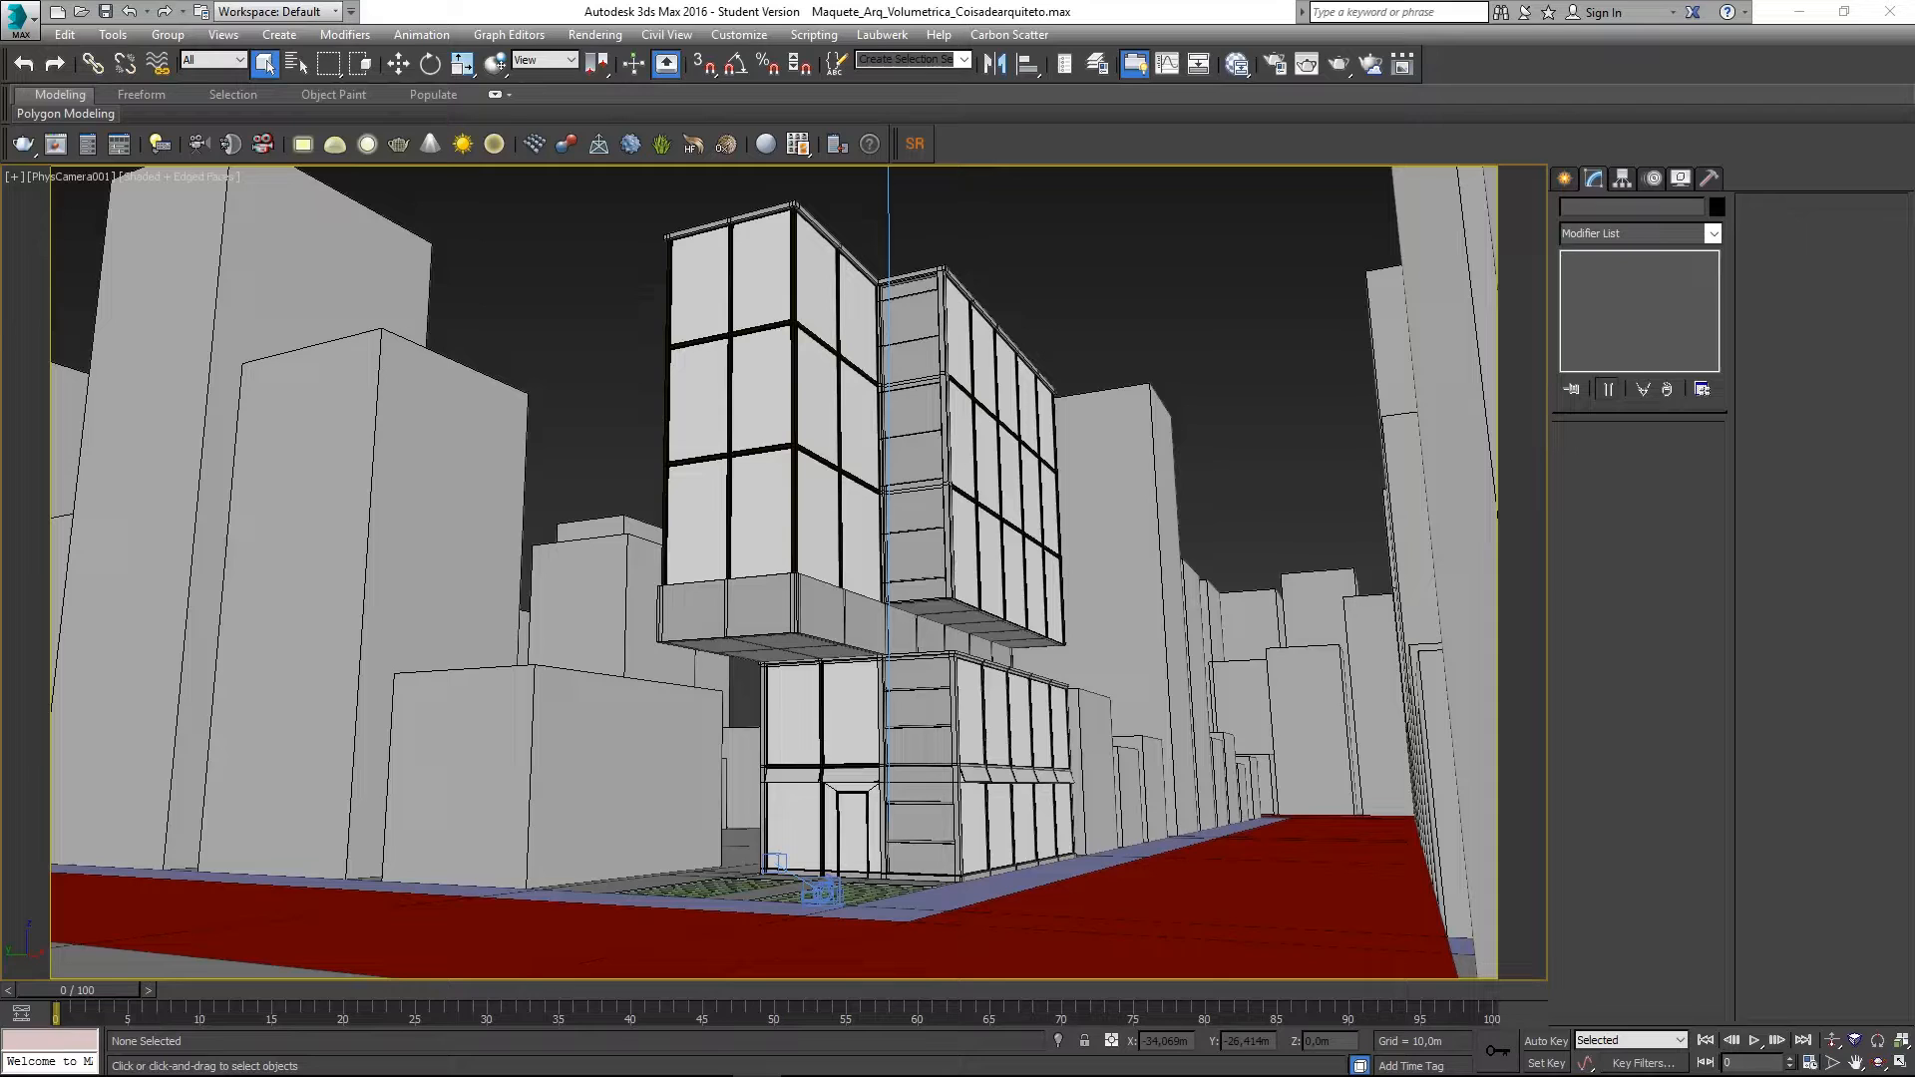
- Switch from PhysCamera001 to the Perspective view and zoom in toward the grass lot
key("p")
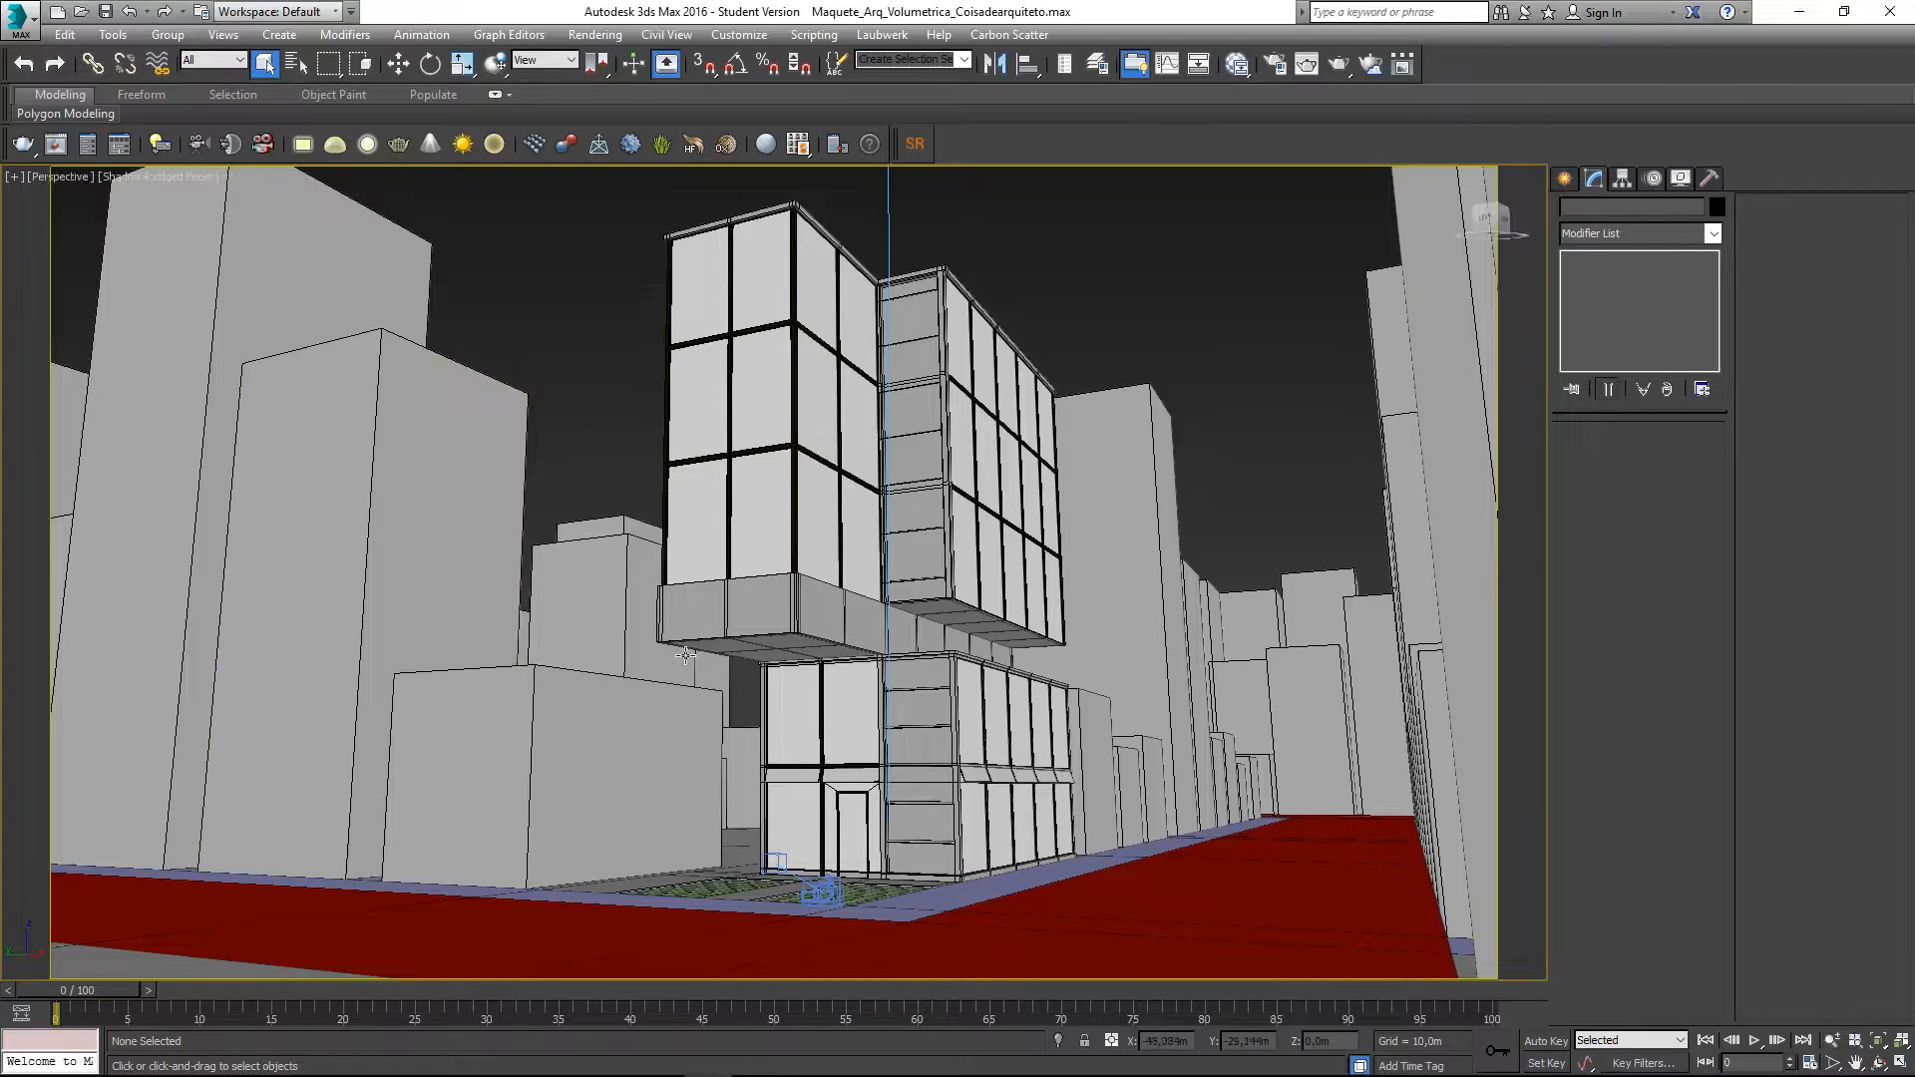
scroll(686, 655, "up", 10)
- Select Grama_Lote_Pincipal and isolate it from the surrounding city
left_click(703, 887)
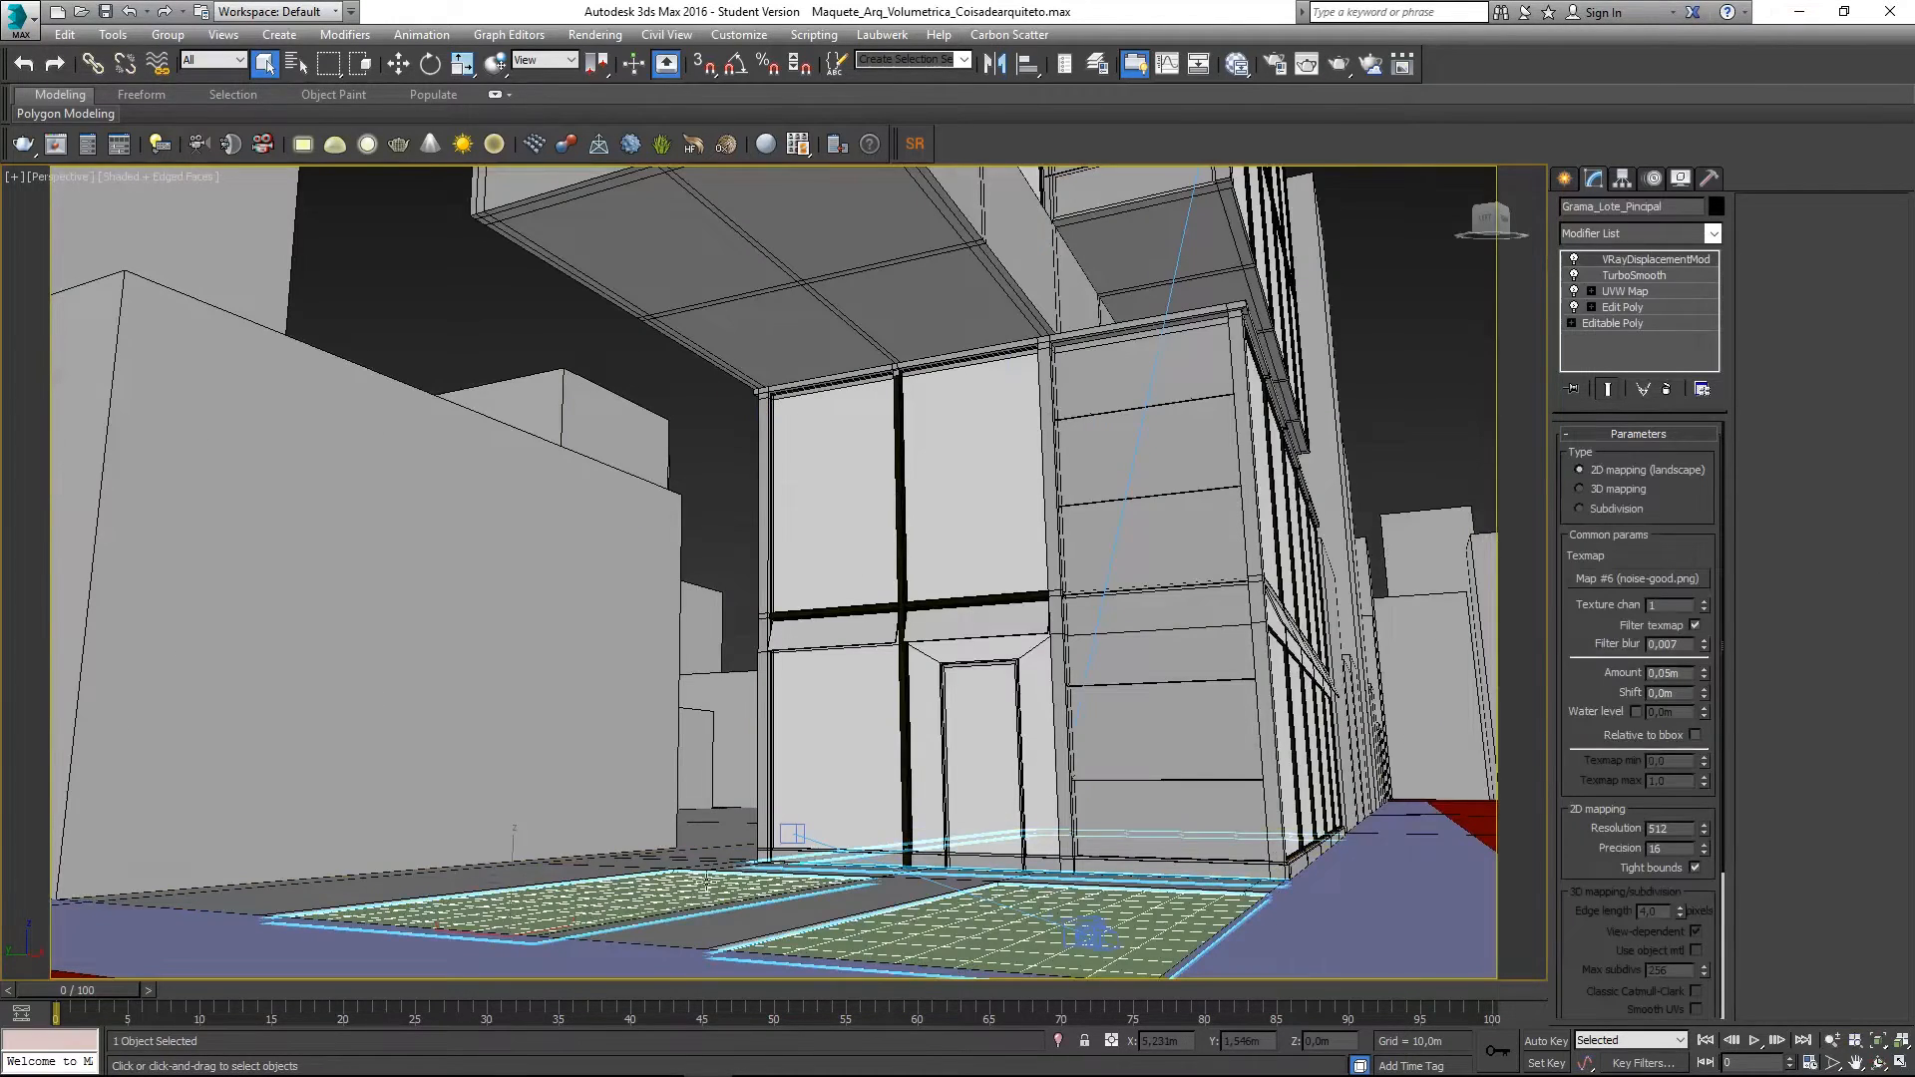
middle_click_drag(781, 826, 668, 590, "alt")
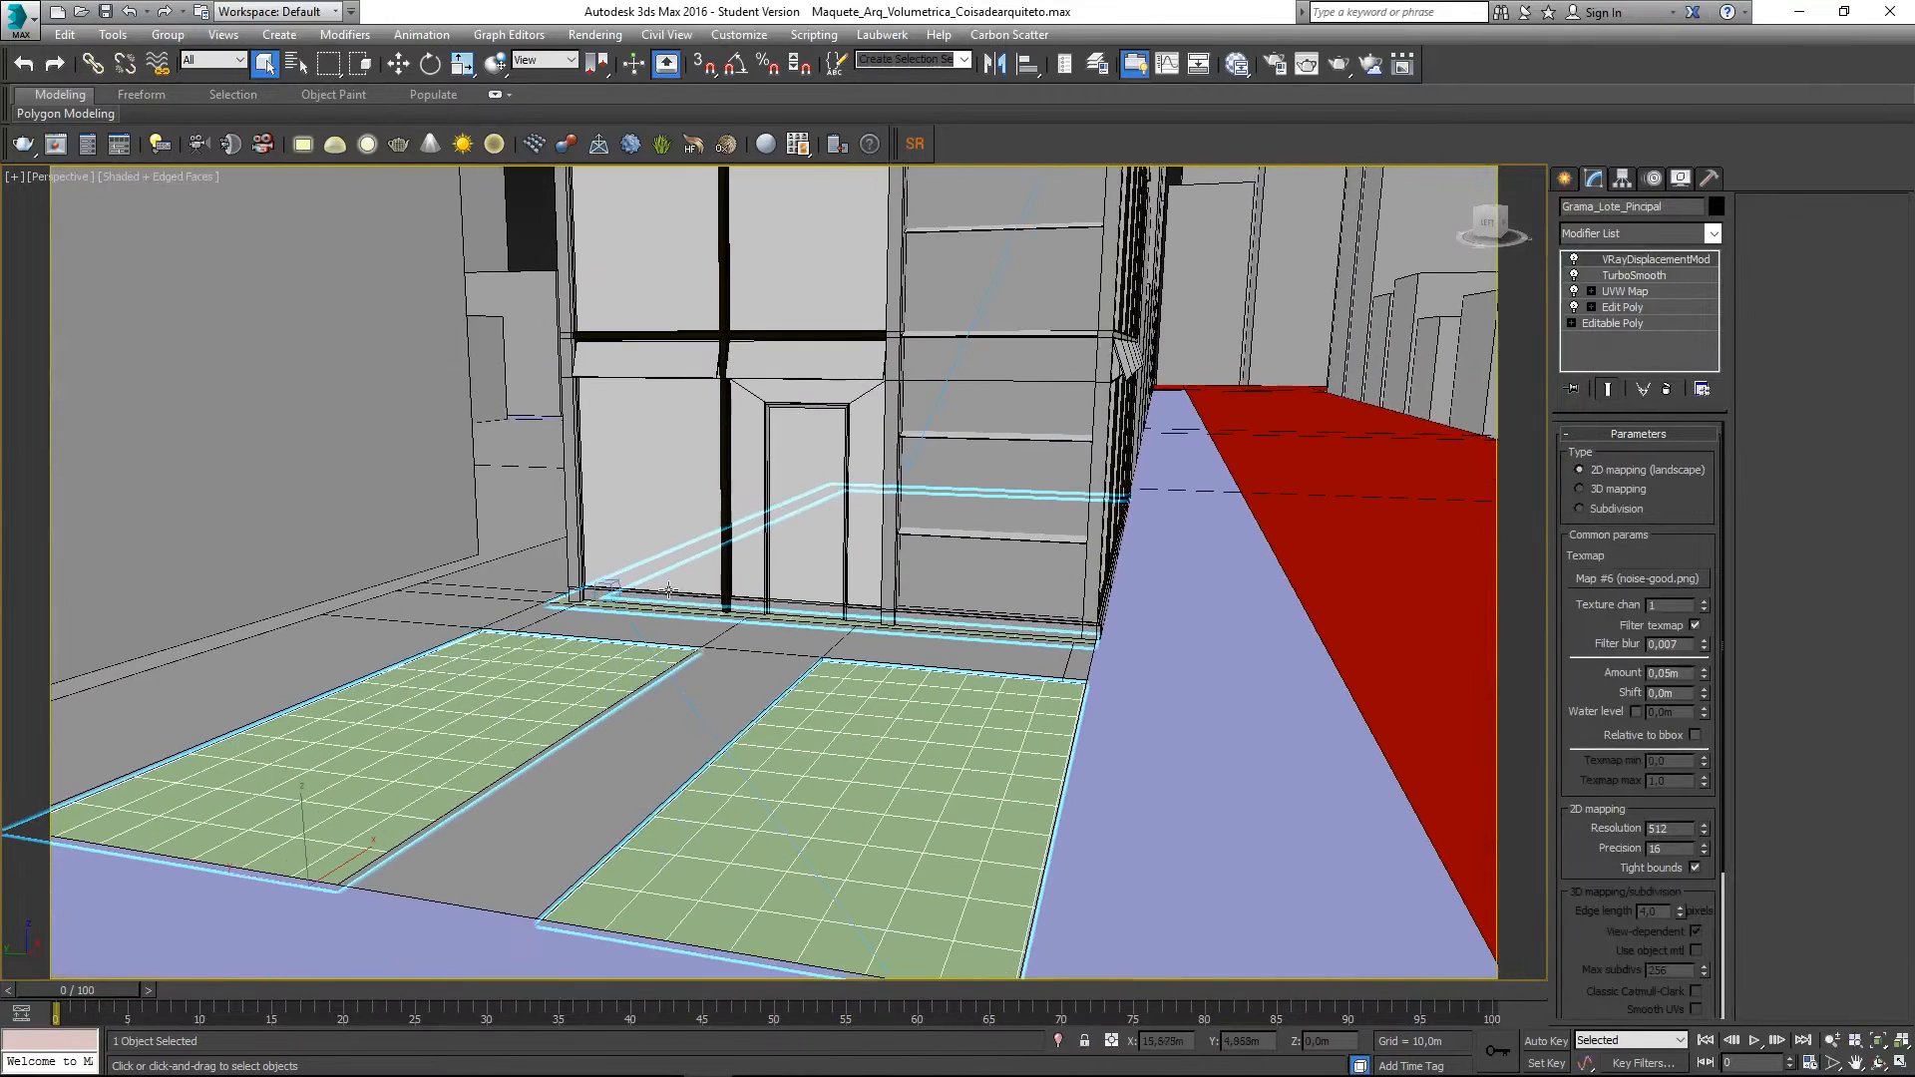
left_click(1058, 1041)
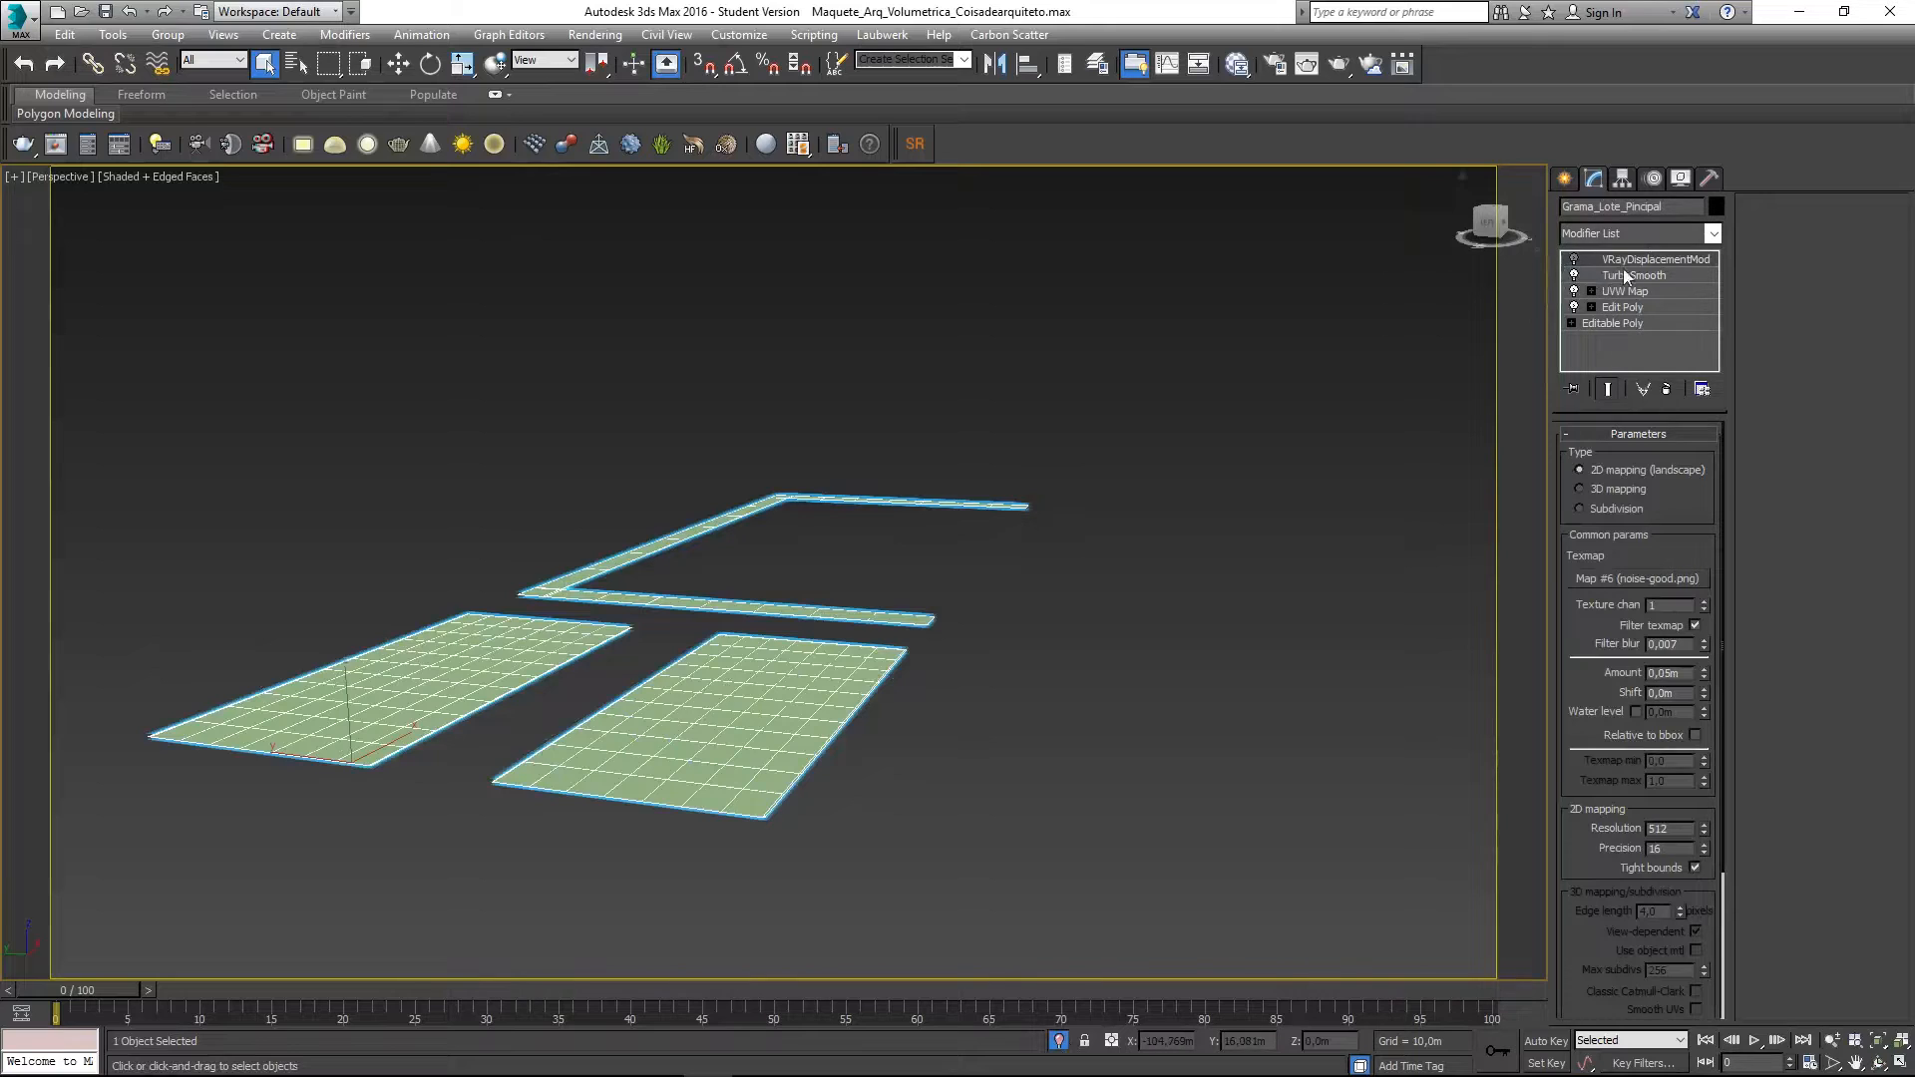
- Reselect the grass lot and inspect its TurboSmooth settings
left_click(1368, 564)
scroll(723, 679, "up", 5)
scroll(734, 669, "down", 5)
left_click(734, 669)
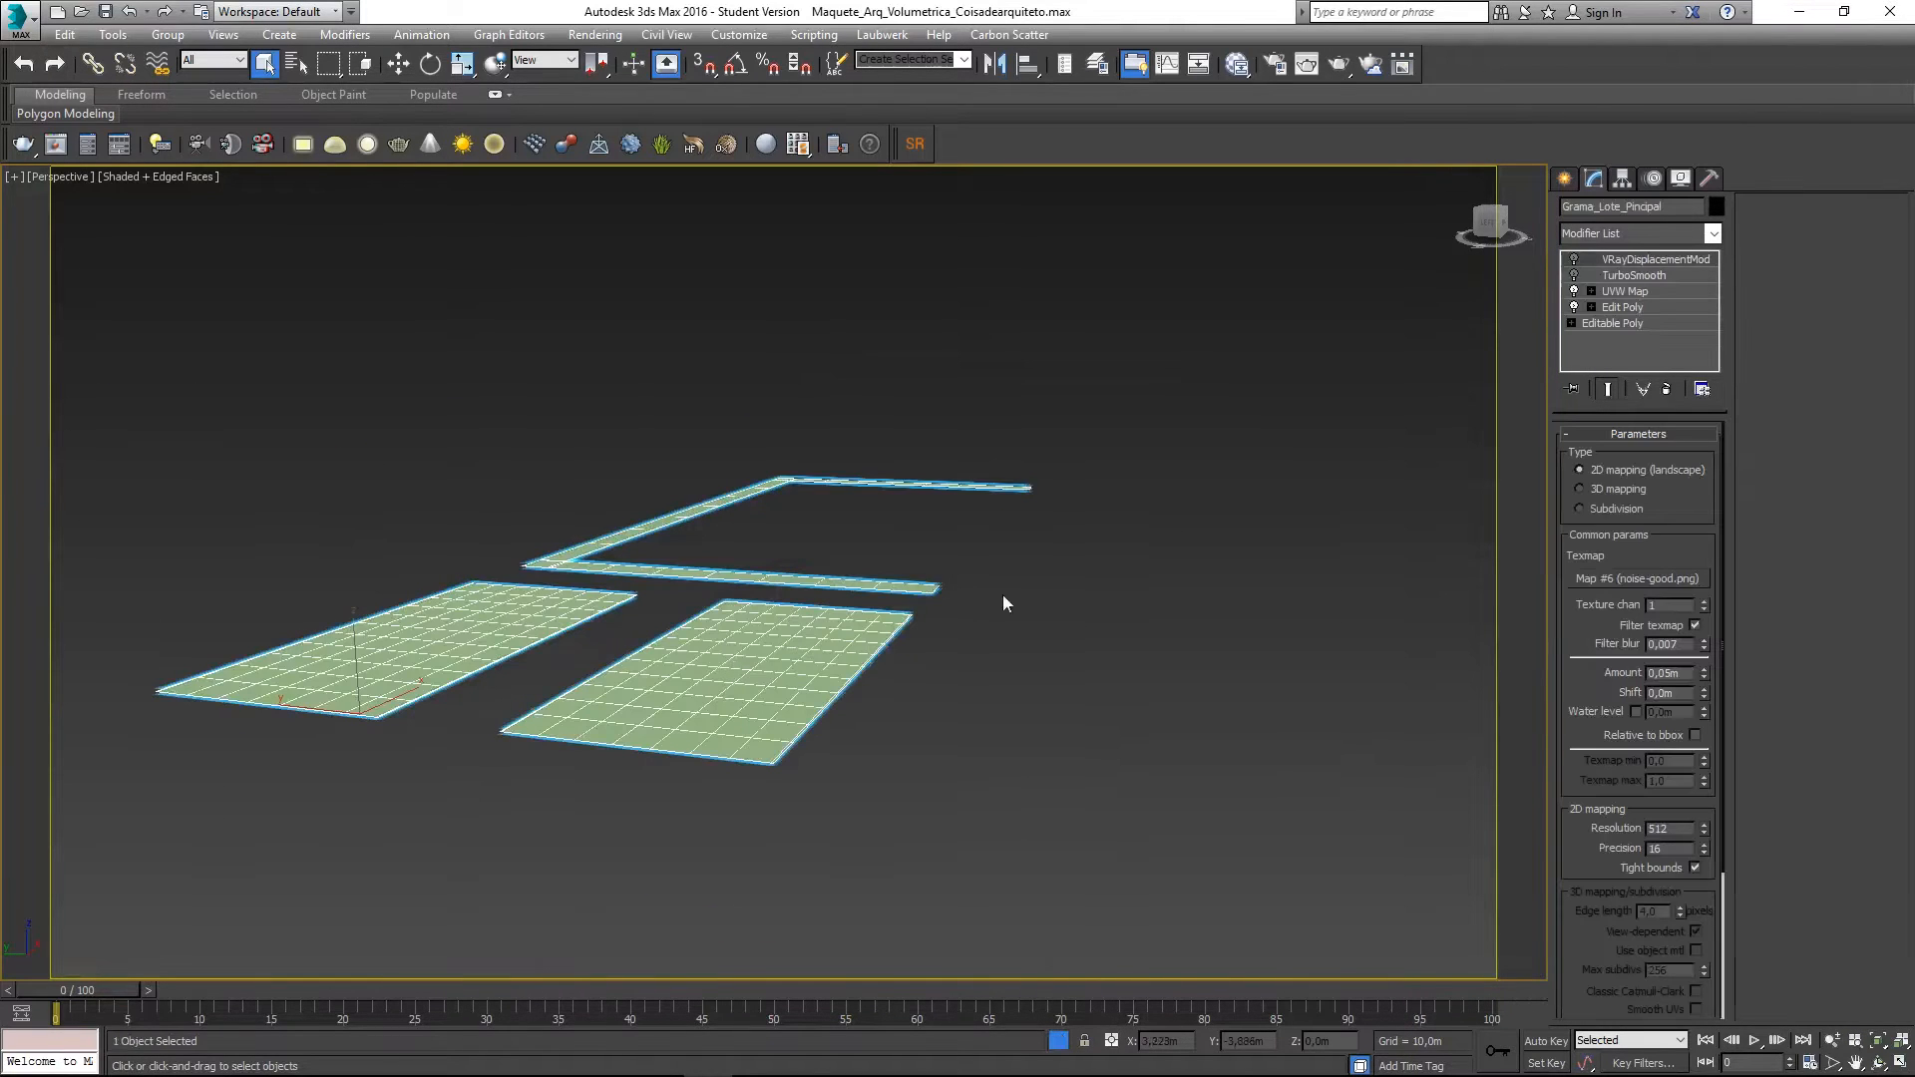
left_click(1631, 277)
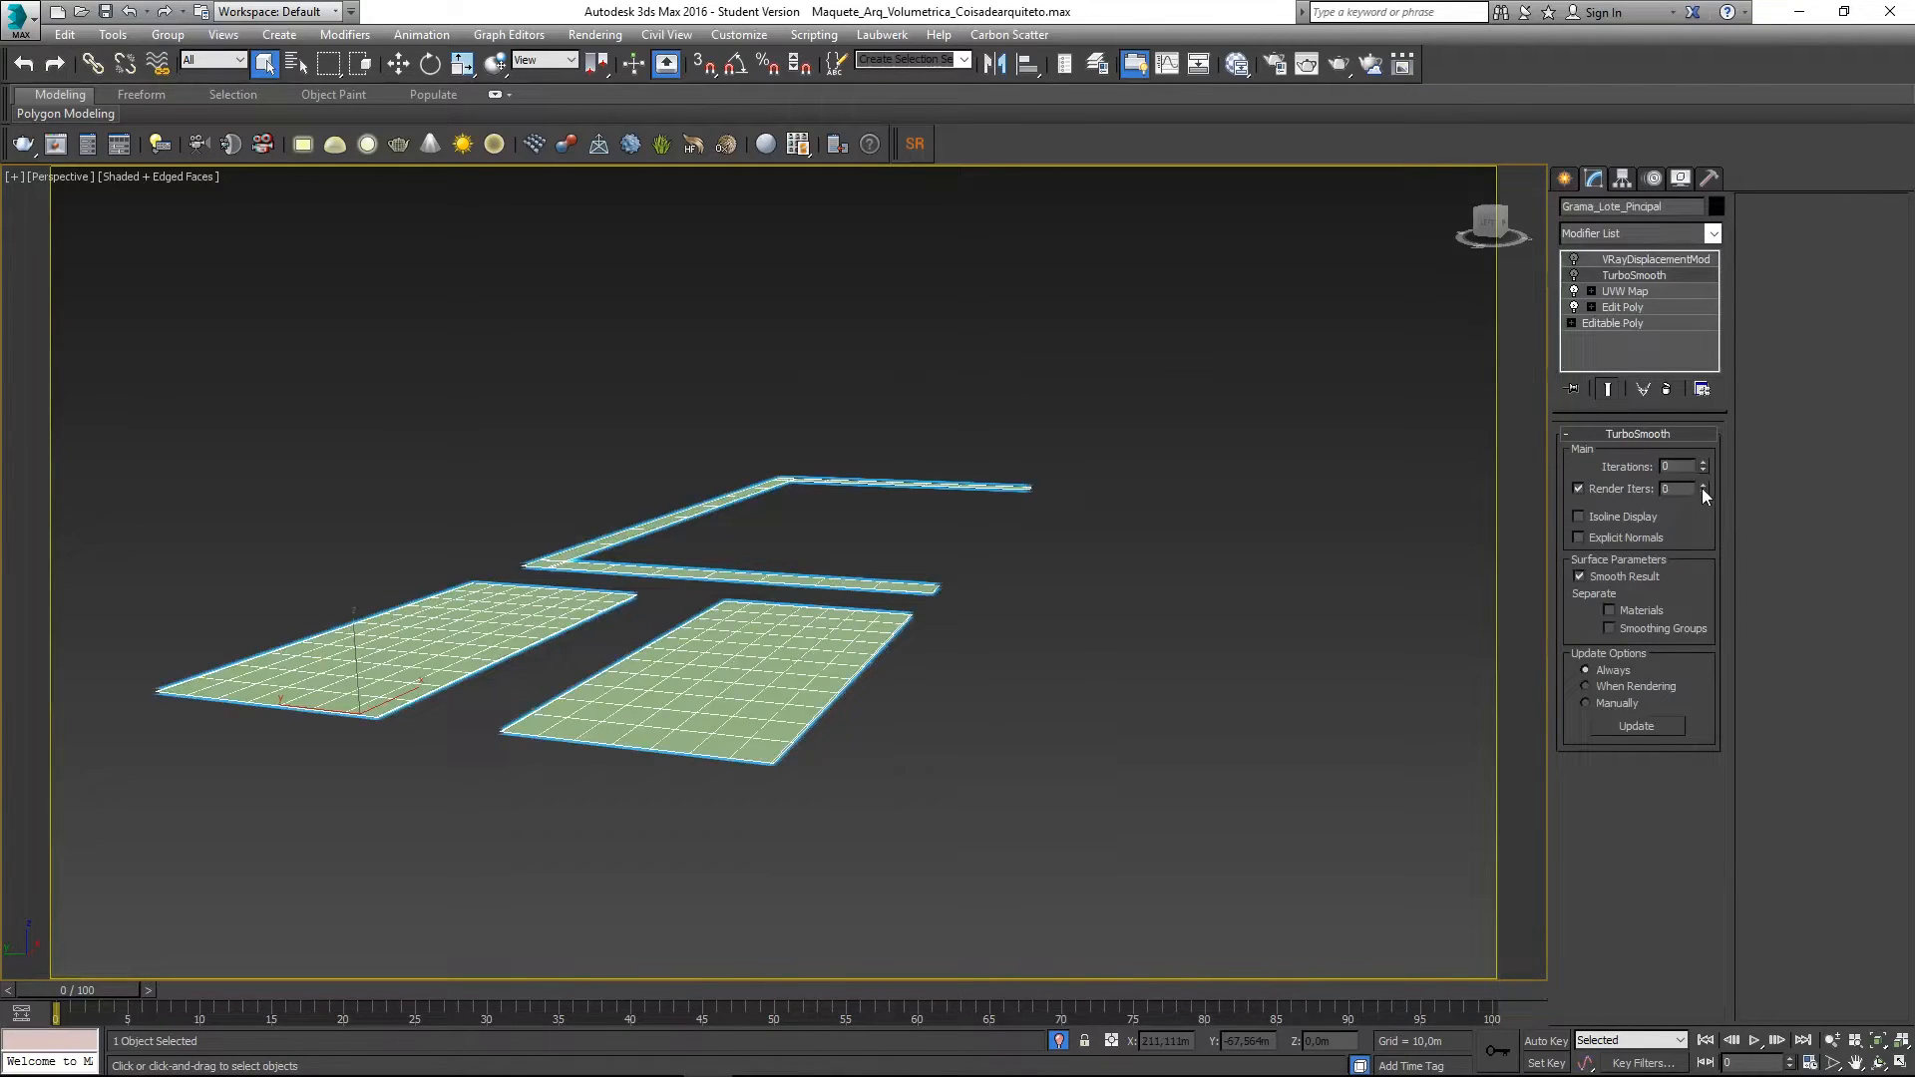
- Reframe the view over the grass plots and reselect Grama_Lote_Pincipal
left_click(1287, 573)
mouse_move(841, 675)
middle_mouse_down()
mouse_move(731, 654)
mouse_move(810, 659)
middle_mouse_up()
middle_click_drag(810, 658, 859, 674, "alt")
scroll(774, 761, "up", 3)
scroll(774, 761, "down", 3)
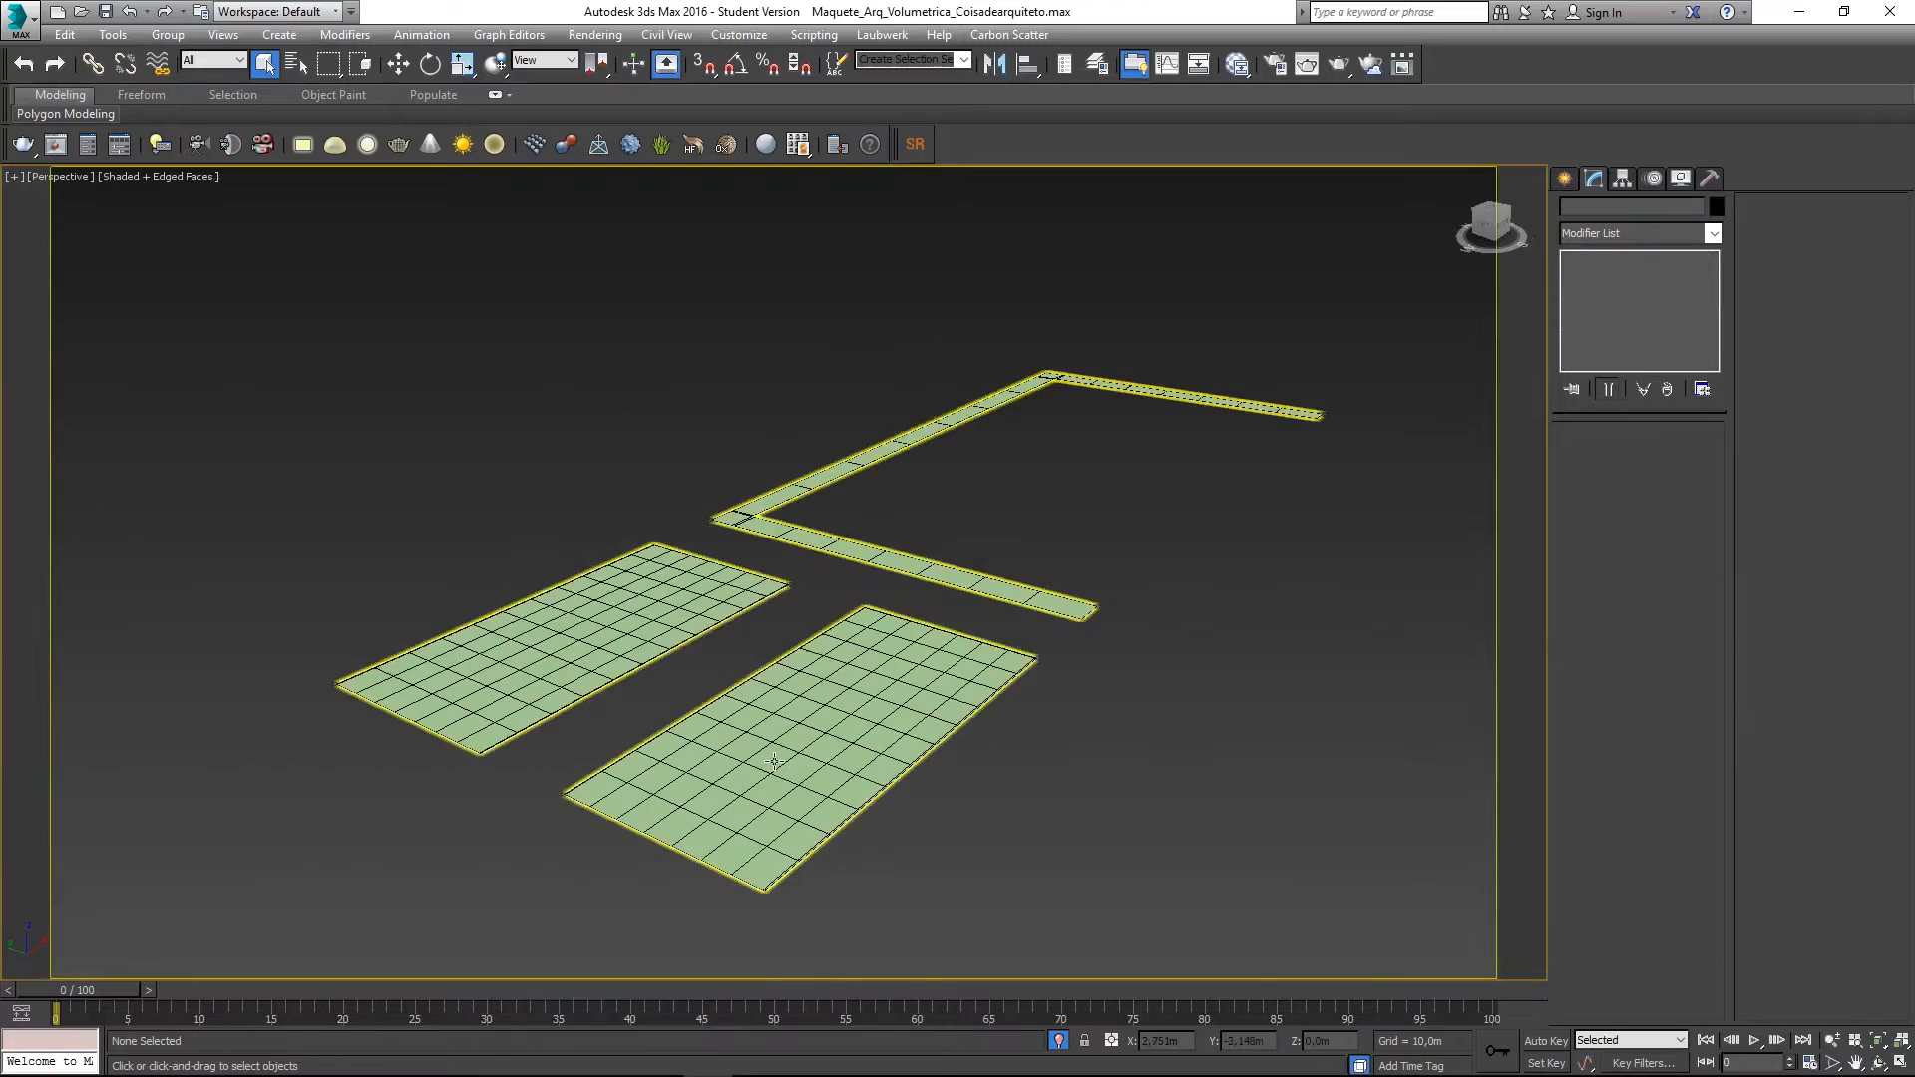
scroll(681, 565, "up", 3)
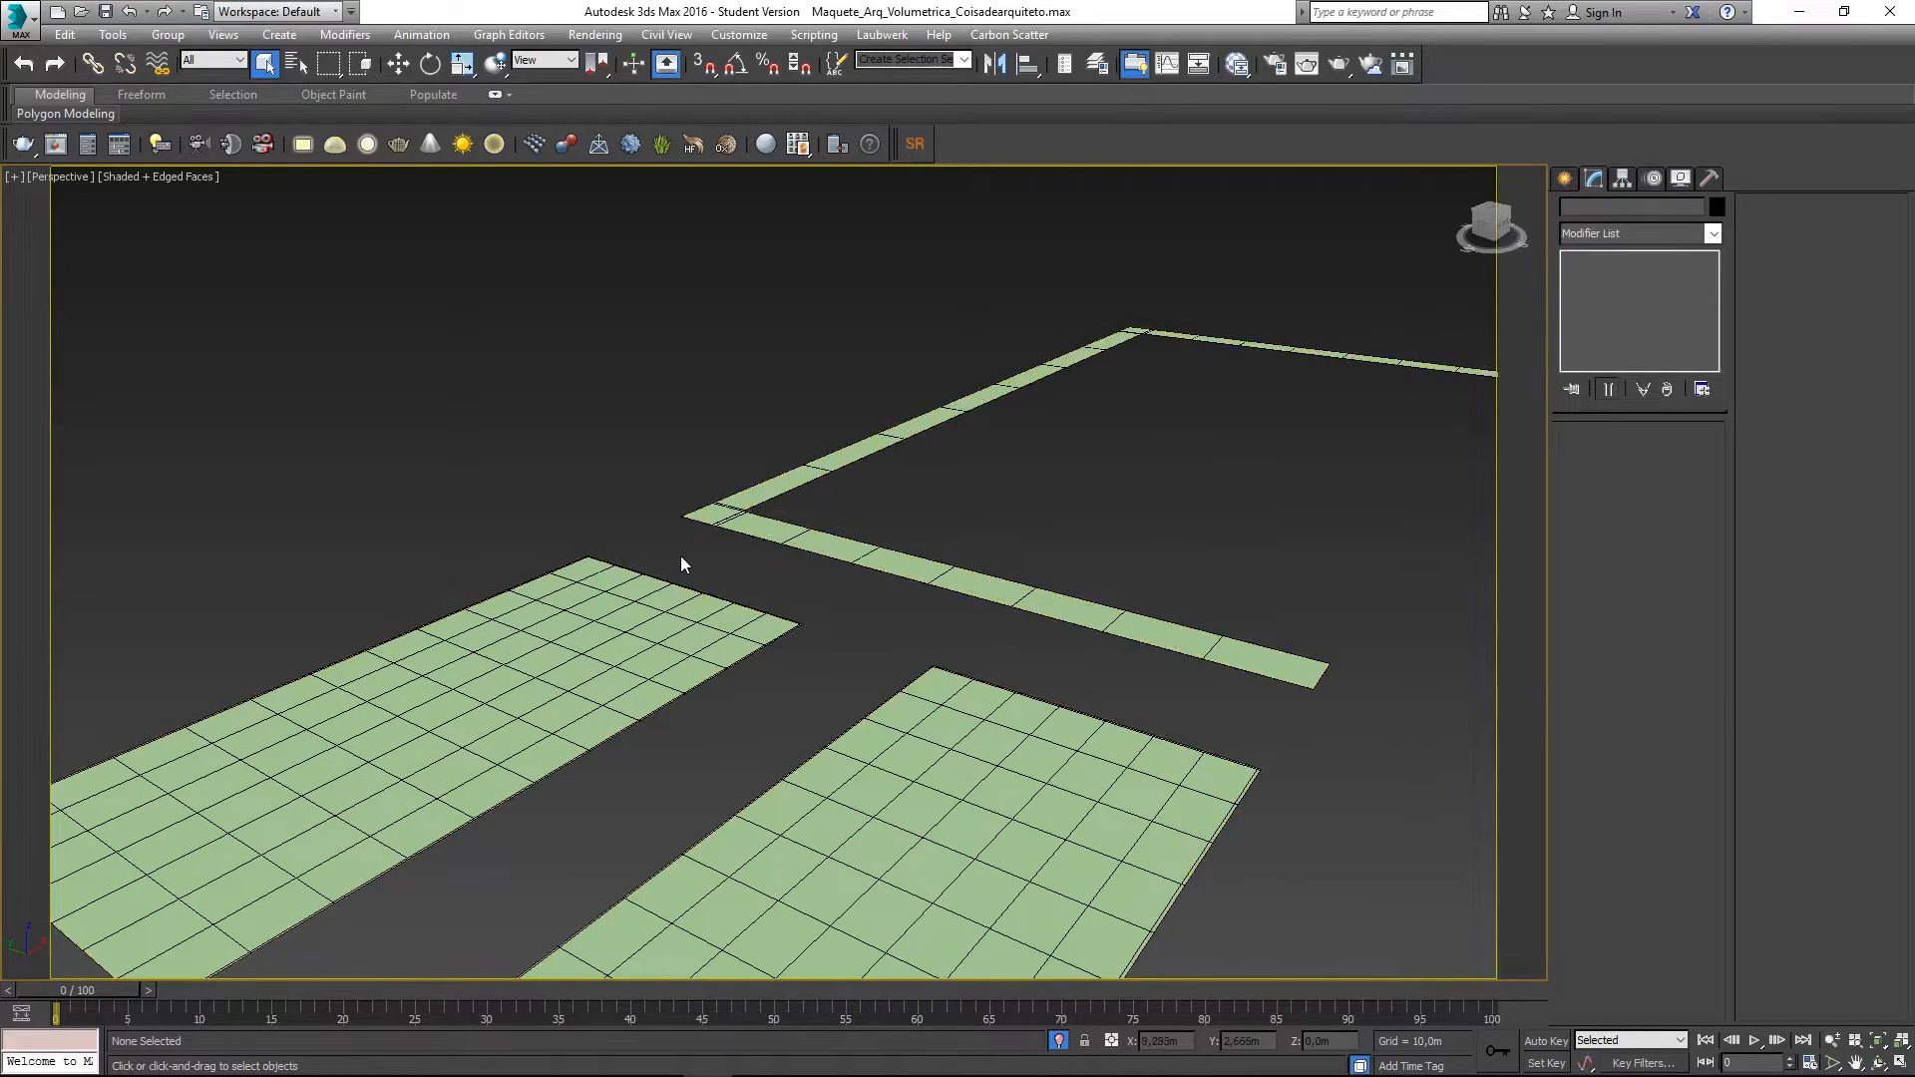
scroll(688, 556, "down", 6)
middle_click_drag(688, 550, 703, 554)
scroll(725, 628, "up", 10)
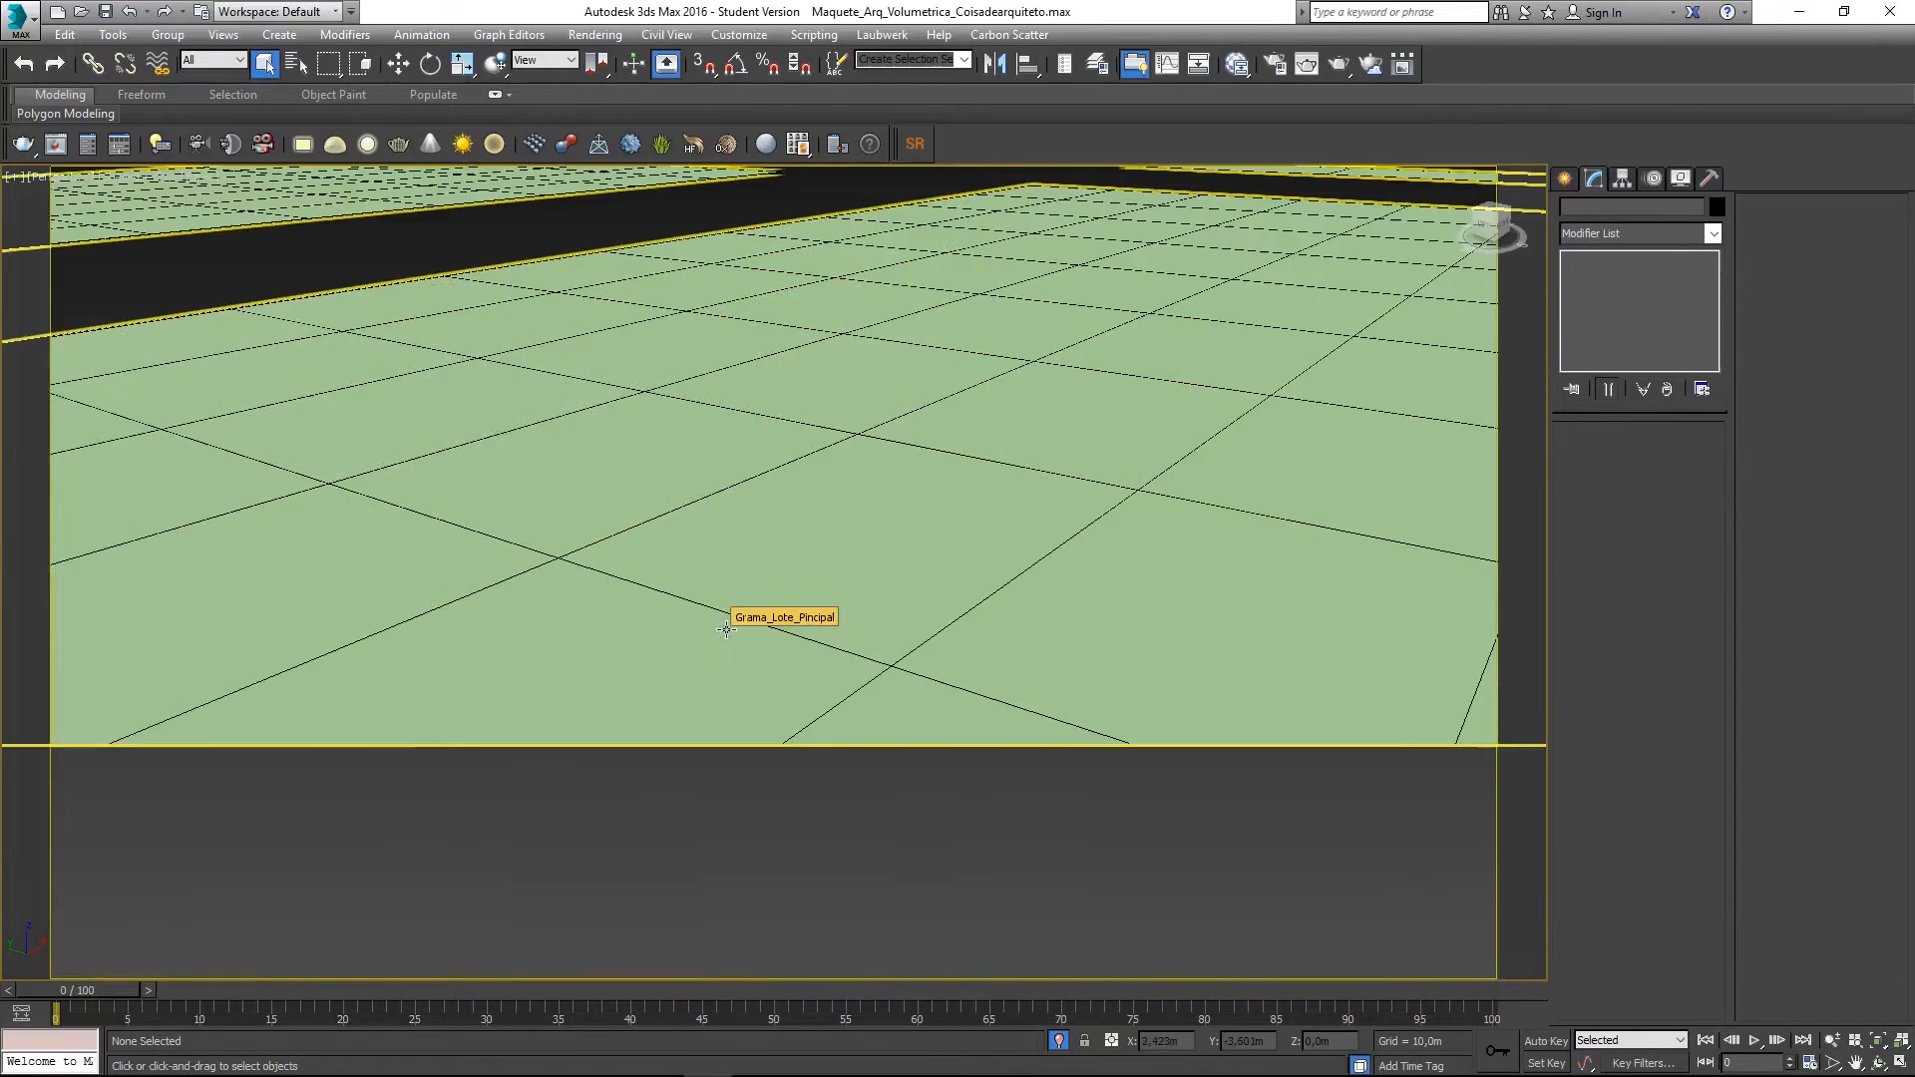
scroll(725, 629, "down", 8)
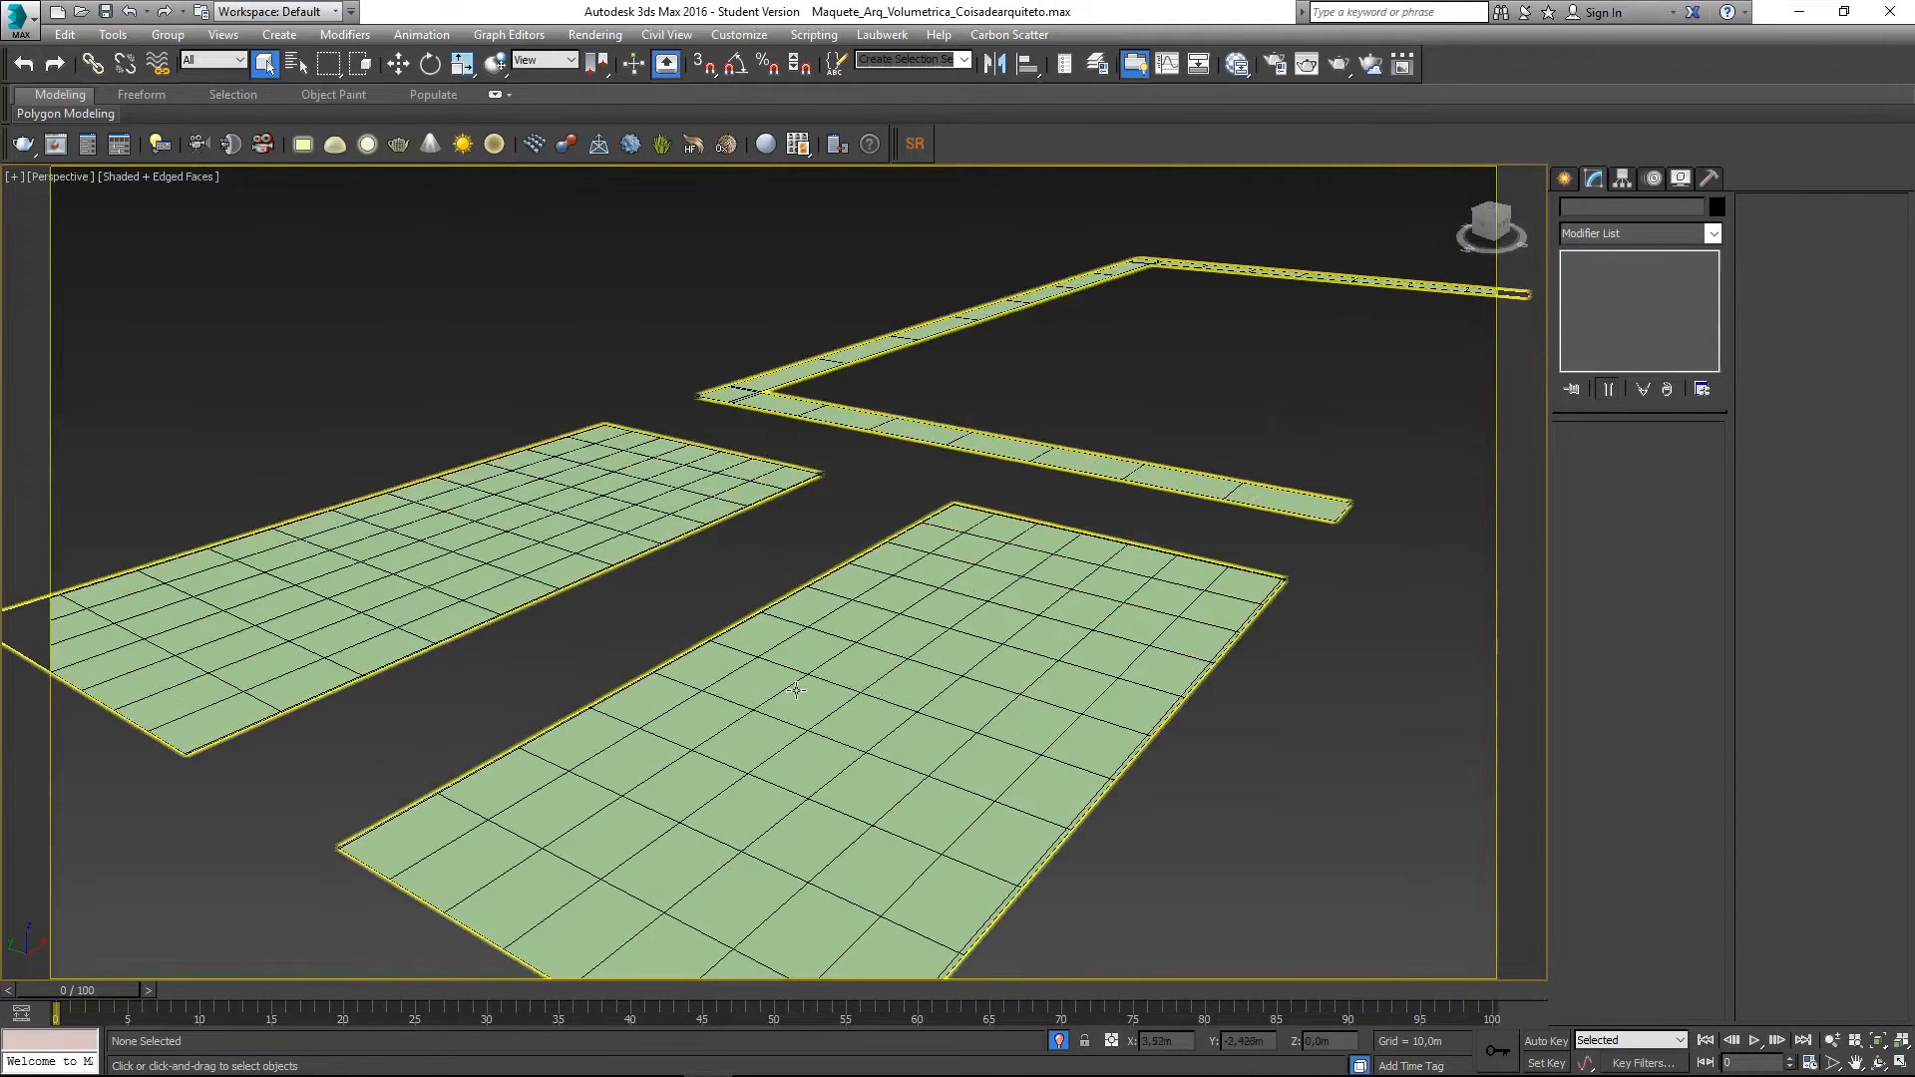
left_click(795, 690)
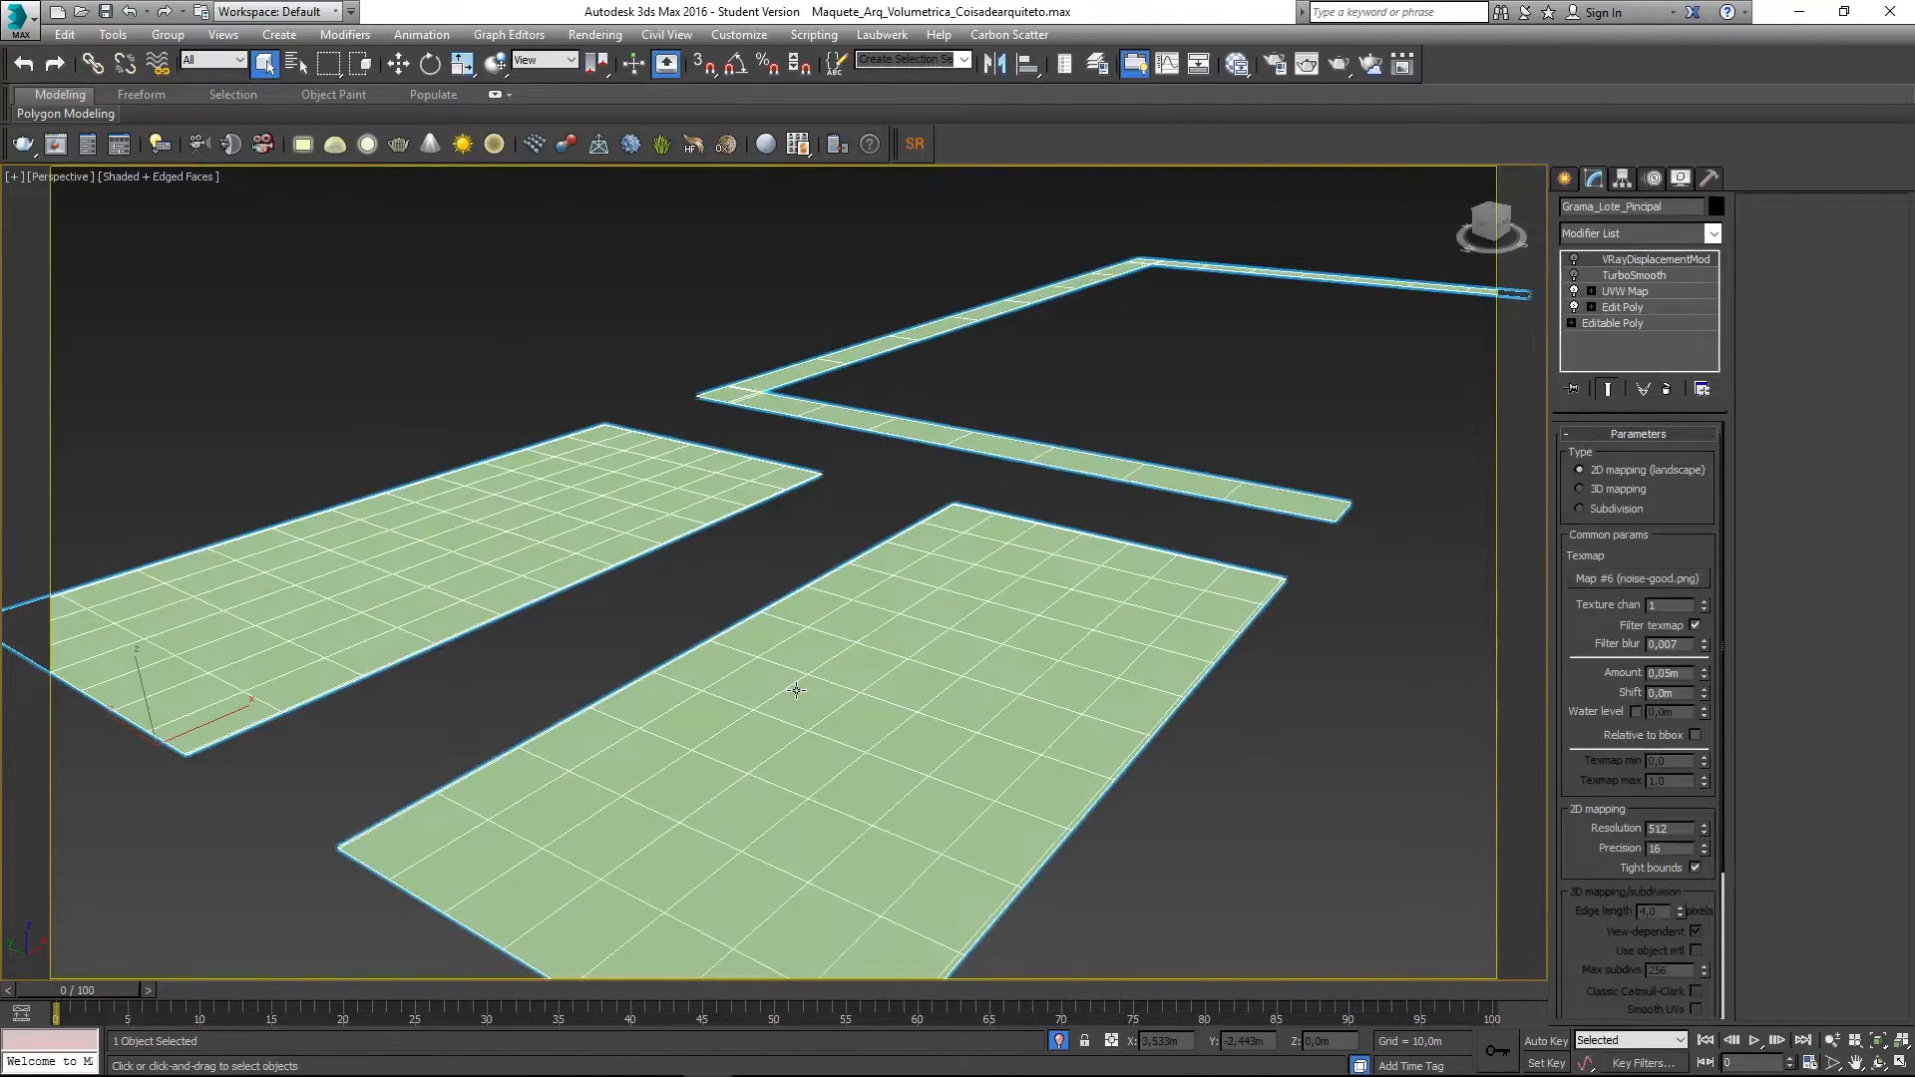
- Go to the Create panel and check its object library list
left_click(1564, 177)
left_click(1588, 239)
left_click(1588, 251)
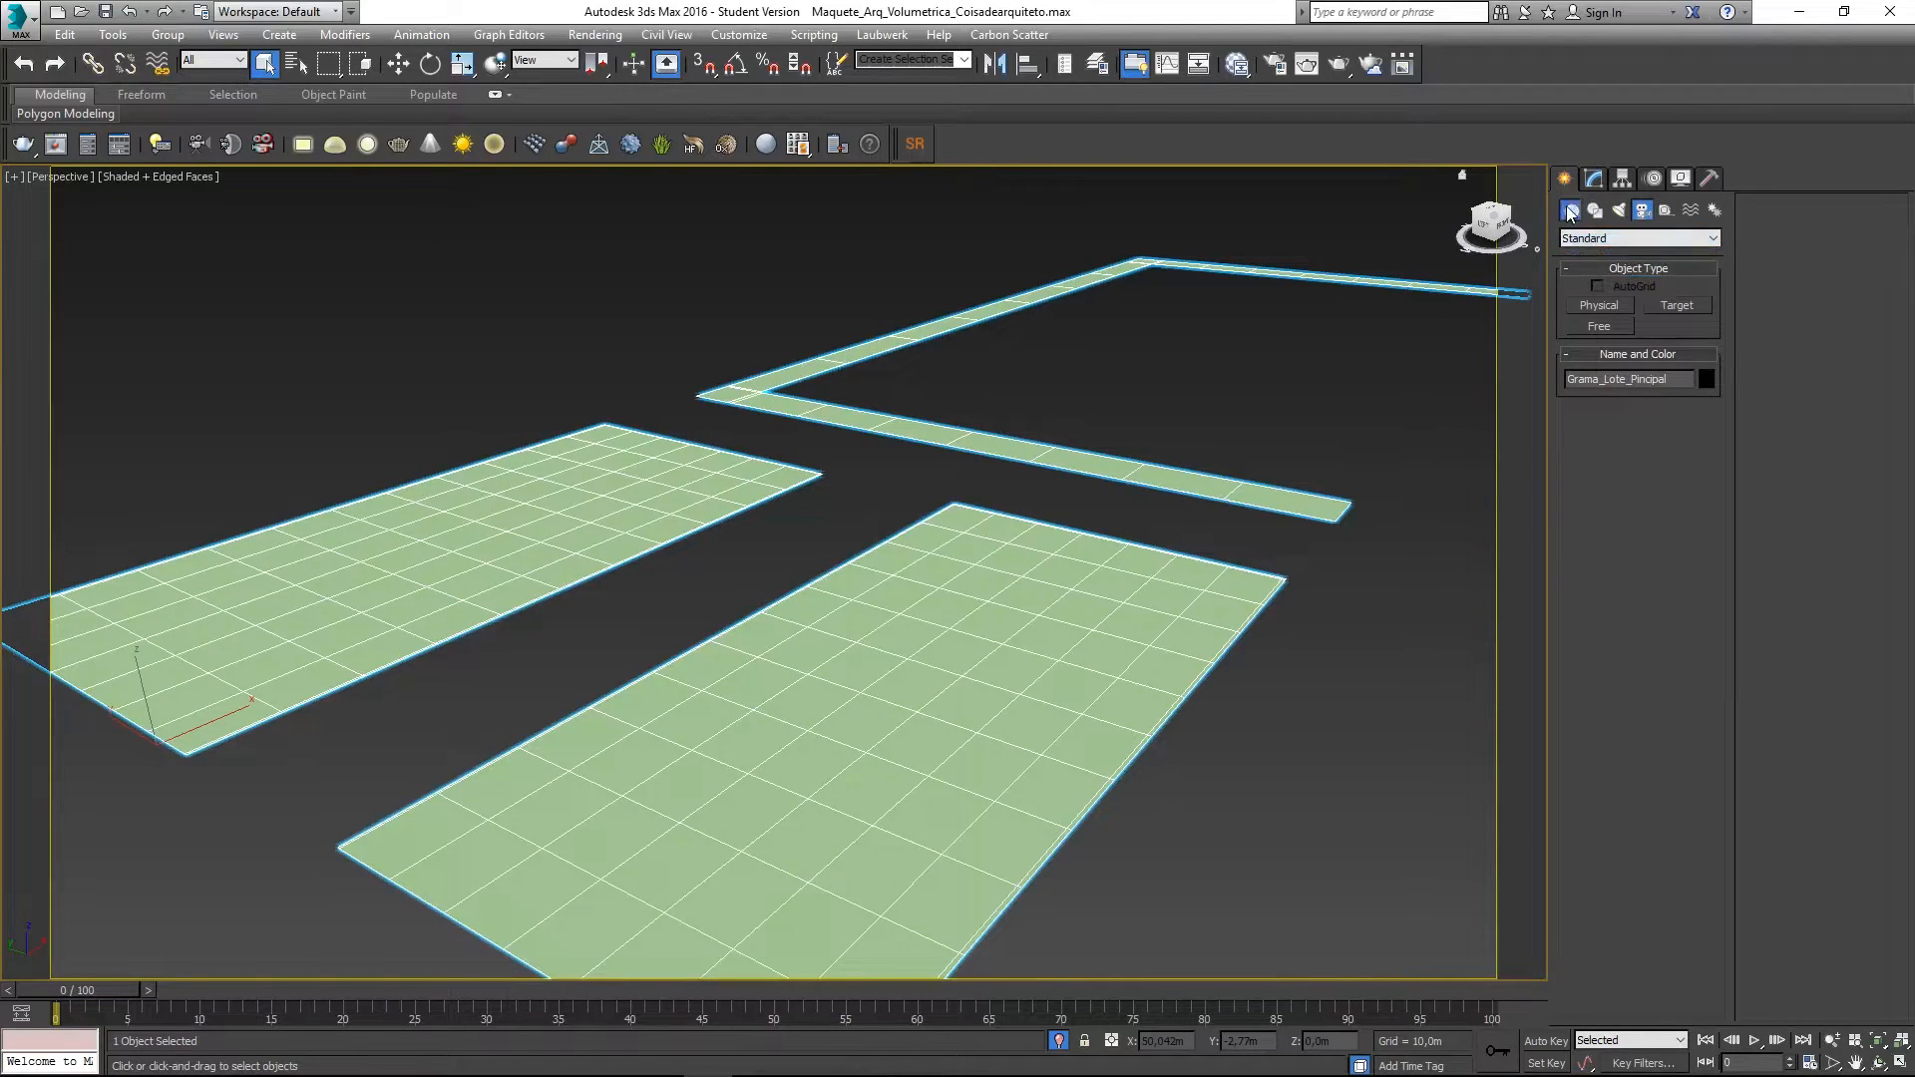
- Create VRayFur001 on the selected grass lot from the VRay geometry library
left_click(1570, 211)
left_click(1618, 240)
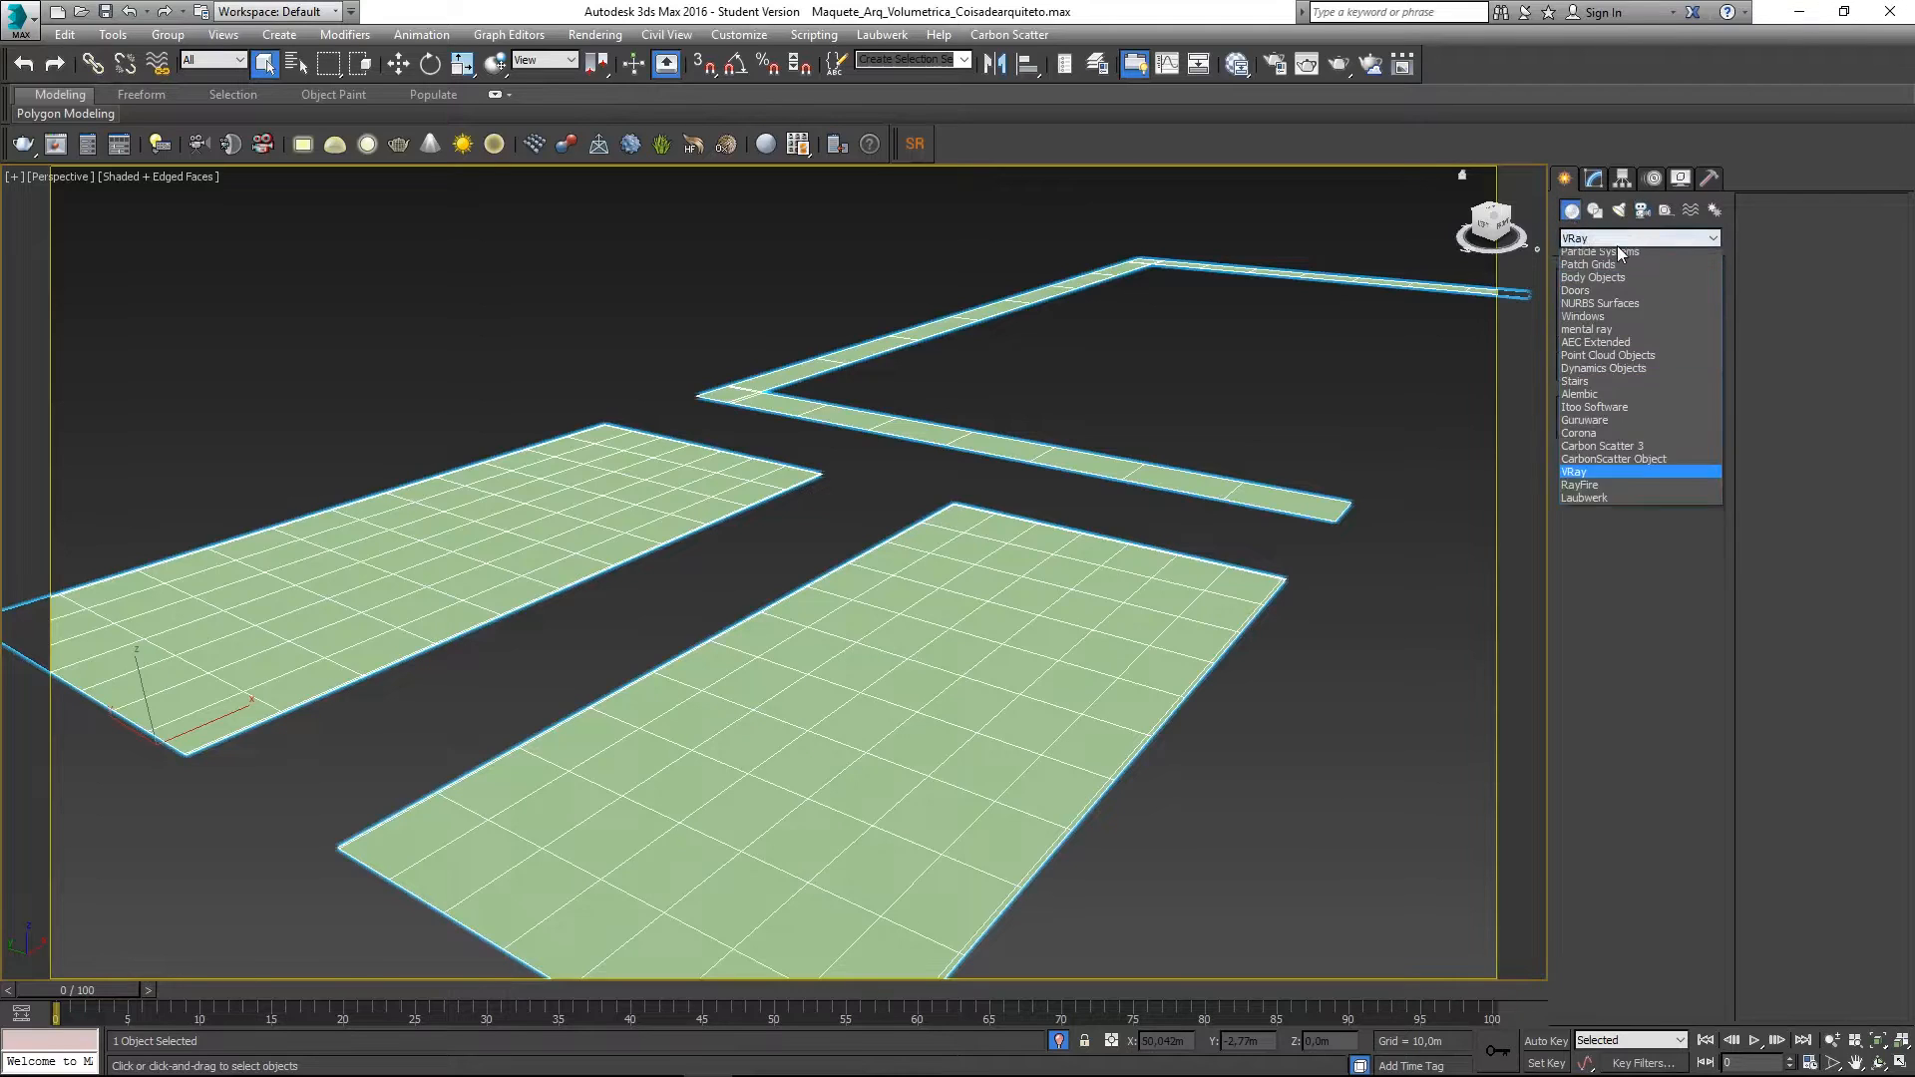
left_click(1608, 517)
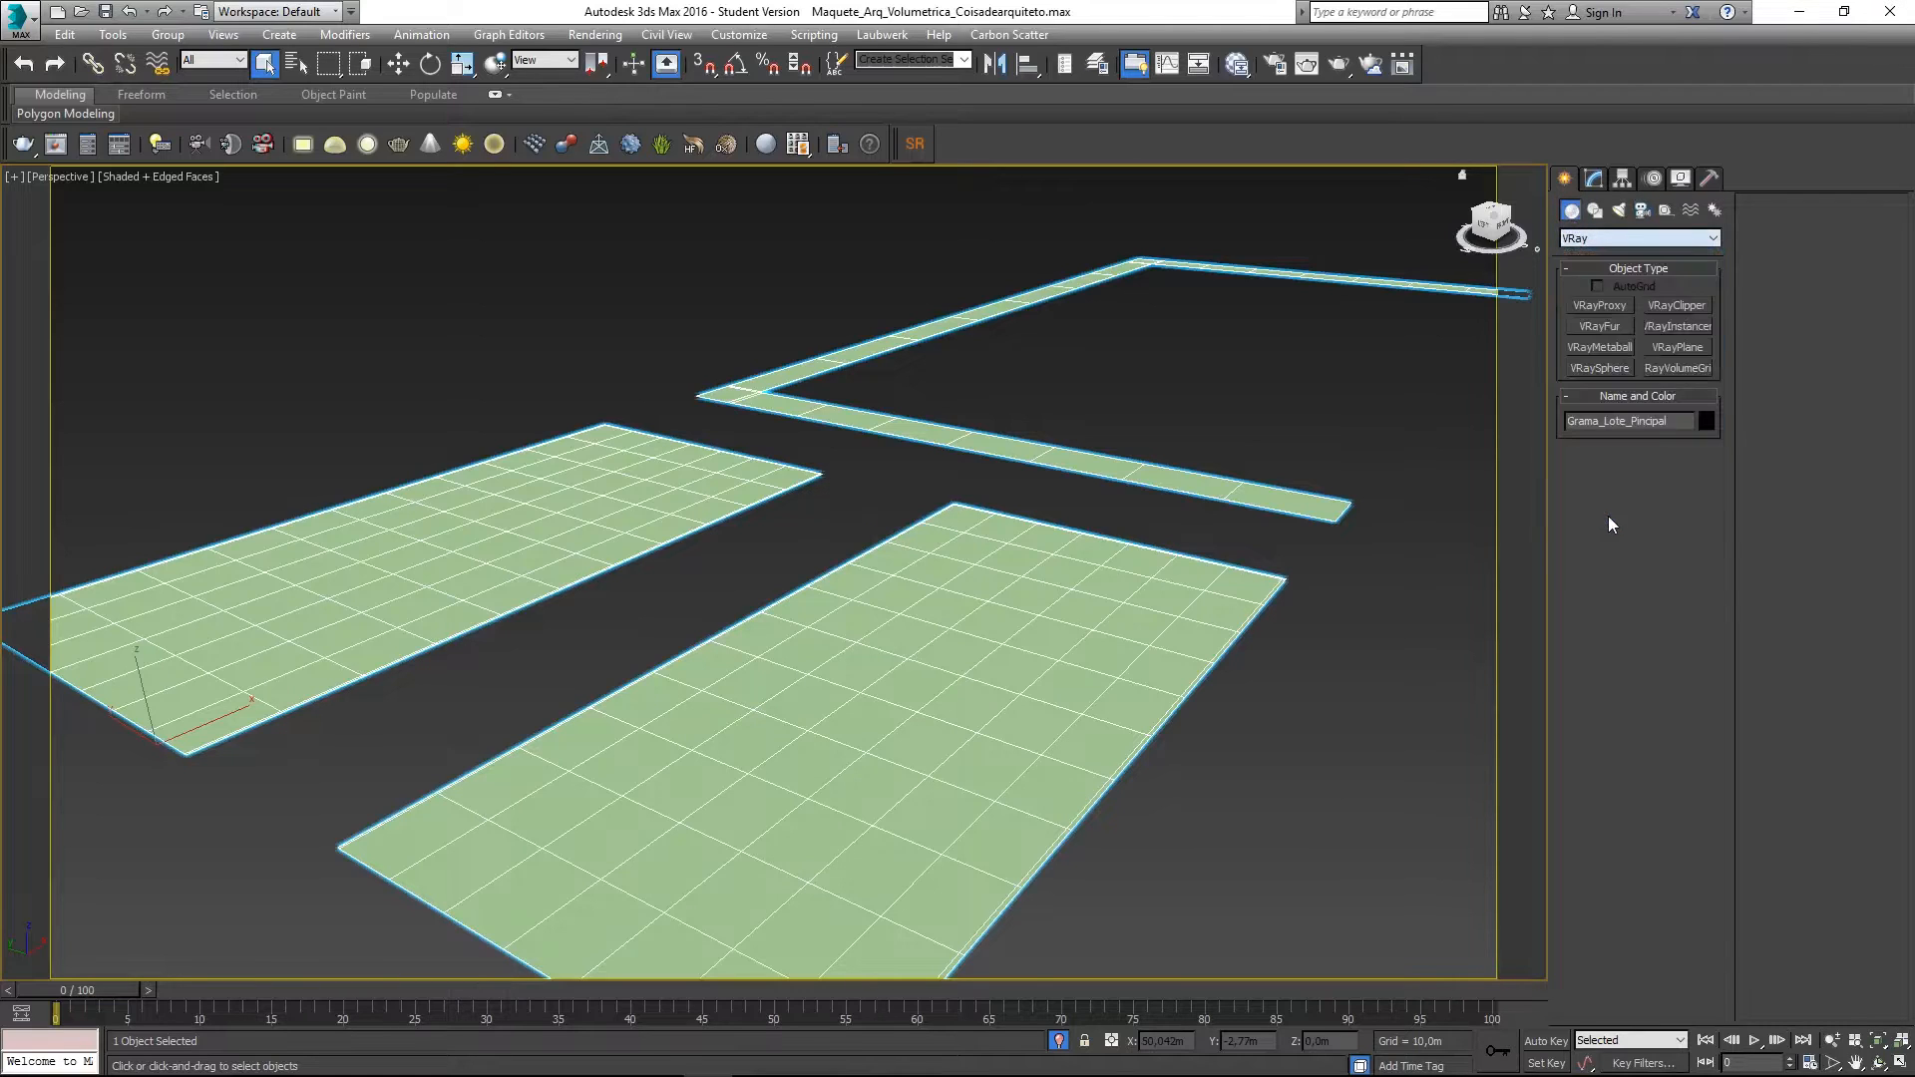
left_click(1616, 330)
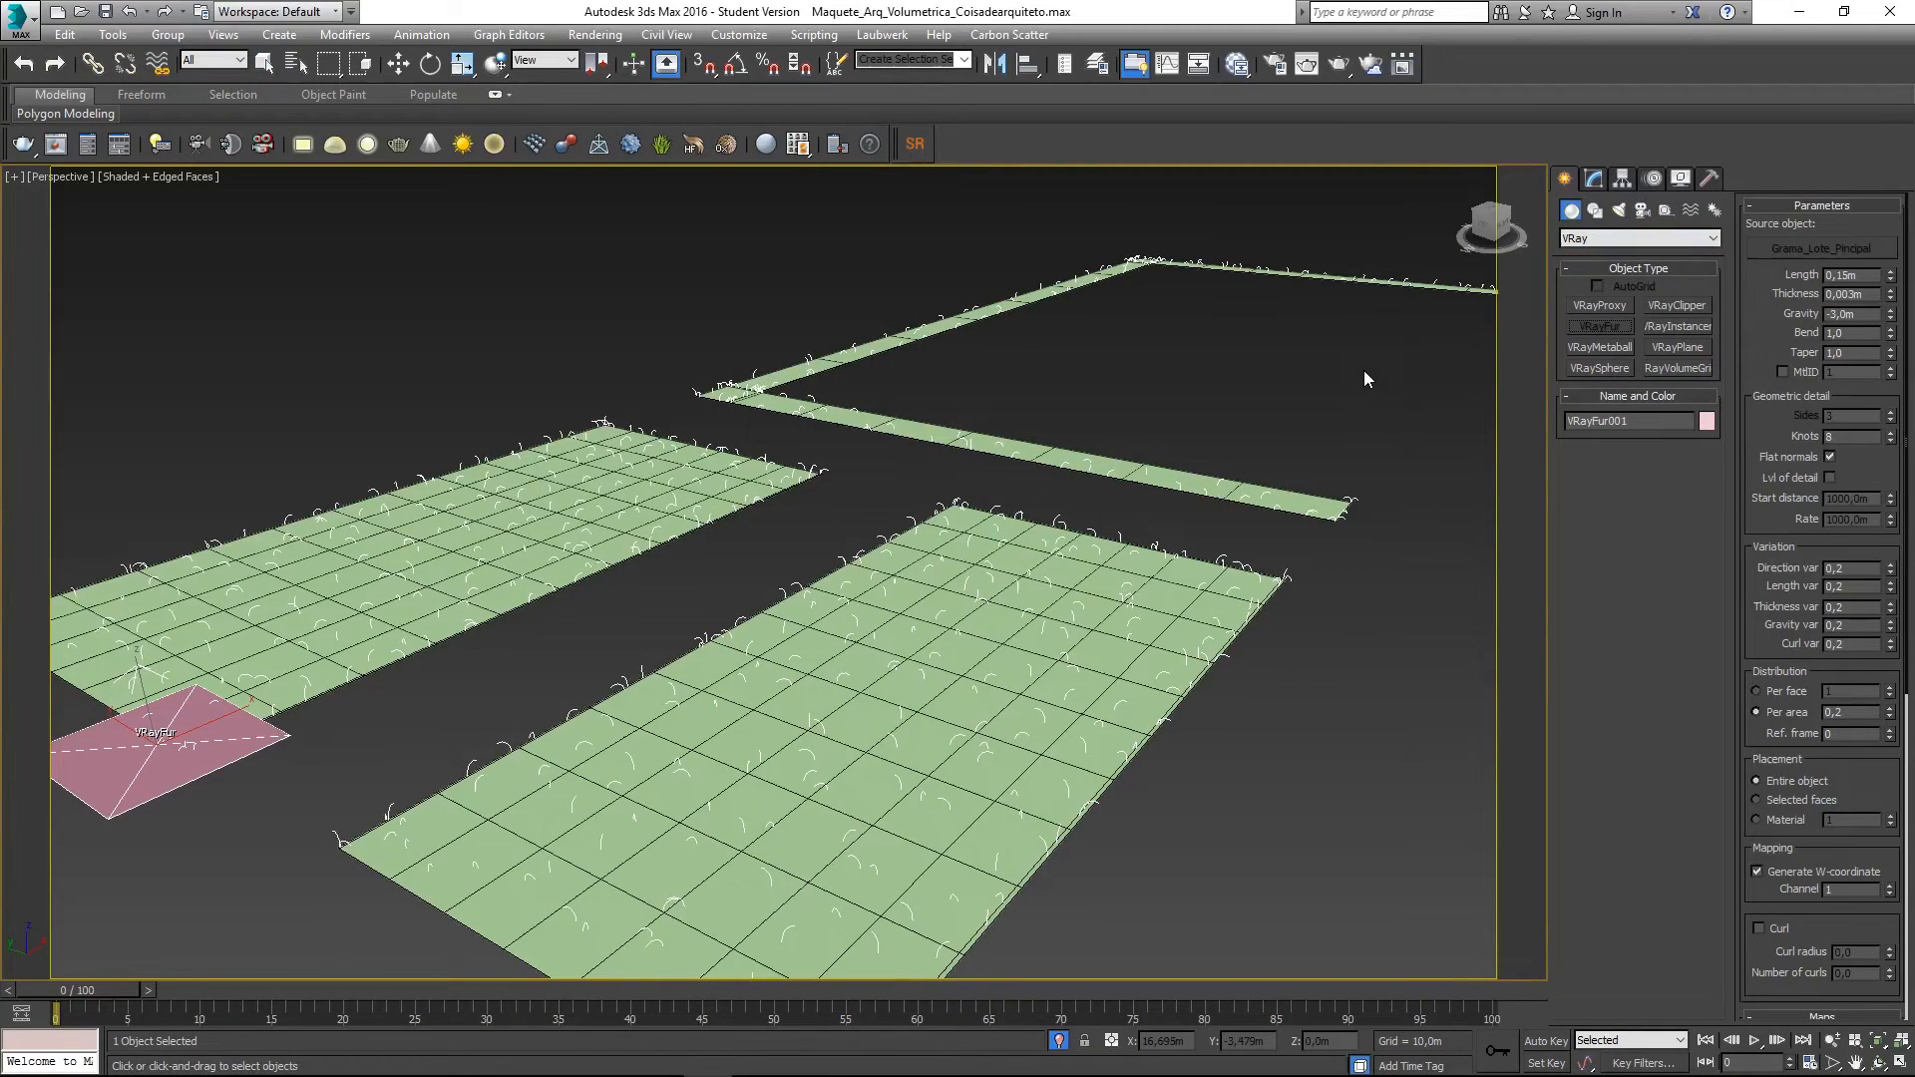
right_click(1332, 376)
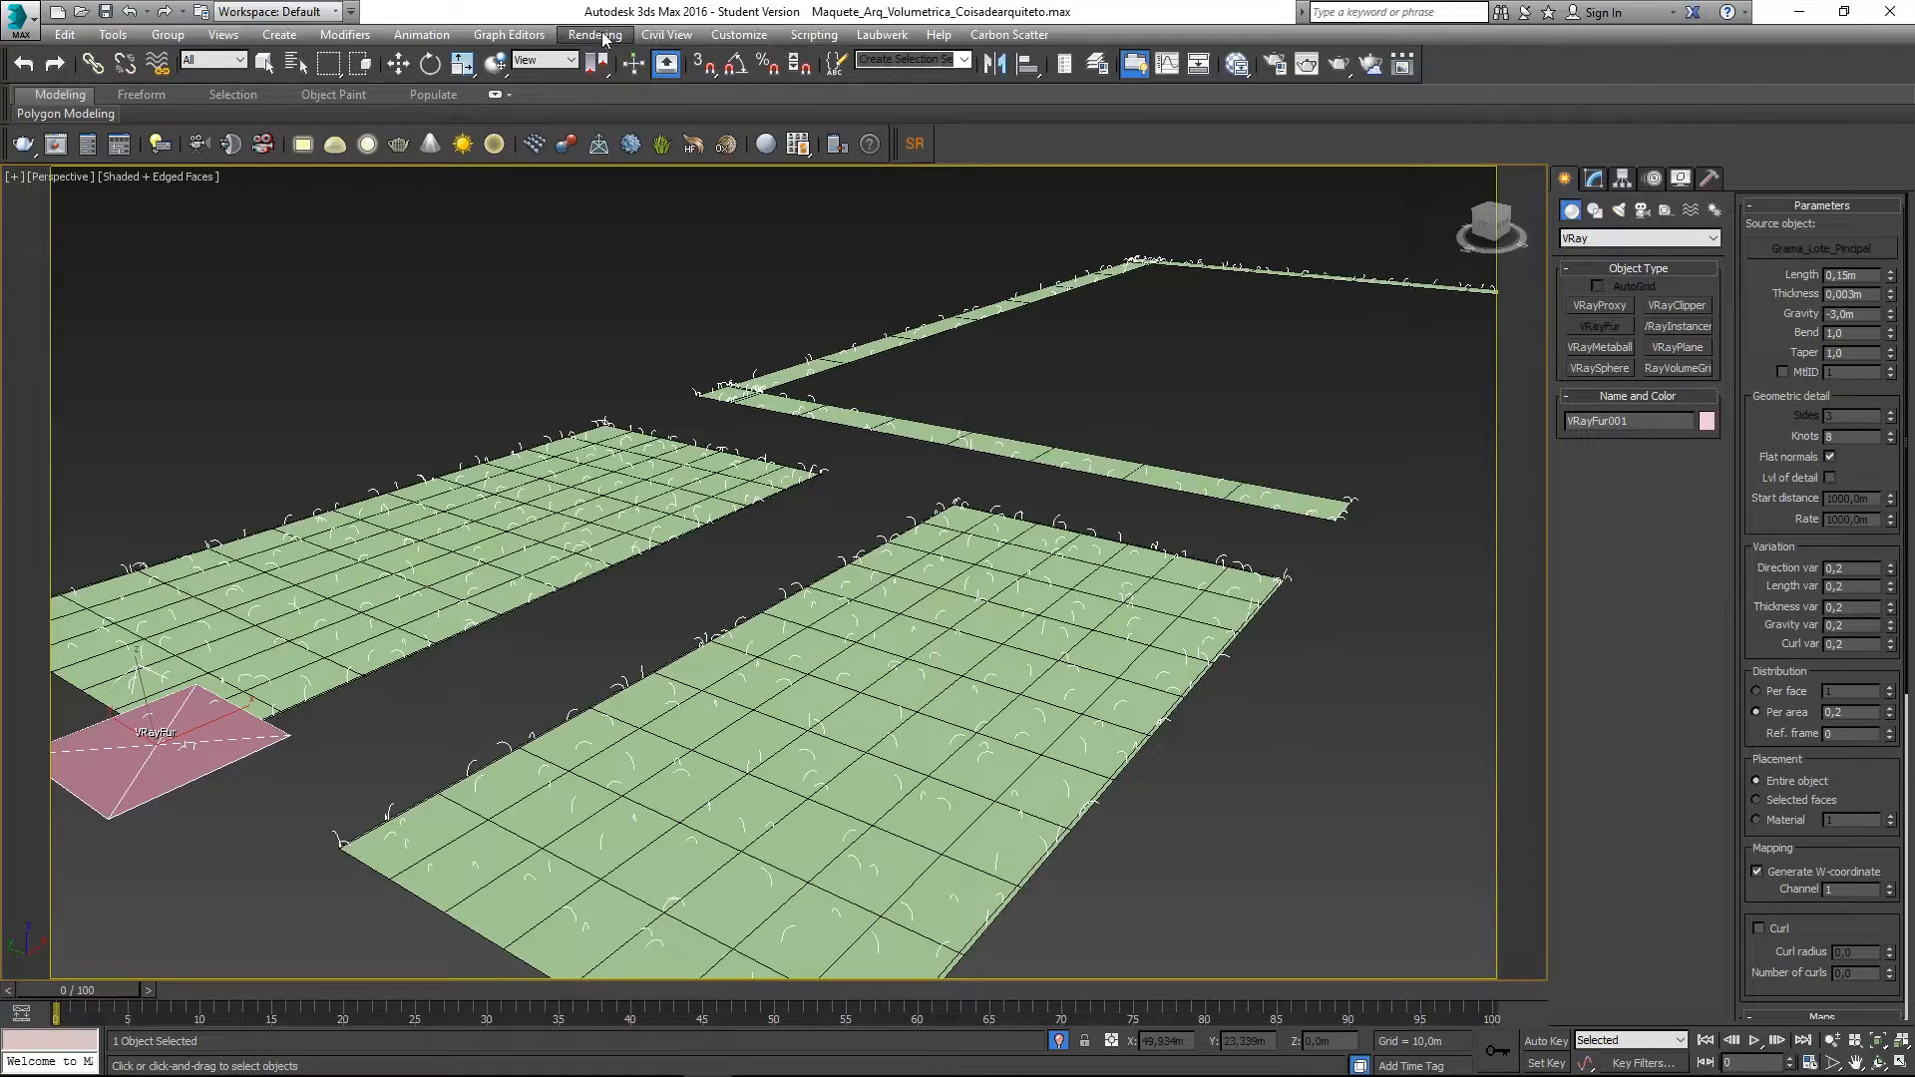
left_click(739, 35)
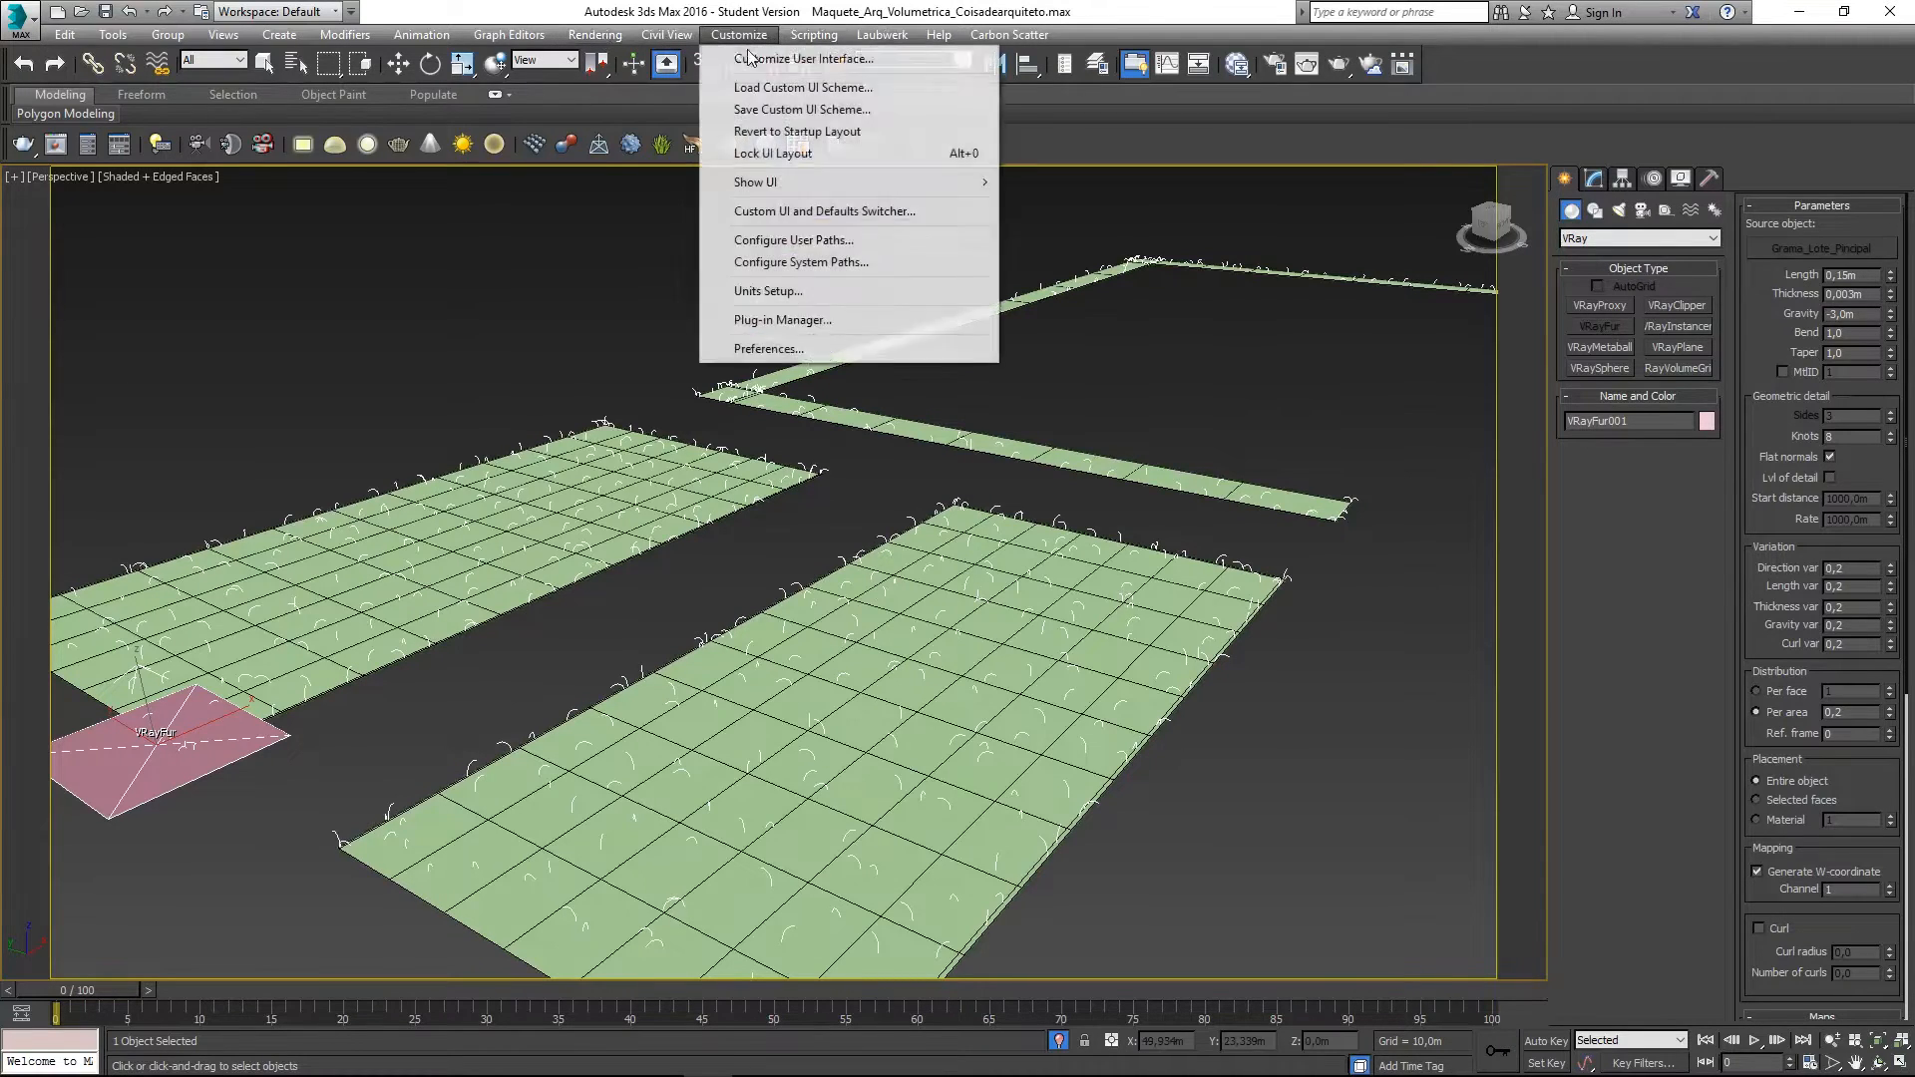
left_click(810, 291)
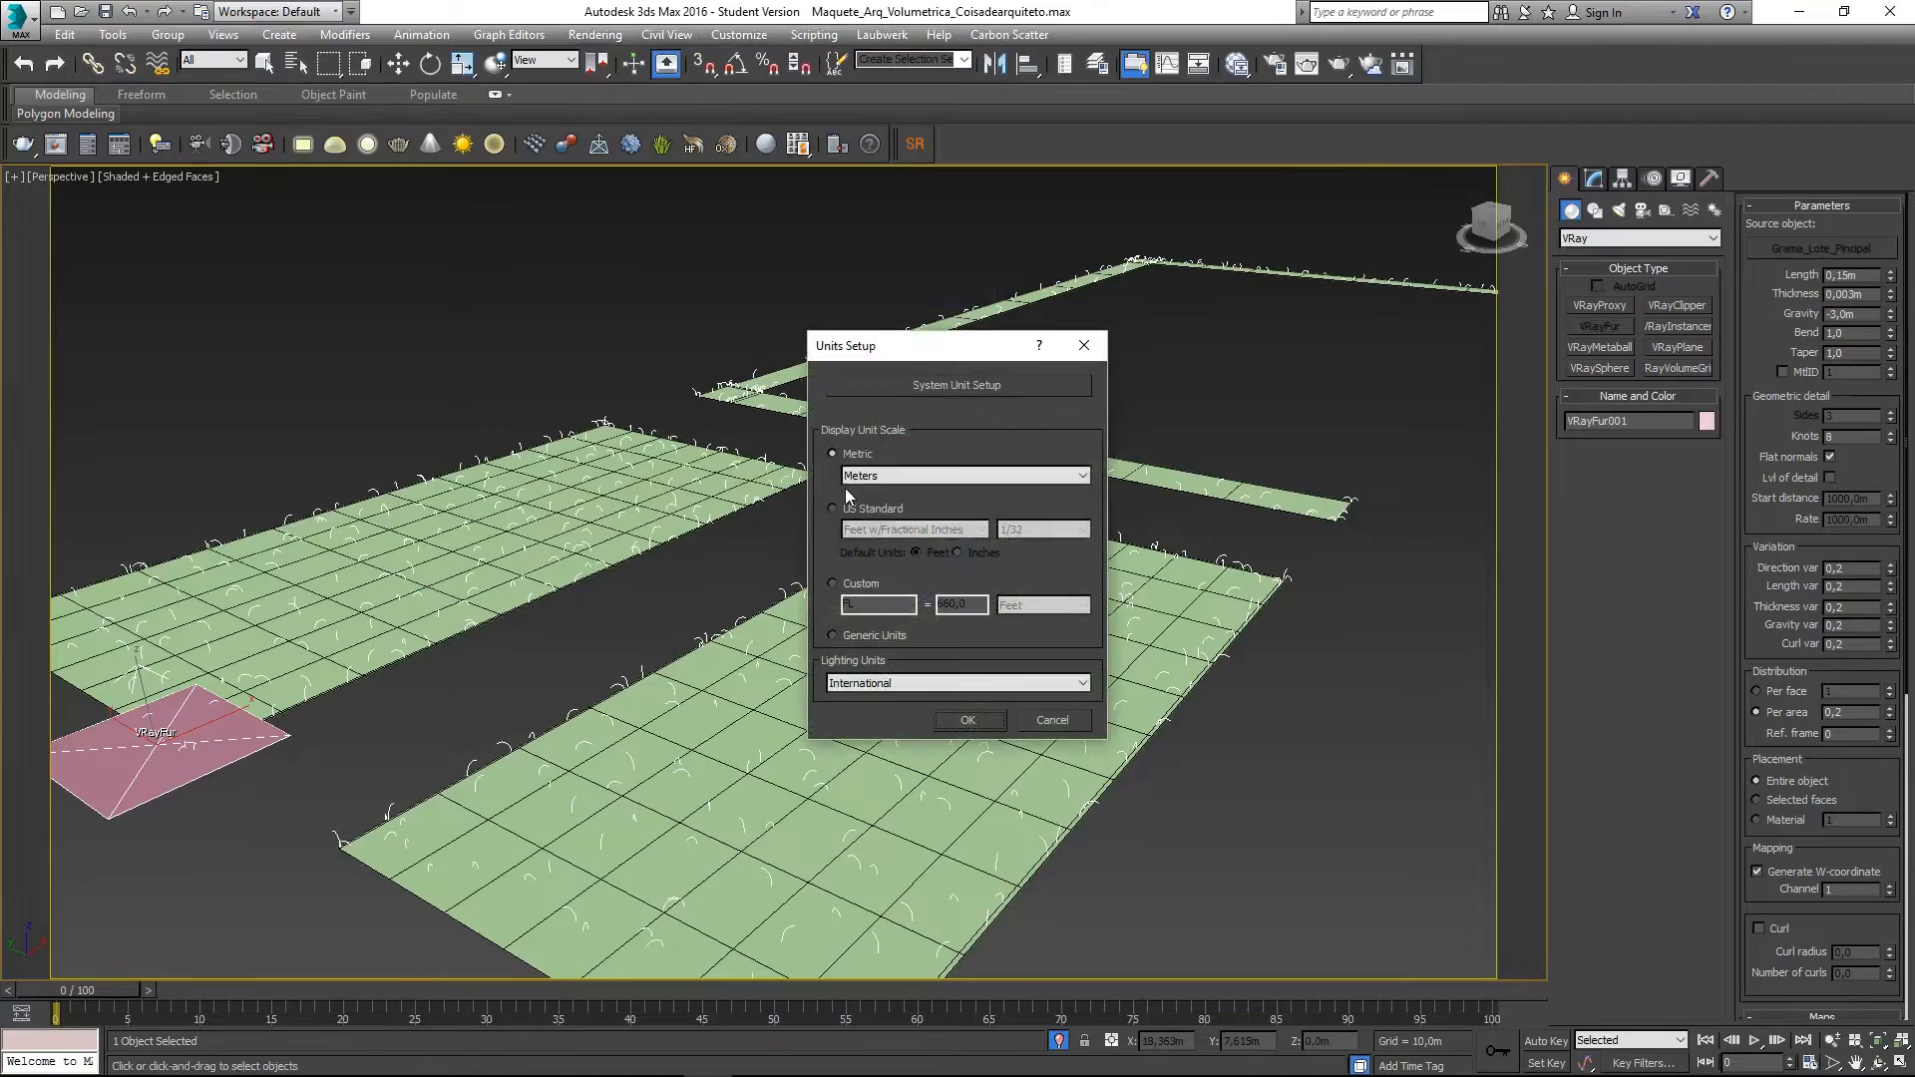
left_click(954, 385)
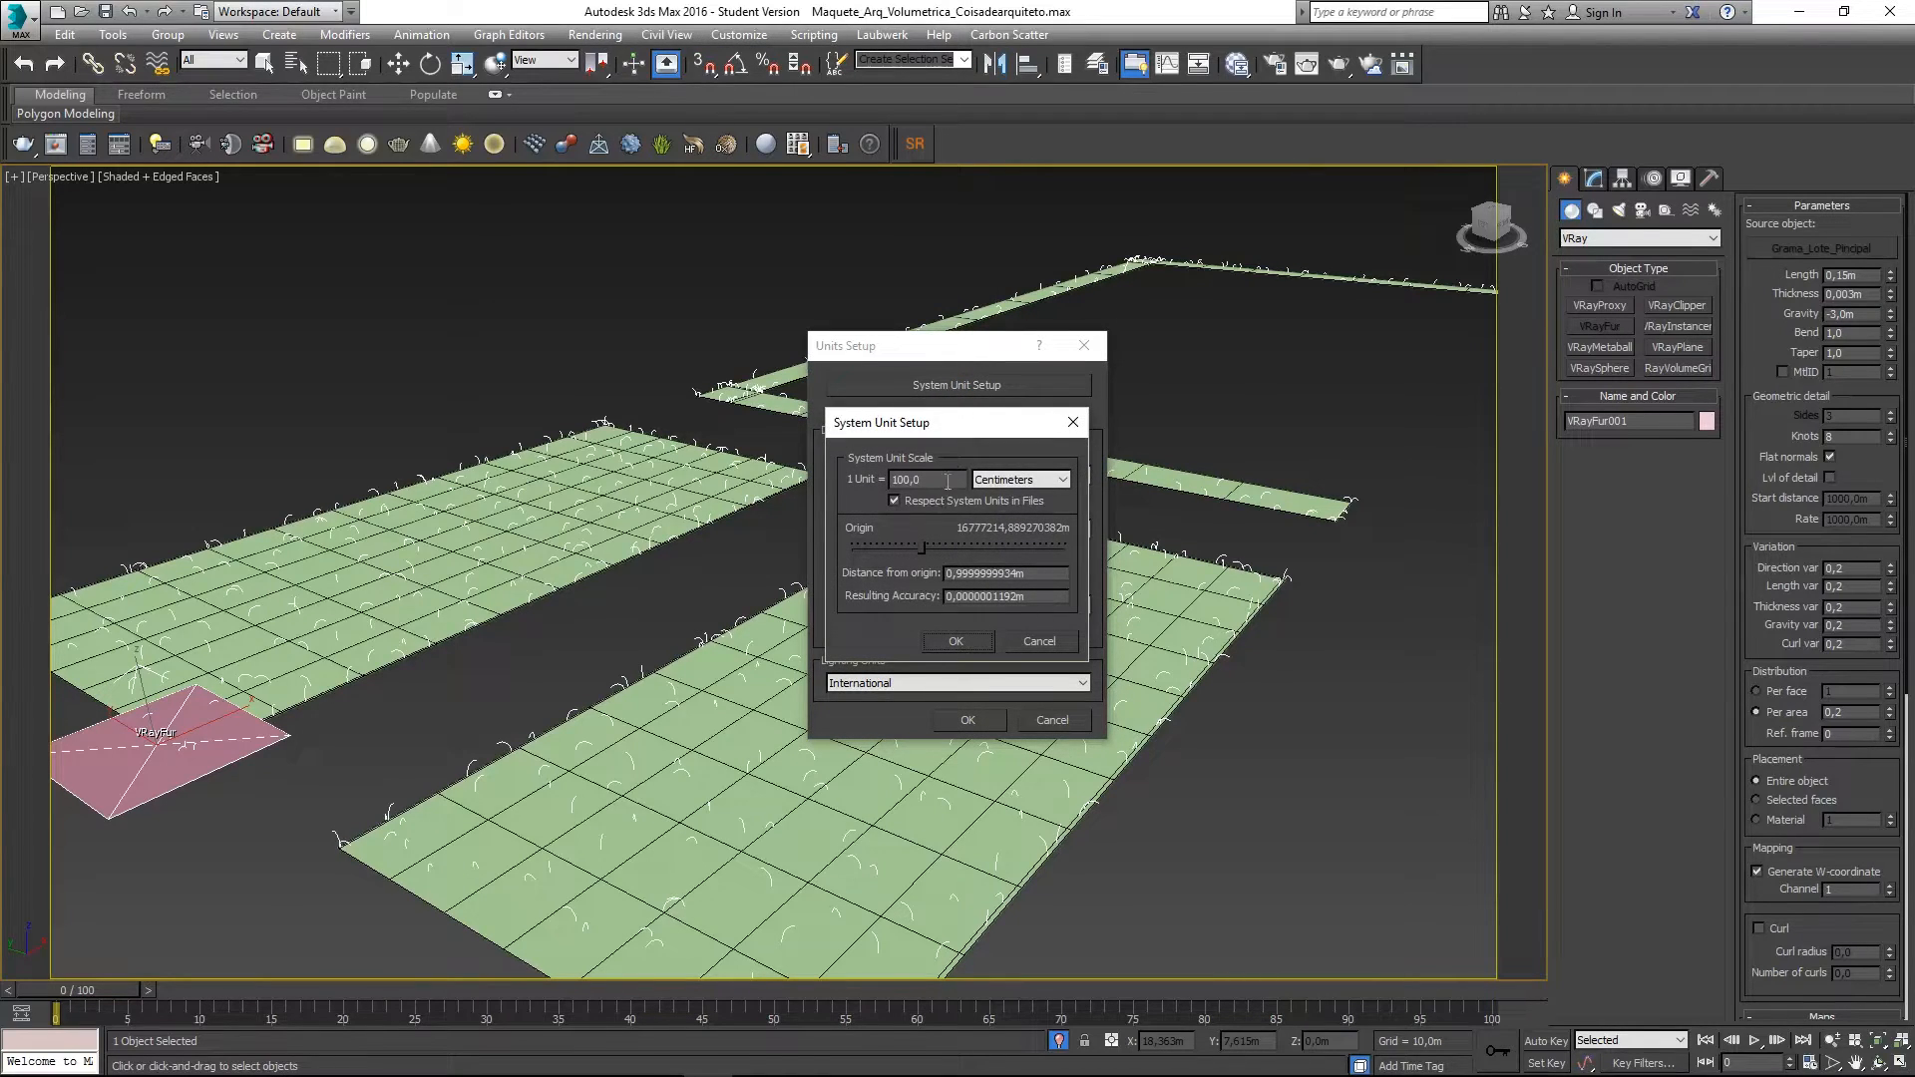
left_click(1073, 423)
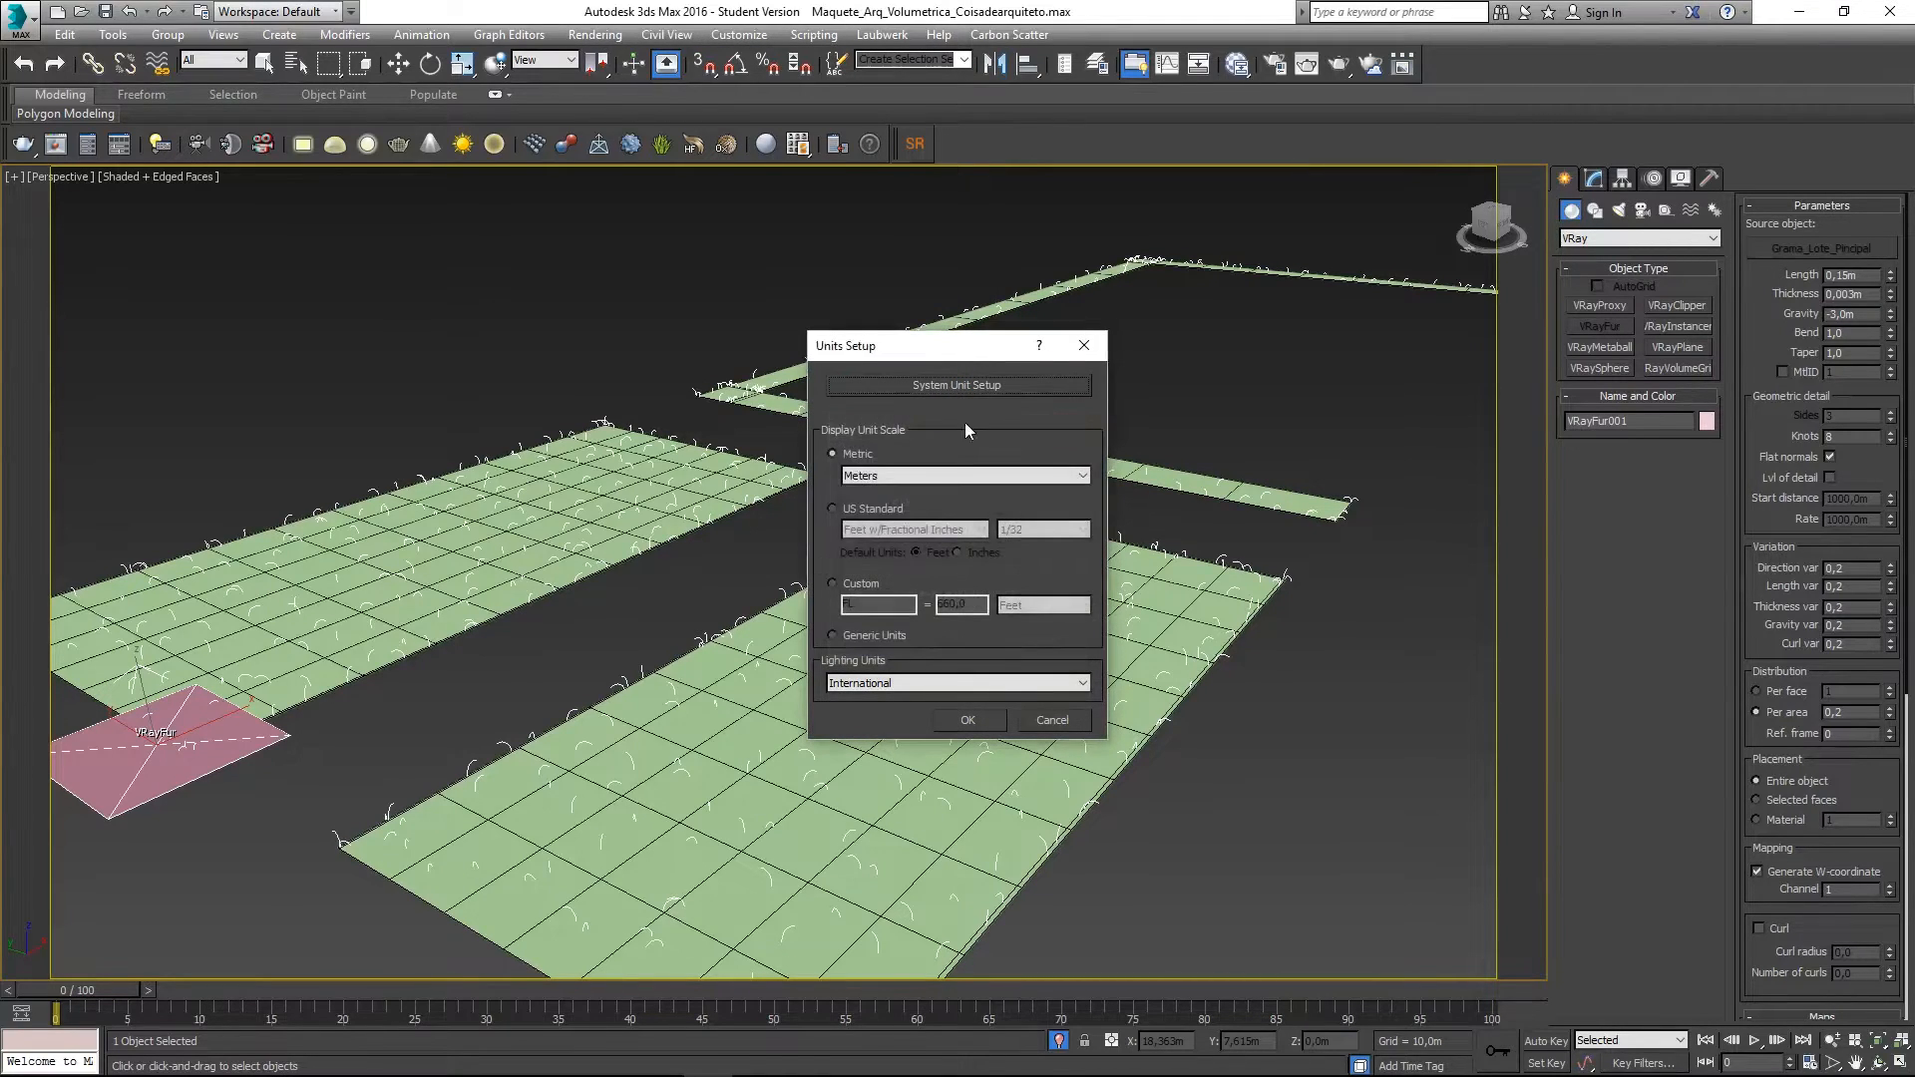
left_click(958, 388)
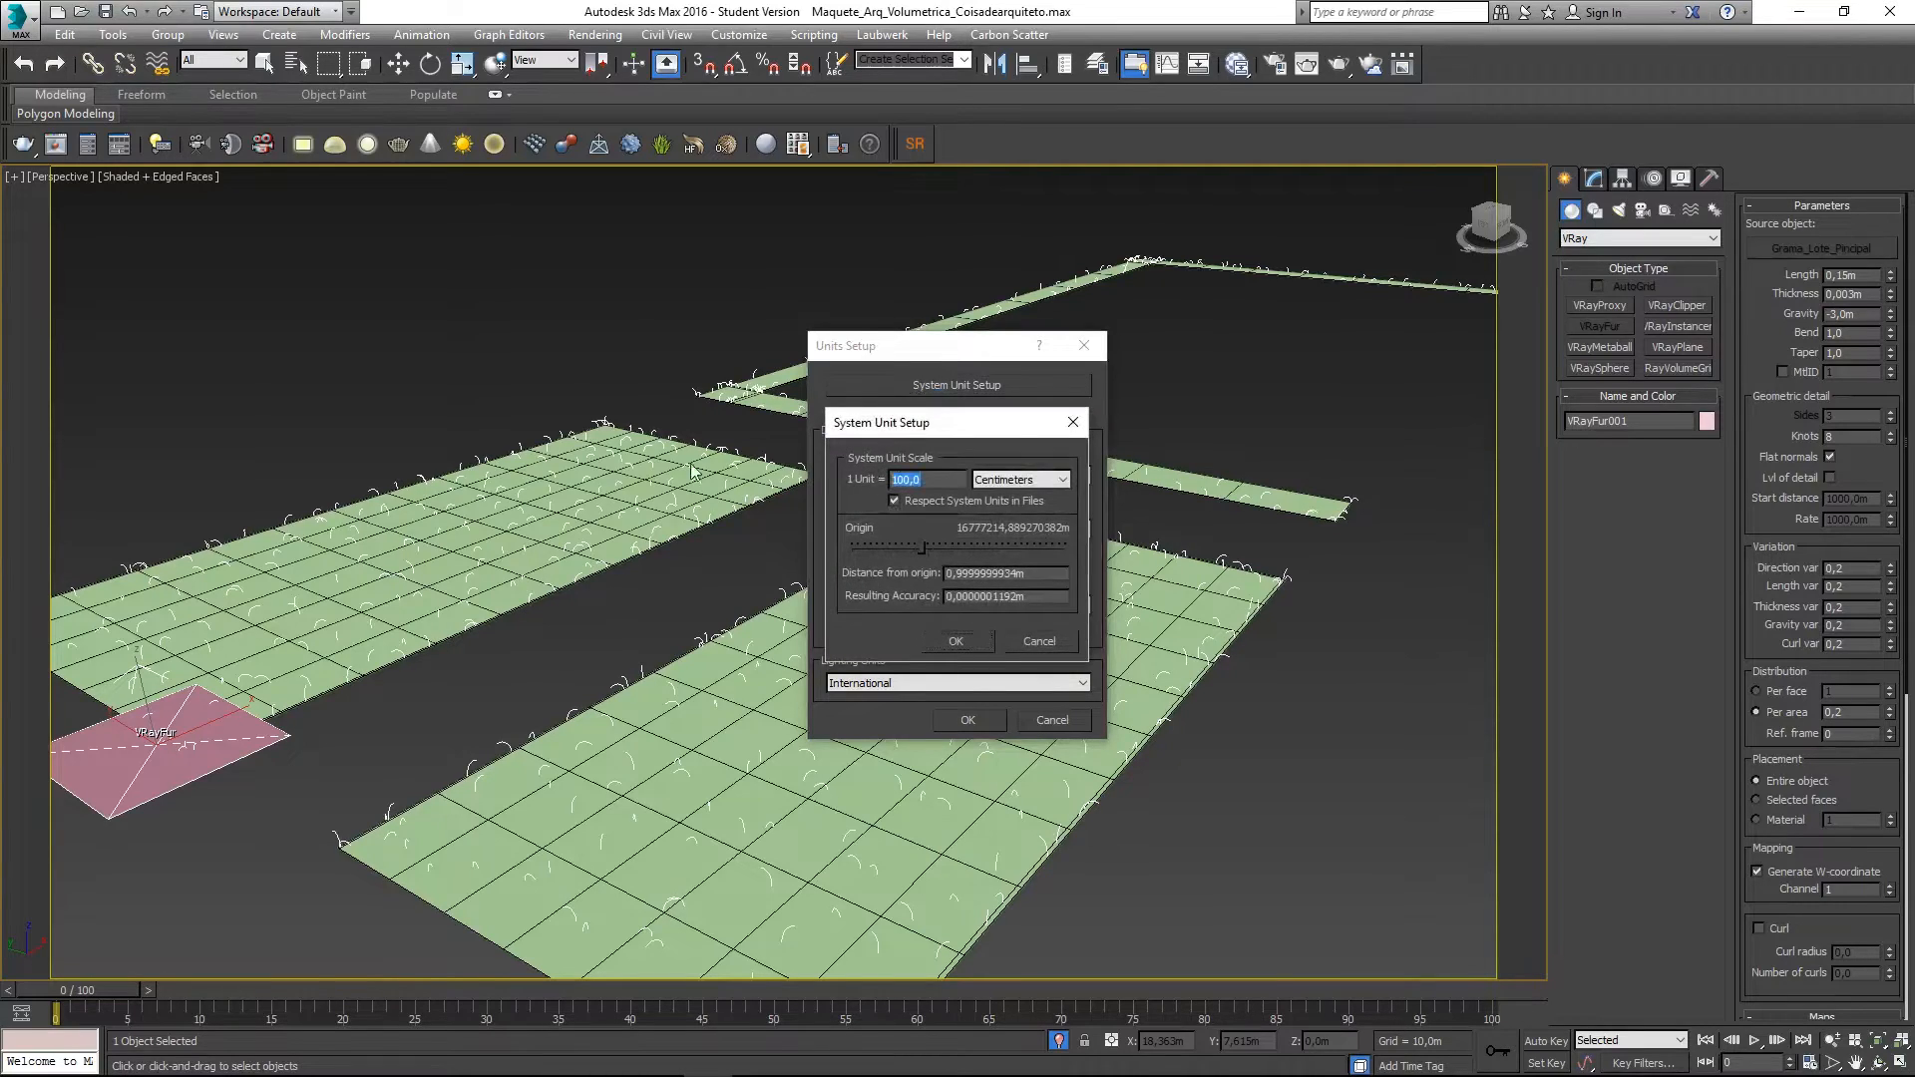
left_click(1073, 423)
left_click(1084, 346)
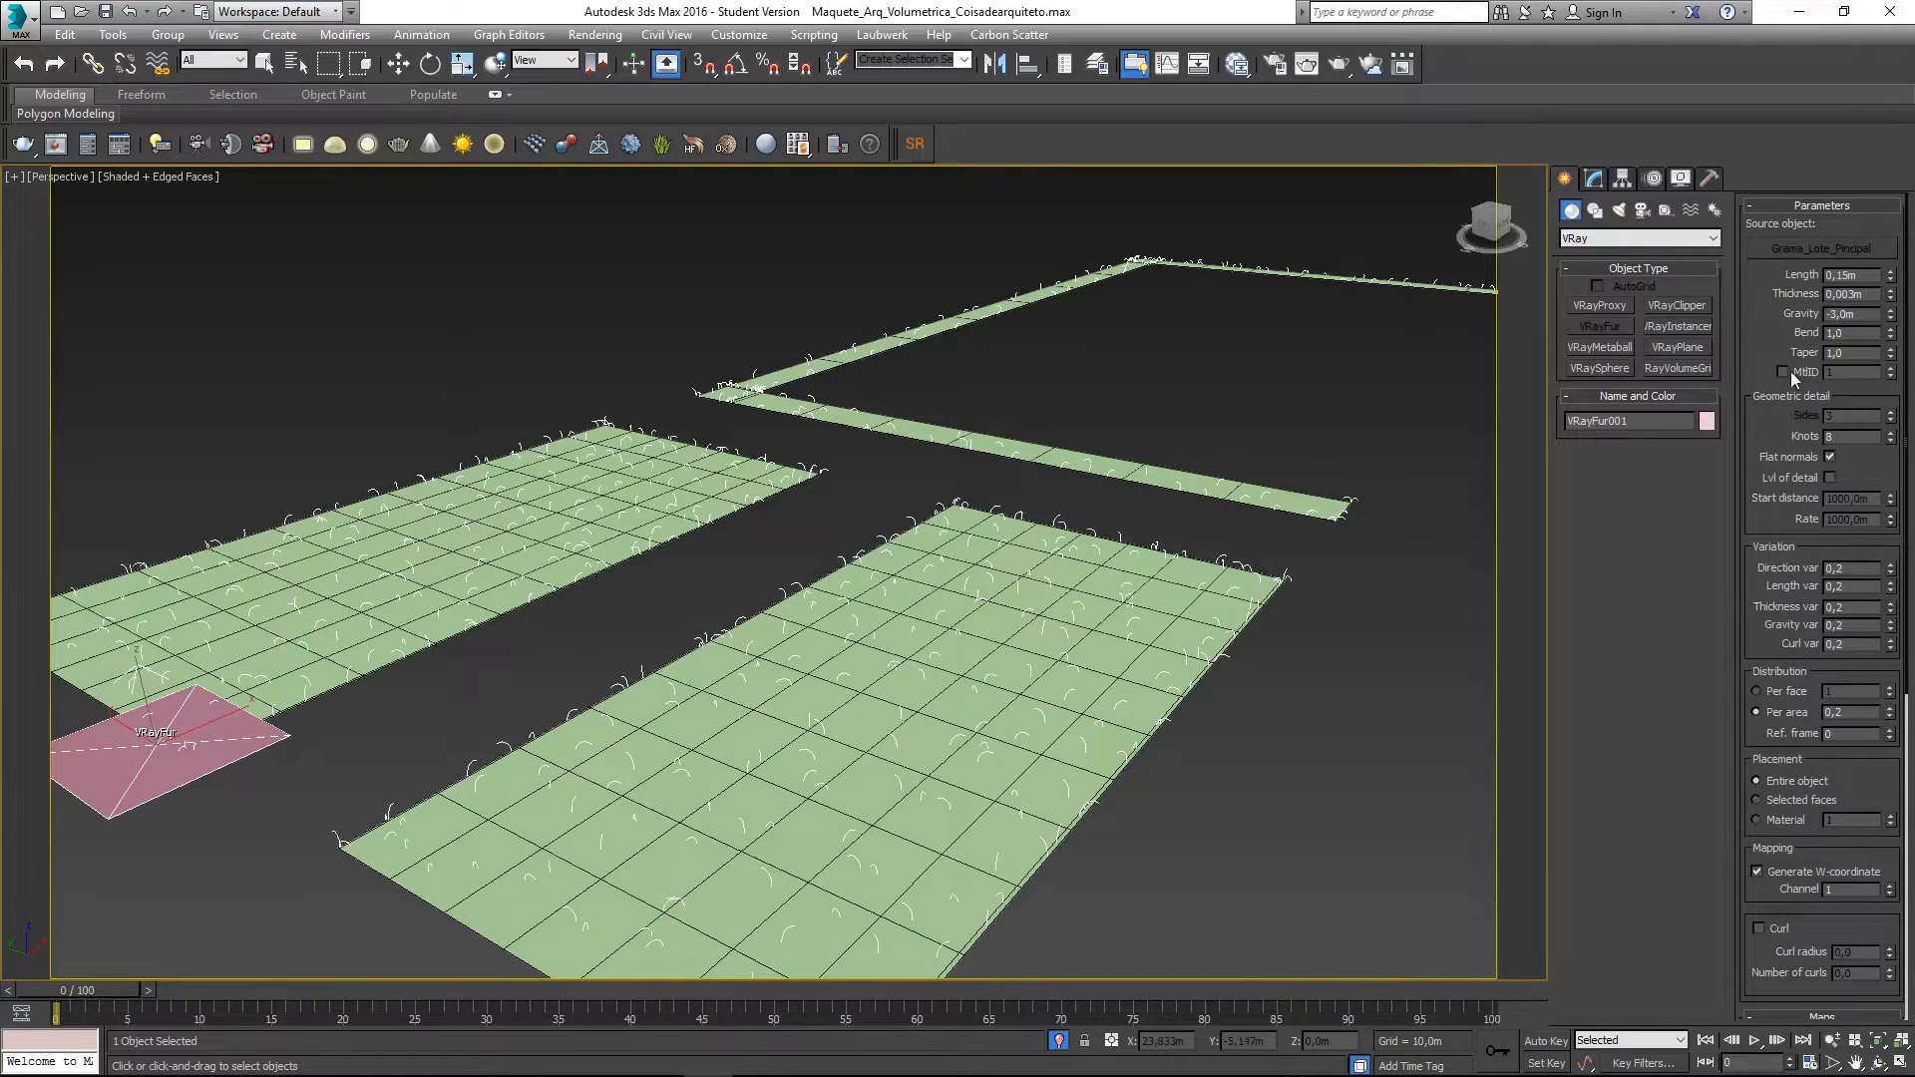
- Collapse the fur map settings and review VRayFur001's parameters in the Modify panel
scroll(1827, 841, "down", 1)
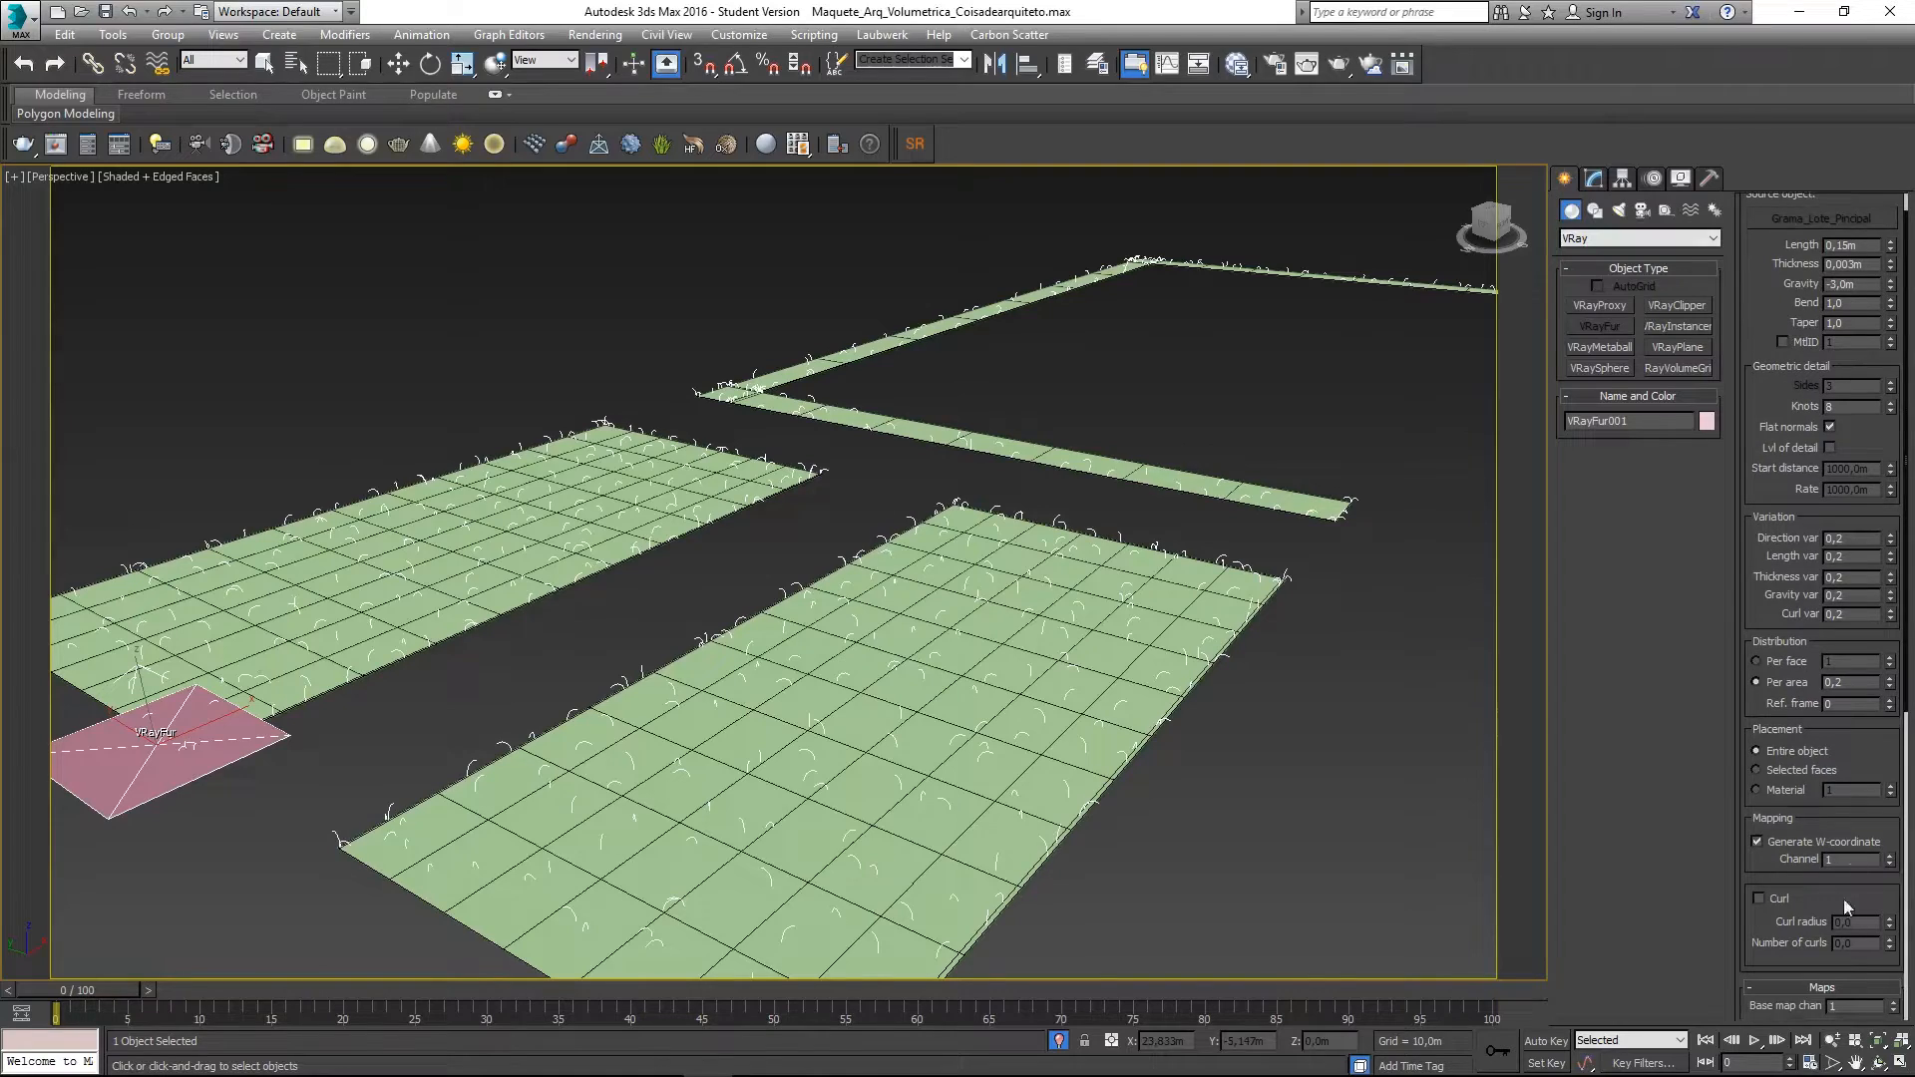
left_click(1822, 987)
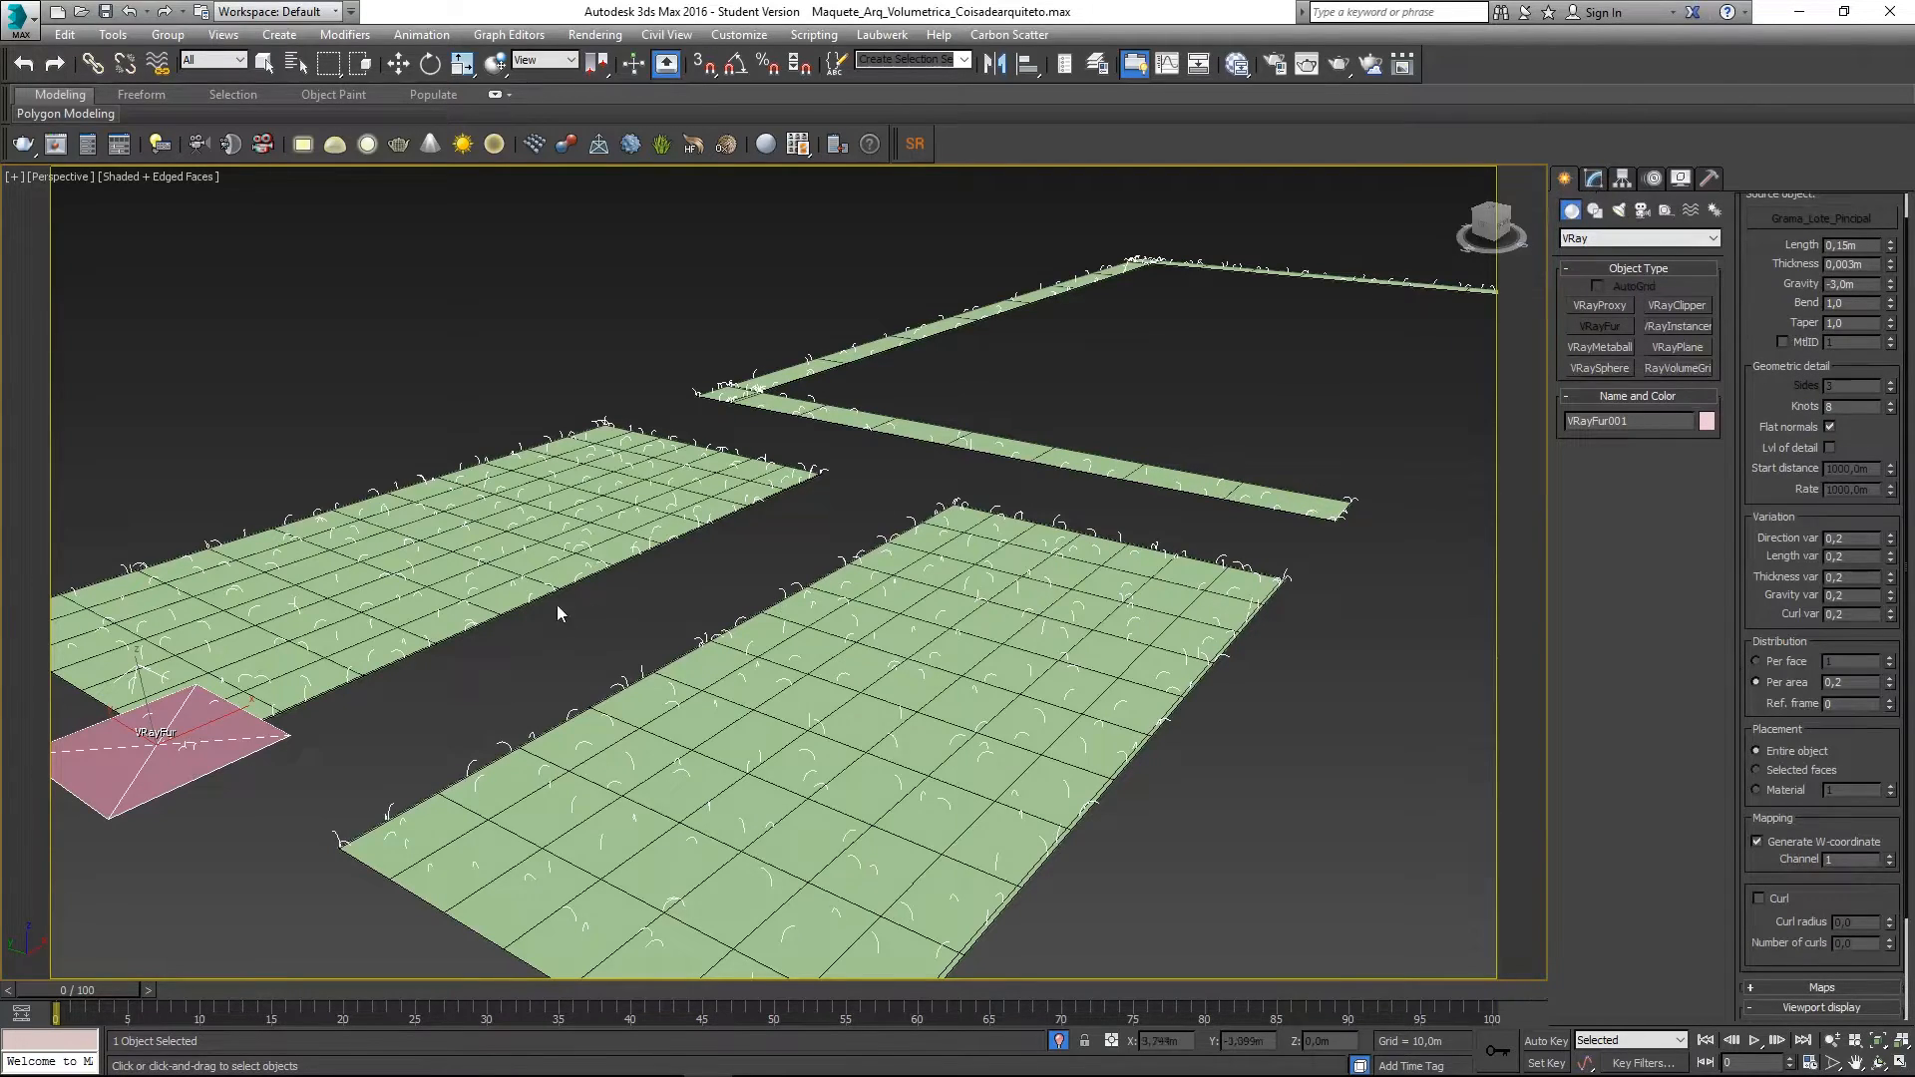
left_click(1594, 178)
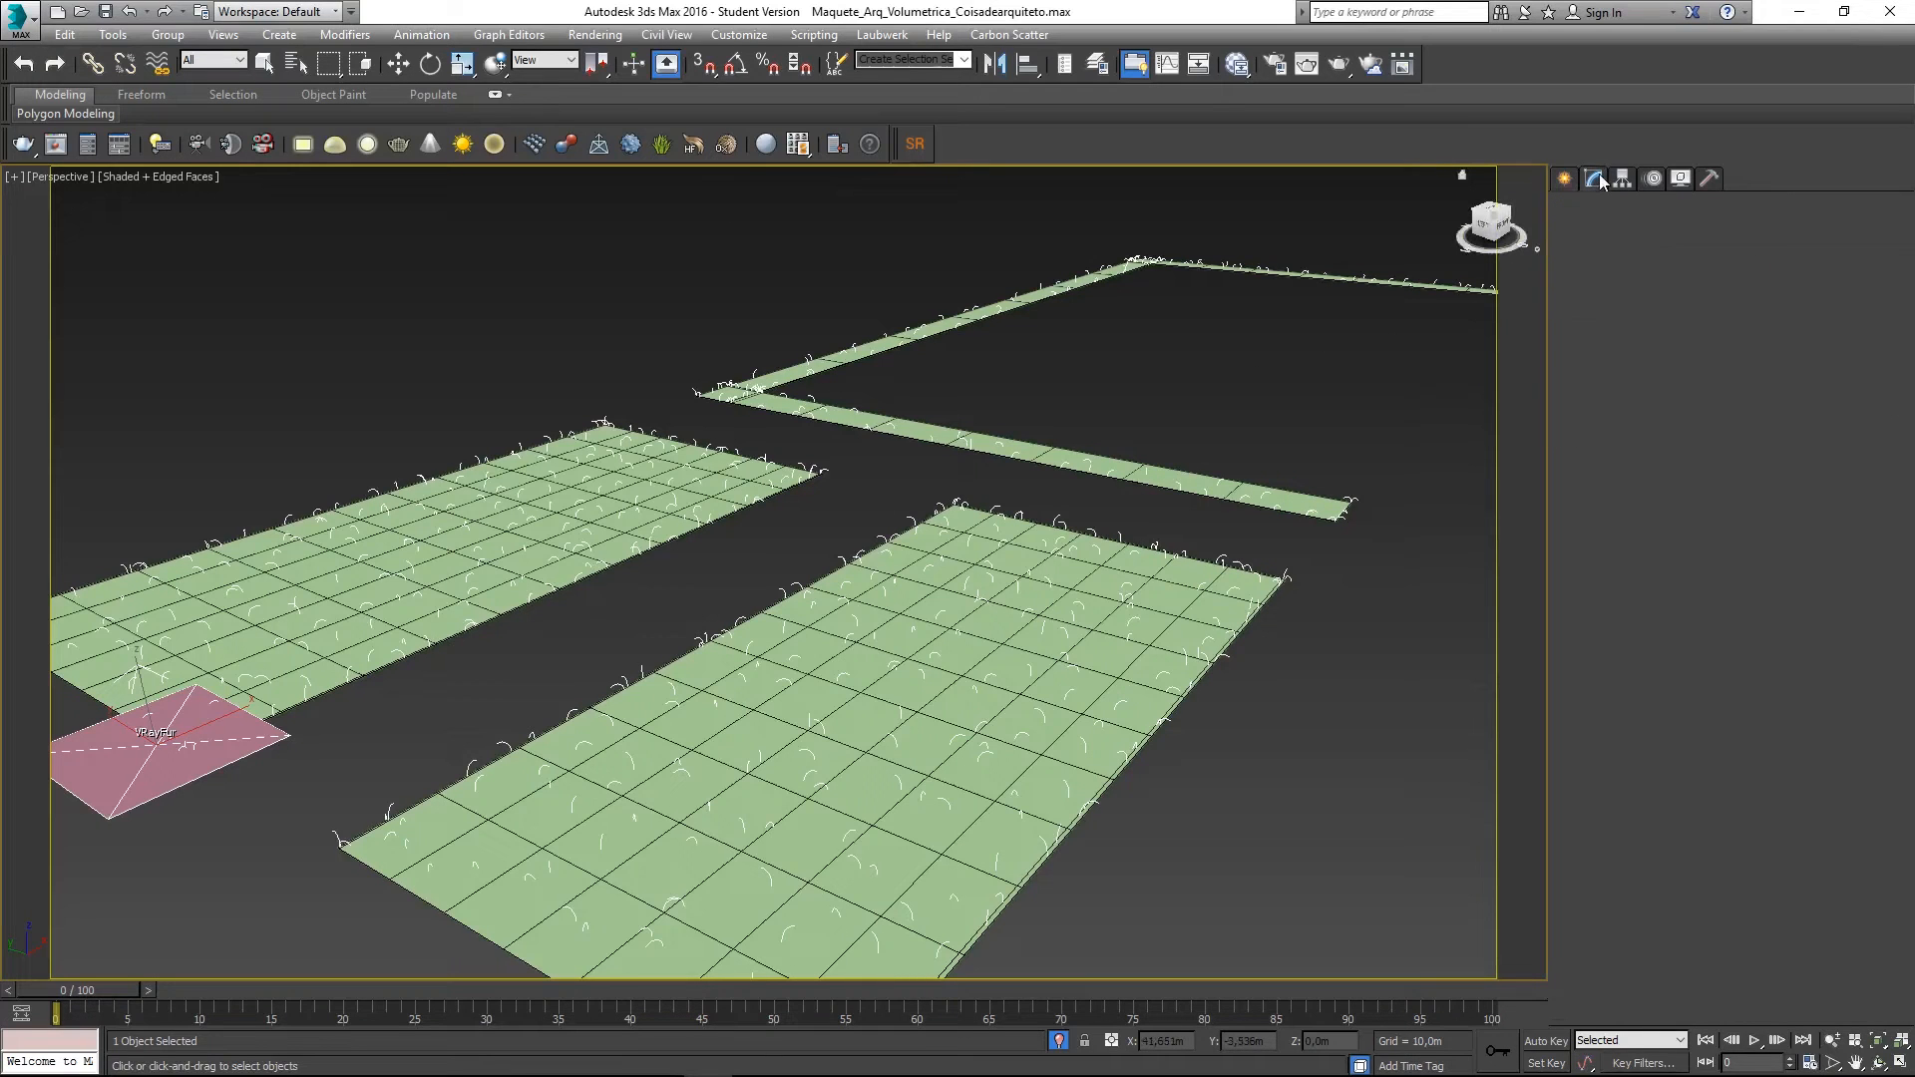
left_click(181, 758)
left_click(254, 700)
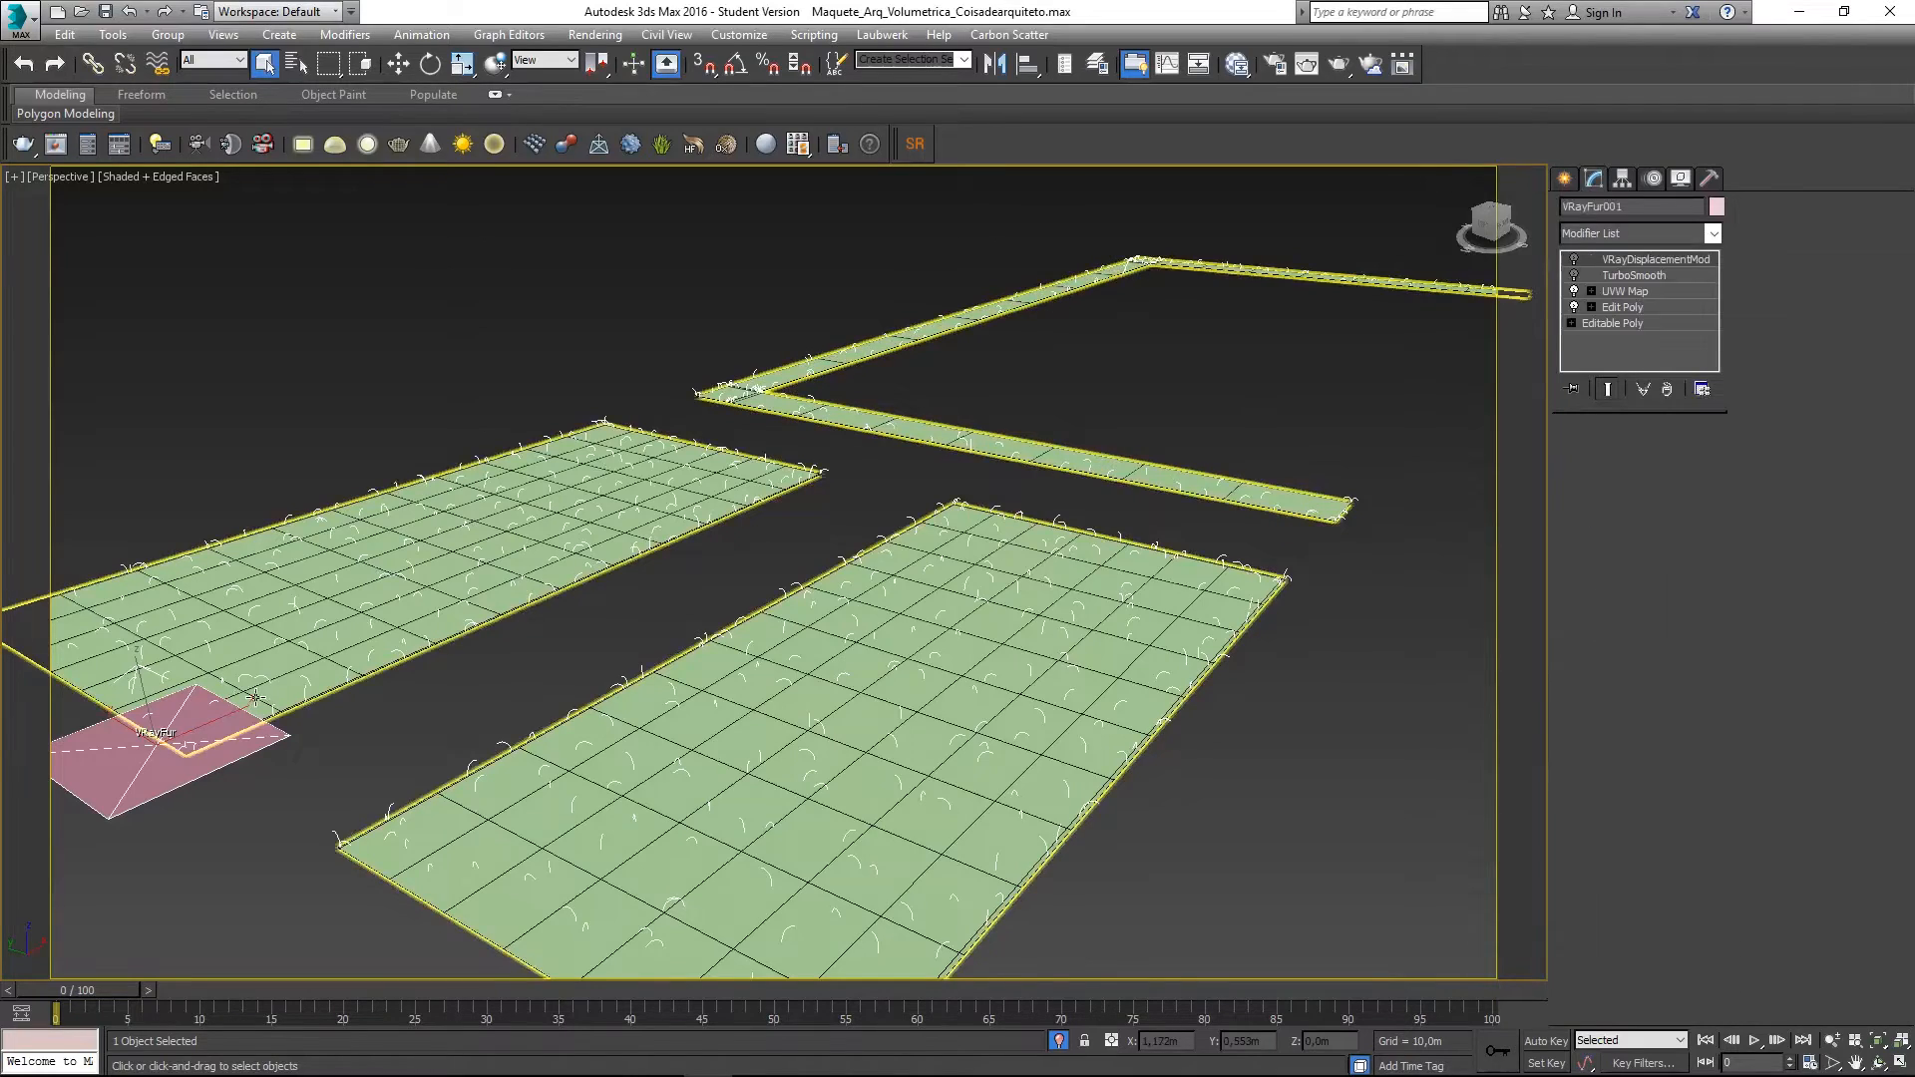
left_click(171, 748)
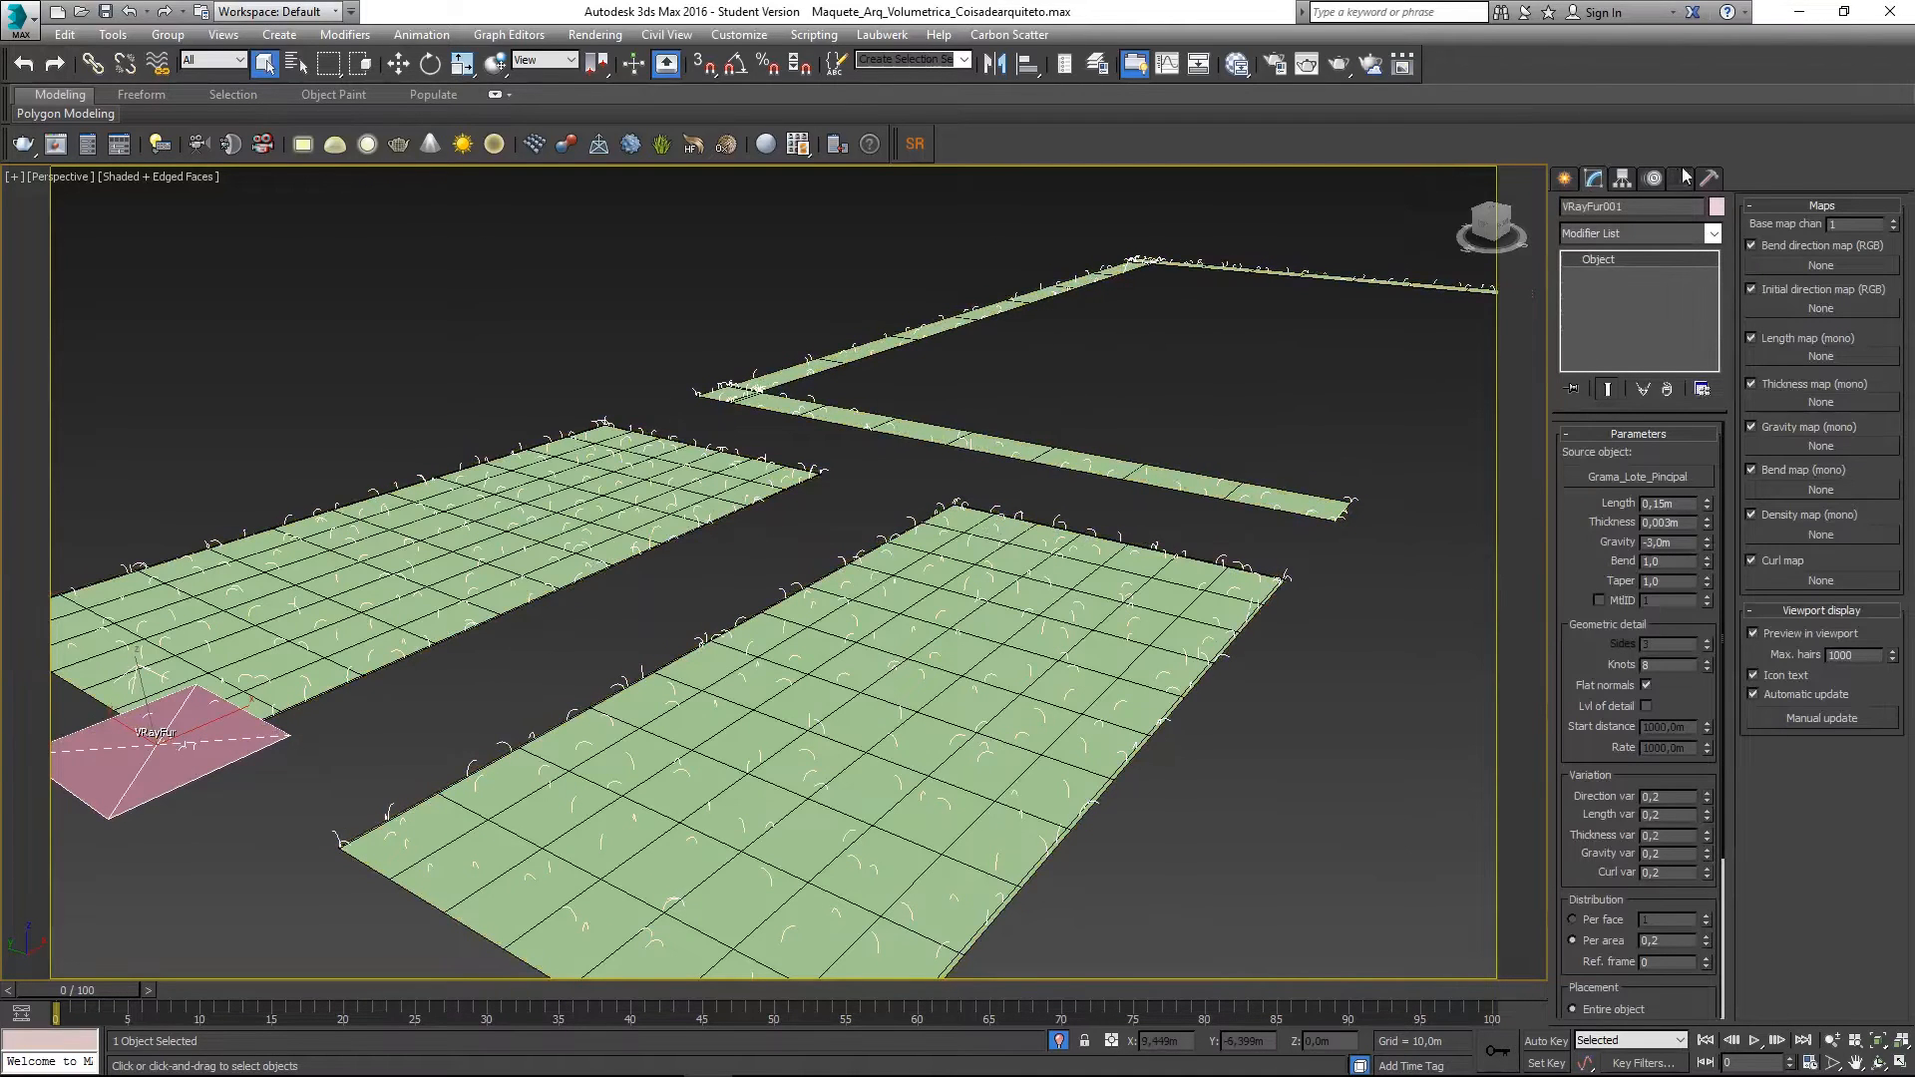
- Reselect the grass lot, then VRayFur001, and pan the view over the lawns
left_click(662, 589)
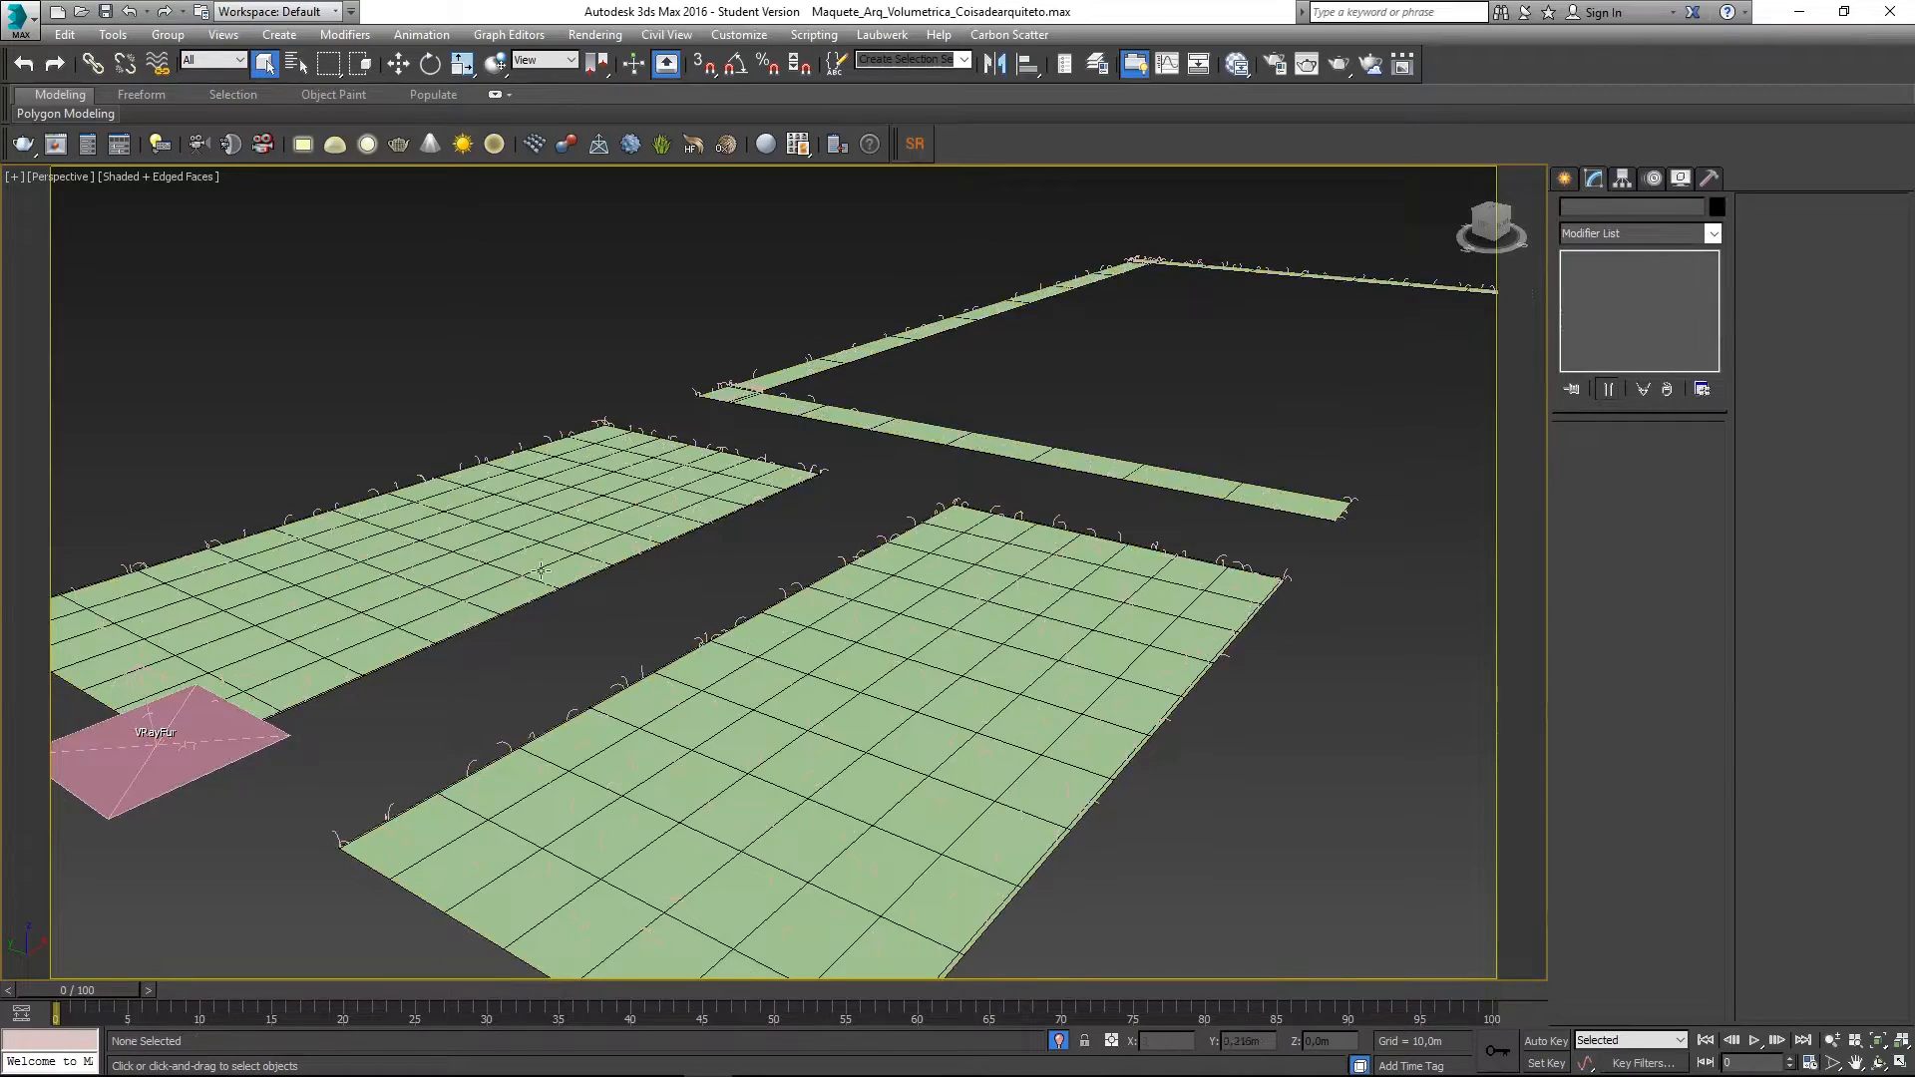
left_click(482, 537)
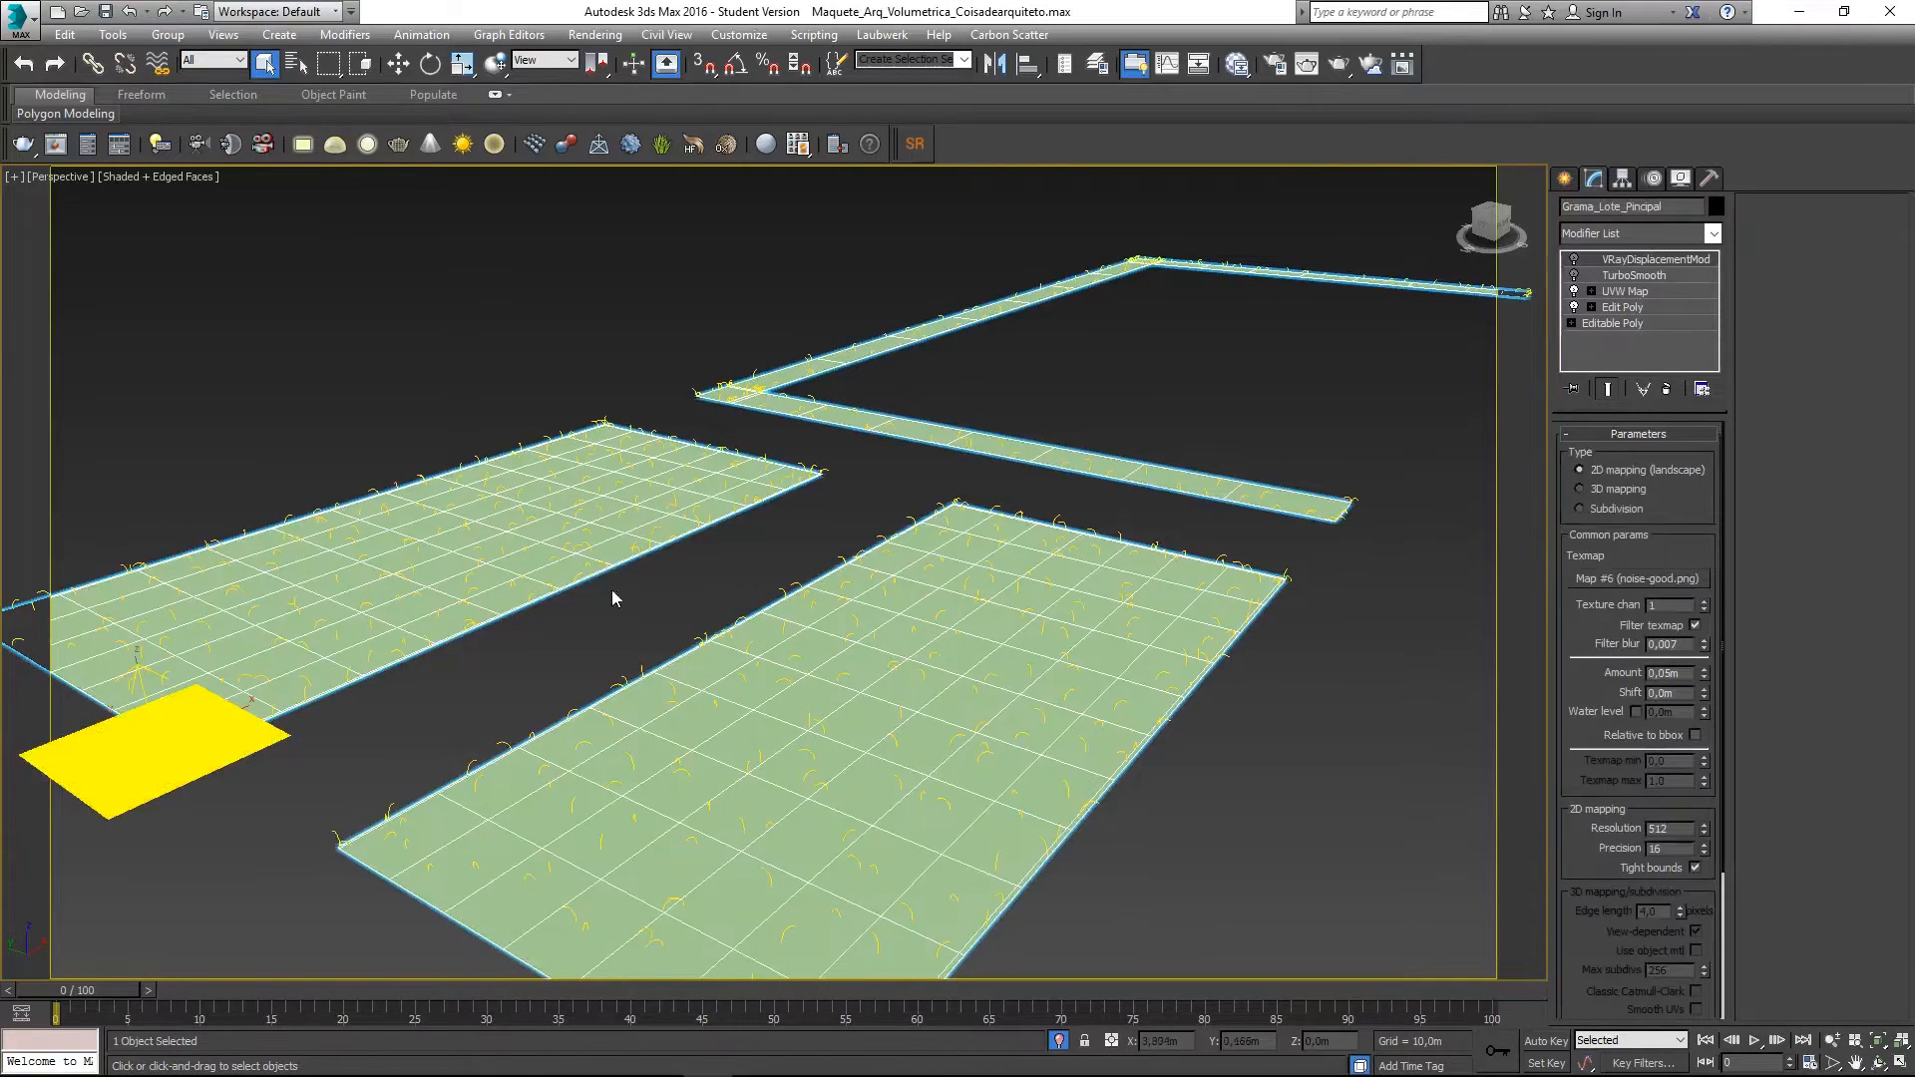
left_click(109, 800)
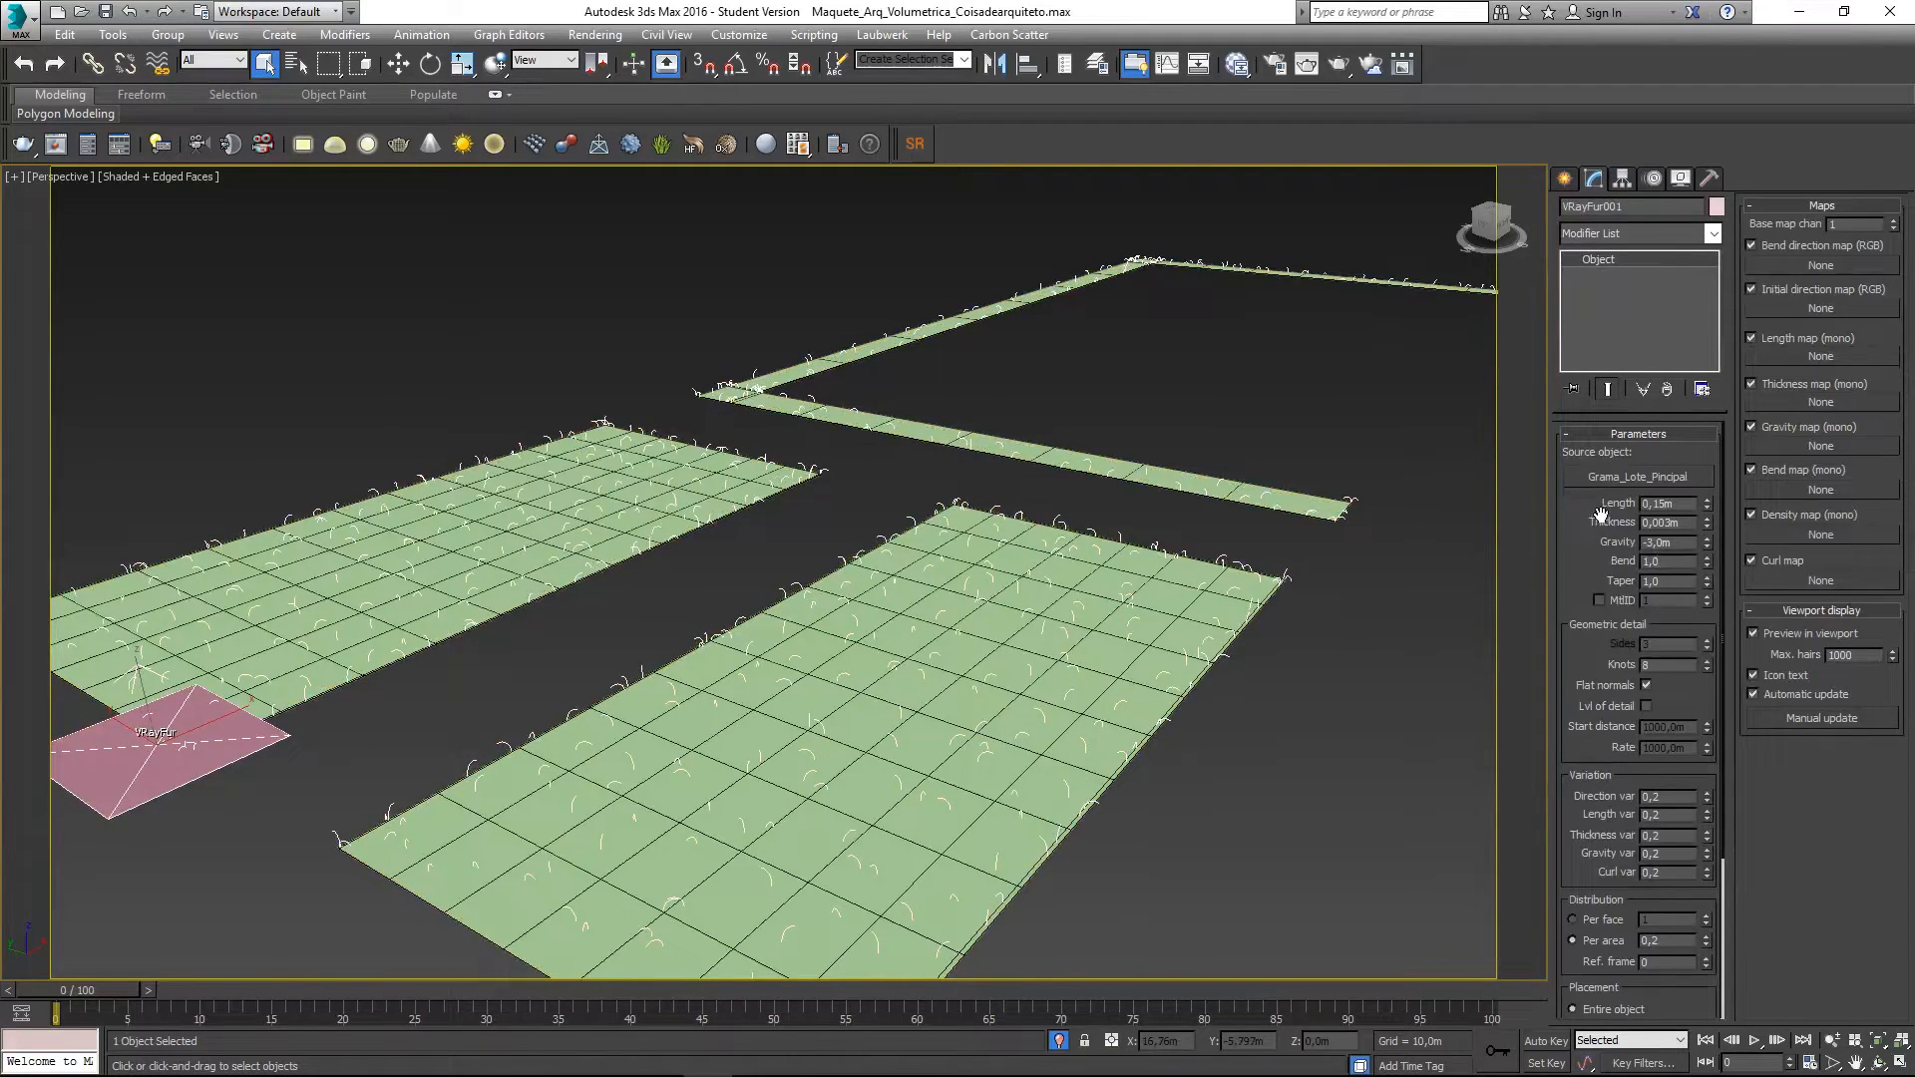
left_click_drag(1599, 517, 1605, 506)
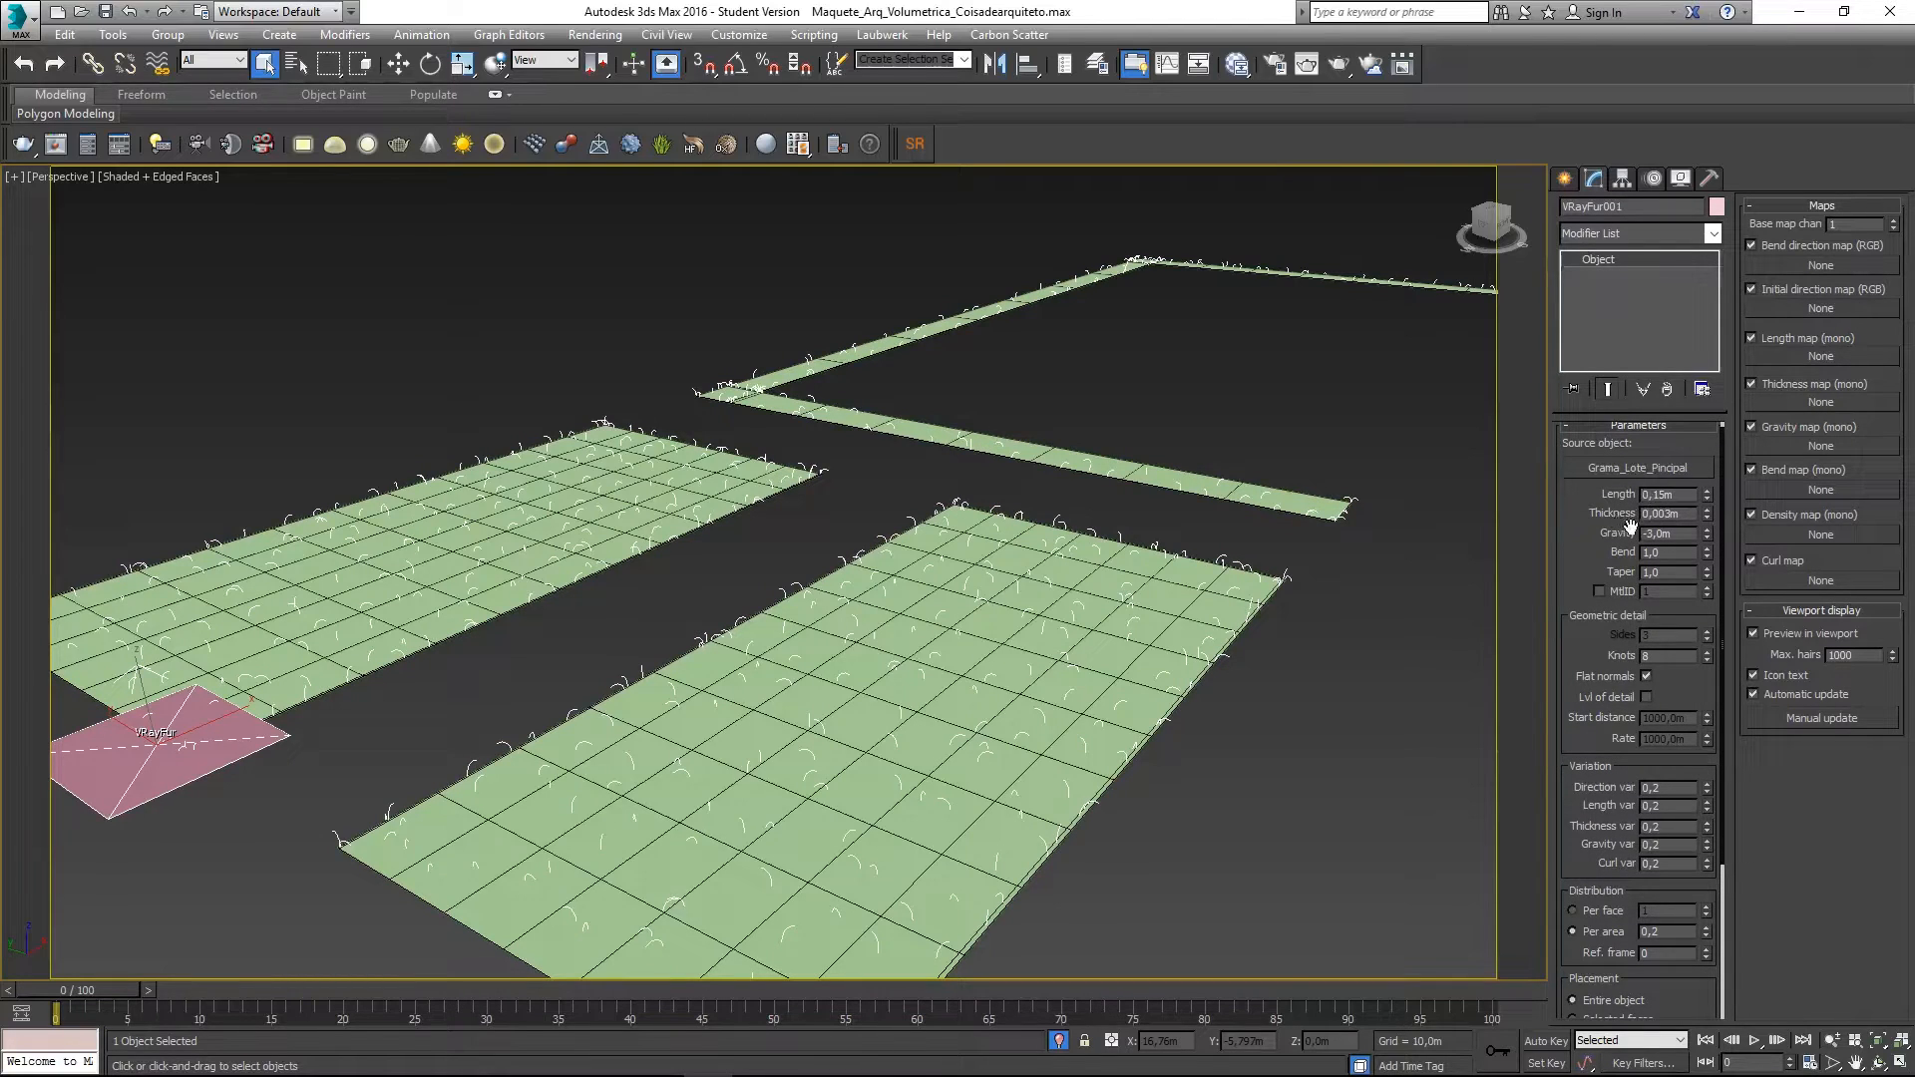
left_click_drag(1619, 549, 1620, 533)
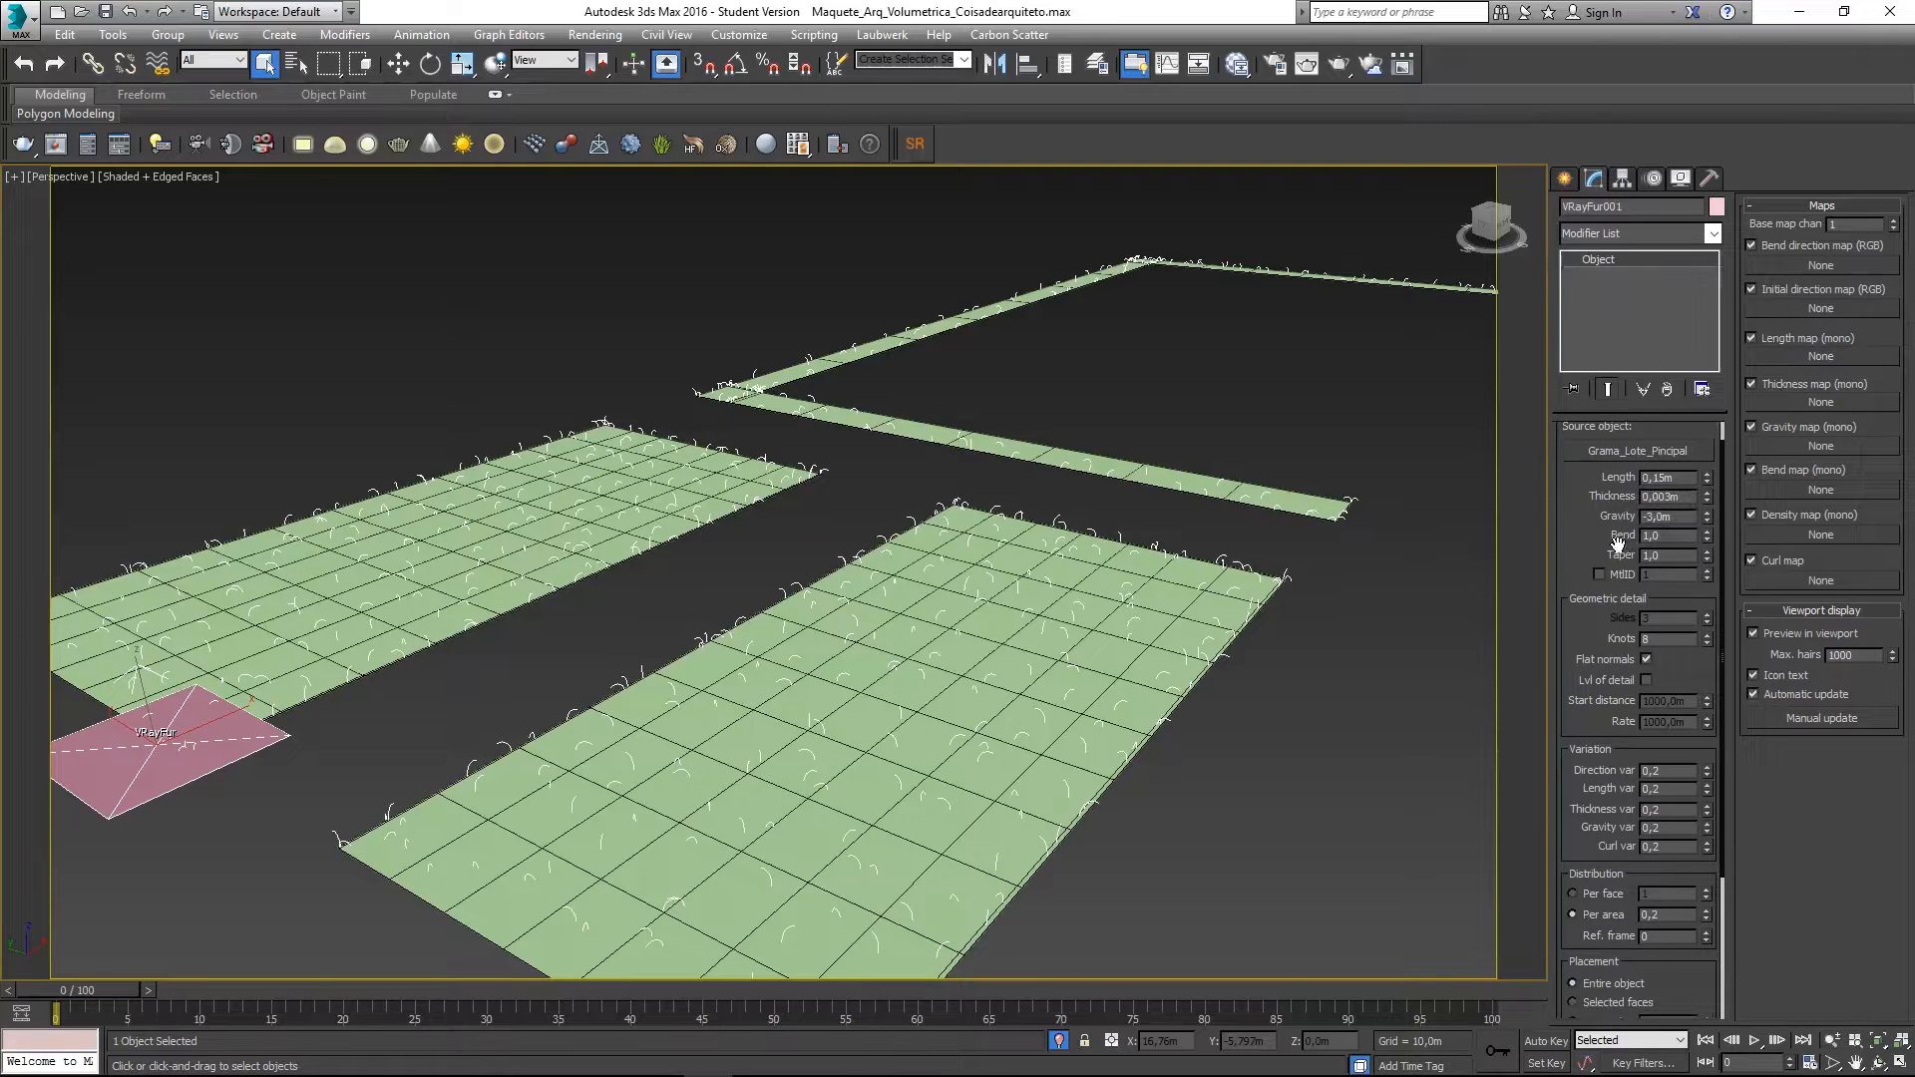
middle_click_drag(688, 887, 745, 704)
middle_click_drag(796, 578, 748, 689)
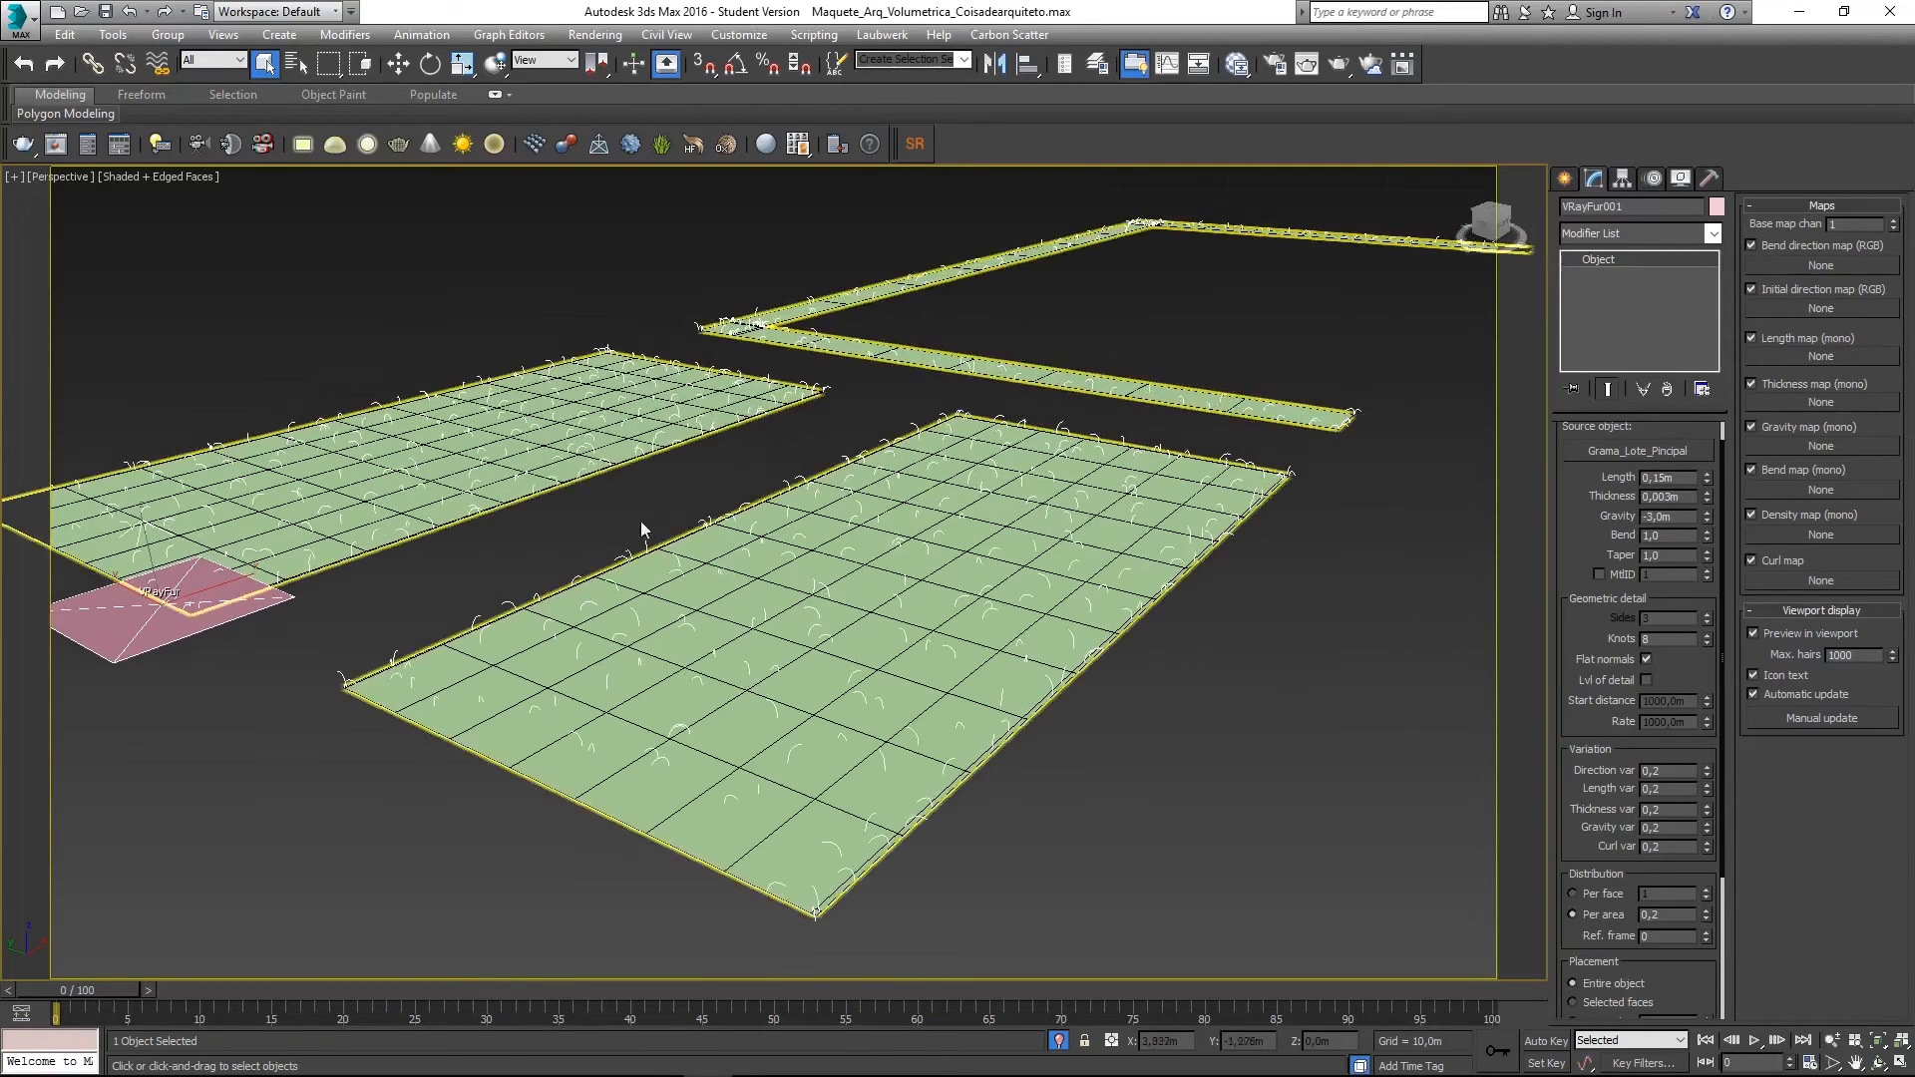
- In Top view, place a Physical camera aimed across the lawns
key("t")
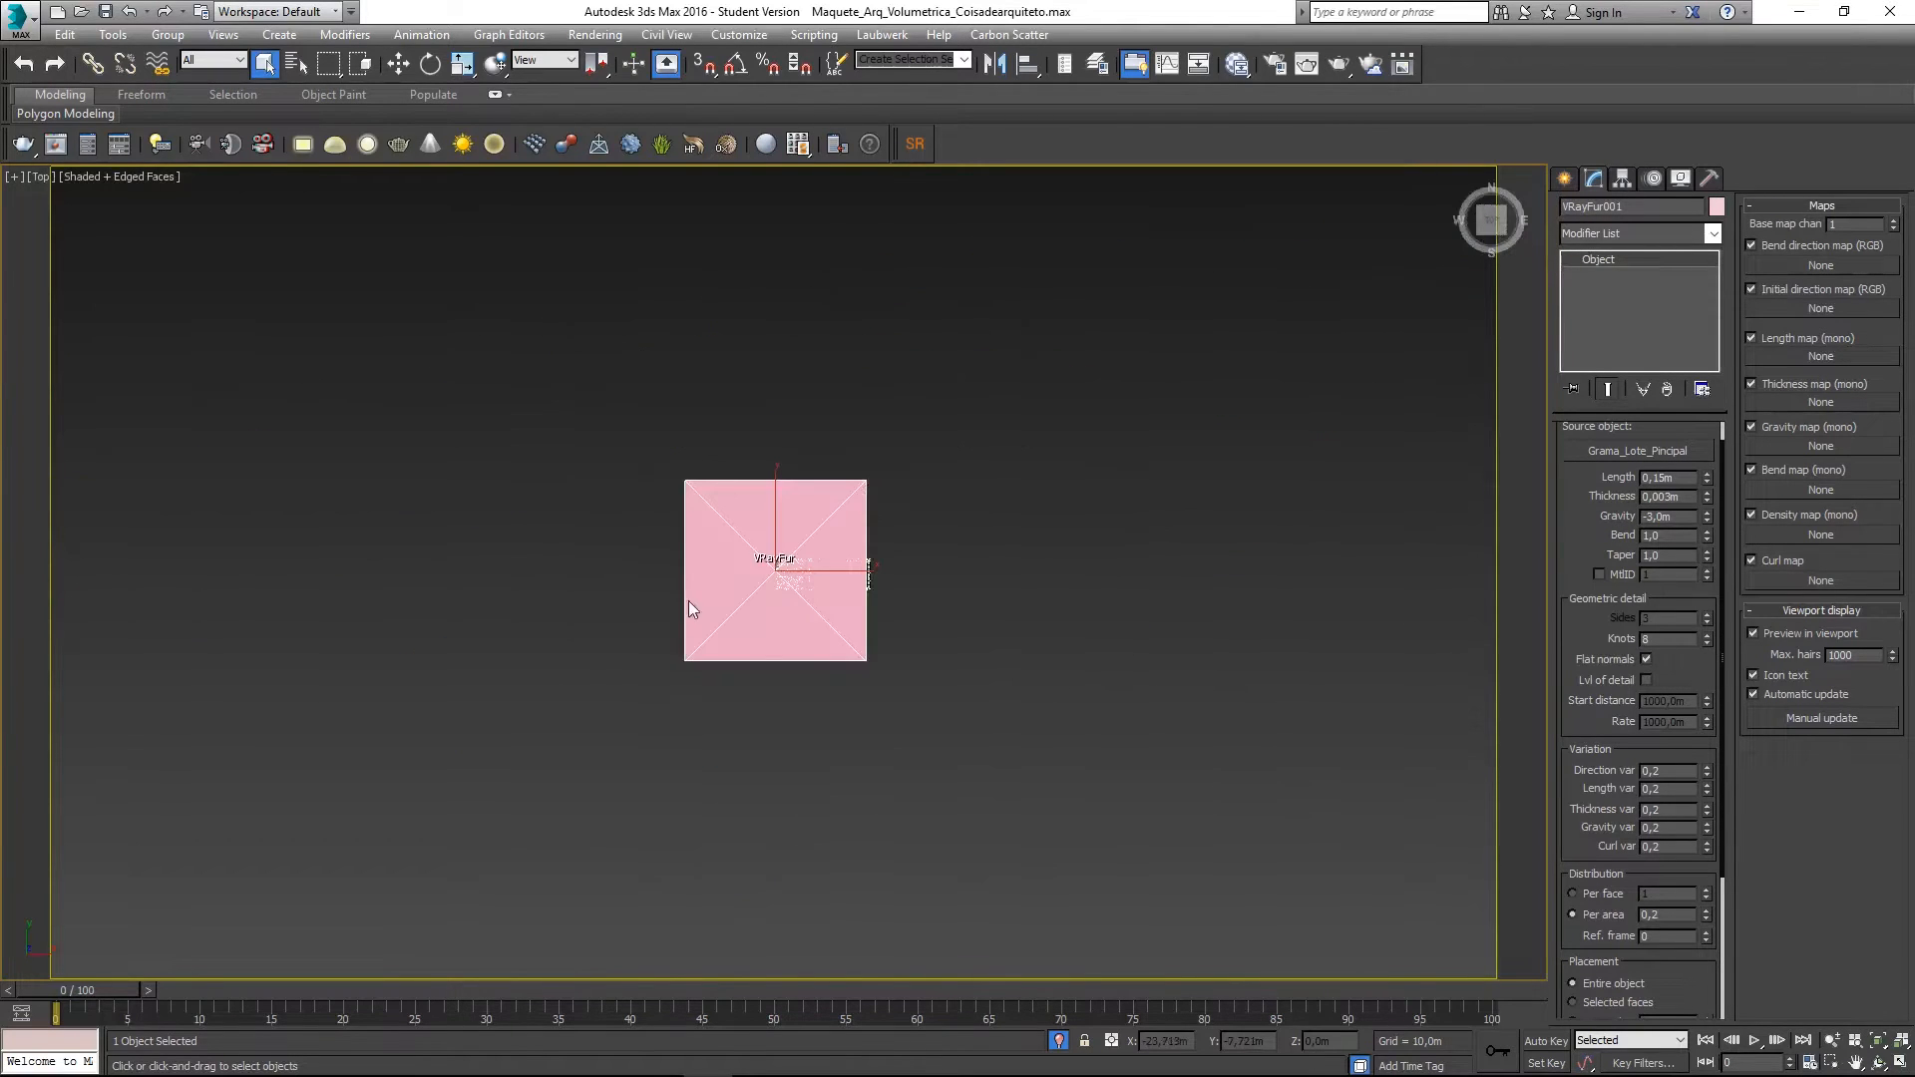
scroll(692, 601, "up", 7)
scroll(1077, 568, "up", 3)
middle_click_drag(1147, 519, 758, 698)
left_click(1564, 178)
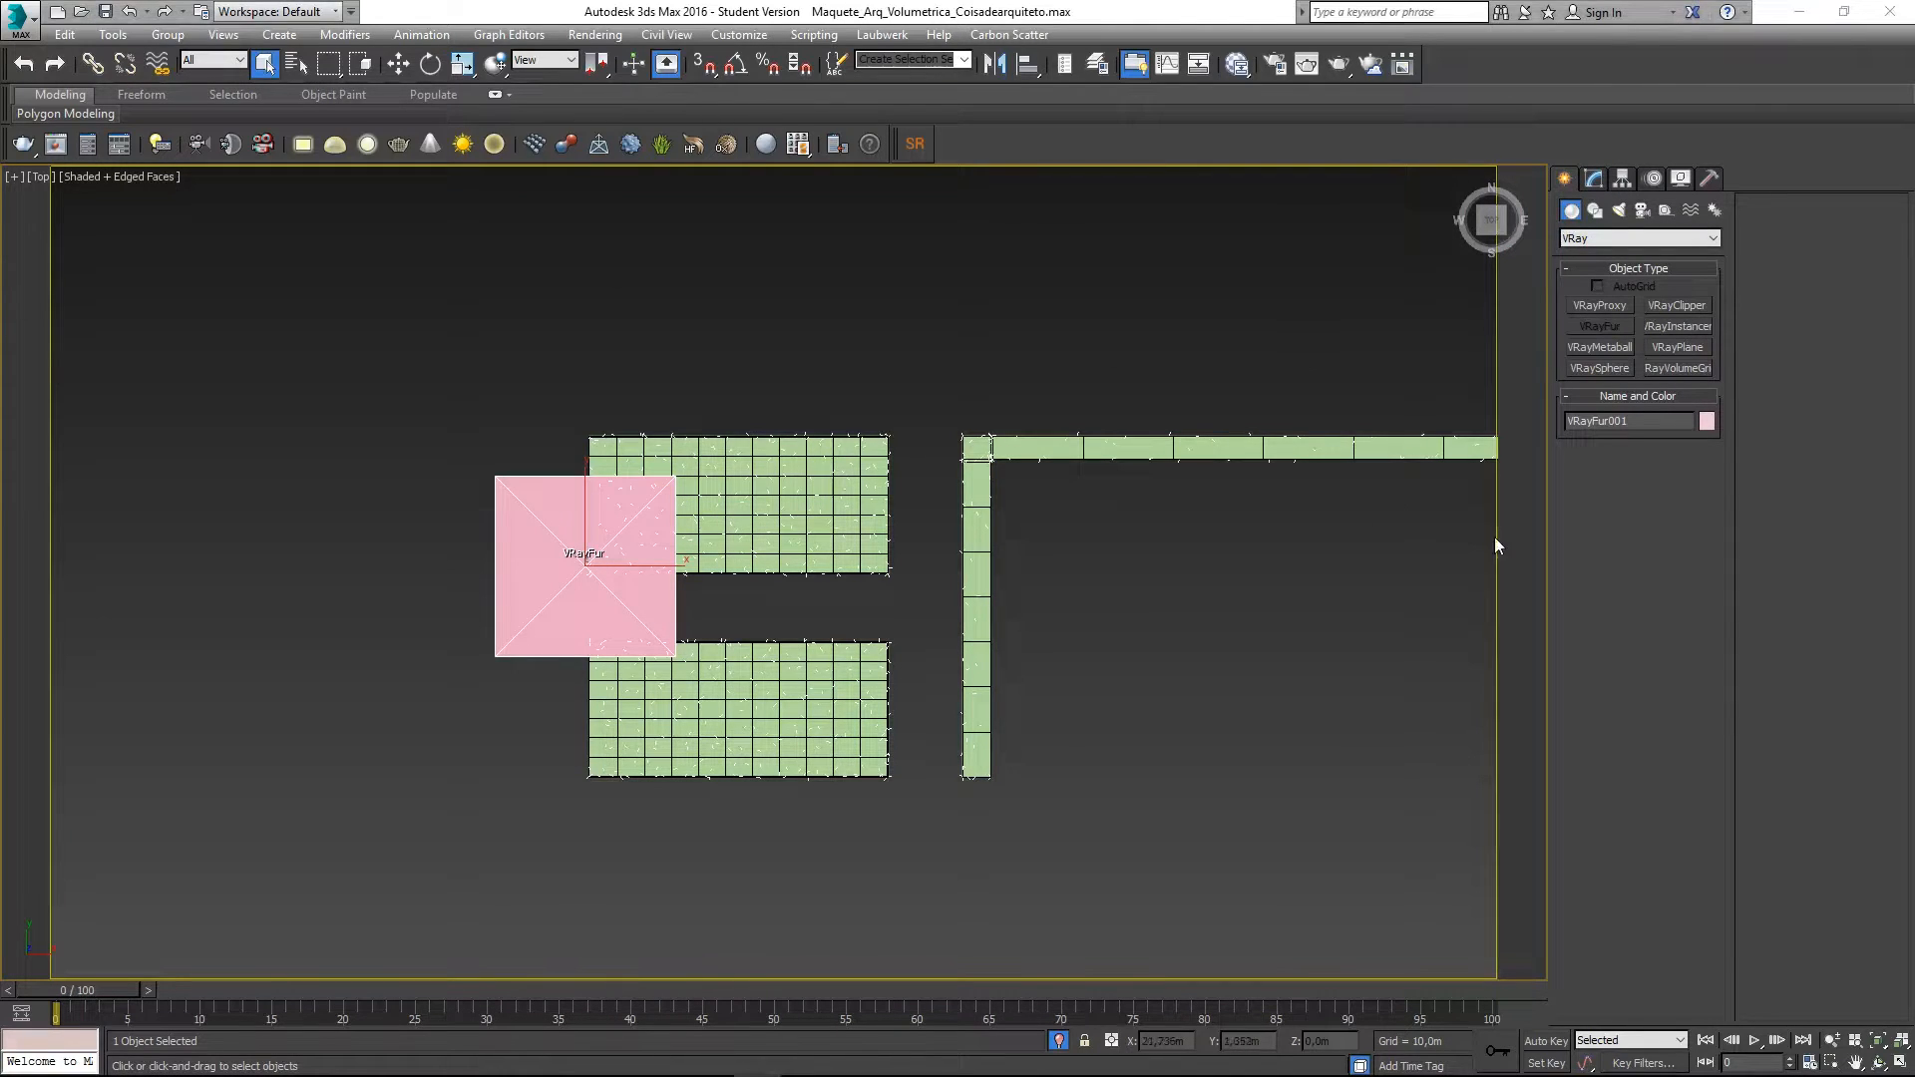
left_click(1642, 211)
left_click(1599, 305)
left_click_drag(257, 788, 795, 617)
right_click(338, 562)
left_click(339, 561)
- View the scene through PhysCamera003 and truck it across the lawns
key("c")
left_click(906, 431)
double_click(906, 431)
middle_click_drag(554, 479, 596, 601)
middle_click_drag(982, 728, 876, 785)
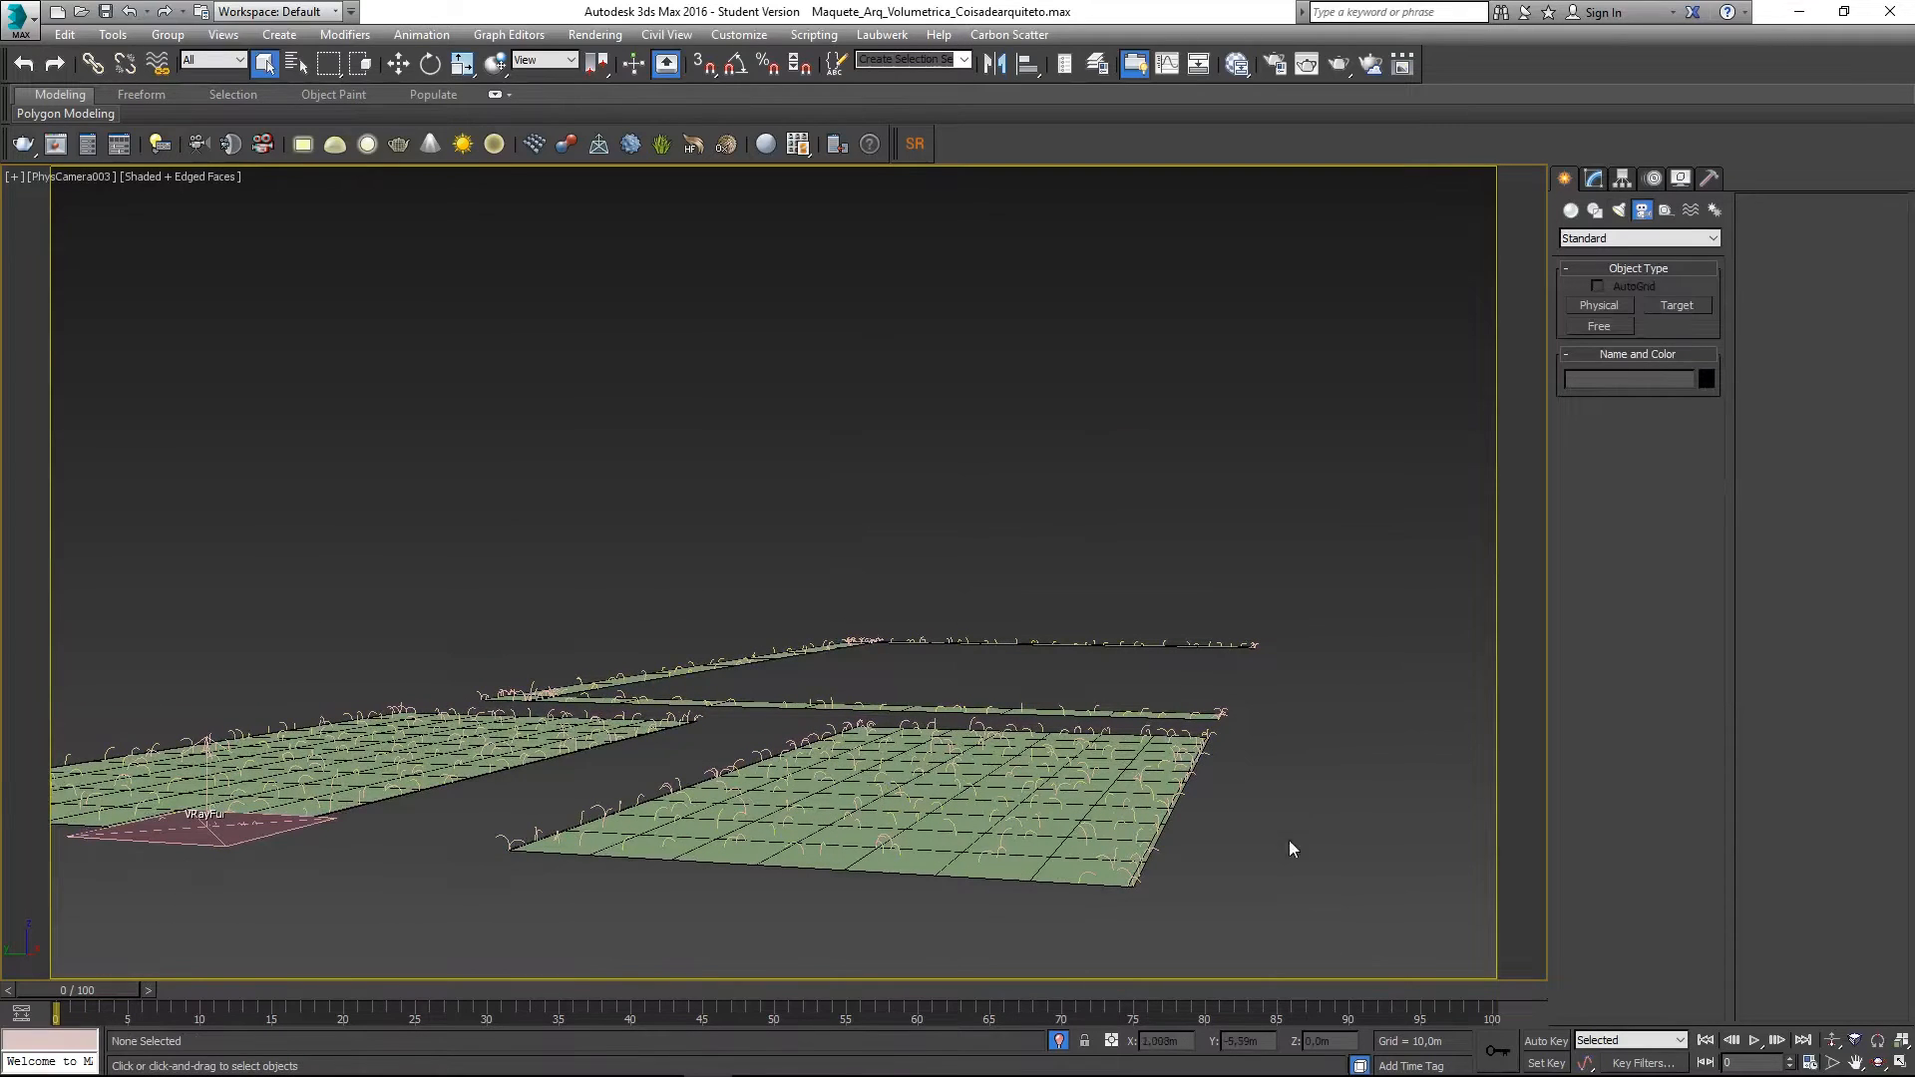
middle_click_drag(1180, 805, 1150, 799)
- Orbit and dolly PhysCamera003 down close to the lawn and building walls
left_click(1880, 1063)
left_click_drag(1357, 848, 774, 787)
left_click_drag(893, 812, 1256, 908)
left_click(1833, 1041)
left_click_drag(1202, 788, 944, 948)
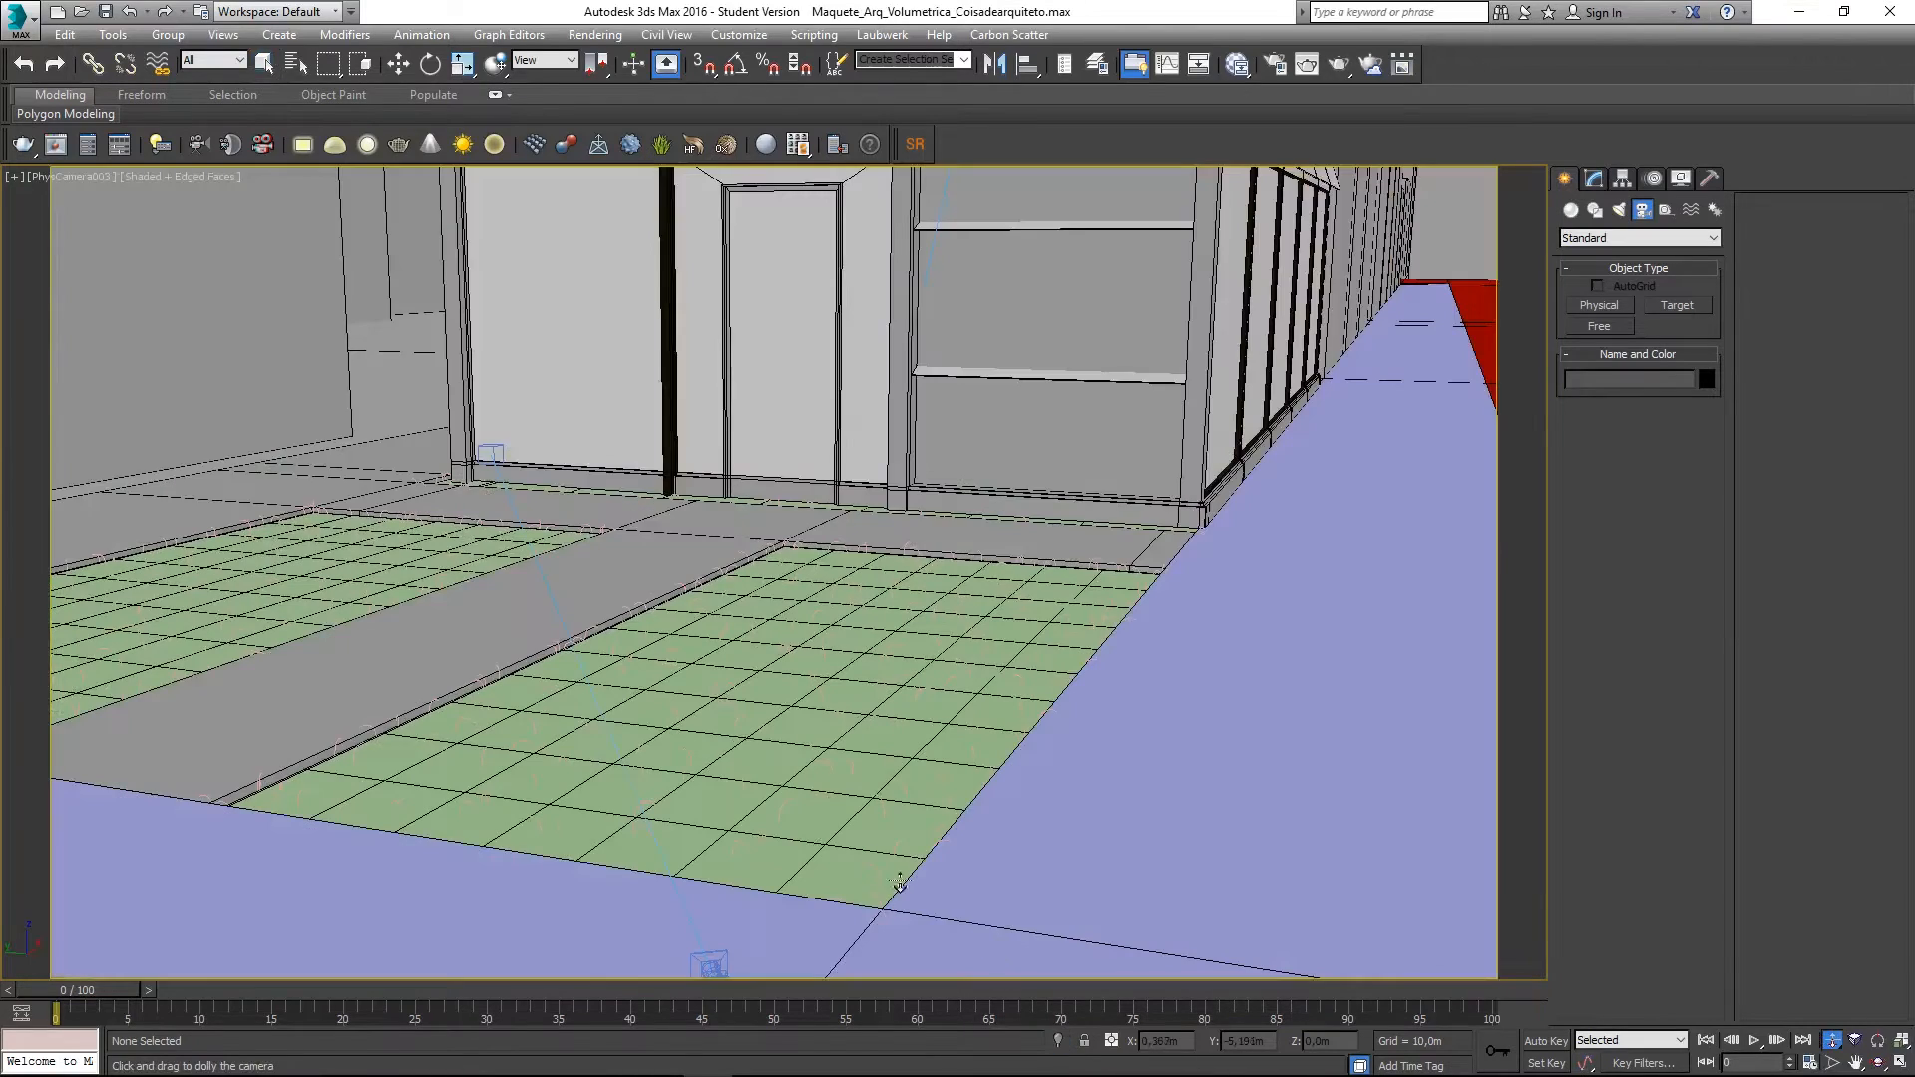
left_click_drag(757, 791, 930, 731)
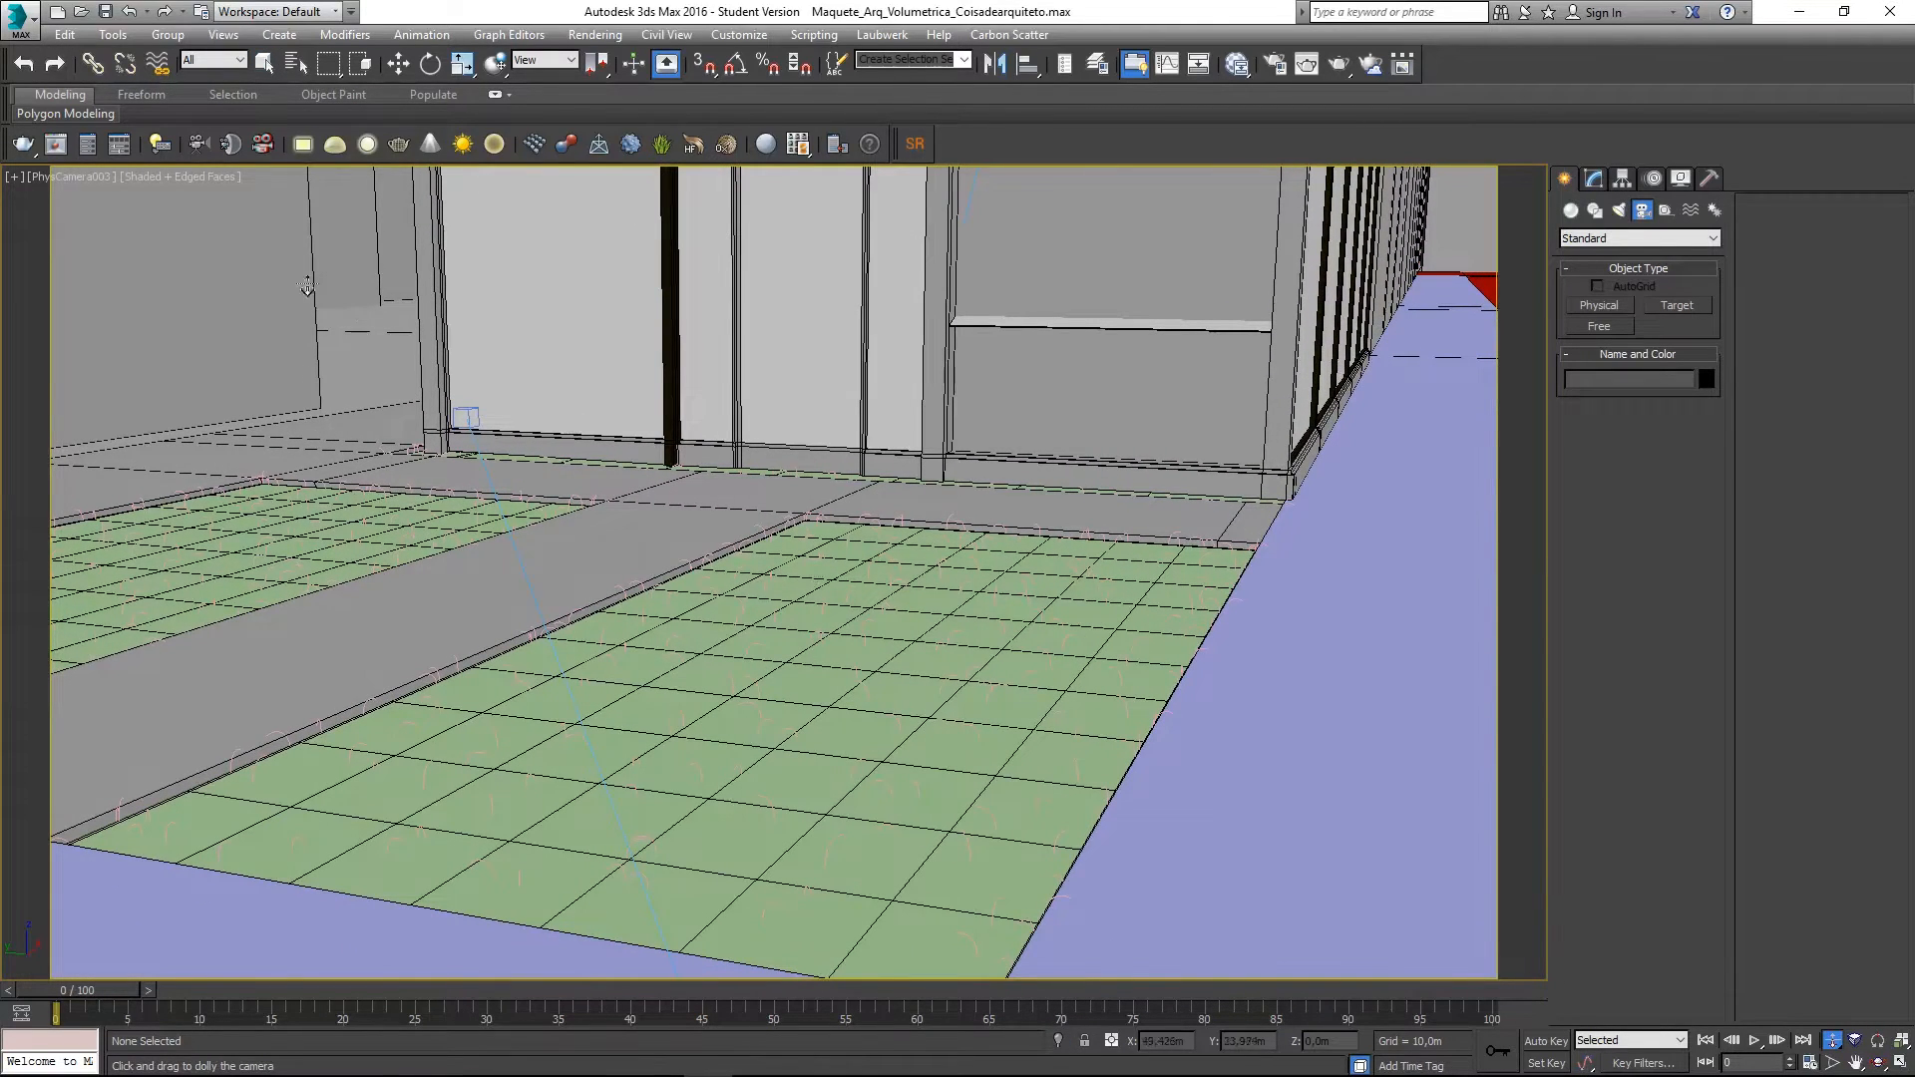
- Select VRayFur001 in the Perspective view, then return the viewport to PhysCamera003
left_click(86, 177)
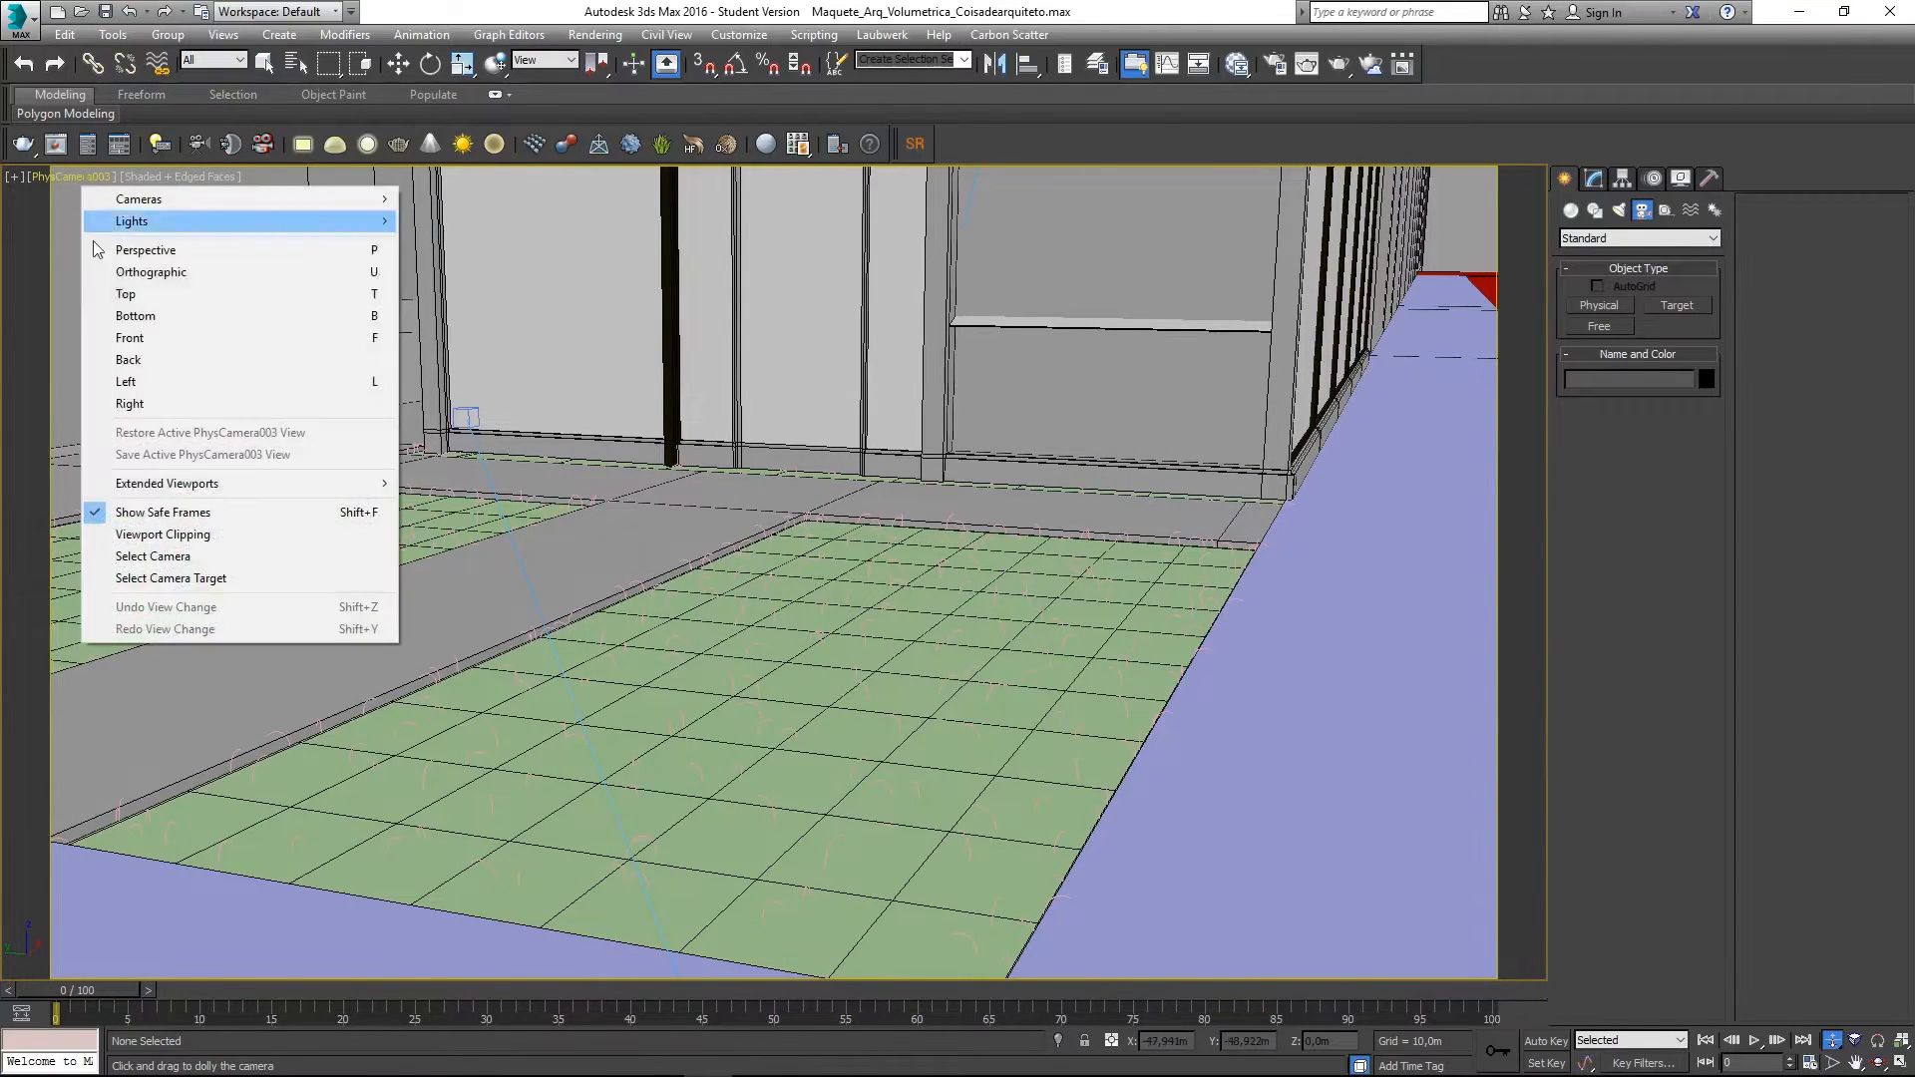
left_click(229, 556)
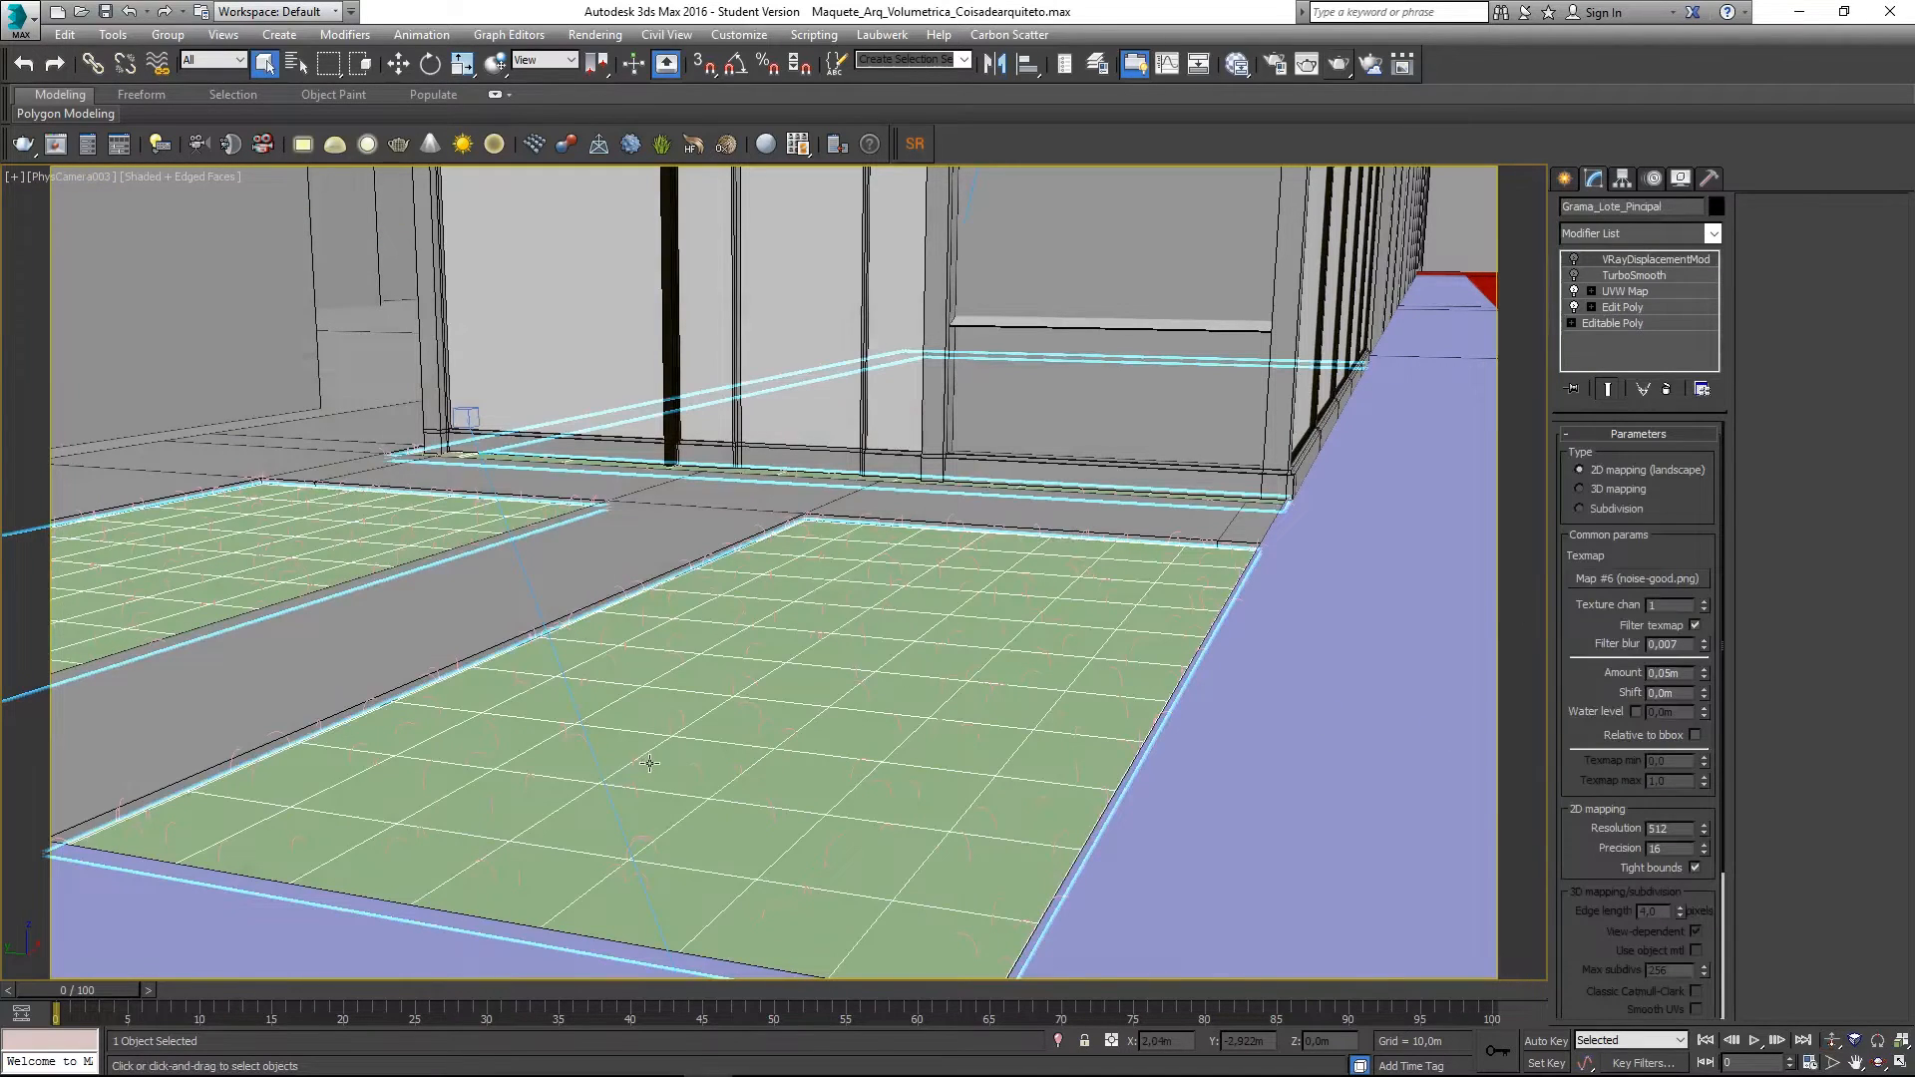
key("p")
scroll(638, 774, "down", 5)
left_click(293, 769)
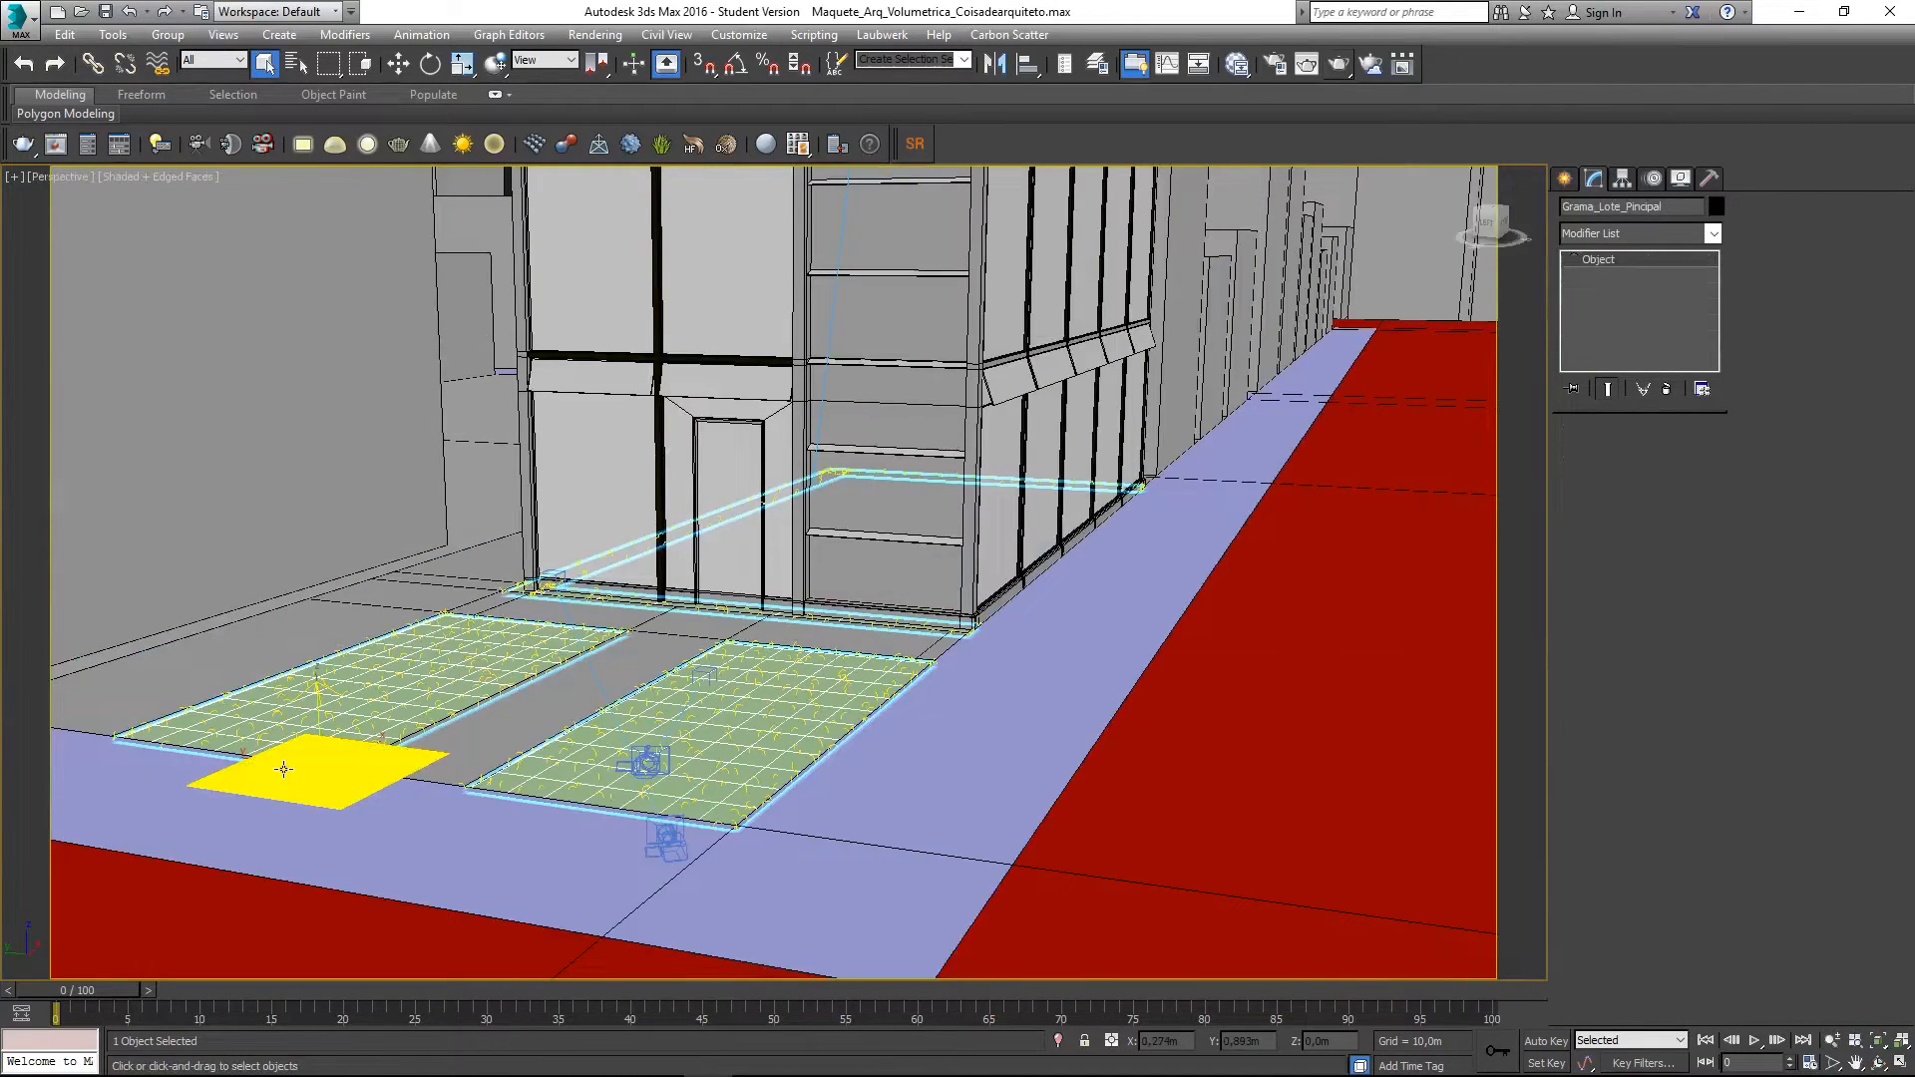
key("c")
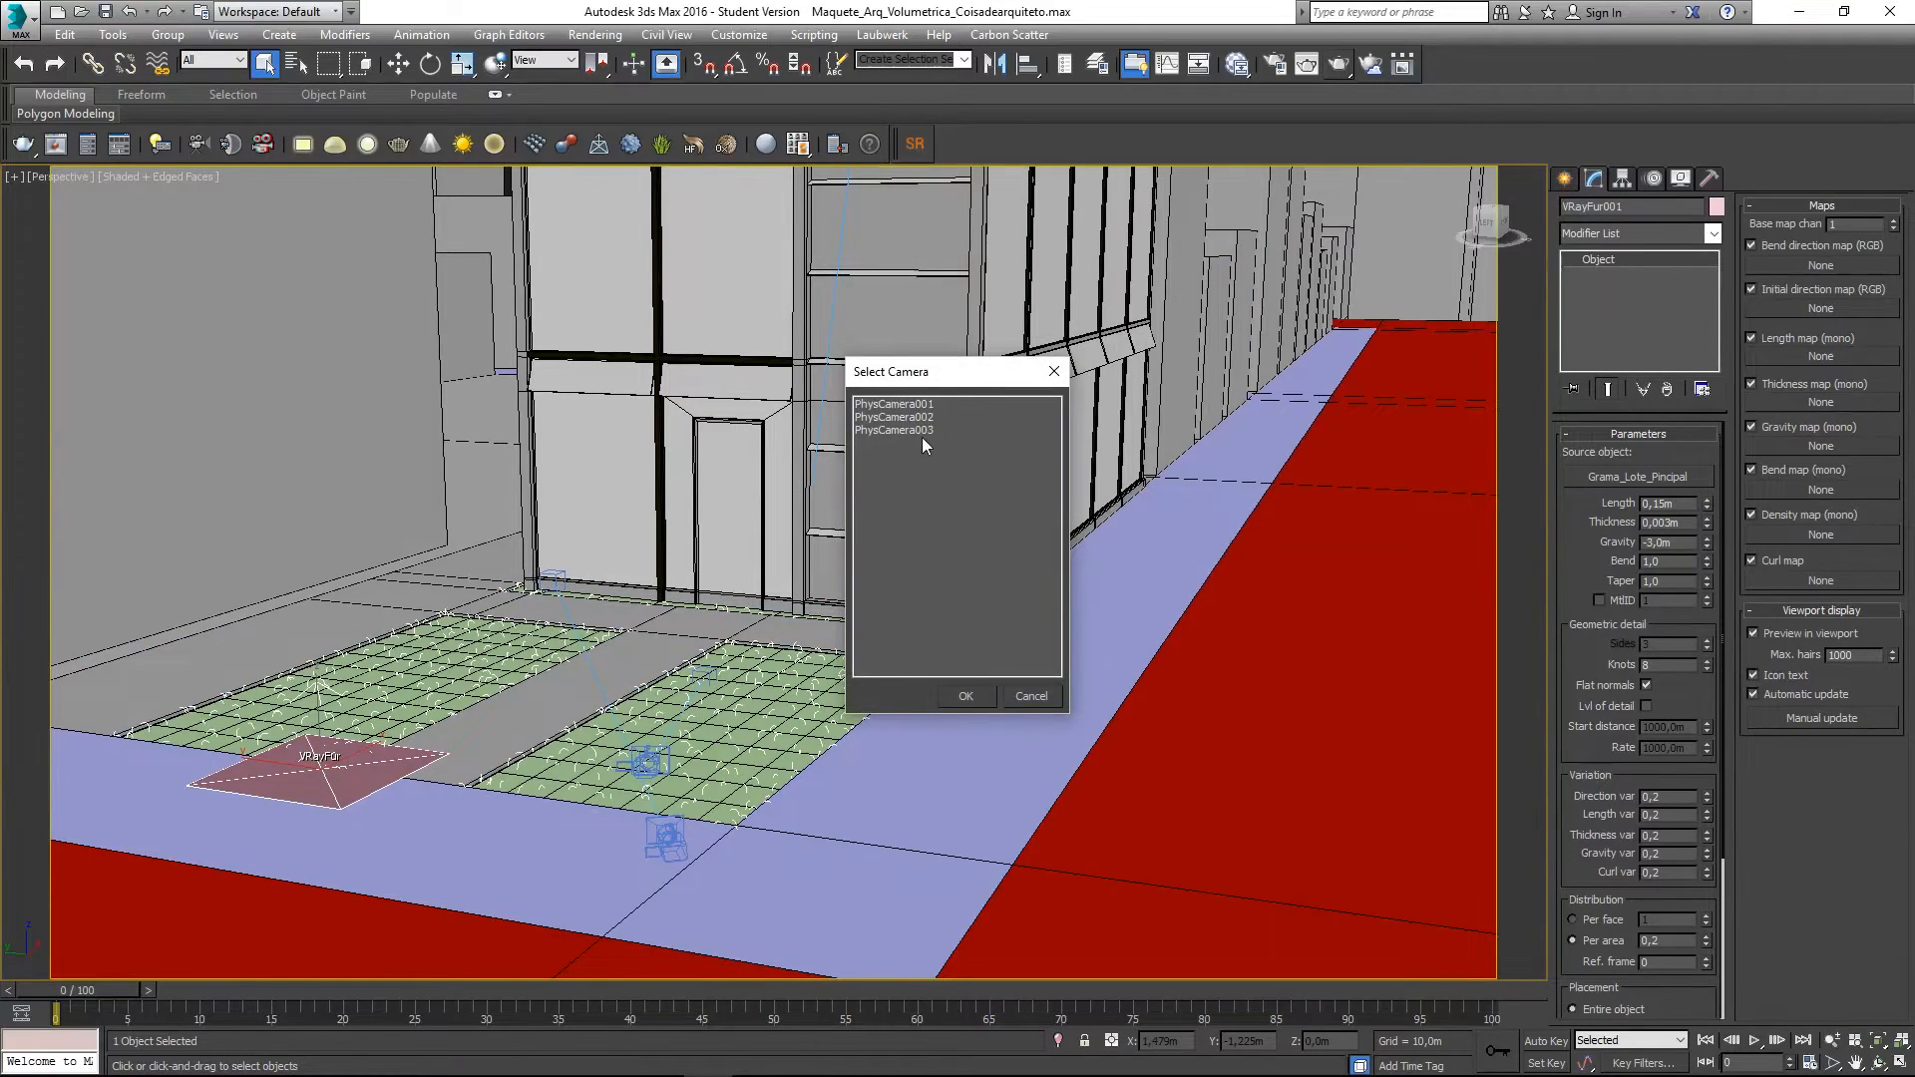
key("Escape")
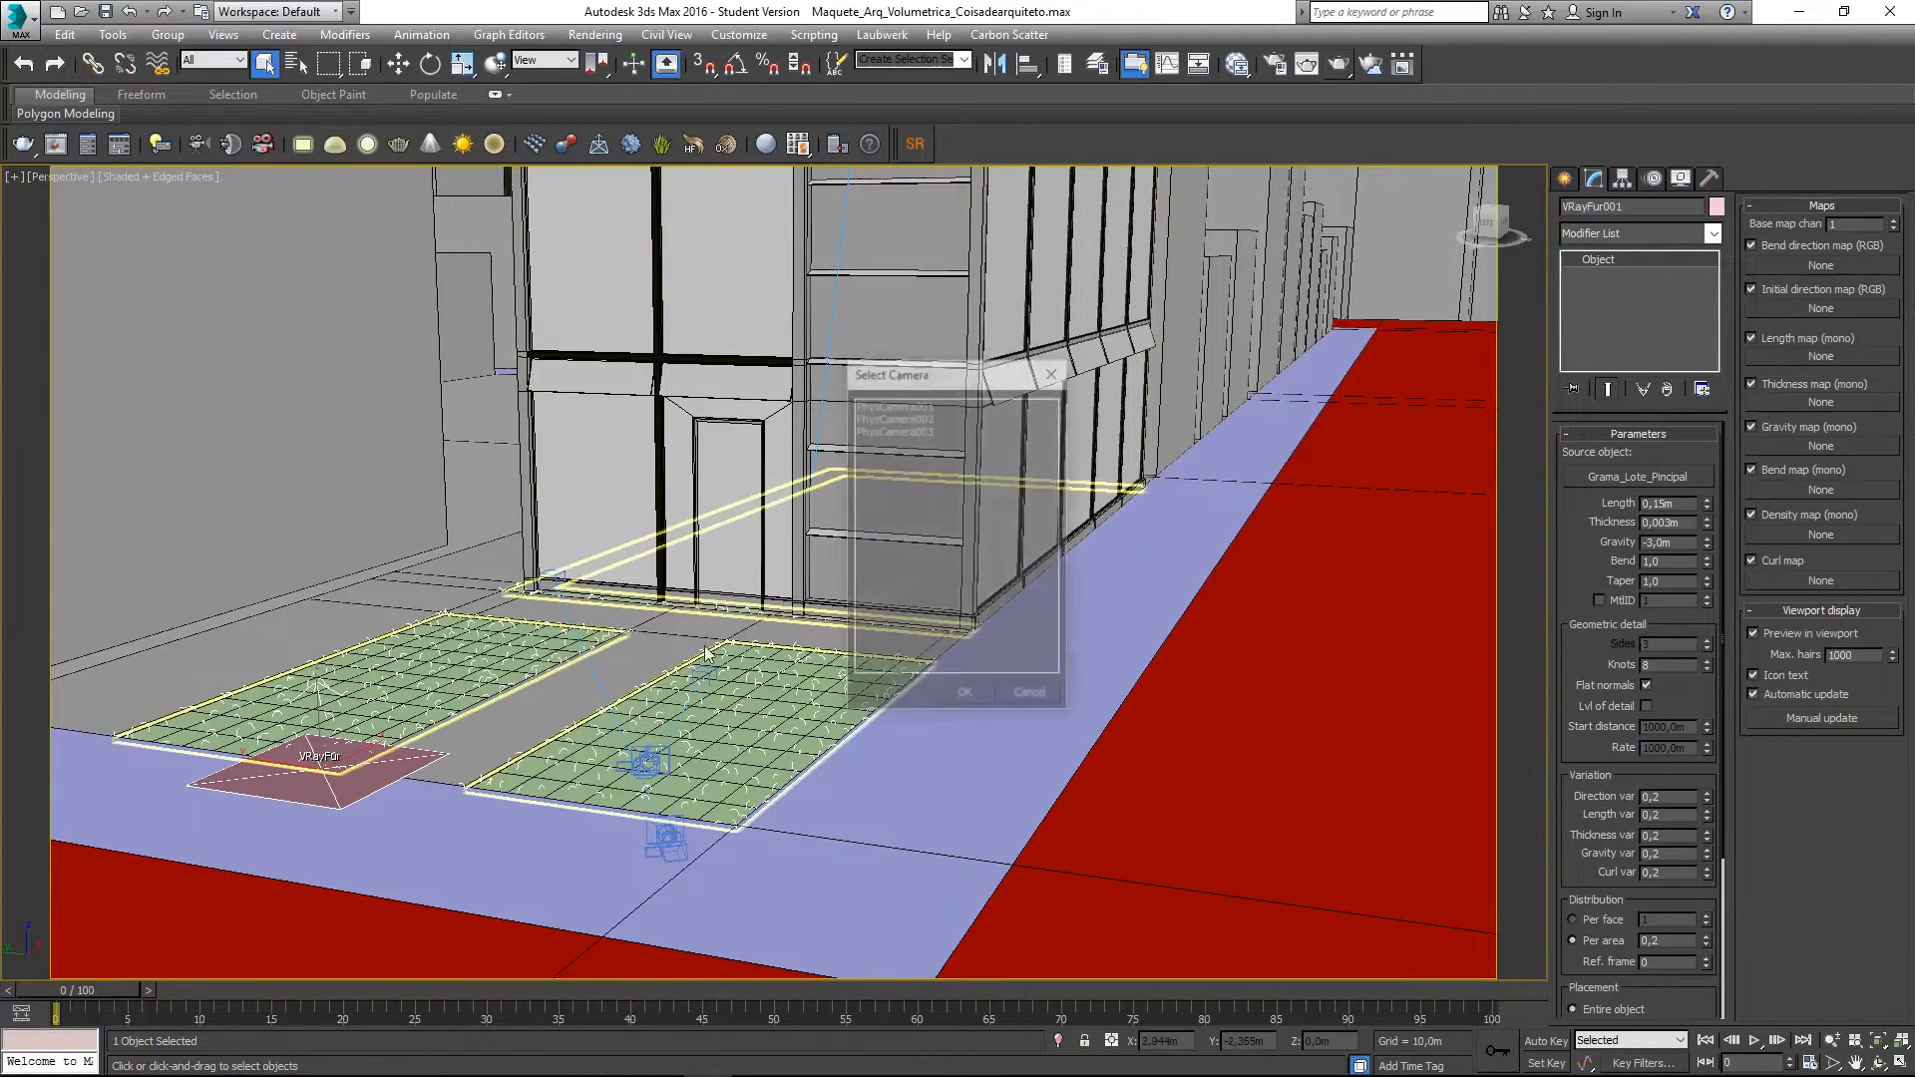
double_click(911, 429)
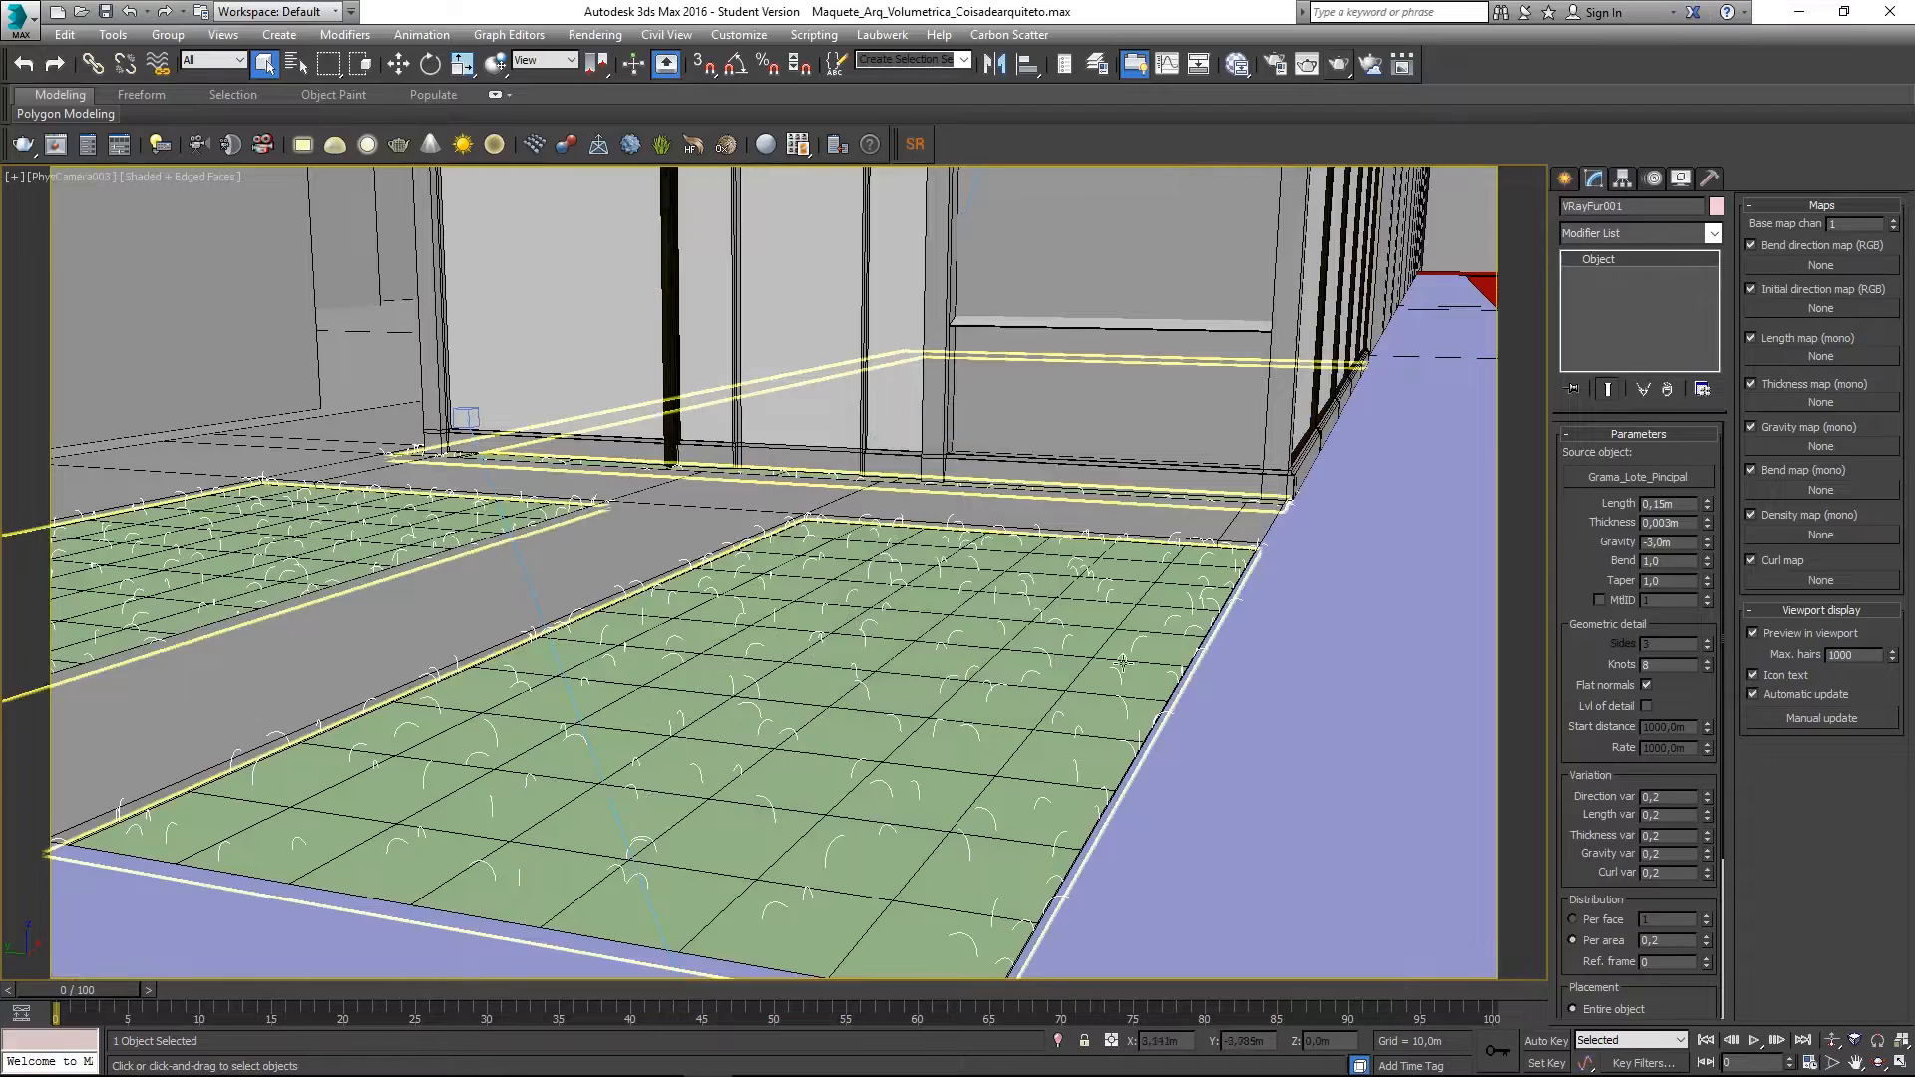
- Lower VRayFur001's Bend from 1,0 to 0,59 so the grass stands upright
double_click(1686, 503)
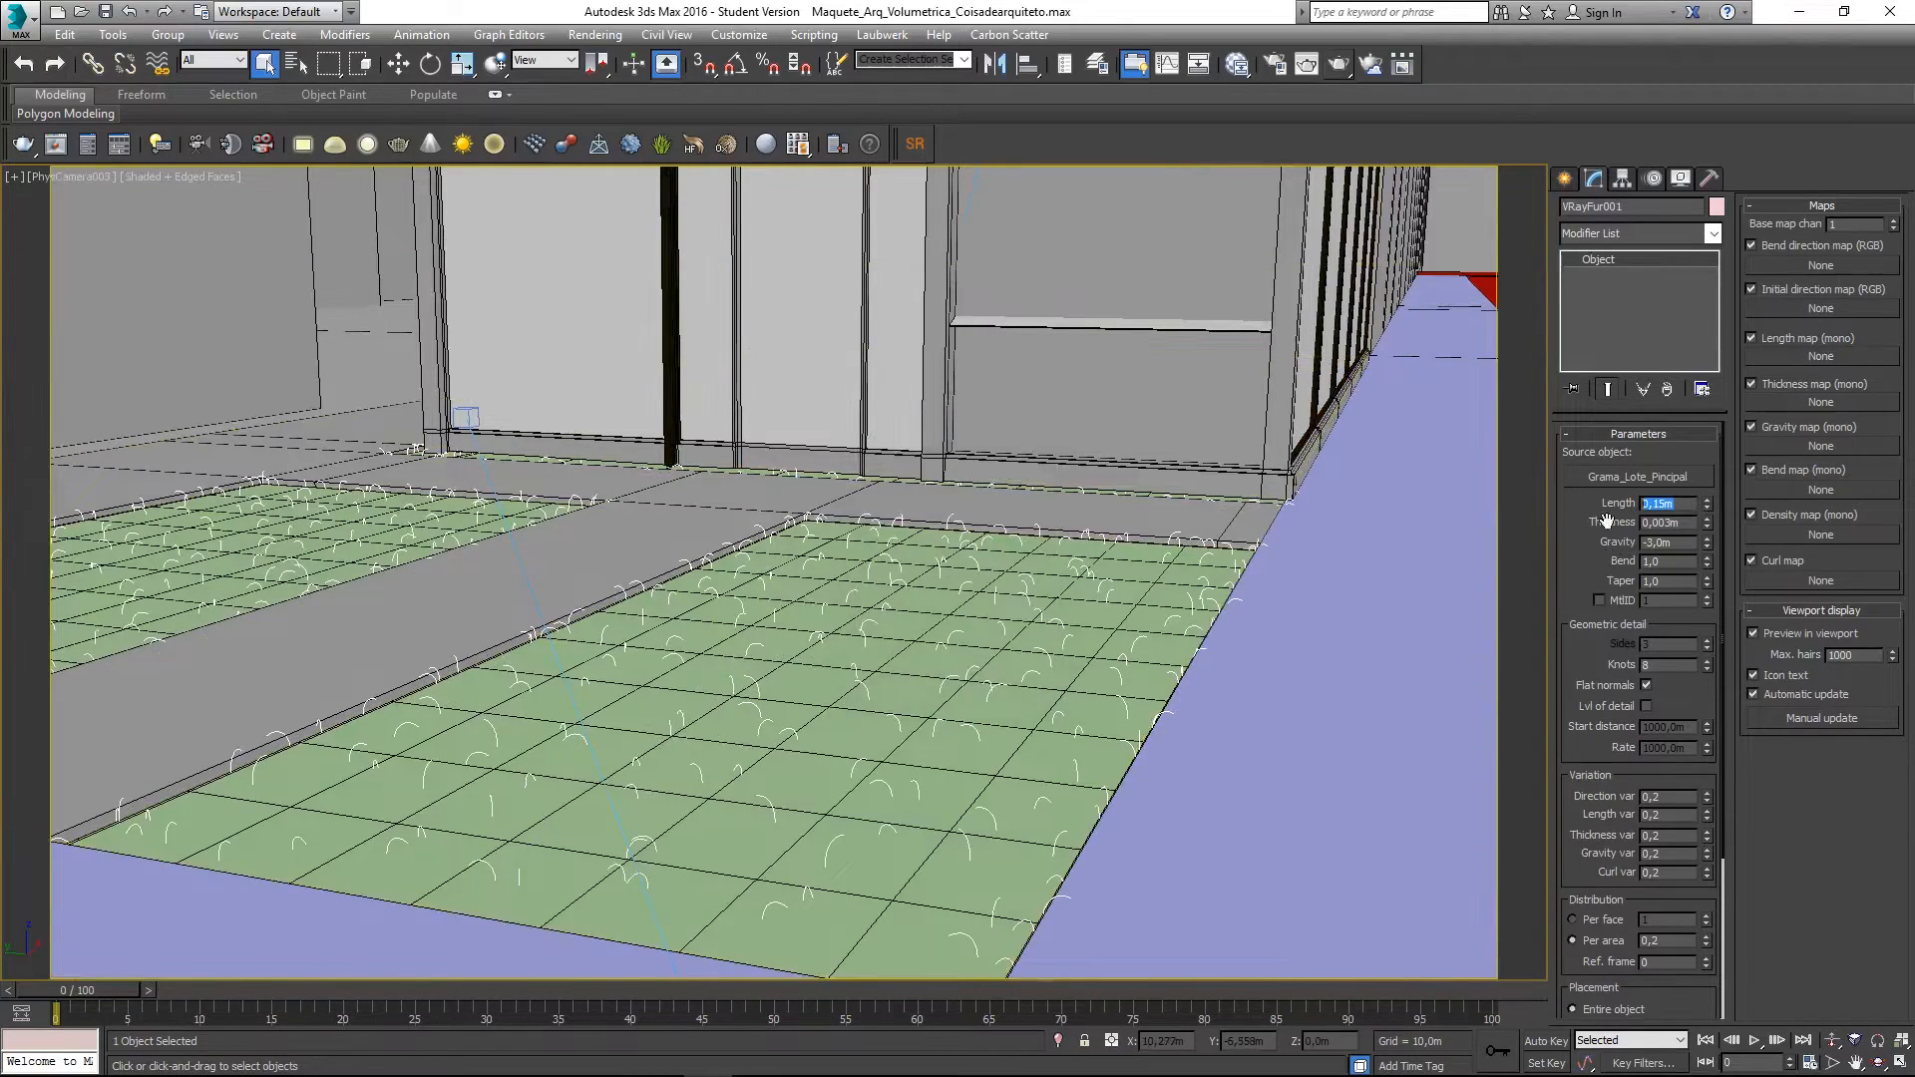
left_click(1687, 501)
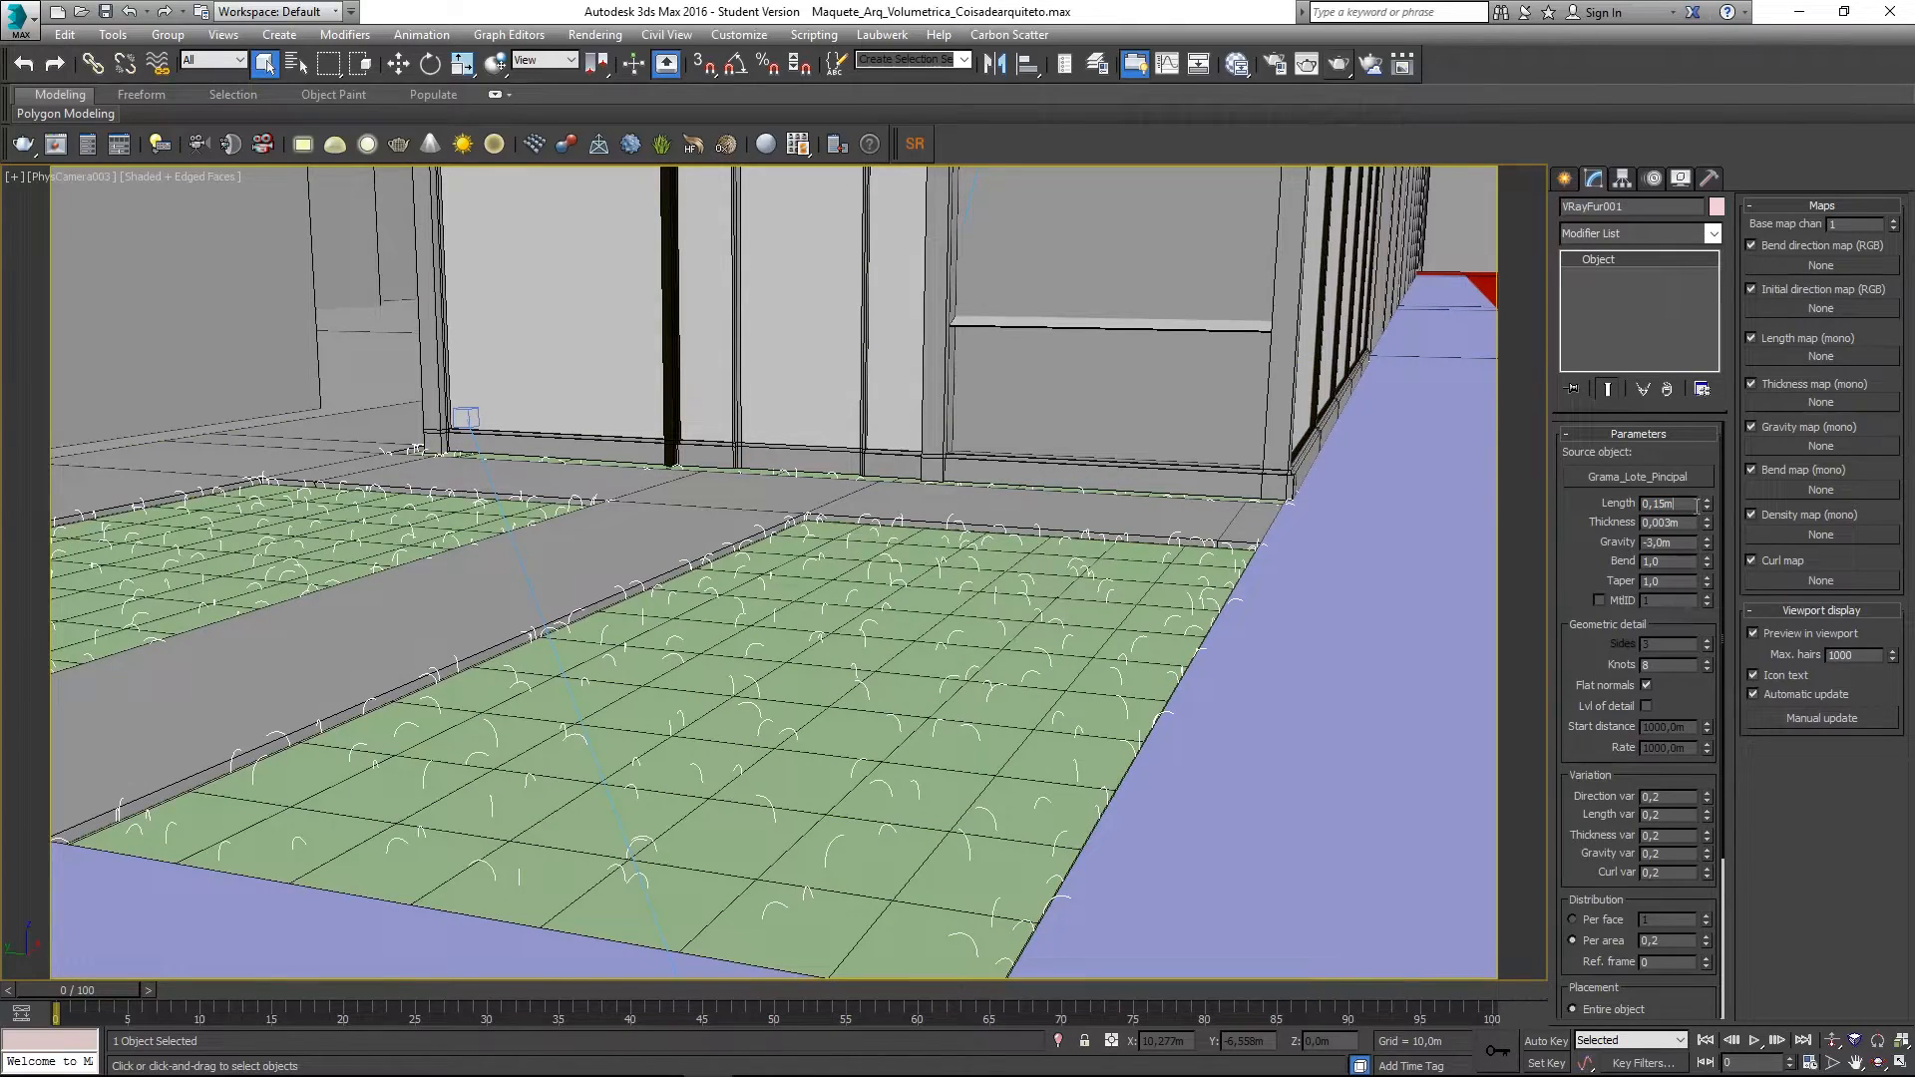
left_click_drag(1591, 555, 1574, 685)
left_click_drag(1569, 555, 1583, 507)
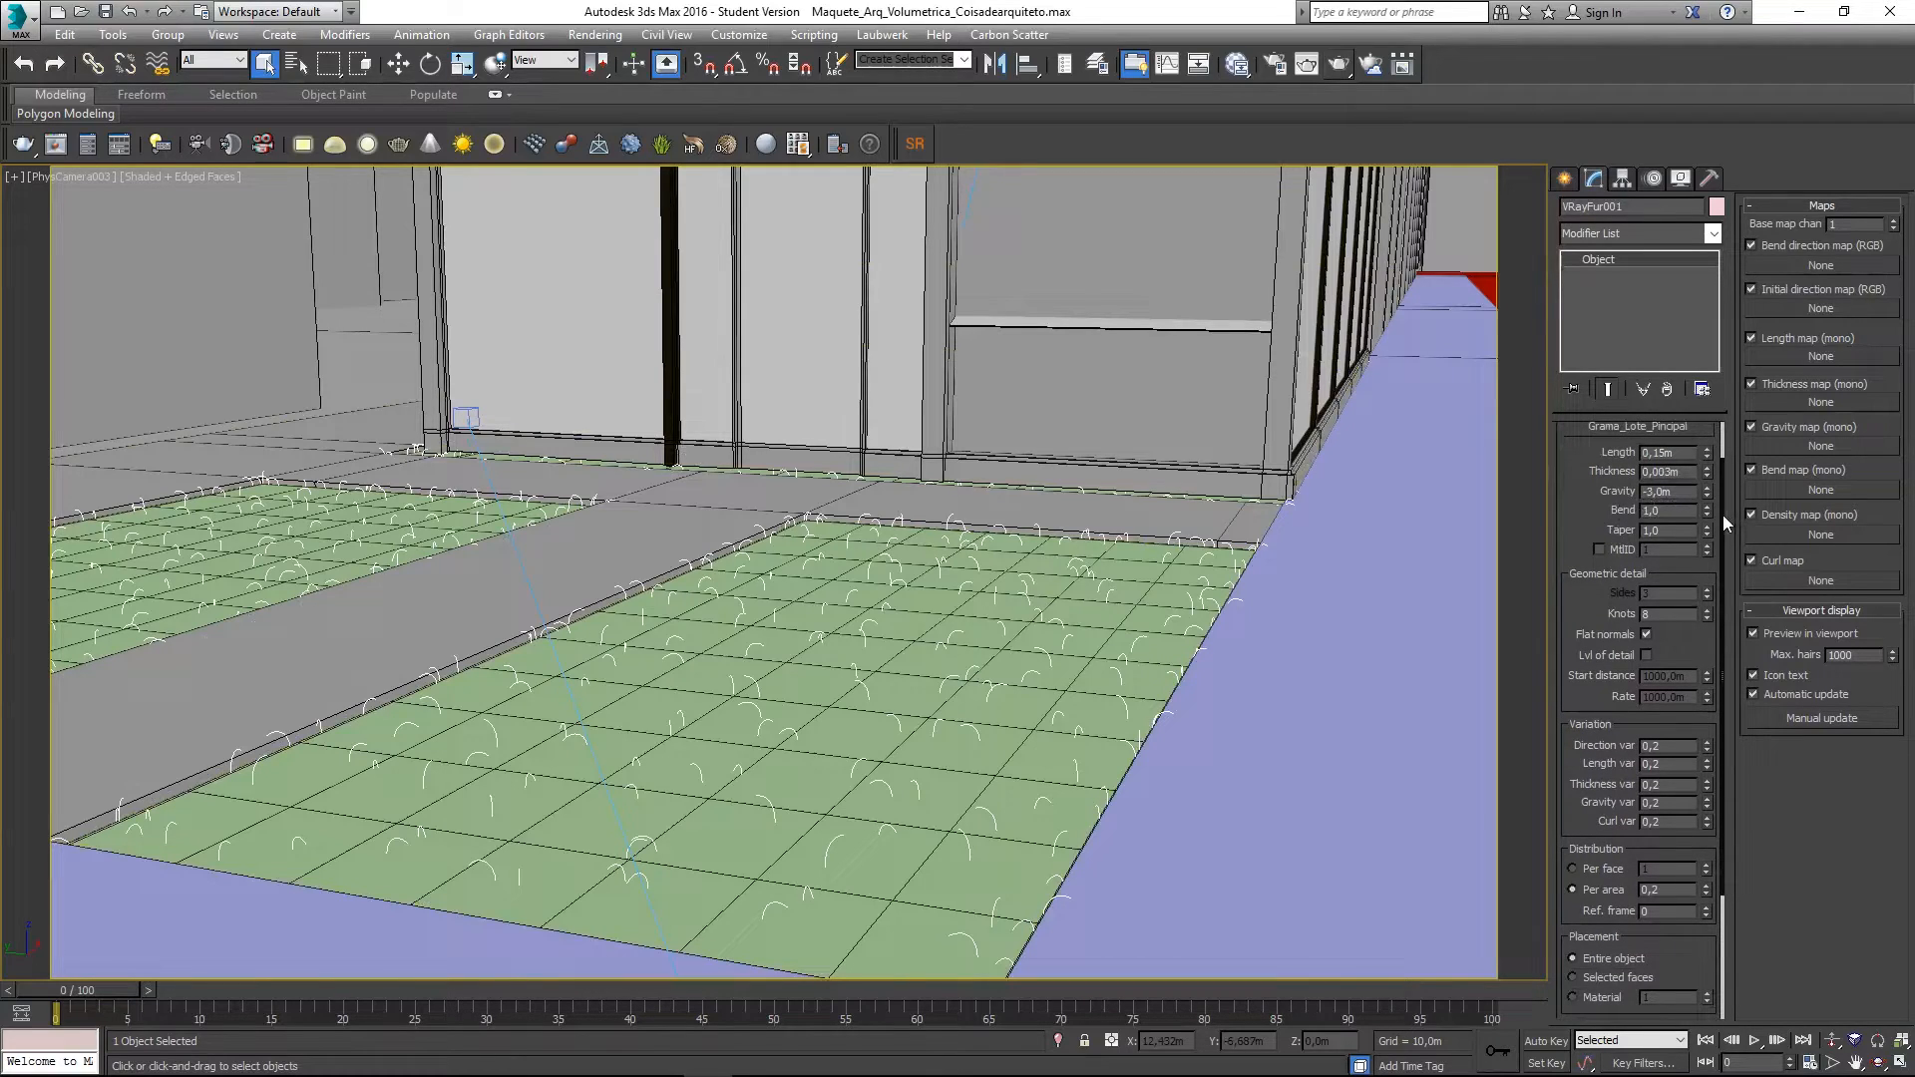
left_click_drag(1703, 518, 1712, 564)
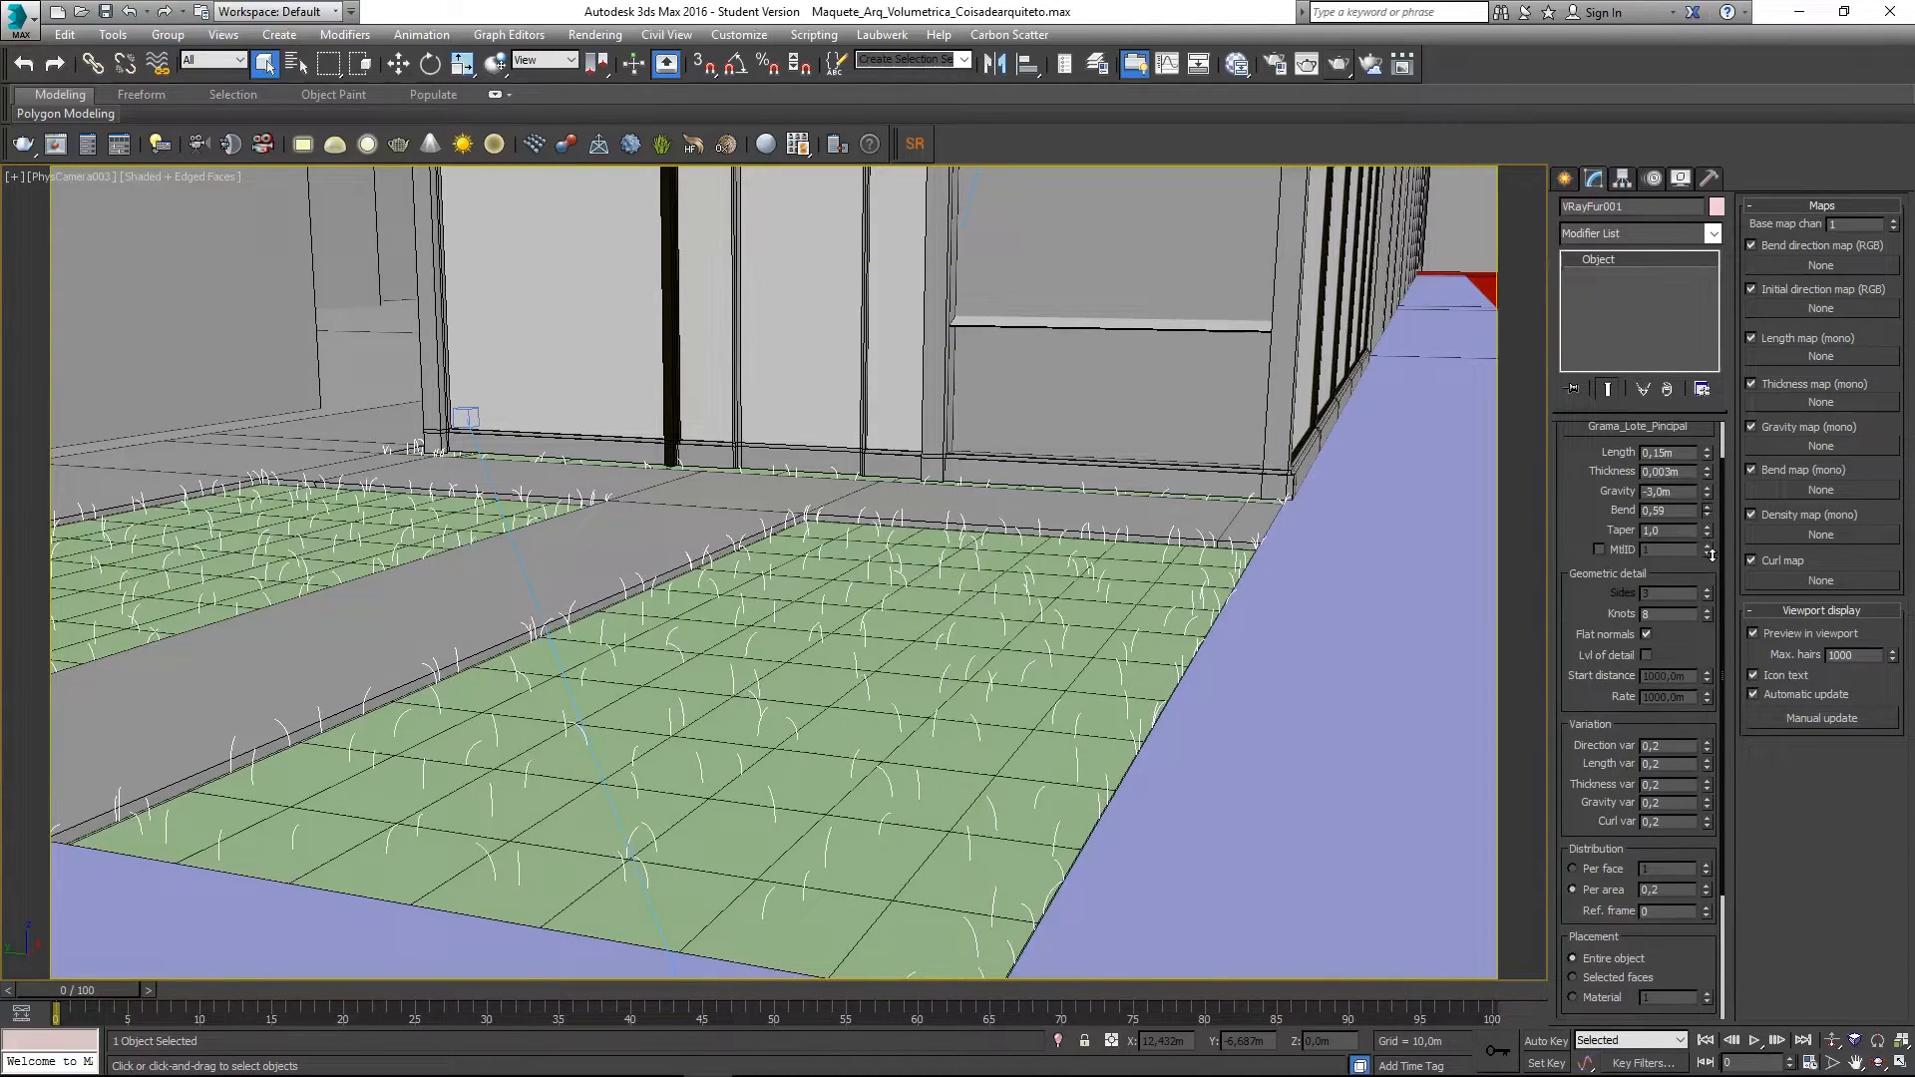
left_click_drag(1680, 533, 1592, 542)
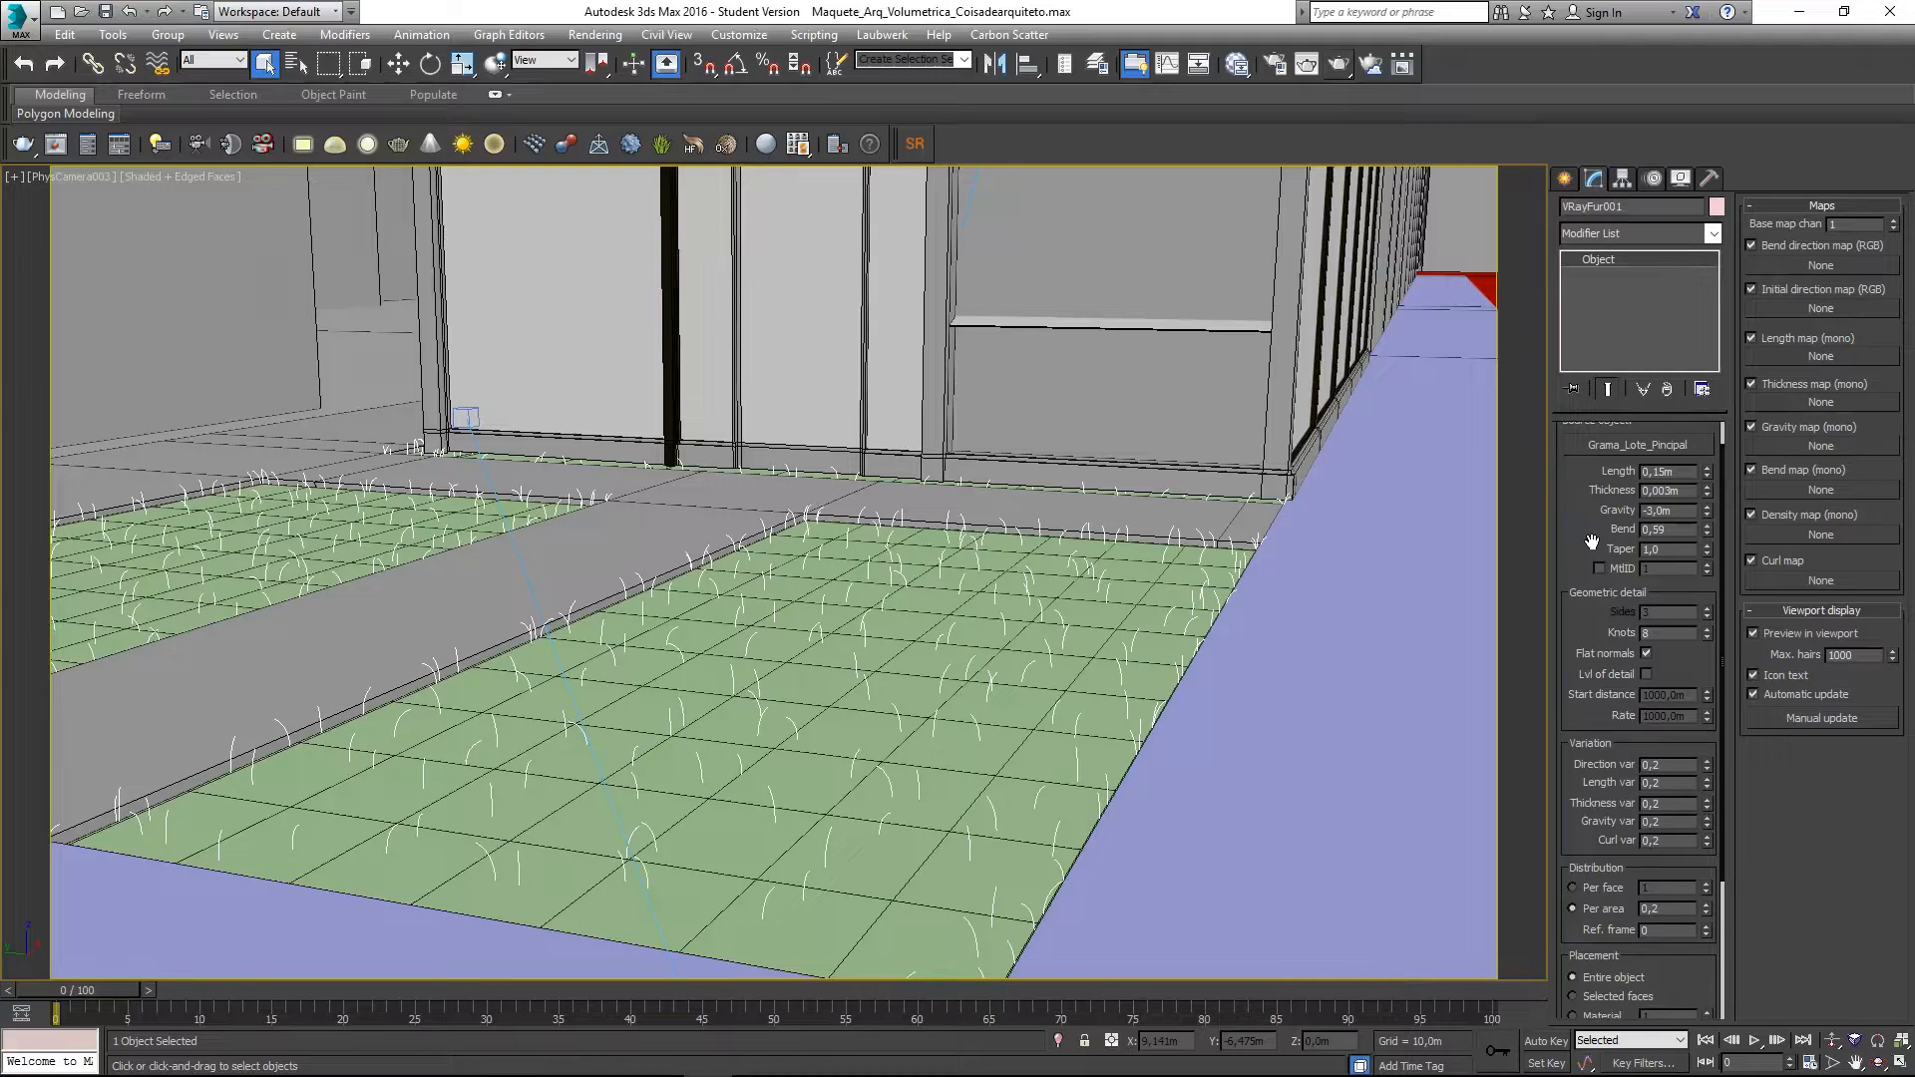
- Set VRayFur001's Taper to 0,8
double_click(1661, 549)
type("0,8")
key("Return")
left_click_drag(1594, 552, 1566, 521)
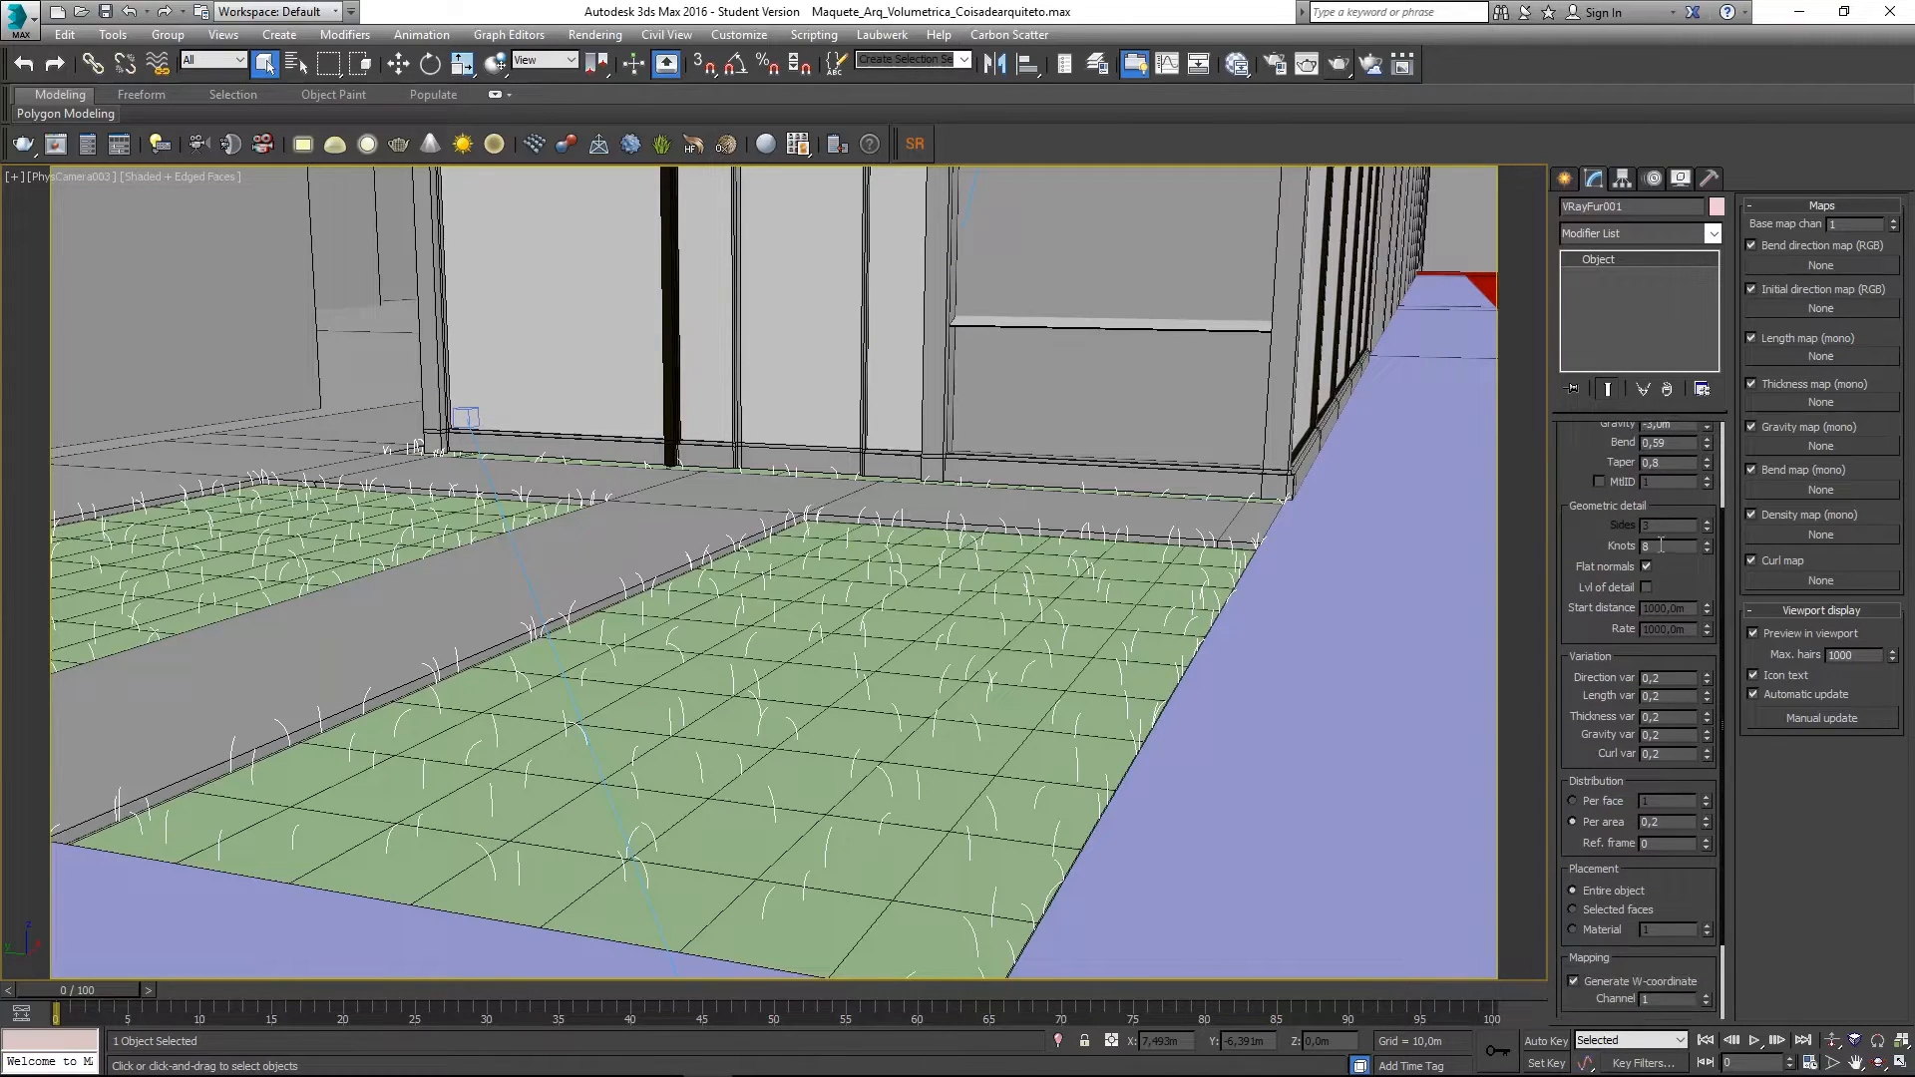
left_click_drag(1578, 712, 1575, 590)
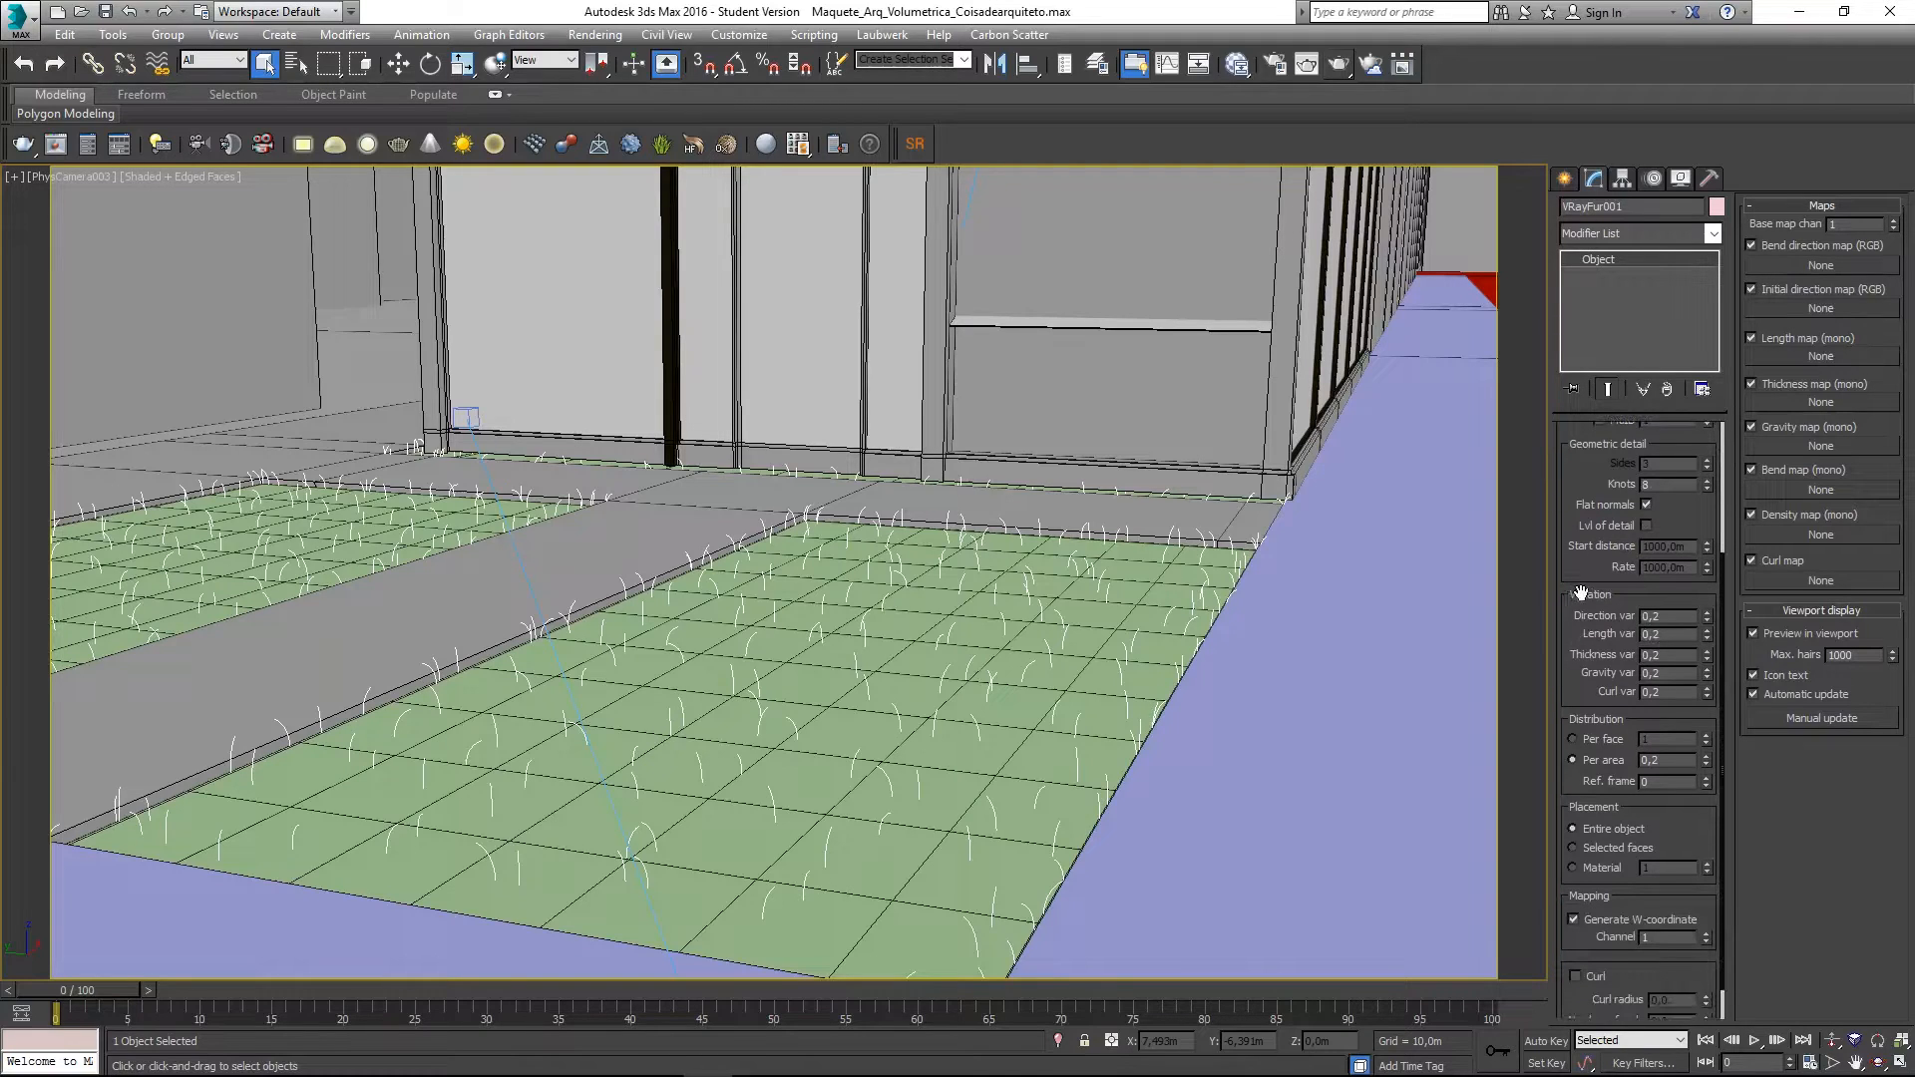
- Set Direction var to 0,6 and Length var to 0,8
double_click(1678, 619)
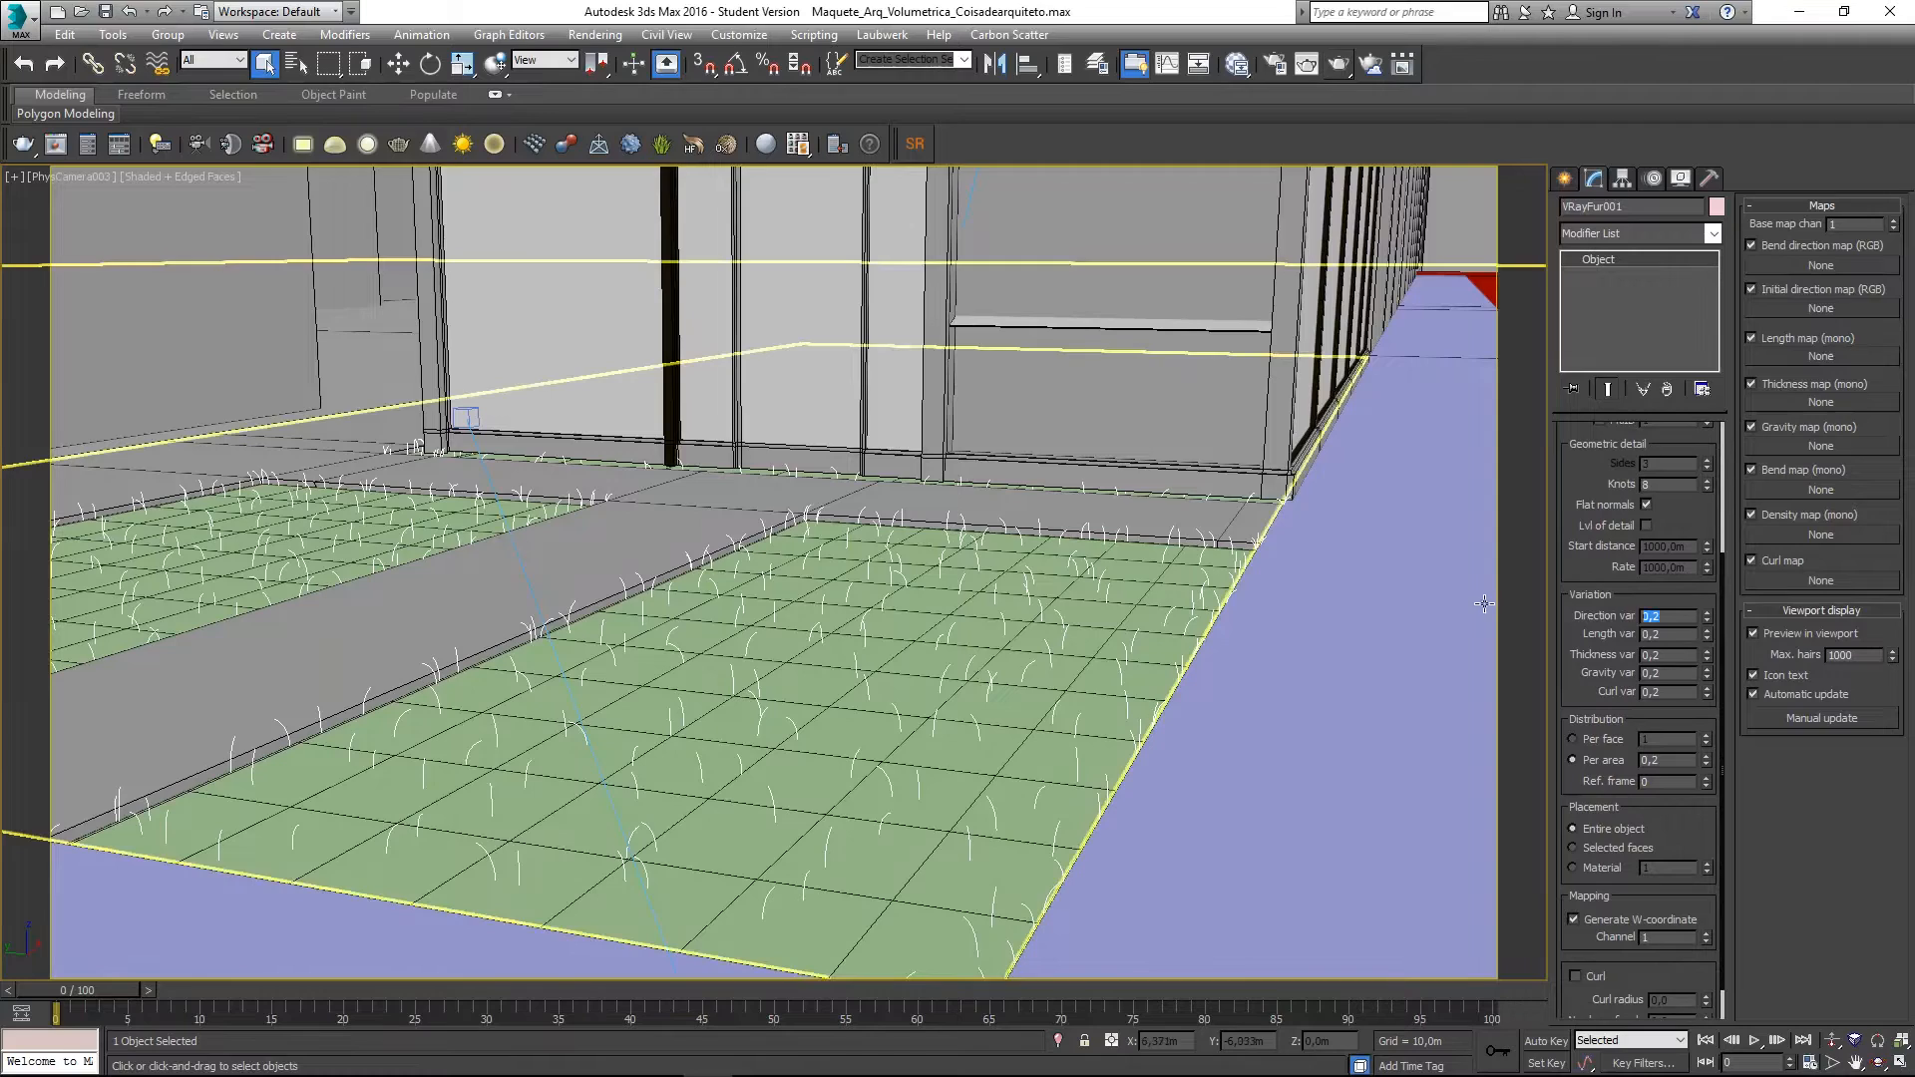
type("0,6")
key("Return")
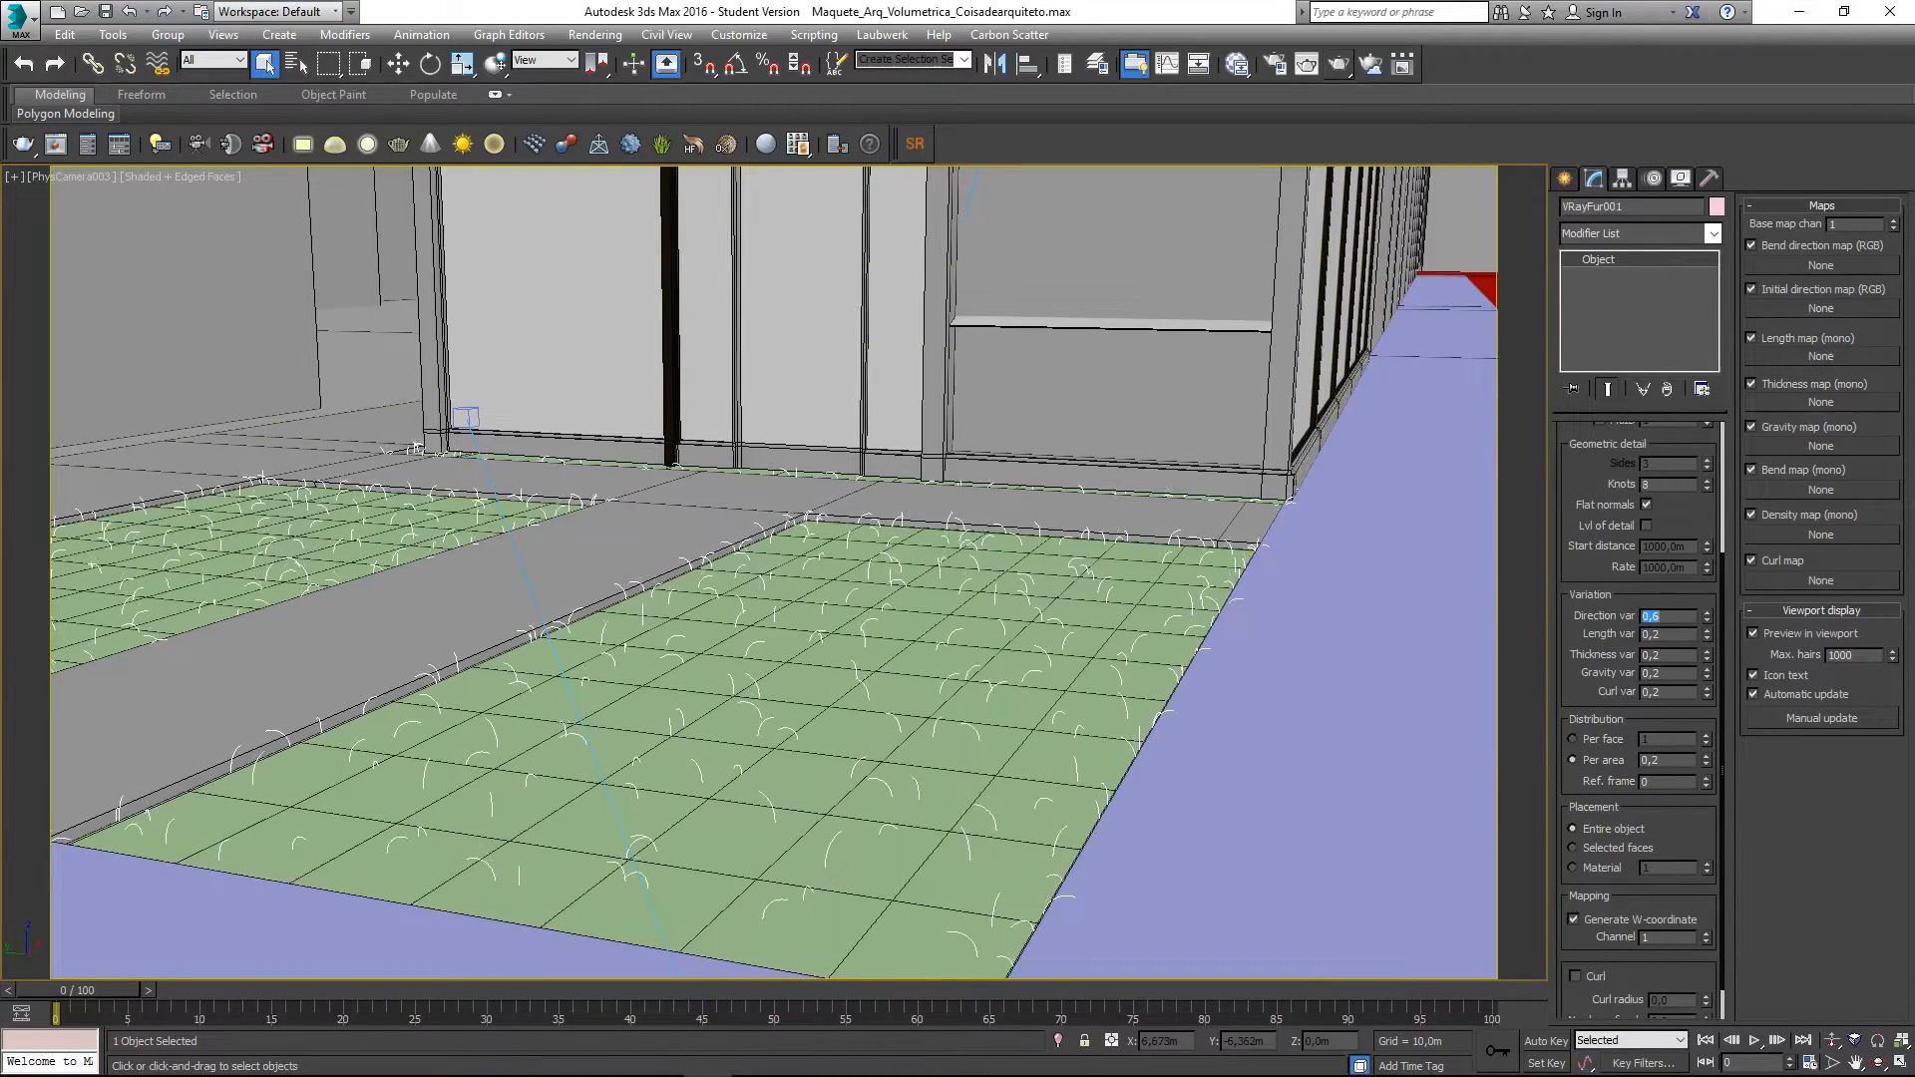
double_click(1676, 634)
type("0,5")
key("Return")
type("0,8")
key("Return")
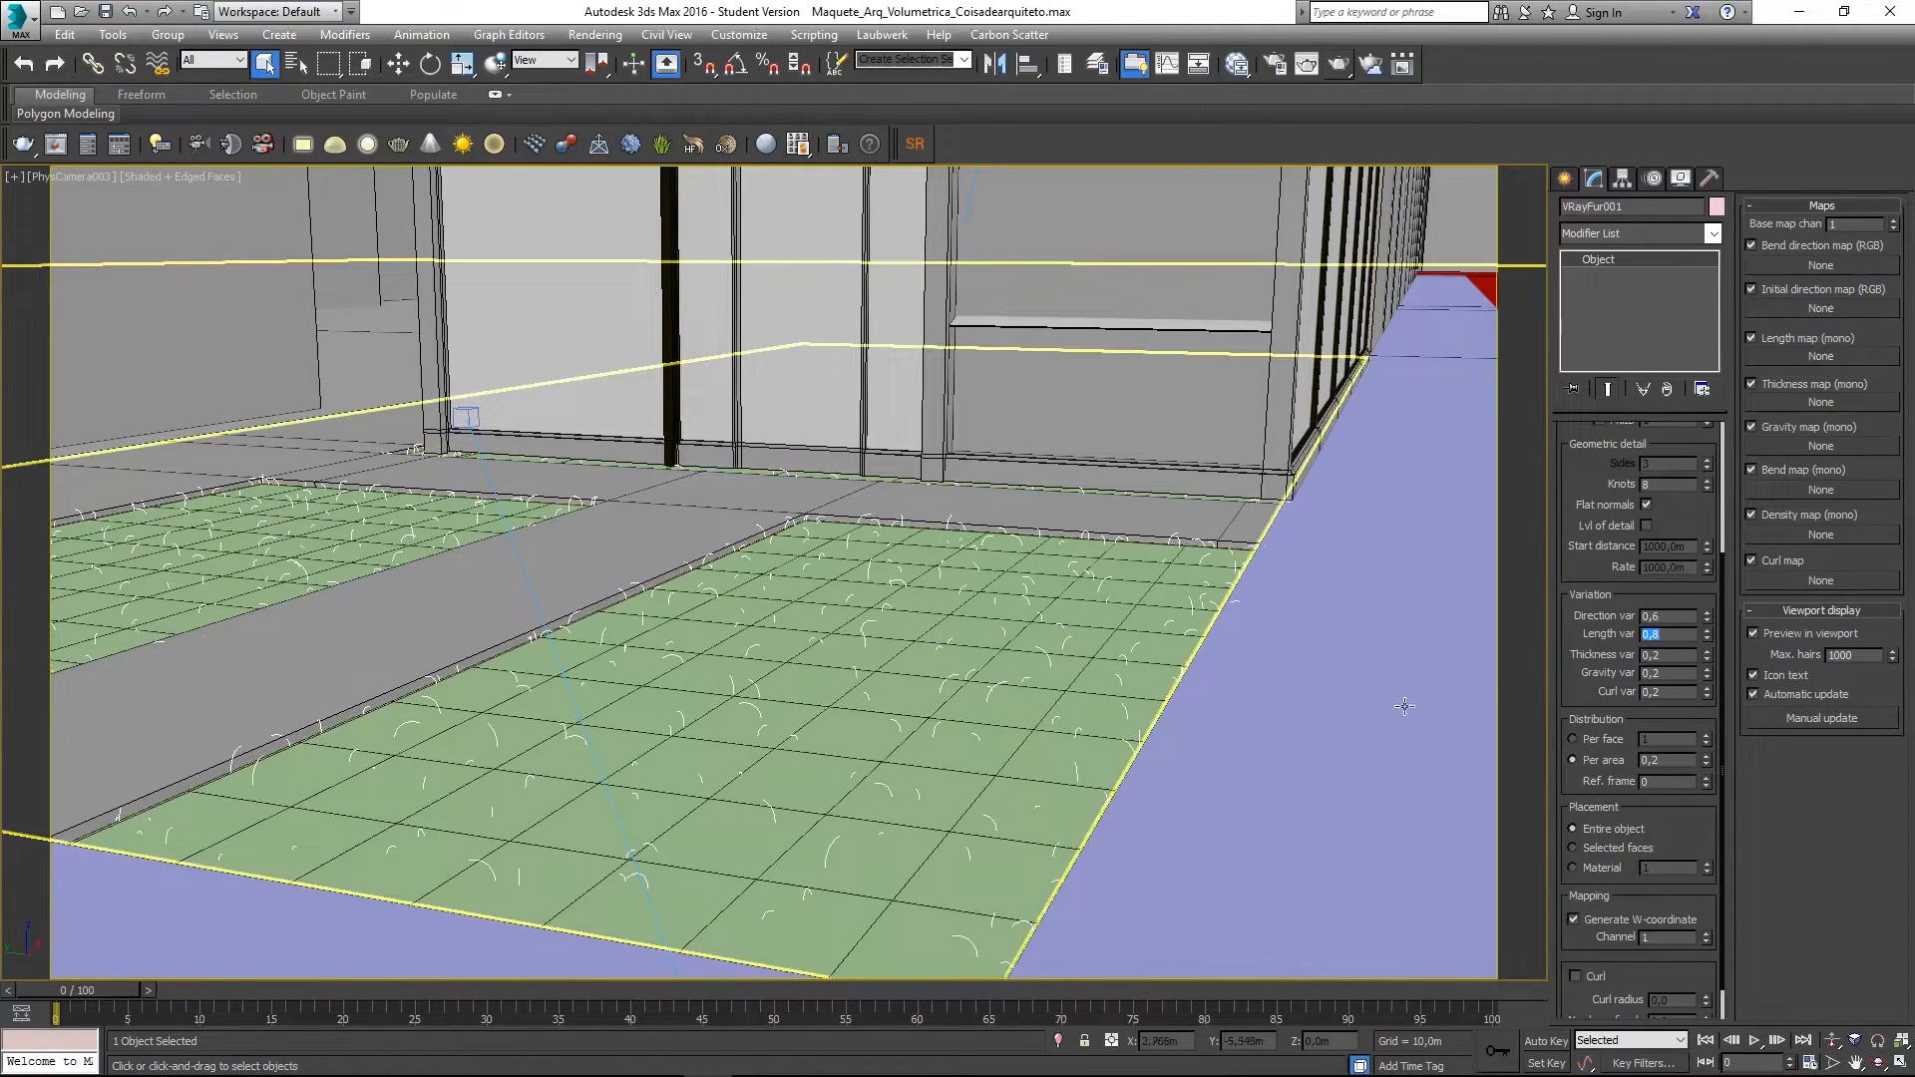
- Change Length var to 0,6 and Thickness var to 0,5, keeping Curl var 0,2
type(",6")
key("Tab")
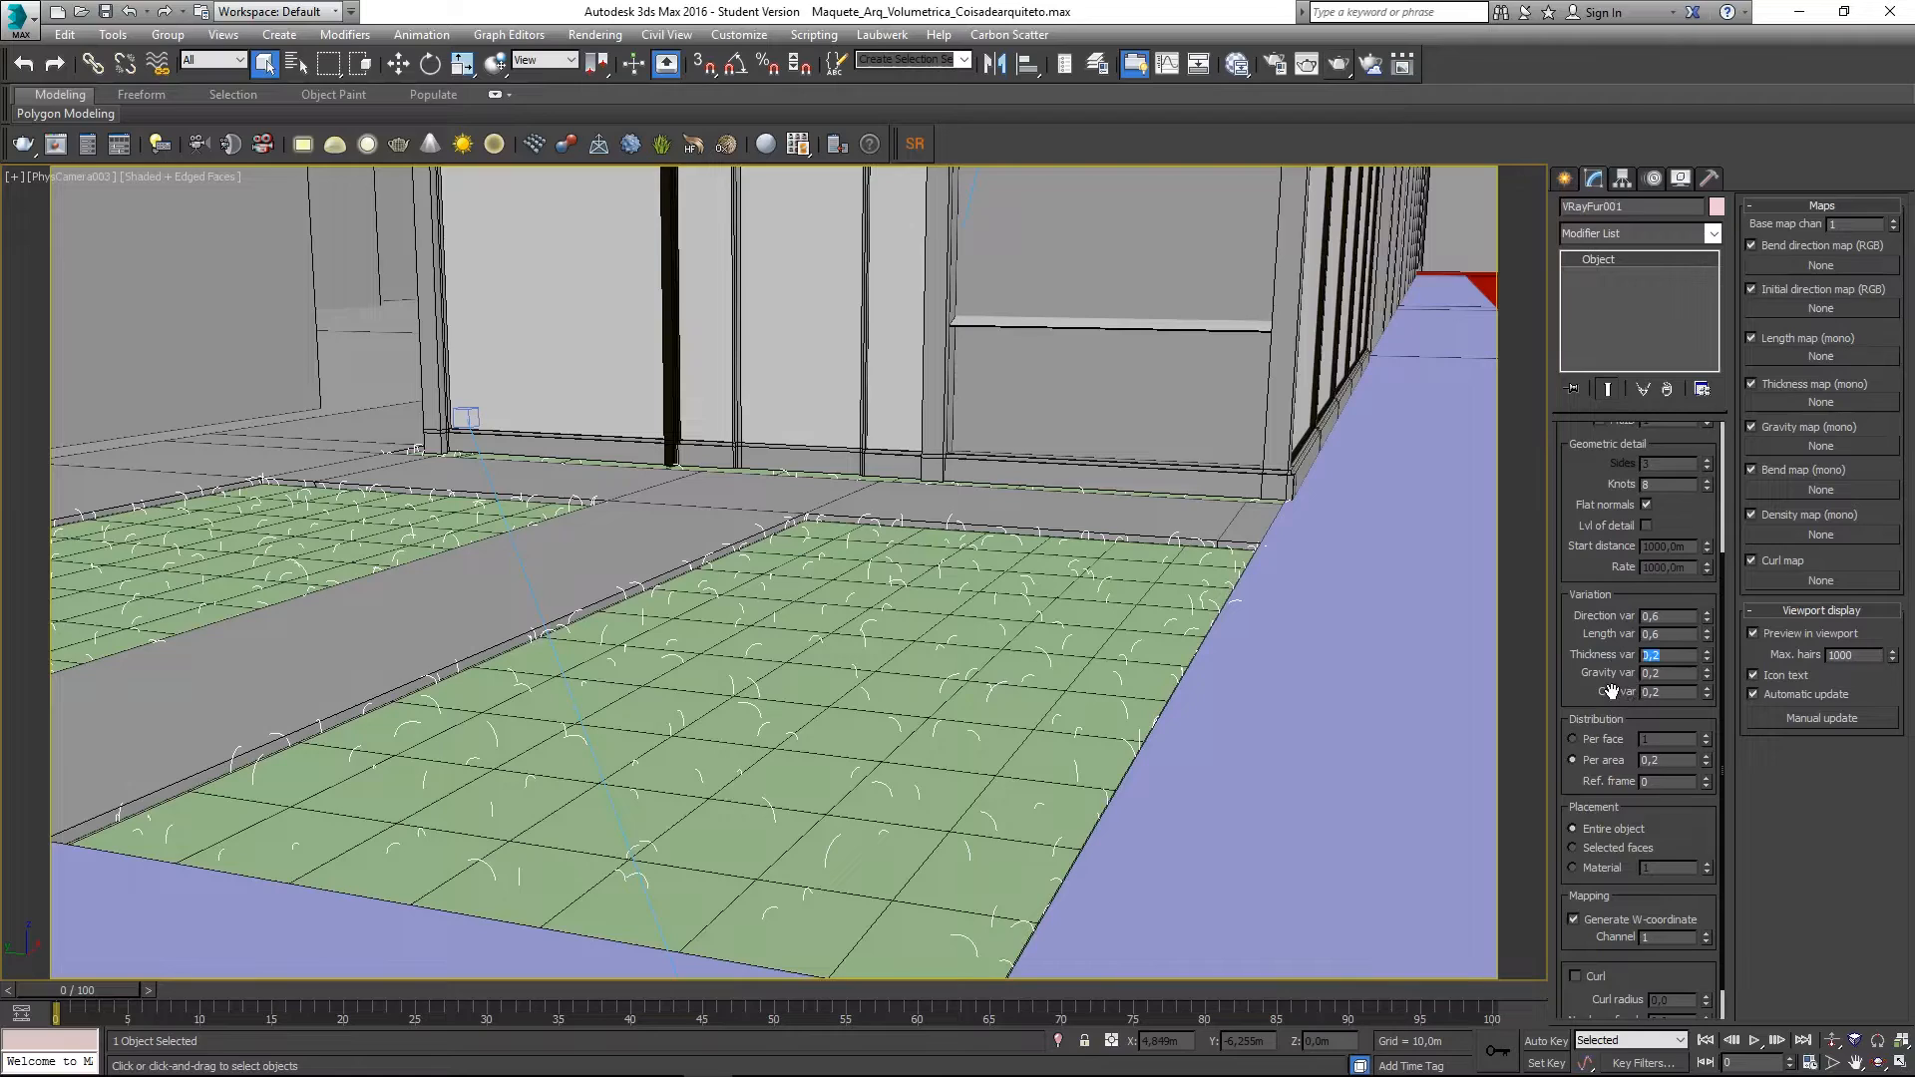
type(",")
type("0,5")
key("Return")
left_click_drag(1606, 673, 1574, 855)
left_click_drag(1580, 565, 1573, 496)
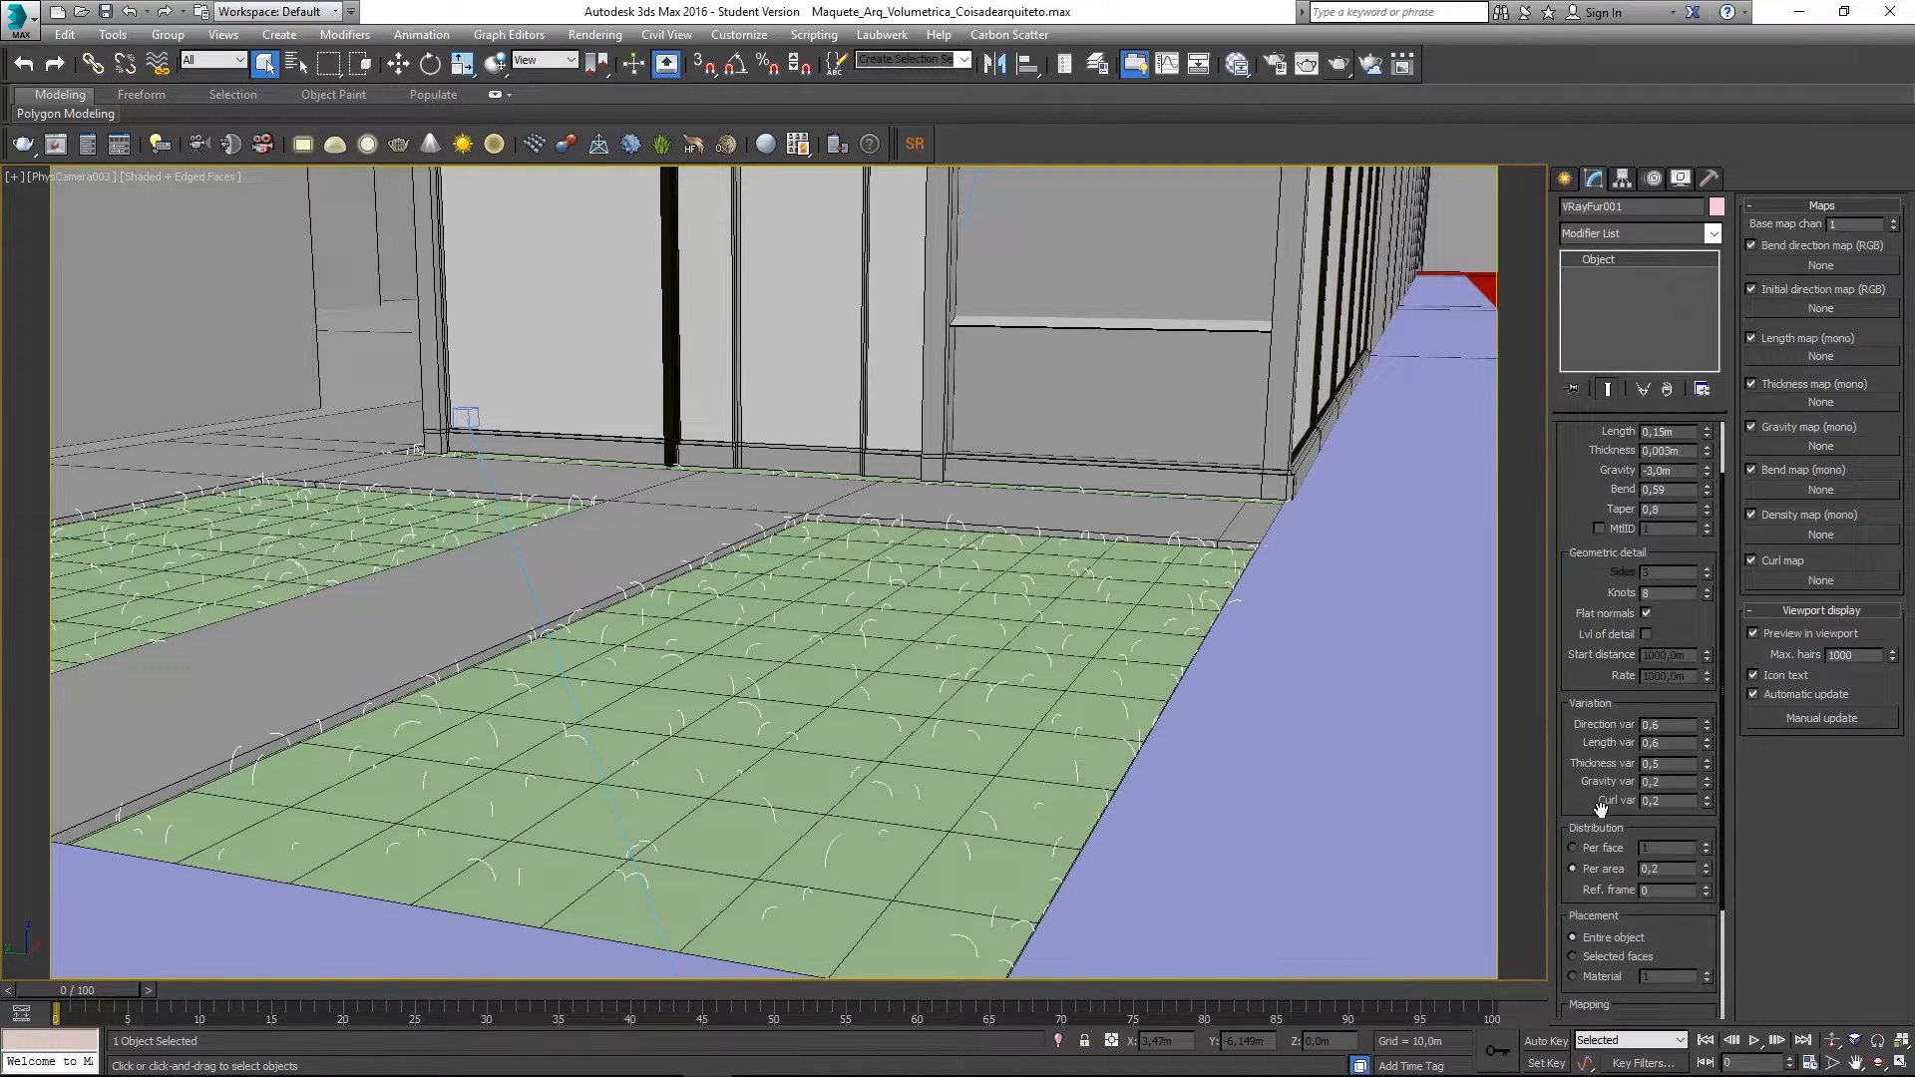
double_click(1668, 801)
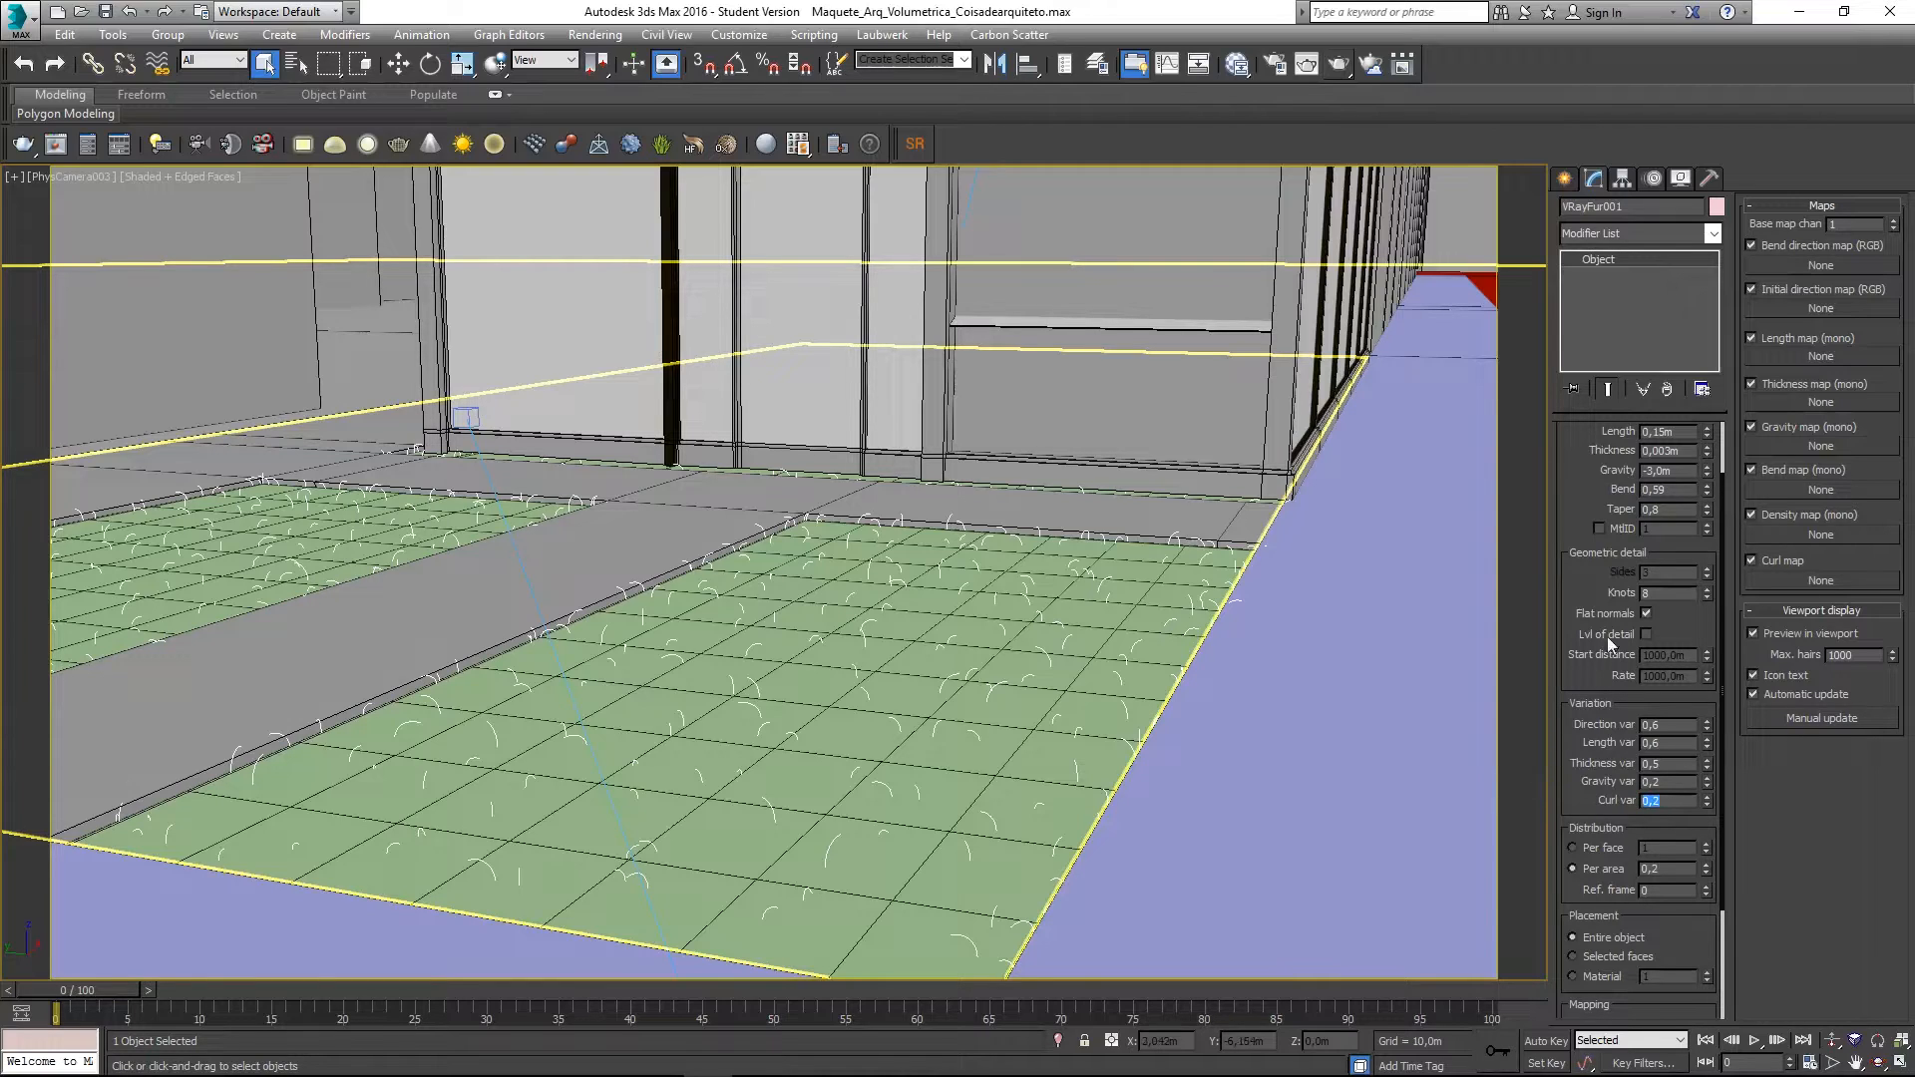
scroll(1592, 587, "up", 3)
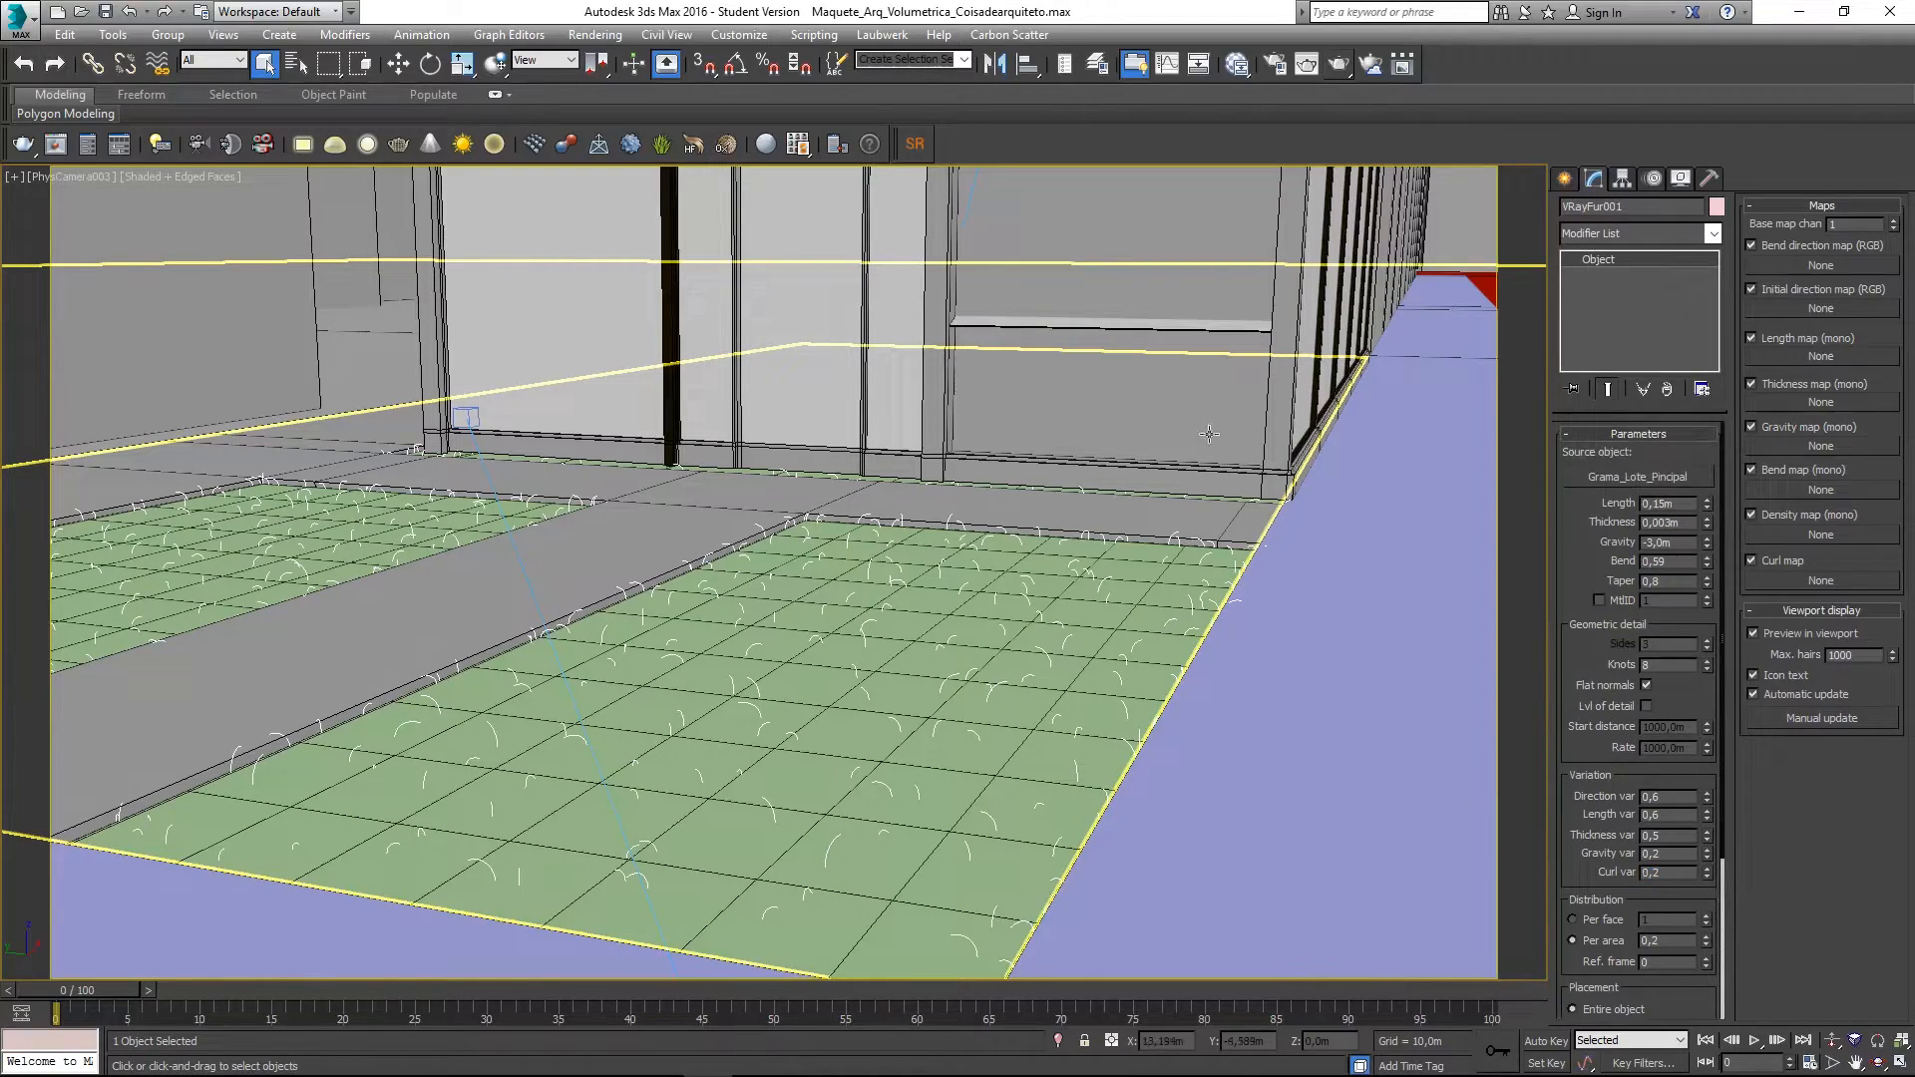
- Render PhysCamera003 with V-Ray, zoom in on the grass, then close the frame buffer
left_click(1336, 66)
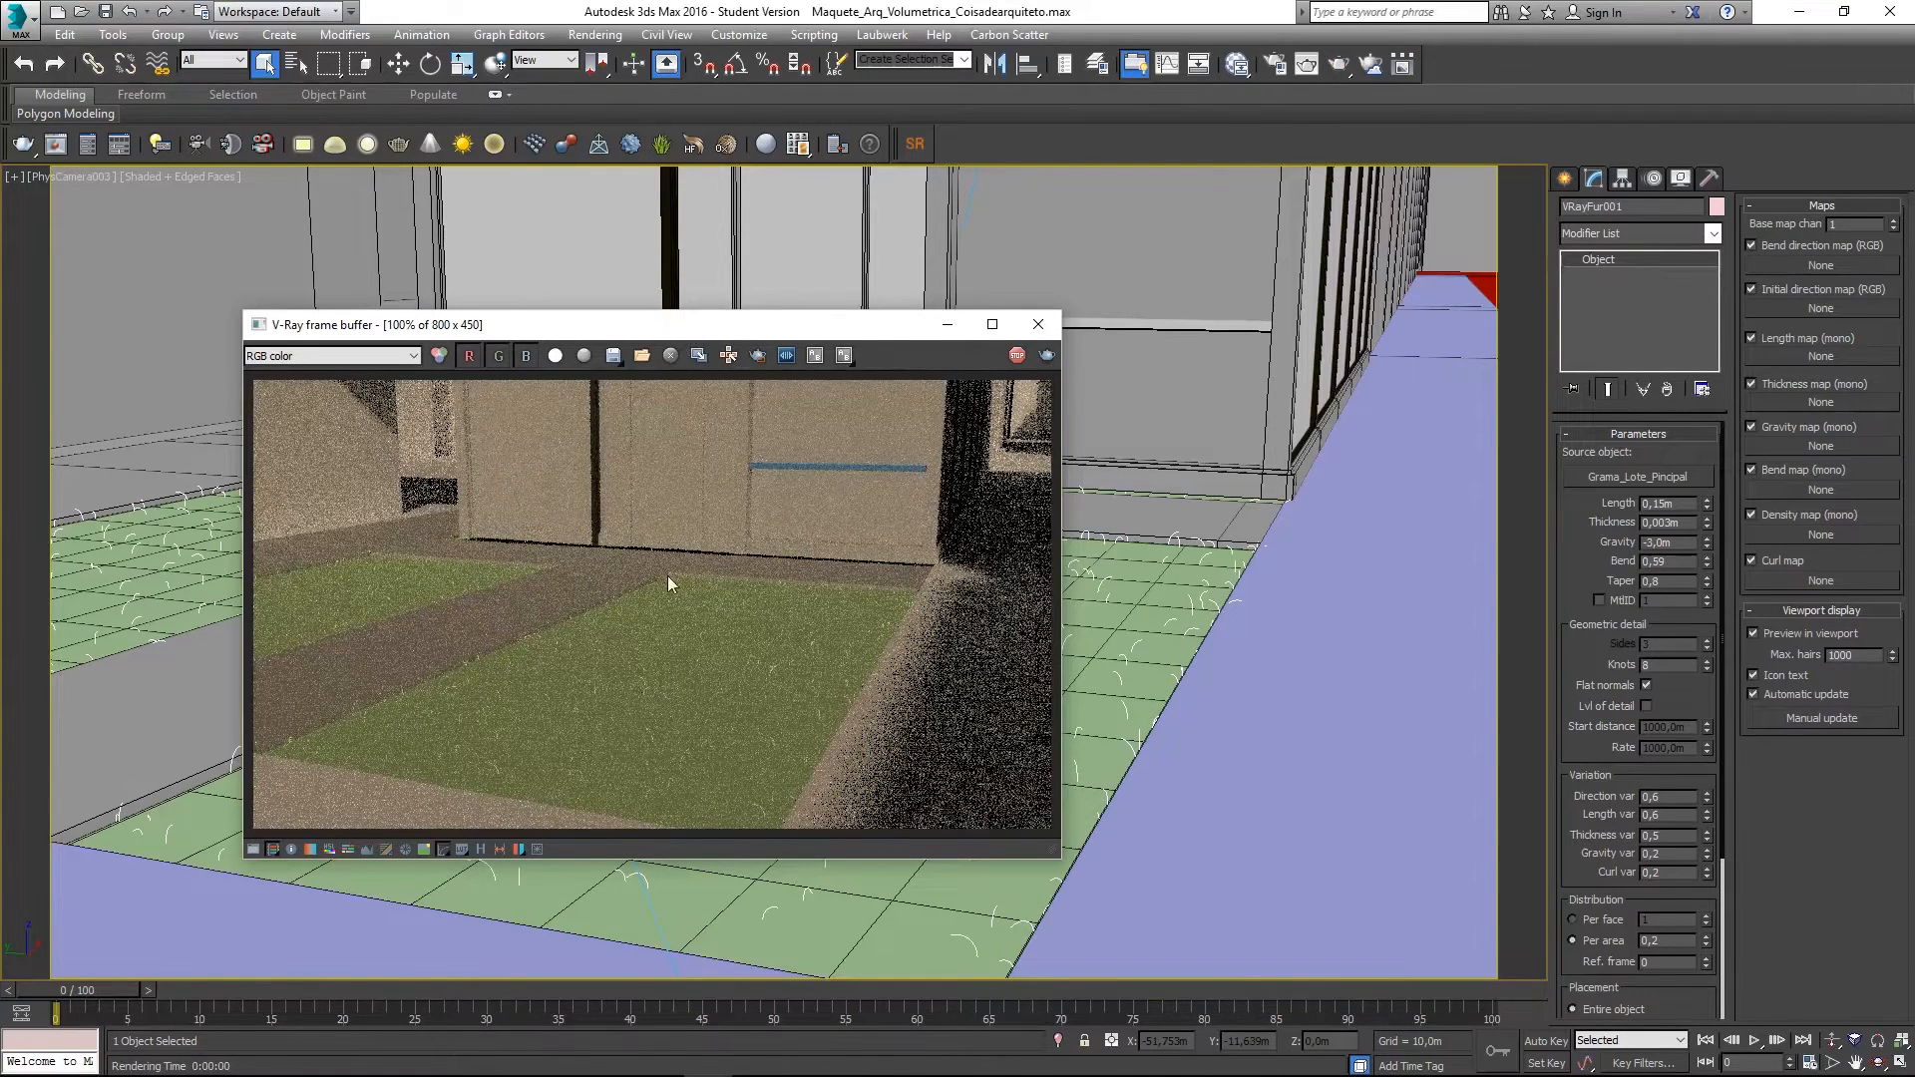
scroll(667, 736, "up", 1)
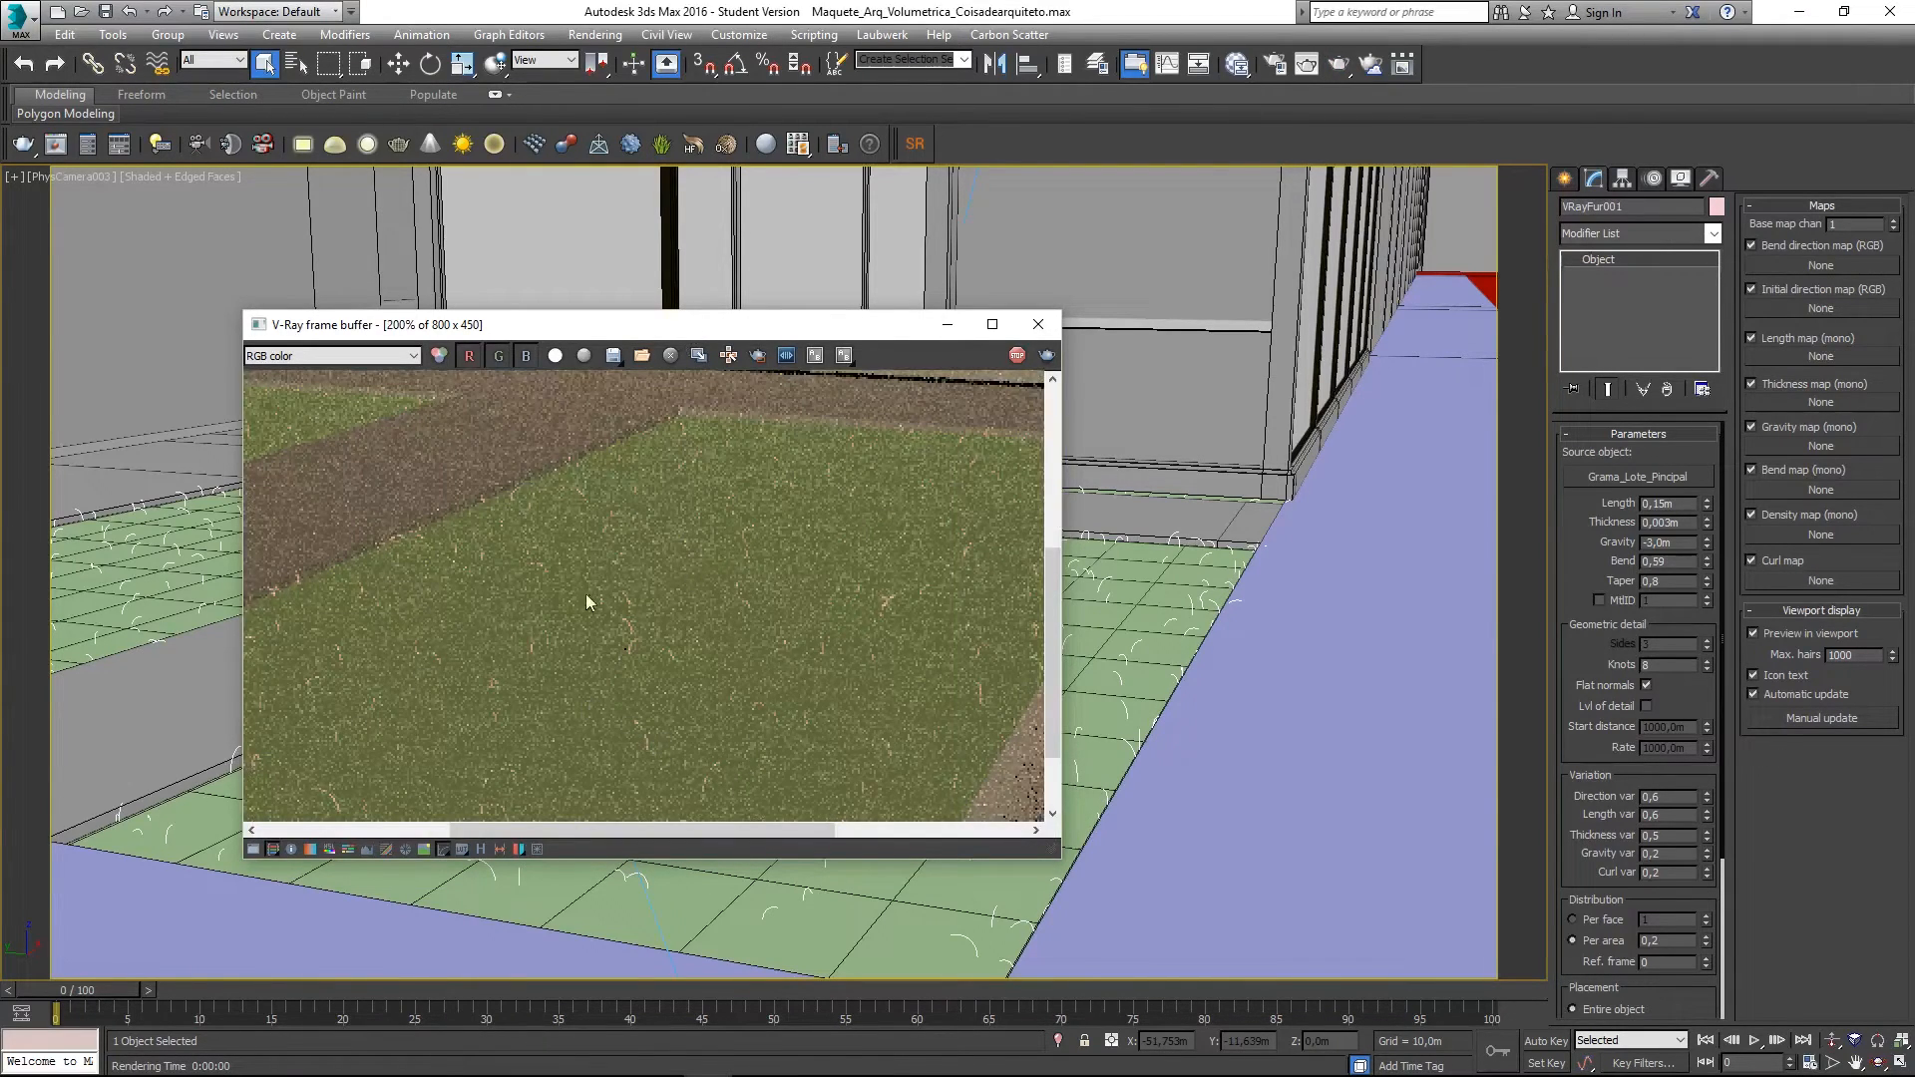
middle_click_drag(587, 602, 739, 501)
scroll(515, 632, "down", 1)
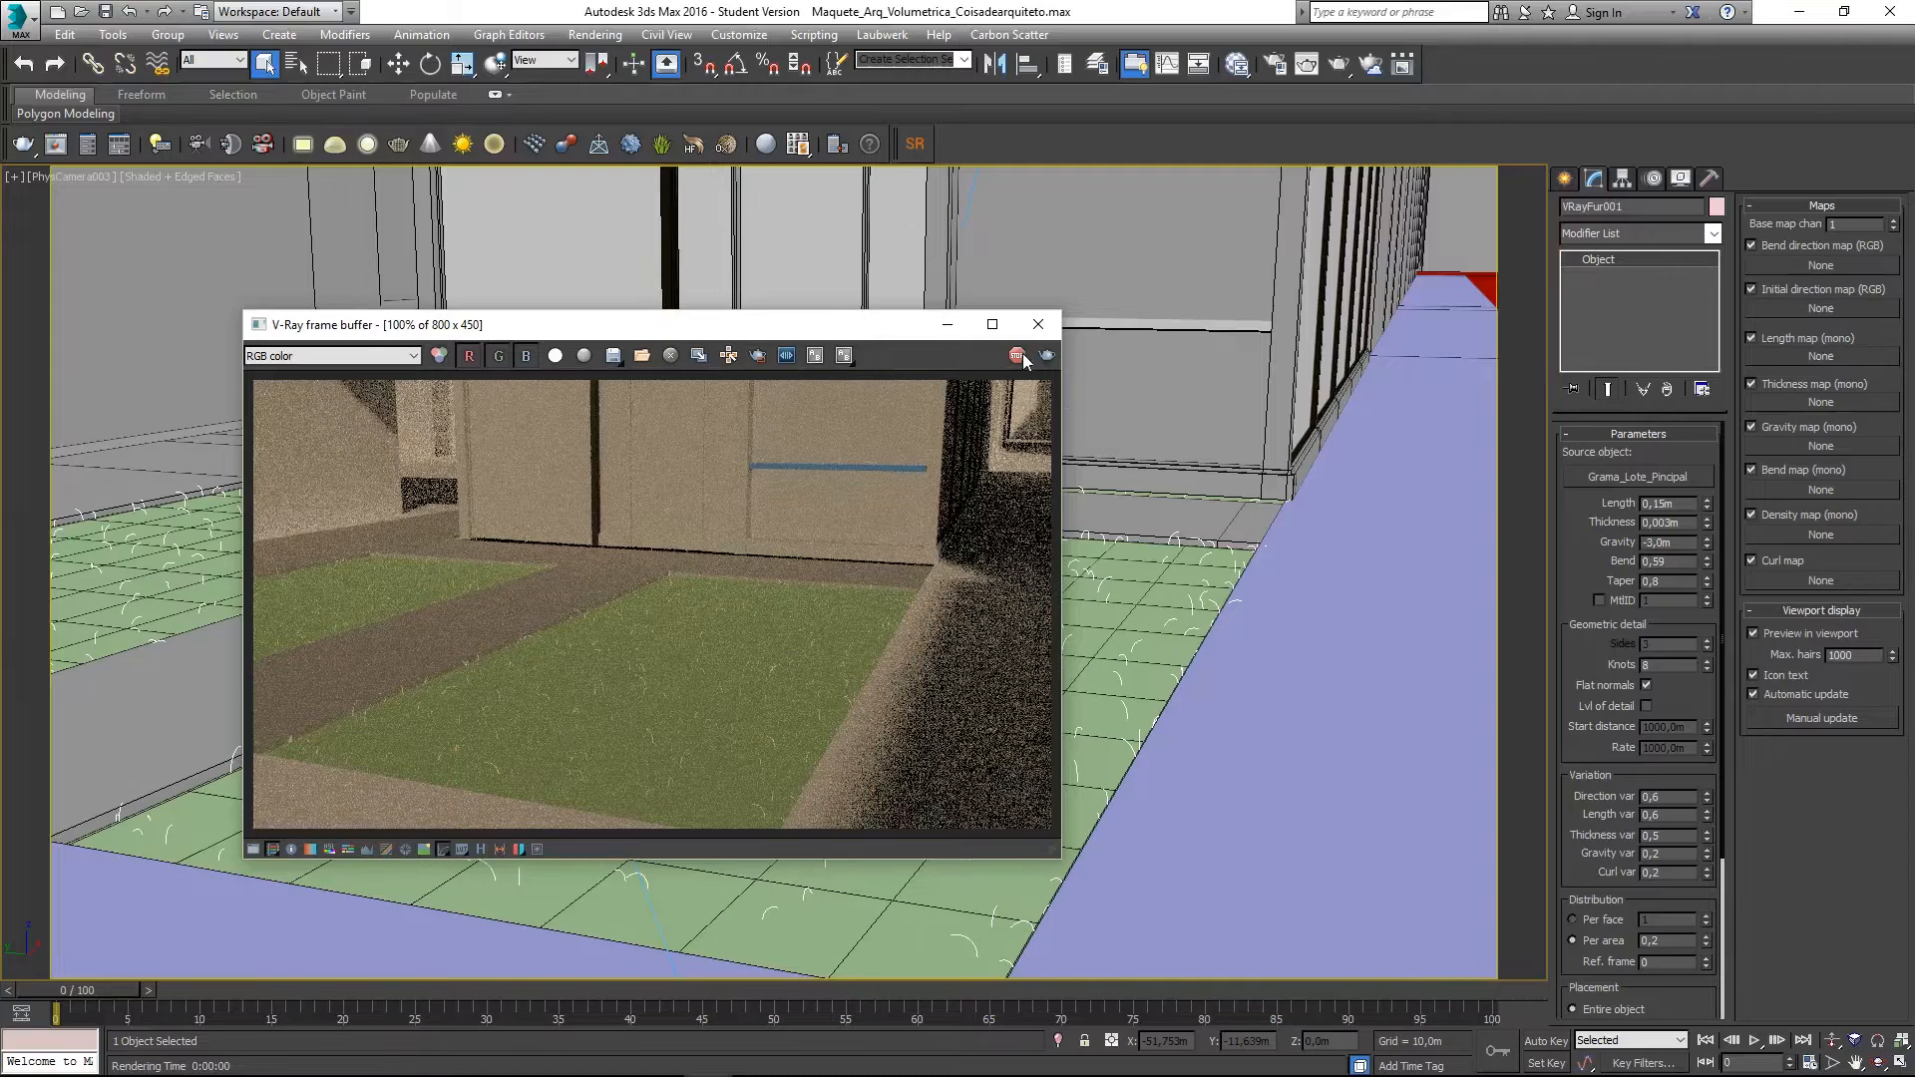
left_click(1038, 324)
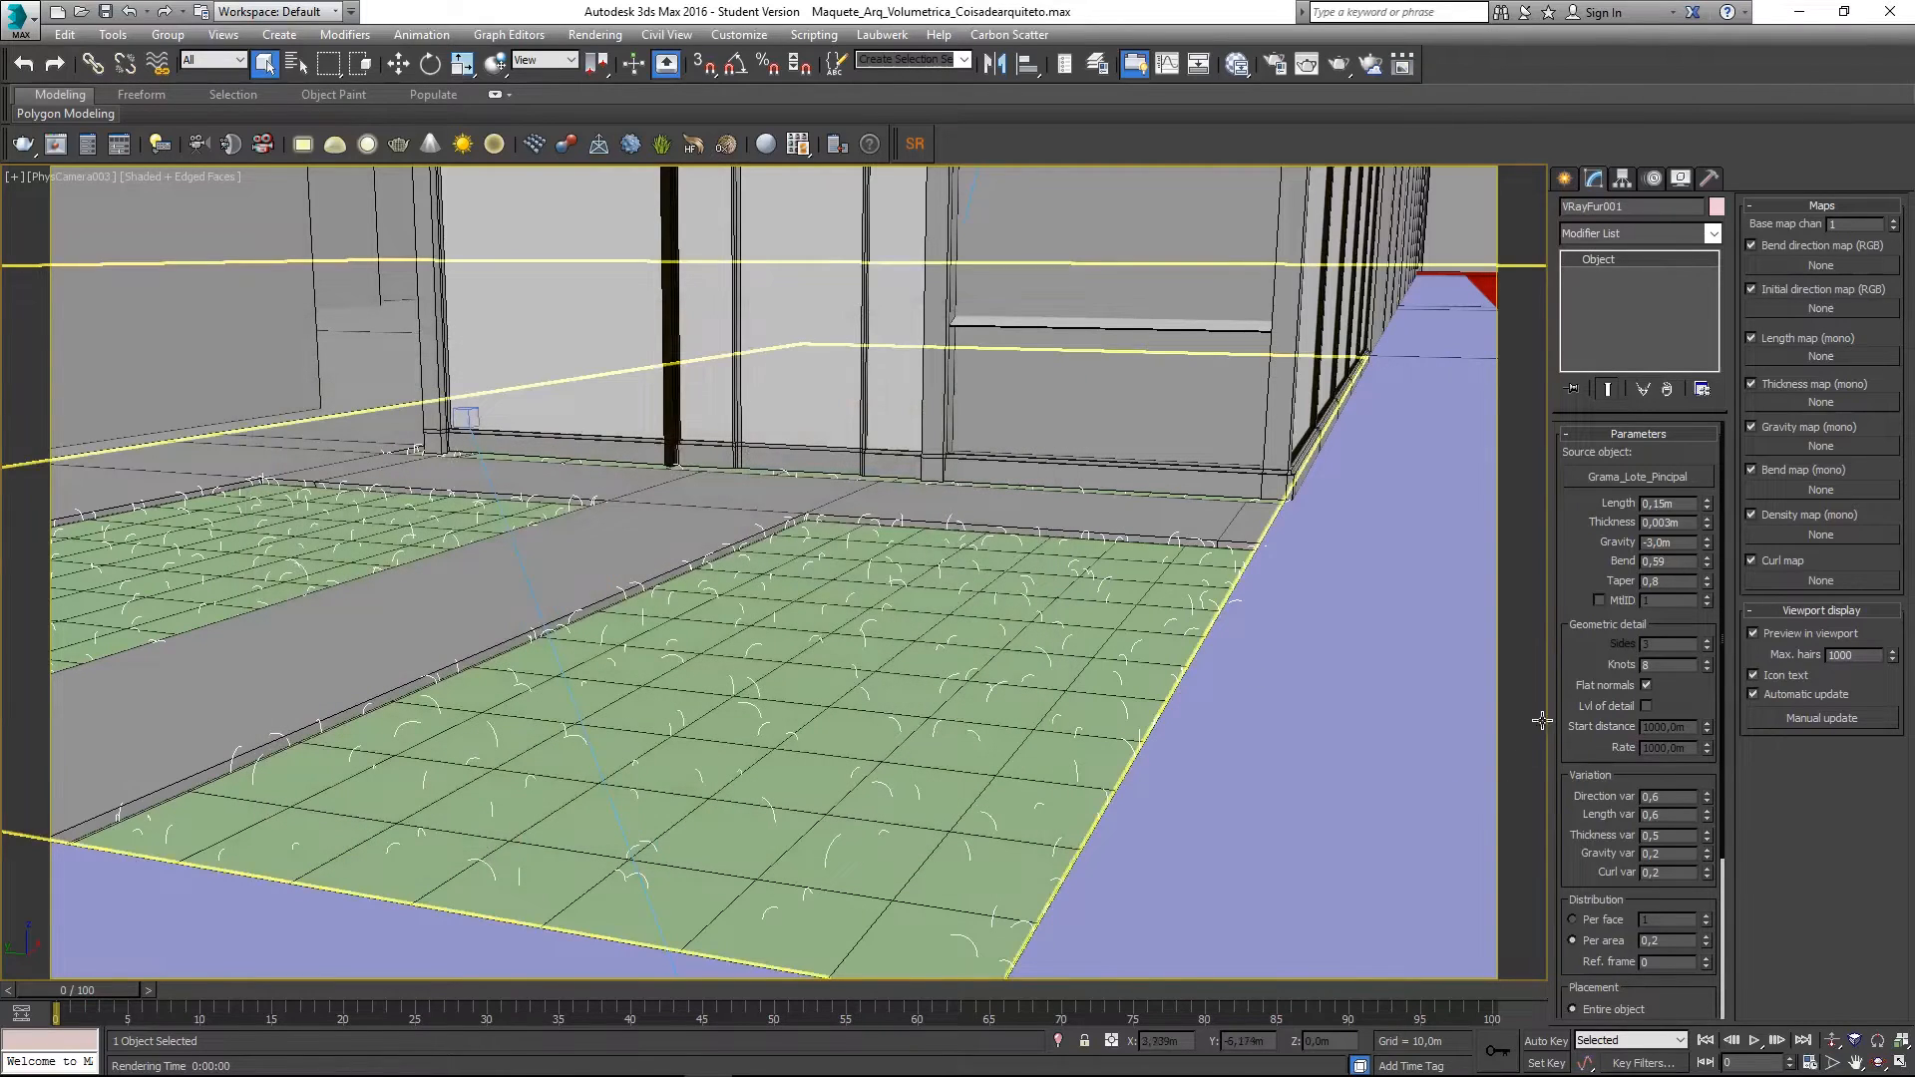
left_click_drag(1578, 744, 1573, 457)
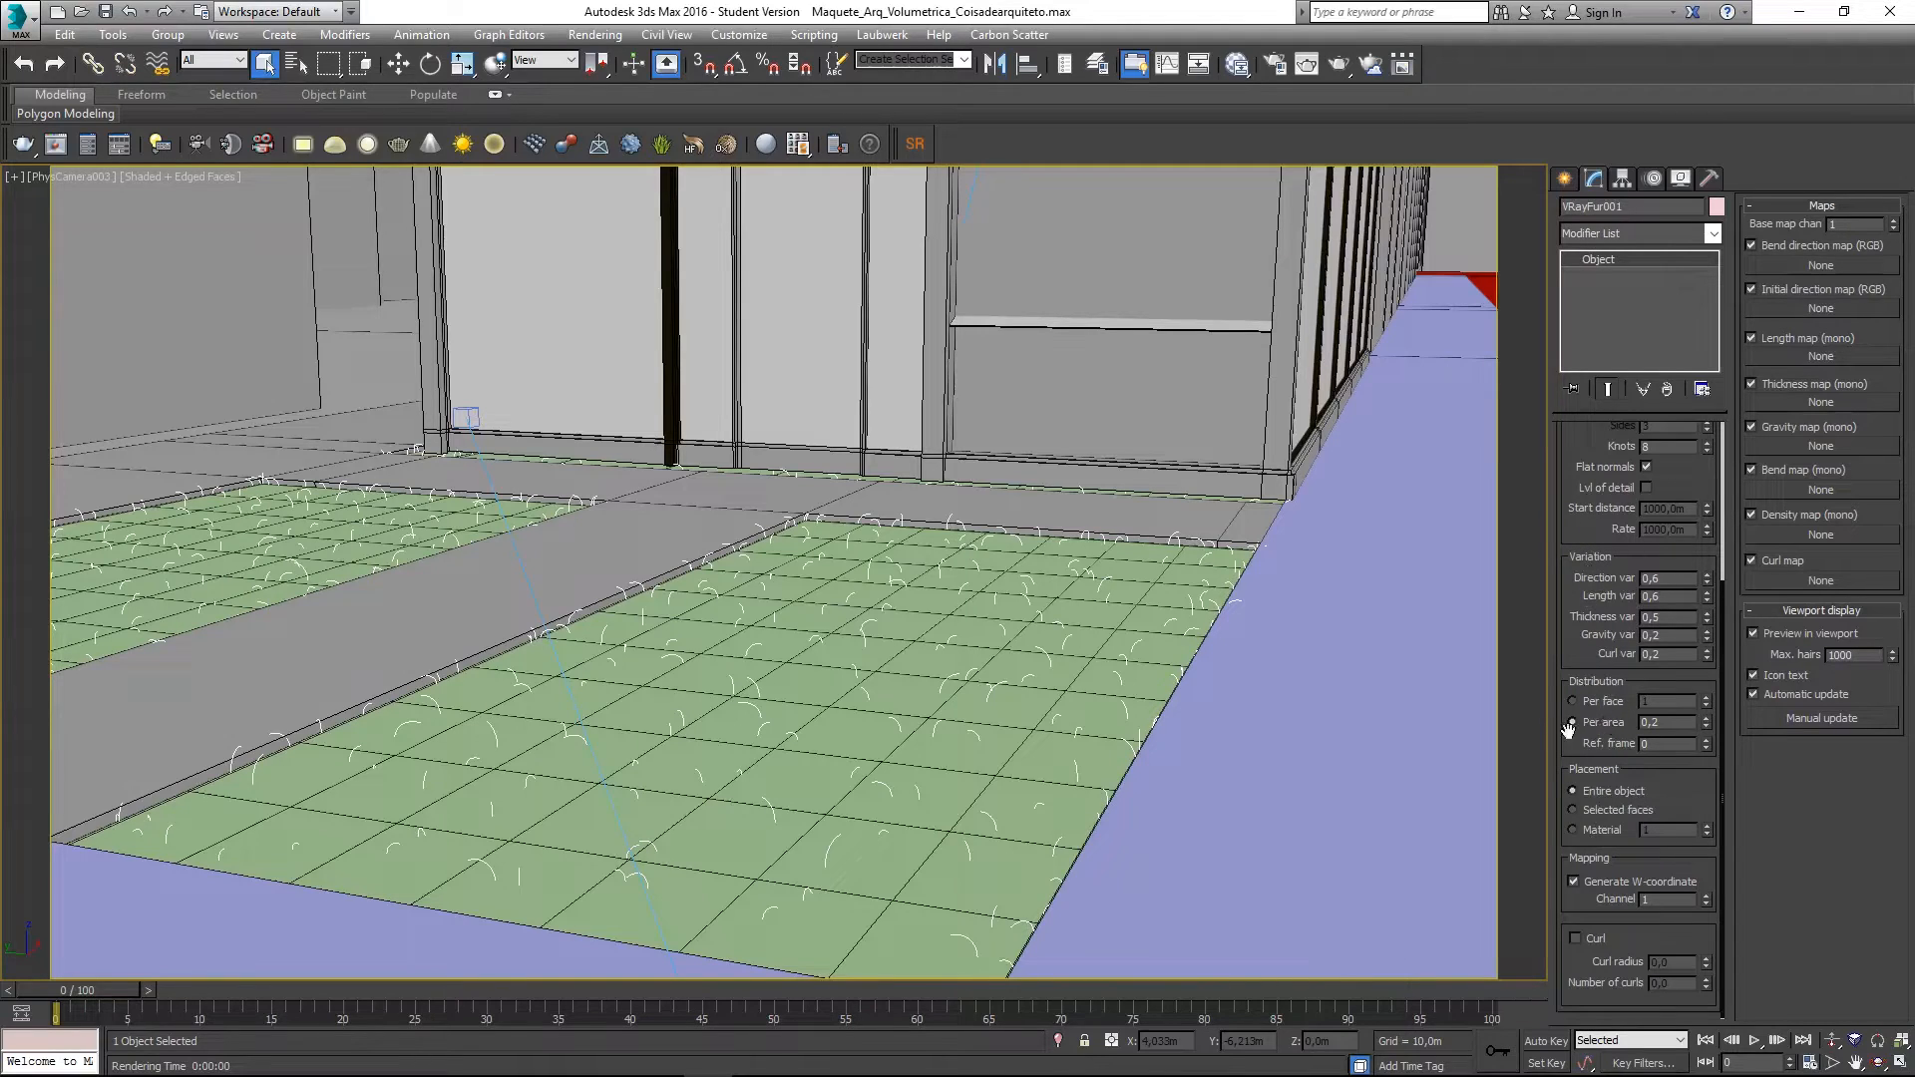
- Set the VRayFur per-area density to 1,0, after first trying 0,8
left_click(1664, 723)
type("0,8")
key("Return")
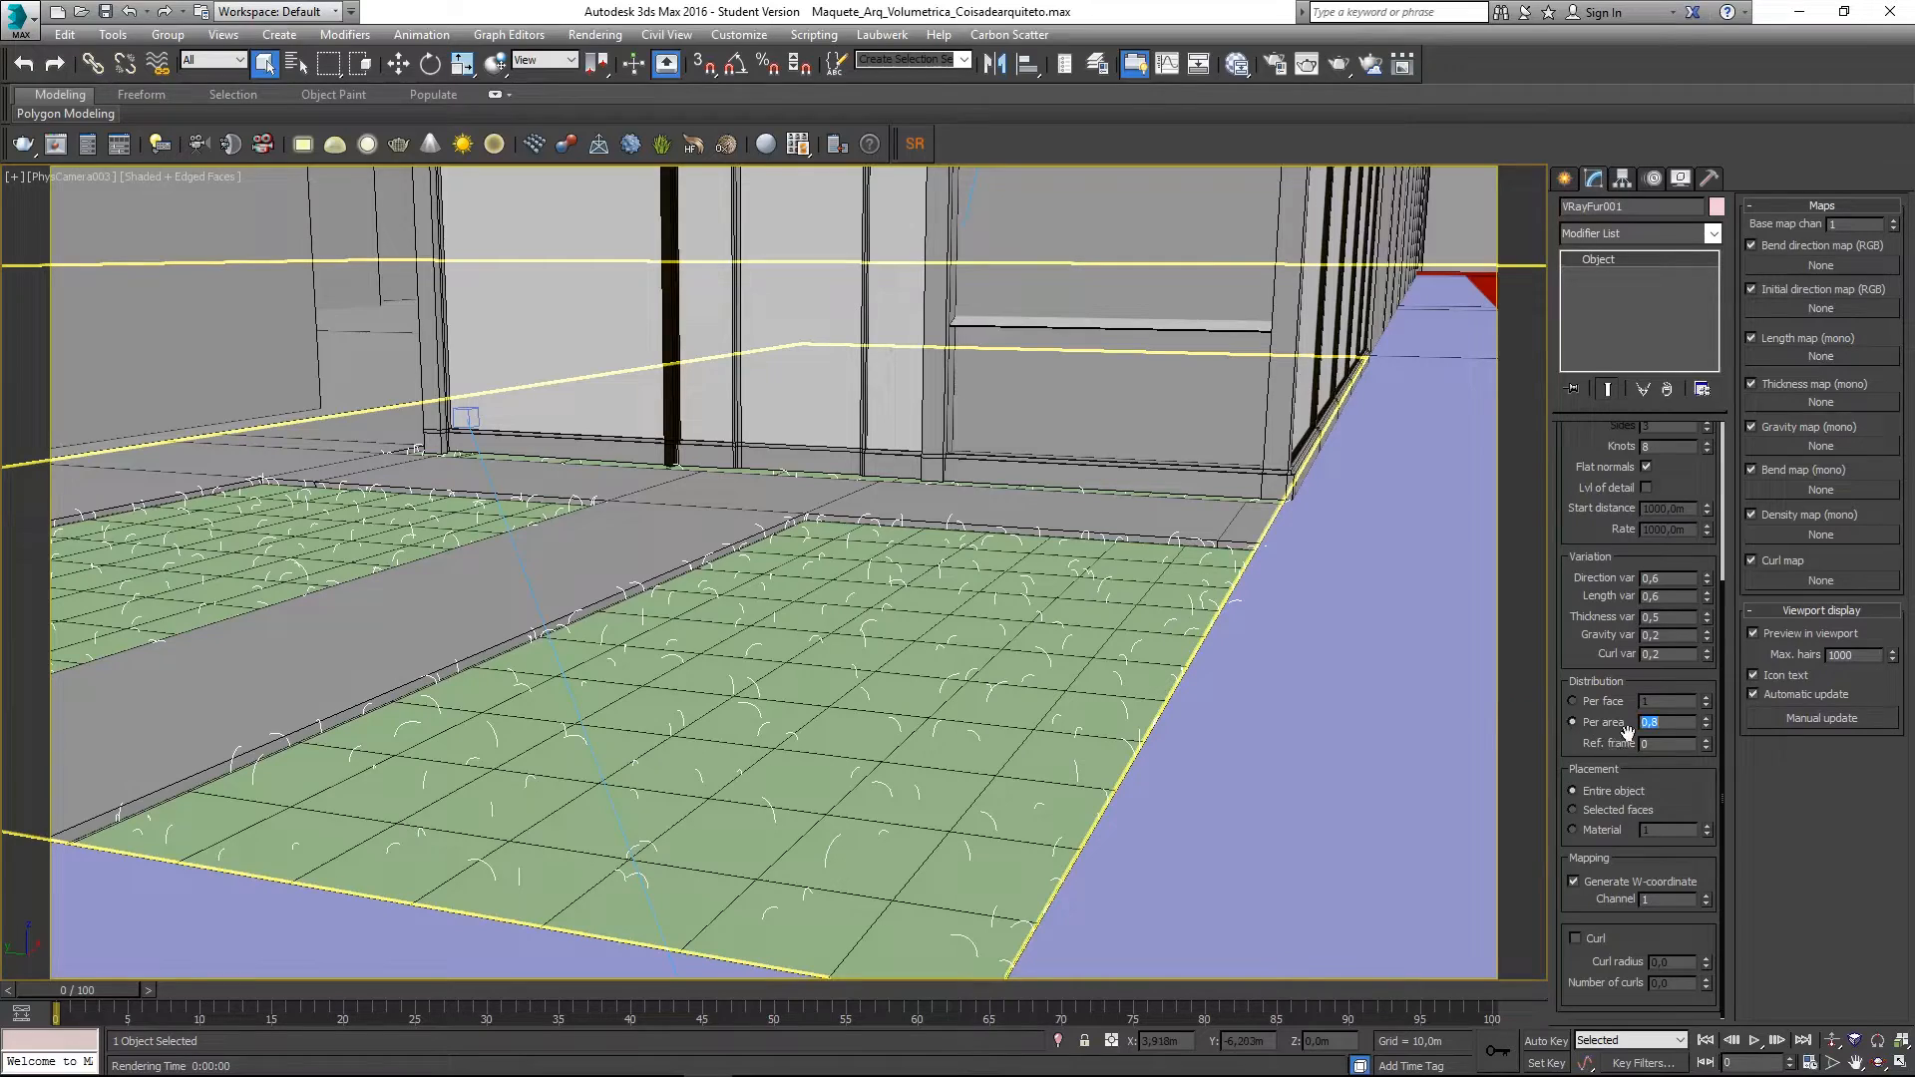
type("1")
key("Return")
- Test-render the lawn at density 1,0, then switch fur distribution to Per face
left_click(1344, 66)
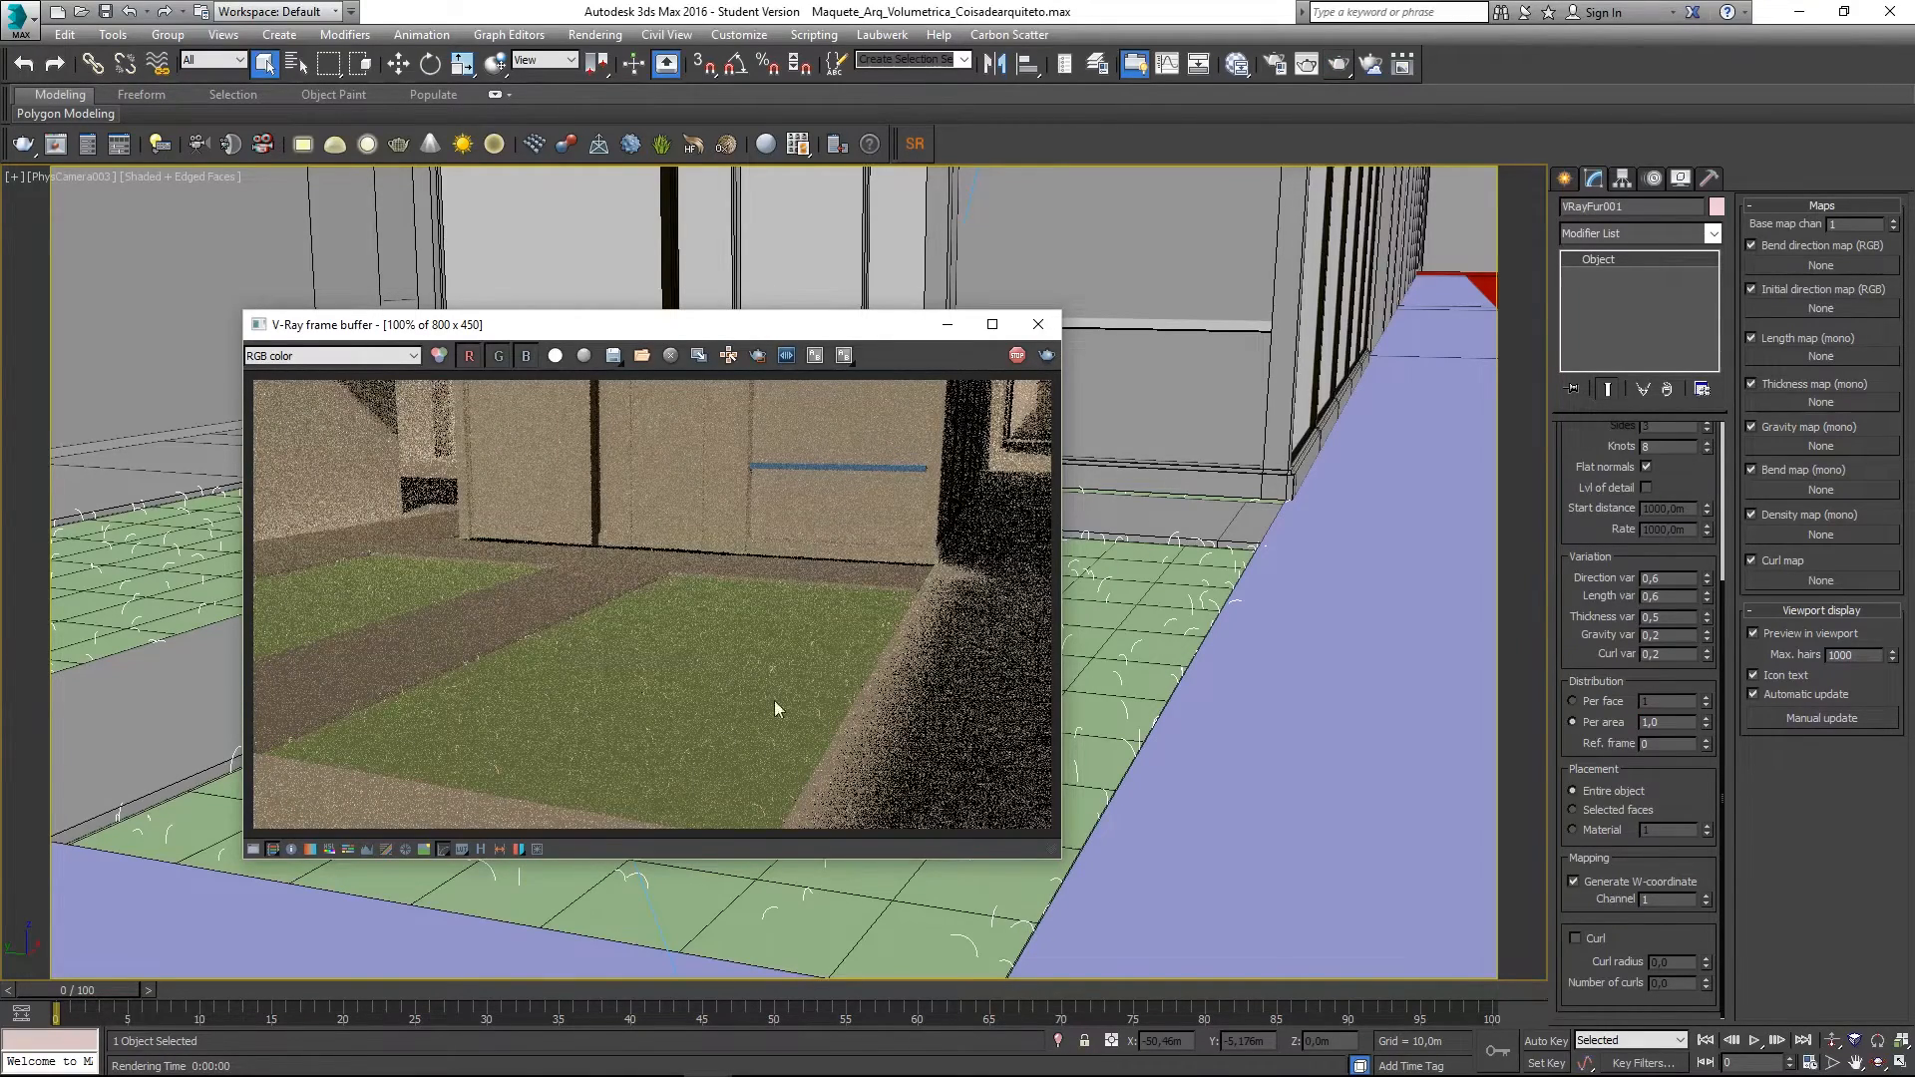
scroll(632, 784, "up", 1)
scroll(632, 783, "down", 1)
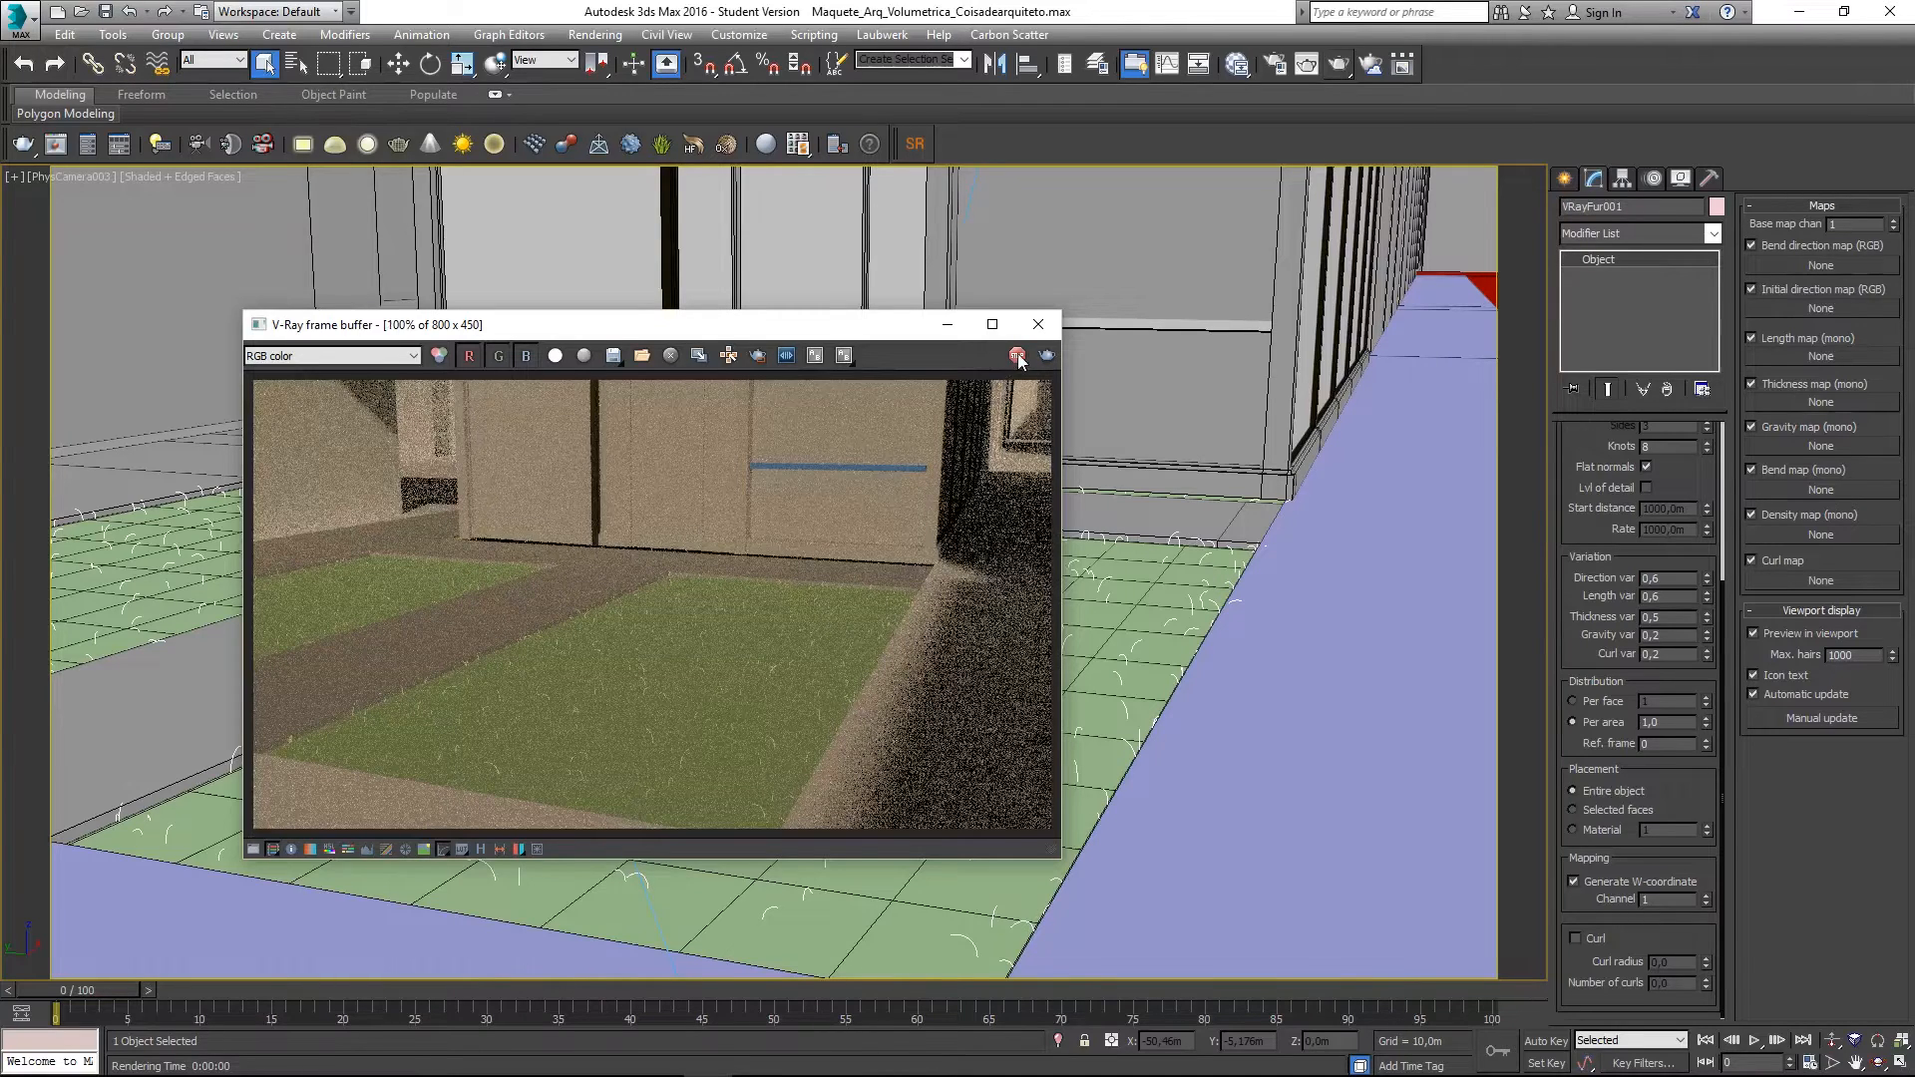
left_click(1038, 324)
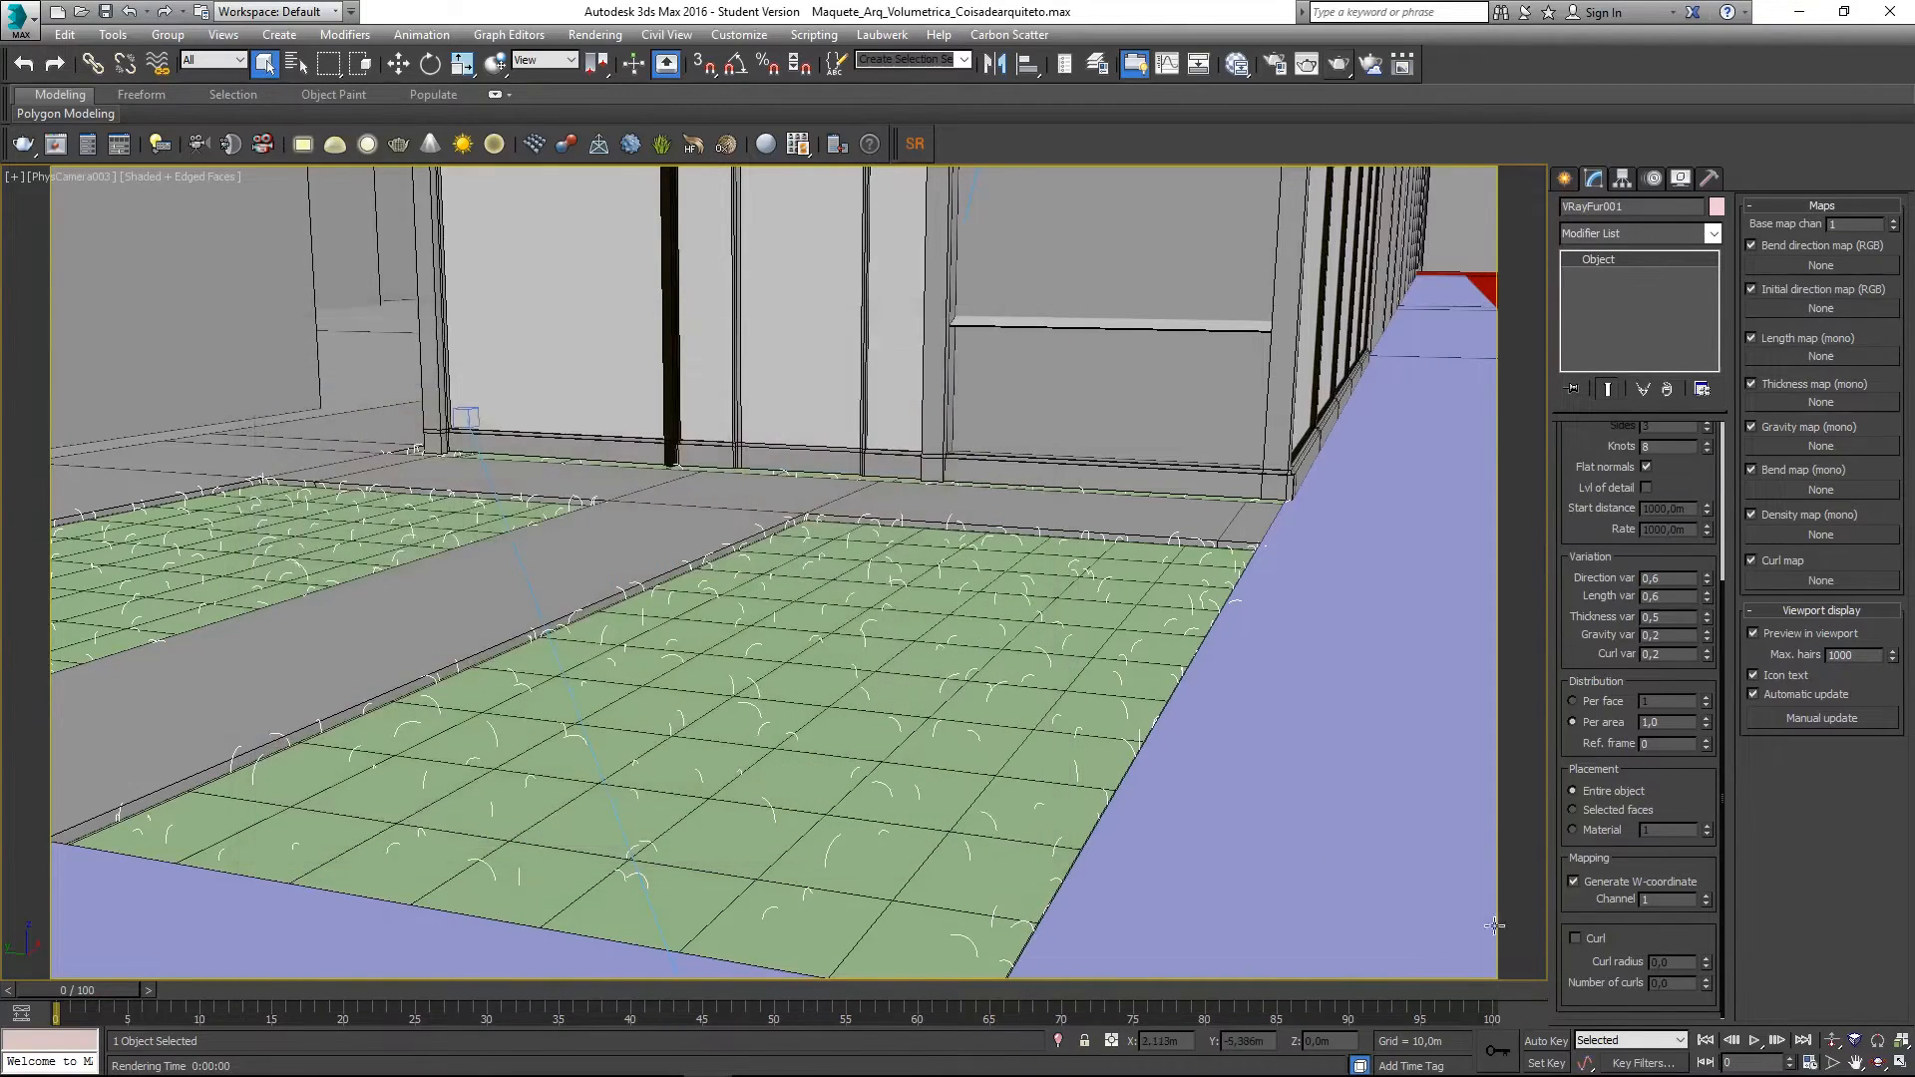
double_click(1671, 723)
left_click(1601, 699)
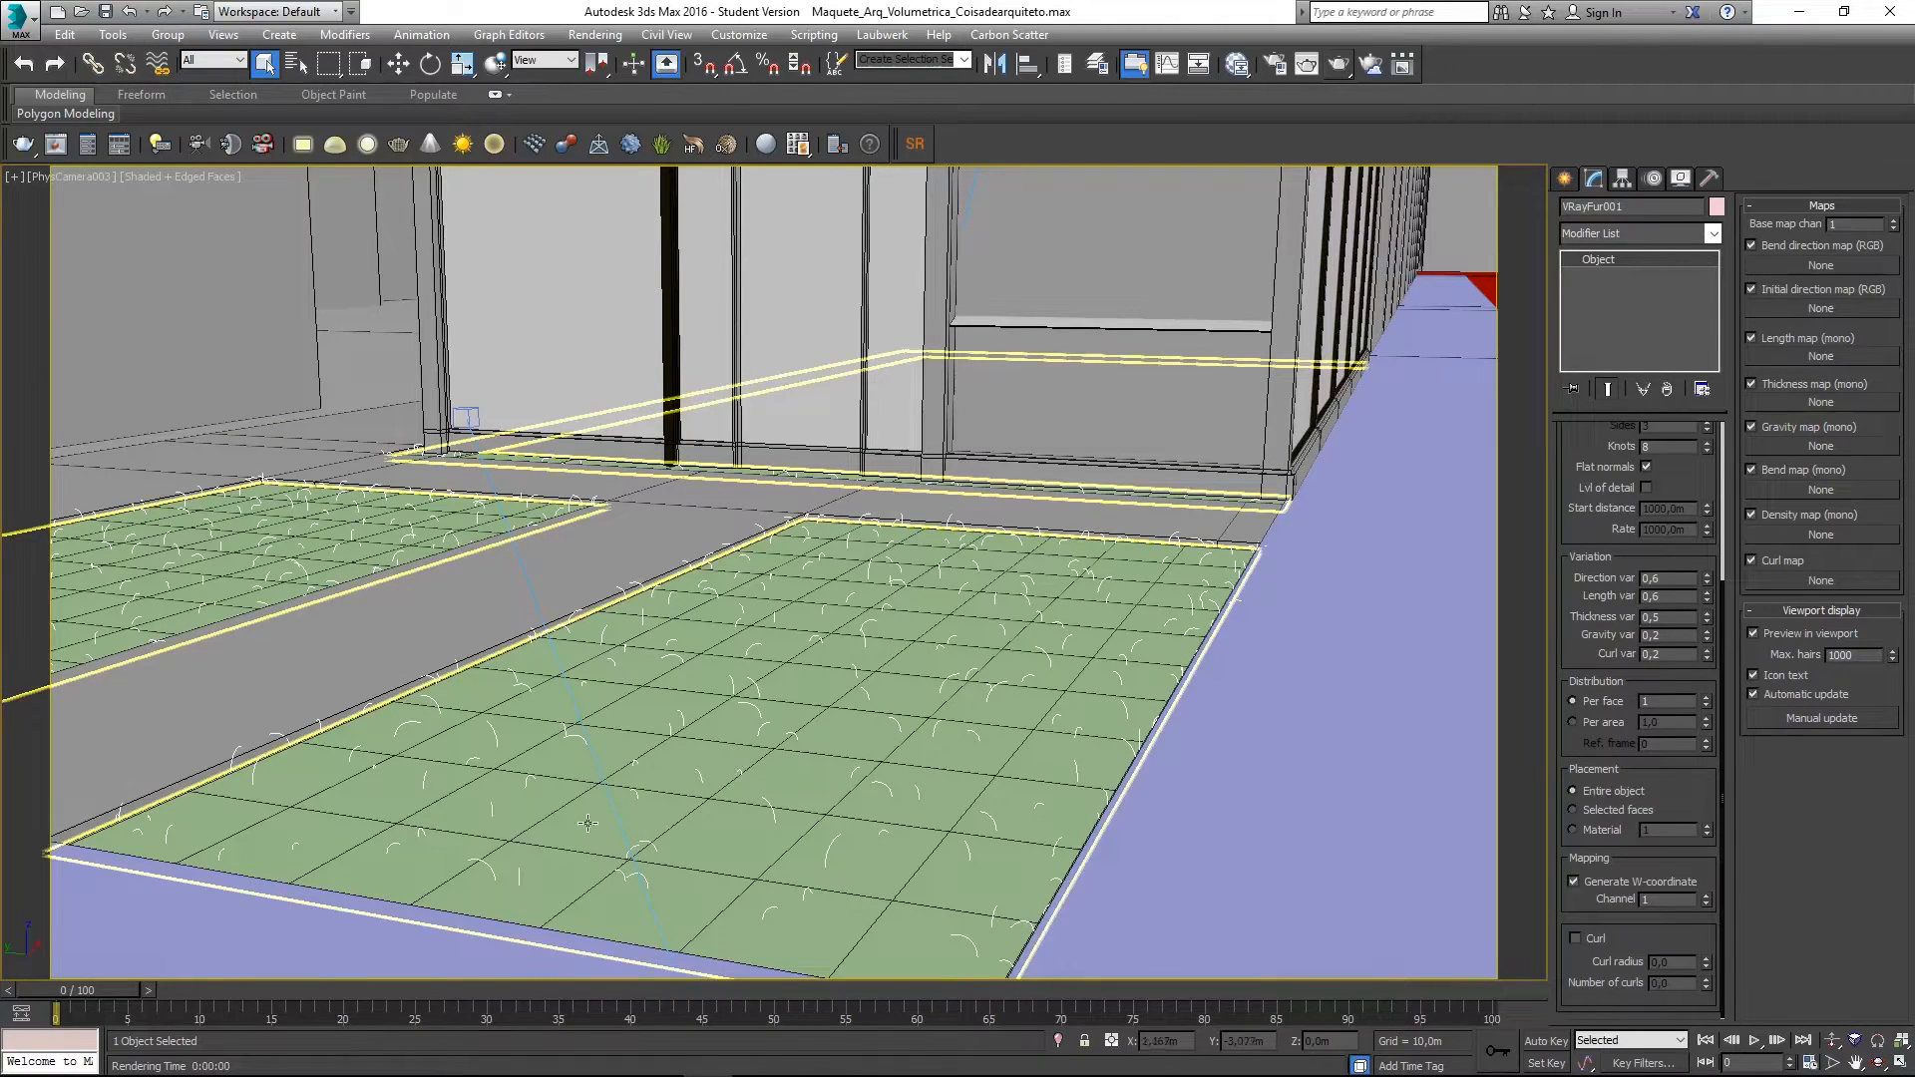
- Render the per-face grass, close the frame buffer, and toggle the distribution option
left_click(1339, 67)
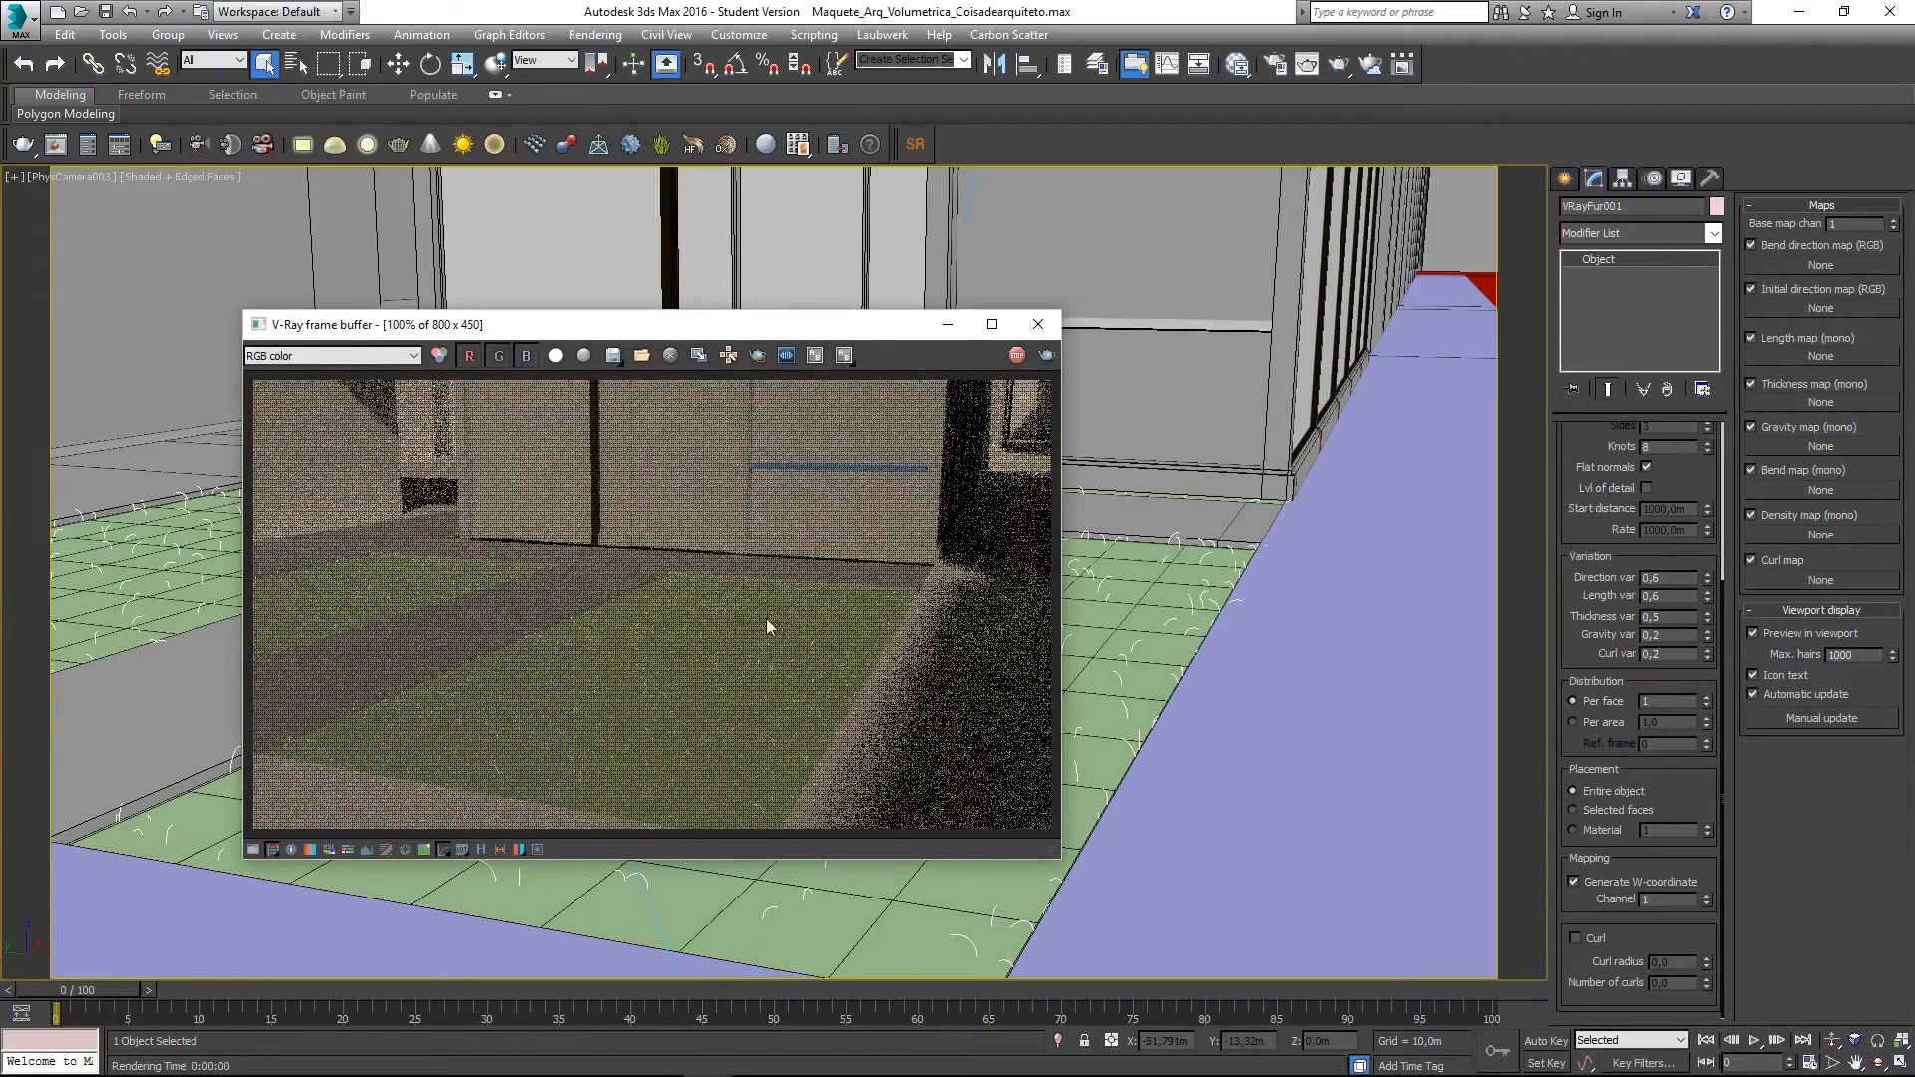
left_click(1038, 325)
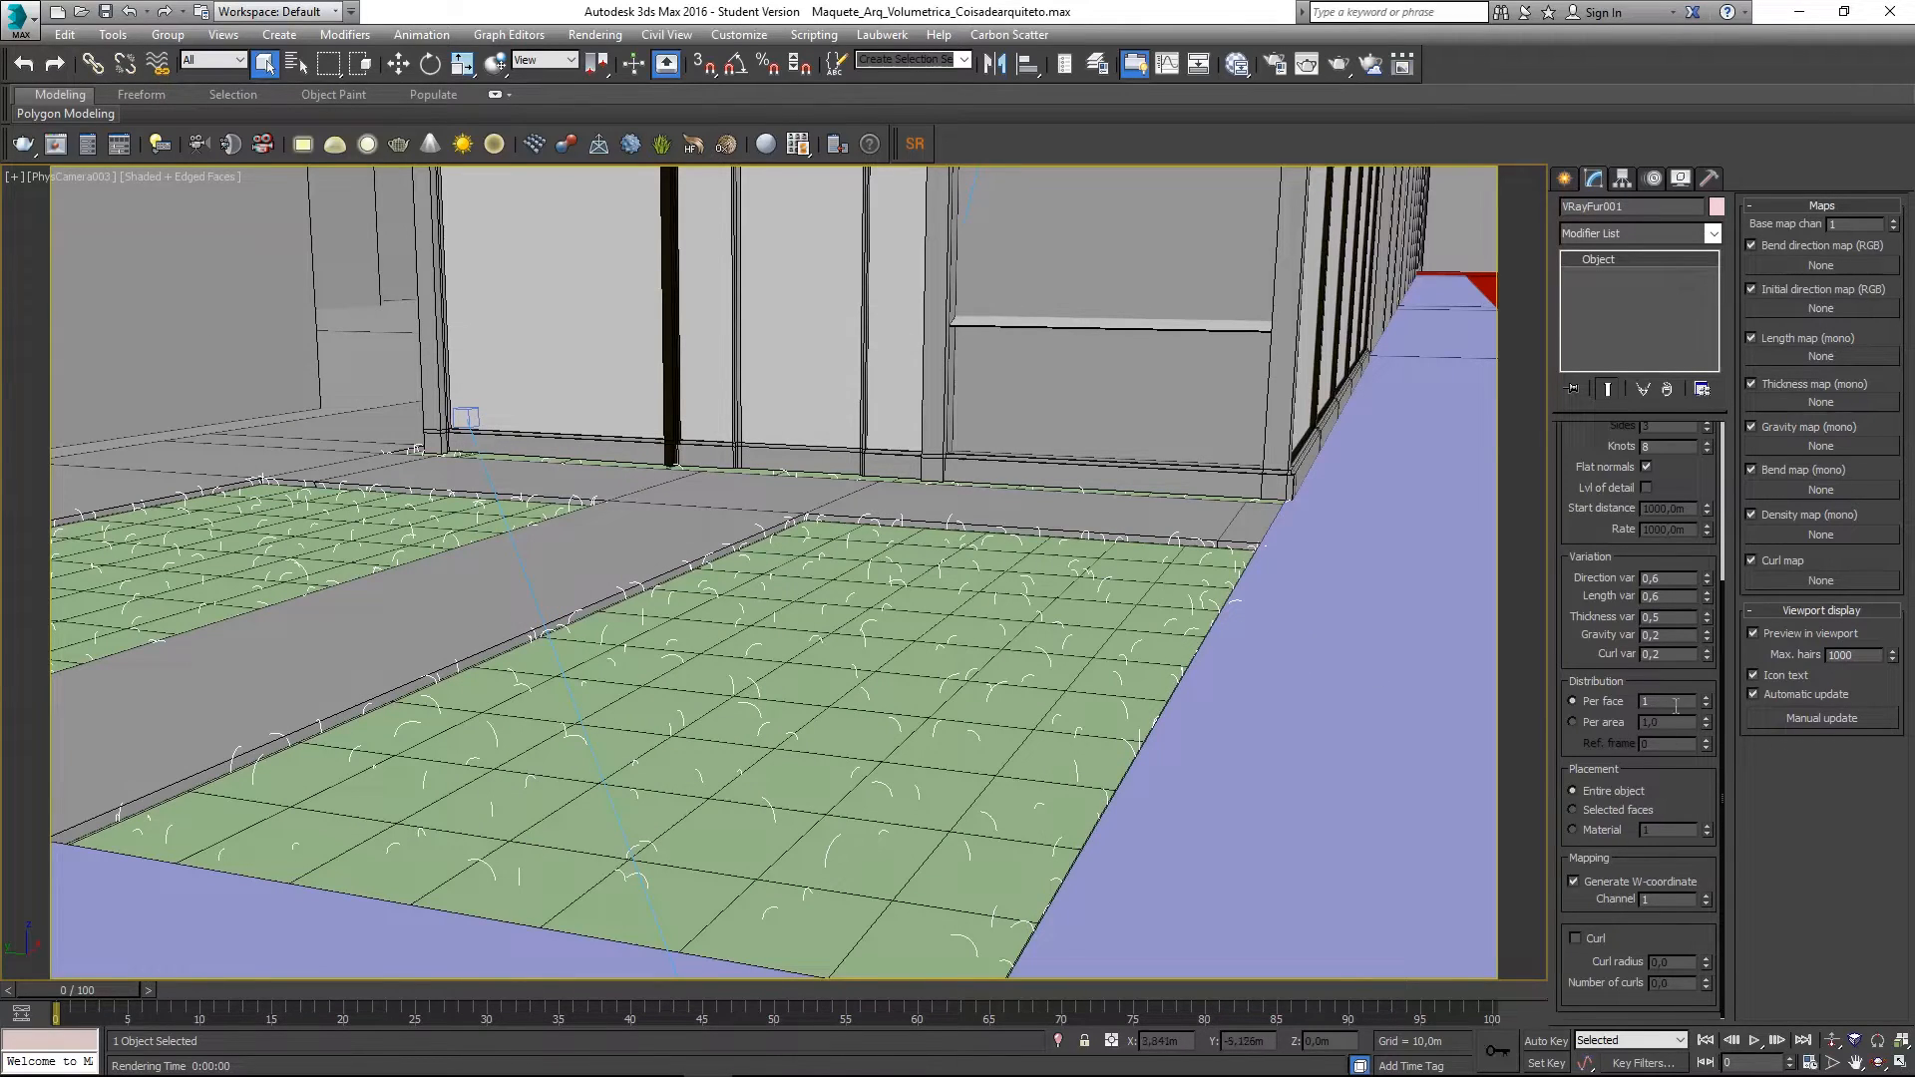
left_click(1608, 724)
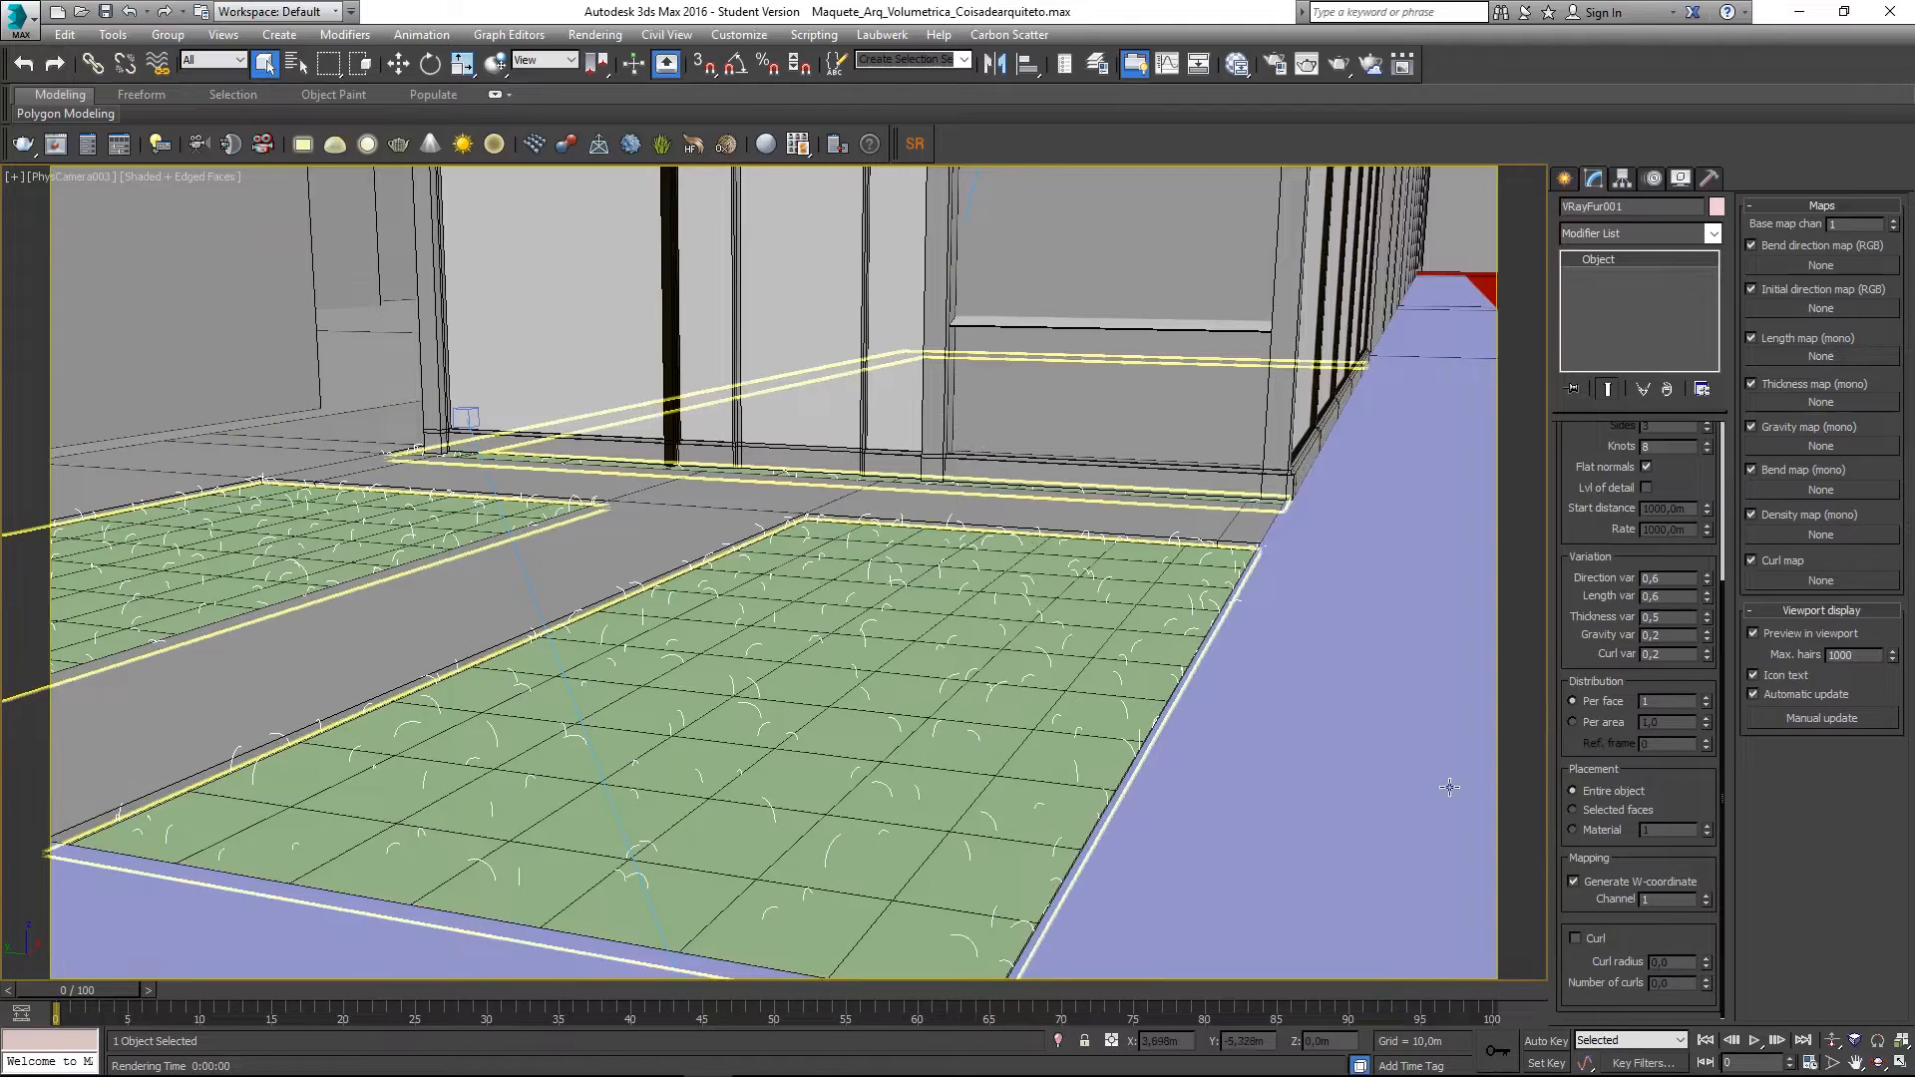
- Set 10 hairs per face, after trying 5, and render the denser lawn
double_click(1649, 703)
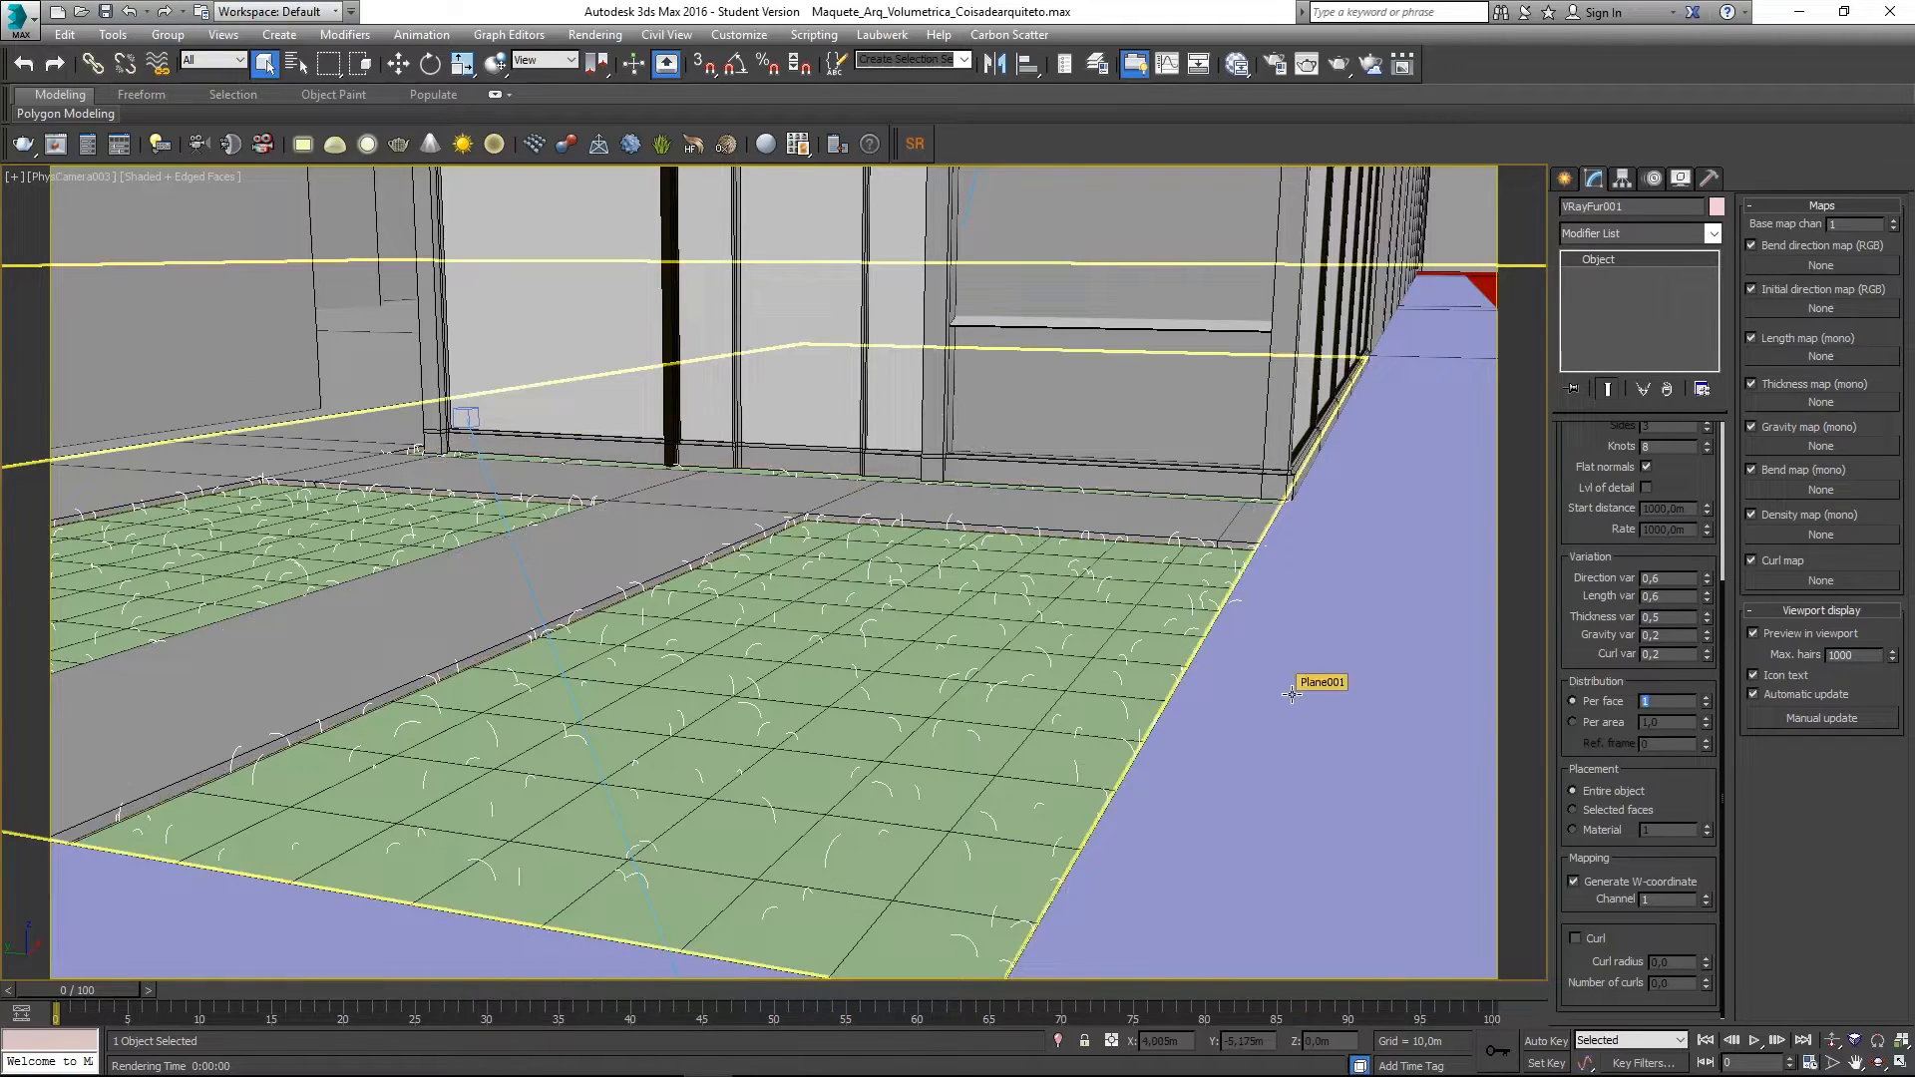
type("5")
key("Return")
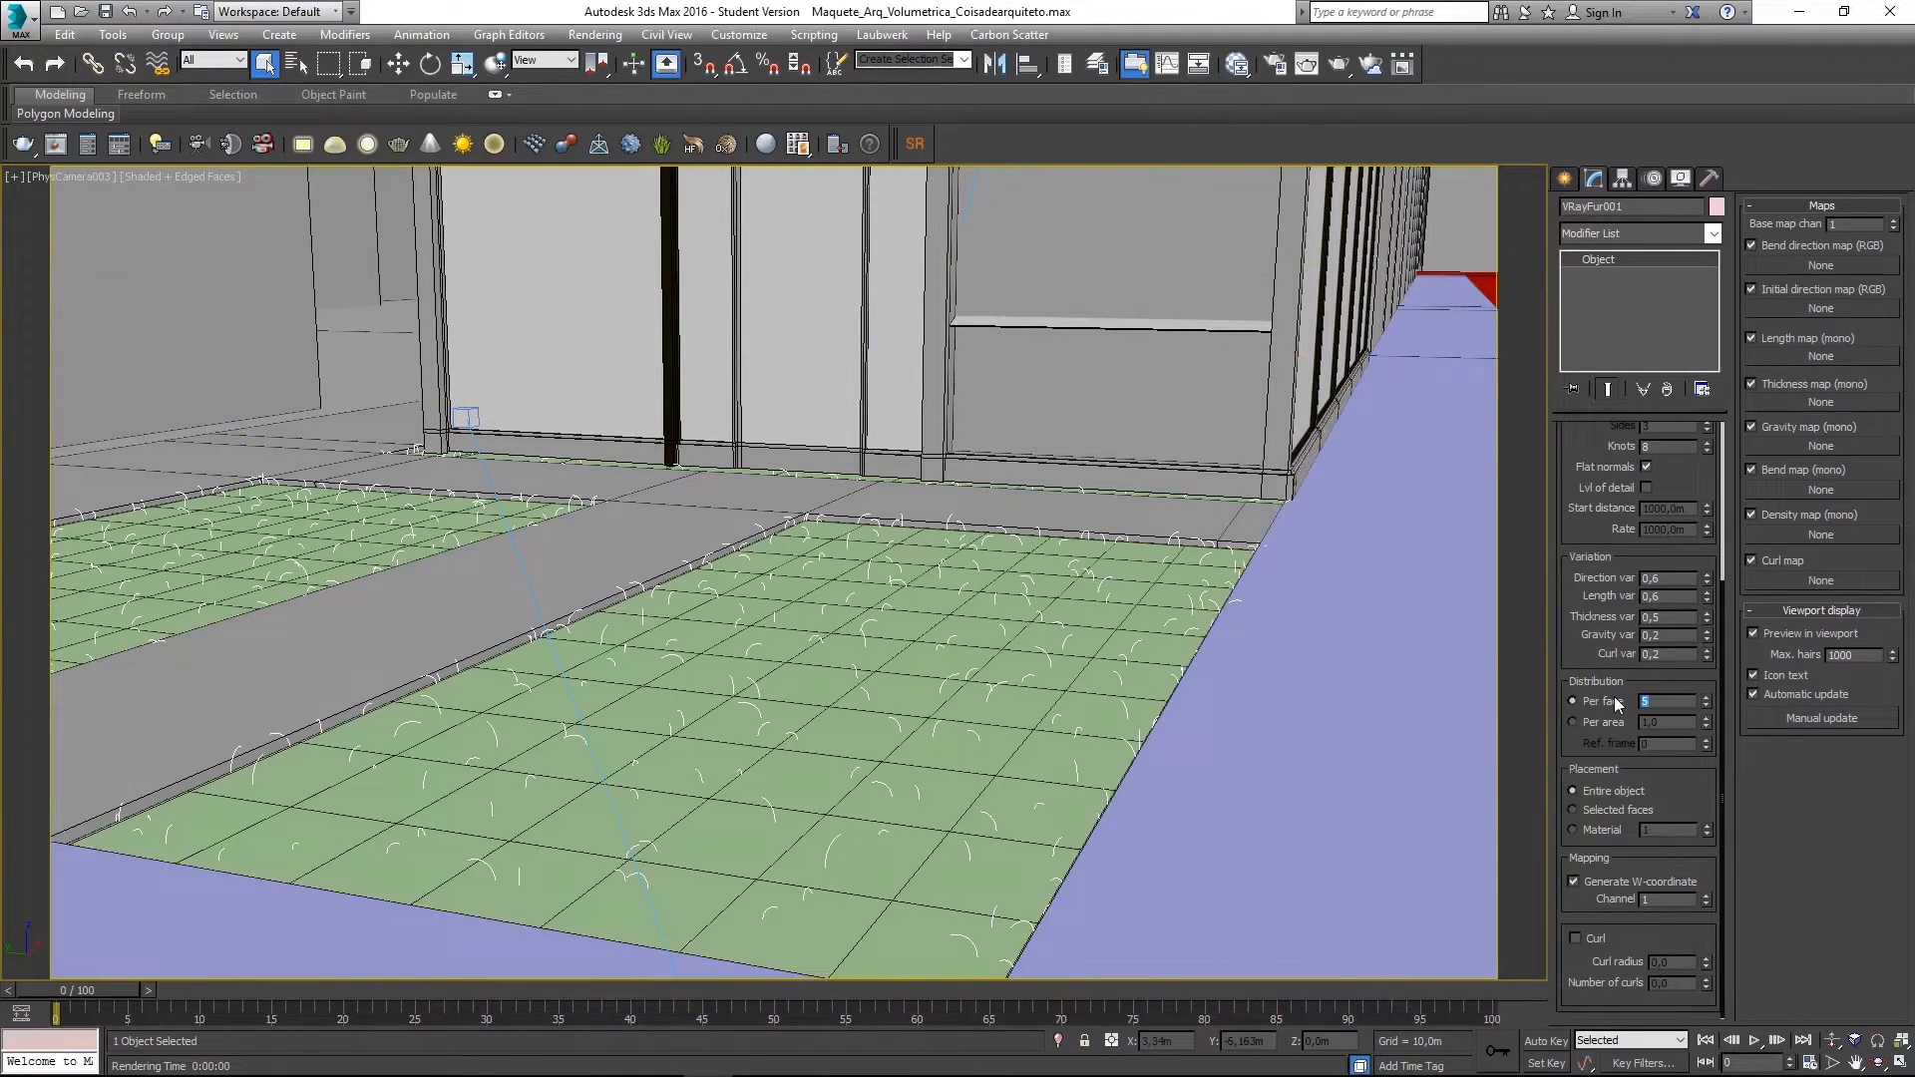
type("10")
key("Return")
left_click(1328, 66)
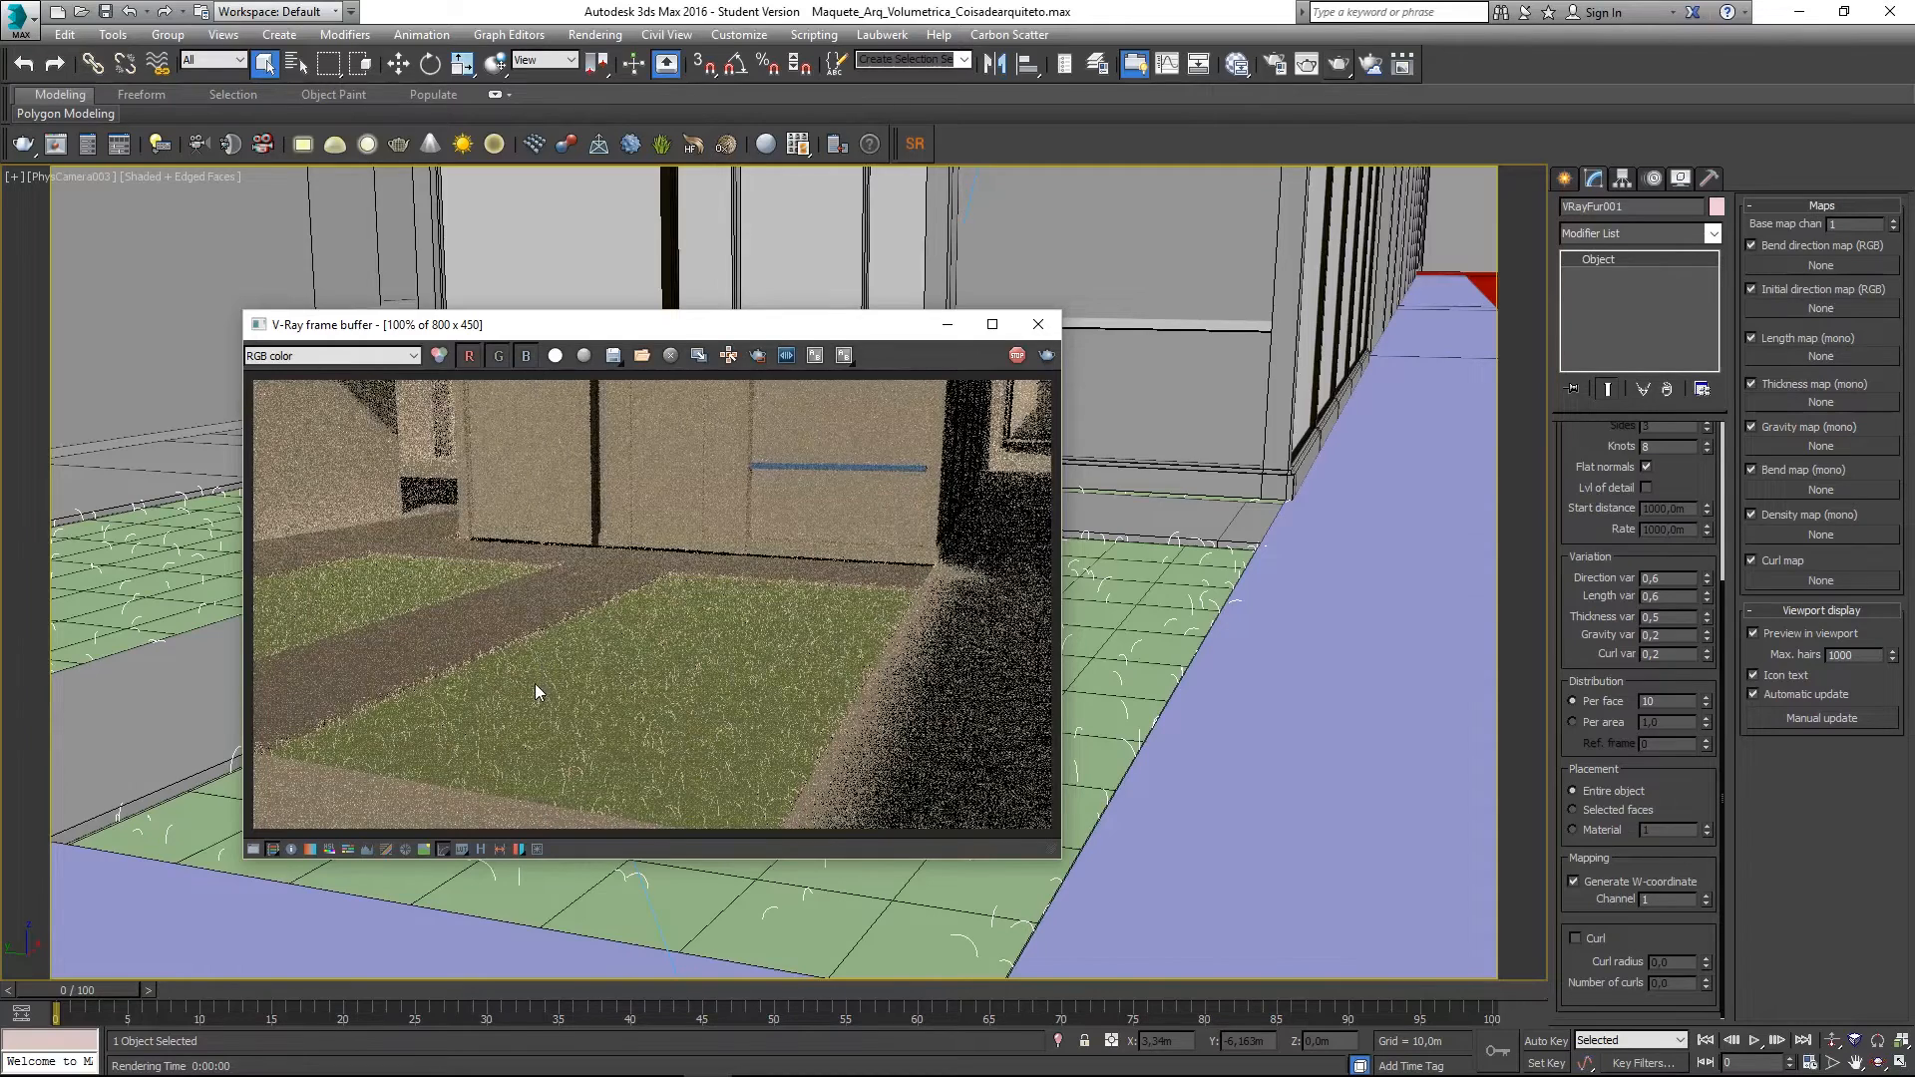
- Close the render and isolate the green lawn ground object Grama_Lote_Pincipal
left_click(1038, 324)
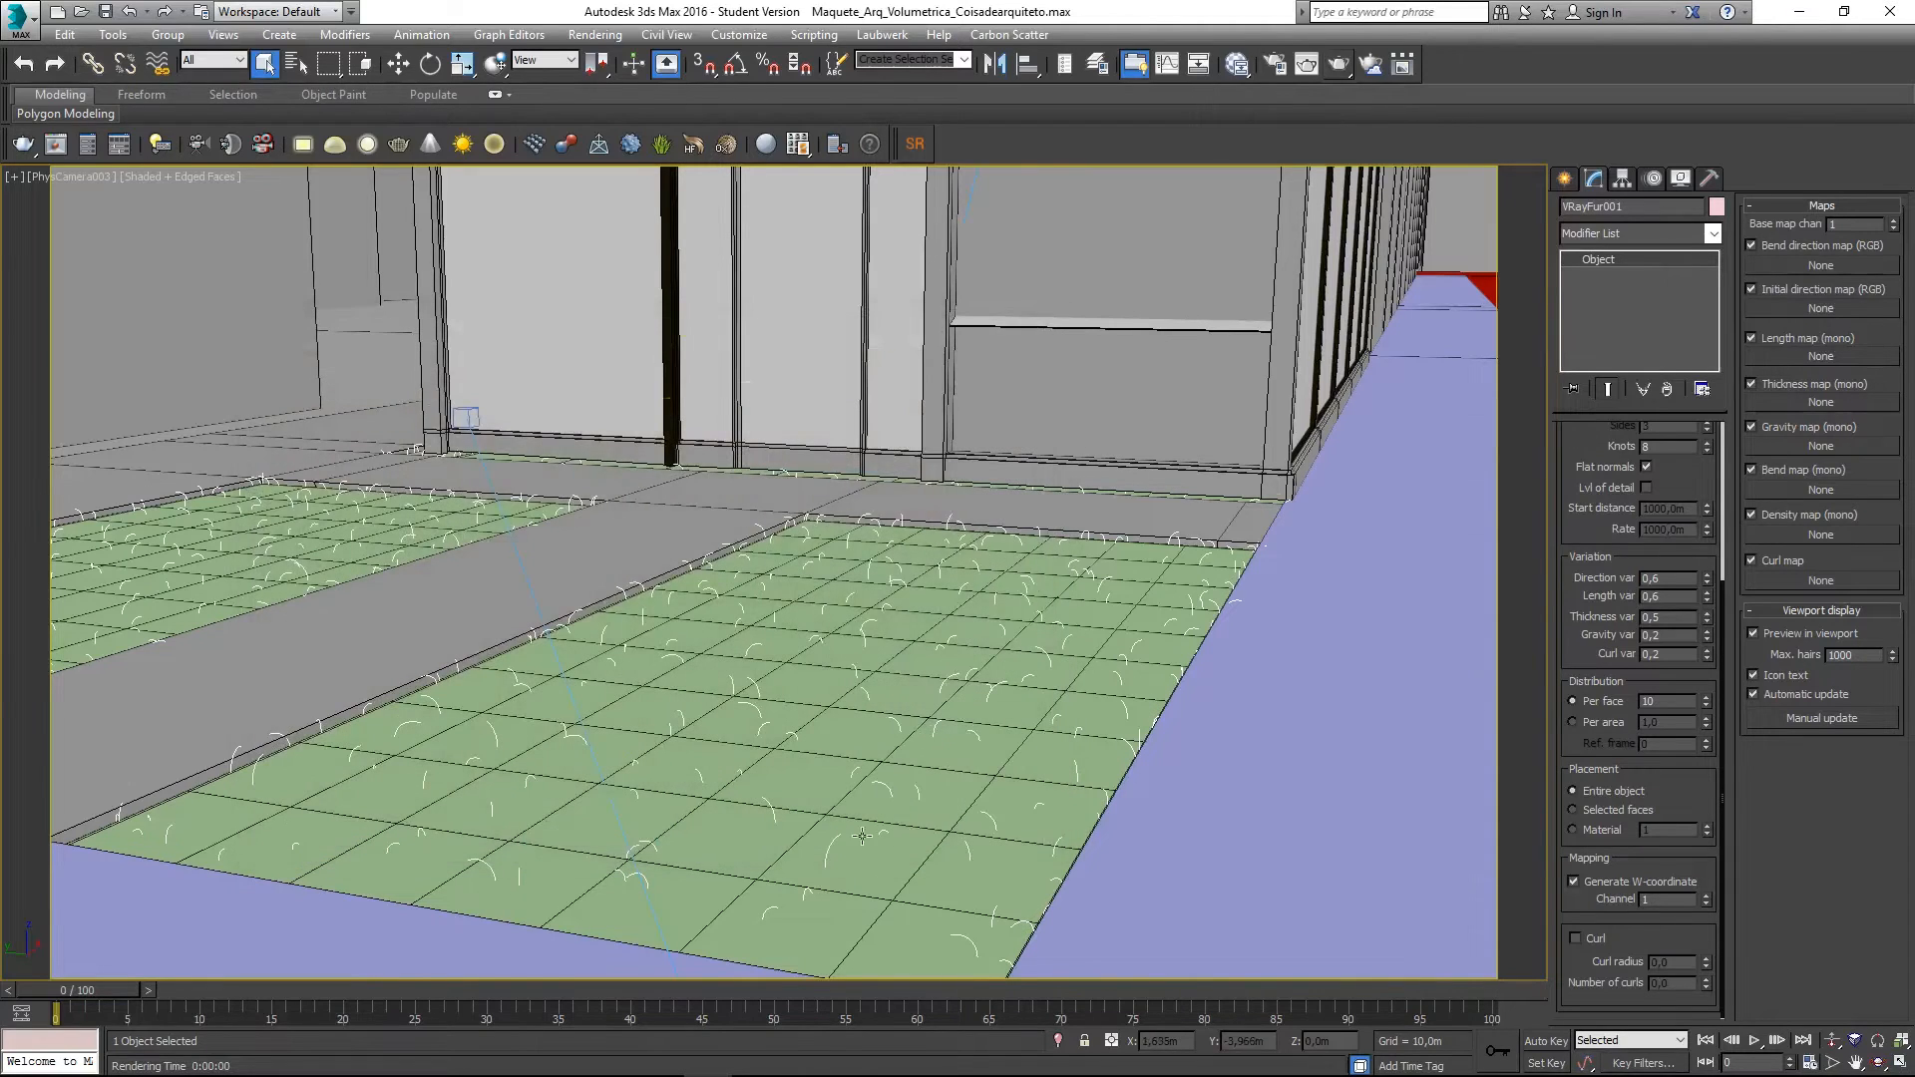
left_click(823, 780)
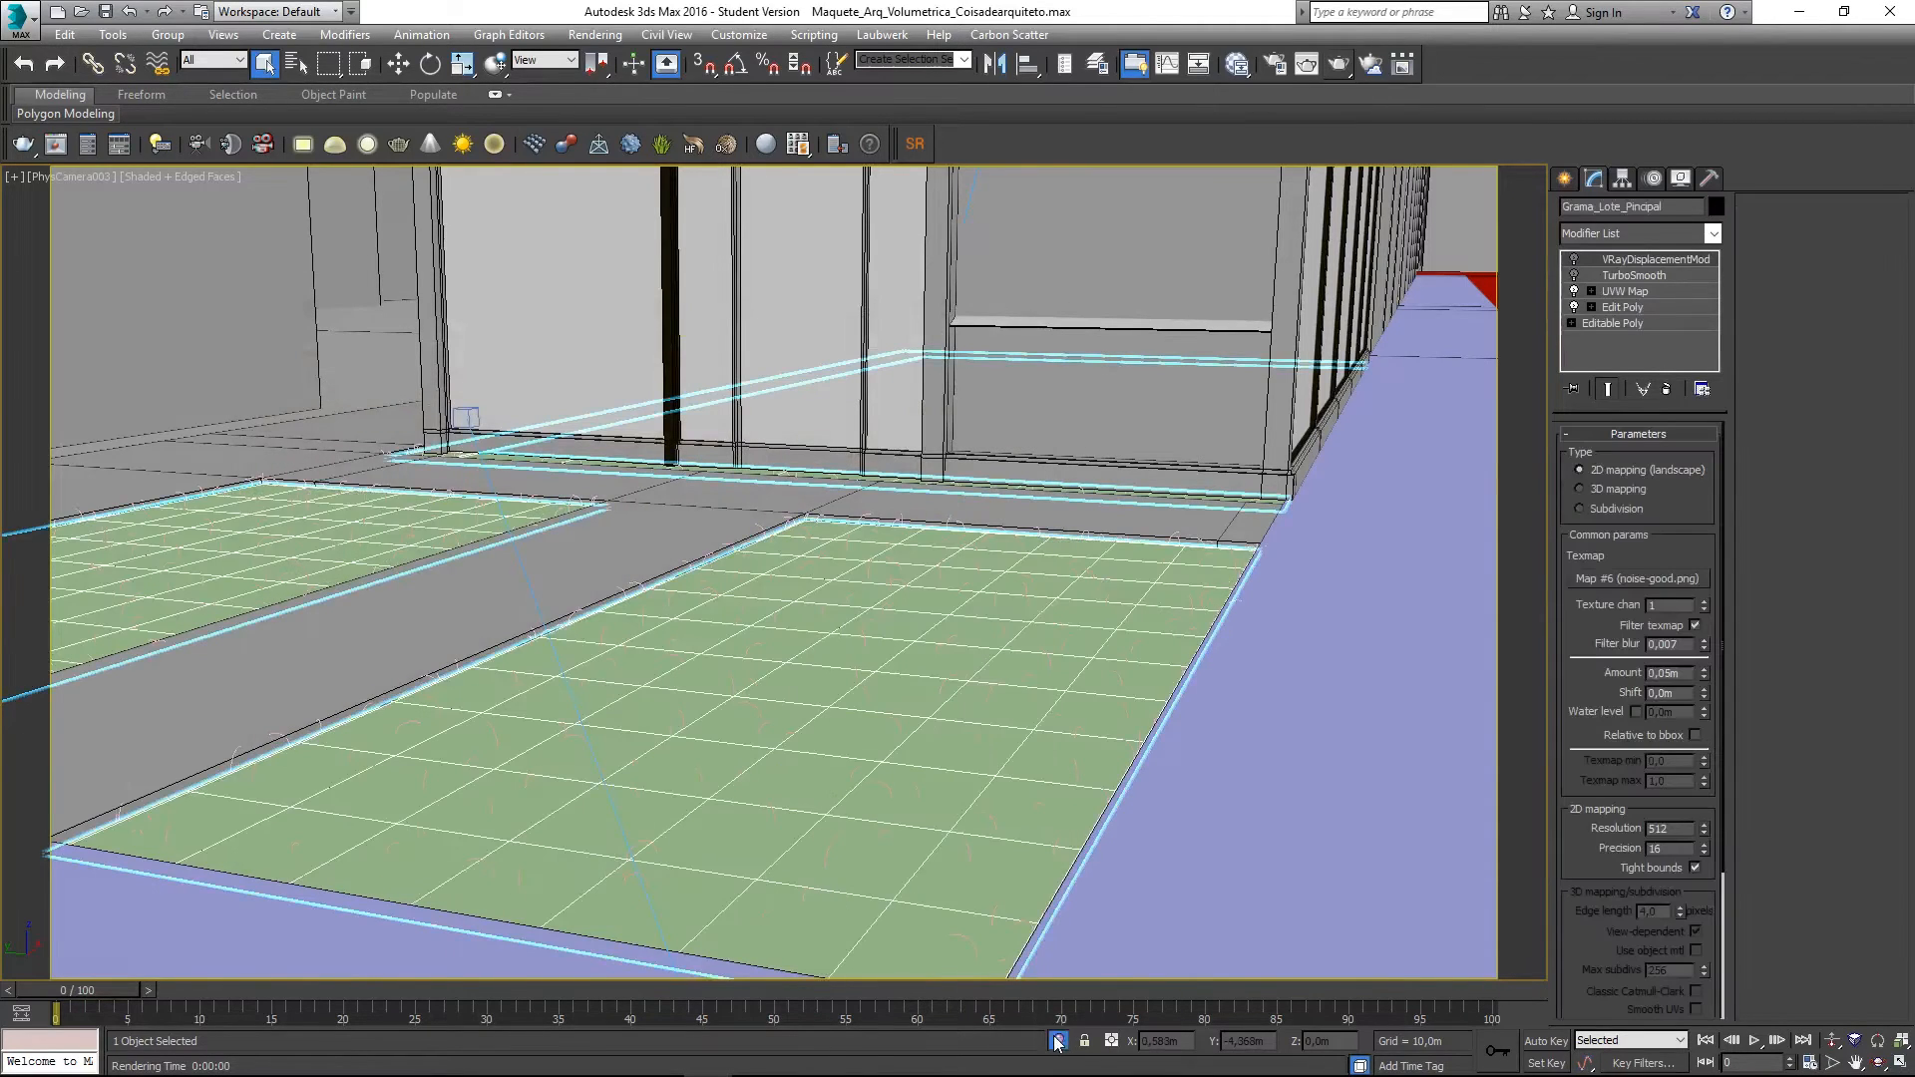
left_click(1058, 1040)
middle_click_drag(907, 469, 859, 674)
- Switch to a perspective view and zoom in over the lawn floors
key("p")
scroll(516, 807, "up", 5)
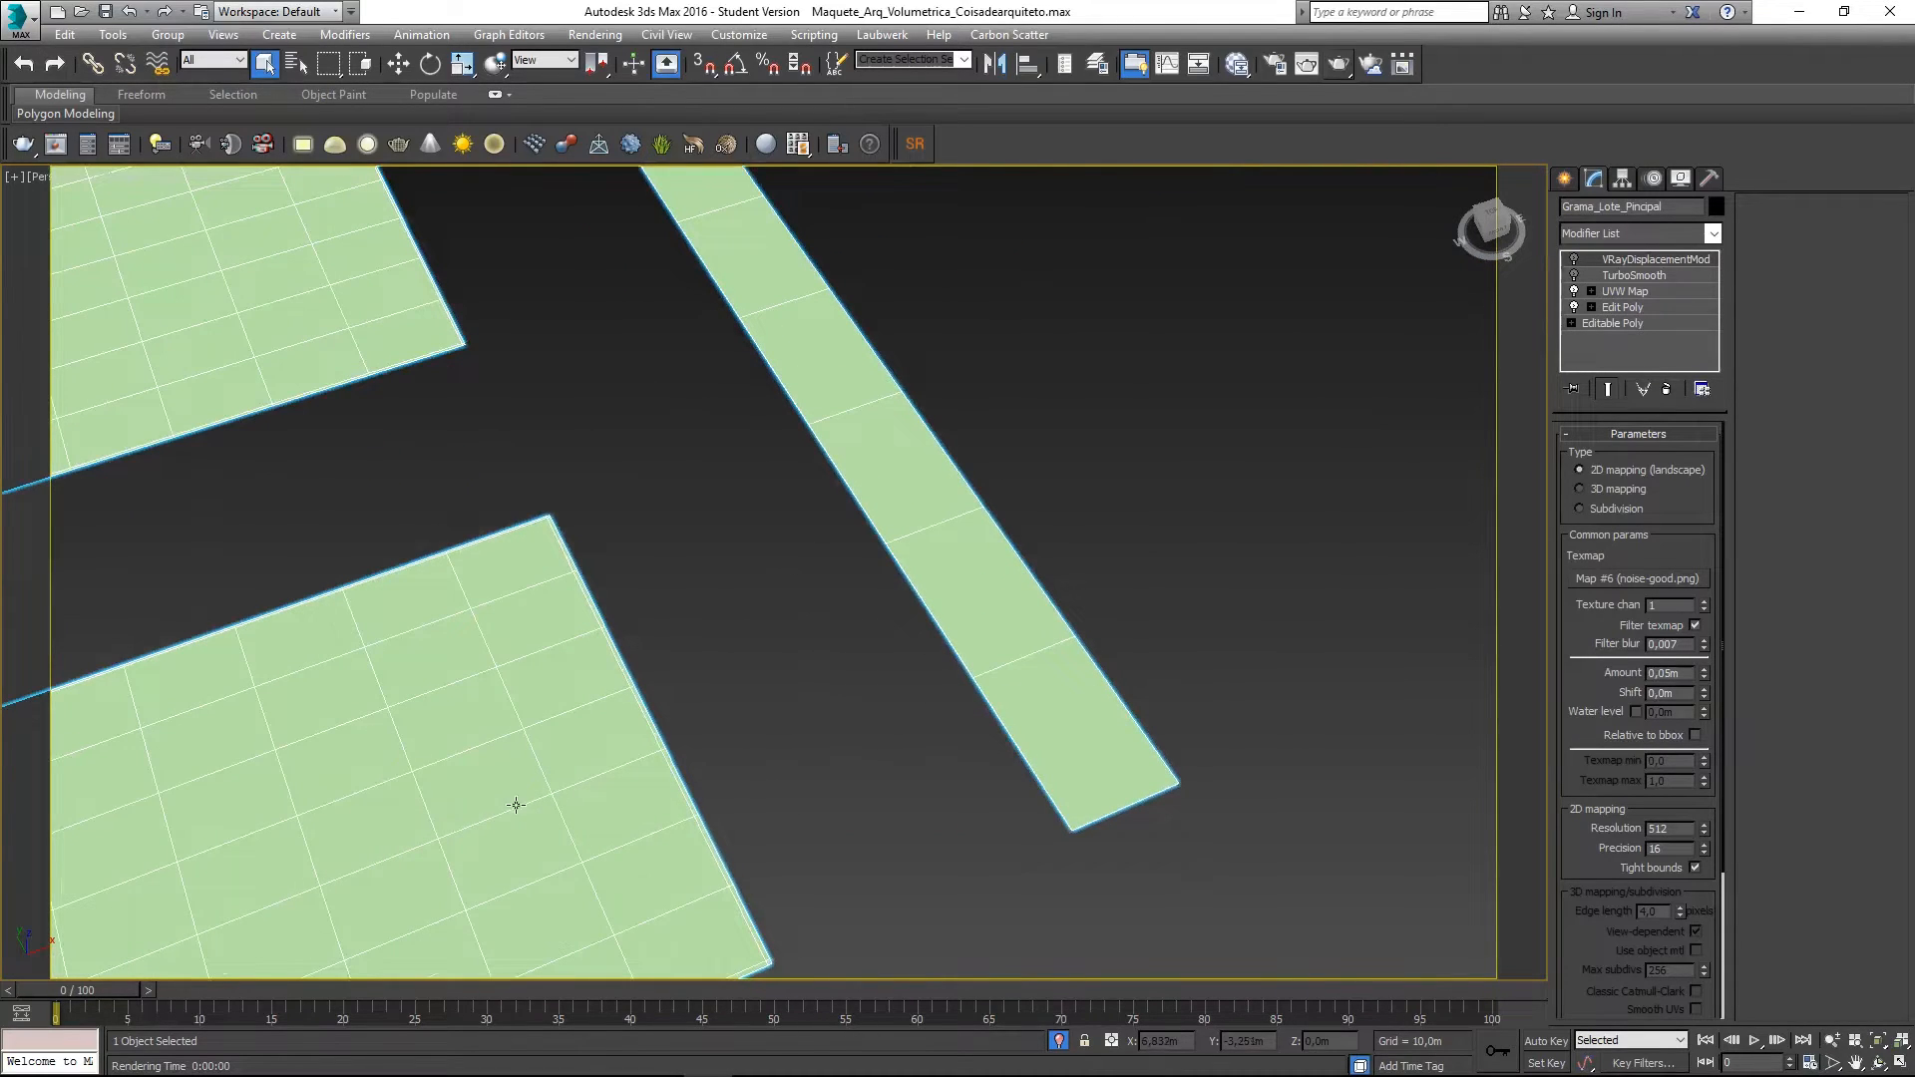
scroll(748, 841, "up", 4)
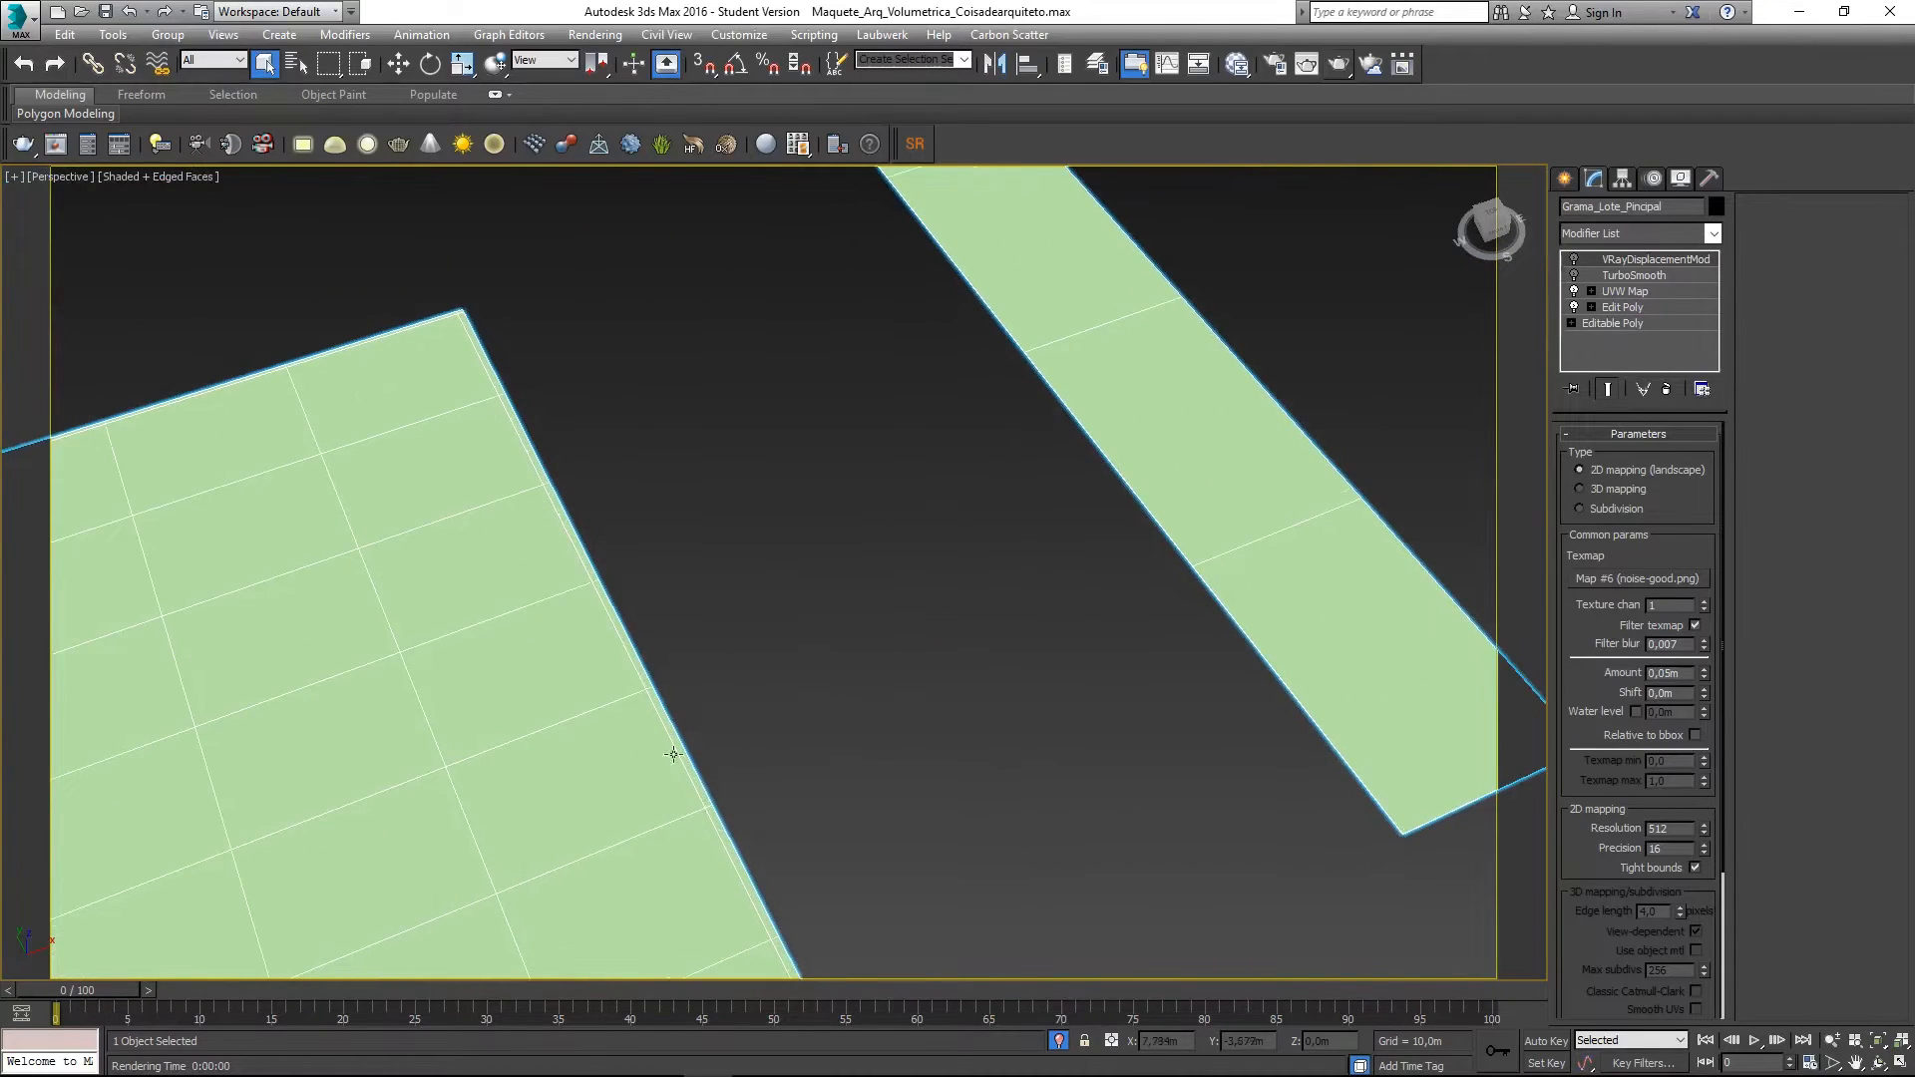
middle_click_drag(748, 625, 765, 642)
scroll(218, 371, "up", 3)
middle_click_drag(248, 513, 266, 529)
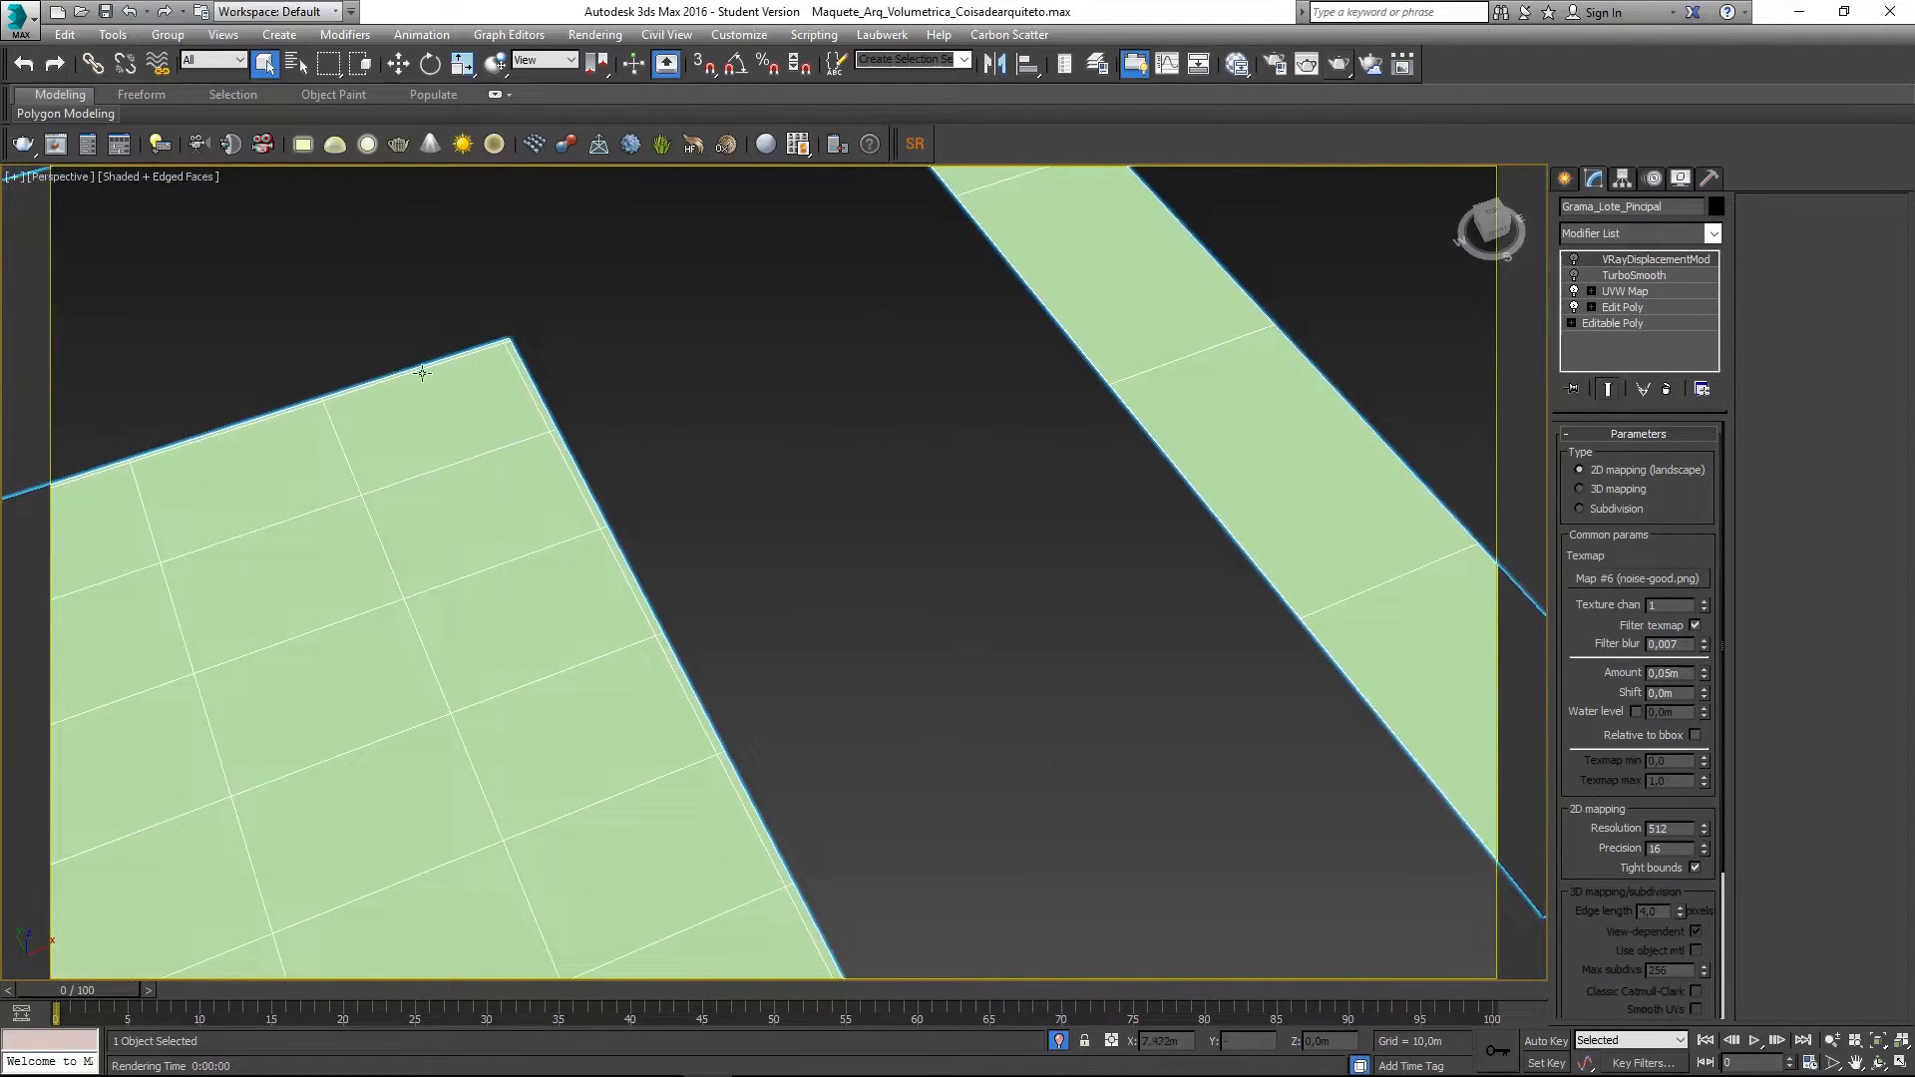
- Reopen the last render for comparison, close it, and deselect the lawn ground
left_click(56, 144)
scroll(392, 697, "up", 5)
scroll(416, 688, "down", 5)
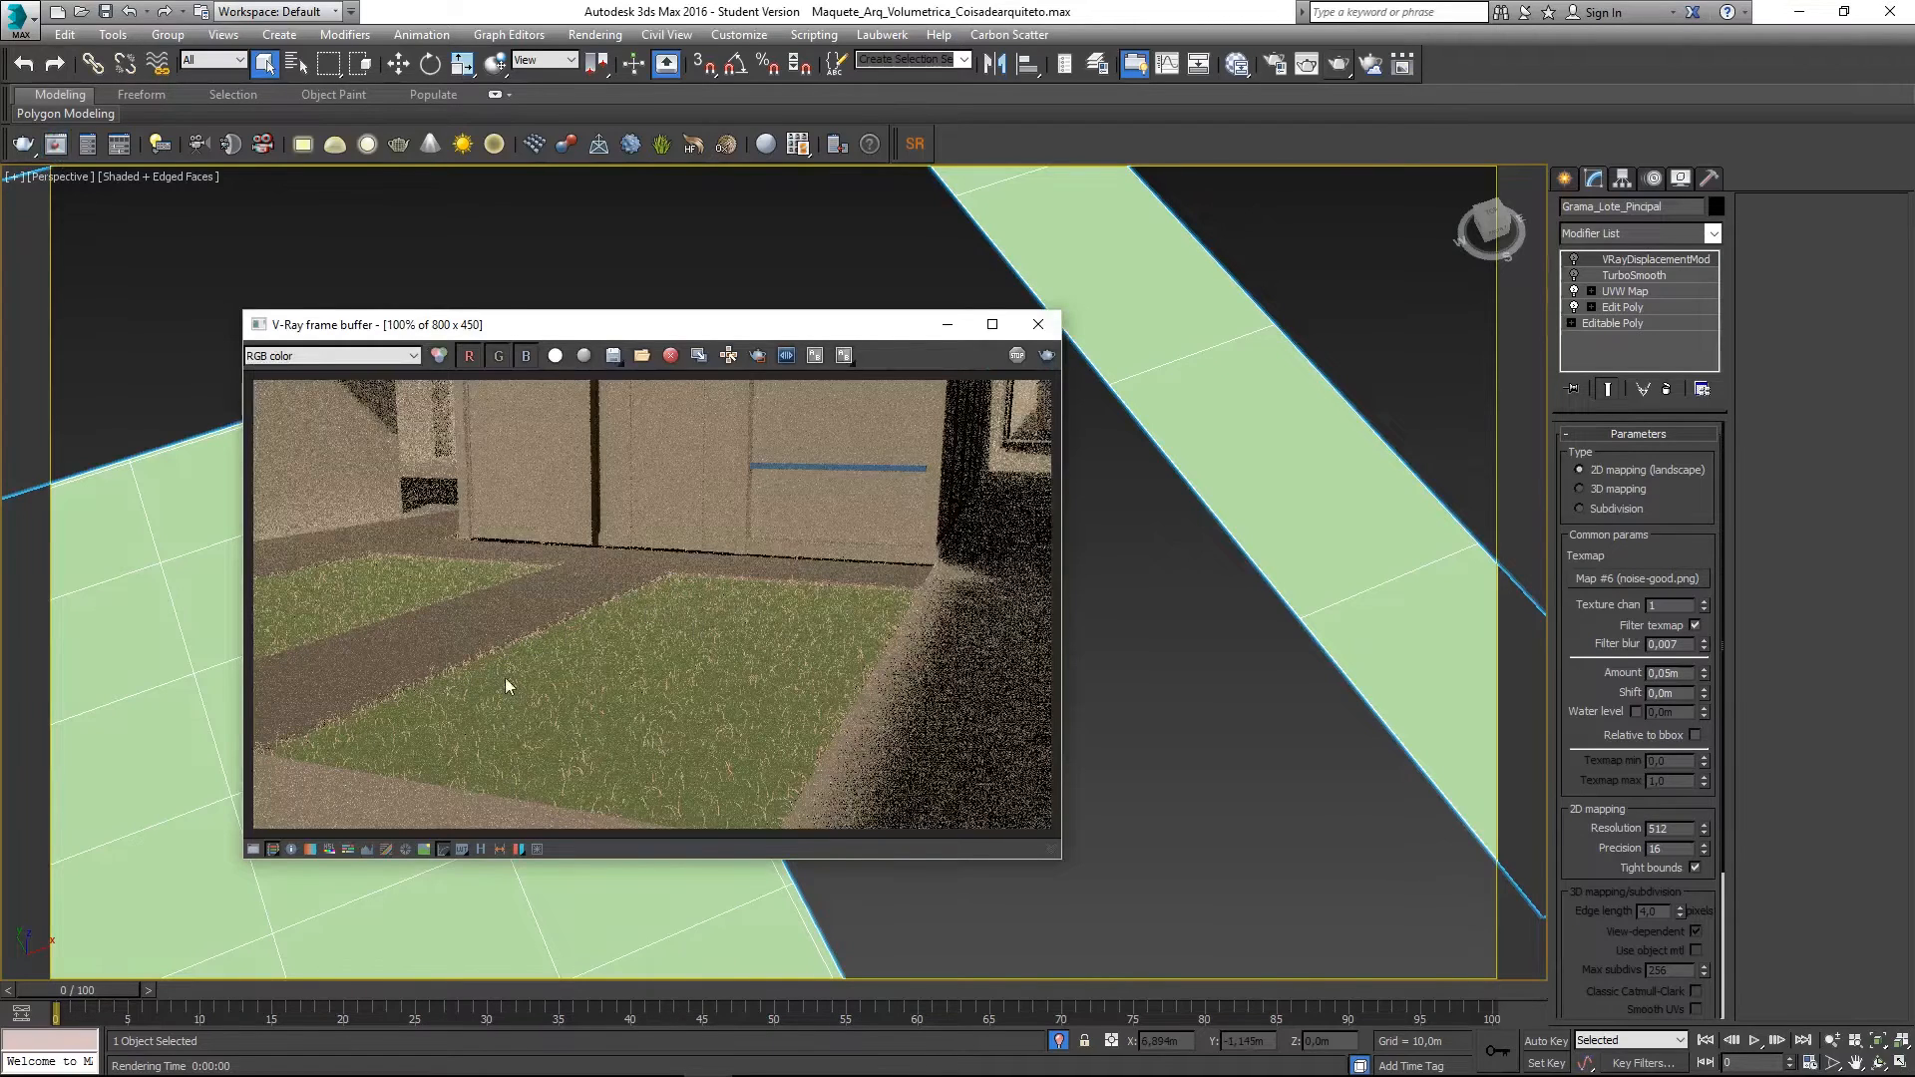
left_click(1038, 324)
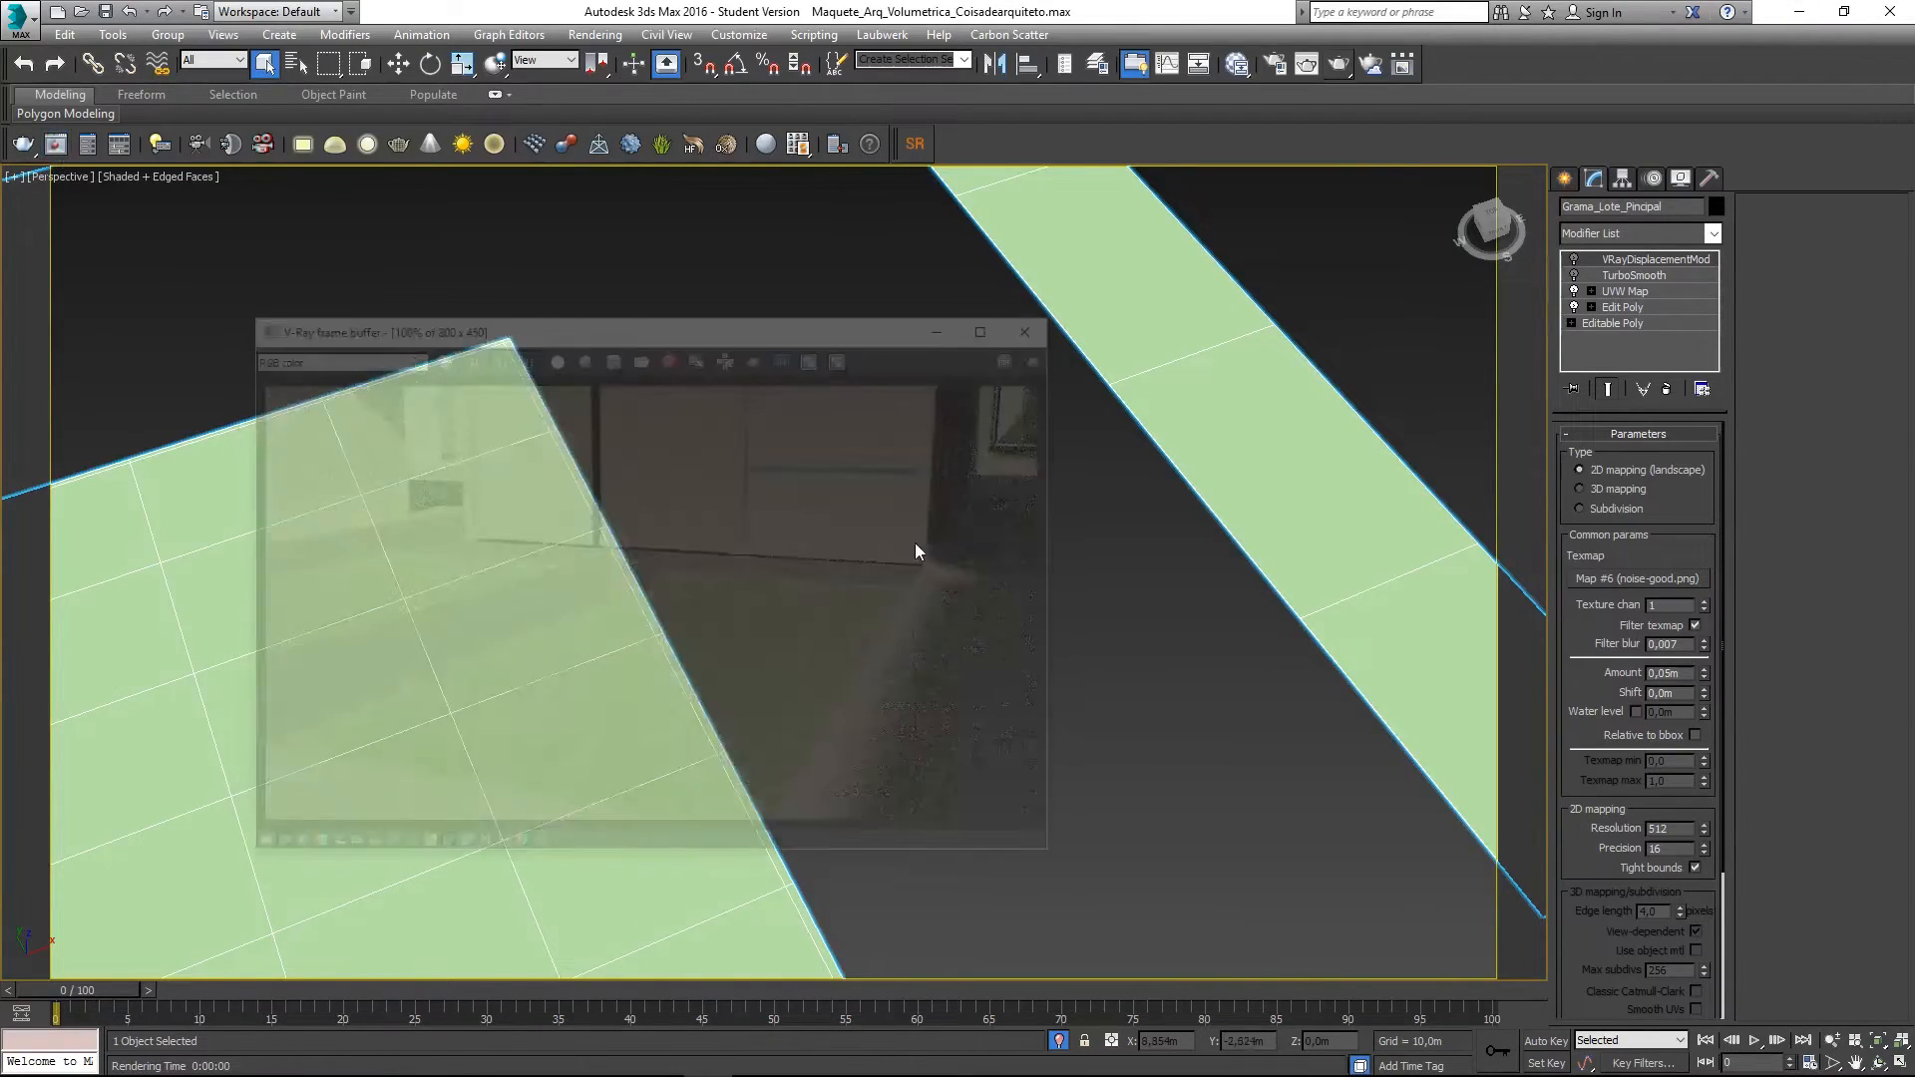
left_click(803, 669)
scroll(581, 710, "down", 8)
scroll(582, 709, "up", 6)
- View the scene through PhysCamera003 and select the VRayFur001 grass object
key("c")
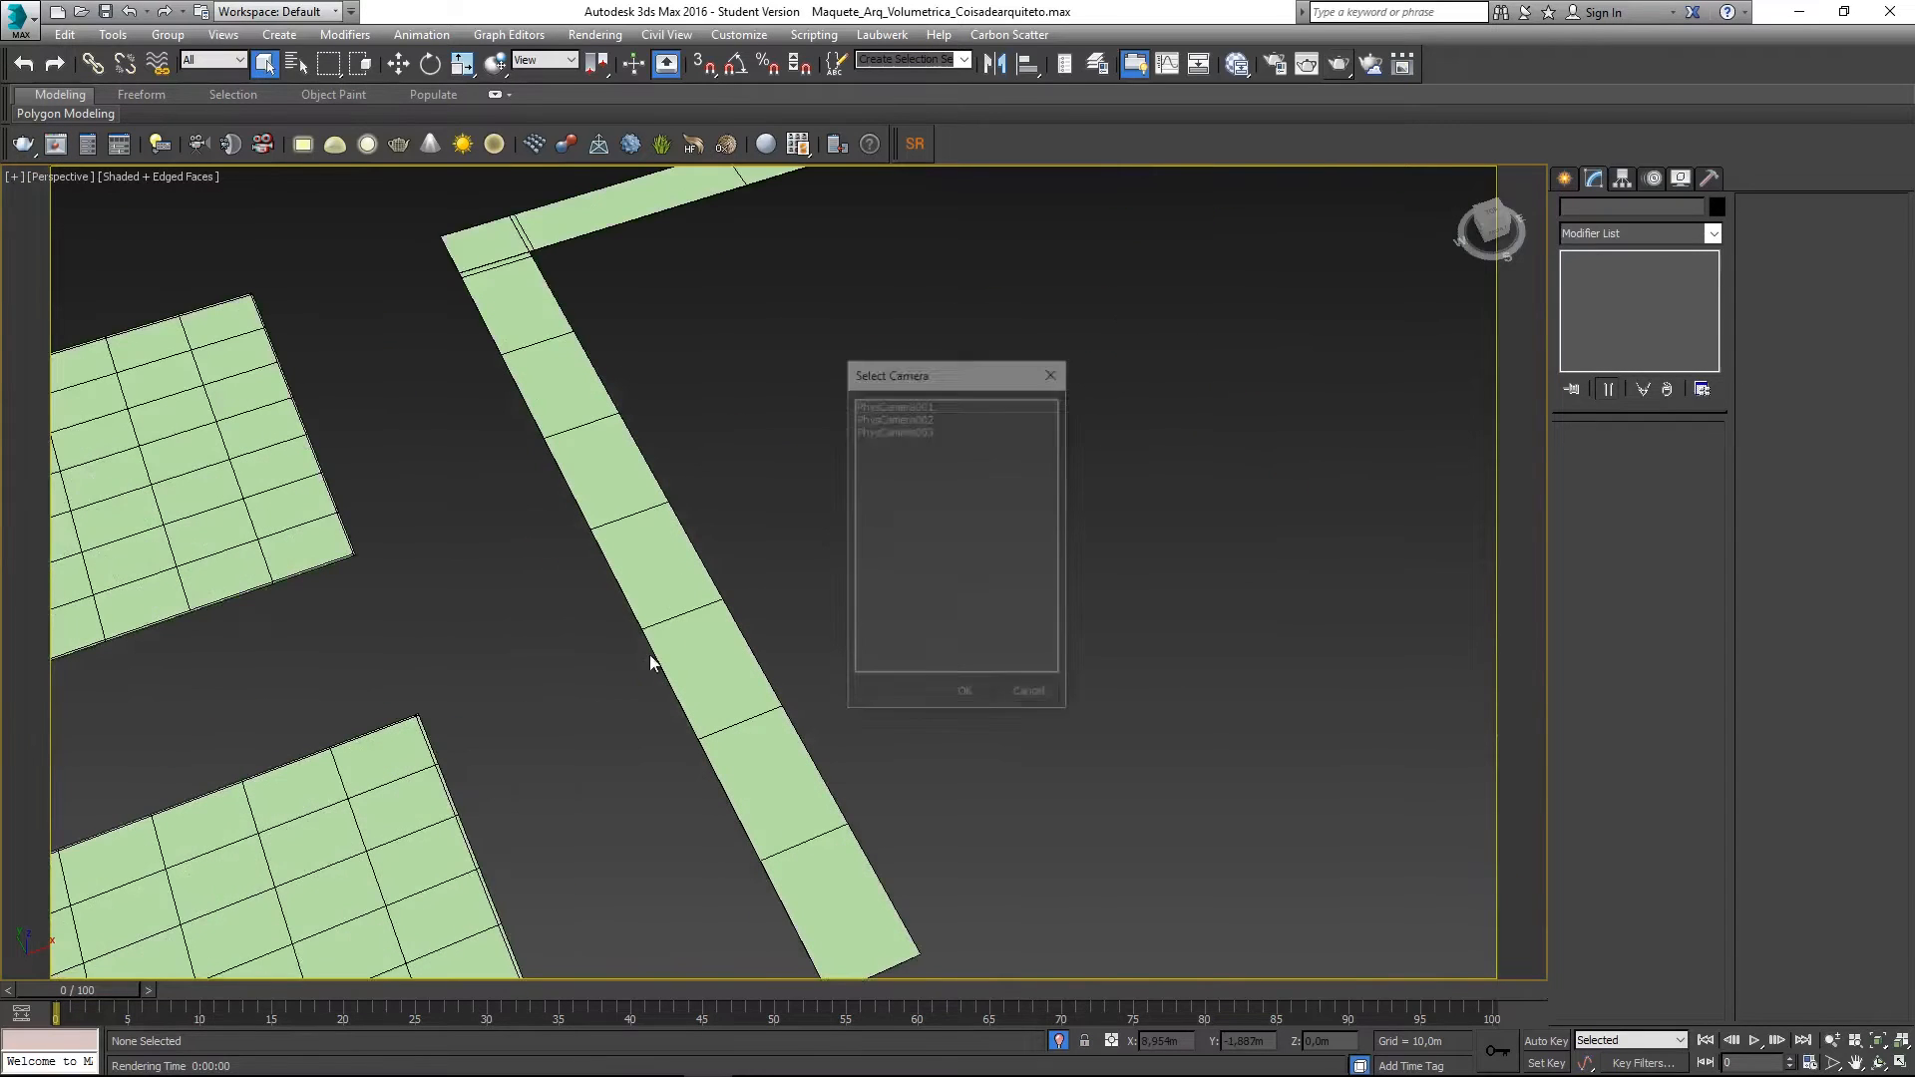
double_click(876, 429)
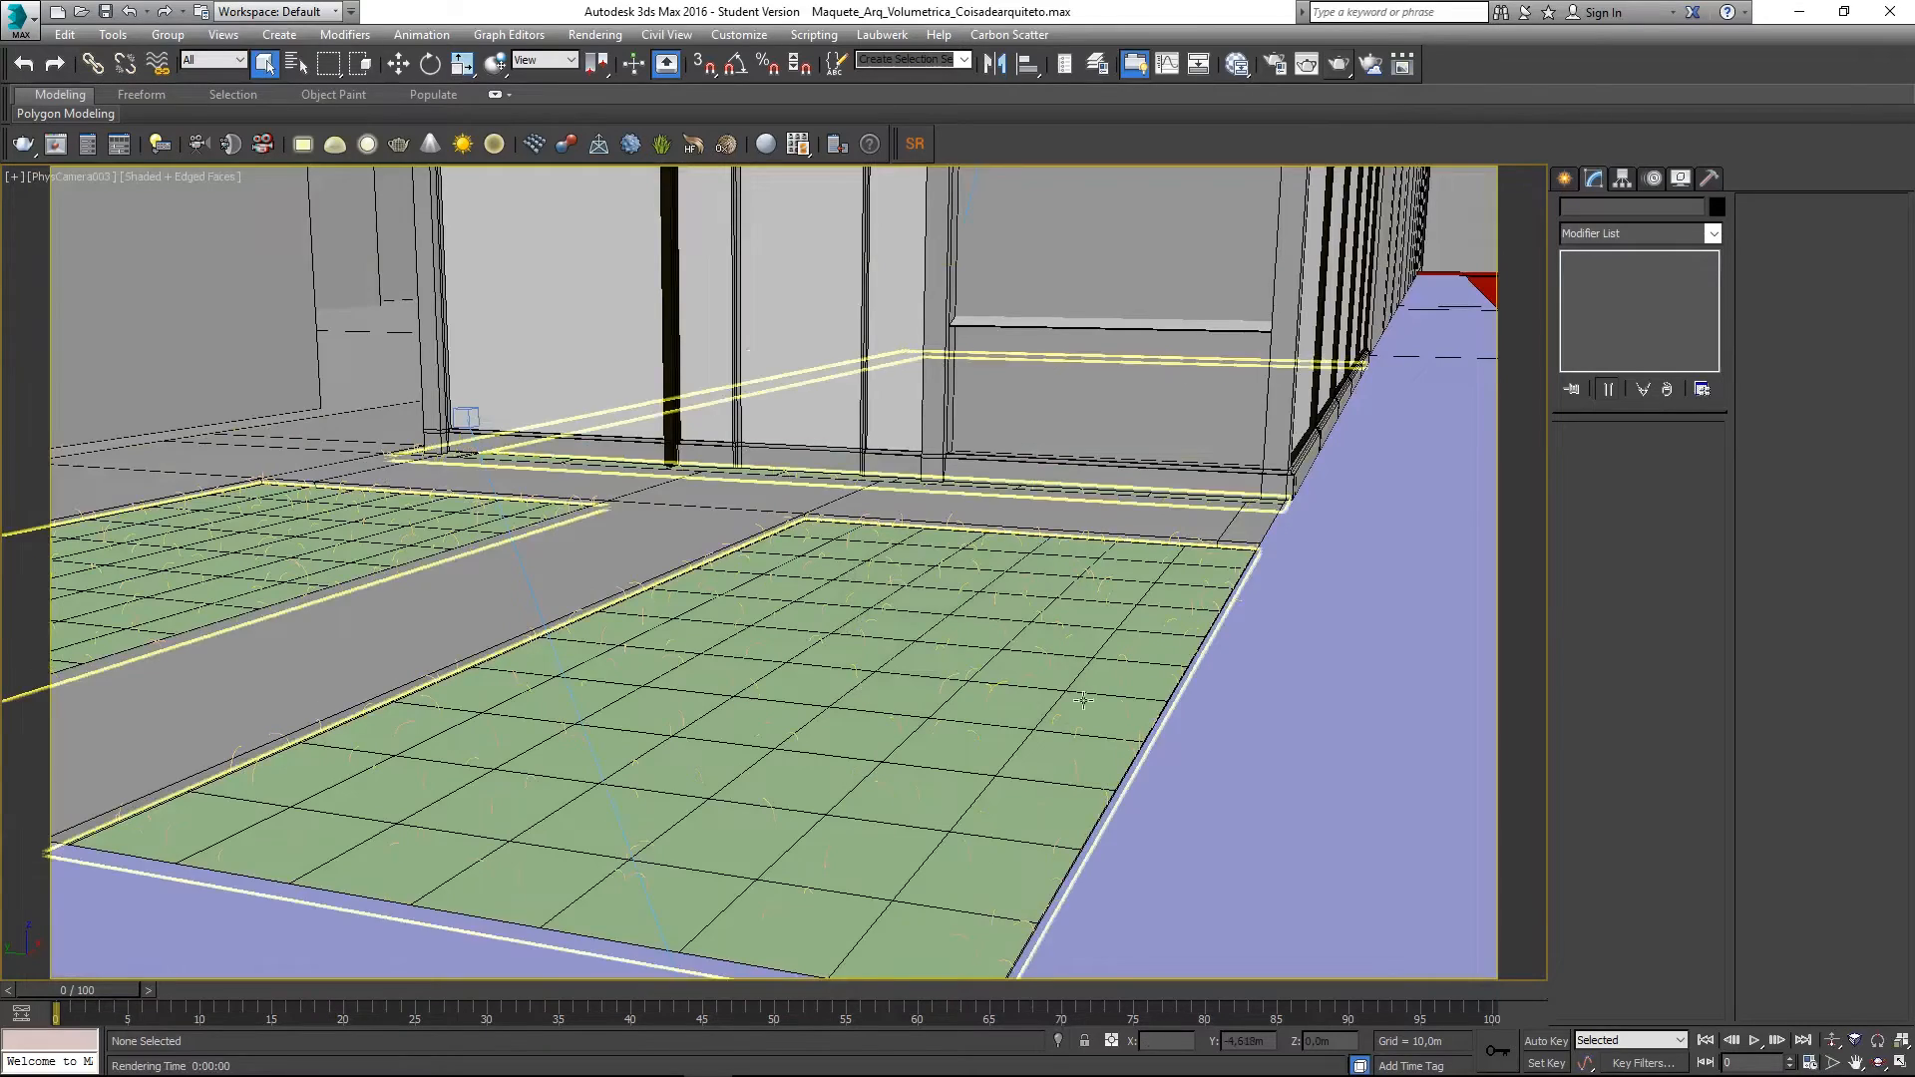
left_click(967, 668)
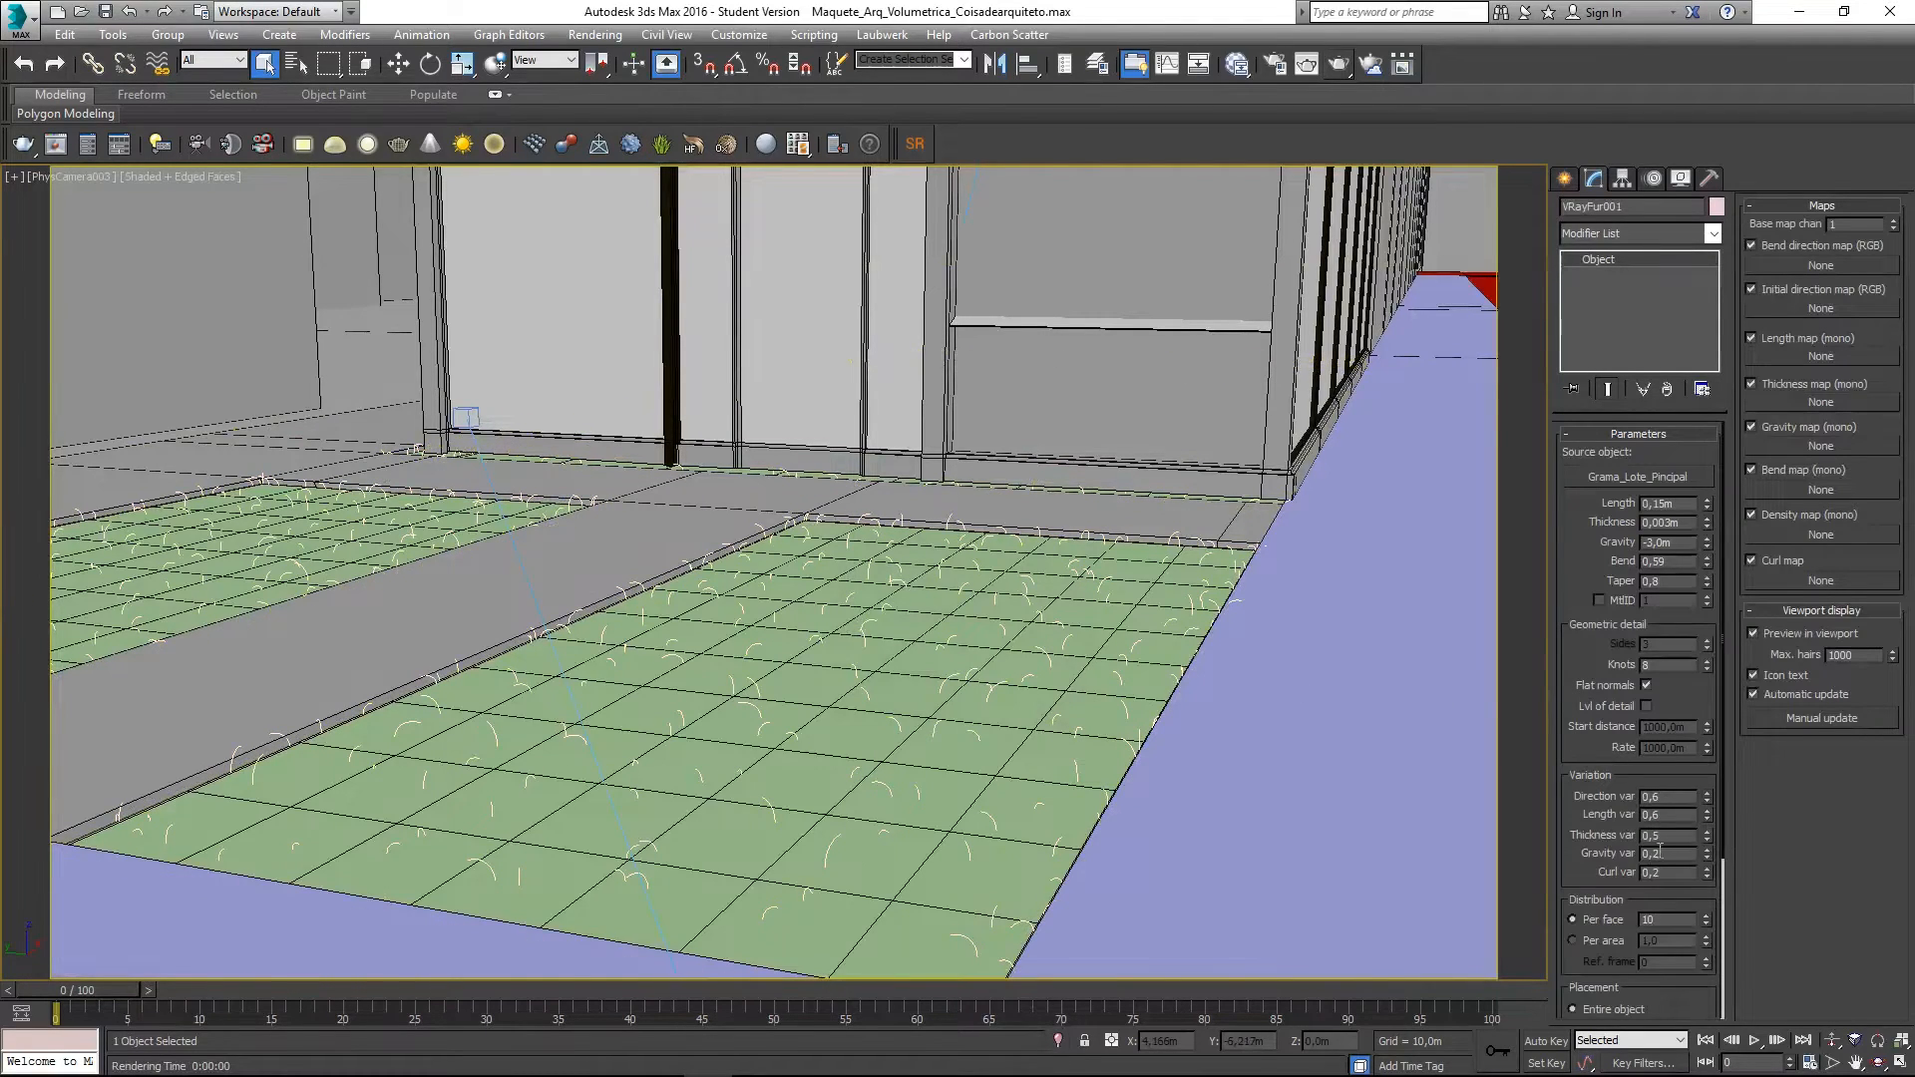
- Switch VRayFur001 to Per area distribution at 5,0 and render
left_click(1596, 941)
type("5")
key("Return")
left_click(1369, 64)
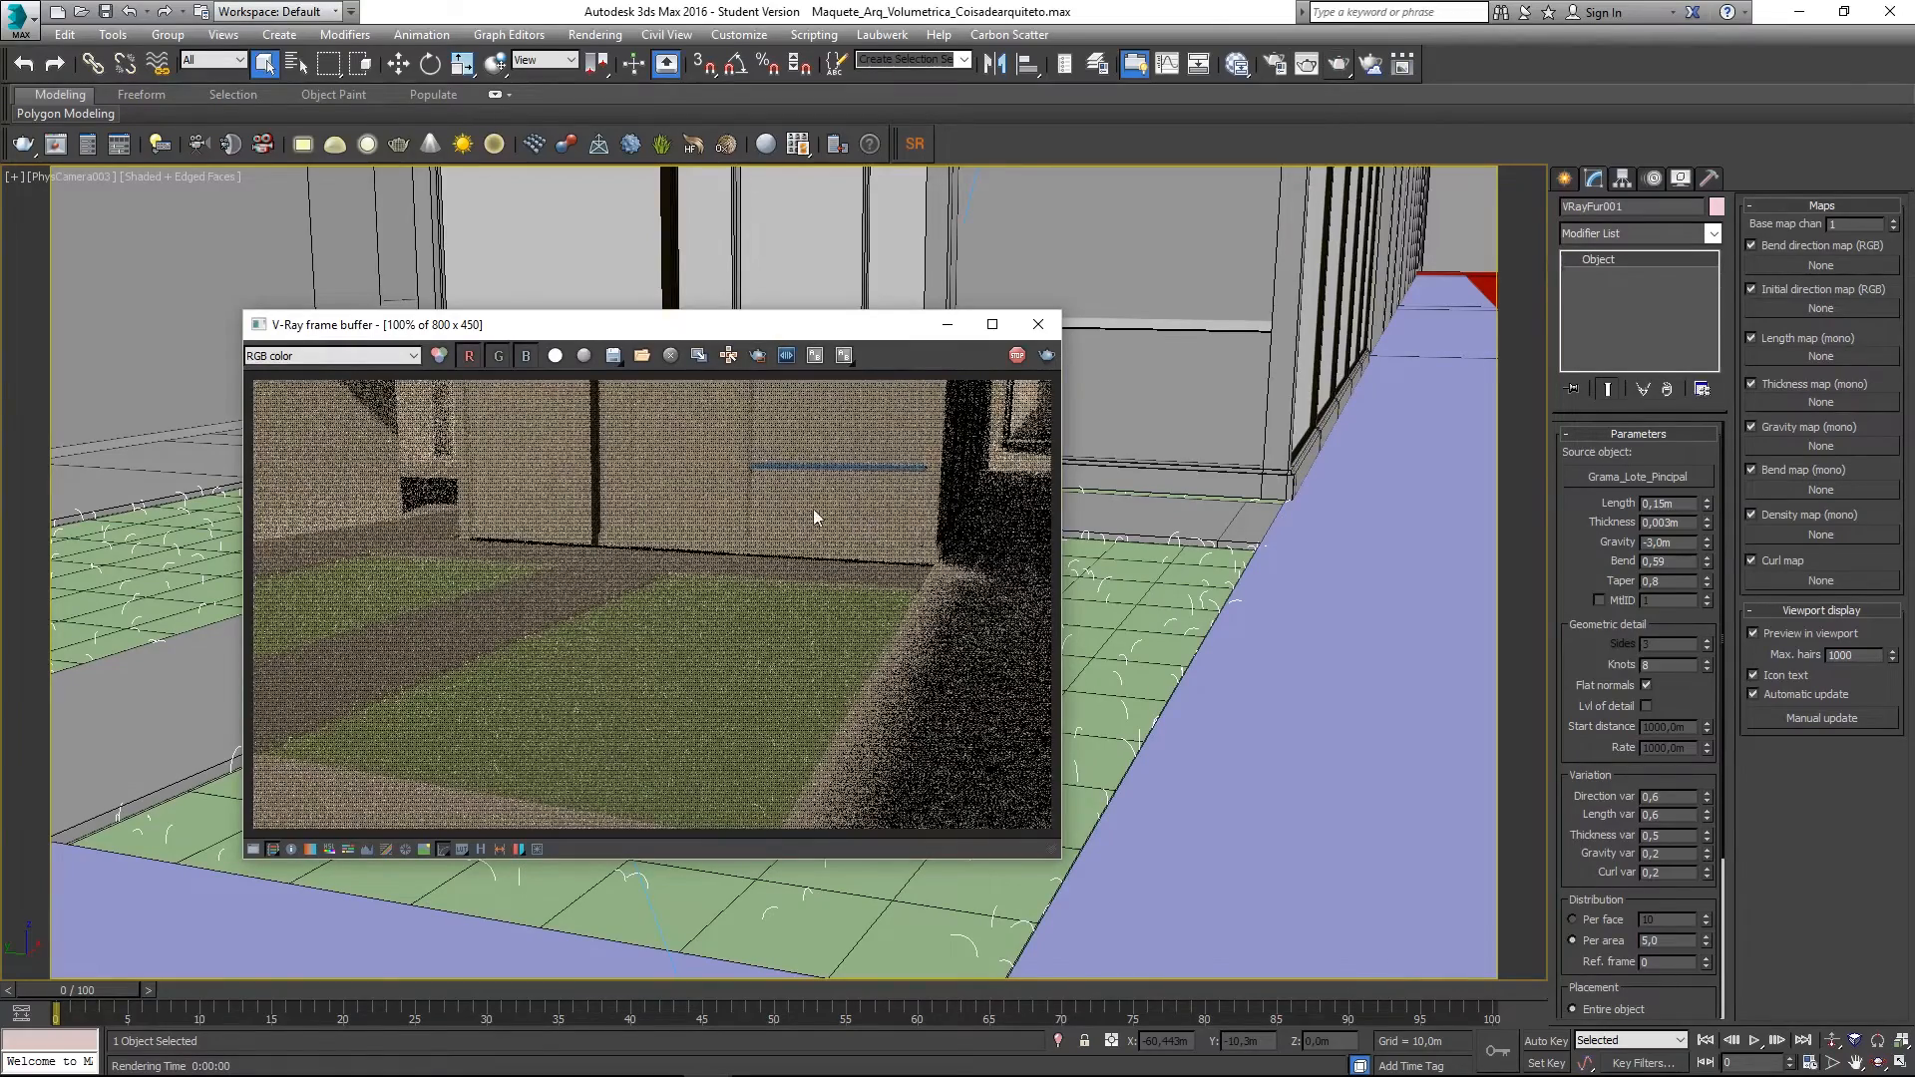
- Stop and close the render, then raise the per-area density to 20,0
left_click(1016, 356)
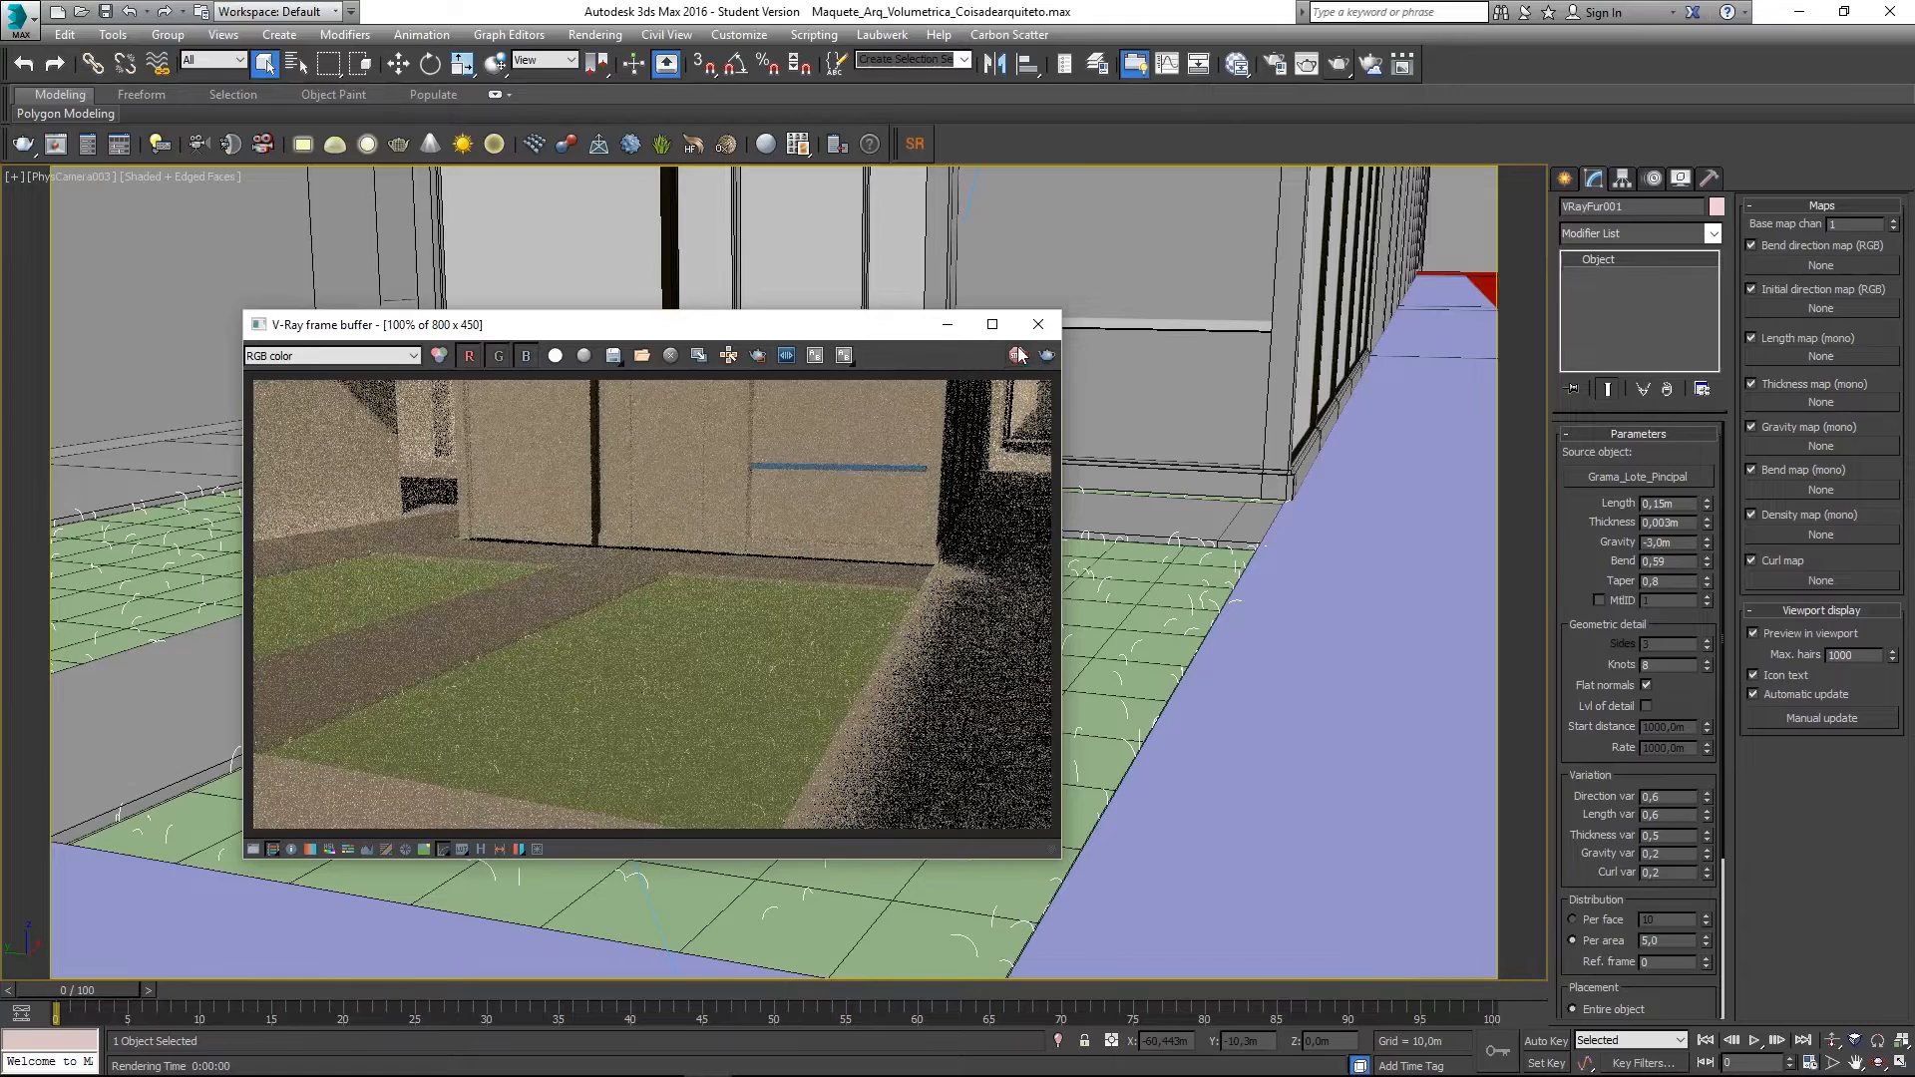
left_click(1038, 324)
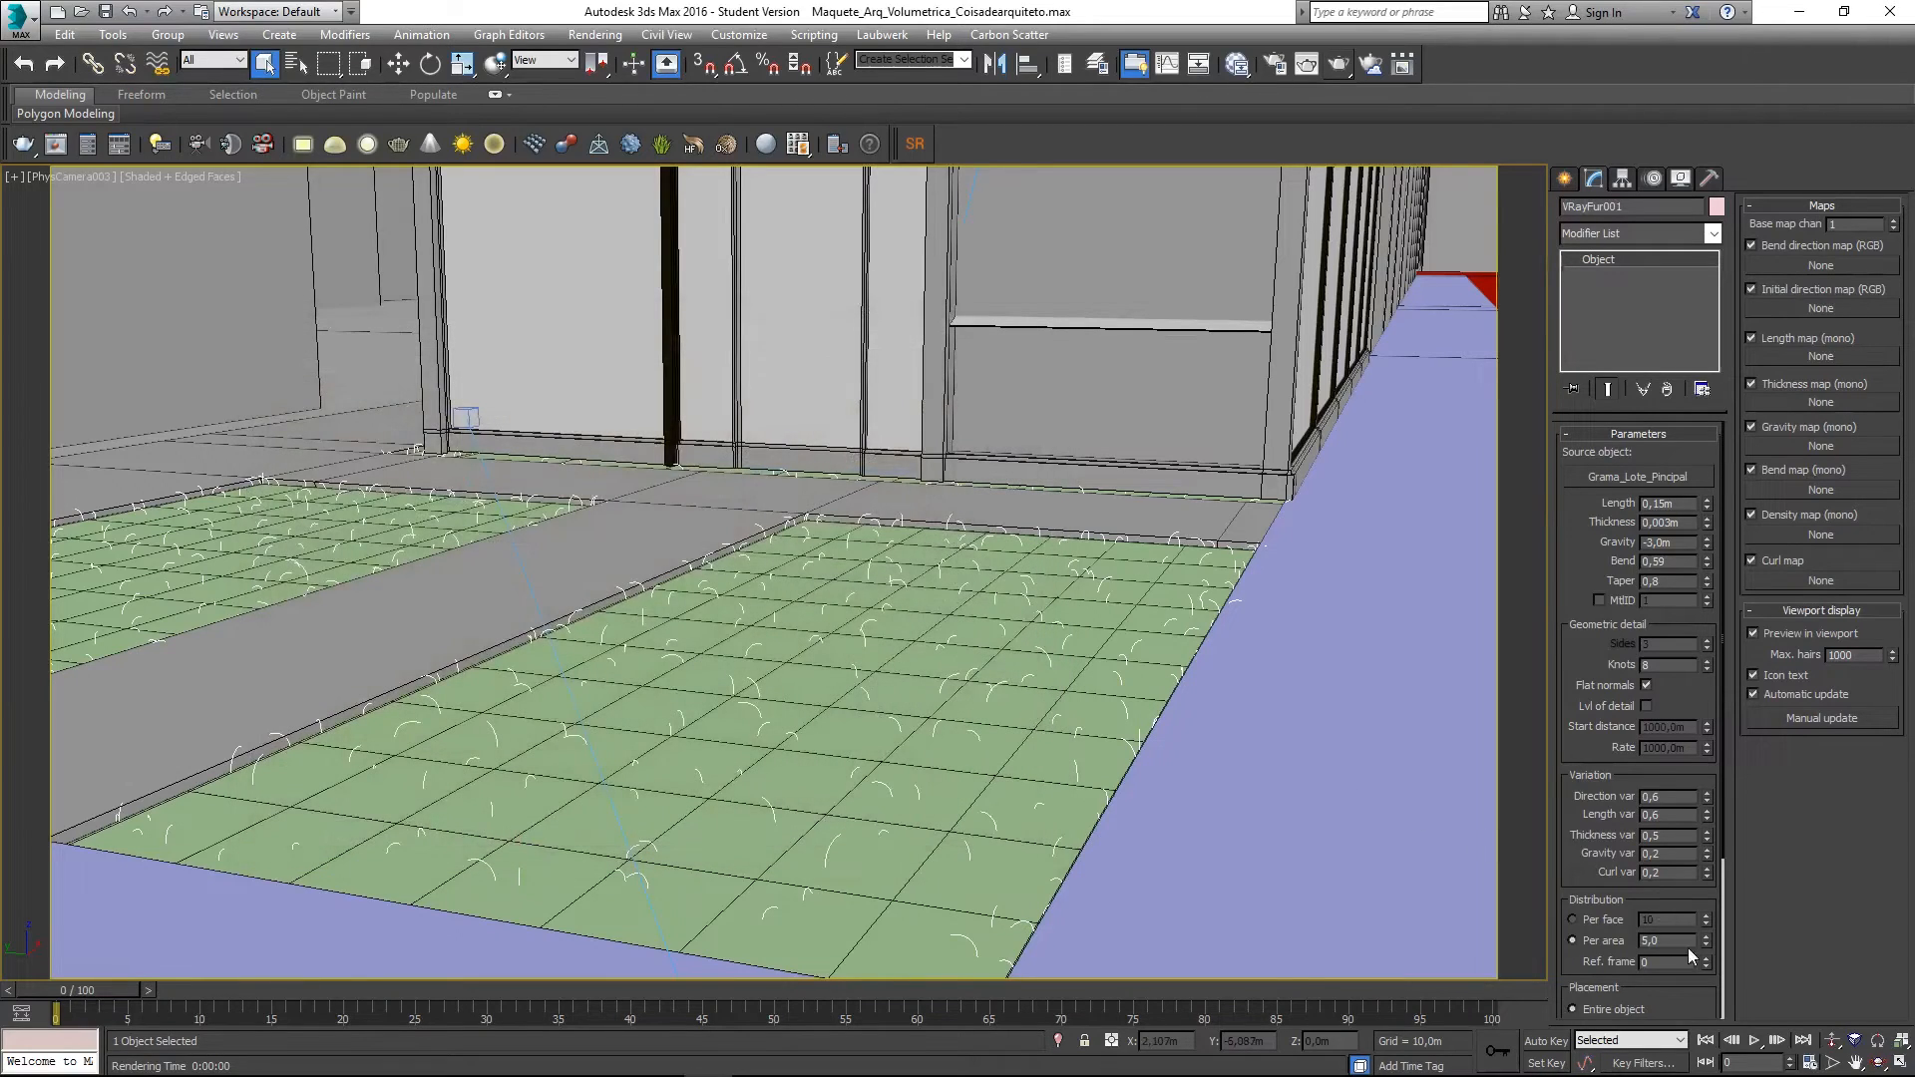
left_click_drag(1661, 938, 1541, 934)
type("20")
key("Return")
- Render the lawn at density 20,0, zoom in to inspect the grass, then close the frame buffer
left_click(1338, 66)
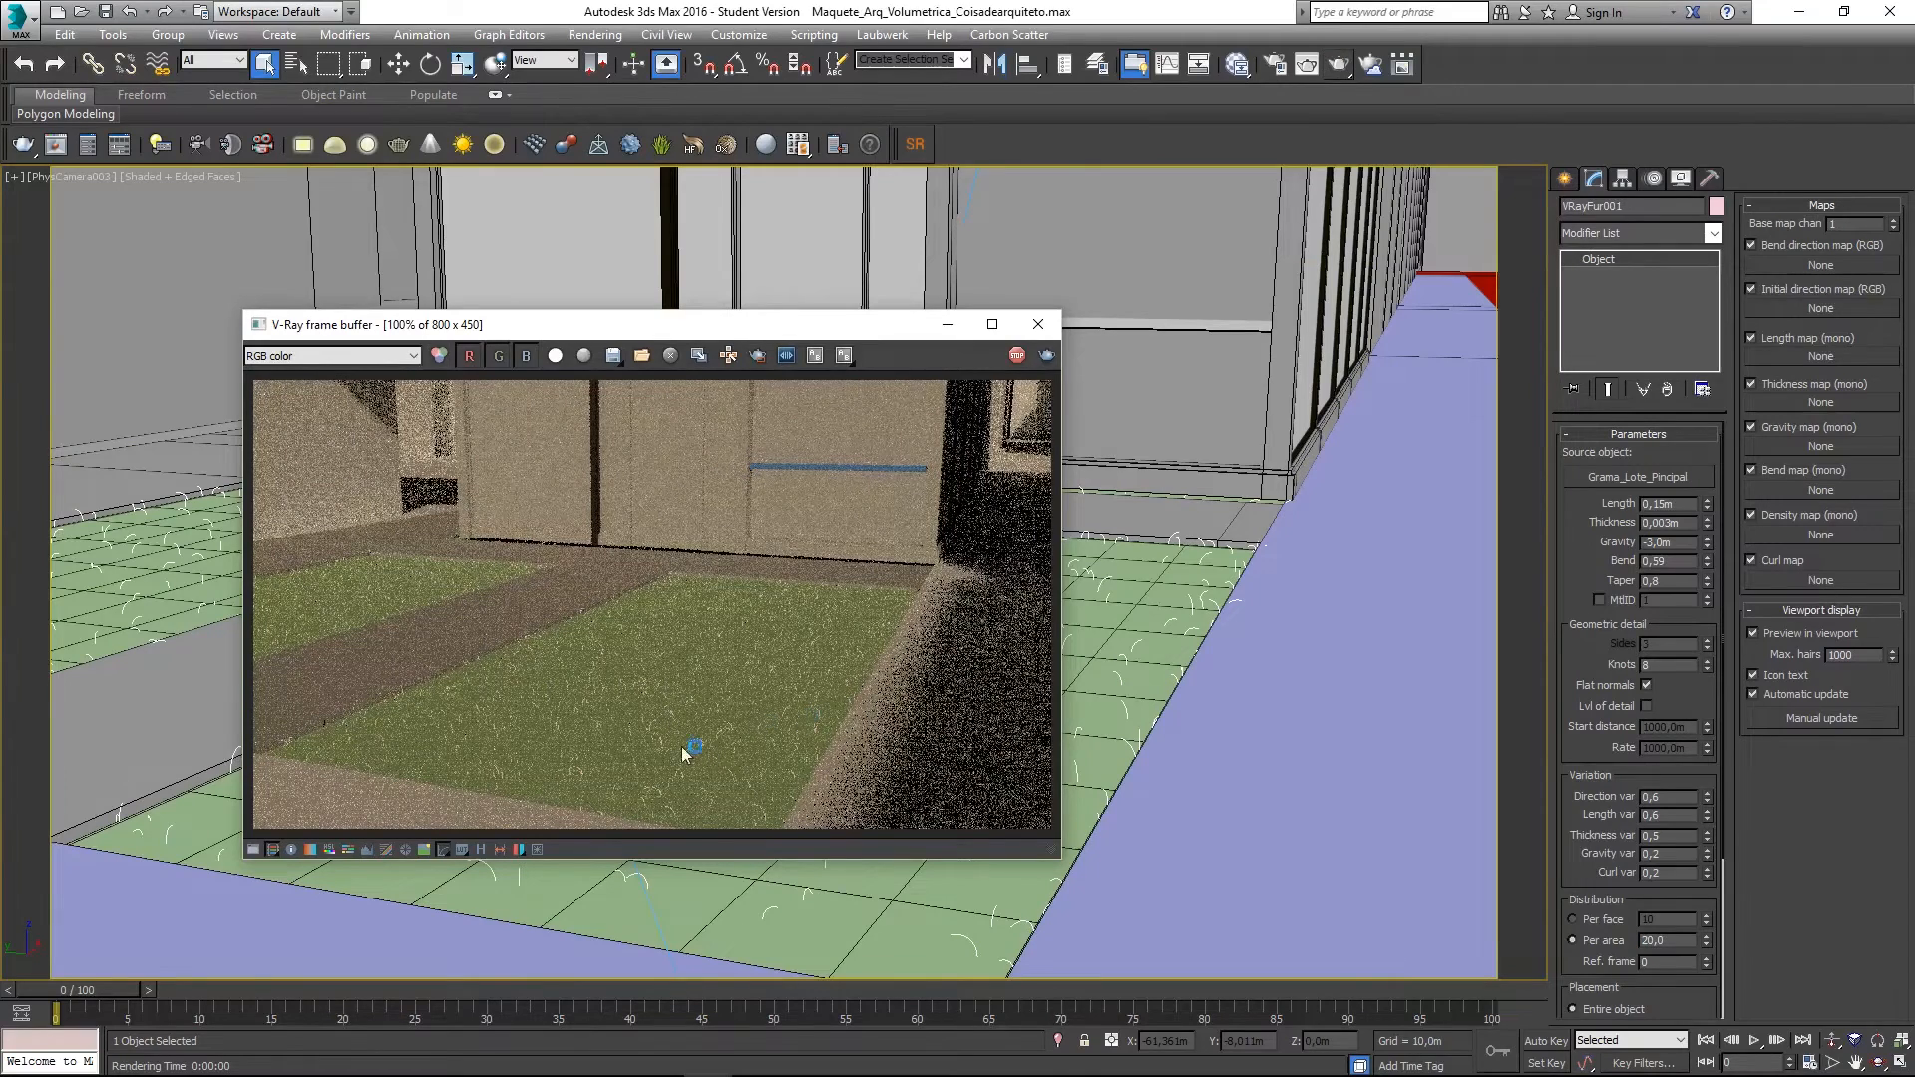
scroll(587, 734, "up", 1)
scroll(589, 731, "down", 1)
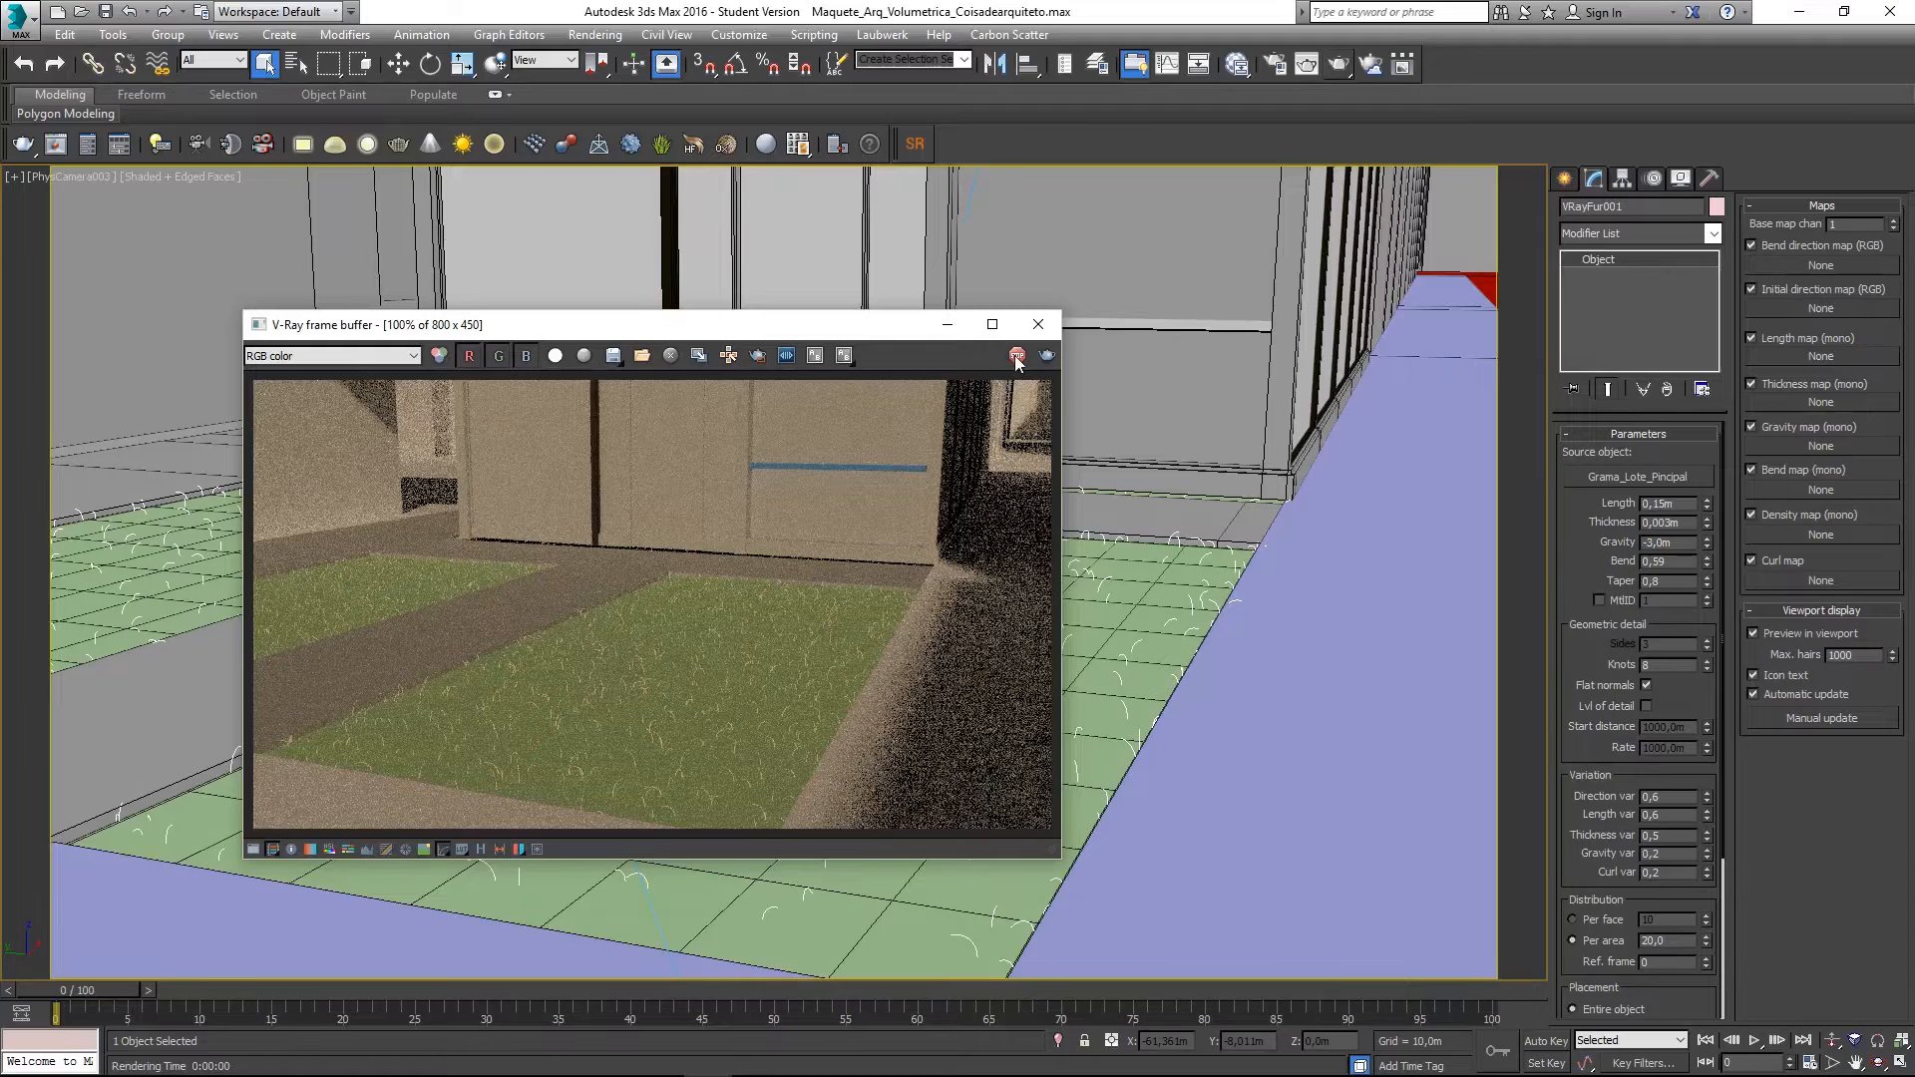
left_click(1038, 324)
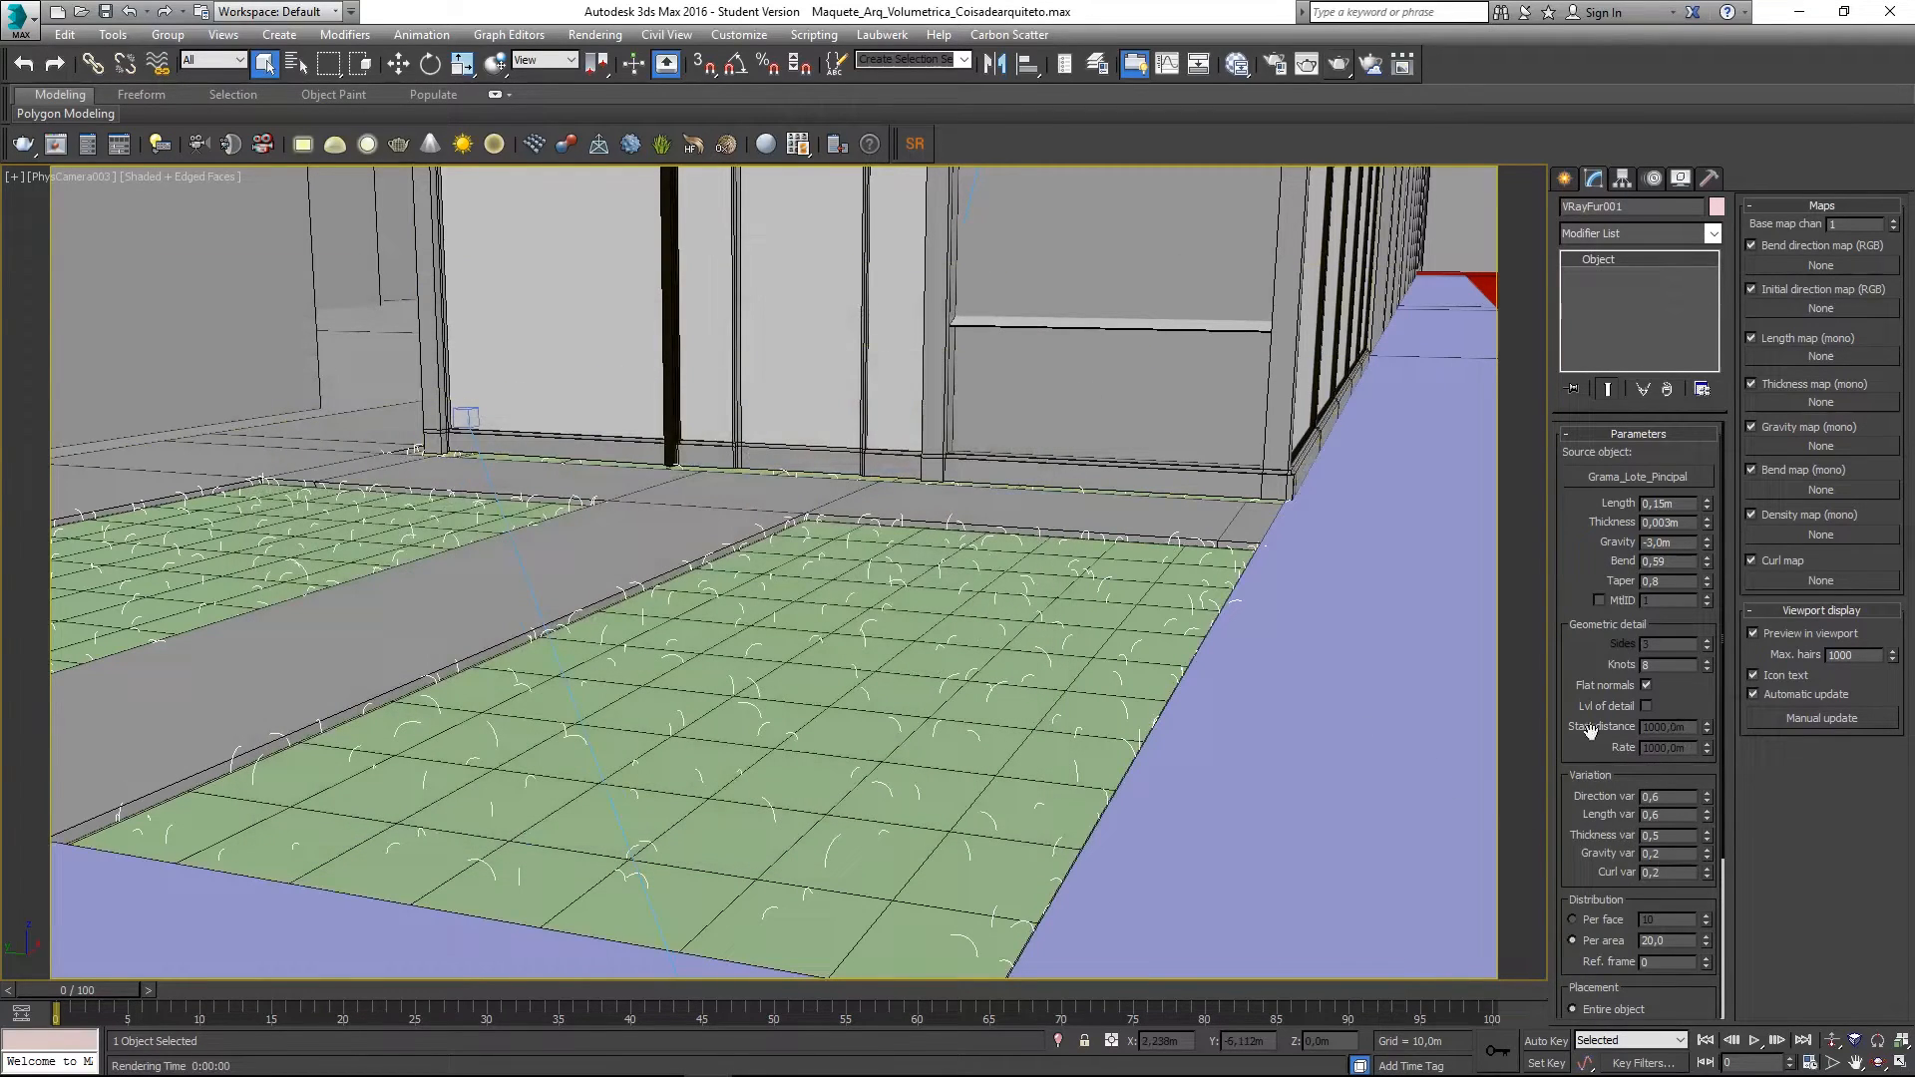
- Raise the VRayFur per-area density to 60,0
double_click(1655, 941)
type("60")
key("Return")
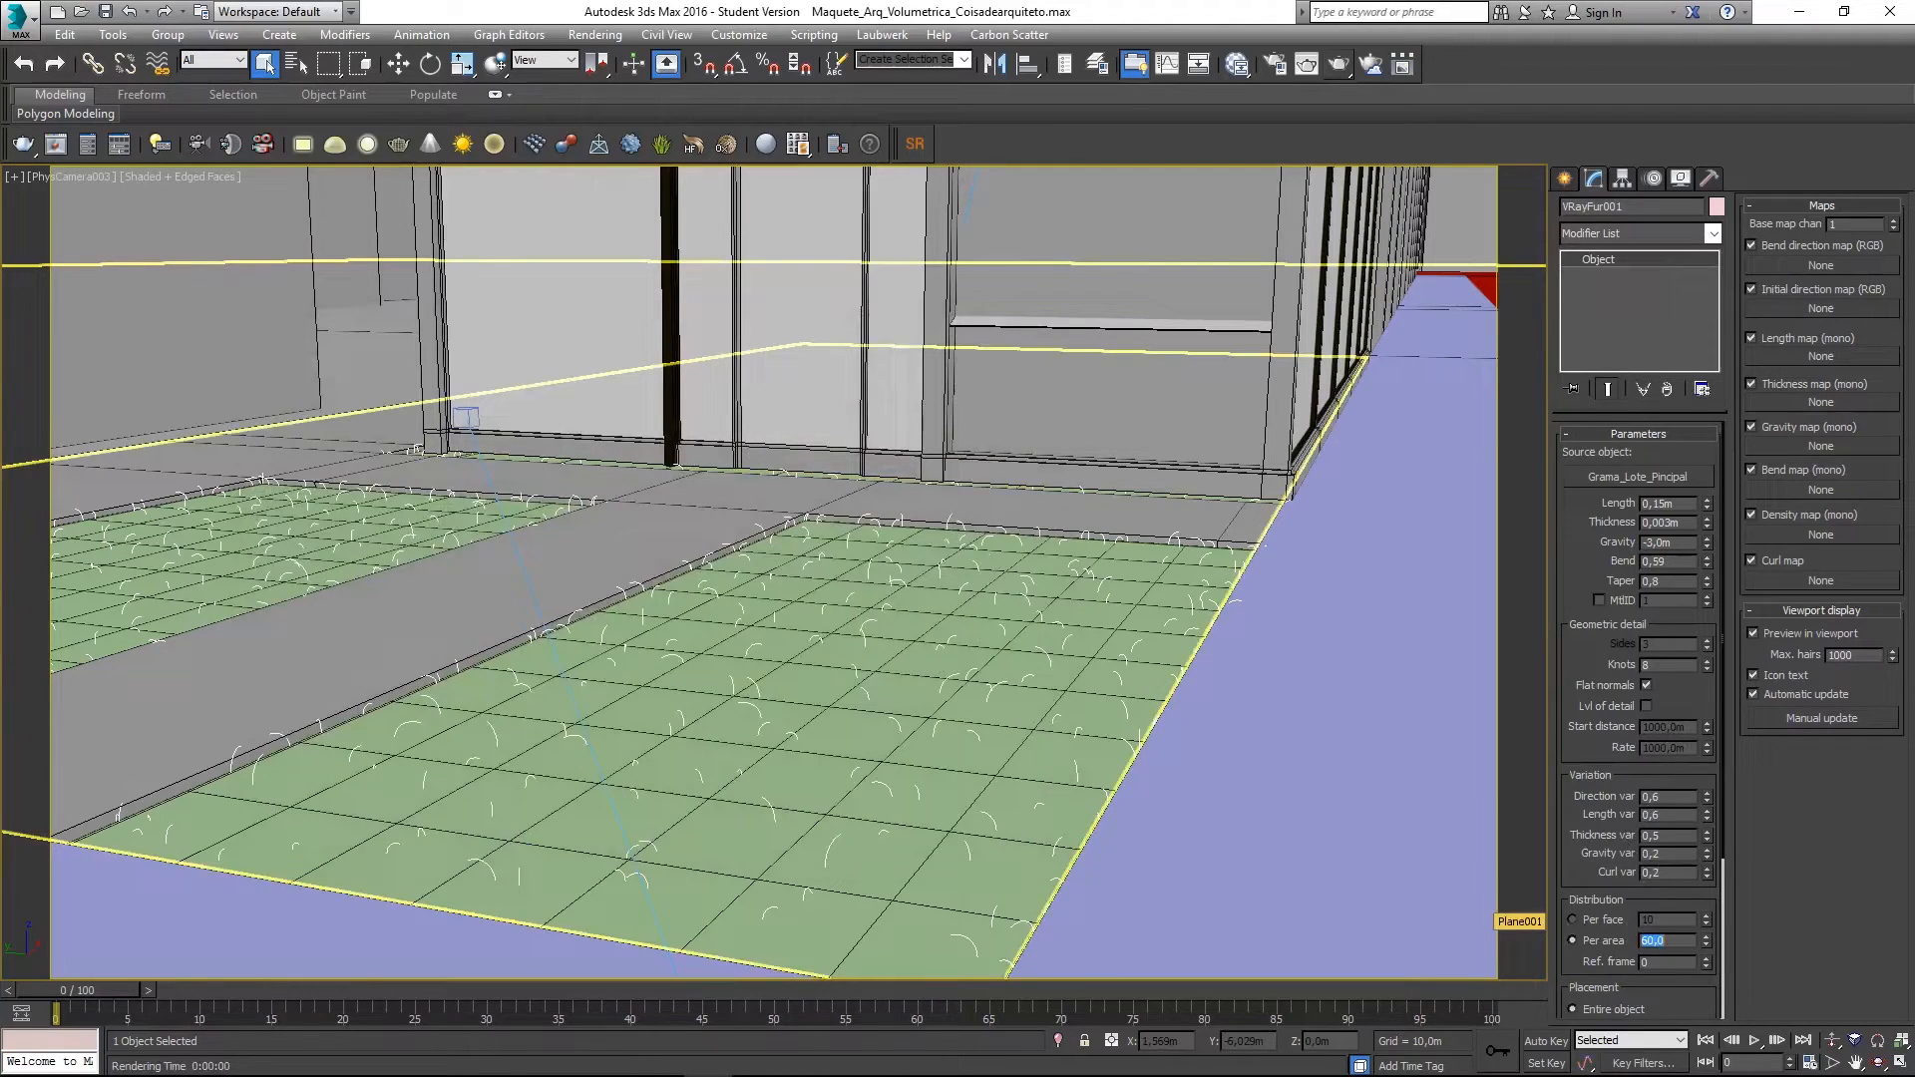
- Test-render the denser lawn, then stop and close the render
left_click(1337, 65)
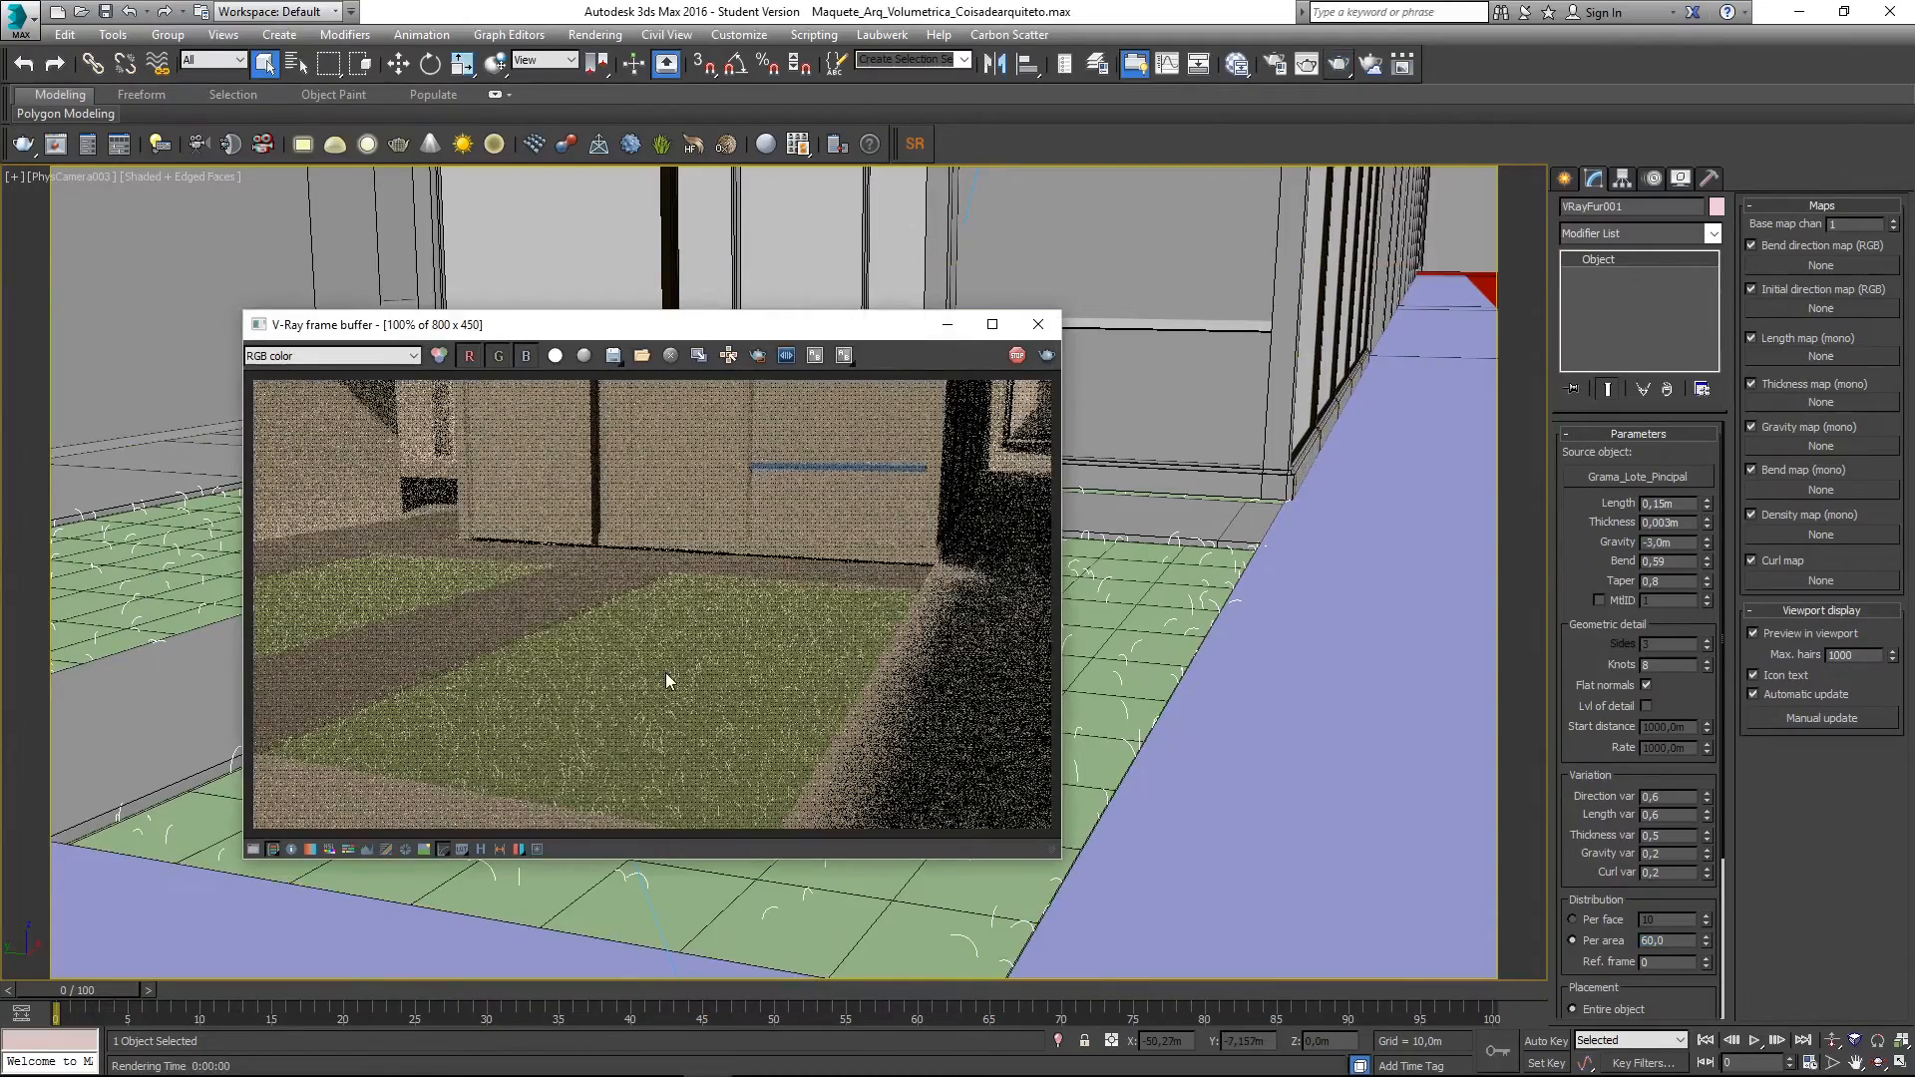
scroll(646, 766, "up", 1)
scroll(646, 766, "down", 1)
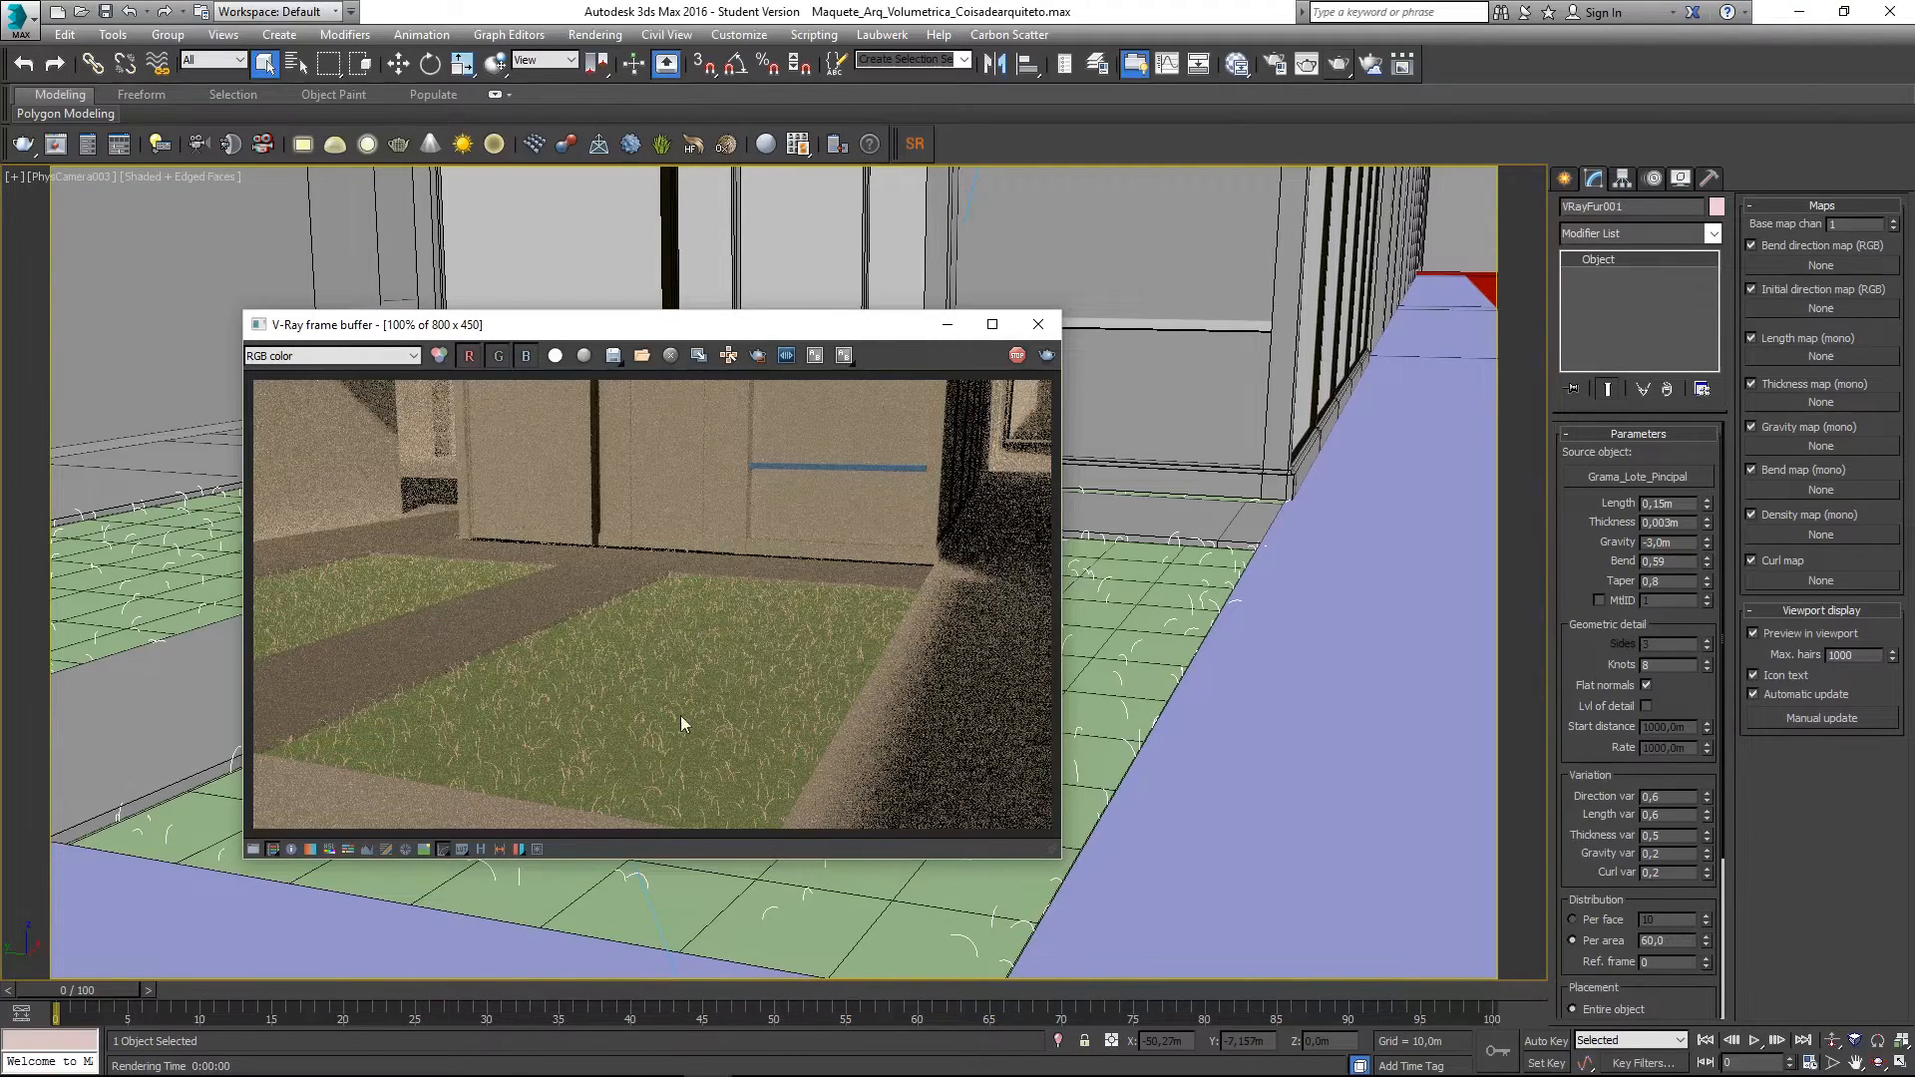
left_click(1015, 359)
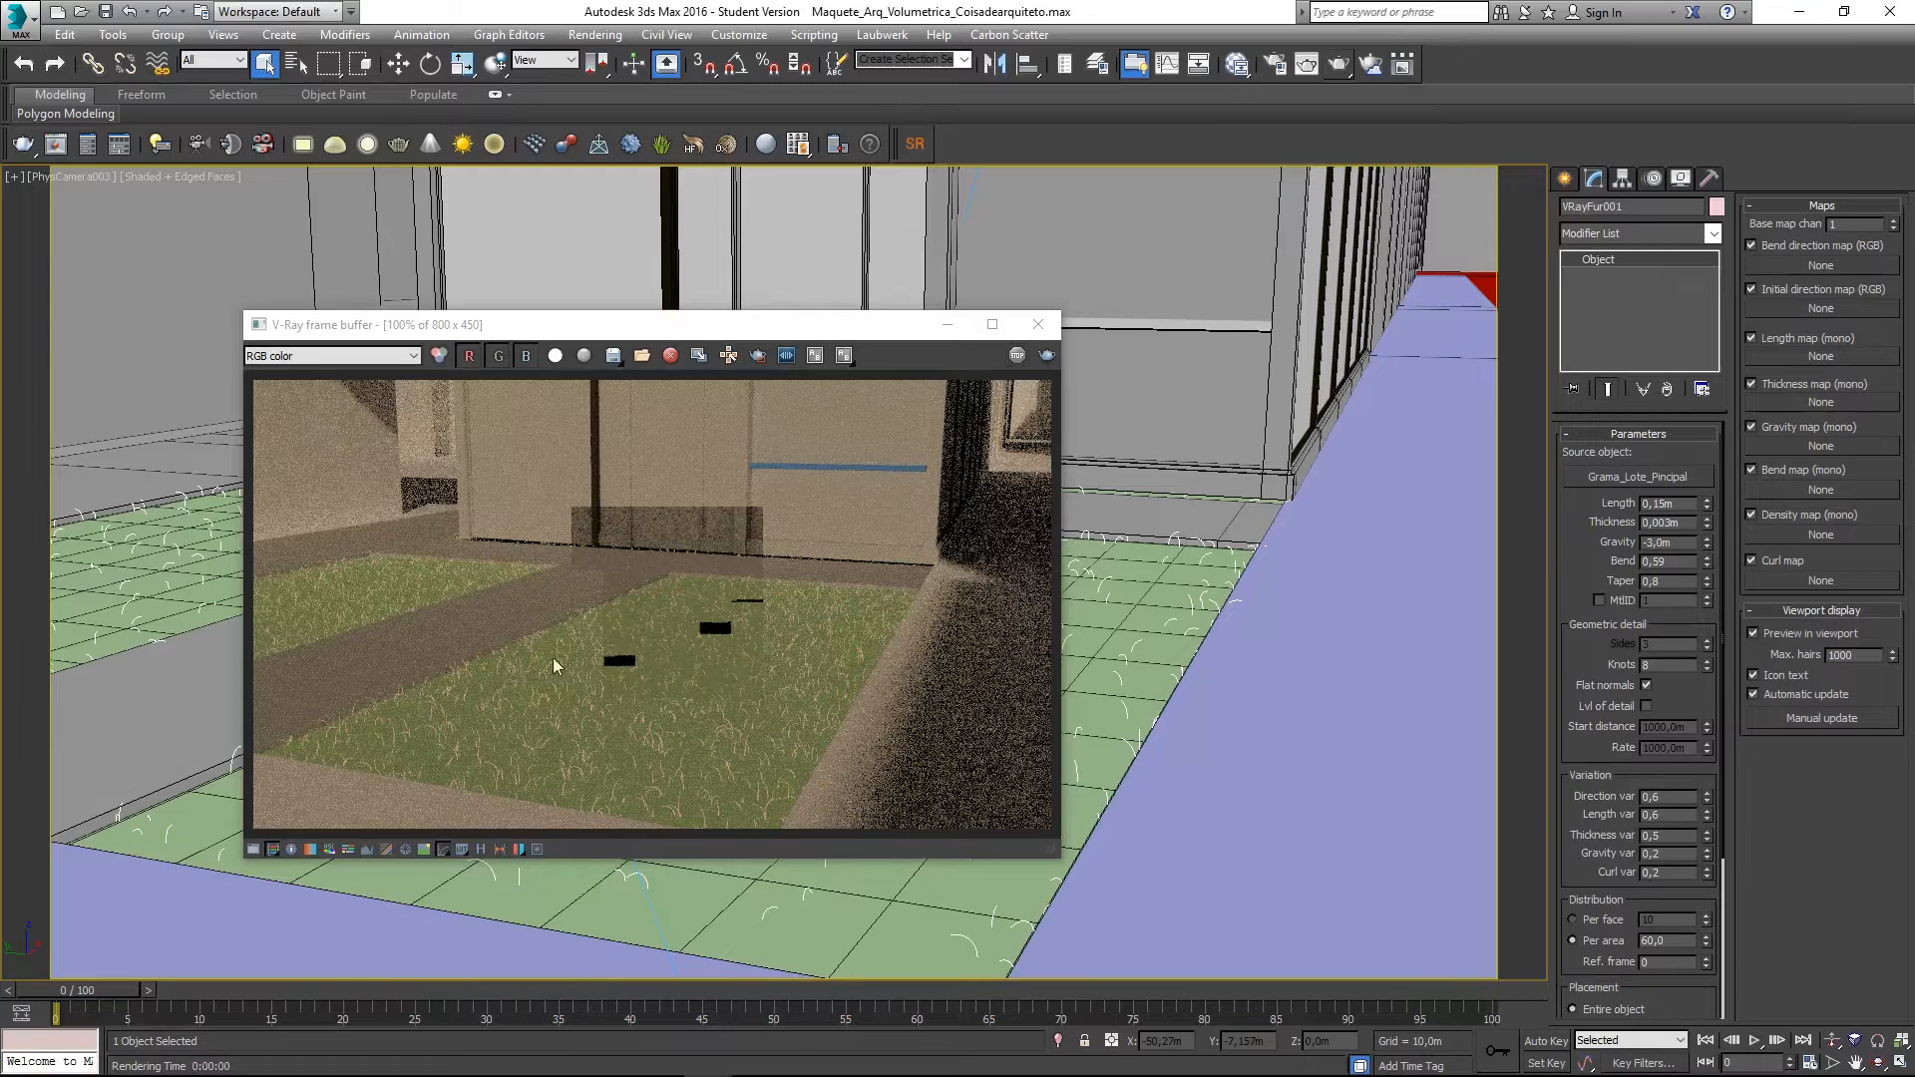
left_click(1038, 324)
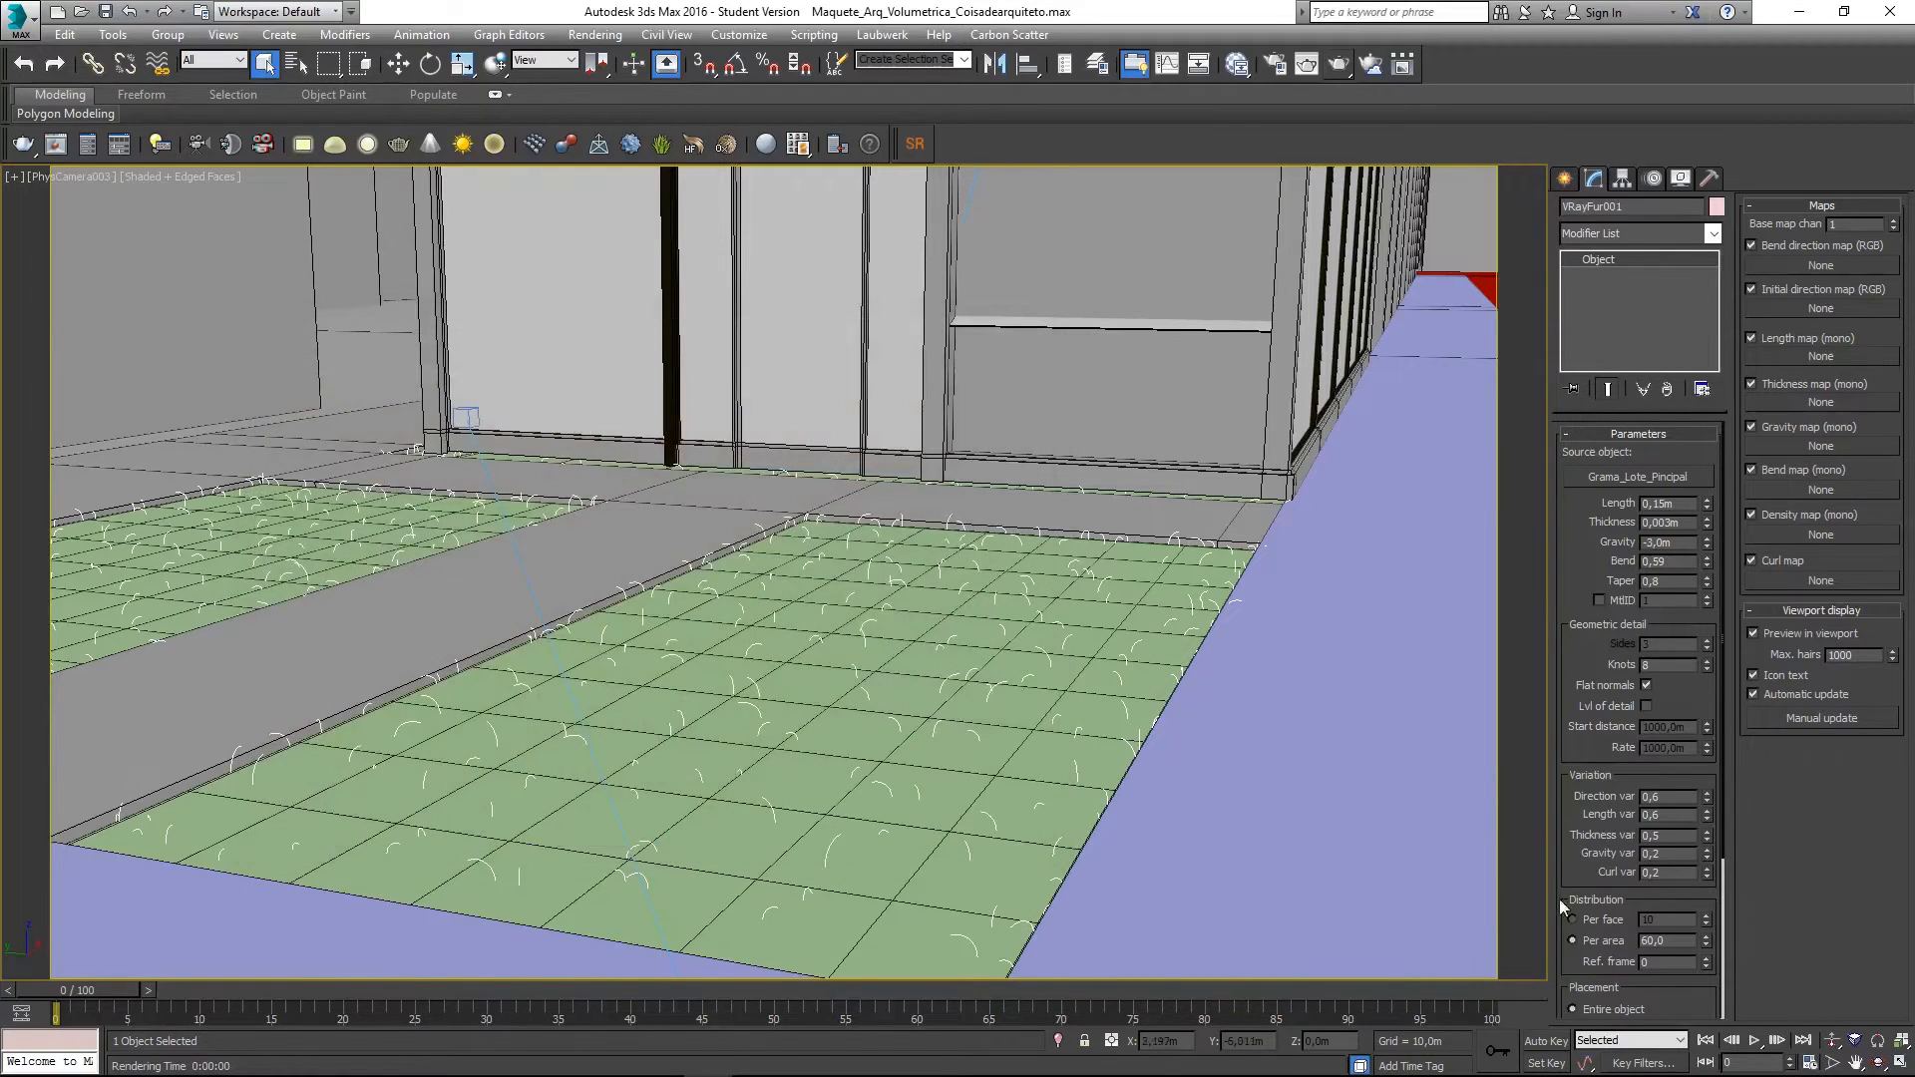
- Raise the per-area density to 180,0, passing through 120
double_click(1659, 940)
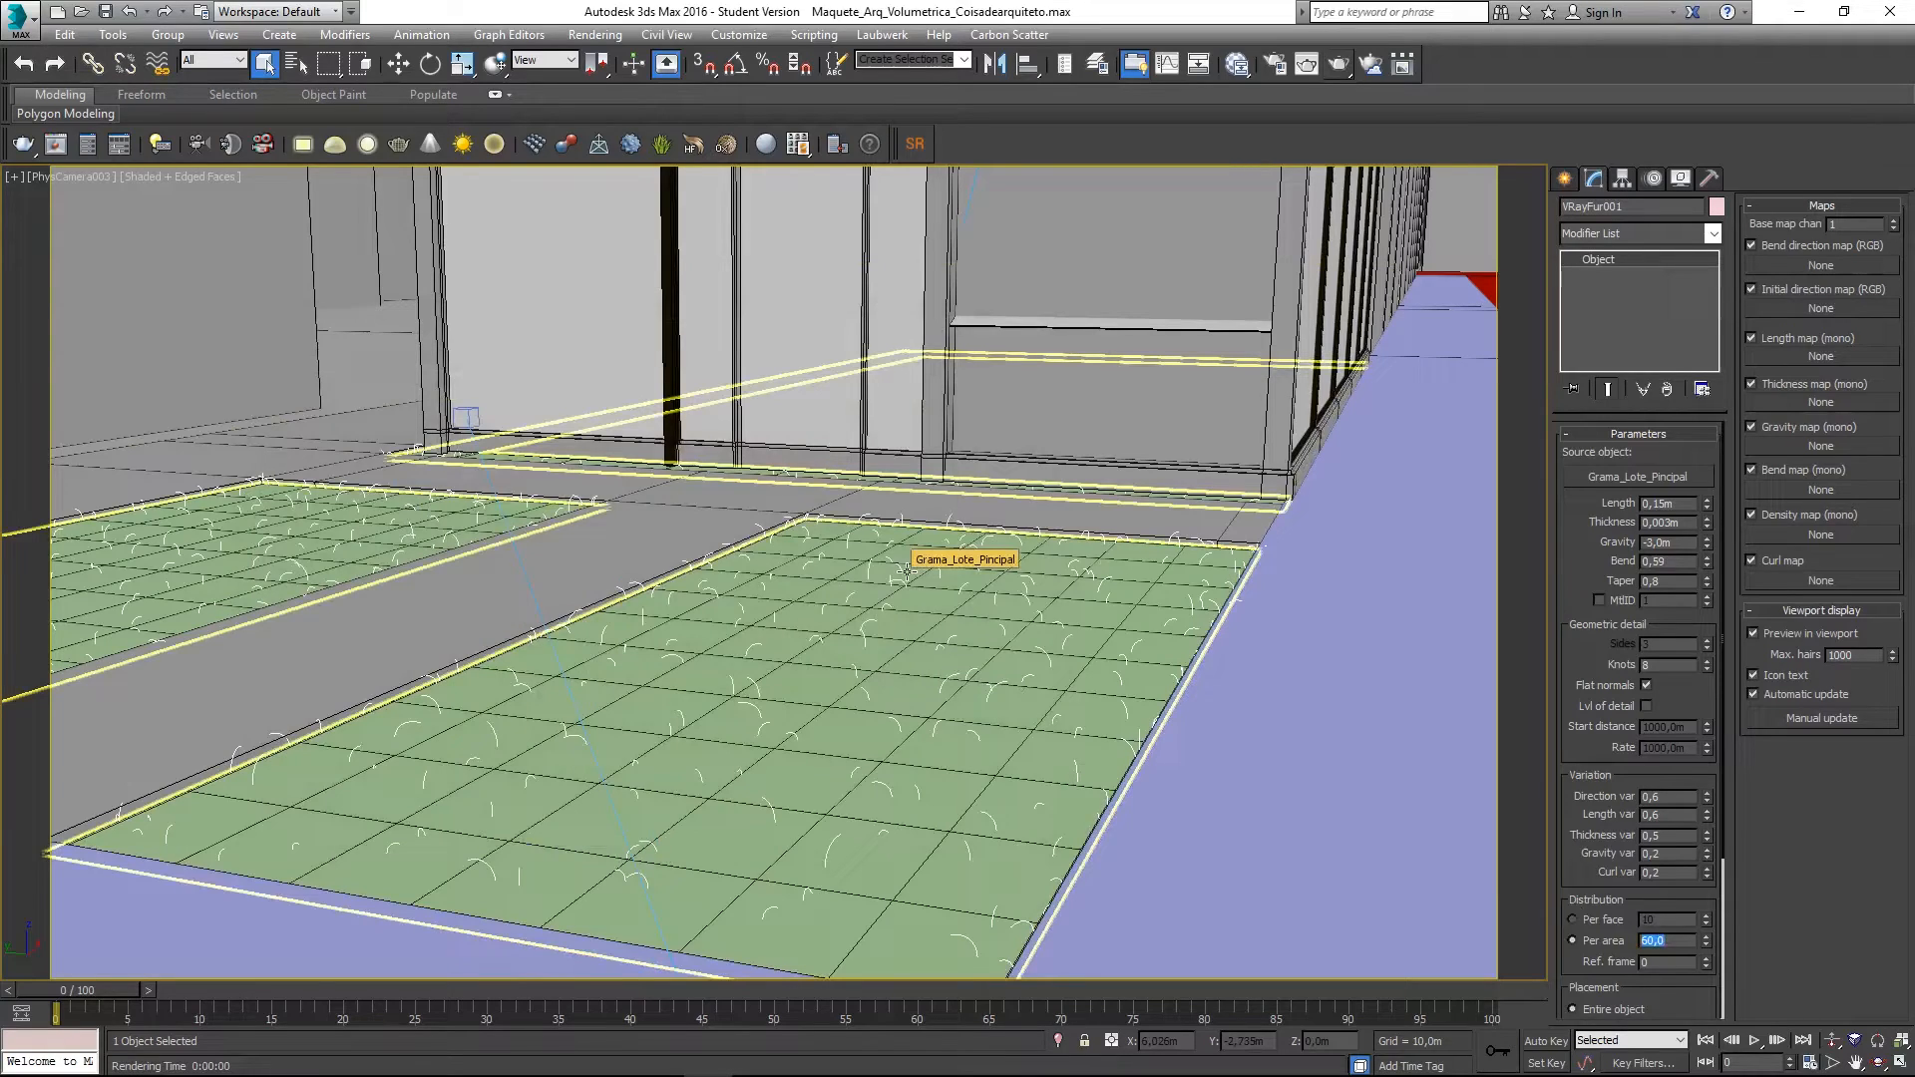
type("120")
key("Return")
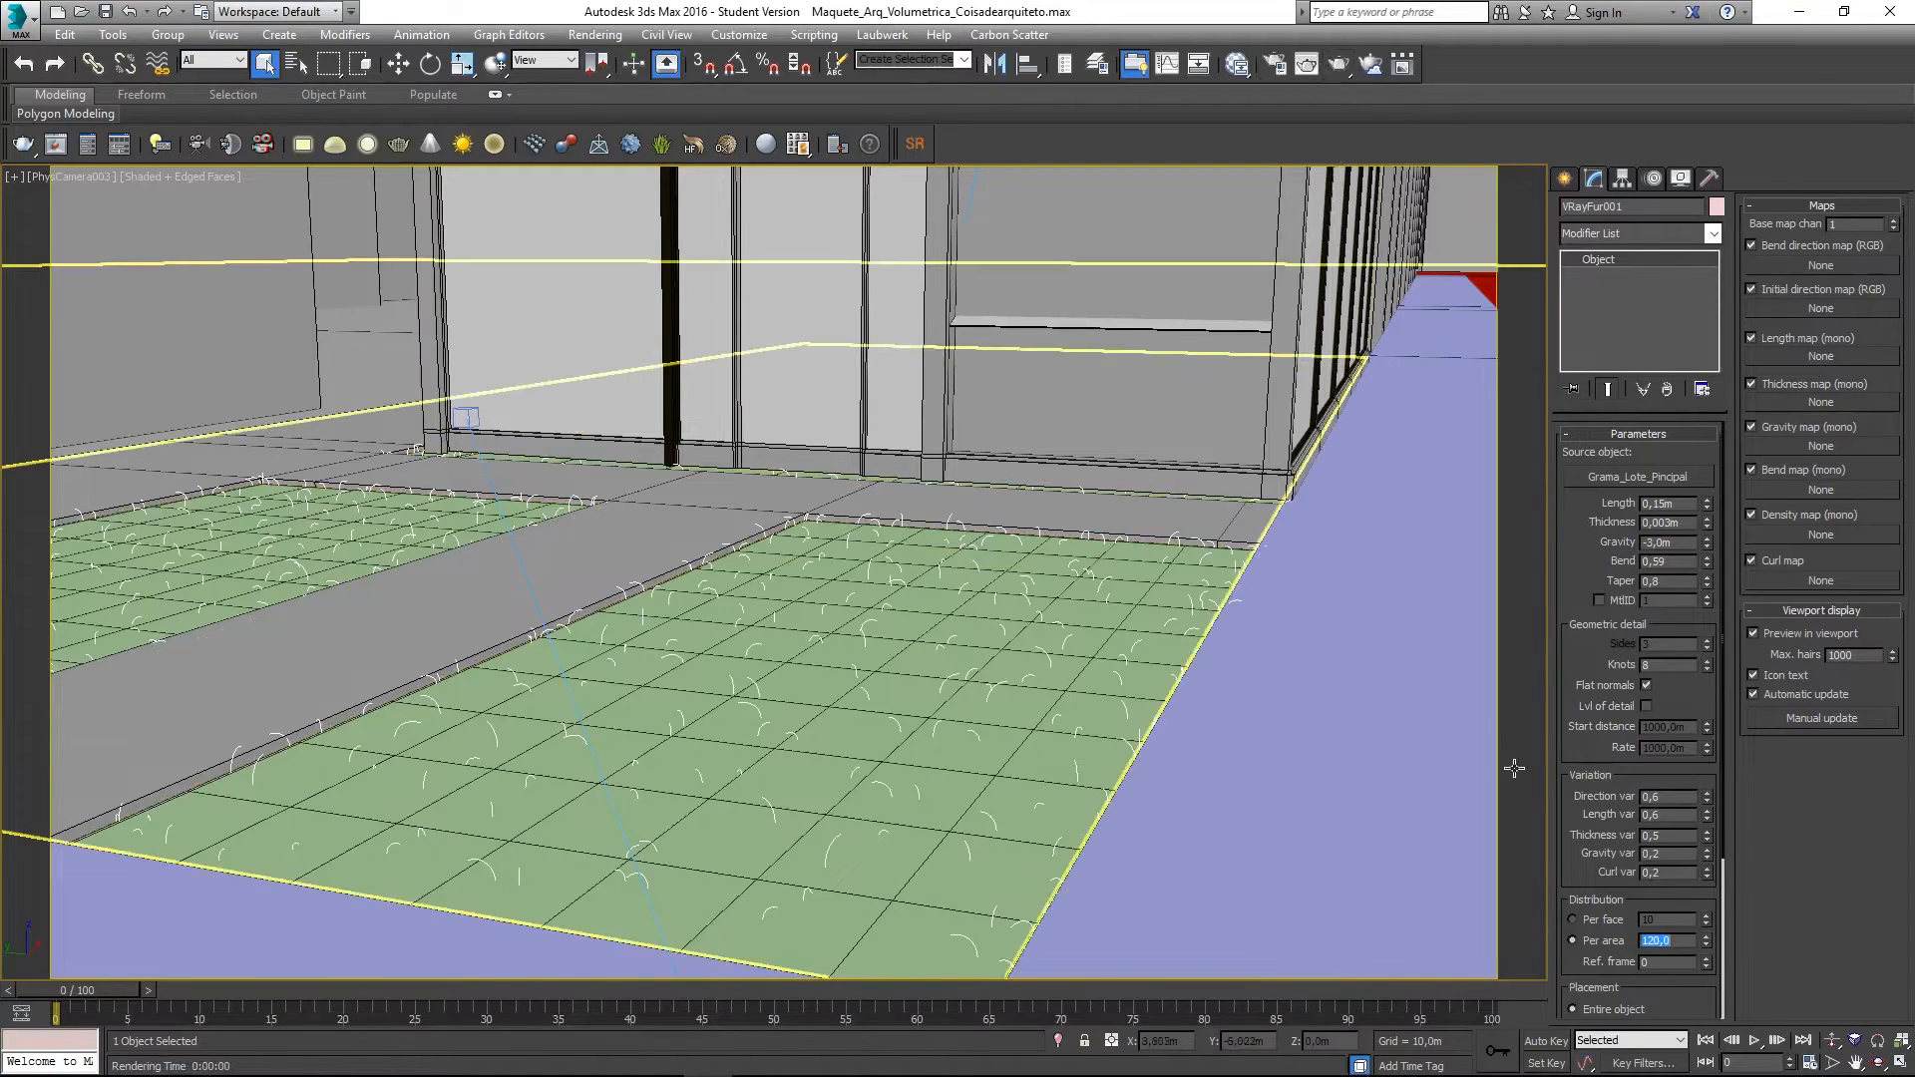
type("180")
key("Return")
- Render the thicker lawn, then stop and close the render
left_click(1339, 64)
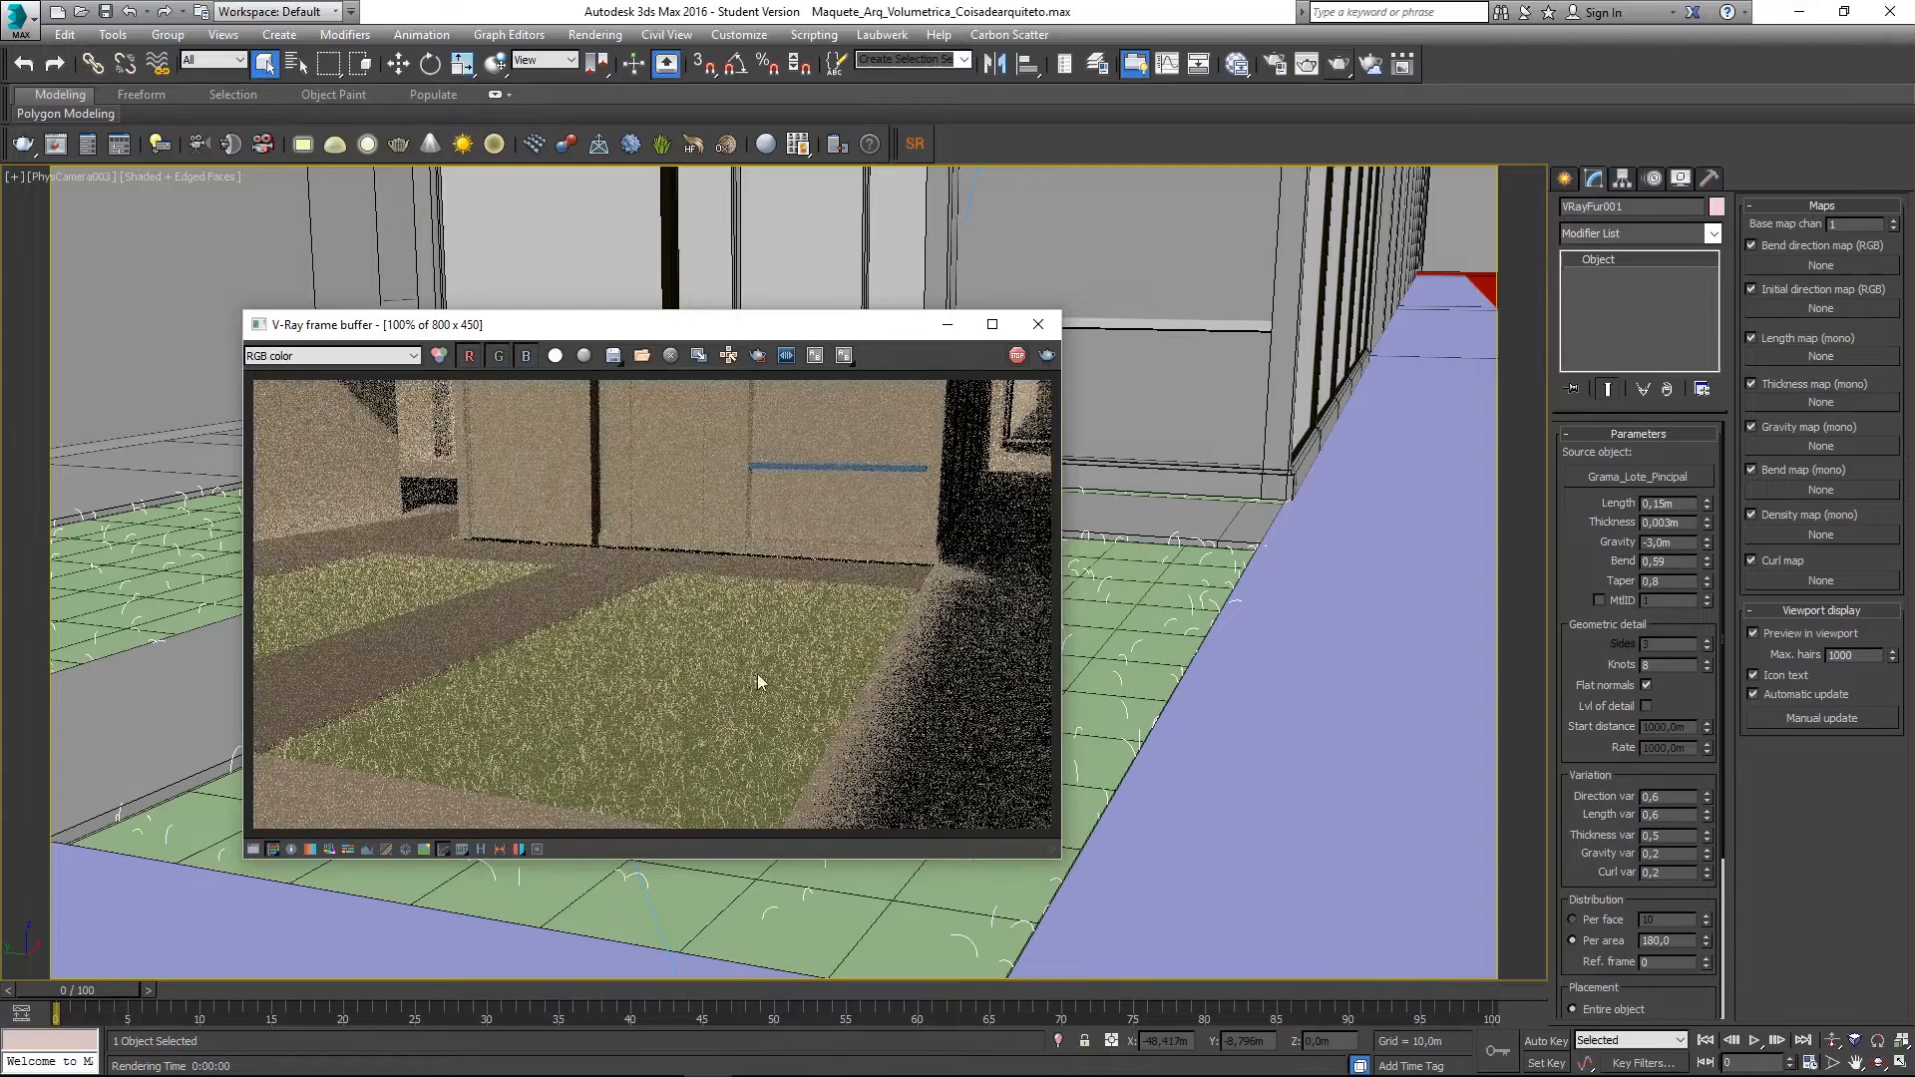
left_click(1016, 358)
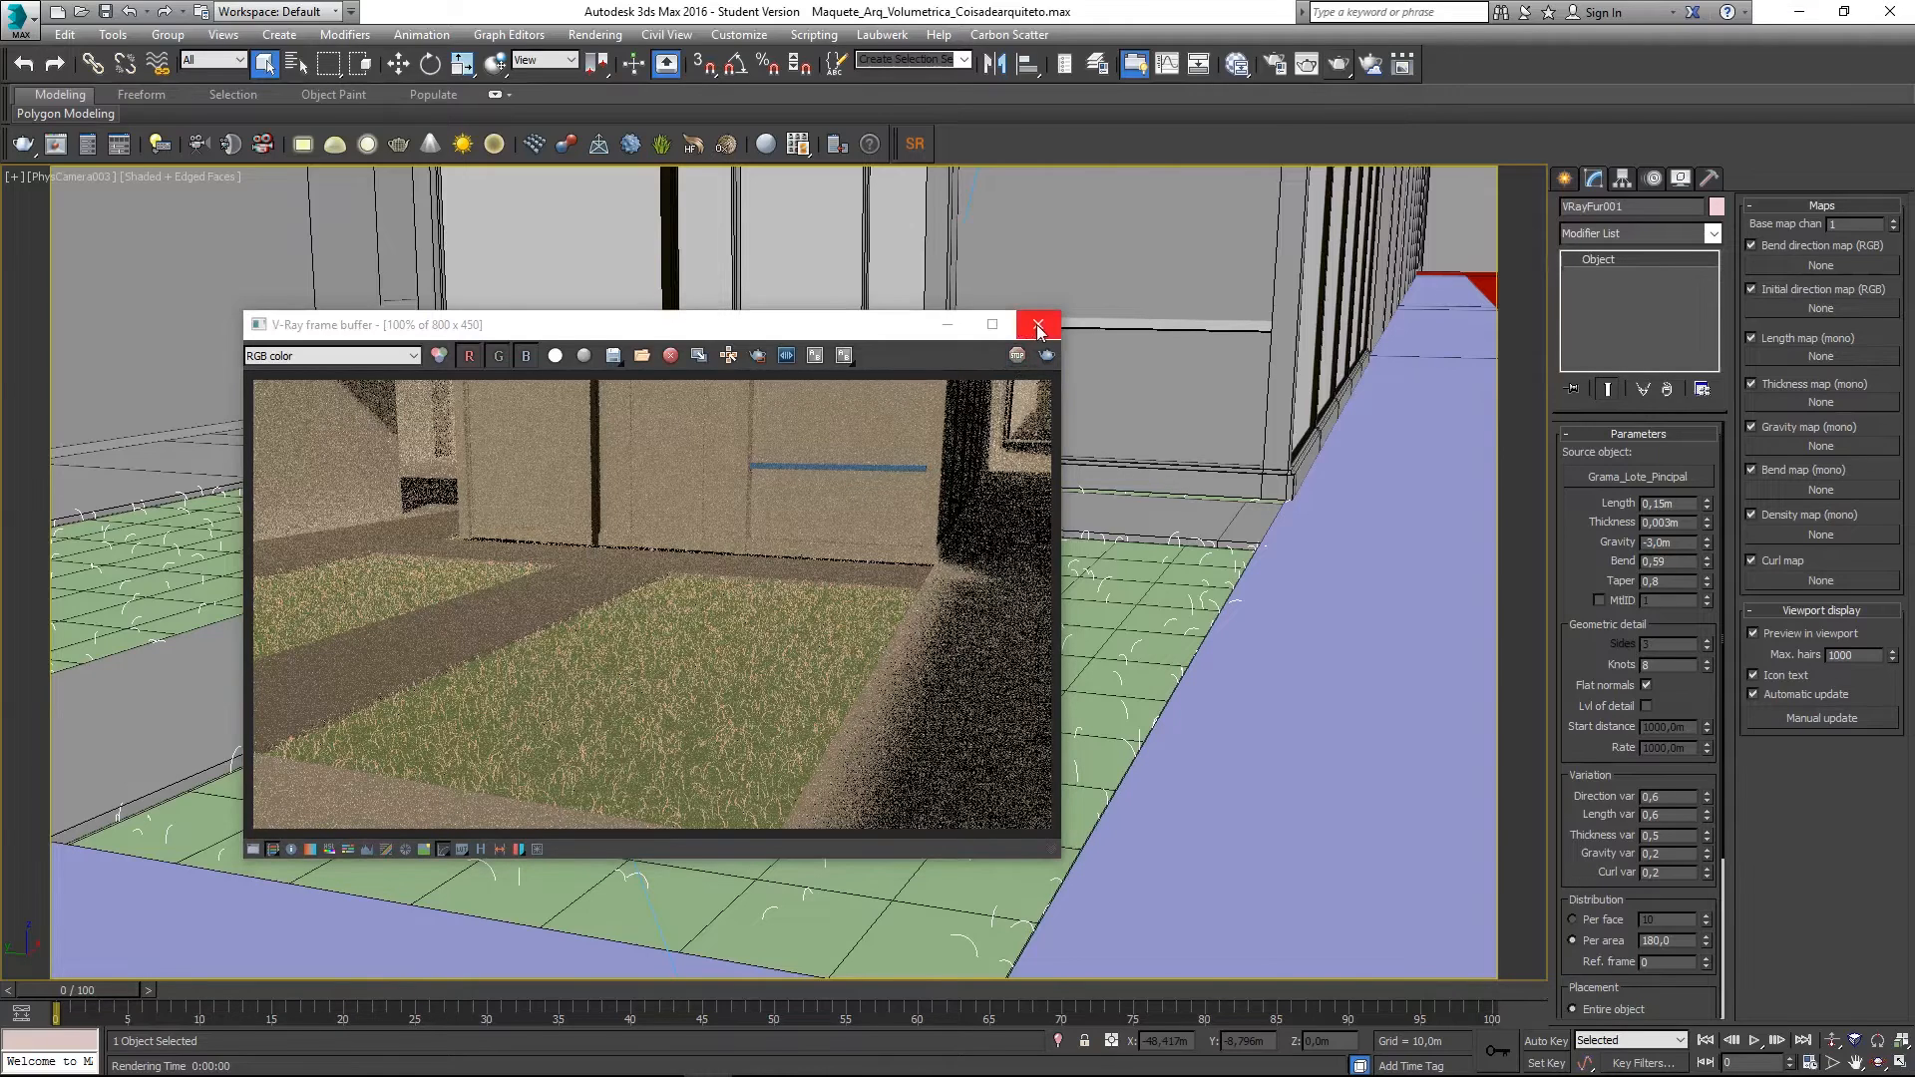
left_click(1039, 329)
- Set the per-area density to 360,0 and render the camera view with Shift+Q
double_click(1658, 941)
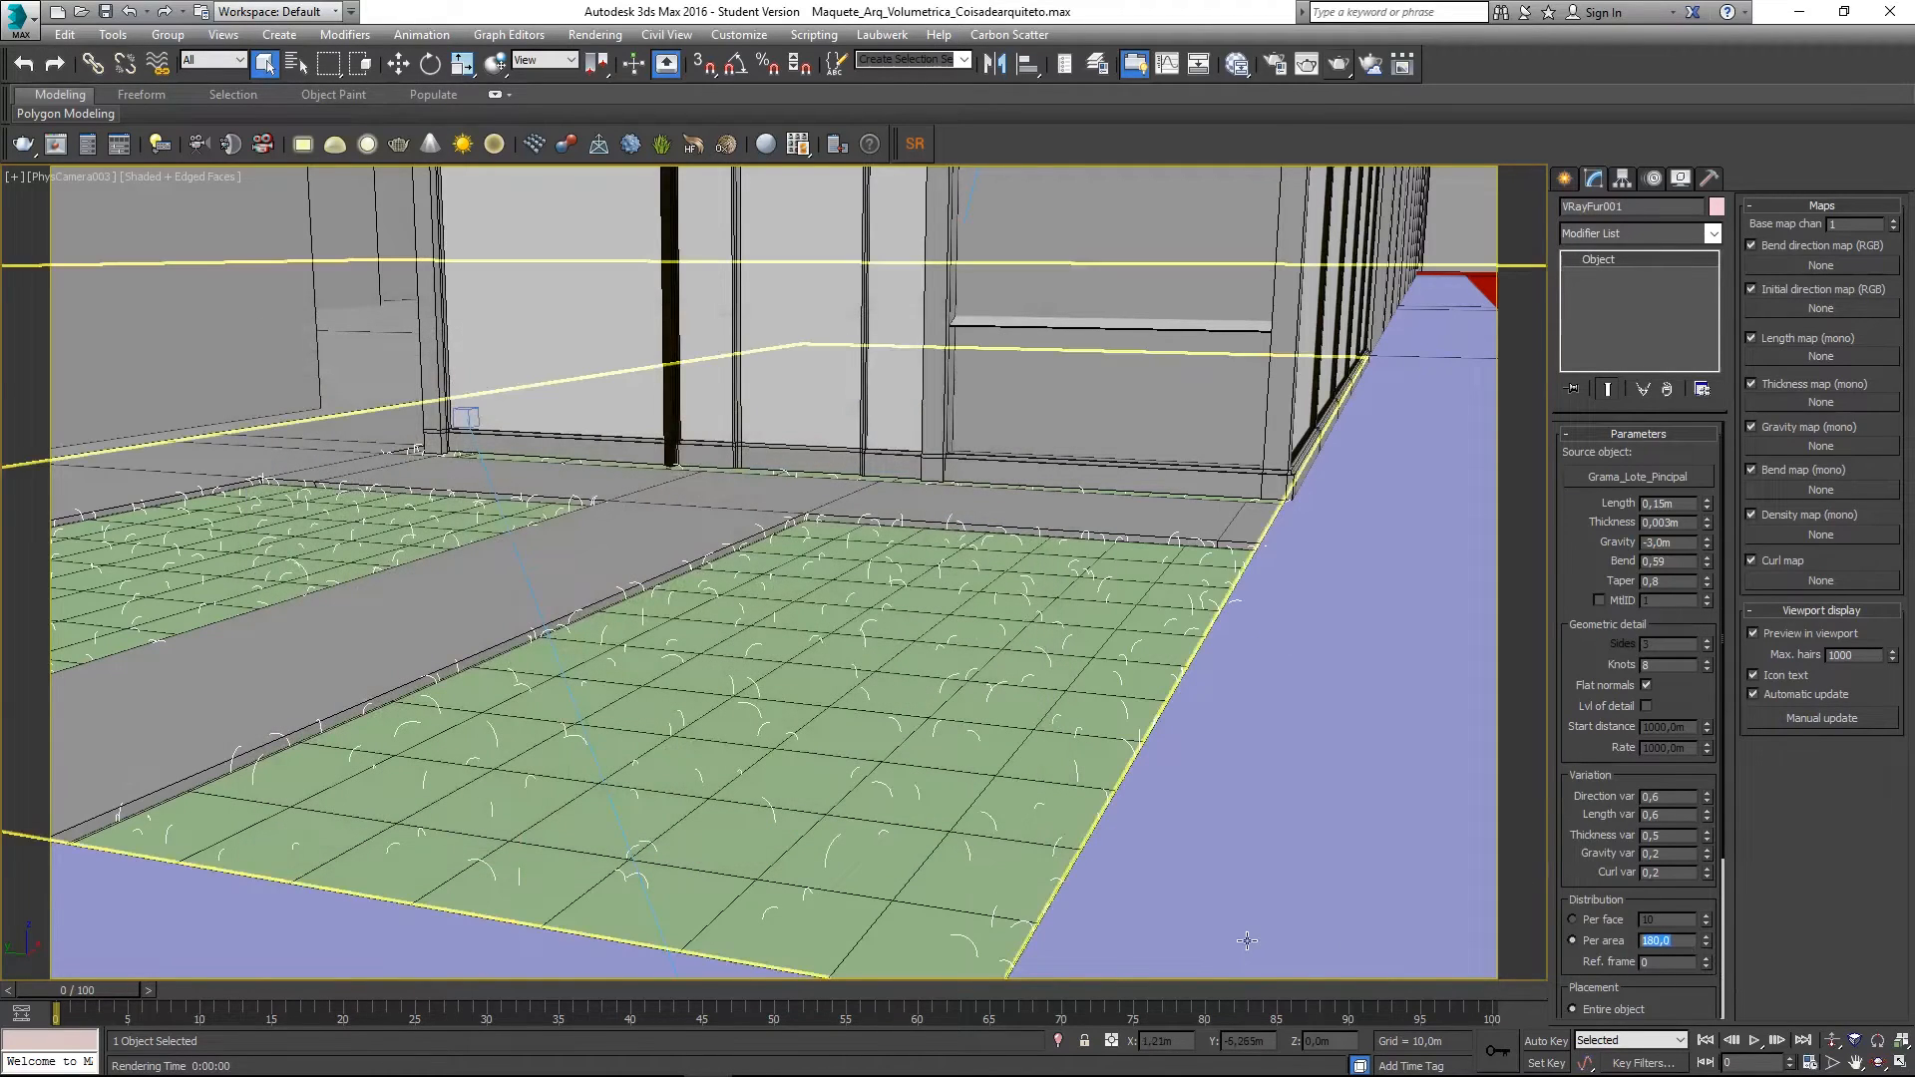
type("360")
key("Return")
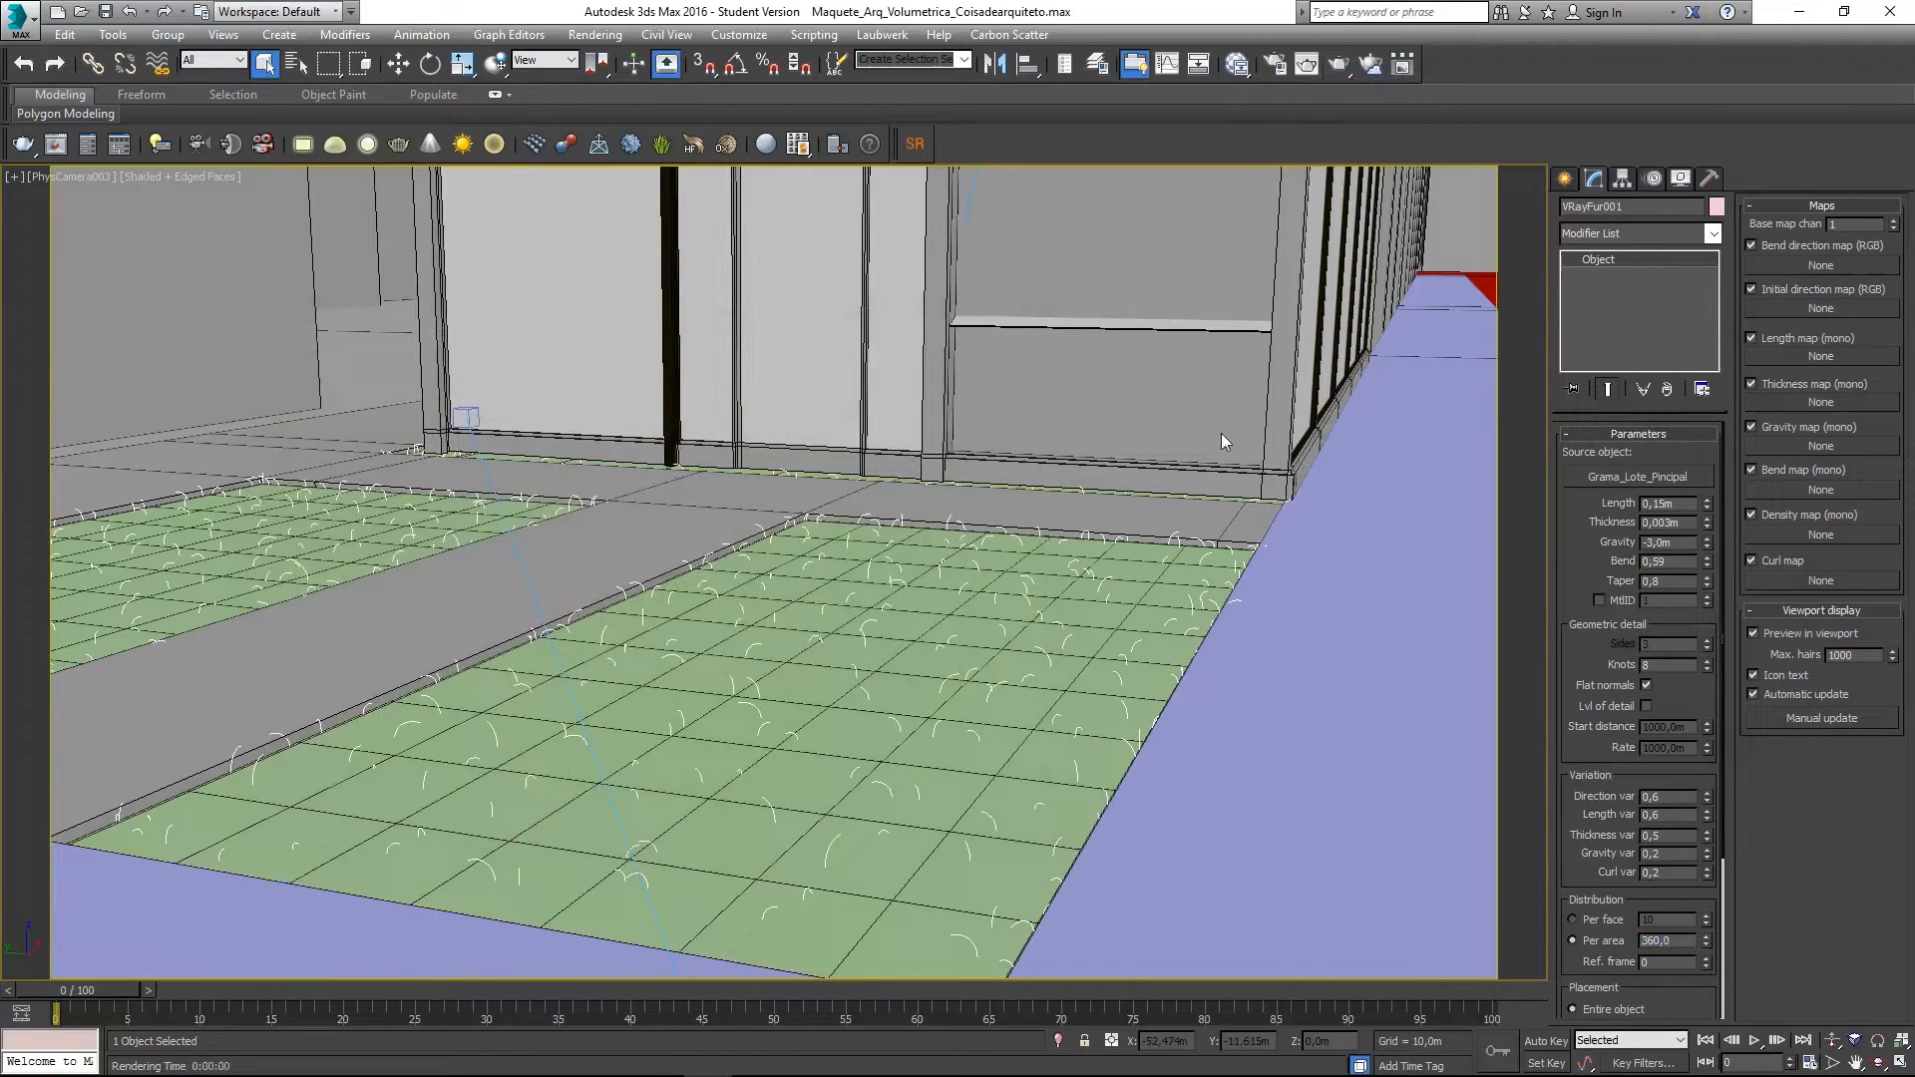
key("shift+q")
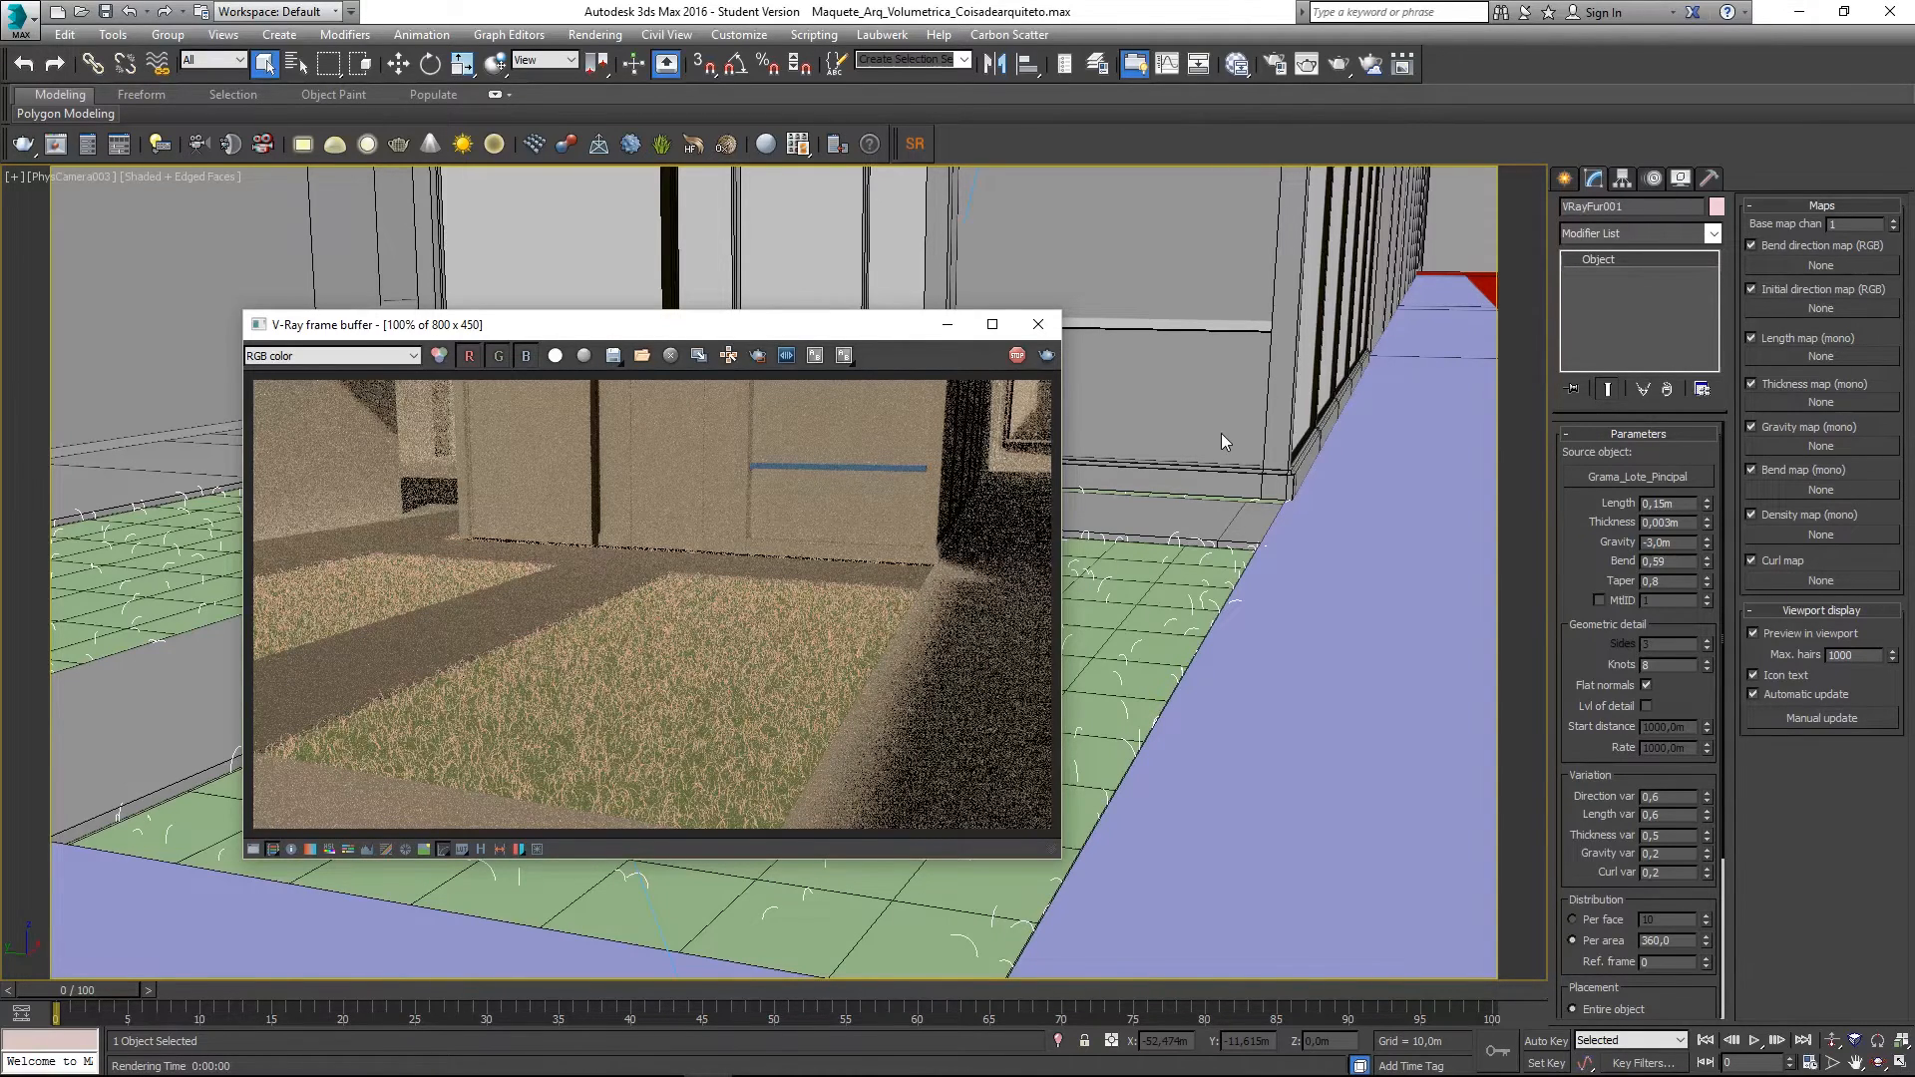
- Raise the per-area density to 520,0 and start a new Shift+Q render
left_click(1038, 324)
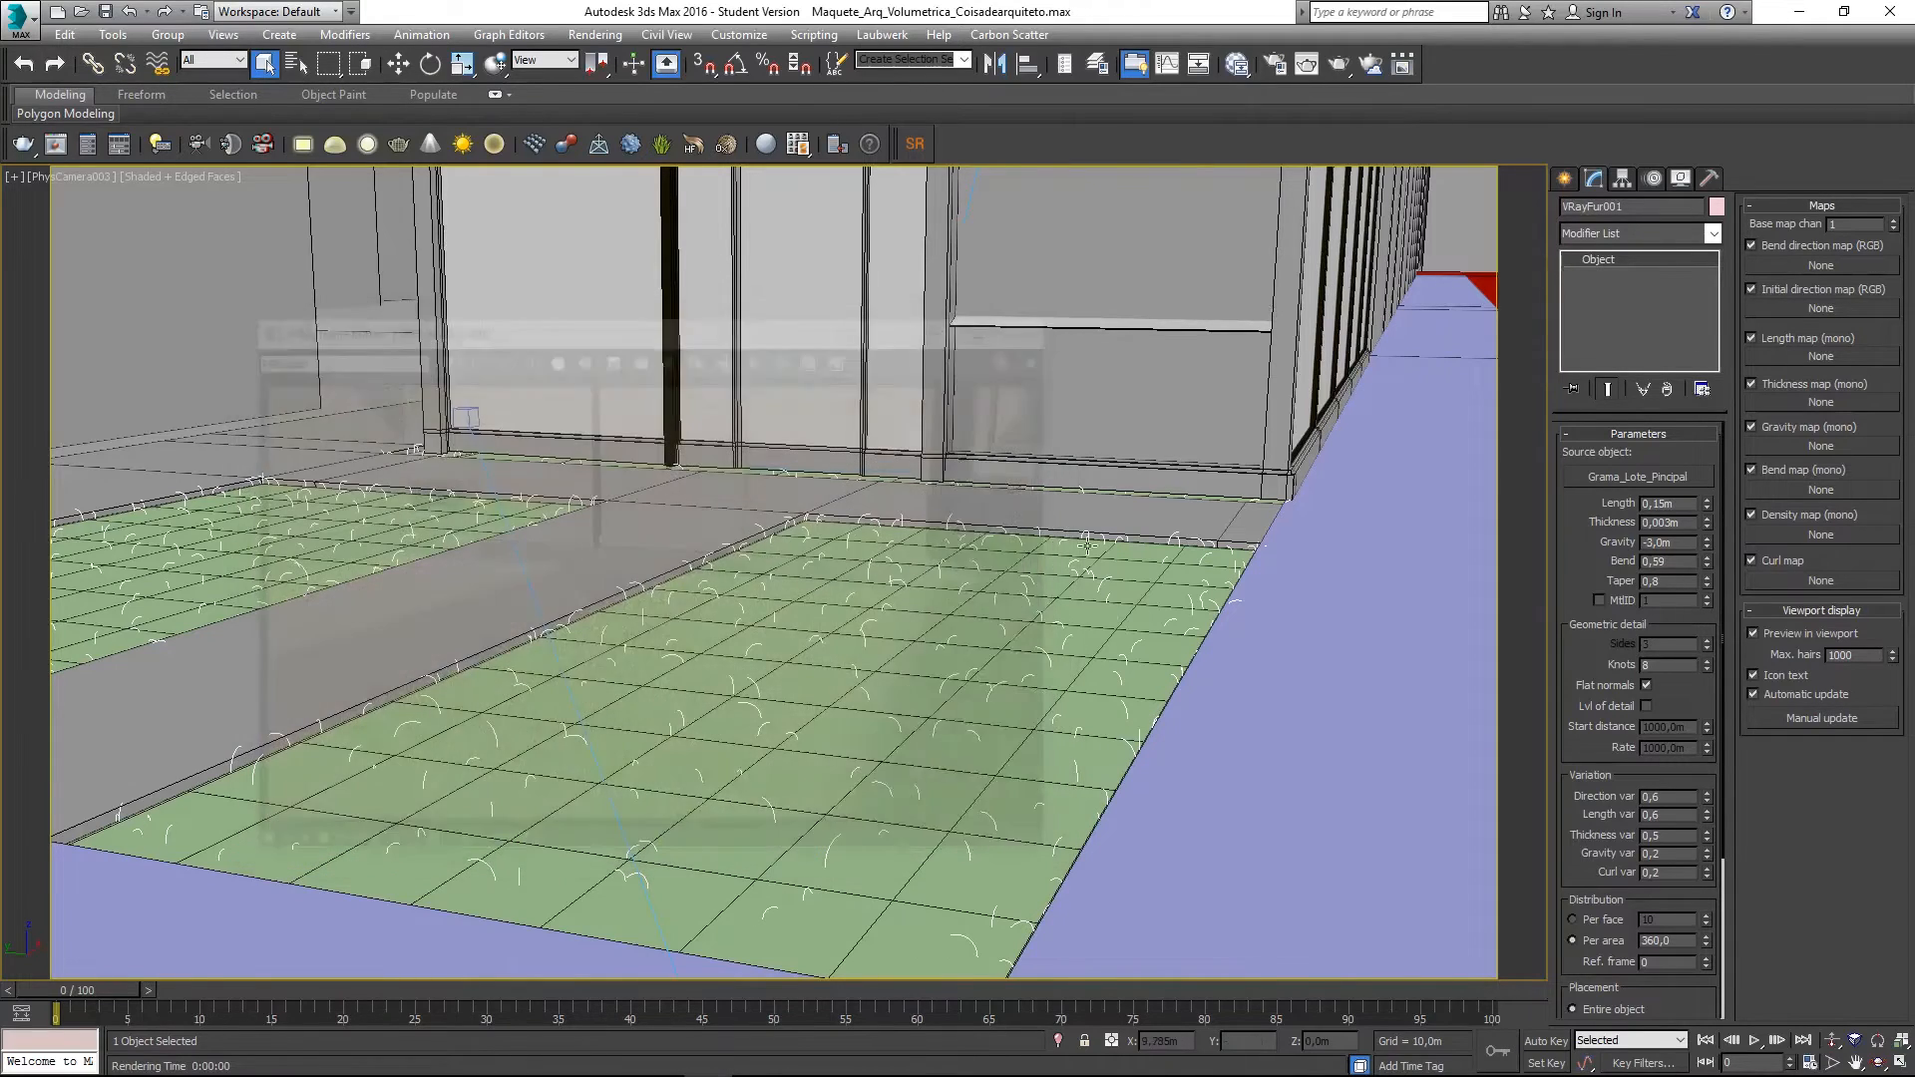
double_click(1660, 944)
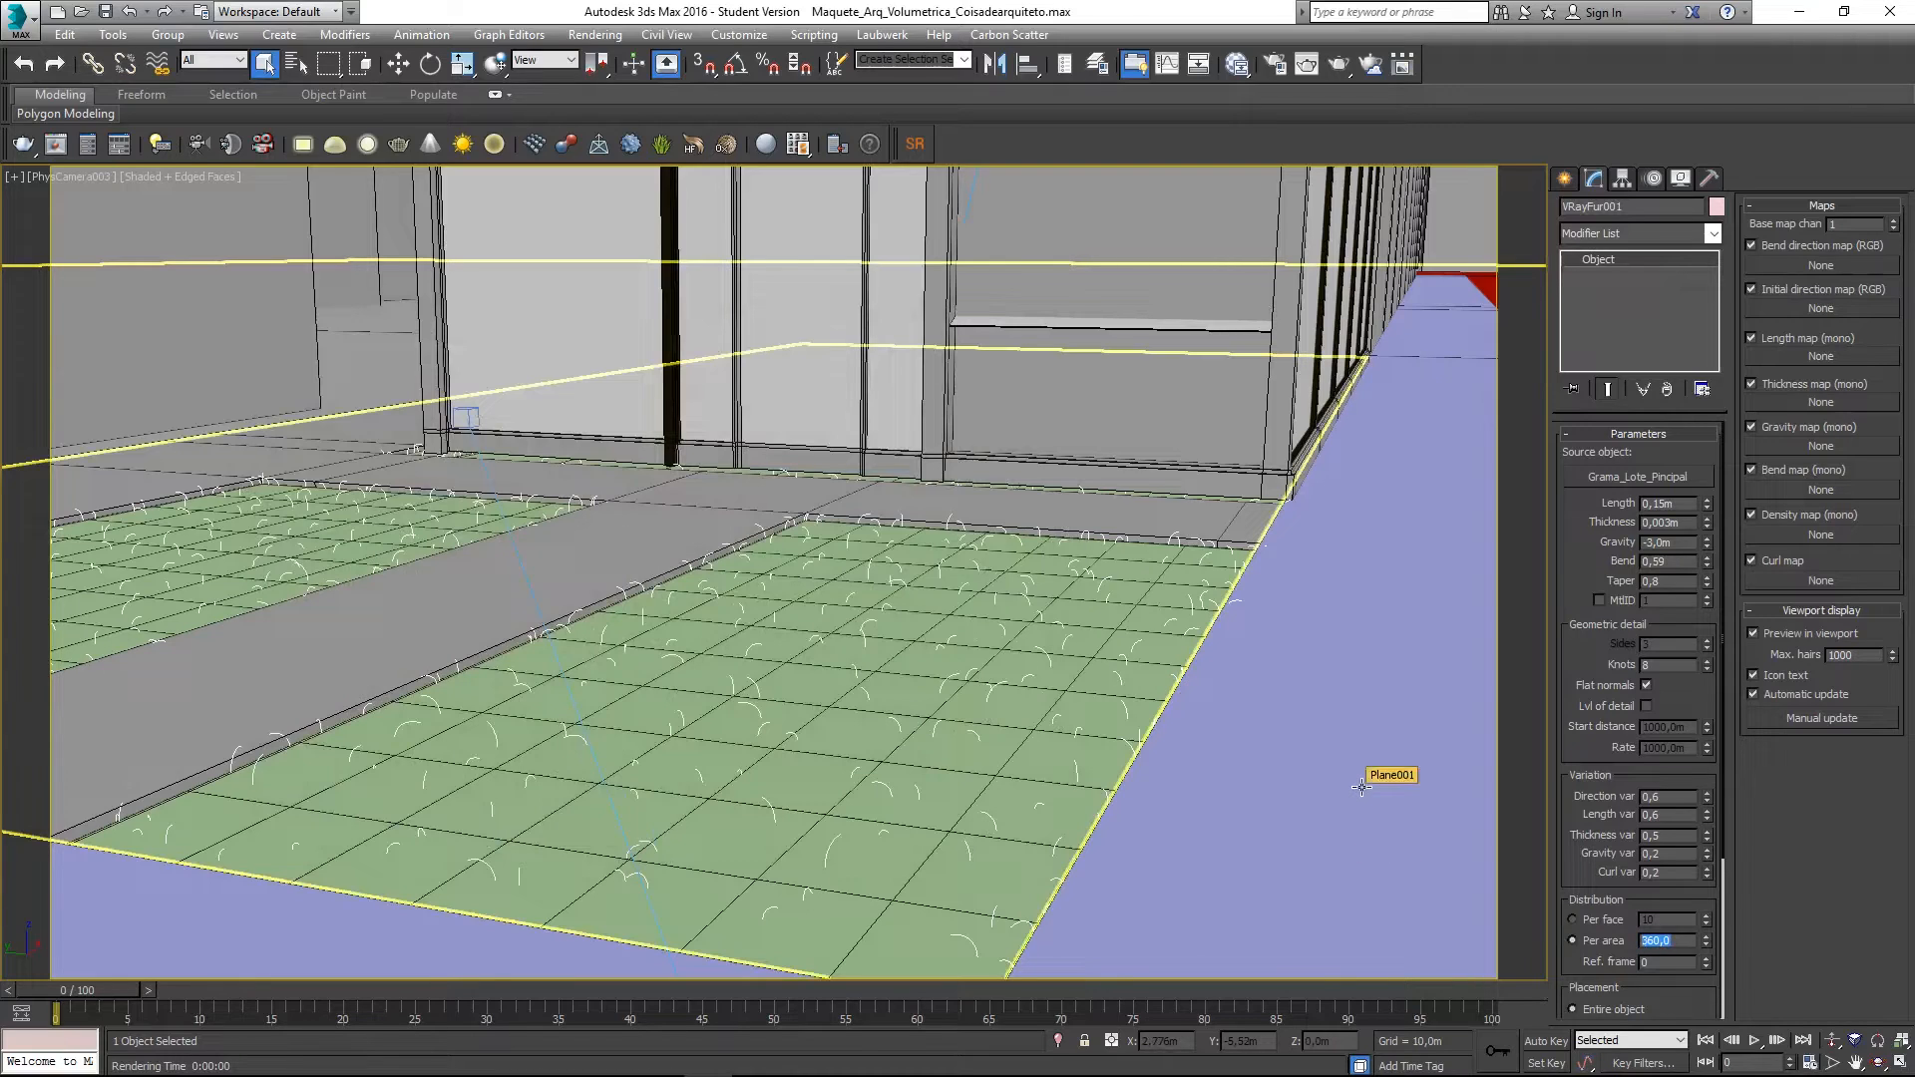
type("520")
key("Return")
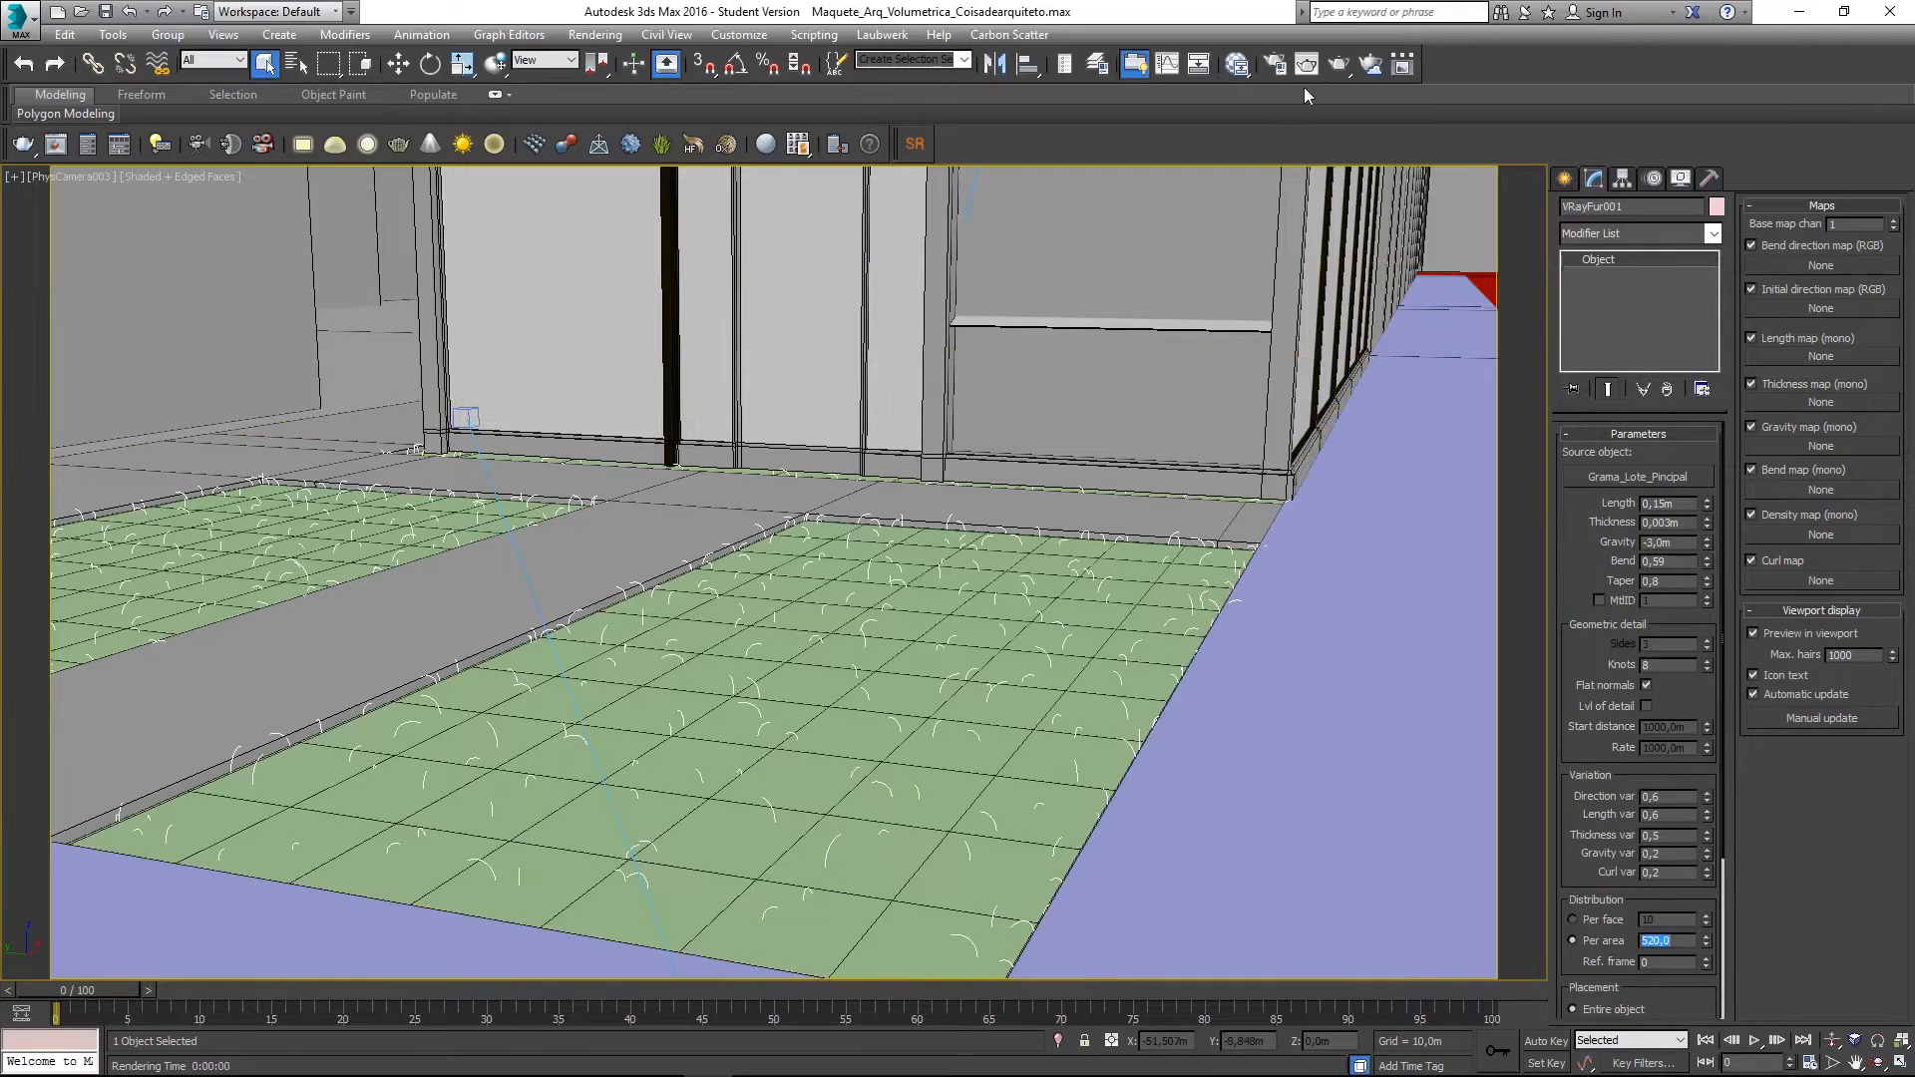
key("shift+q")
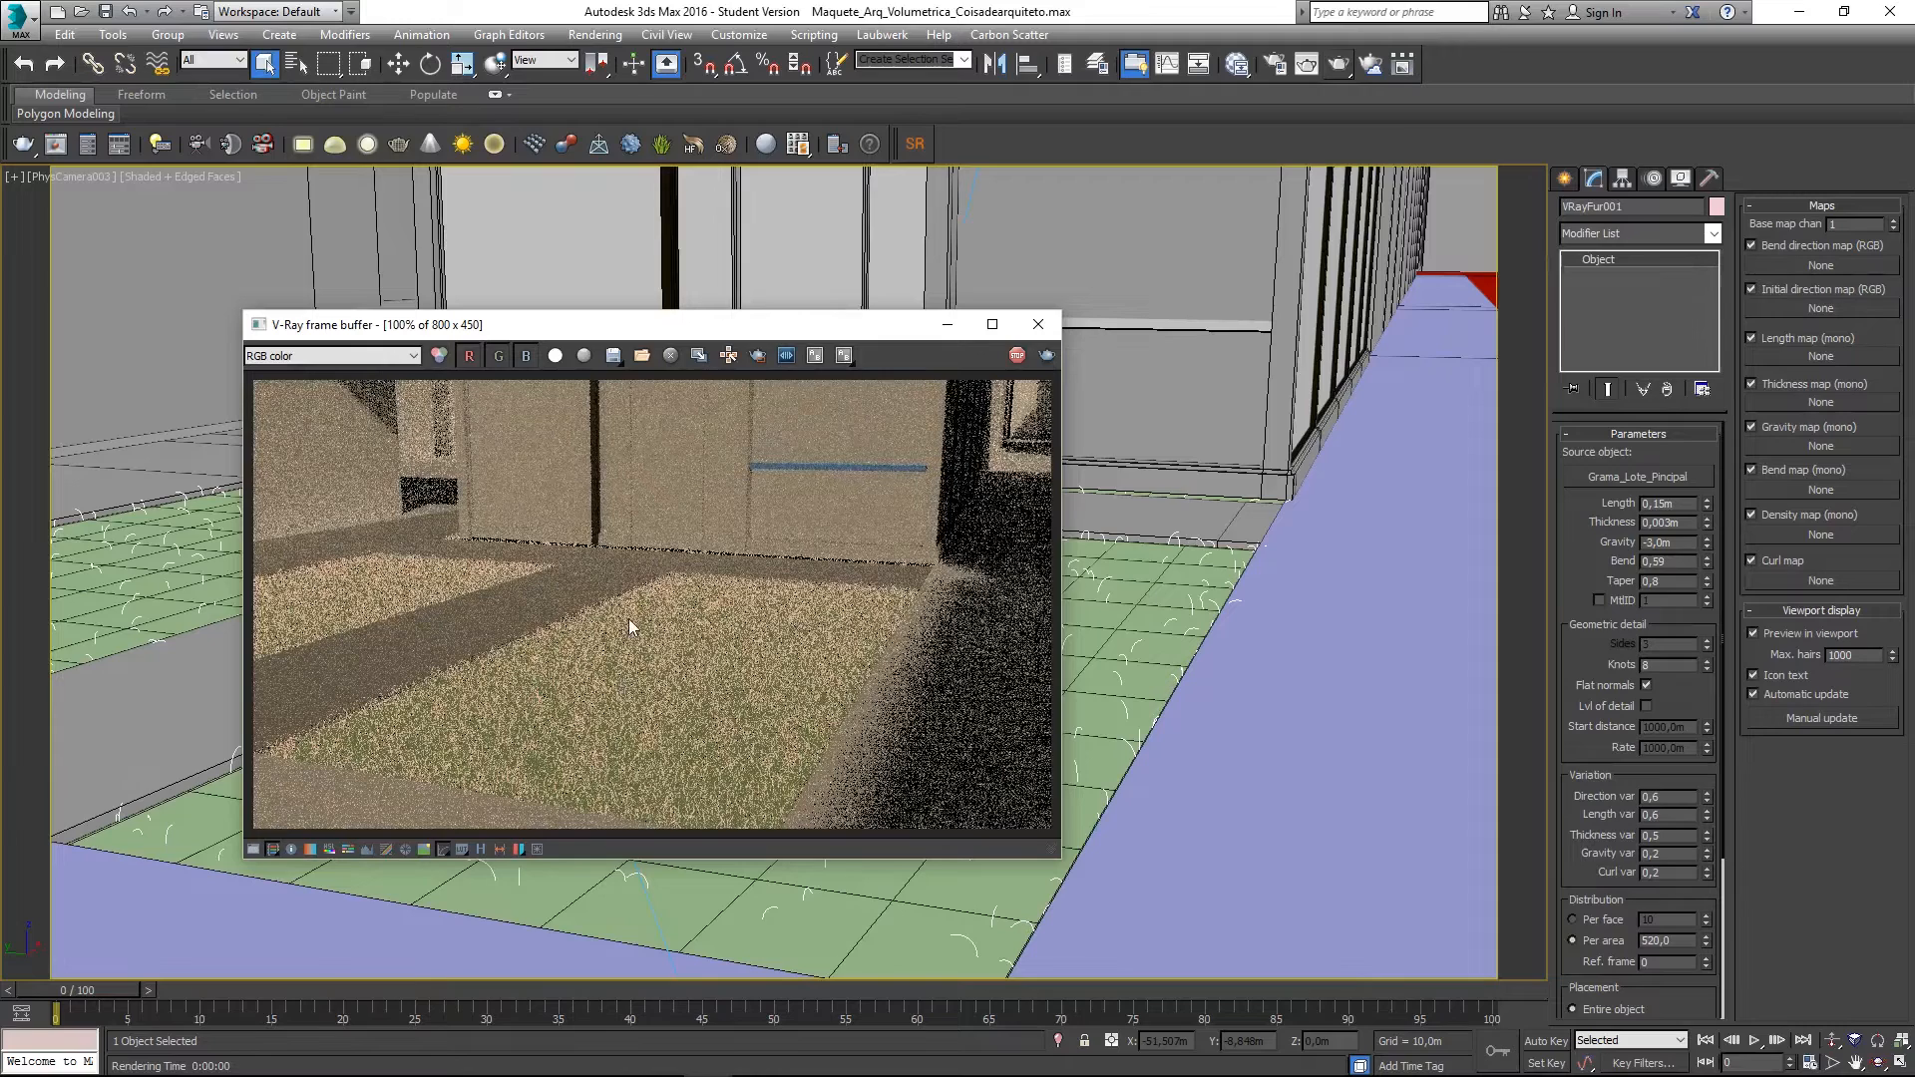
- Zoom into the render to inspect the grass, refit it, and close the frame buffer
scroll(616, 758, "up", 1)
scroll(561, 770, "up", 1)
scroll(561, 770, "down", 2)
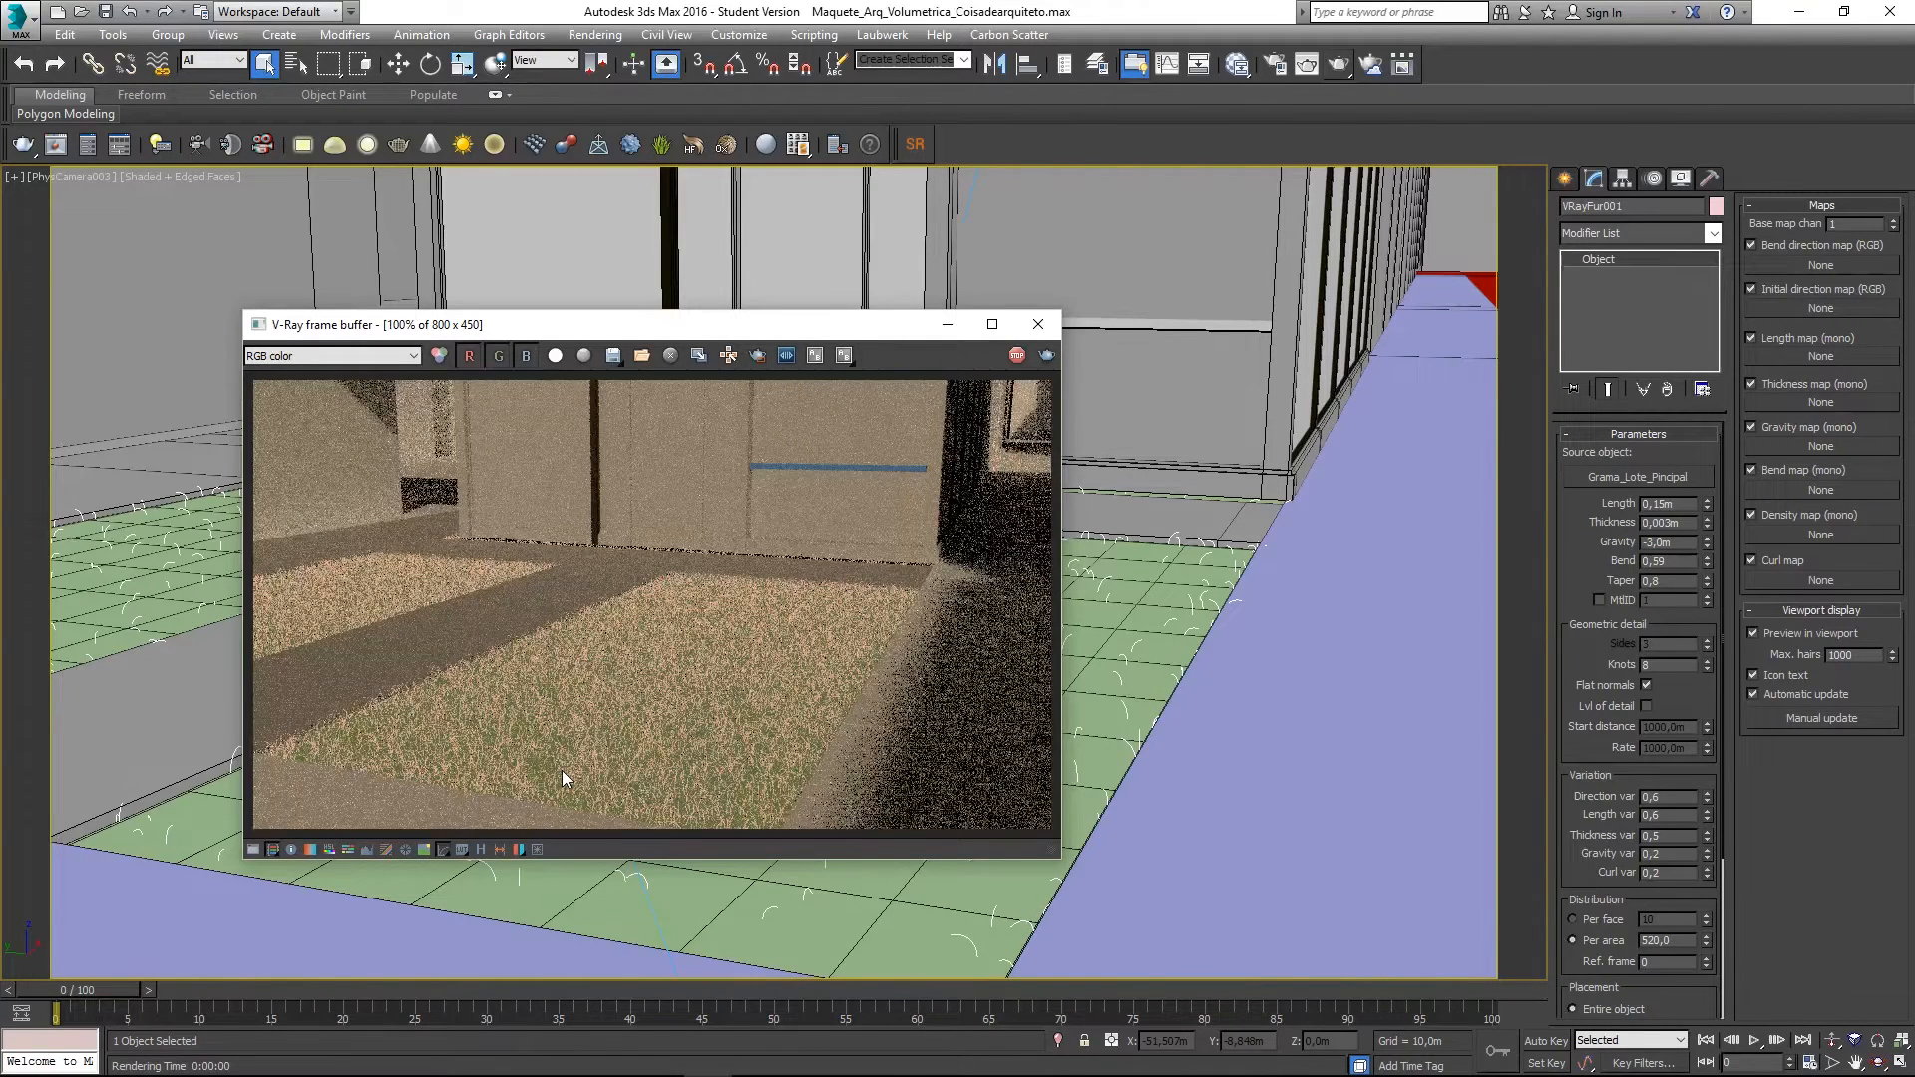
scroll(562, 771, "up", 1)
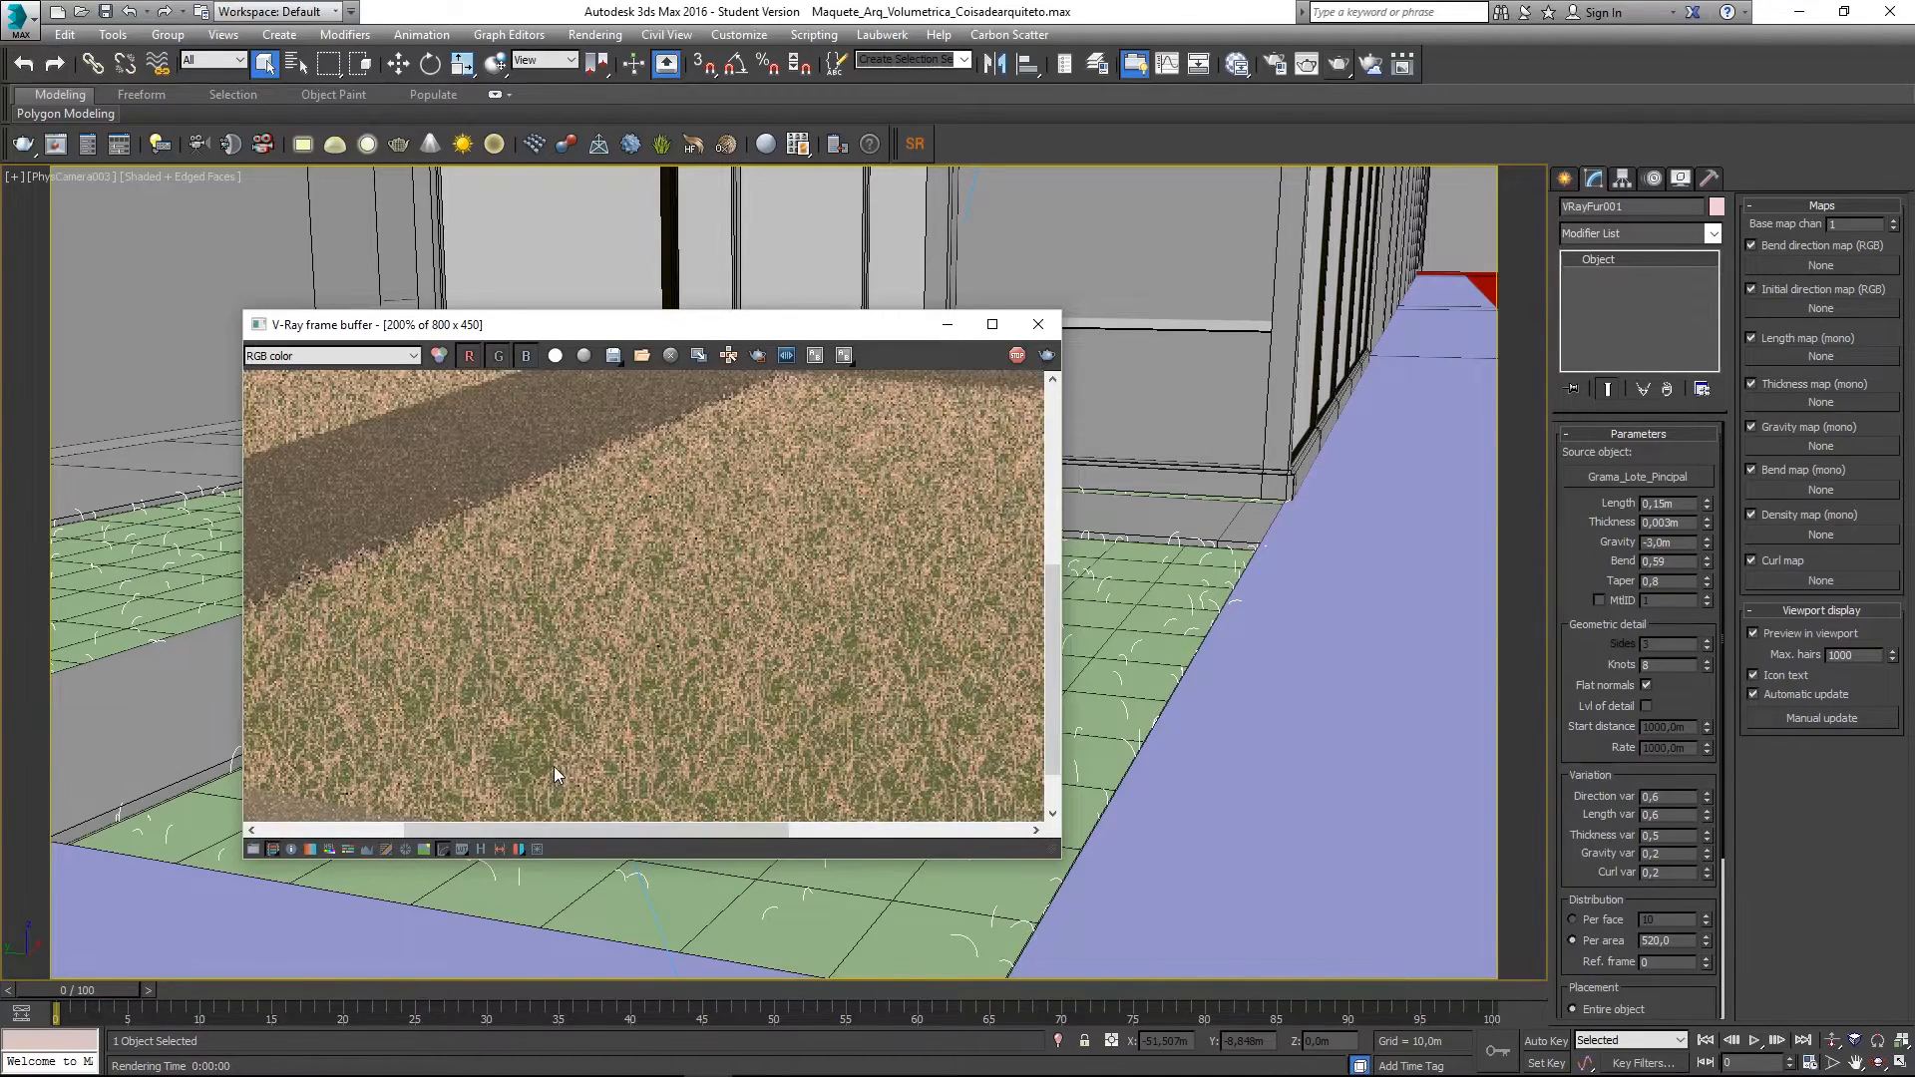
double_click(554, 764)
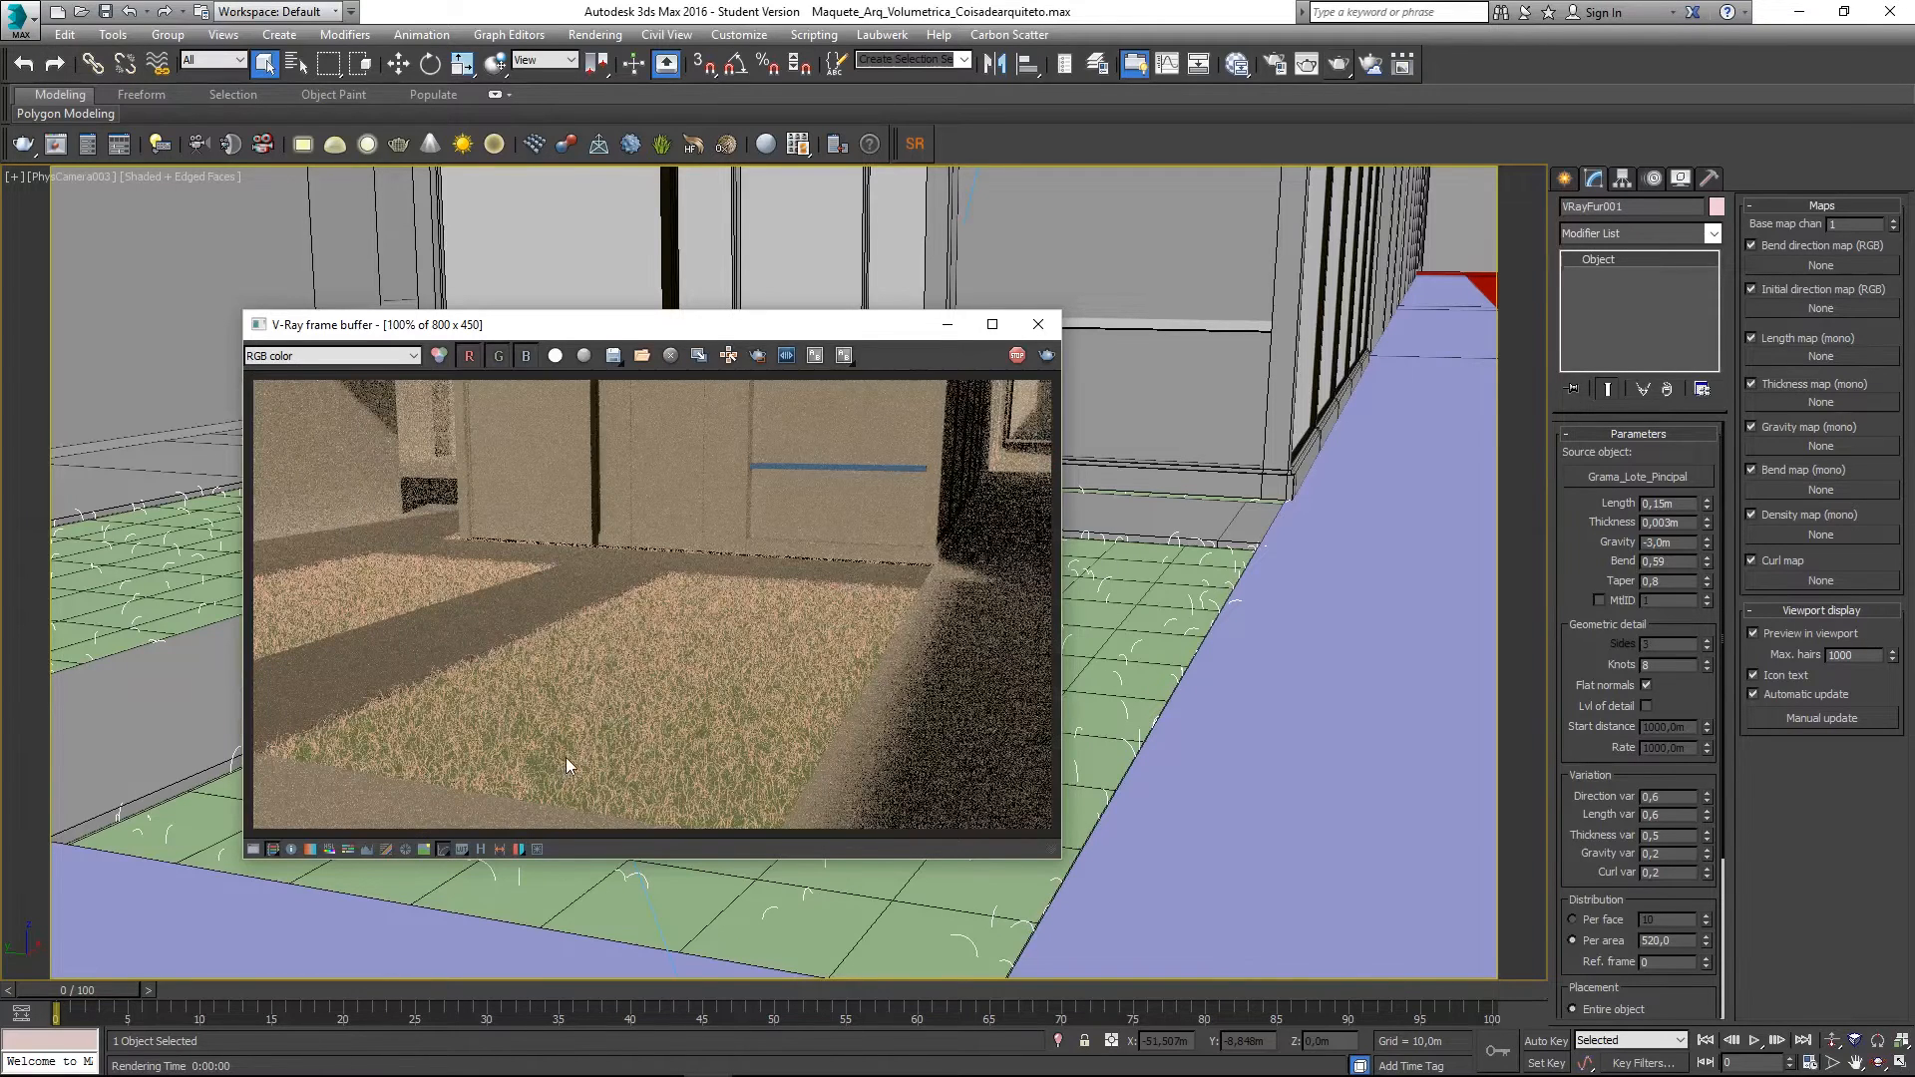
left_click(1039, 325)
- Set the VRayFur Per area density to 1024
double_click(1685, 940)
type("1")
key("Return")
- Render the camera view of the denser lawn and close the PhysCamera003 window
left_click(1307, 64)
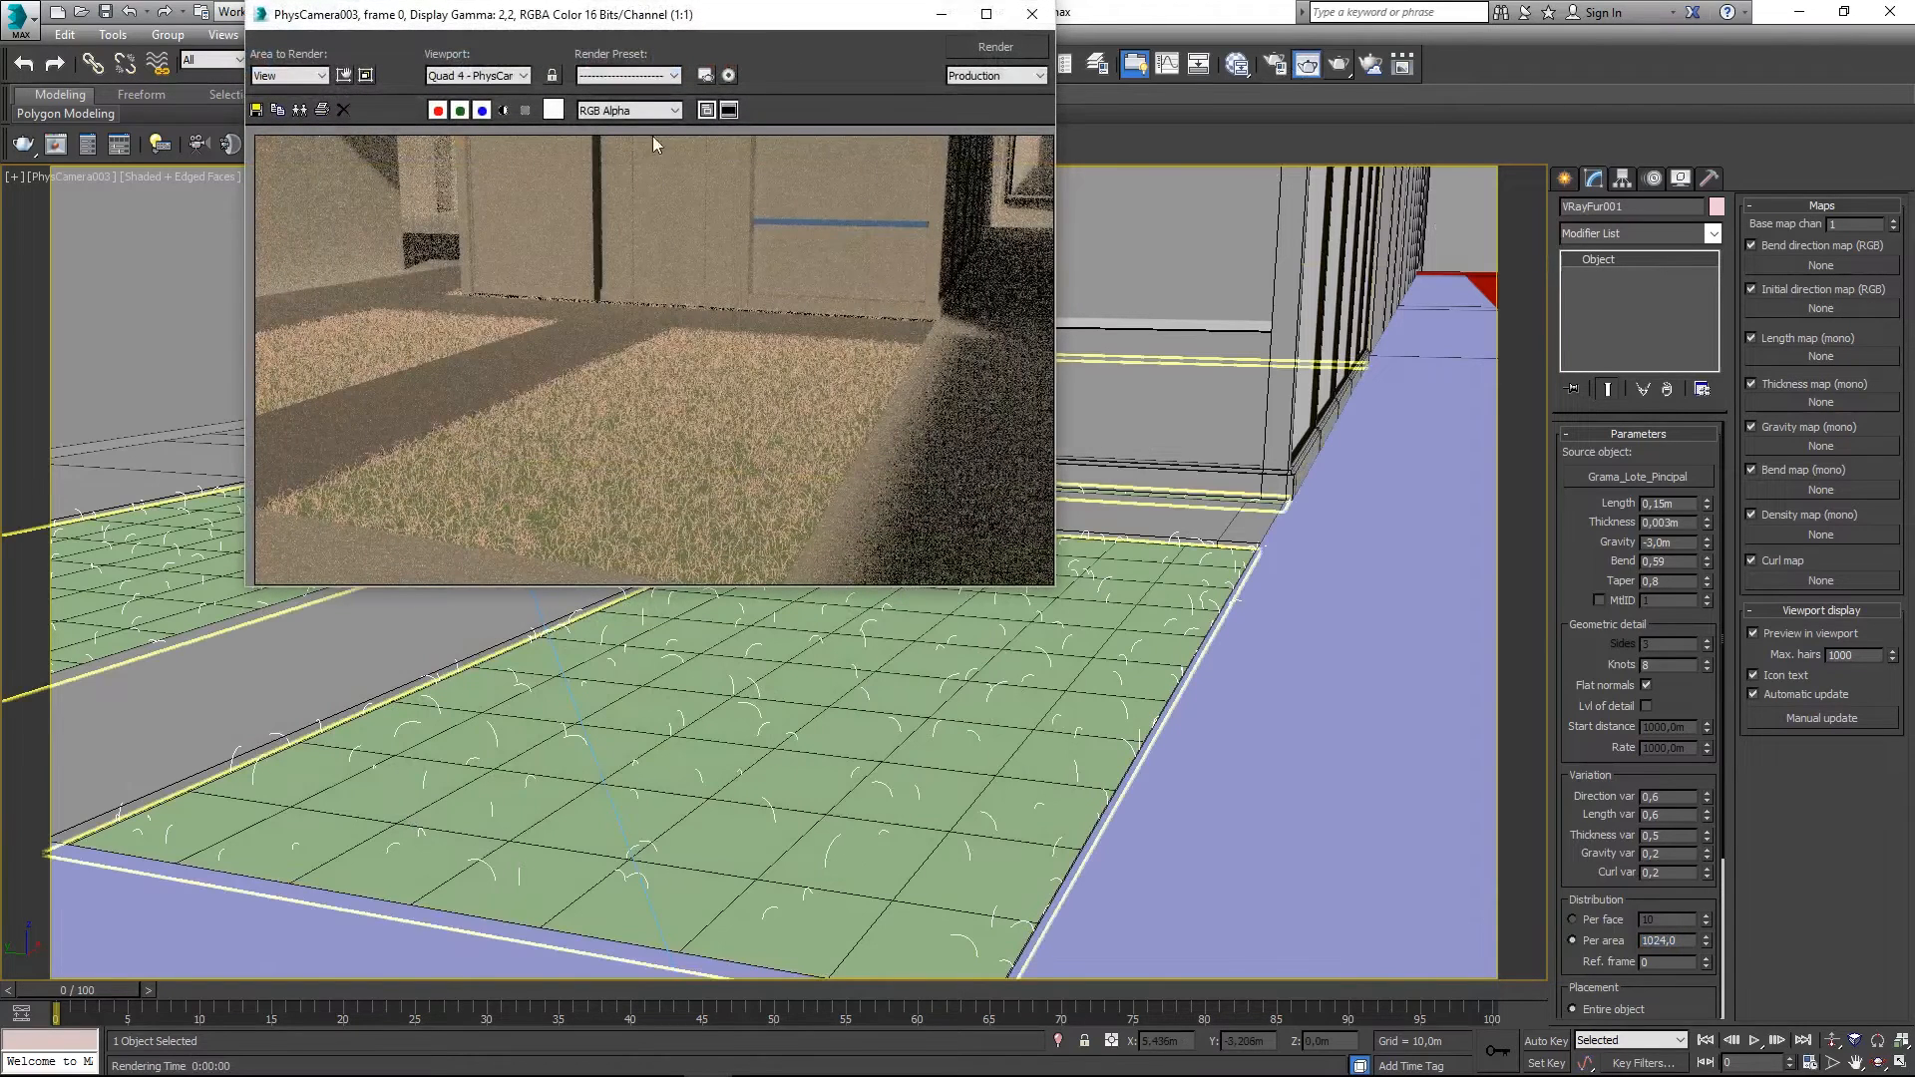
left_click_drag(692, 20, 687, 315)
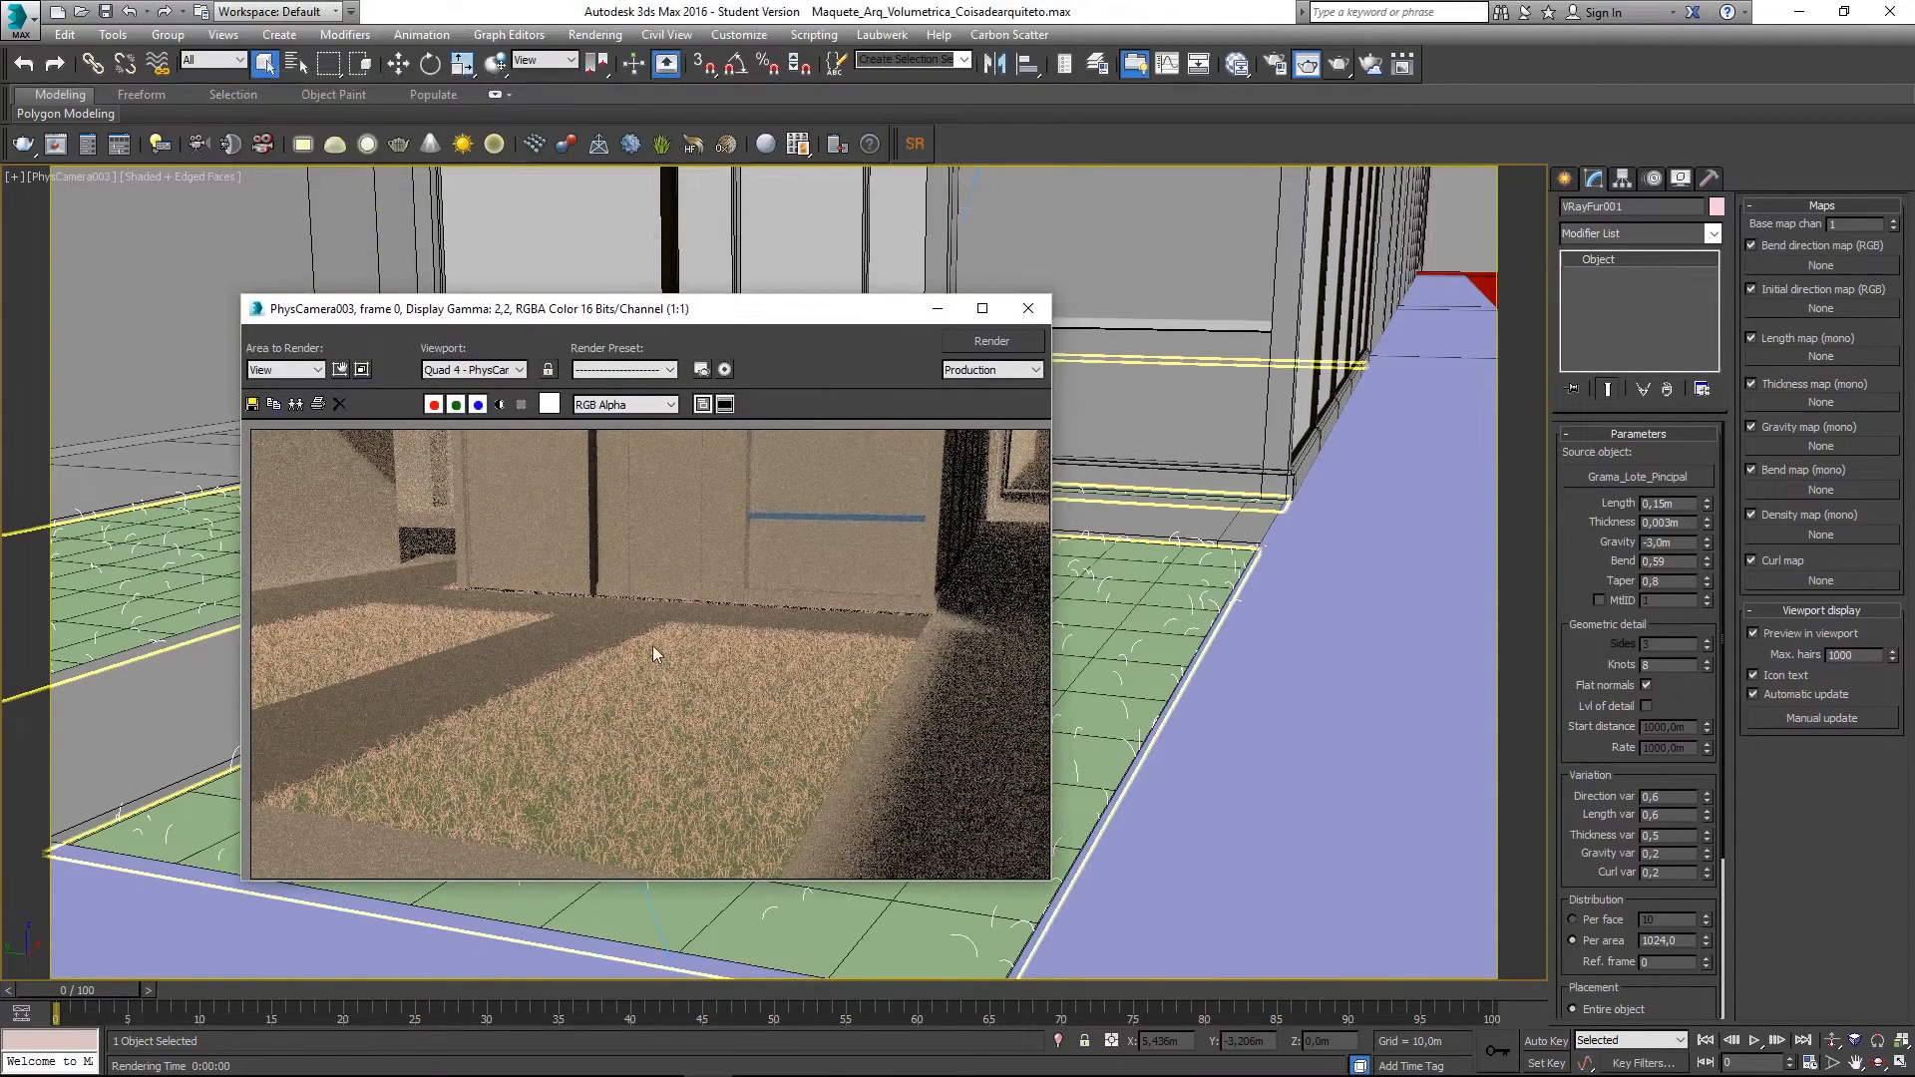
left_click(989, 339)
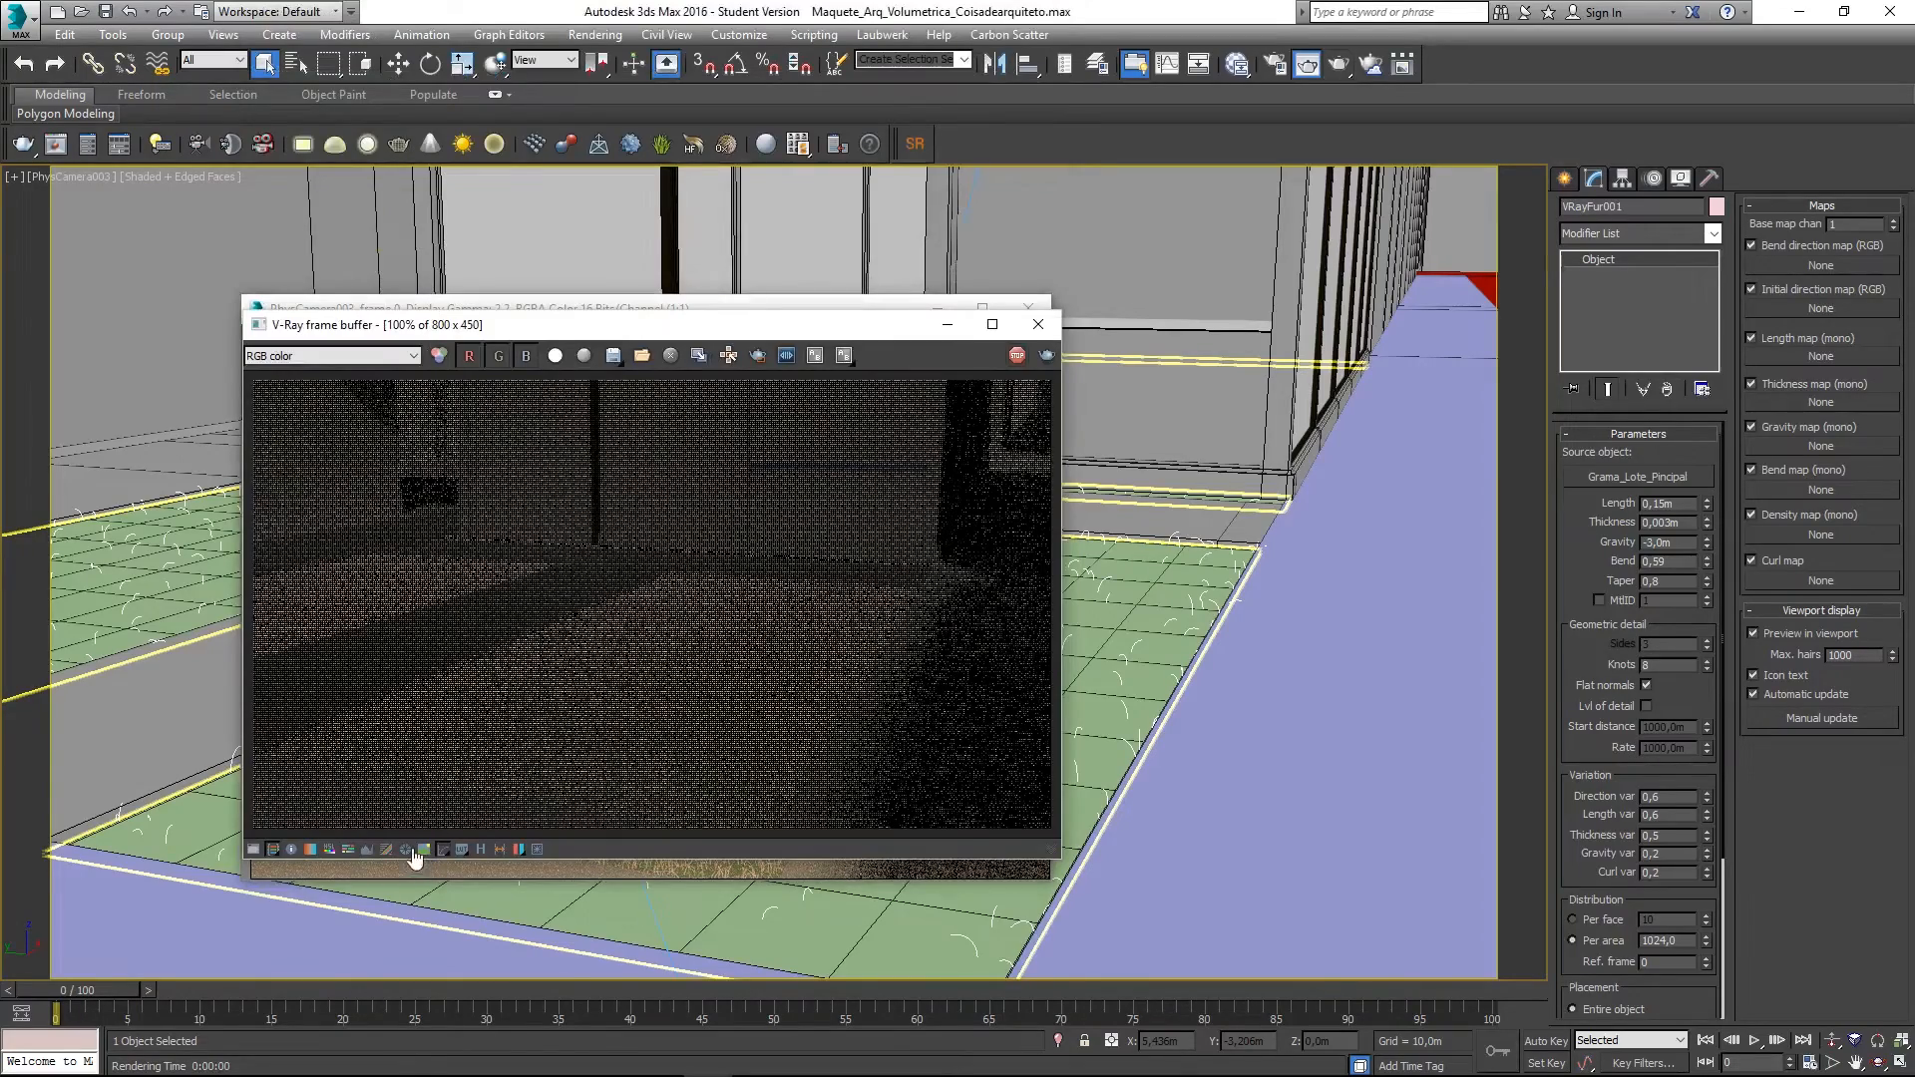
left_click(481, 307)
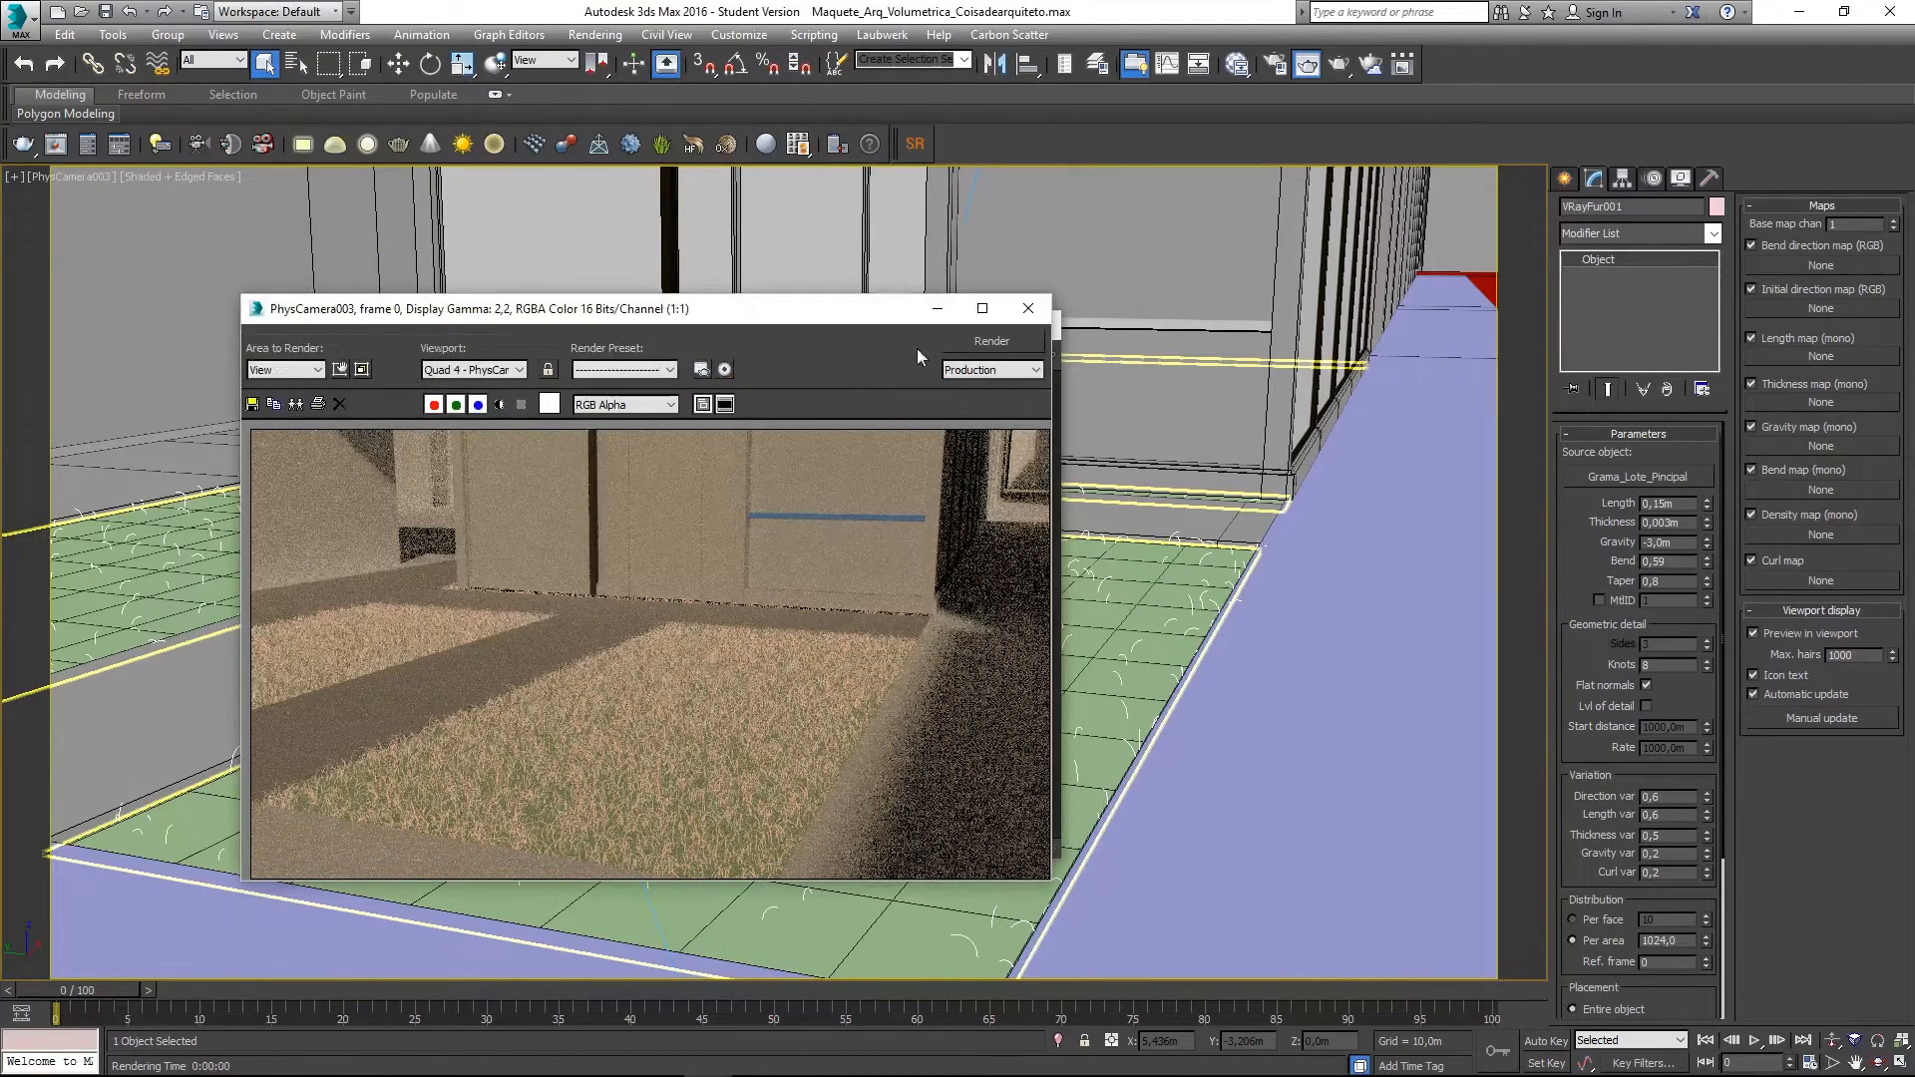
left_click(1034, 314)
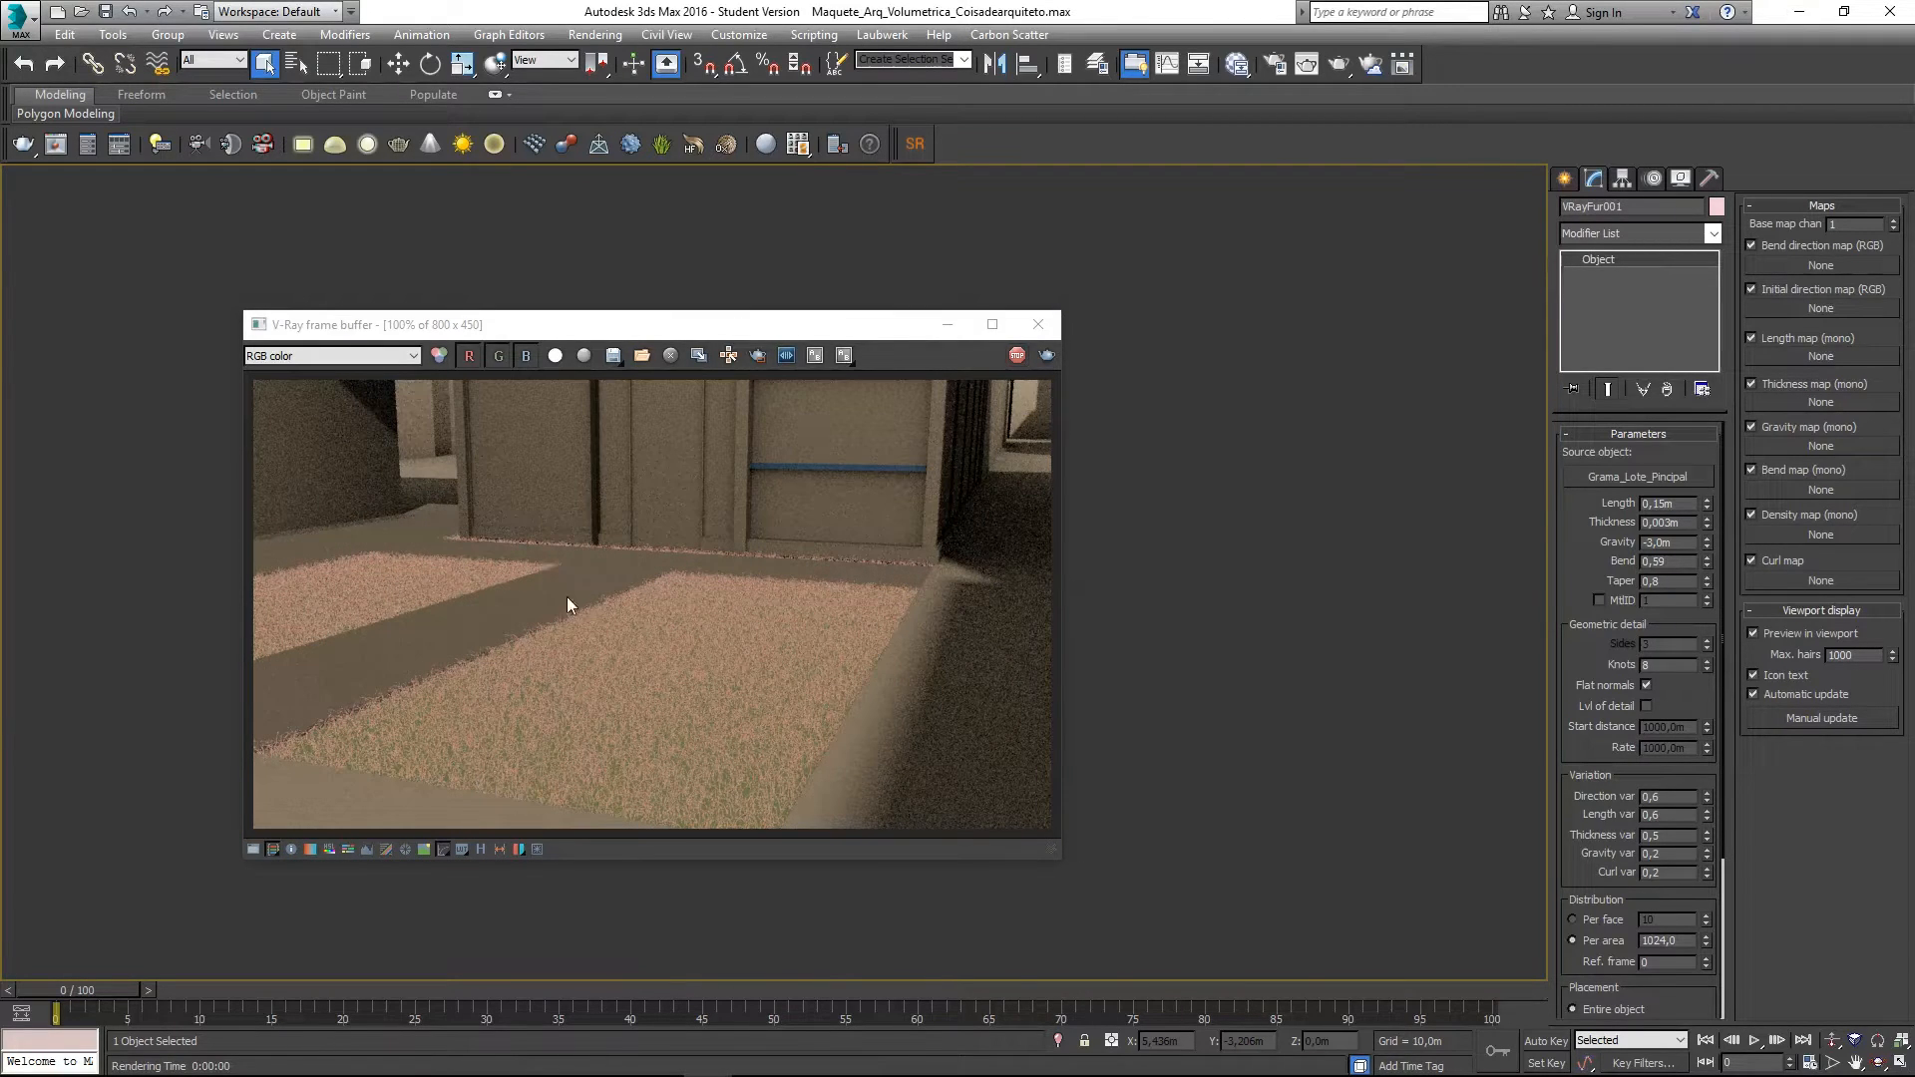
- Zoom and pan around the 1024-density grass render to inspect it, then close the frame buffer
scroll(688, 653, "up", 1)
scroll(633, 733, "down", 1)
scroll(404, 778, "up", 1)
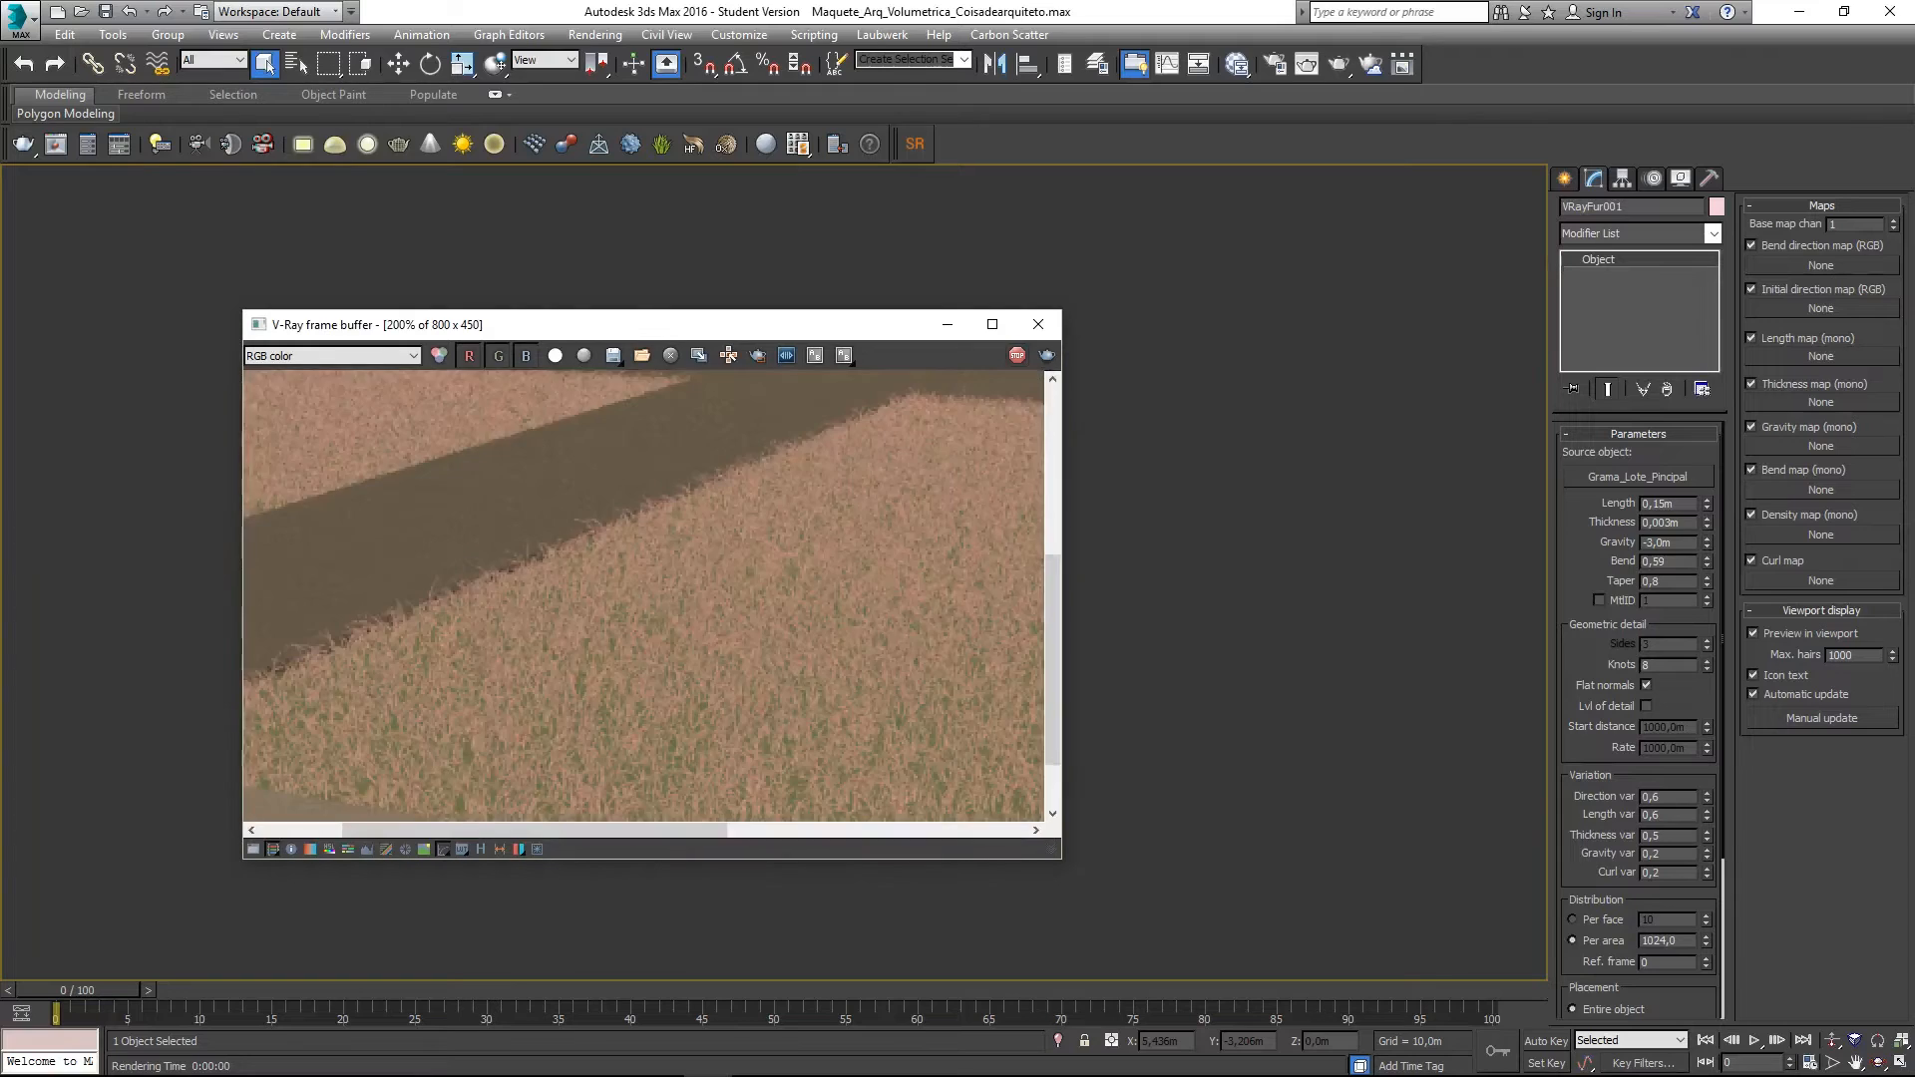
scroll(404, 773, "down", 1)
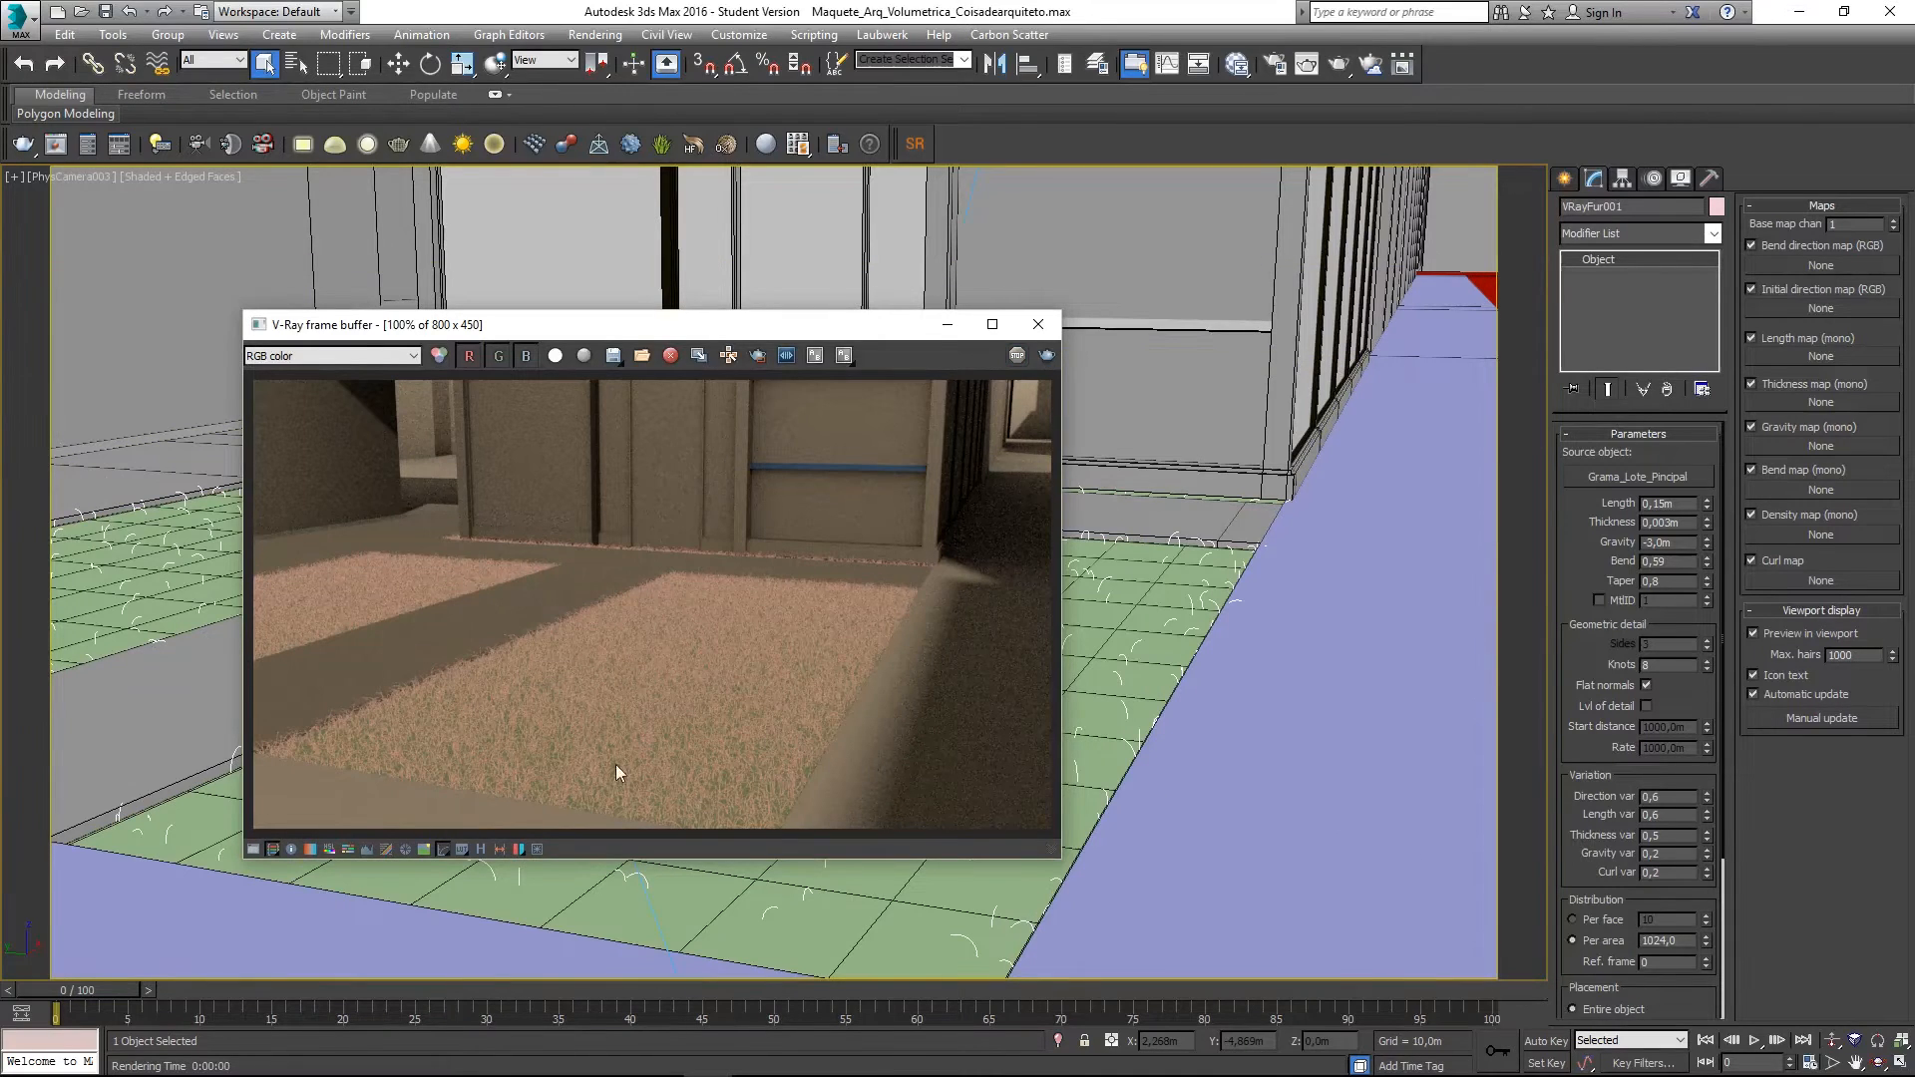
scroll(464, 772, "up", 1)
middle_click_drag(338, 720, 549, 678)
scroll(376, 643, "up", 1)
scroll(375, 639, "down", 1)
scroll(375, 638, "down", 1)
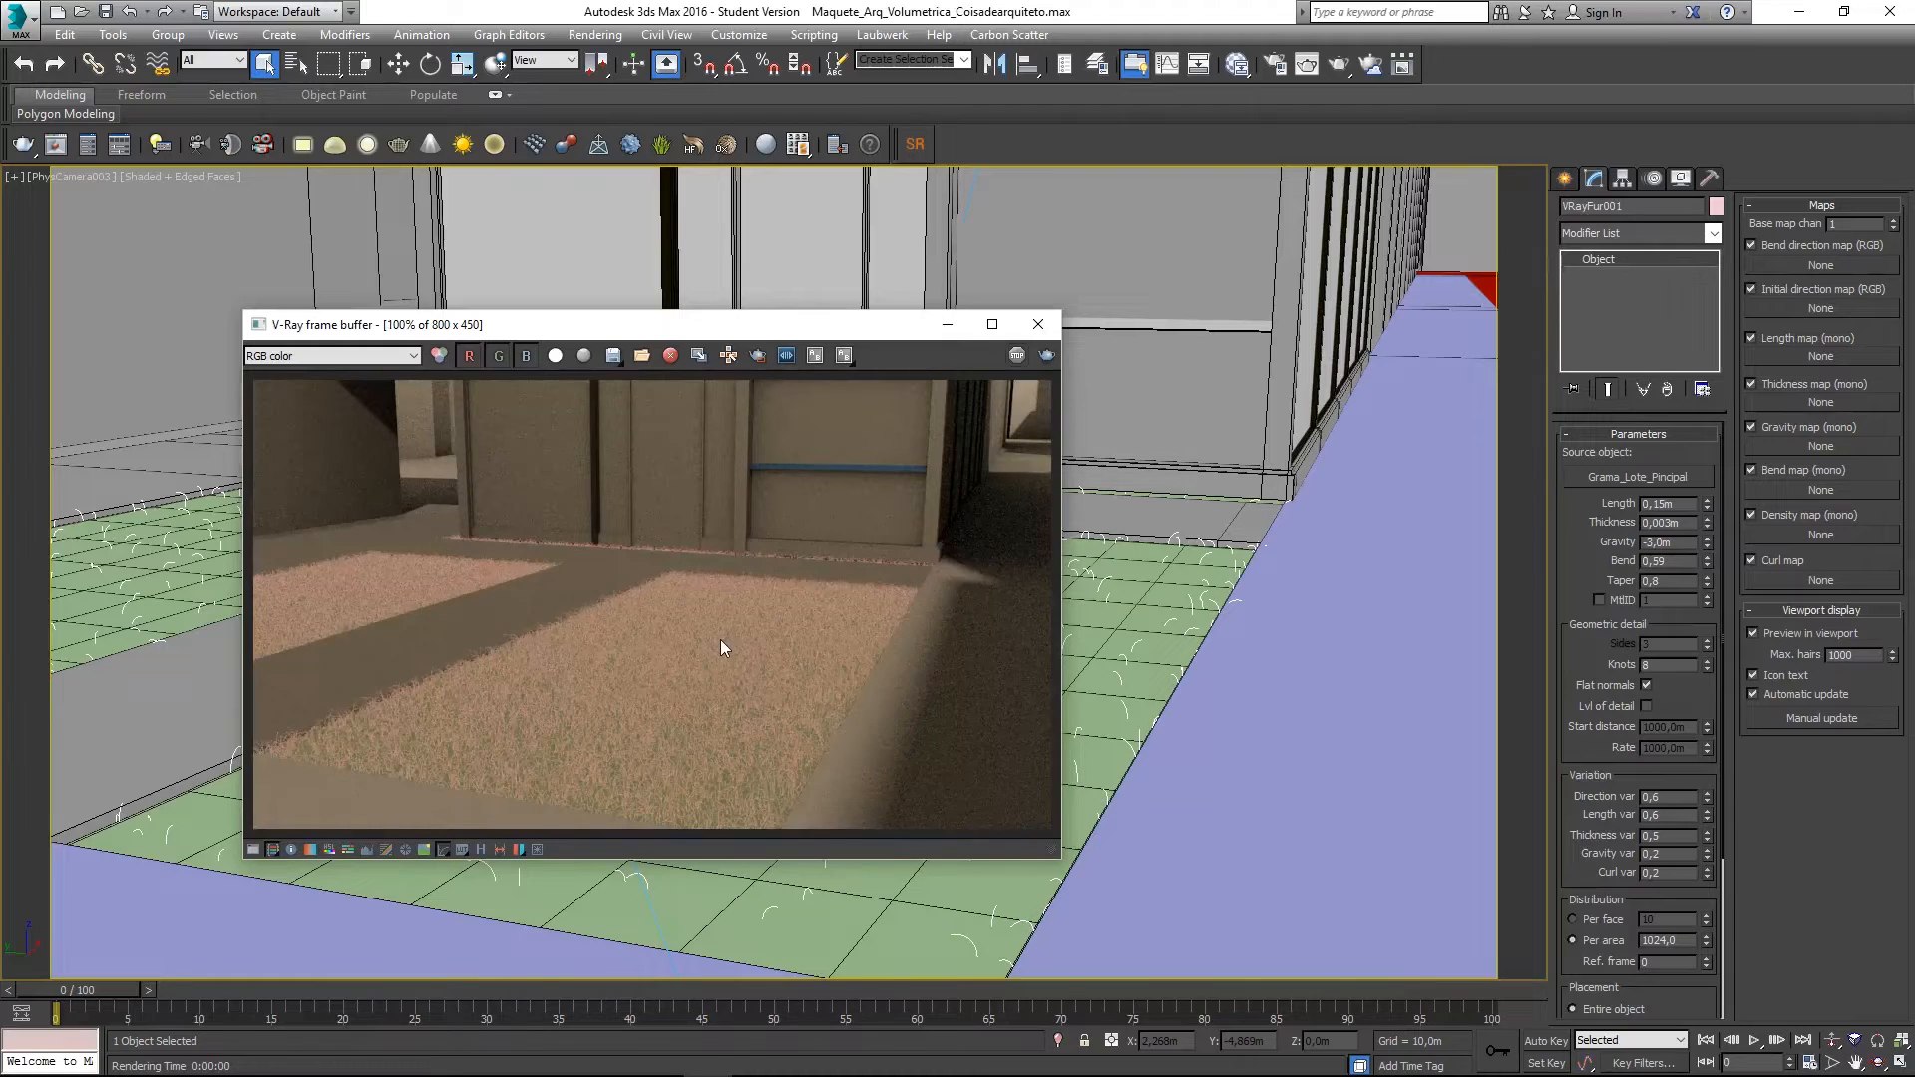
scroll(658, 678, "up", 1)
middle_click_drag(699, 598, 734, 577)
middle_click_drag(383, 661, 656, 762)
scroll(654, 642, "down", 2)
scroll(535, 642, "up", 2)
middle_click_drag(535, 642, 651, 589)
scroll(576, 630, "down", 1)
scroll(734, 557, "down", 1)
scroll(623, 570, "up", 1)
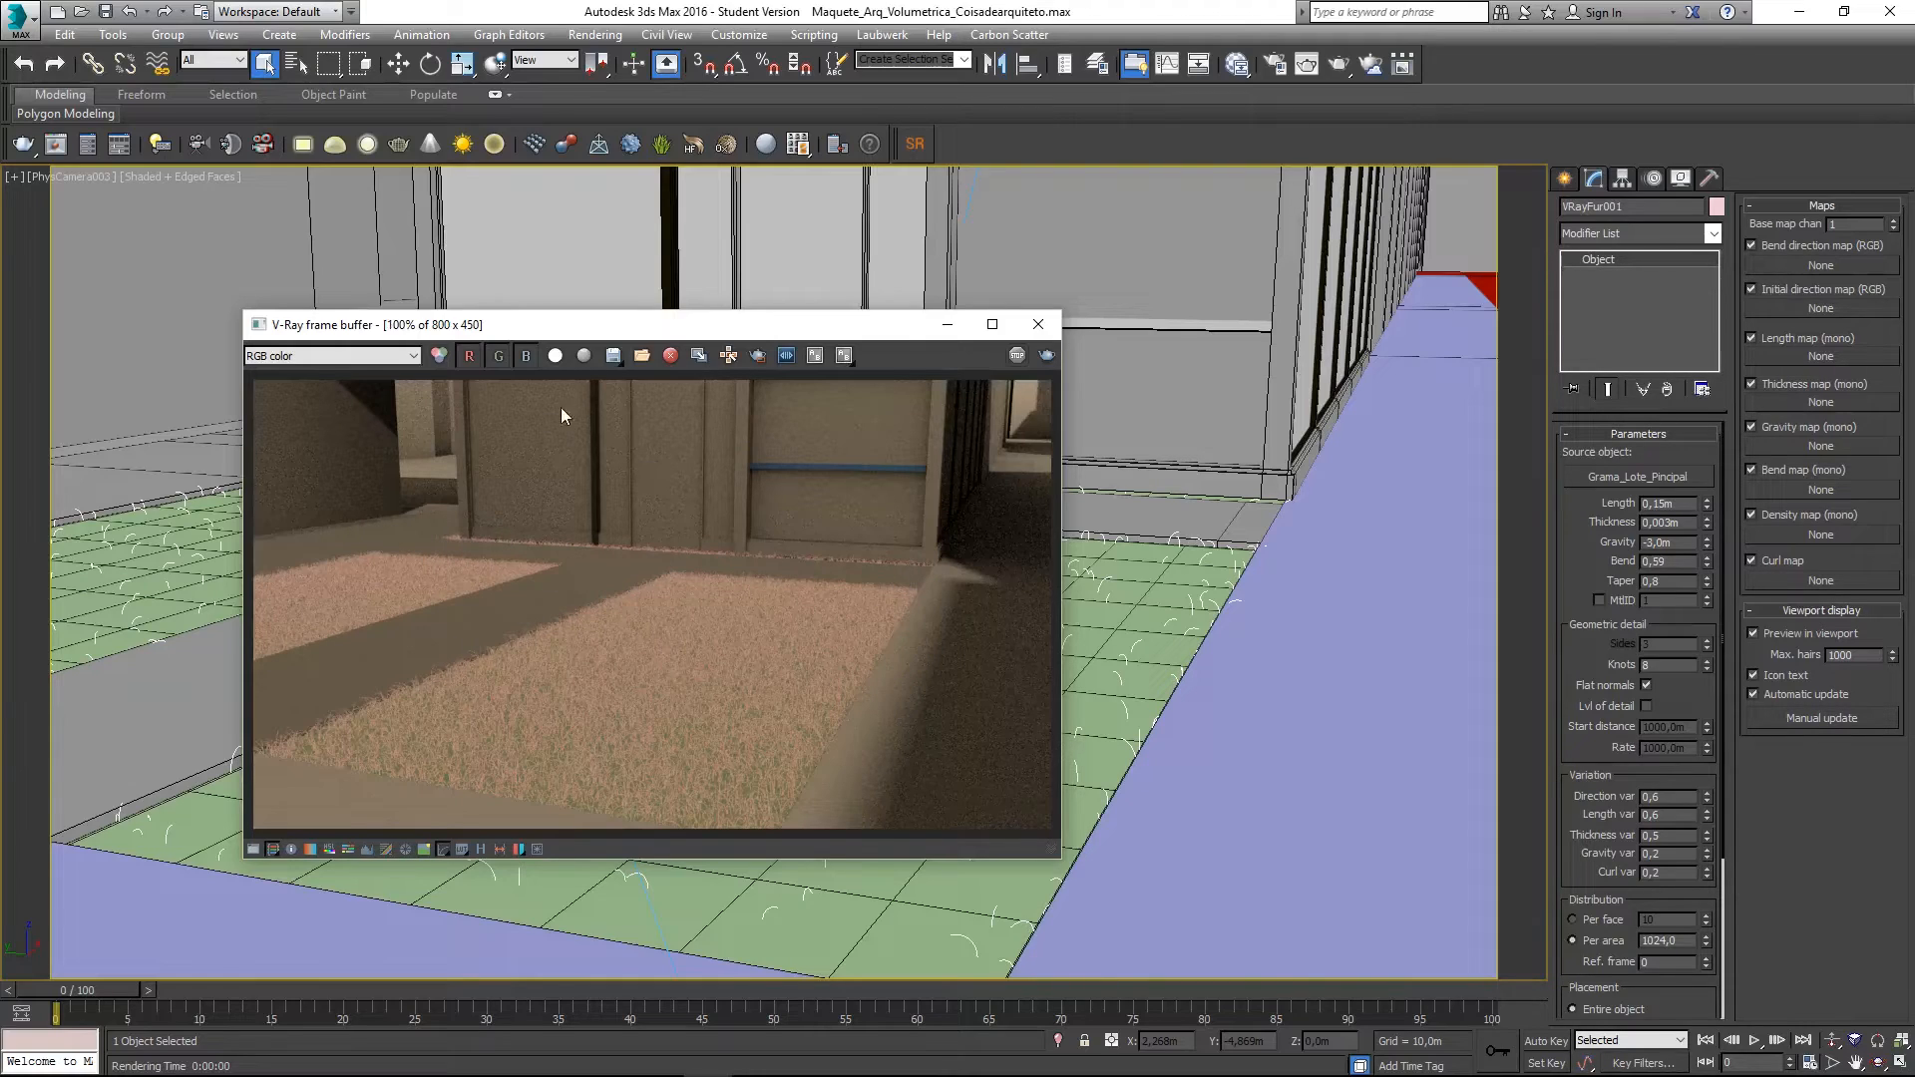
left_click(1038, 334)
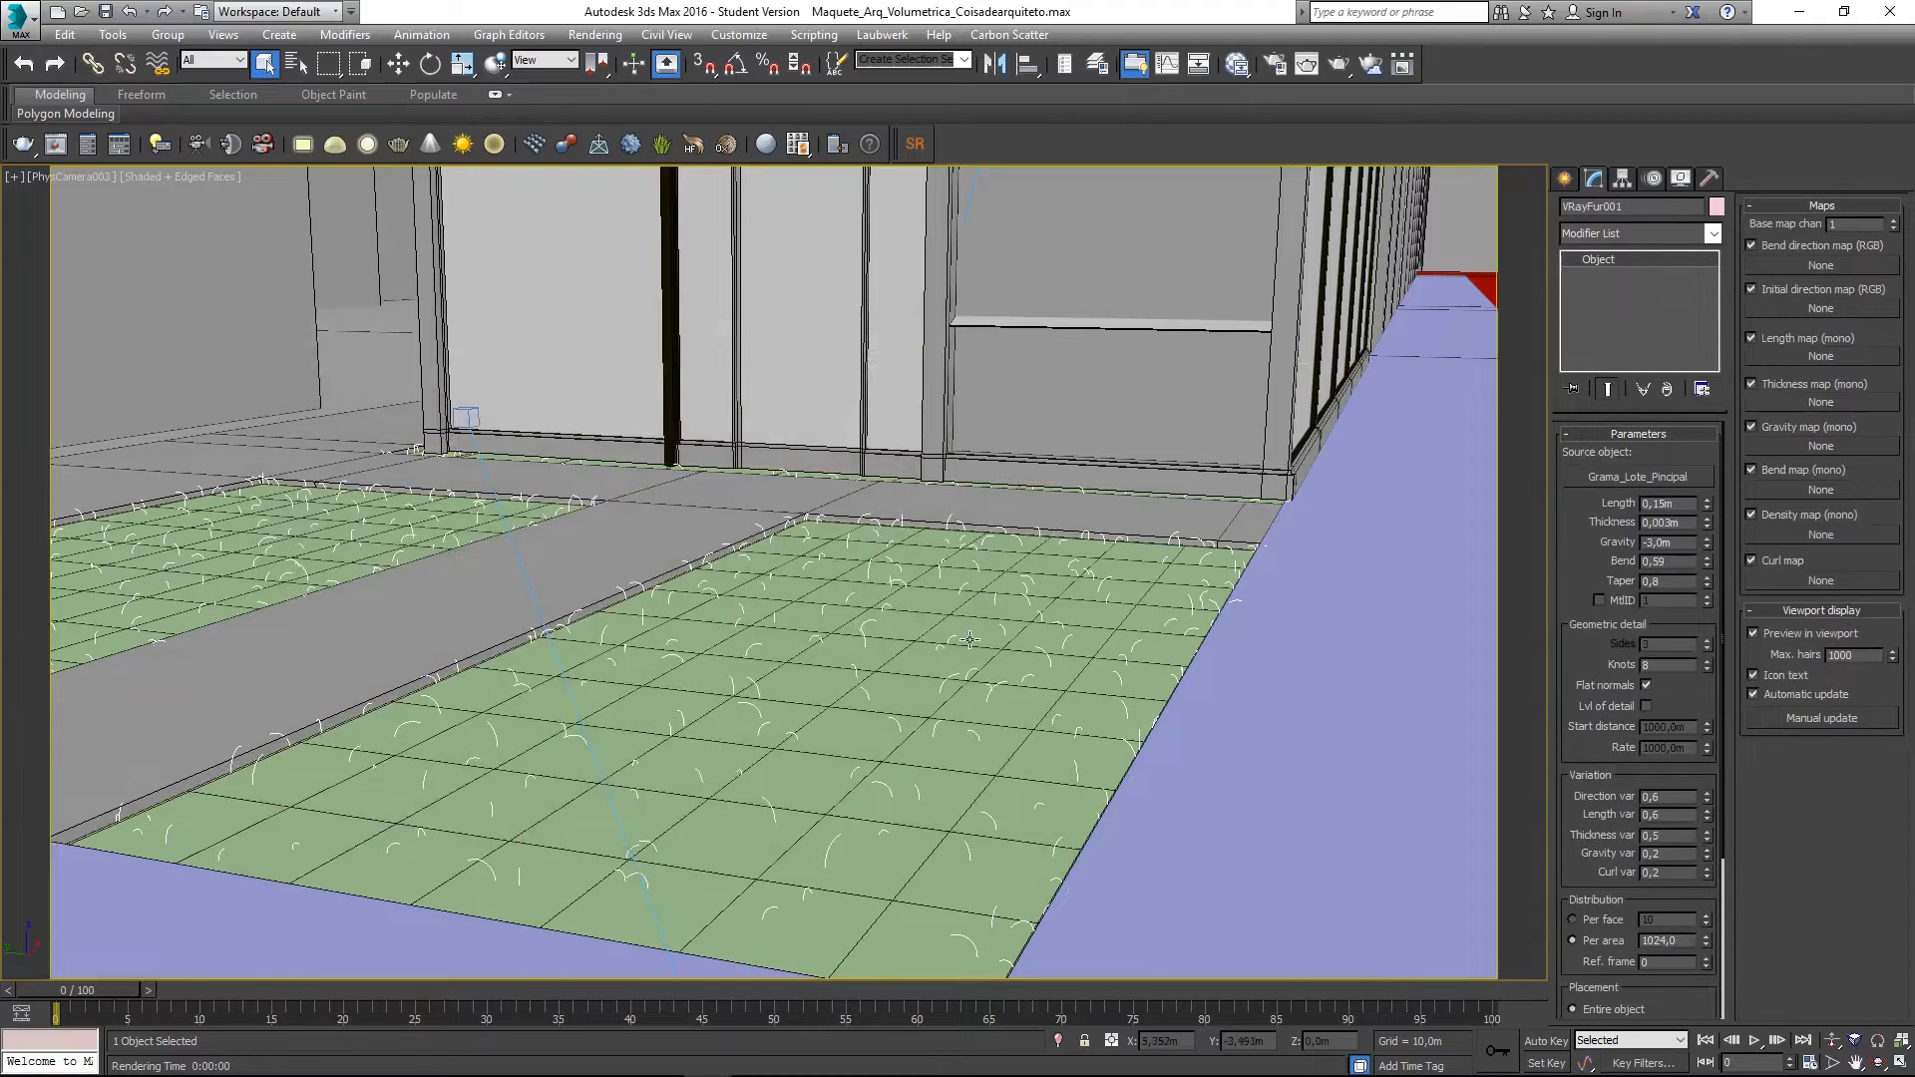
- Create a new VRayMtl node in the Slate Material Editor's View1
key("m")
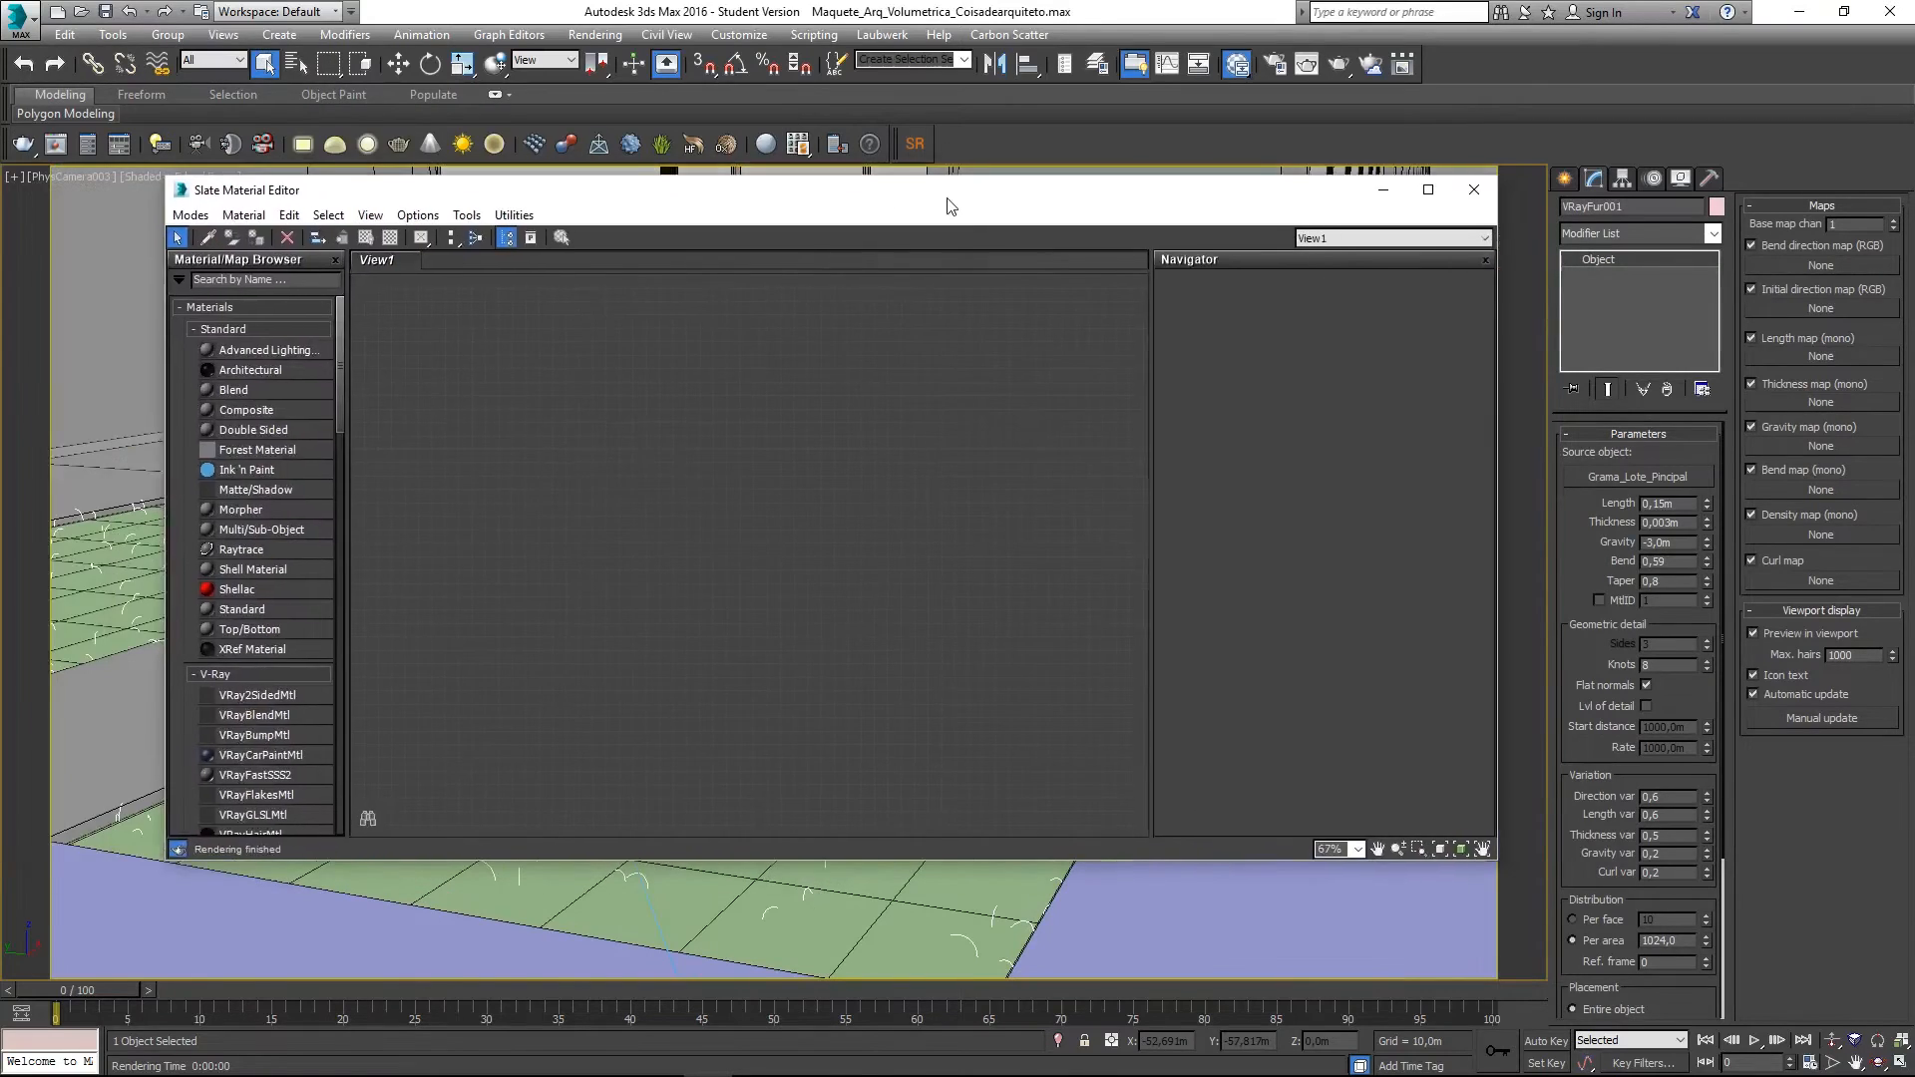
left_click_drag(948, 200, 952, 281)
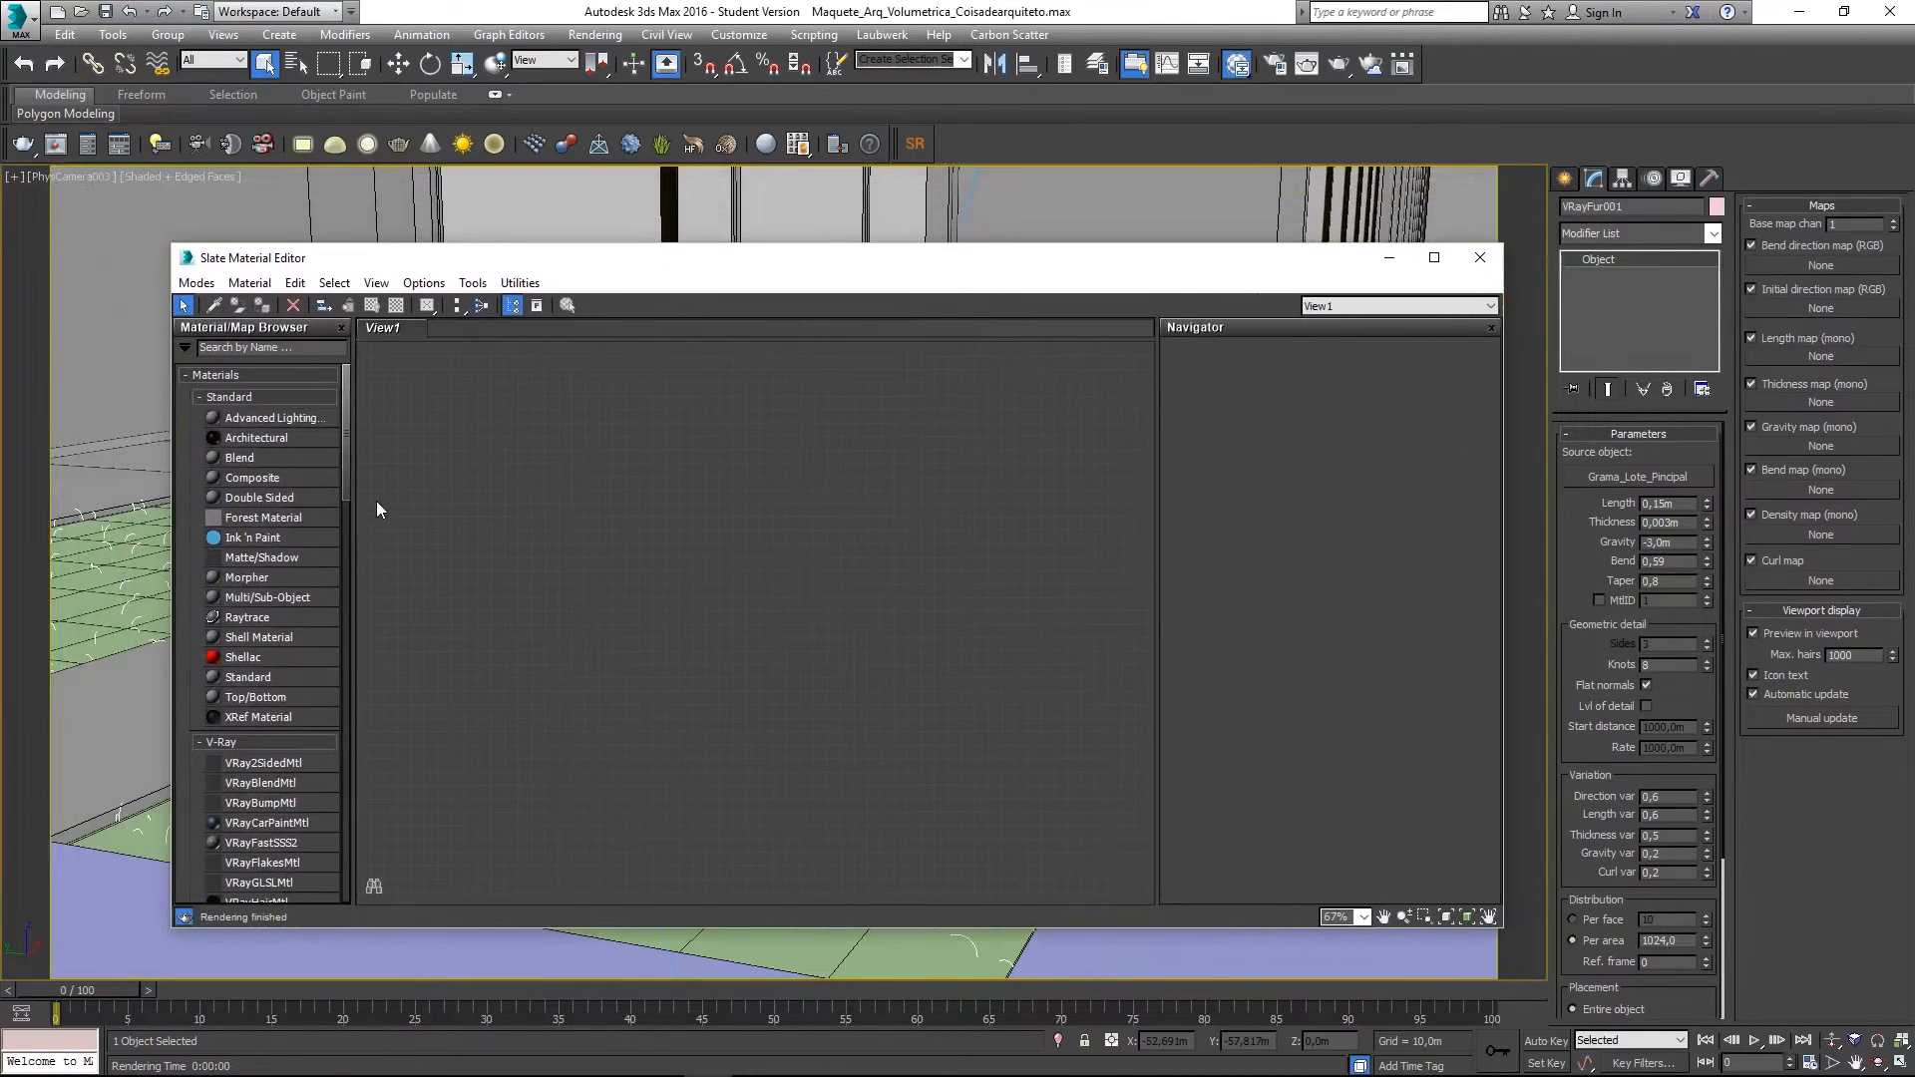
scroll(261, 792, "down", 4)
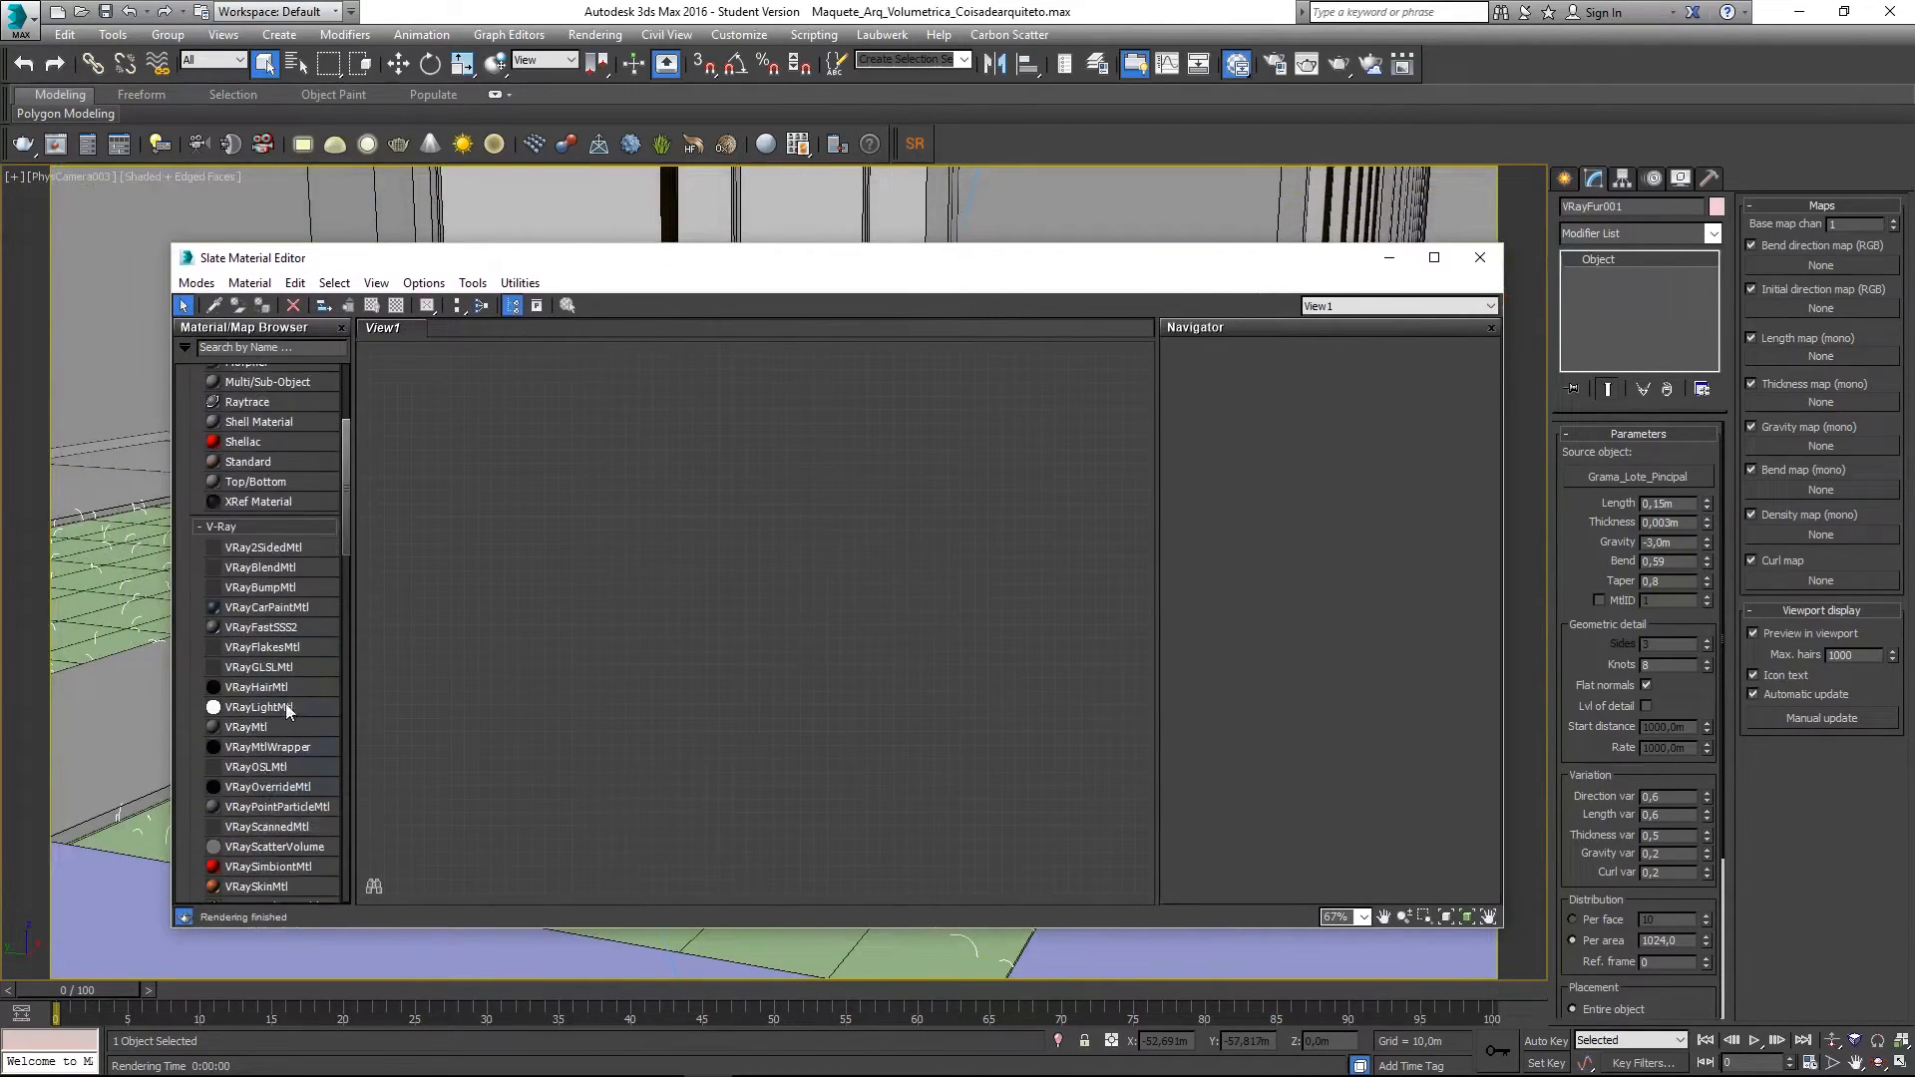
left_click_drag(261, 734, 613, 743)
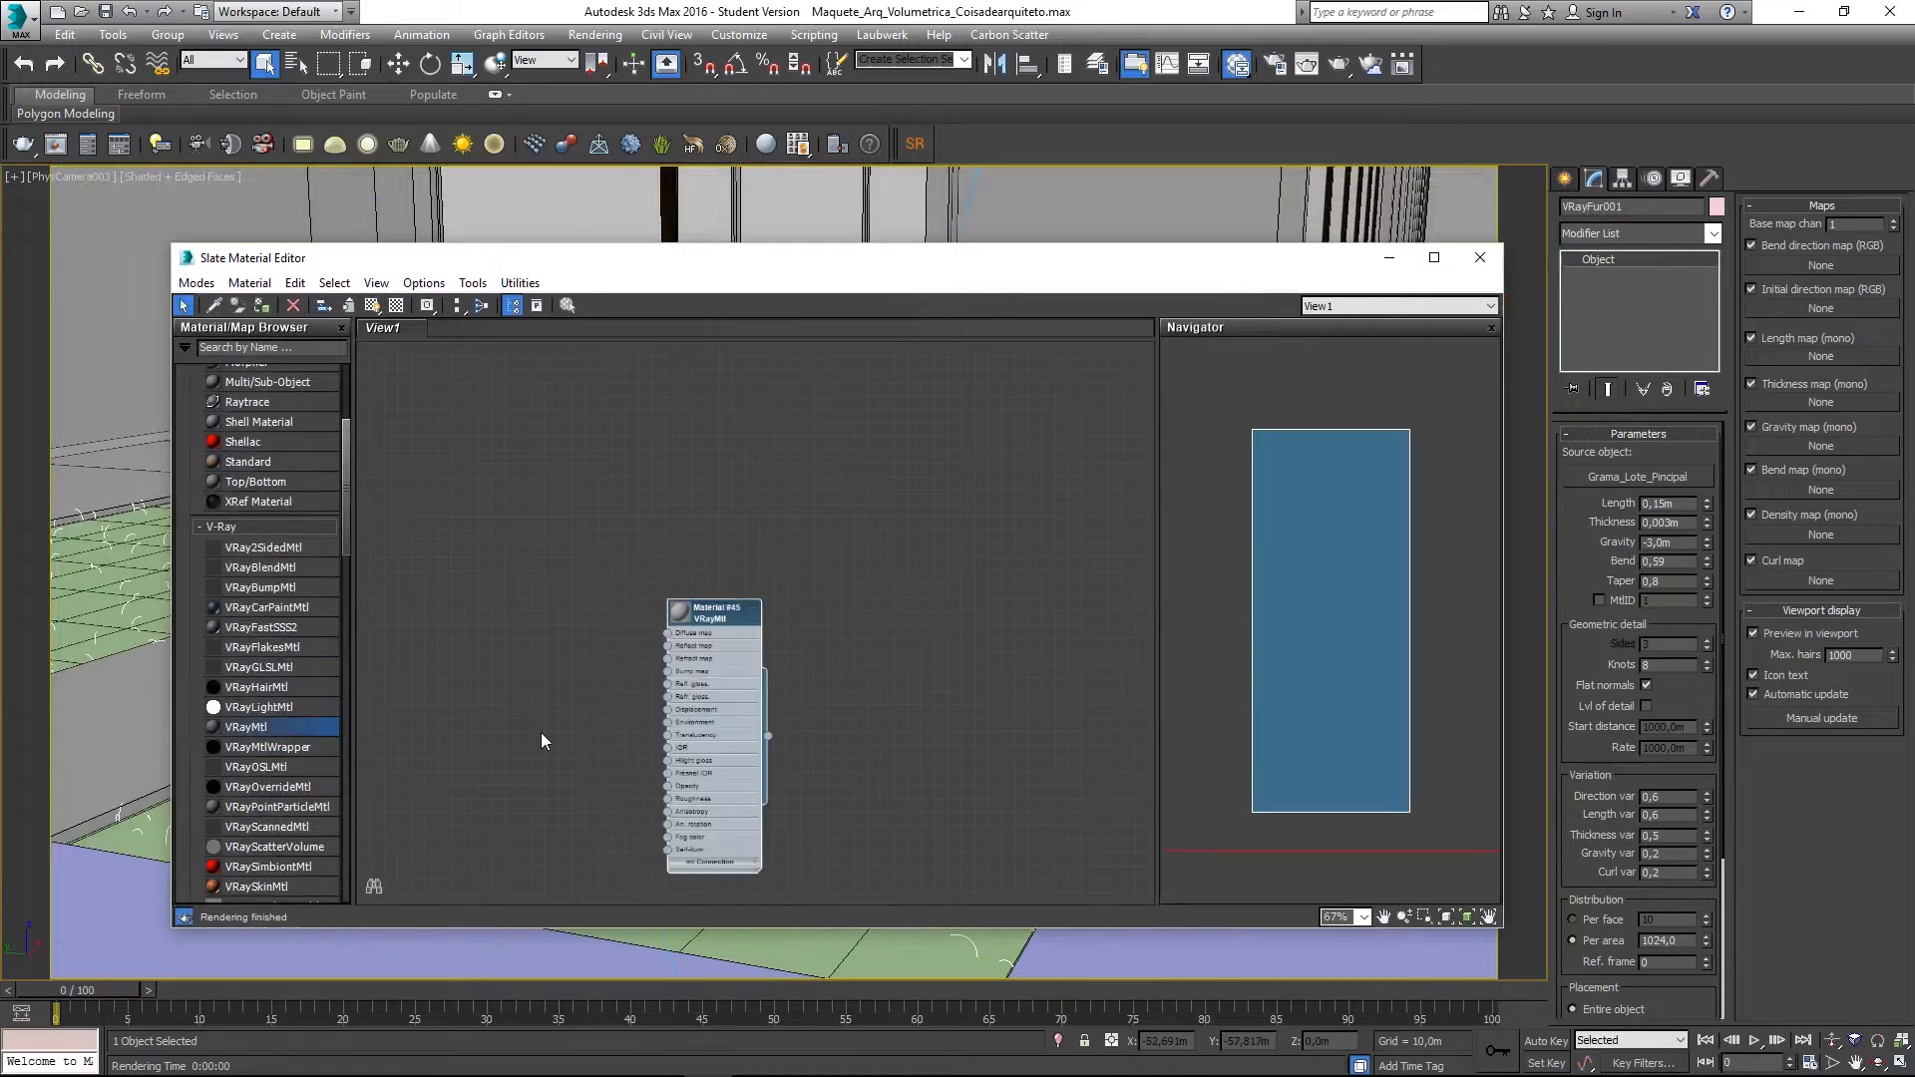
scroll(678, 577, "up", 5)
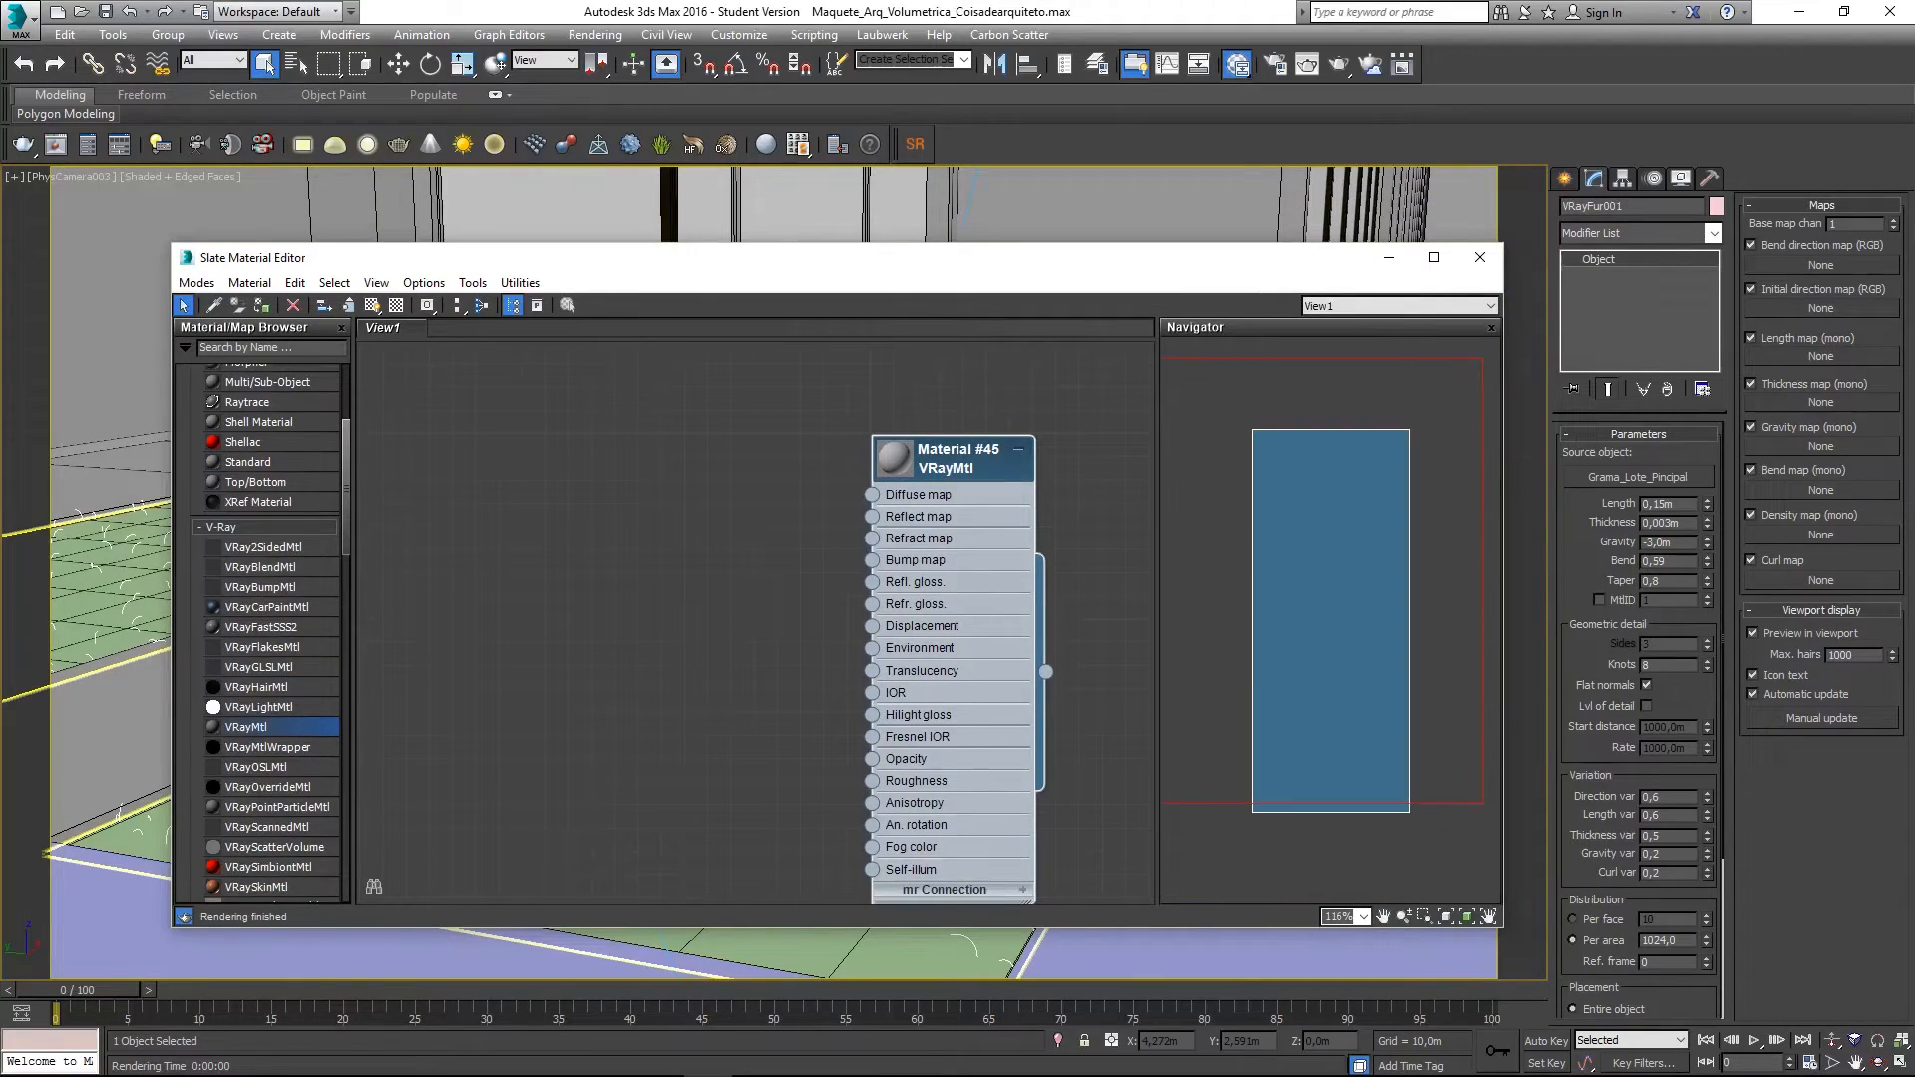
- Add the grass image as a bitmap, wire it to Material #45's Diffuse, and show it in viewport
key("alt+Tab")
left_click_drag(0, 628, 637, 463)
double_click(570, 502)
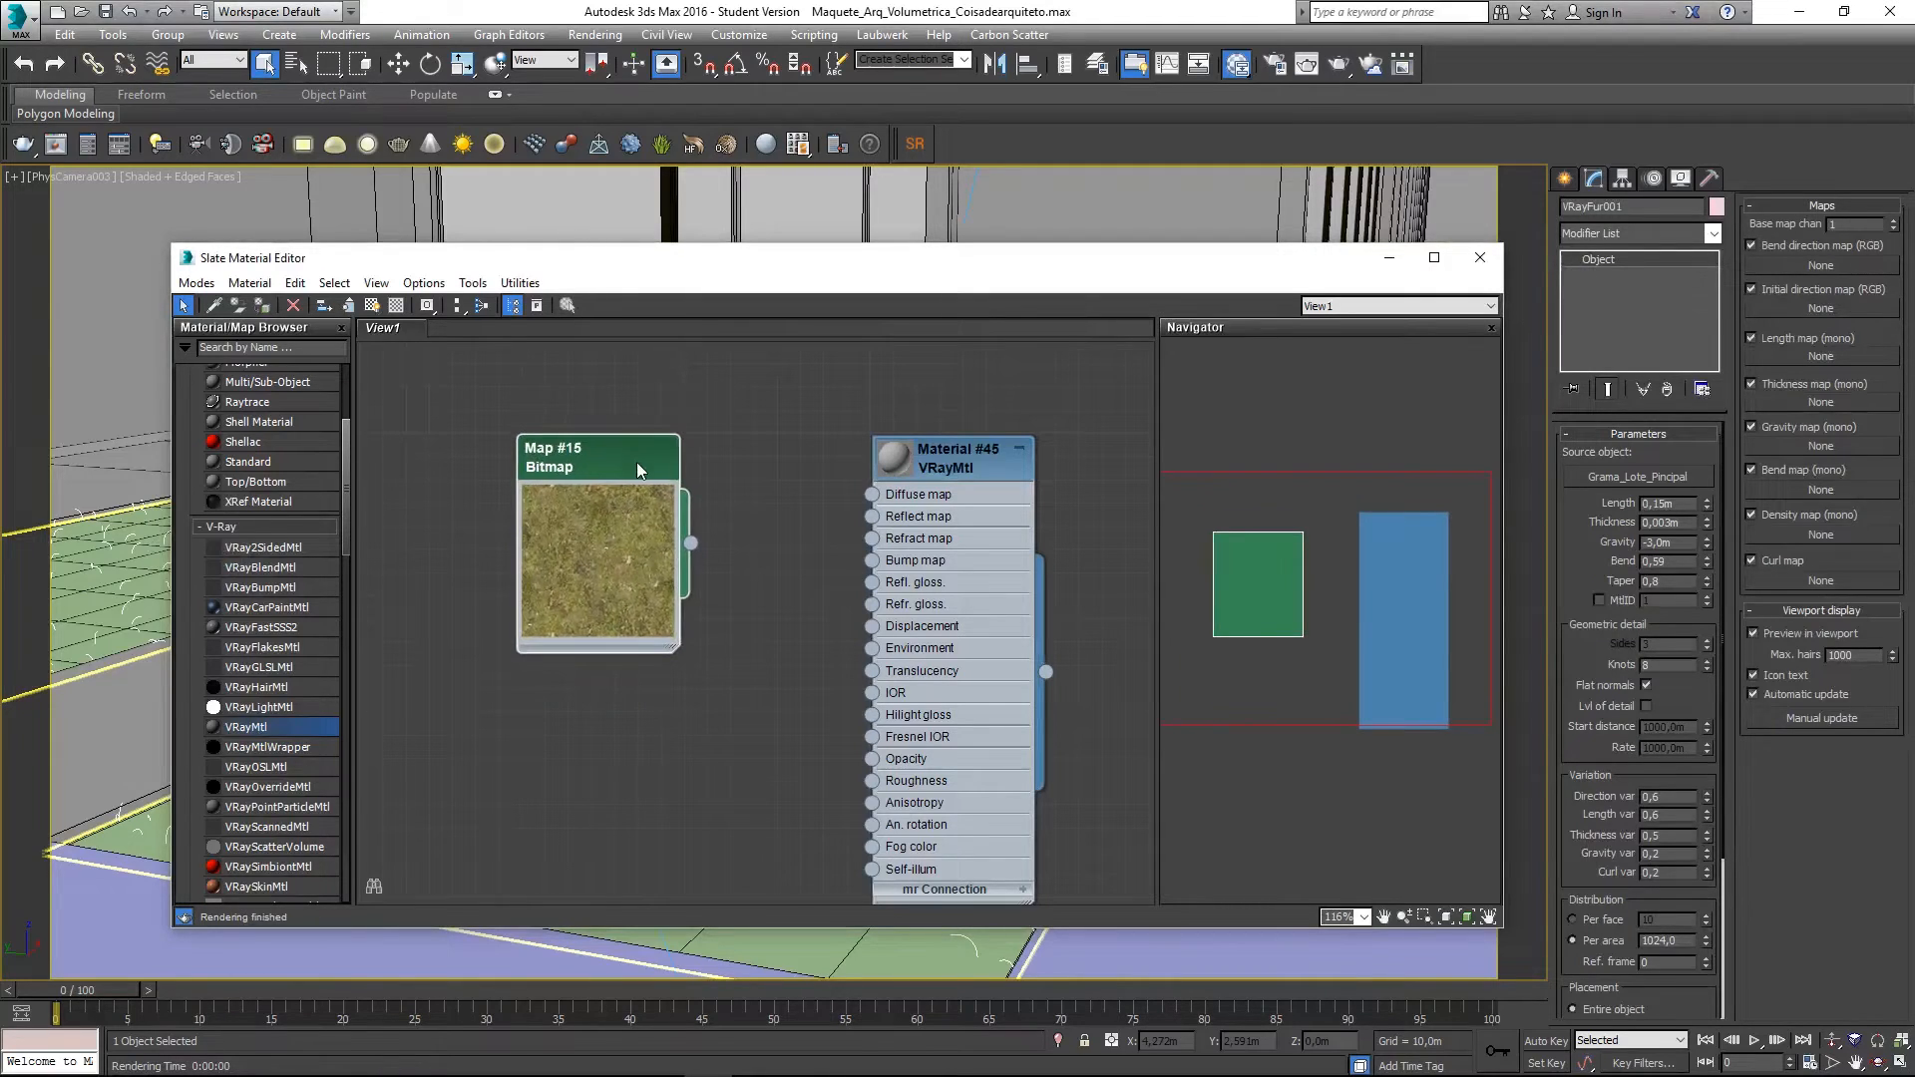
left_click_drag(698, 545, 871, 494)
left_click(943, 469)
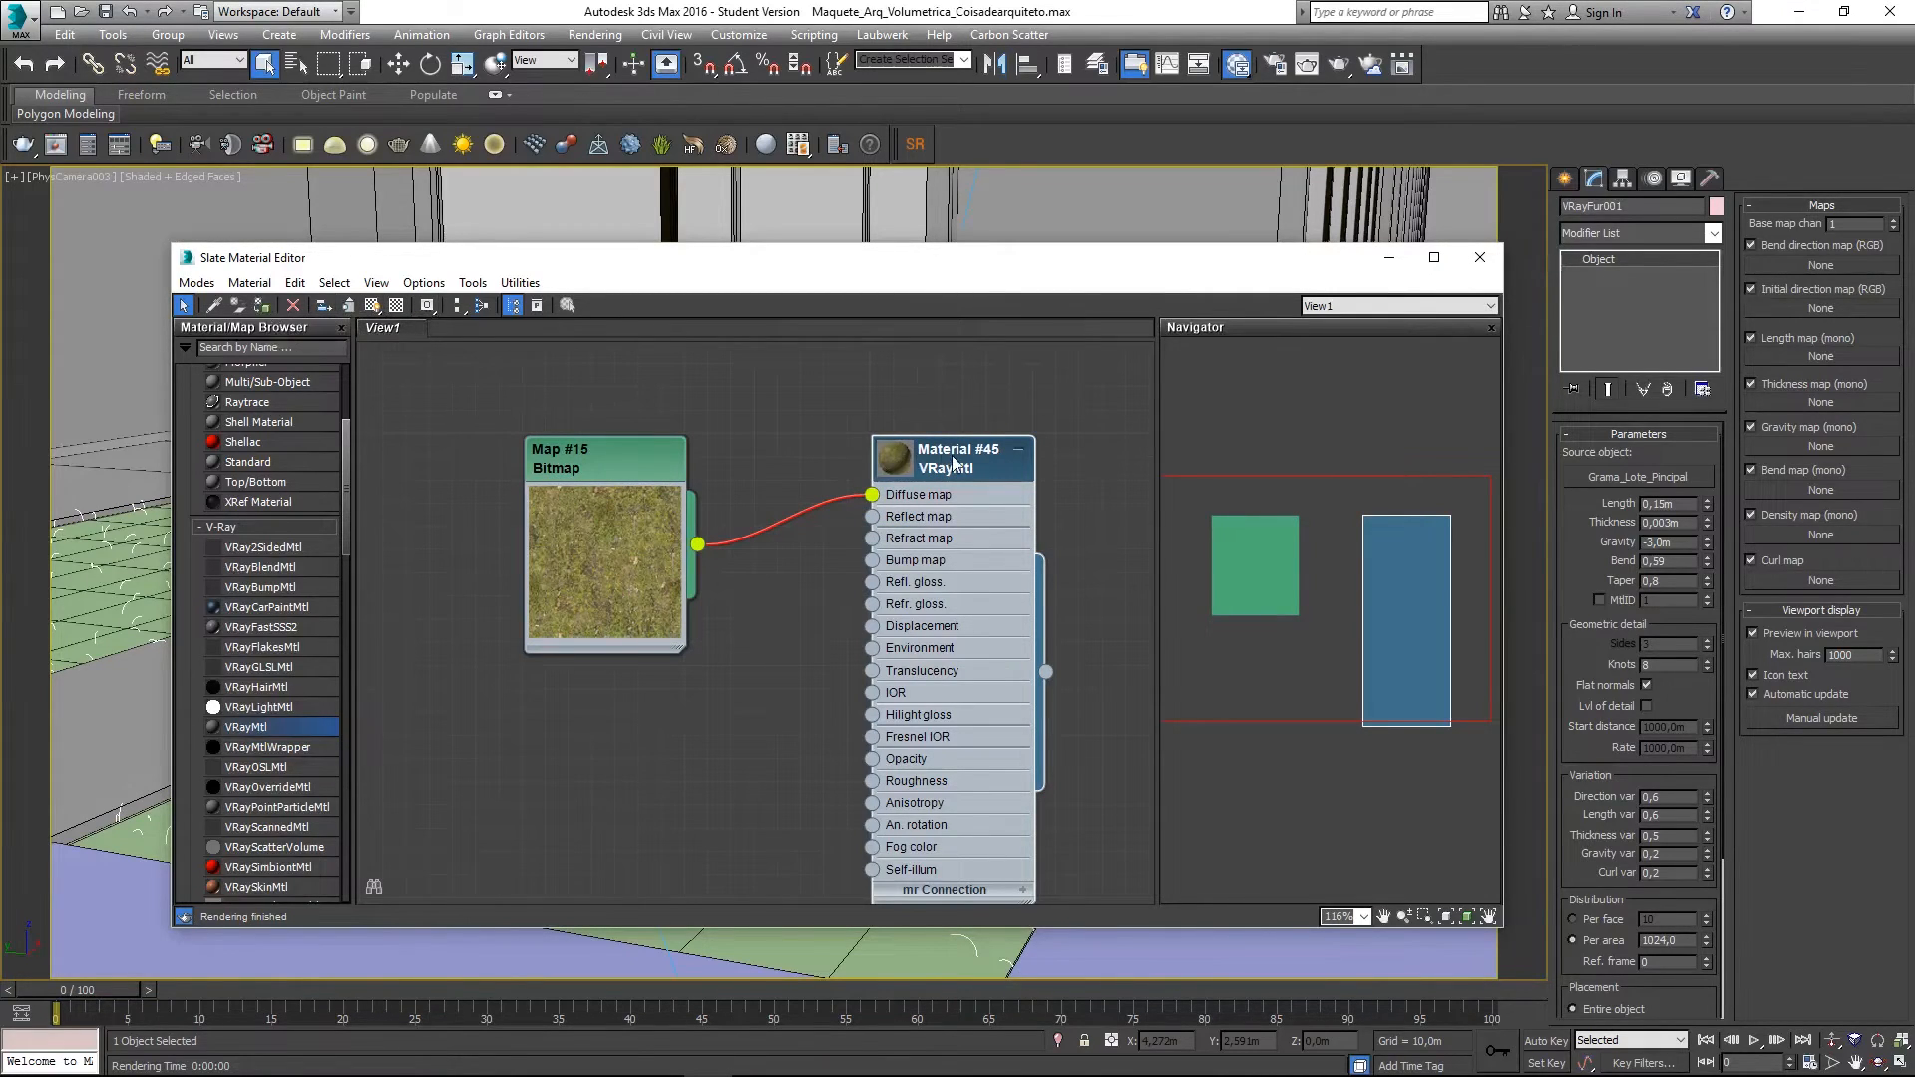
scroll(750, 491, "down", 1)
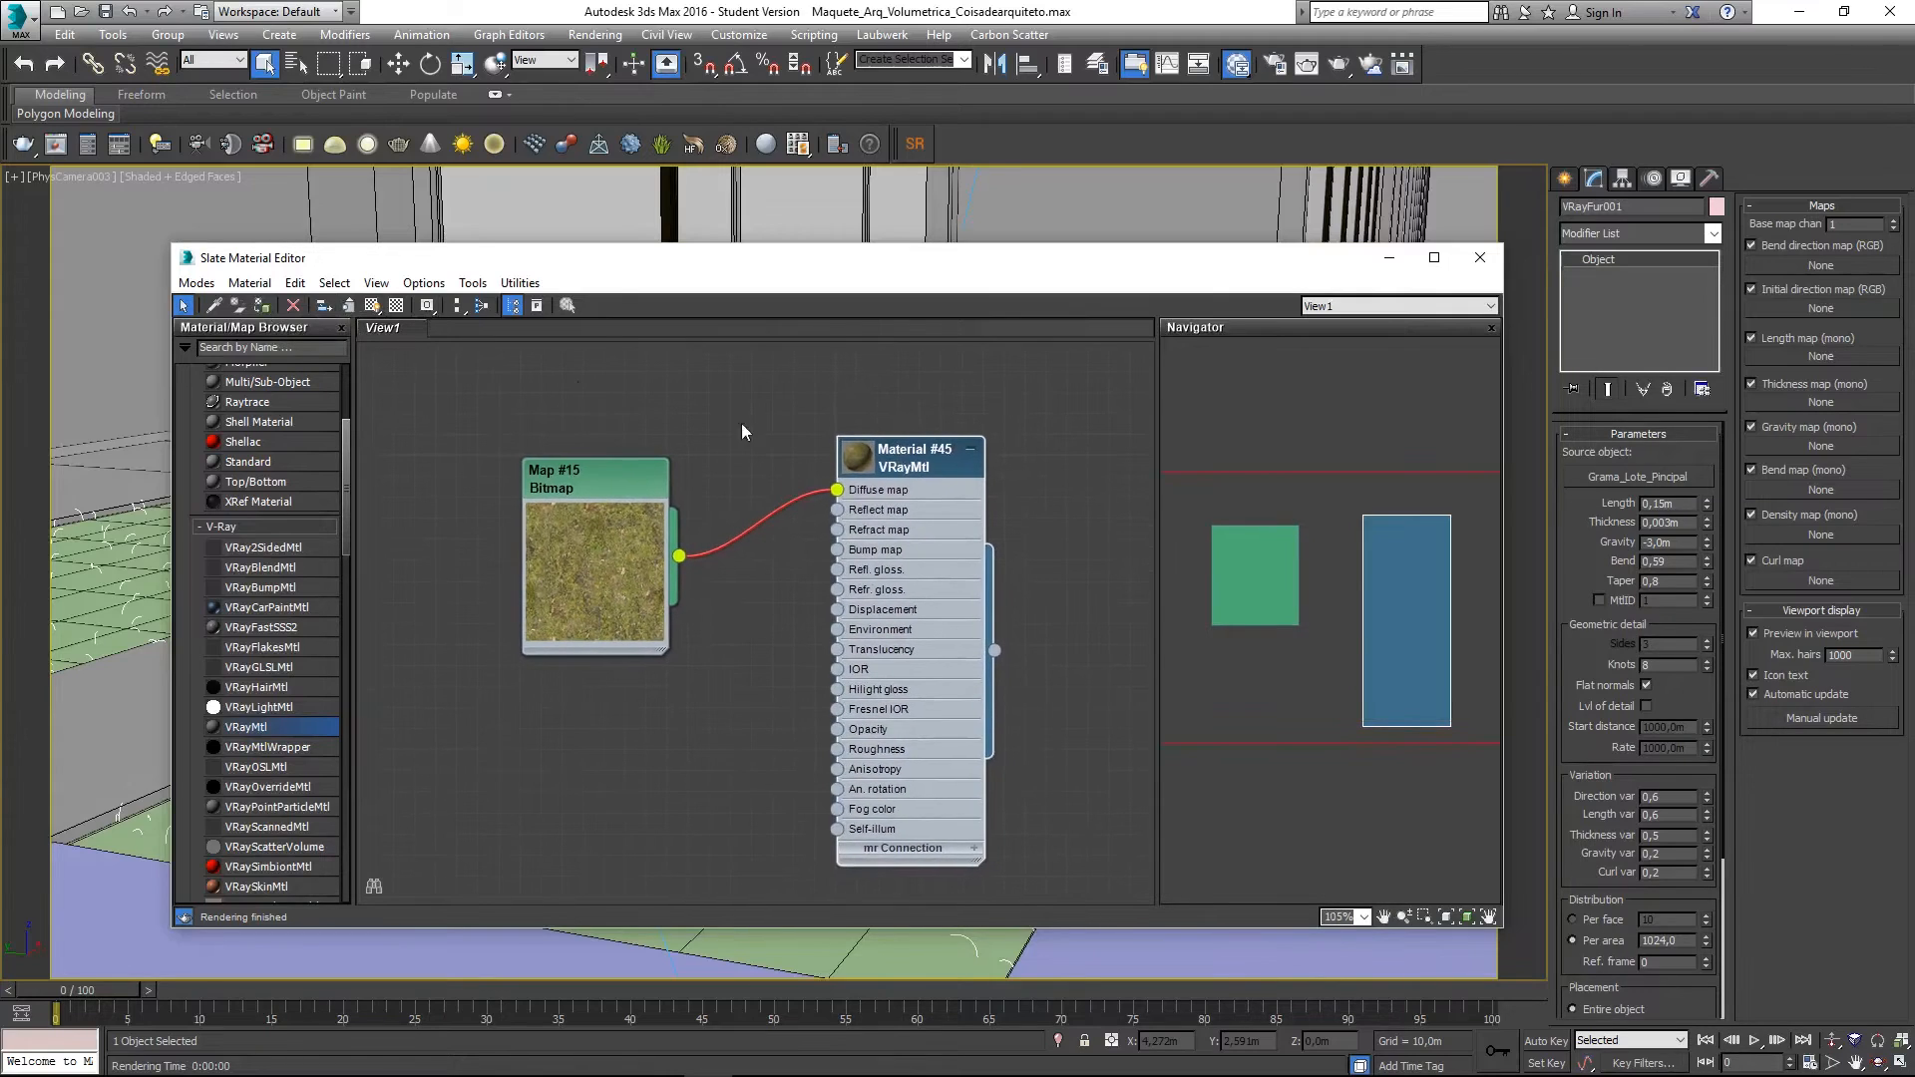
double_click(891, 463)
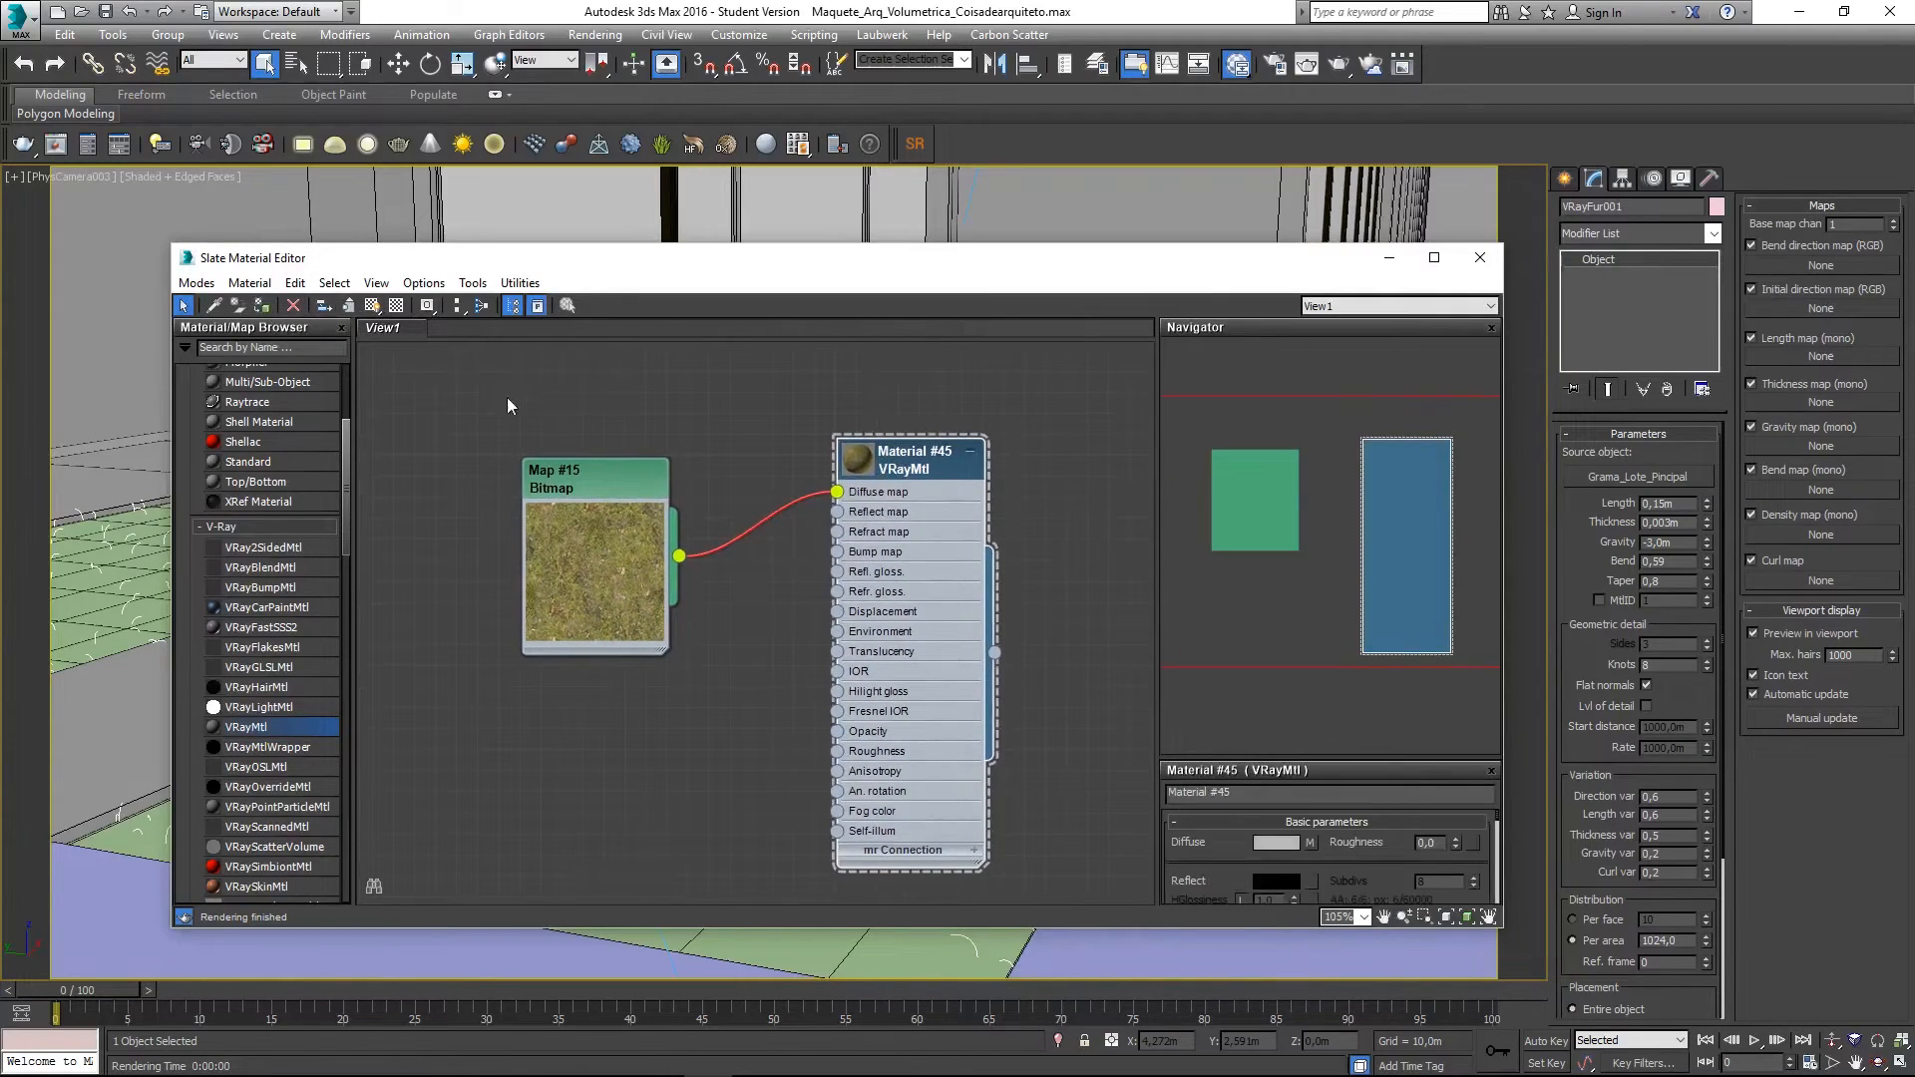
left_click(372, 305)
left_click_drag(902, 463, 881, 462)
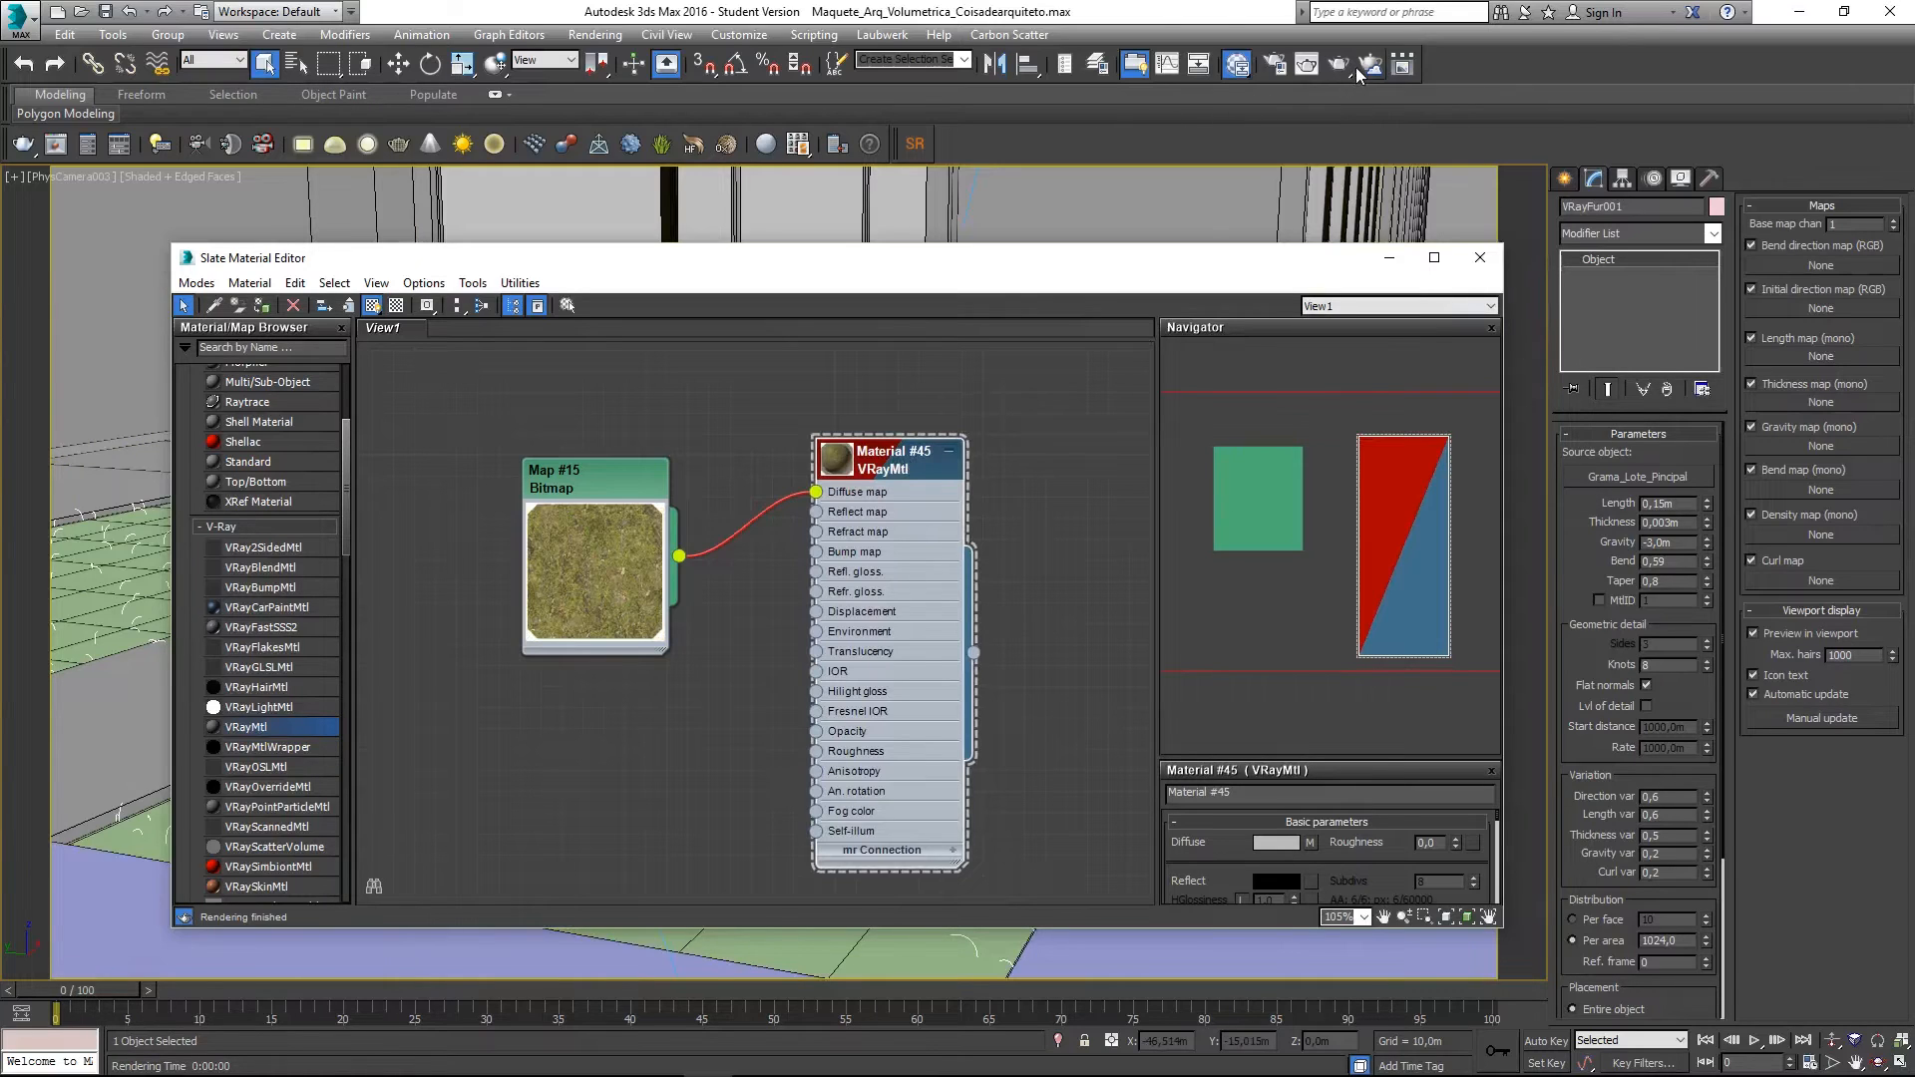
- Dolly, pan and orbit the camera to frame the curb and lawn edge up close
key("m")
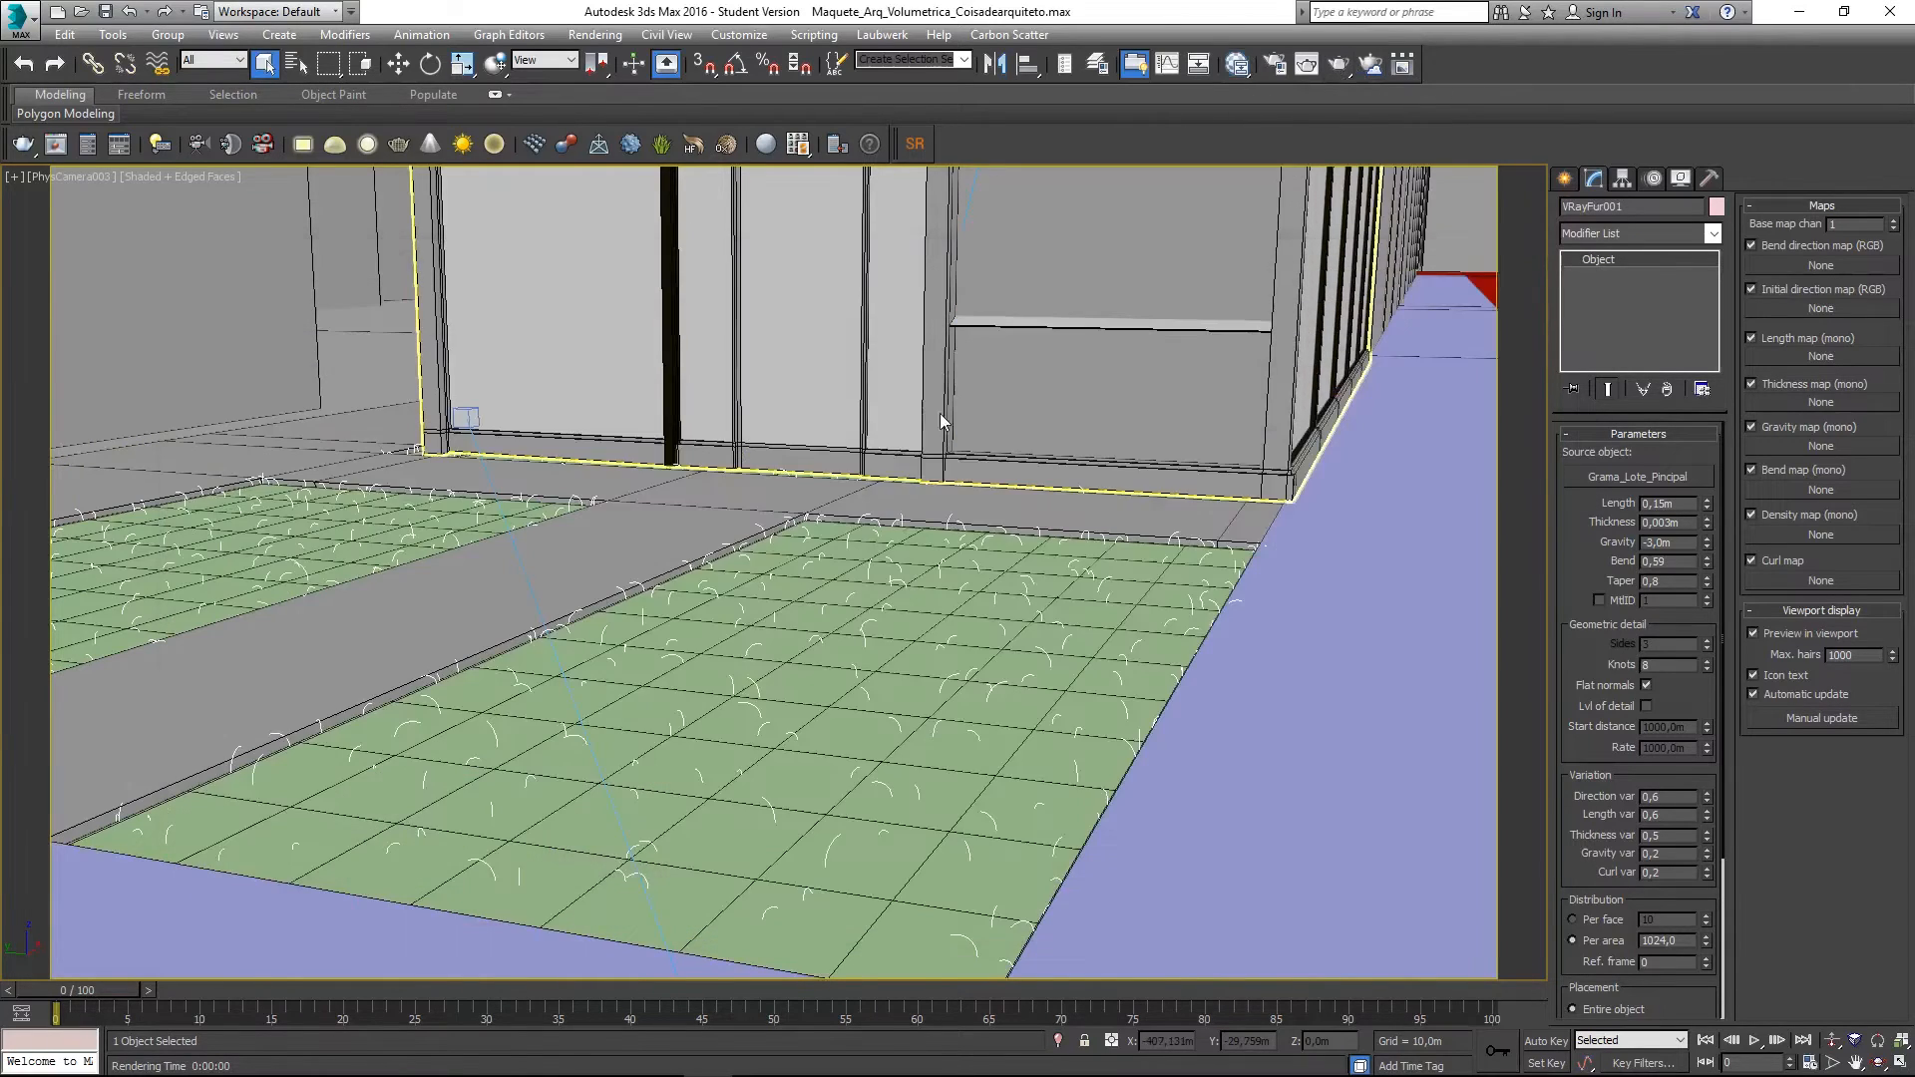
left_click(1832, 1040)
left_click_drag(976, 832, 966, 752)
middle_click_drag(626, 619, 814, 787)
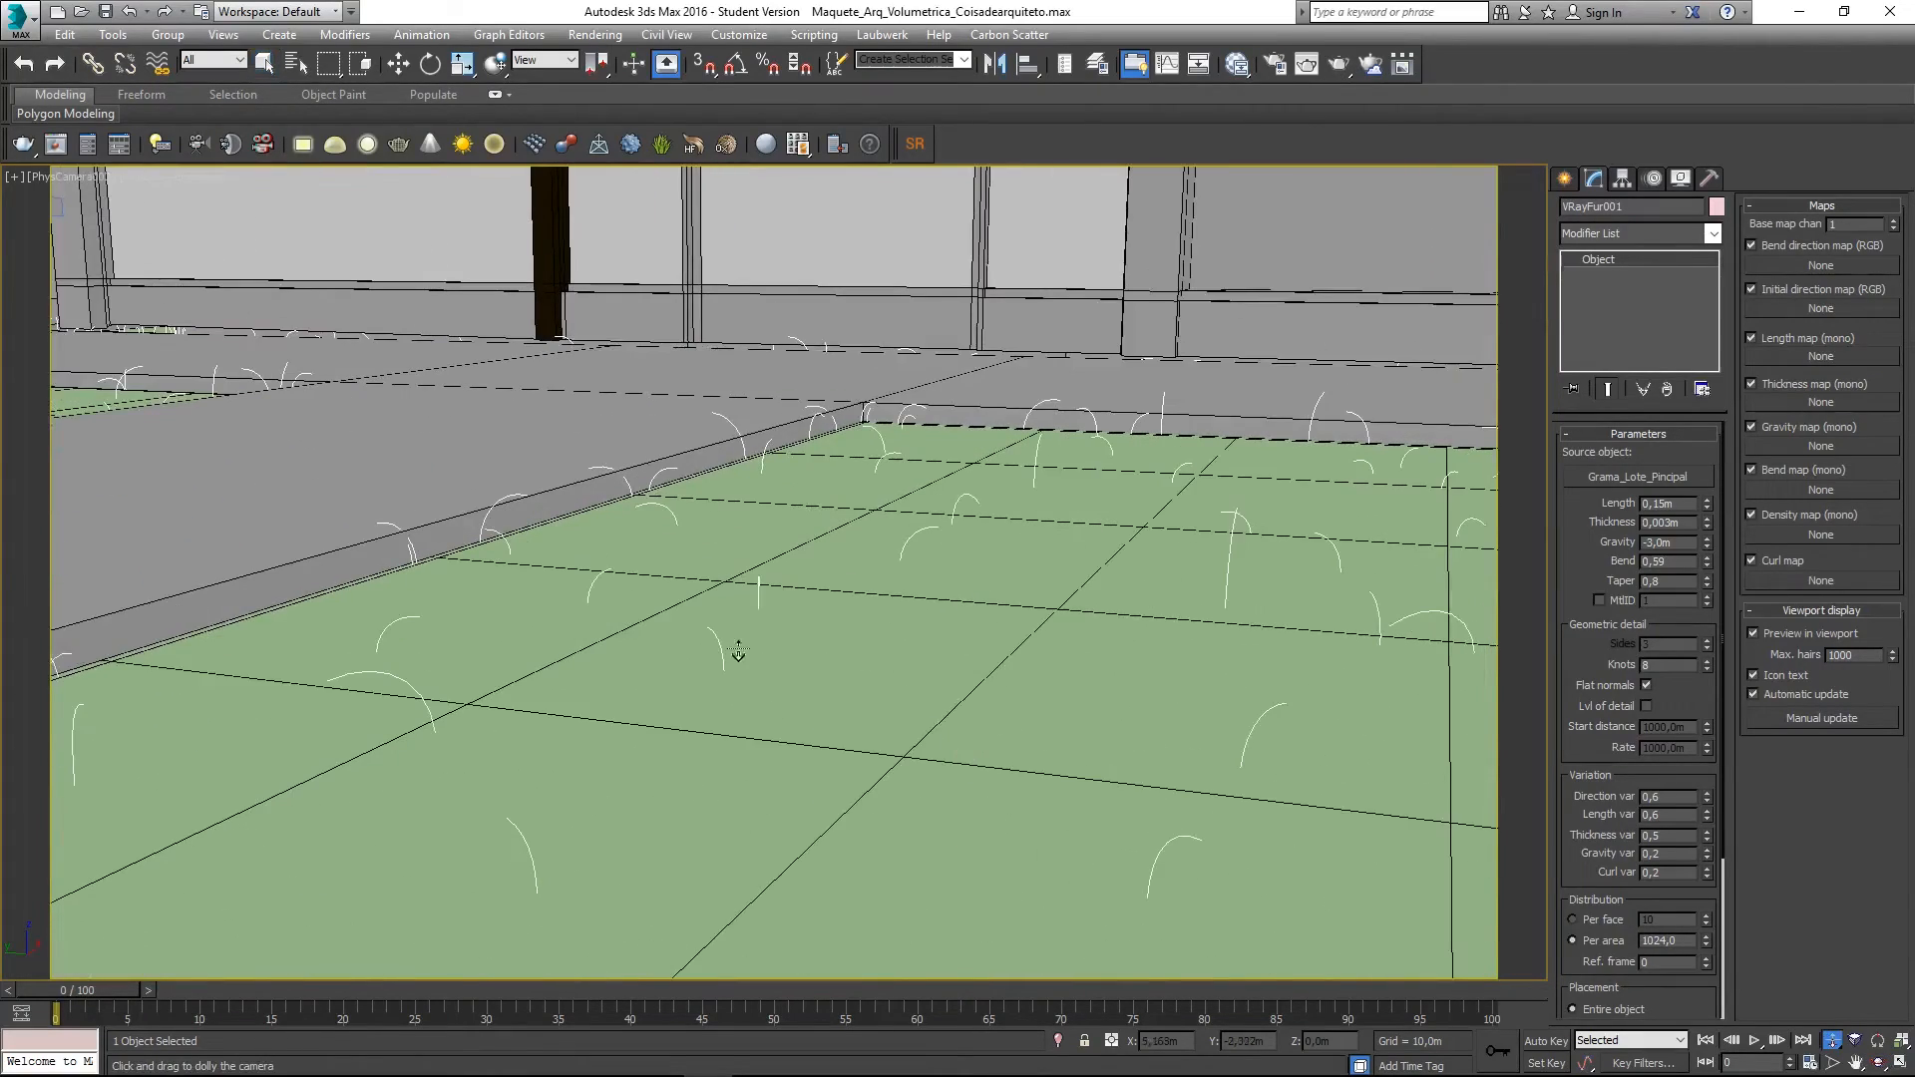
left_click(1873, 1066)
left_click_drag(1193, 824, 1188, 804)
middle_click_drag(1188, 804, 890, 720)
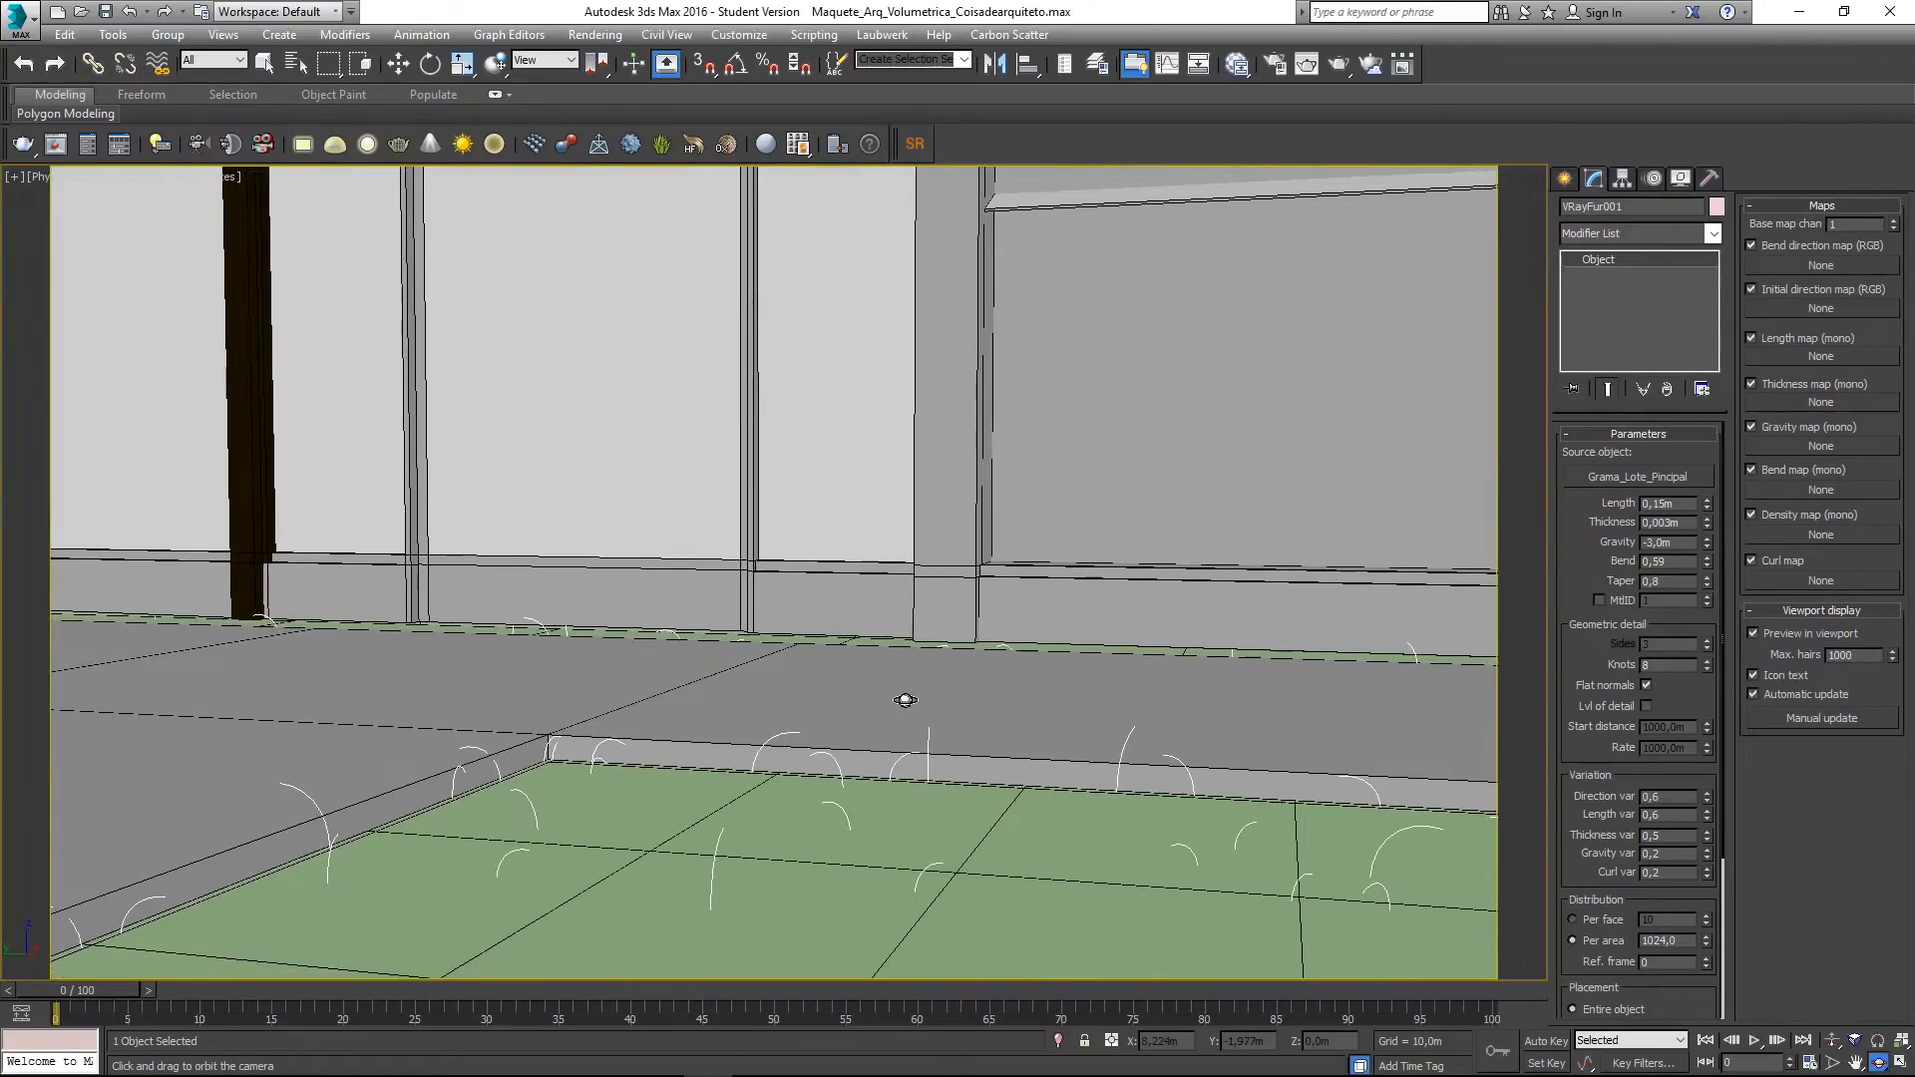
- Render the close-up, raise the fur Per area density to 2048, and close the render window
key("shift+q")
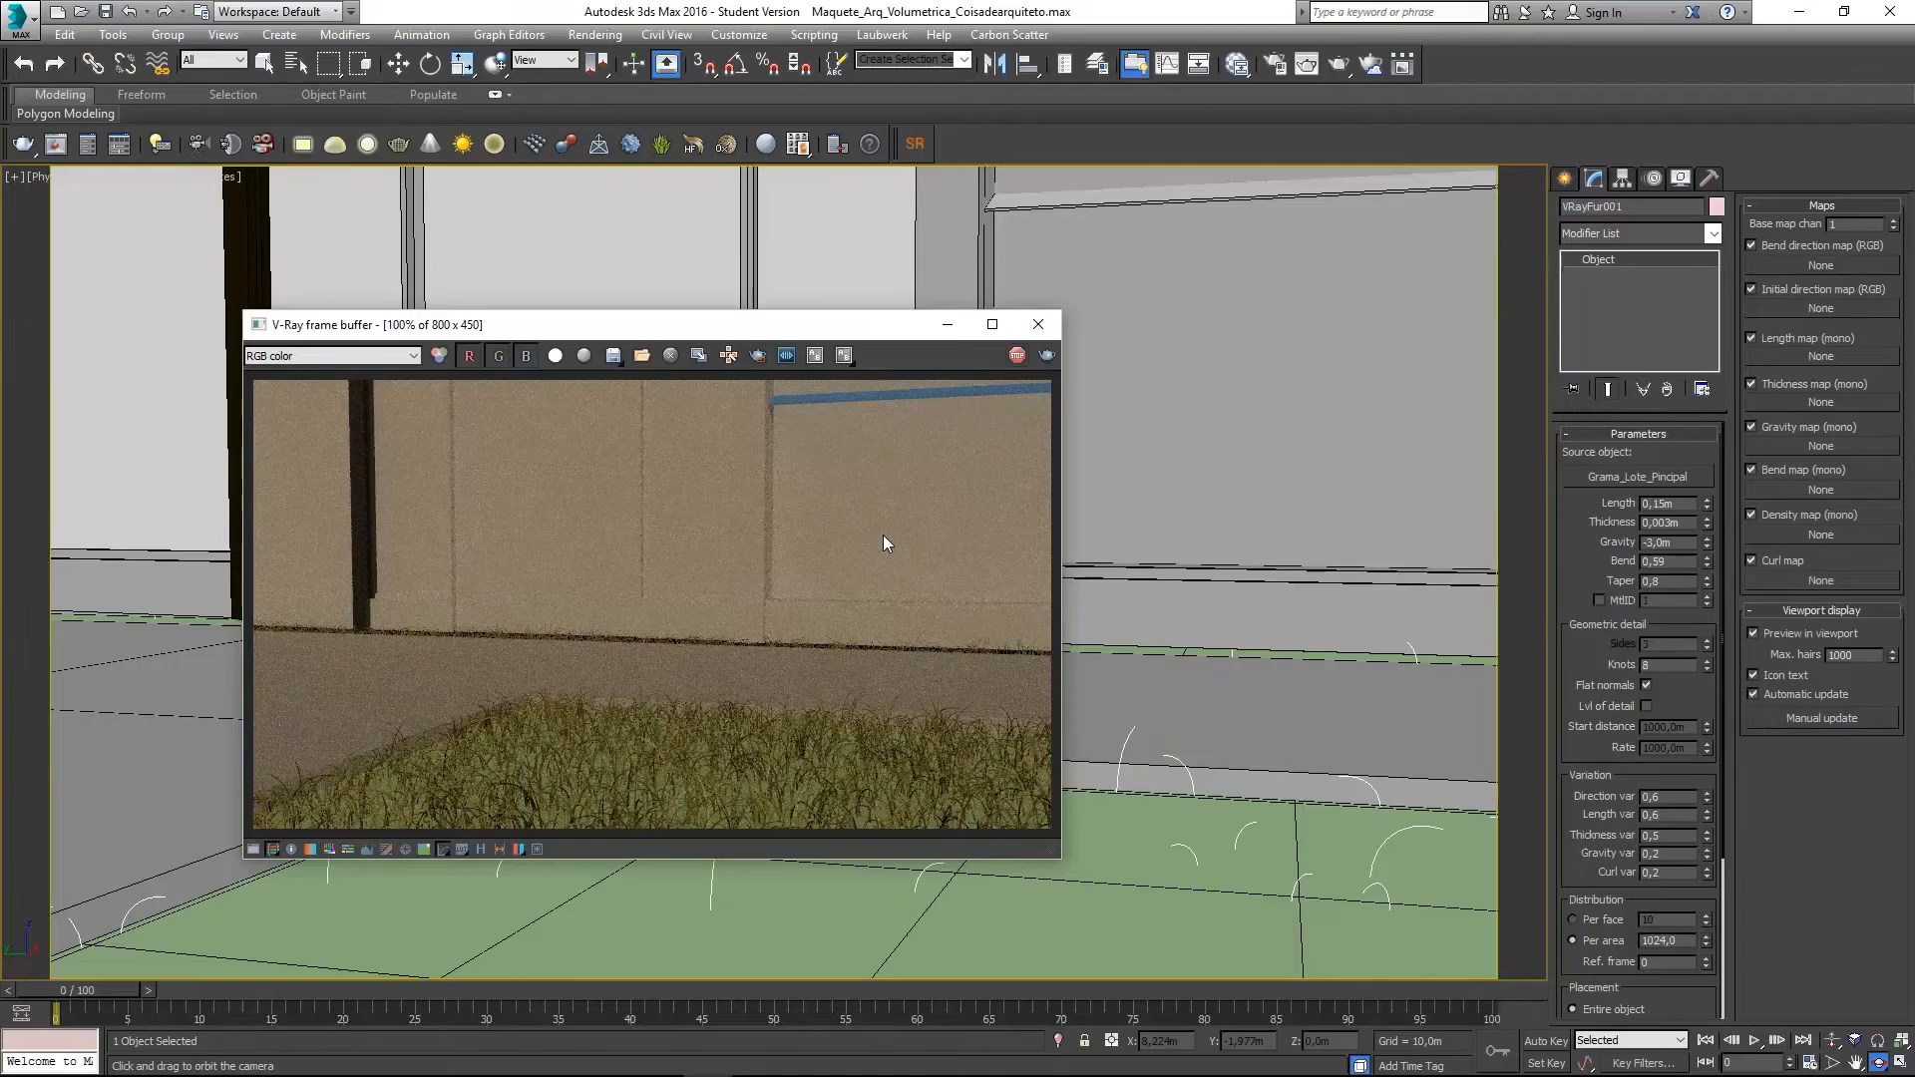
left_click_drag(693, 325, 0, 329)
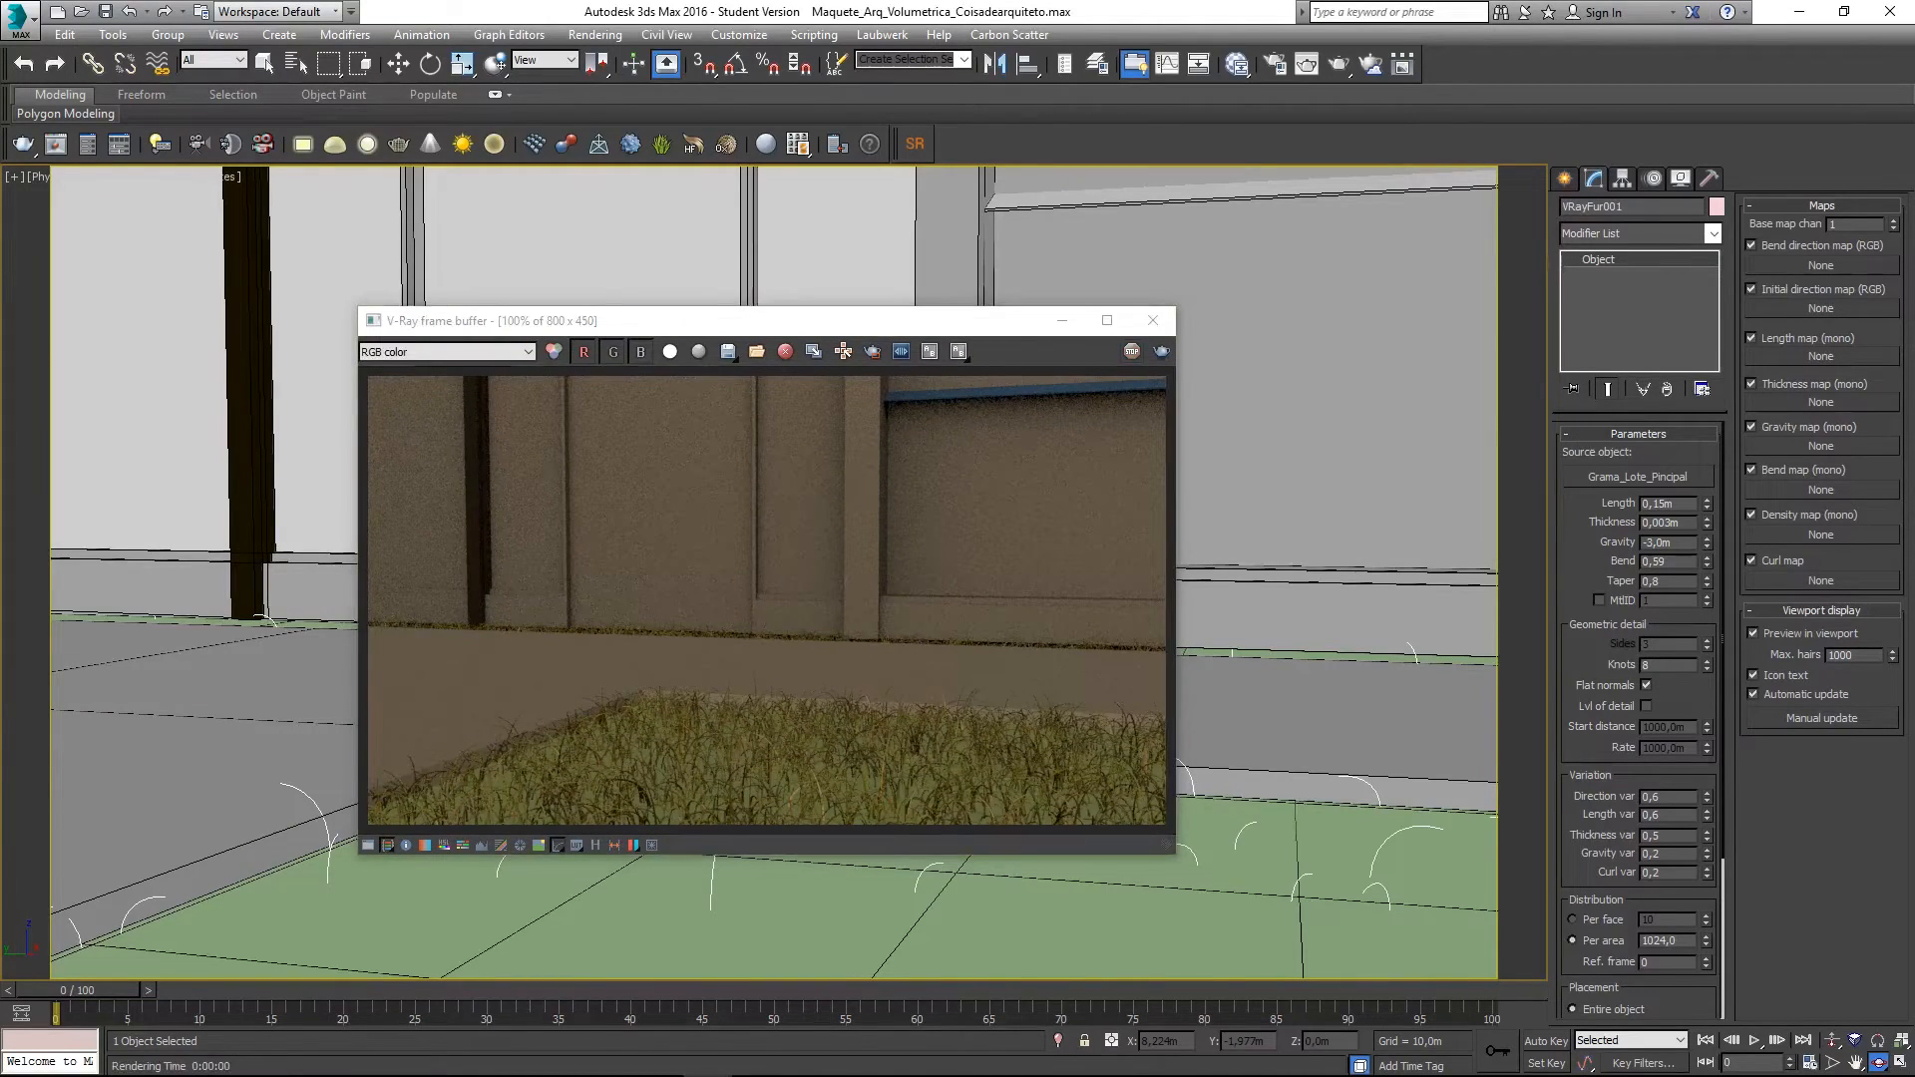
left_click_drag(693, 325, 616, 306)
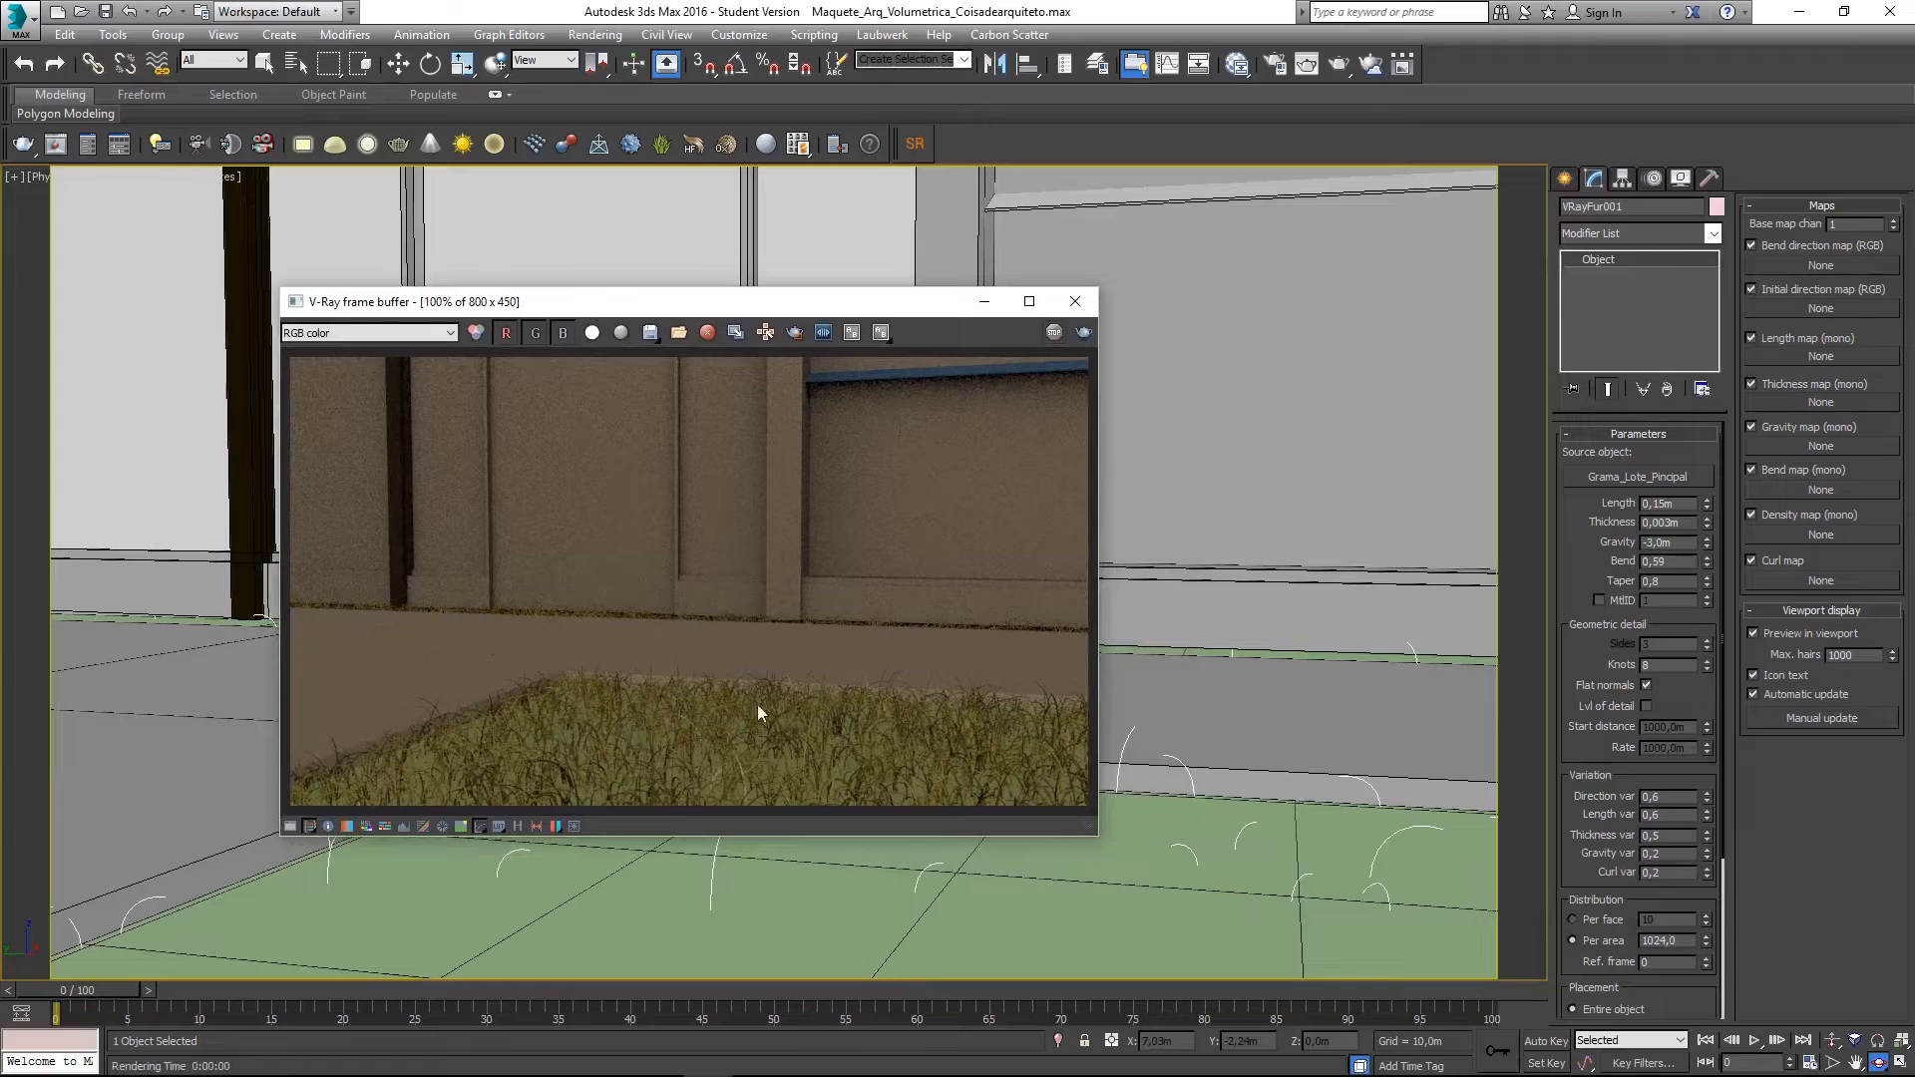
double_click(1693, 942)
type("2048")
left_click(994, 508)
left_click(1075, 310)
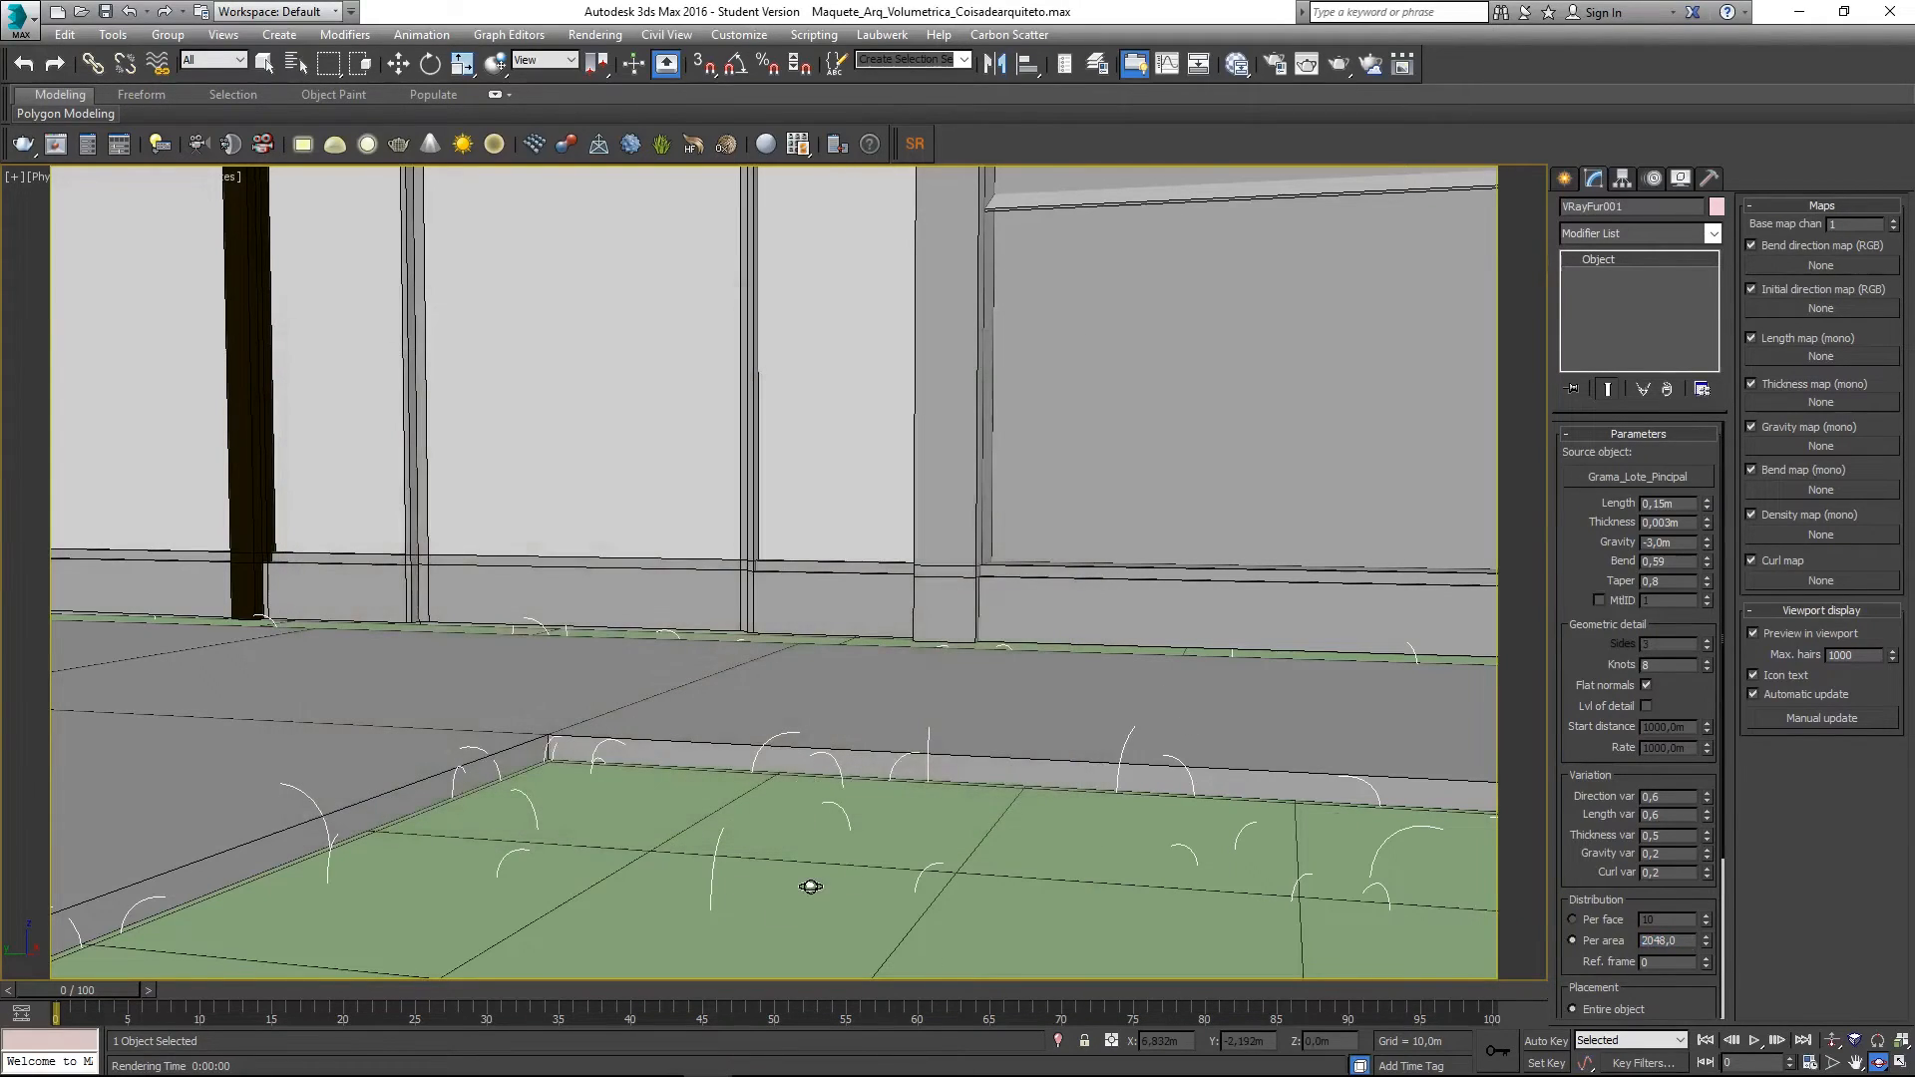
- Enlarge Material #45's preview and wire the grass bitmap into its Reflect map as well
key("m")
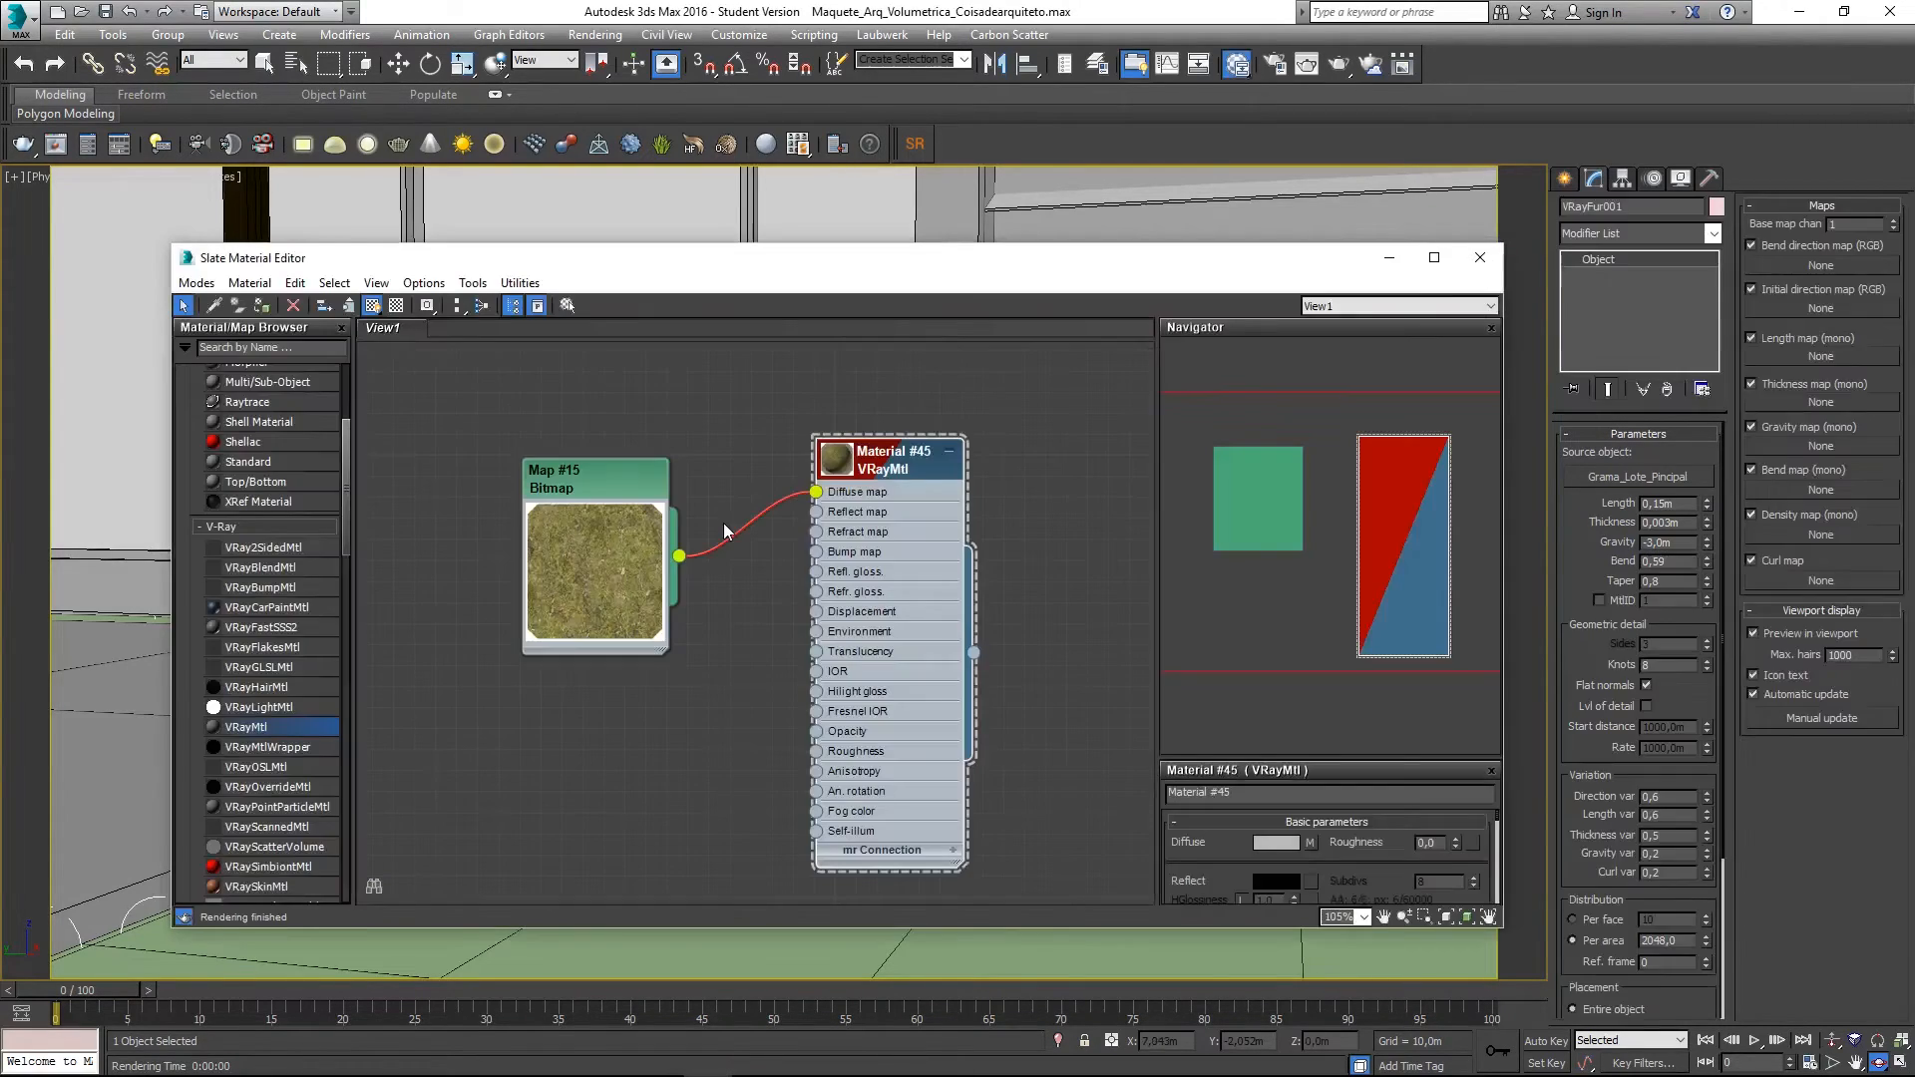
scroll(780, 574, "down", 2)
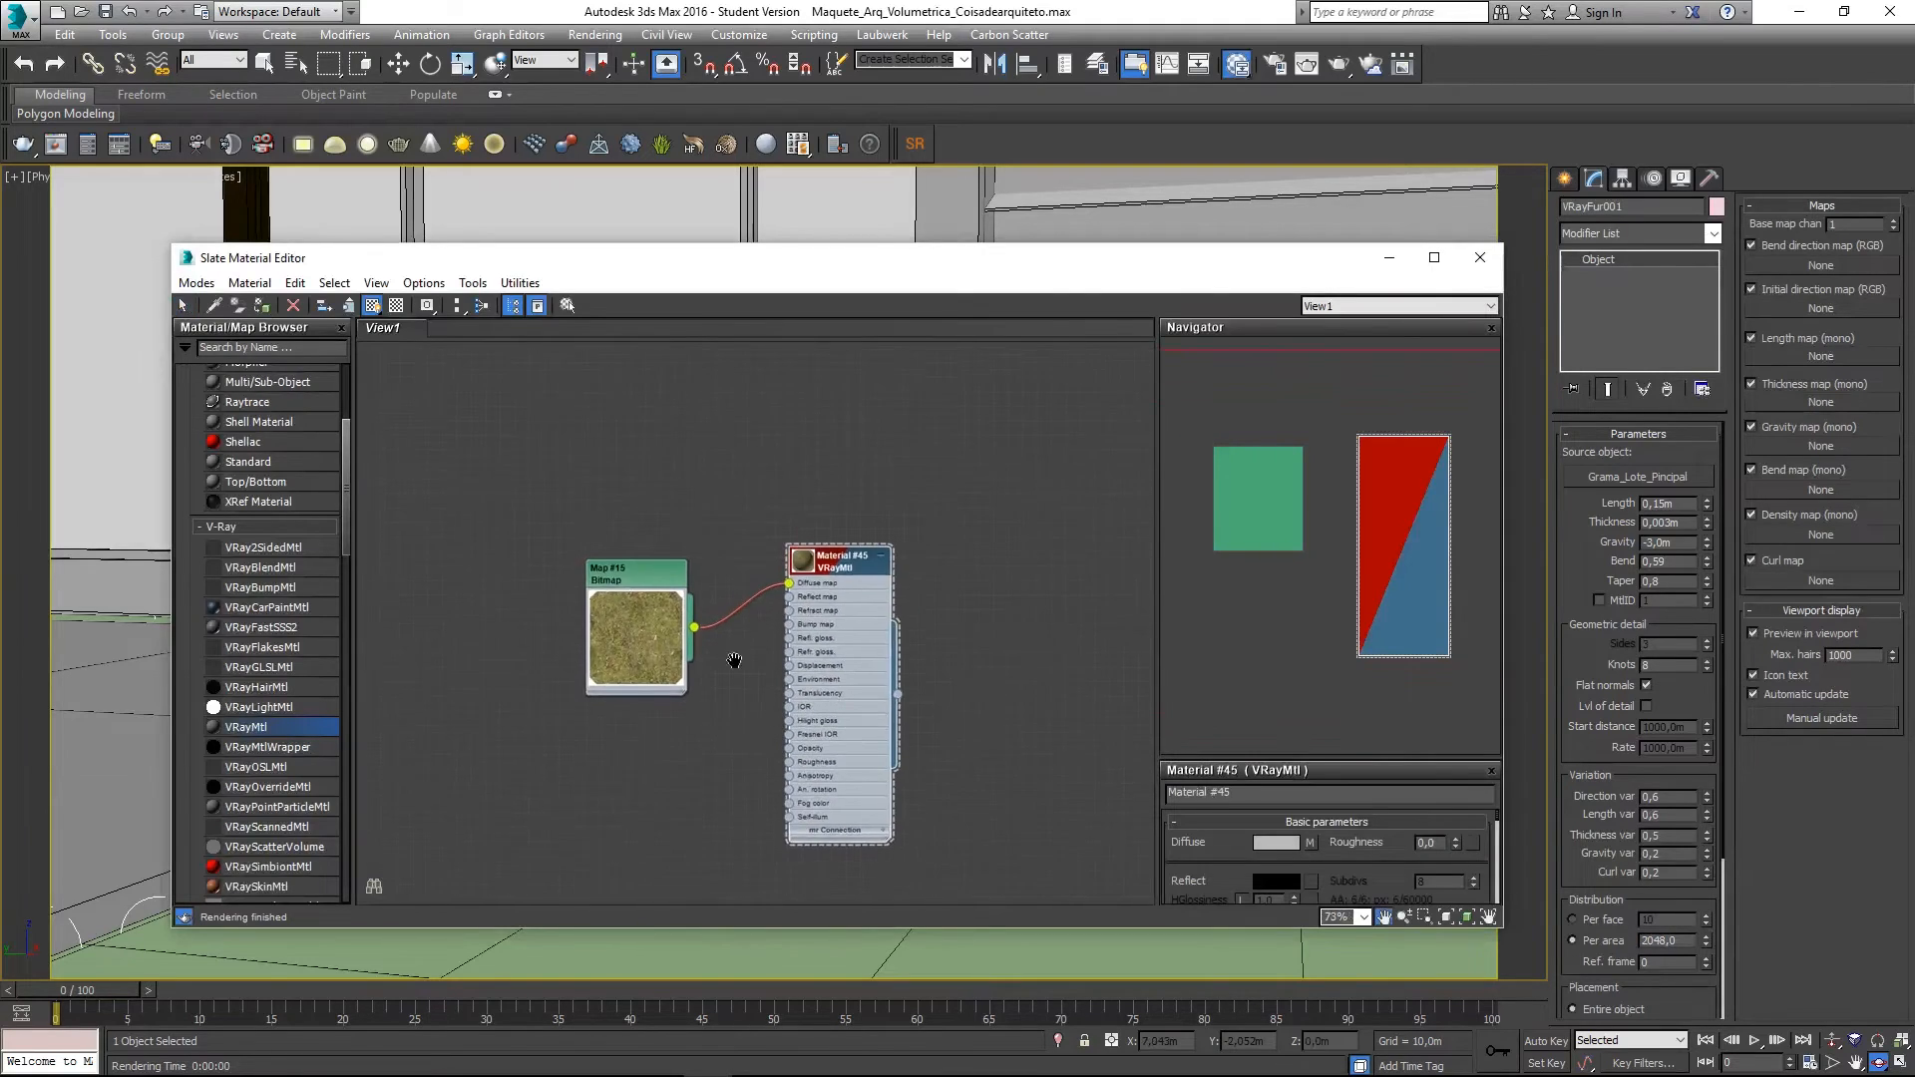
left_click(796, 570)
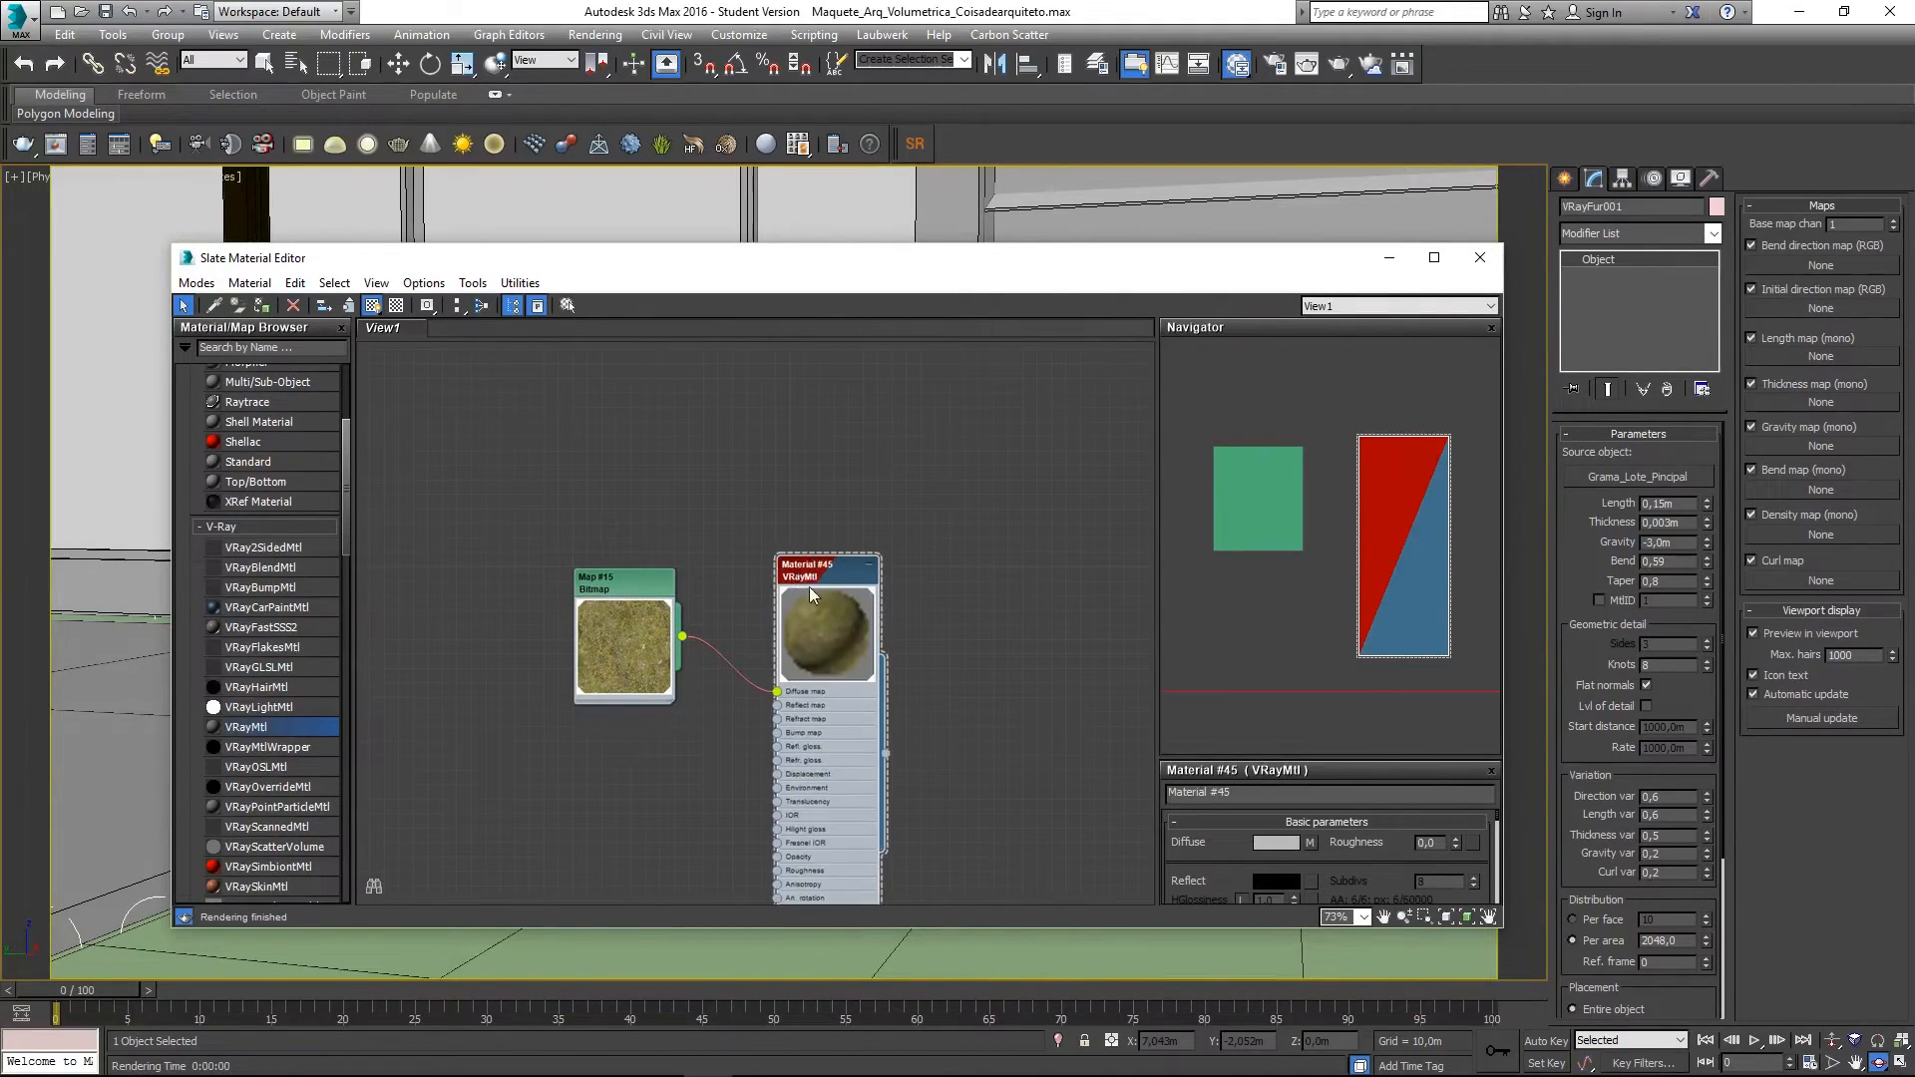
scroll(823, 593, "up", 4)
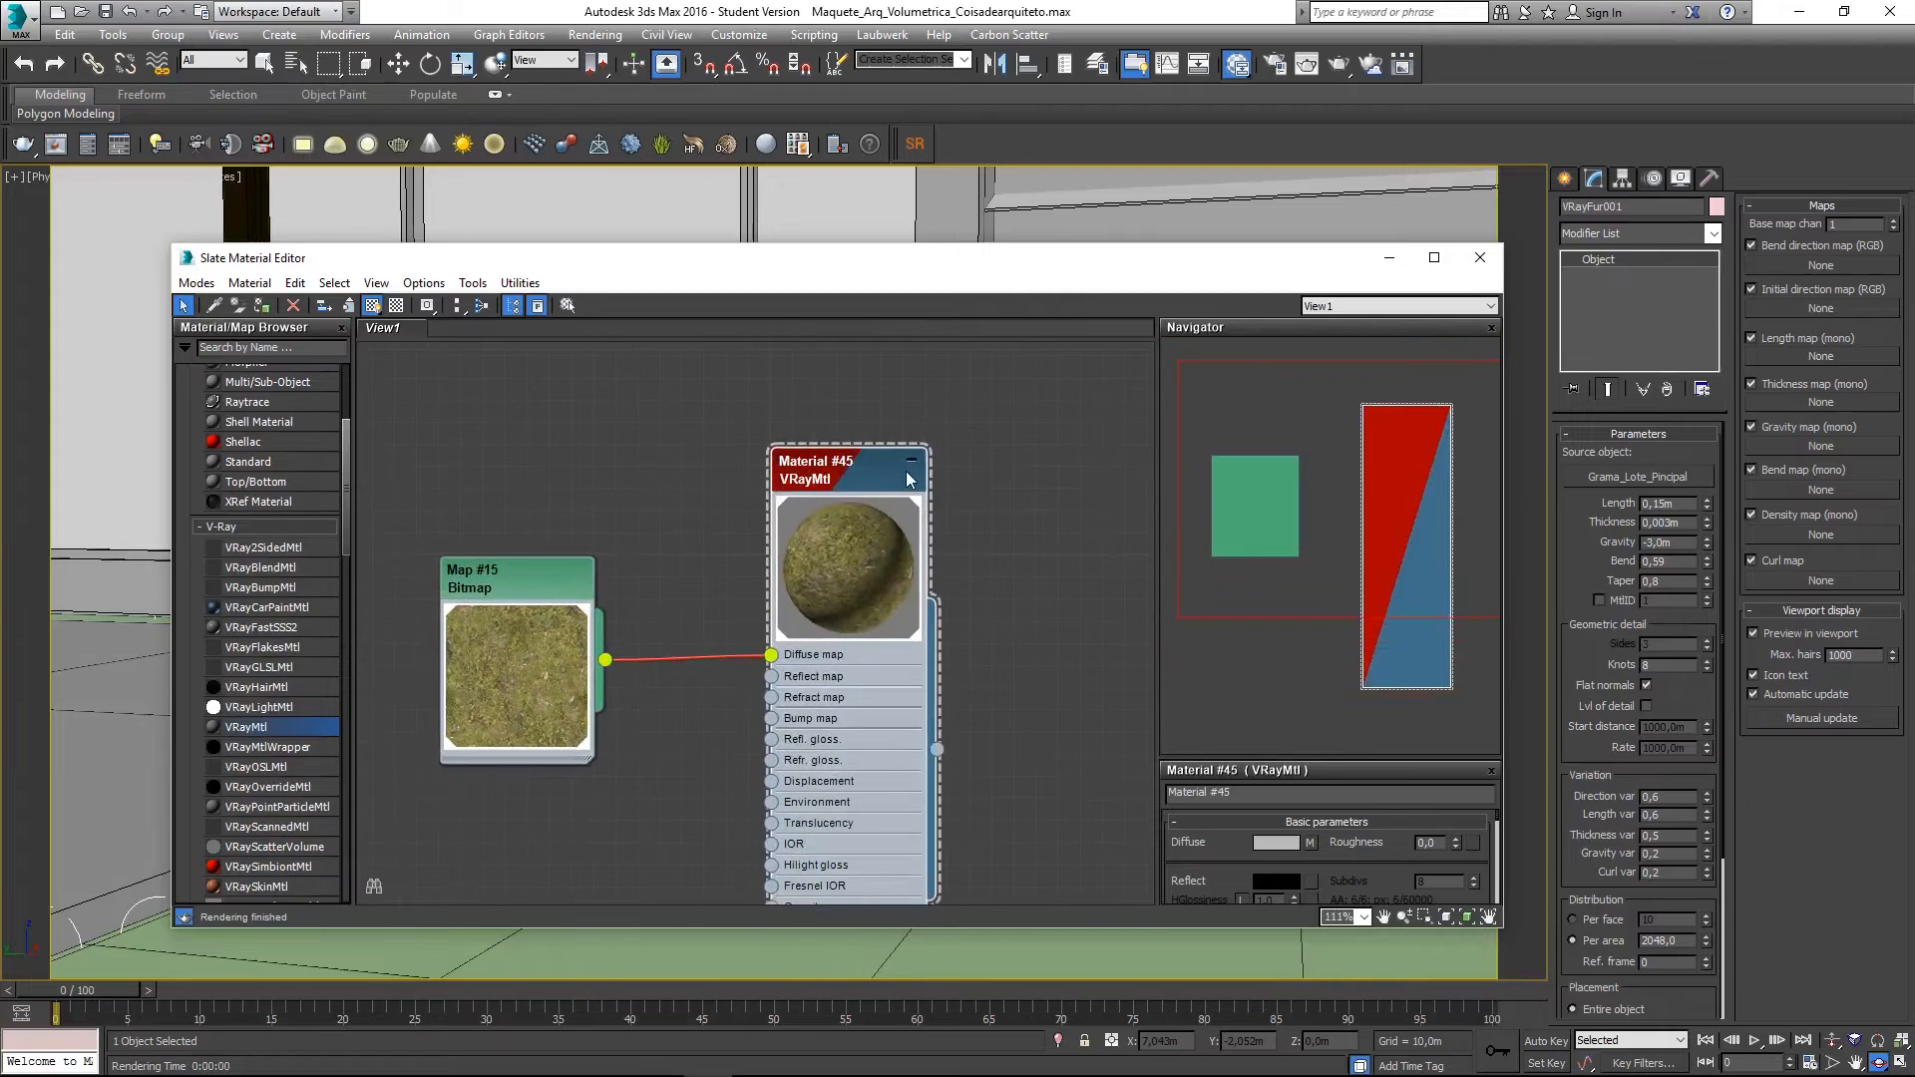
middle_click_drag(590, 600, 667, 521)
scroll(667, 527, "down", 2)
left_click_drag(659, 614, 827, 591)
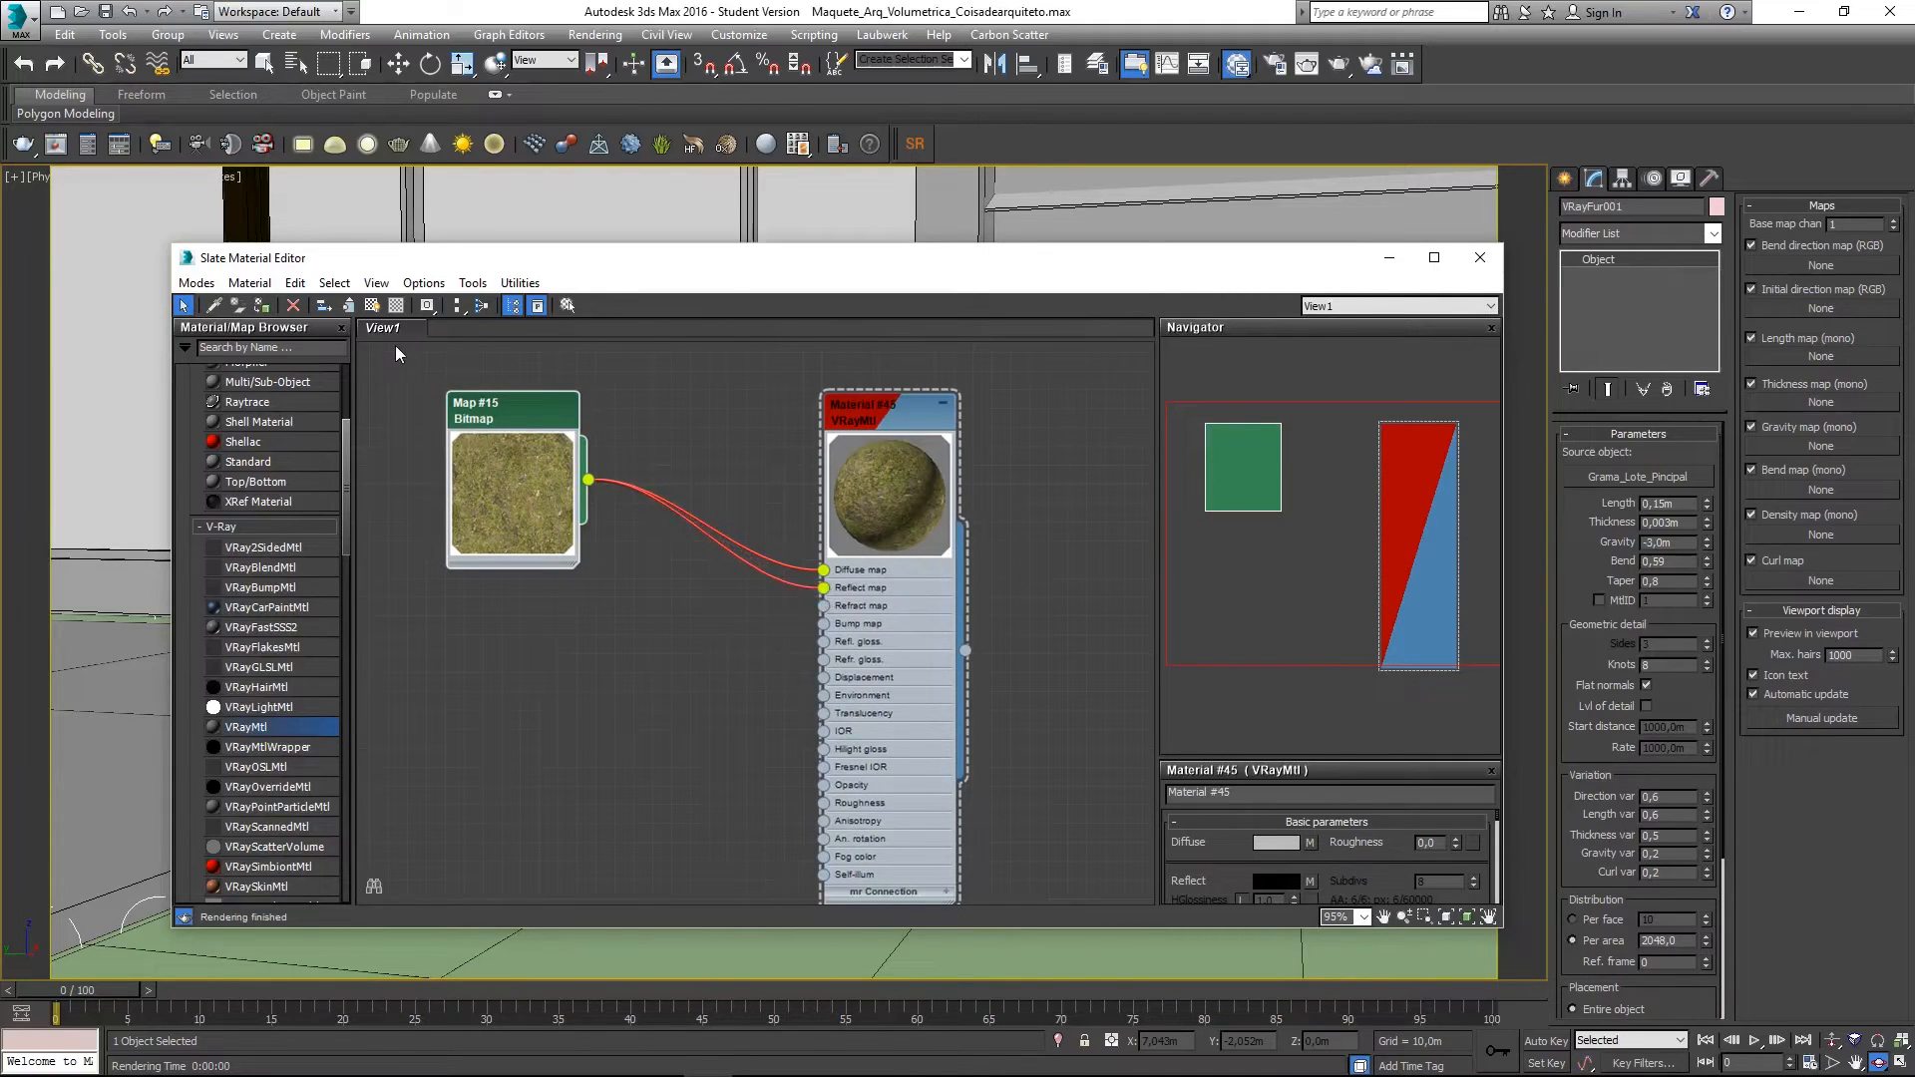
left_click(900, 485)
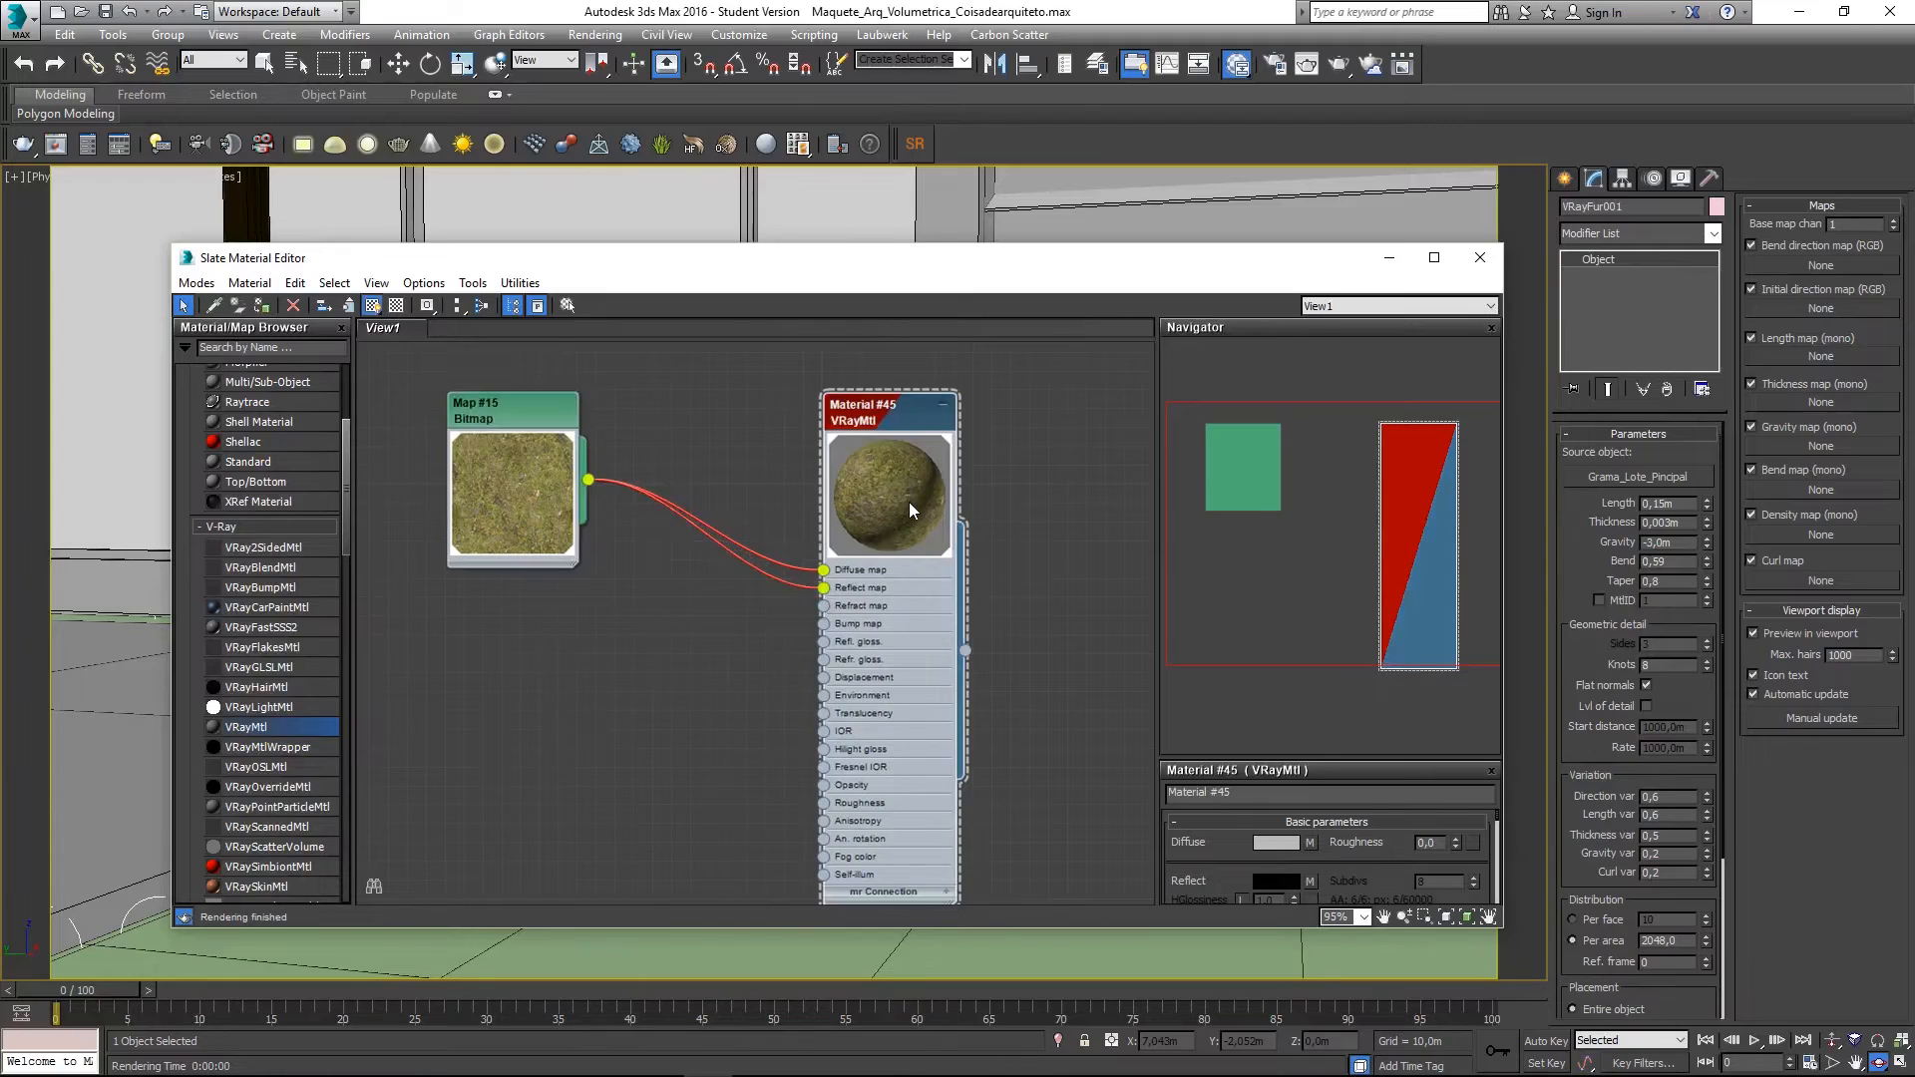
- Restore the PhysCamera003 viewport, tidy the node layout, and enable the checker preview background
key("b")
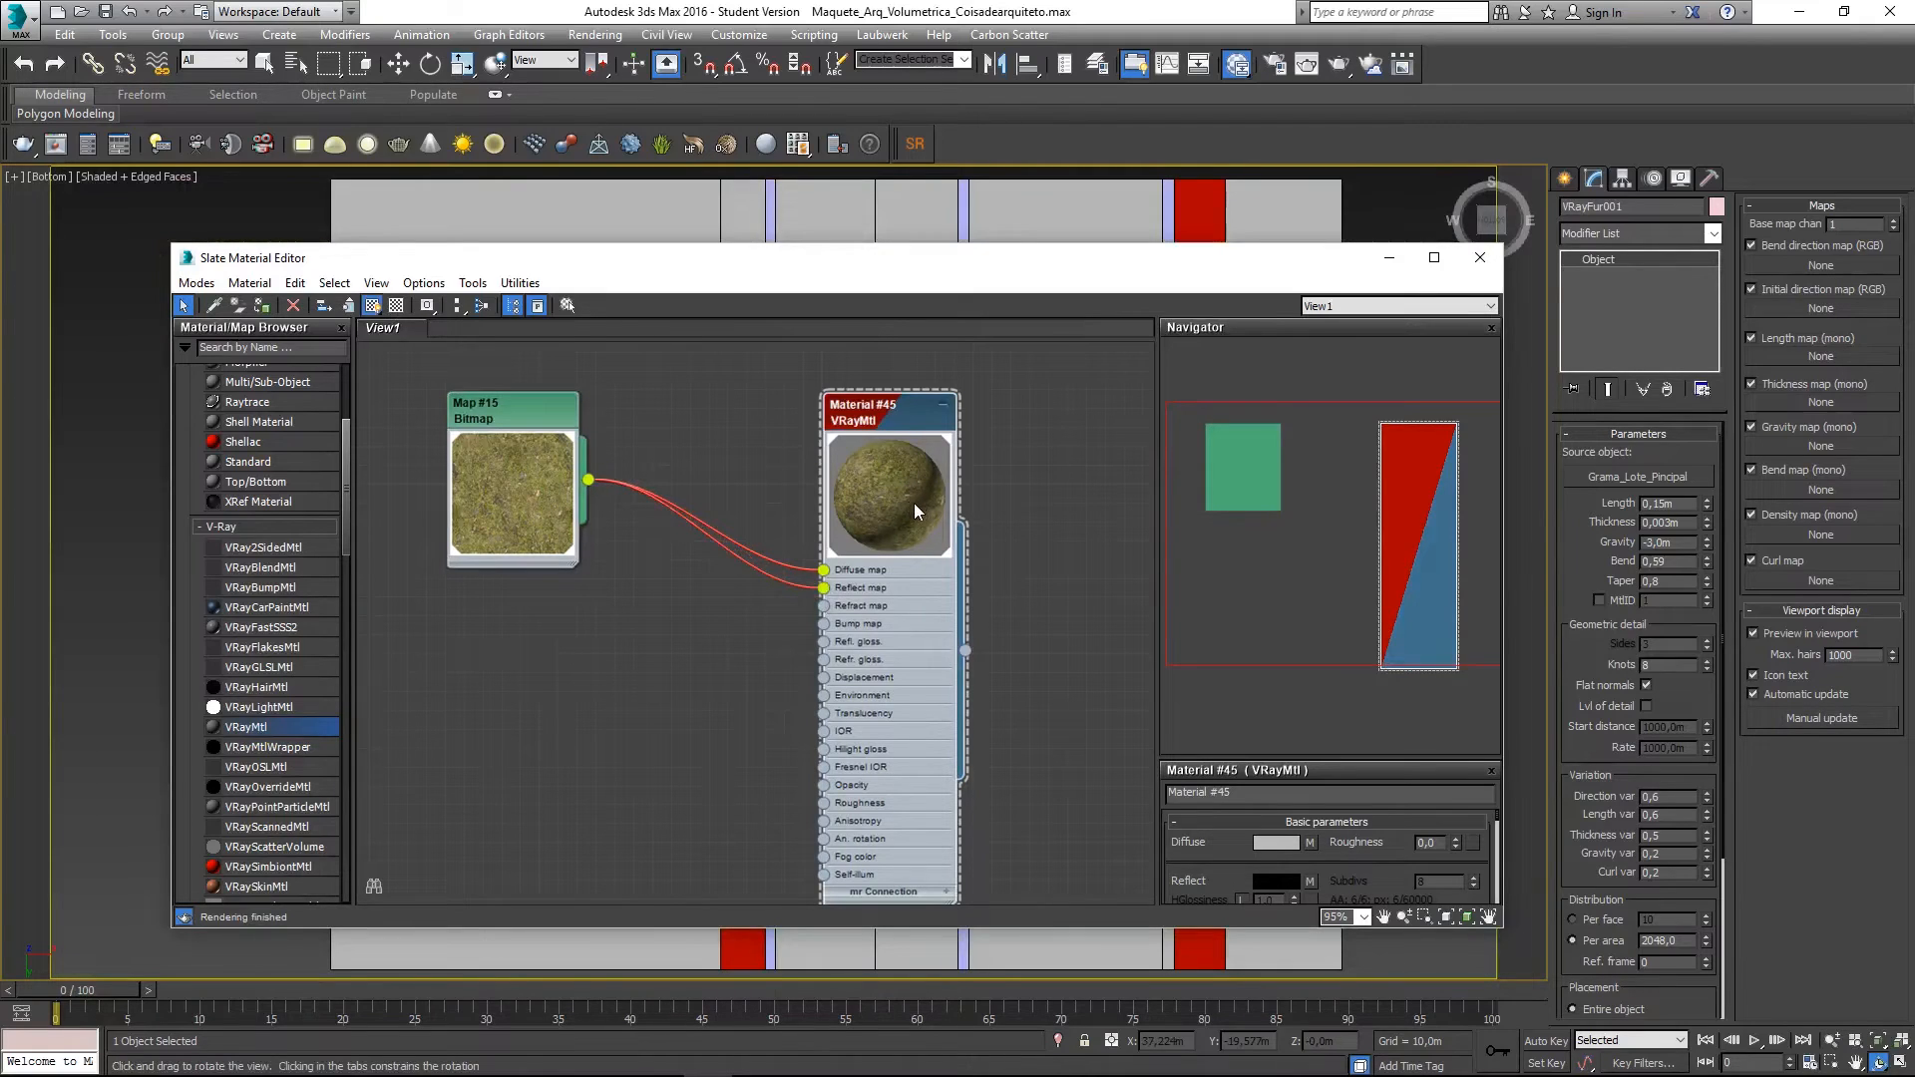
key("c")
double_click(919, 428)
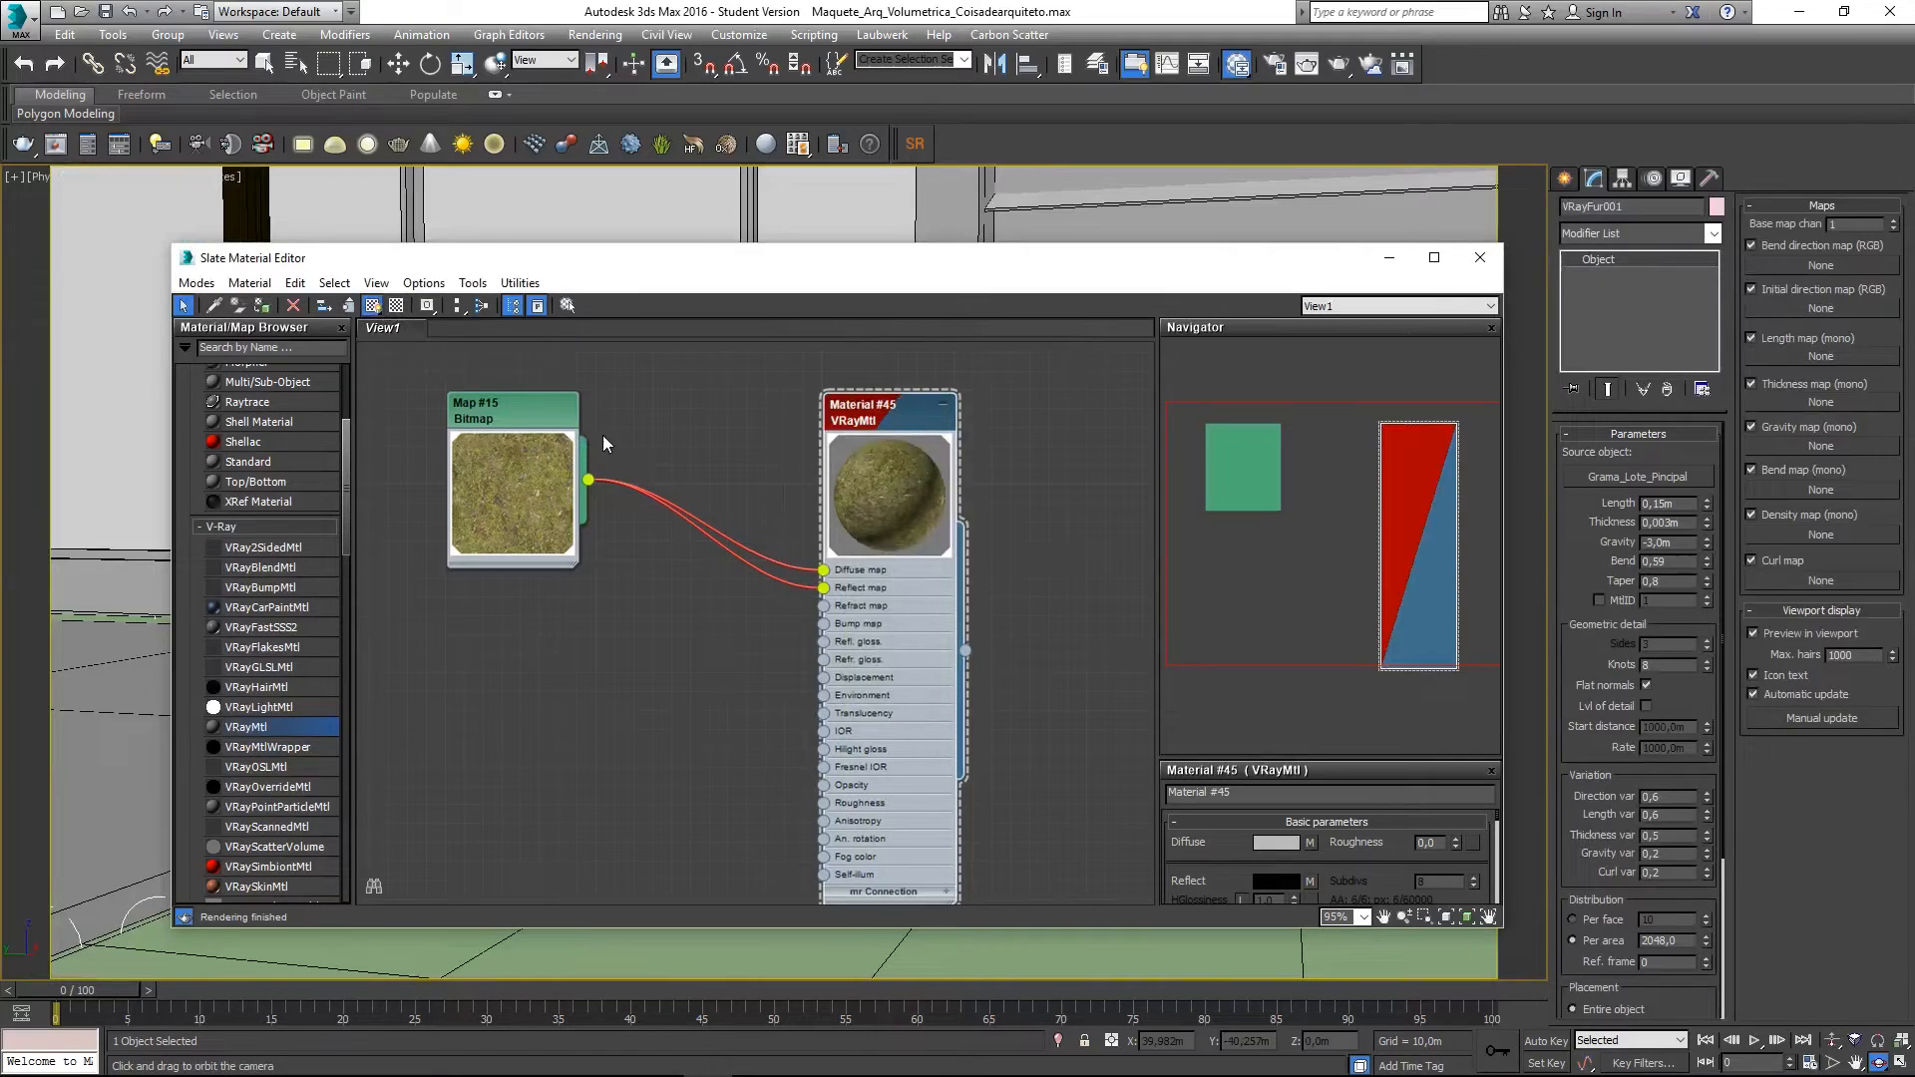
key("b")
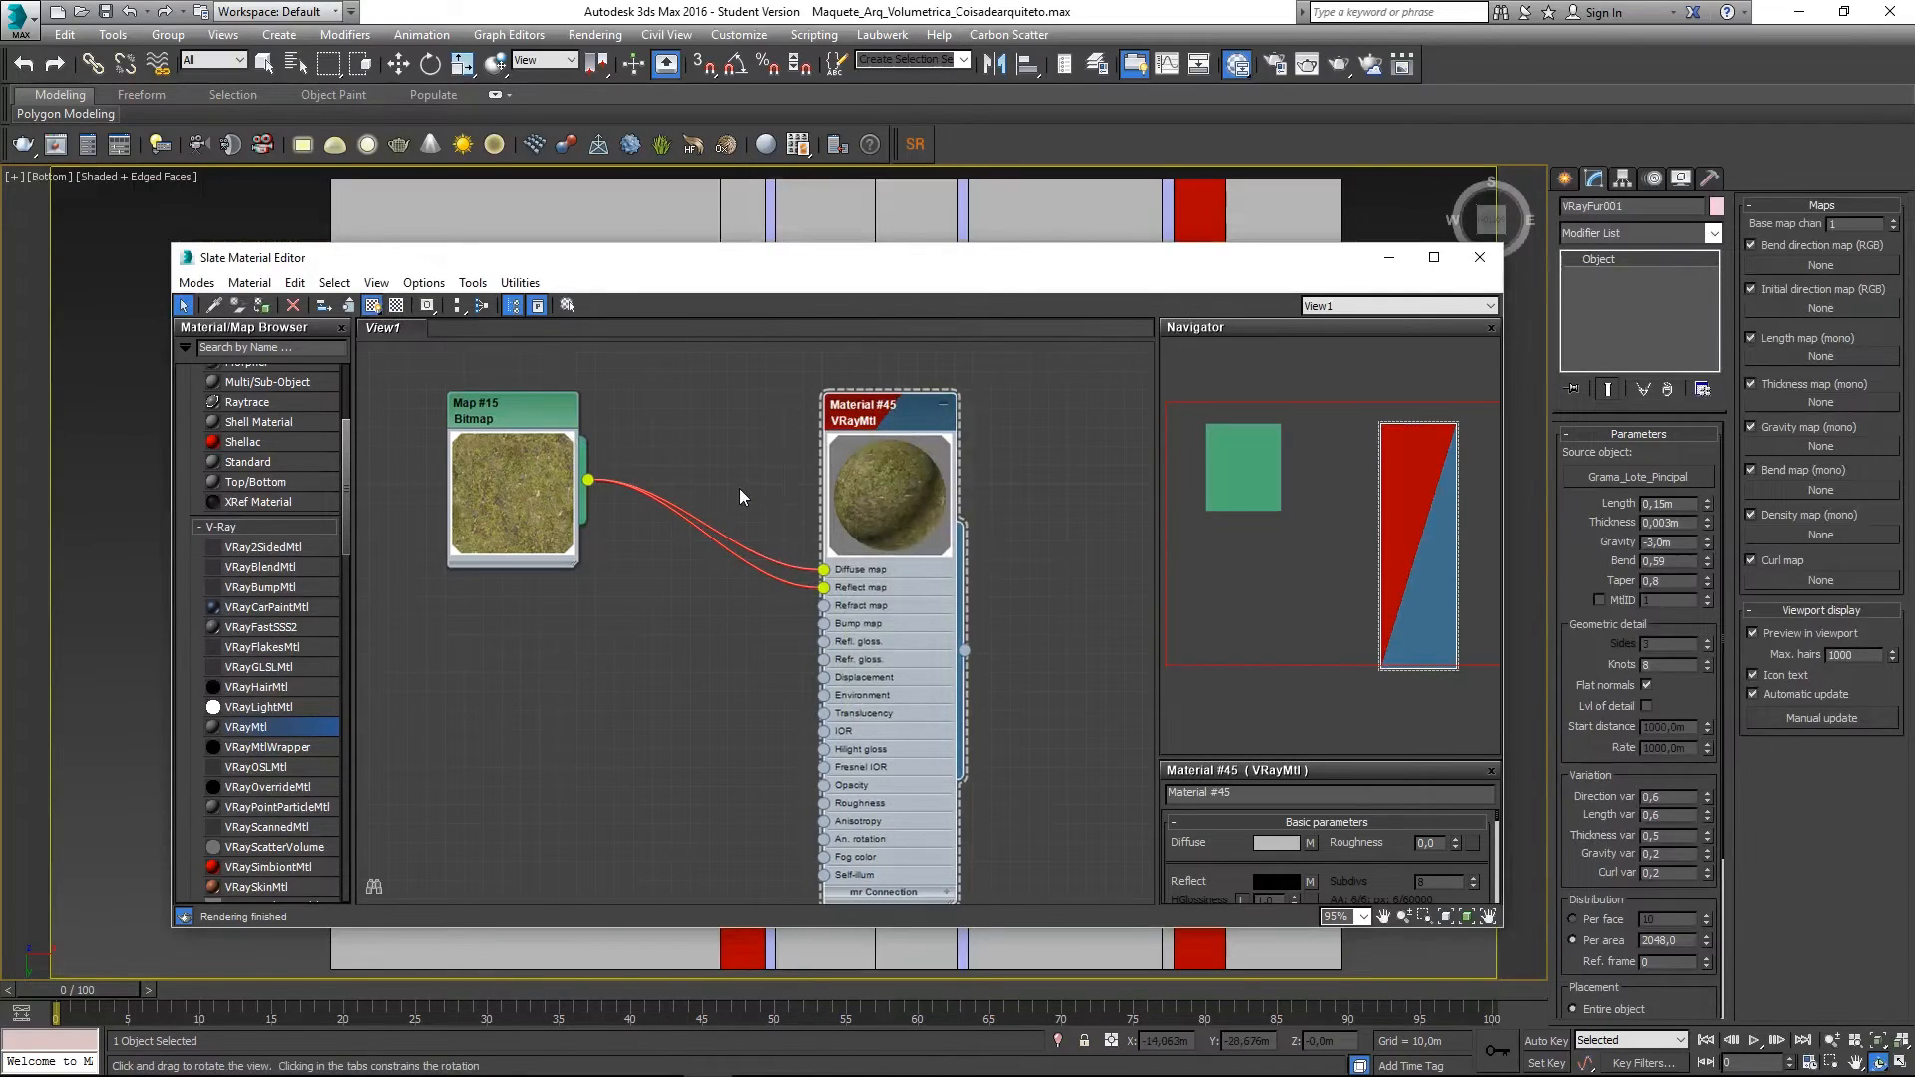
key("l")
middle_click_drag(800, 502, 791, 493)
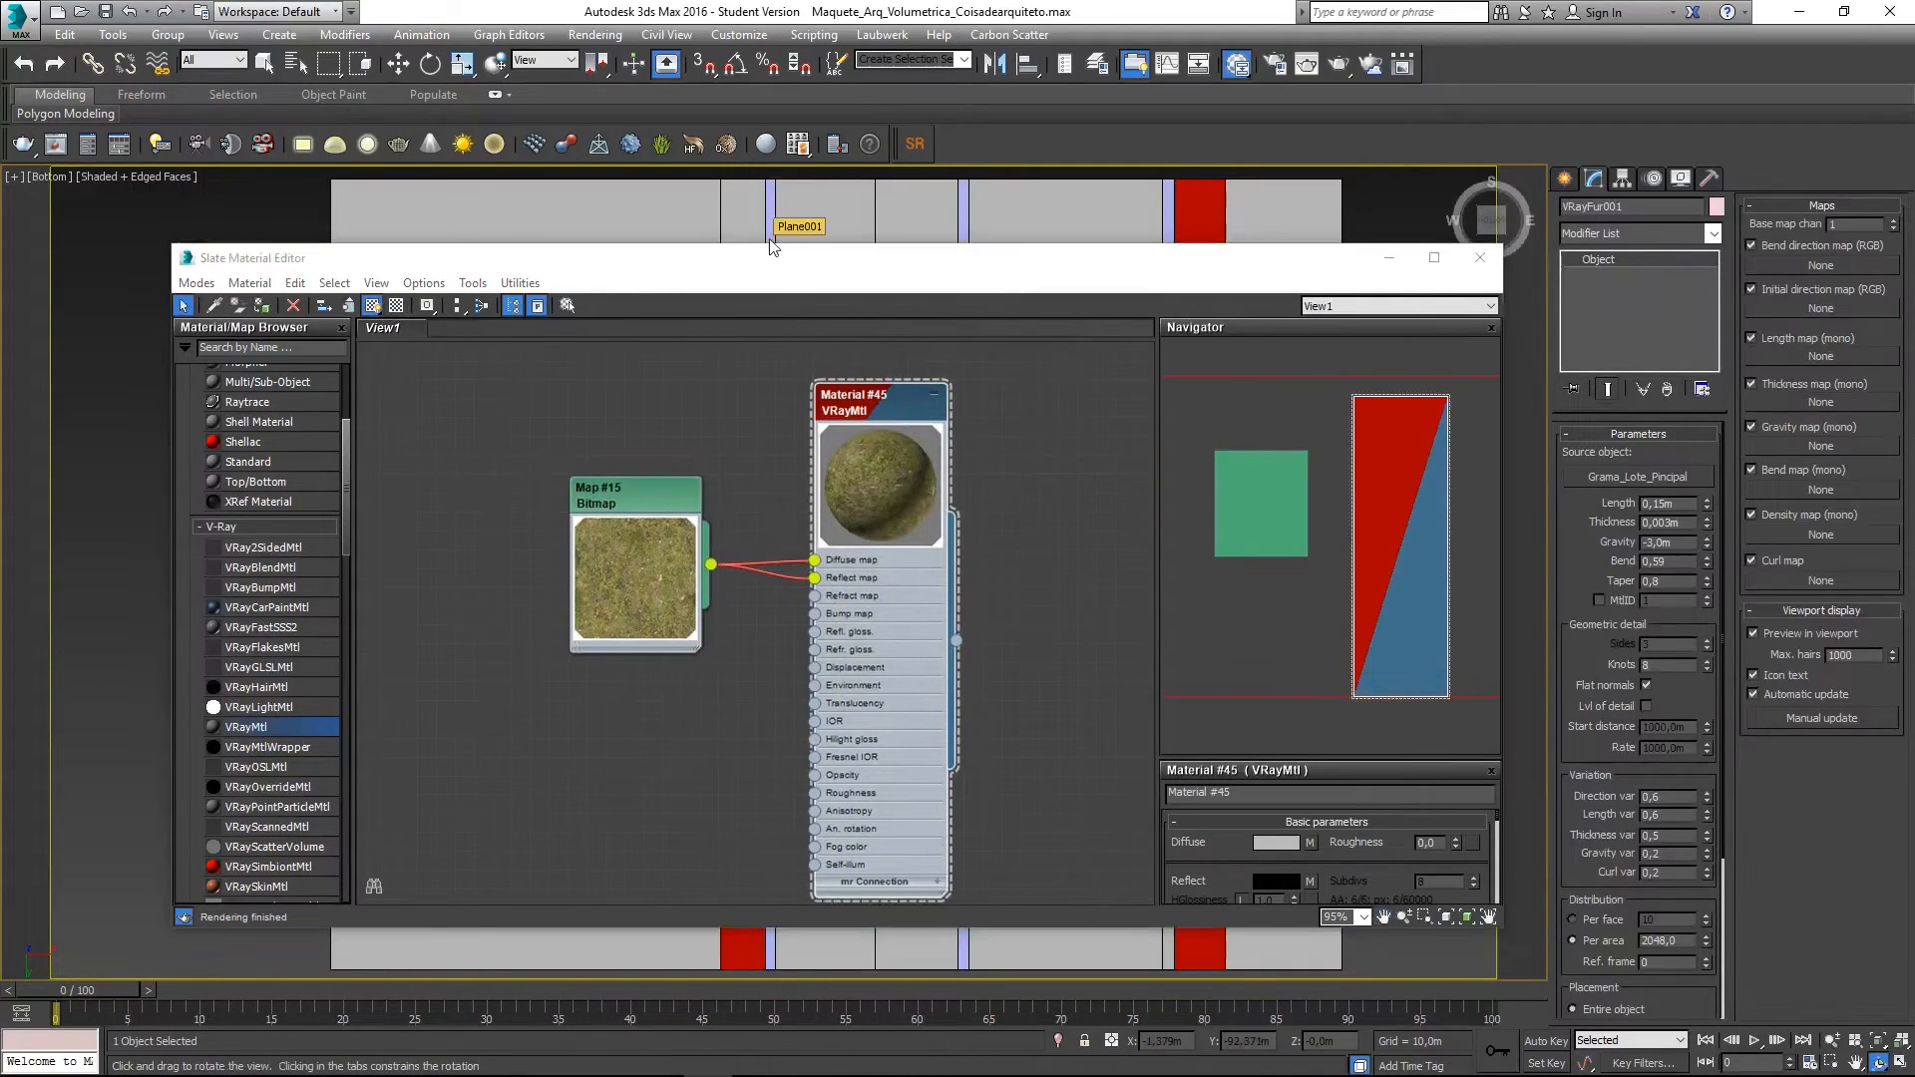
key("c")
double_click(896, 423)
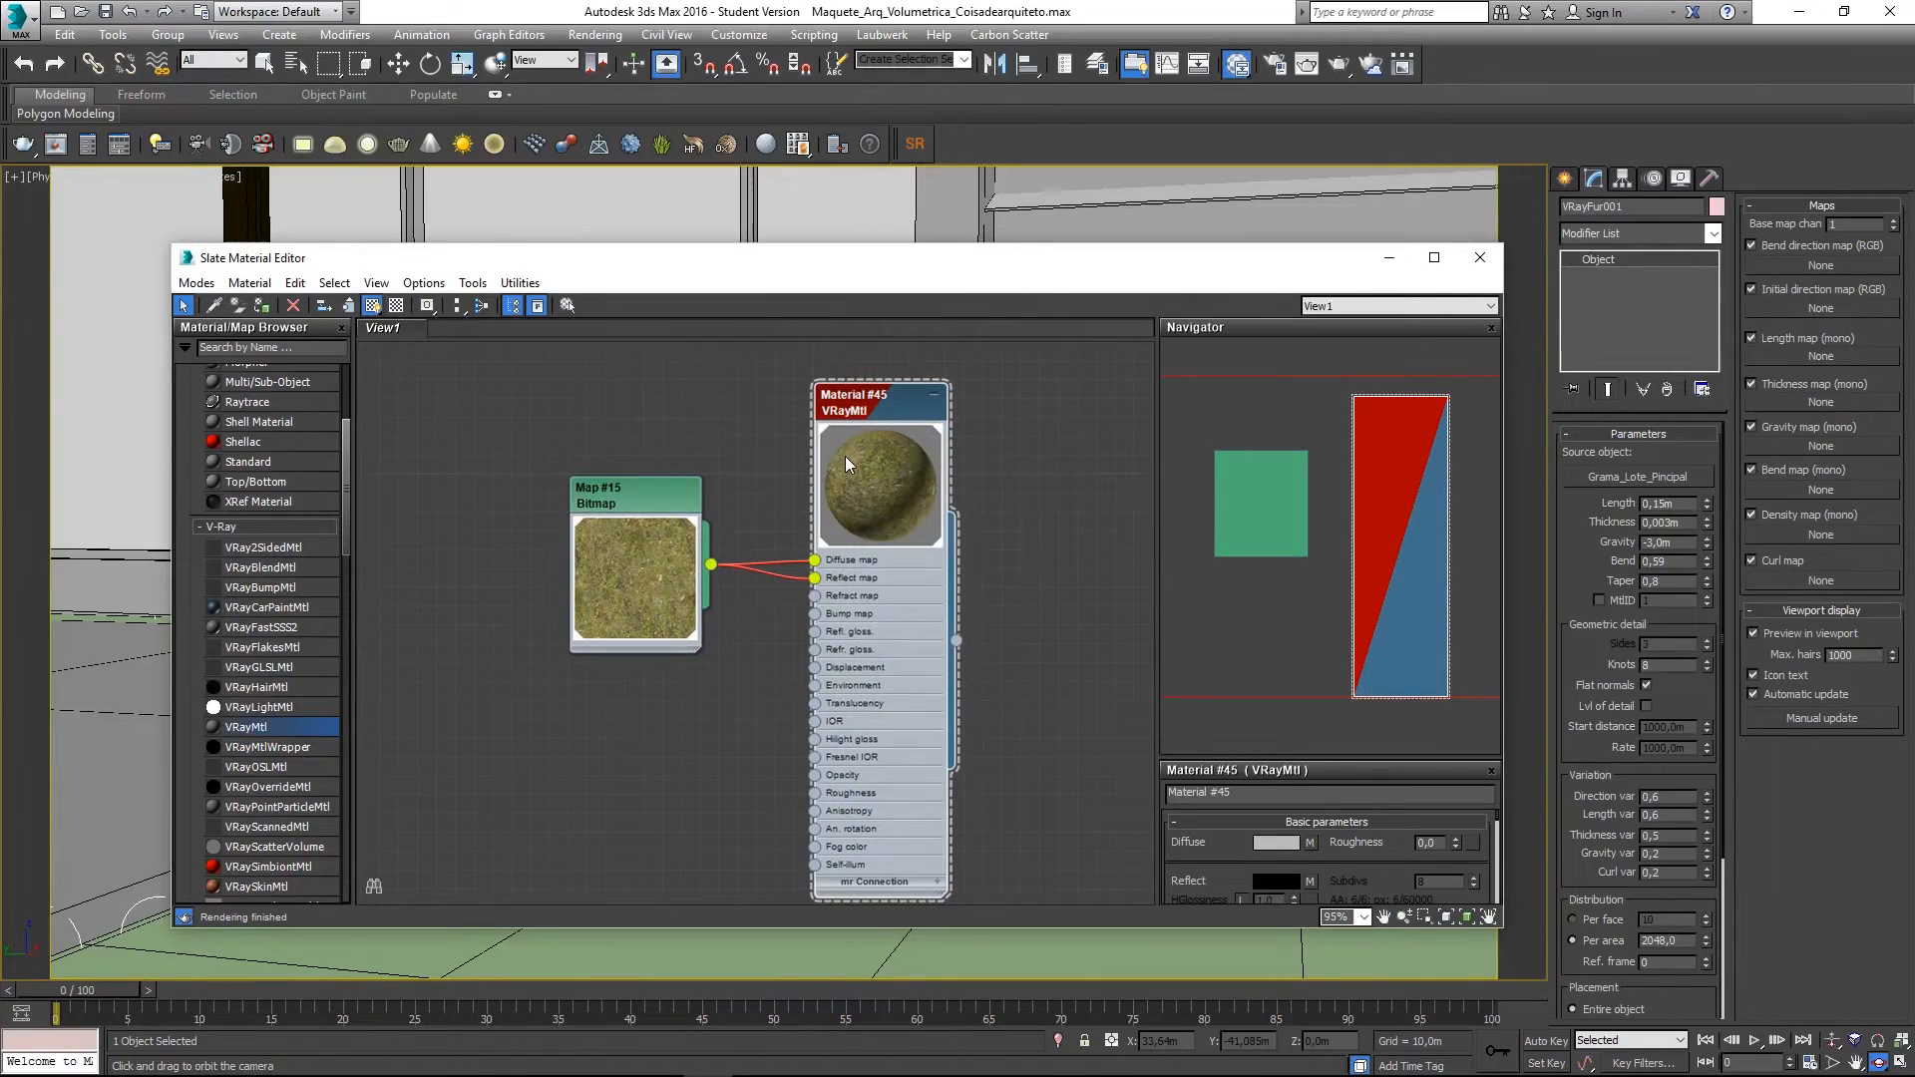
left_click(403, 307)
left_click_drag(634, 492, 520, 416)
- Open an enlarged floating preview of Material #45 and park it at the screen's top-right corner
right_click(891, 494)
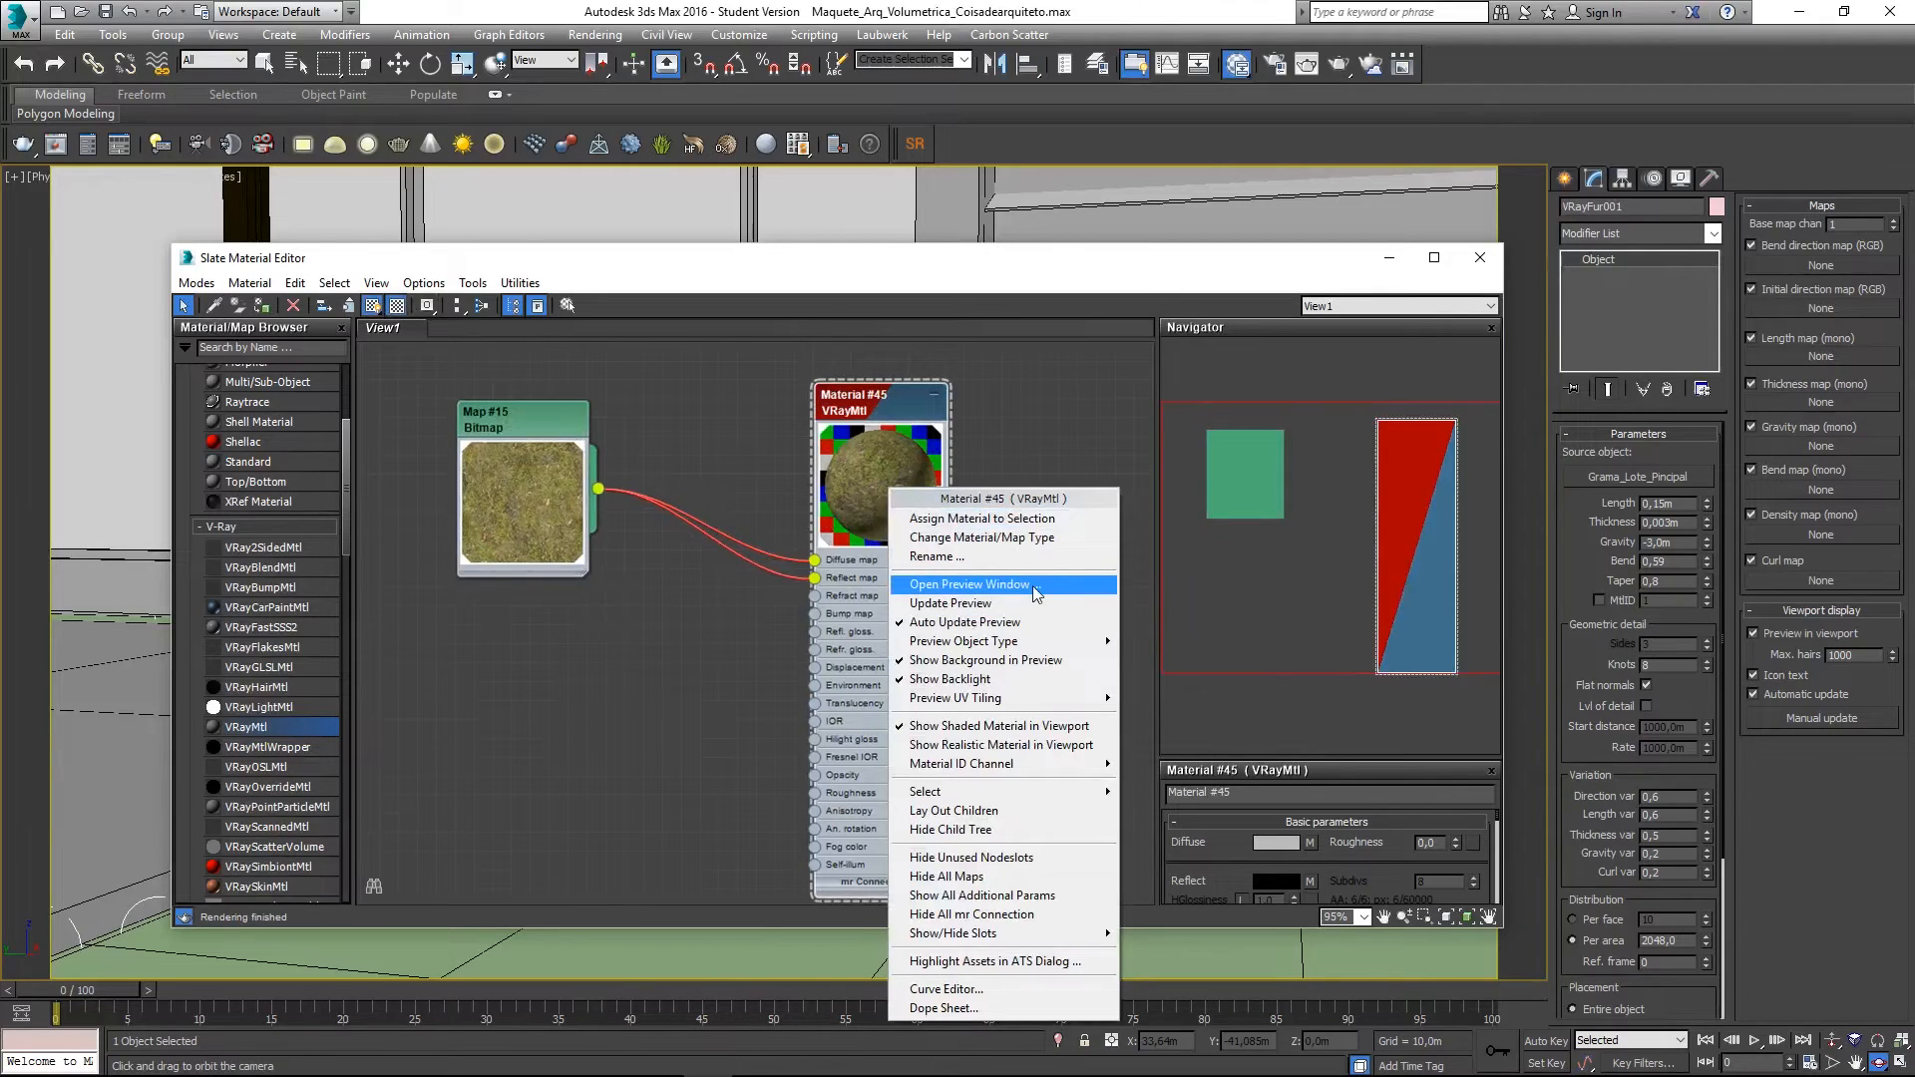
left_click(996, 585)
left_click_drag(995, 584, 570, 616)
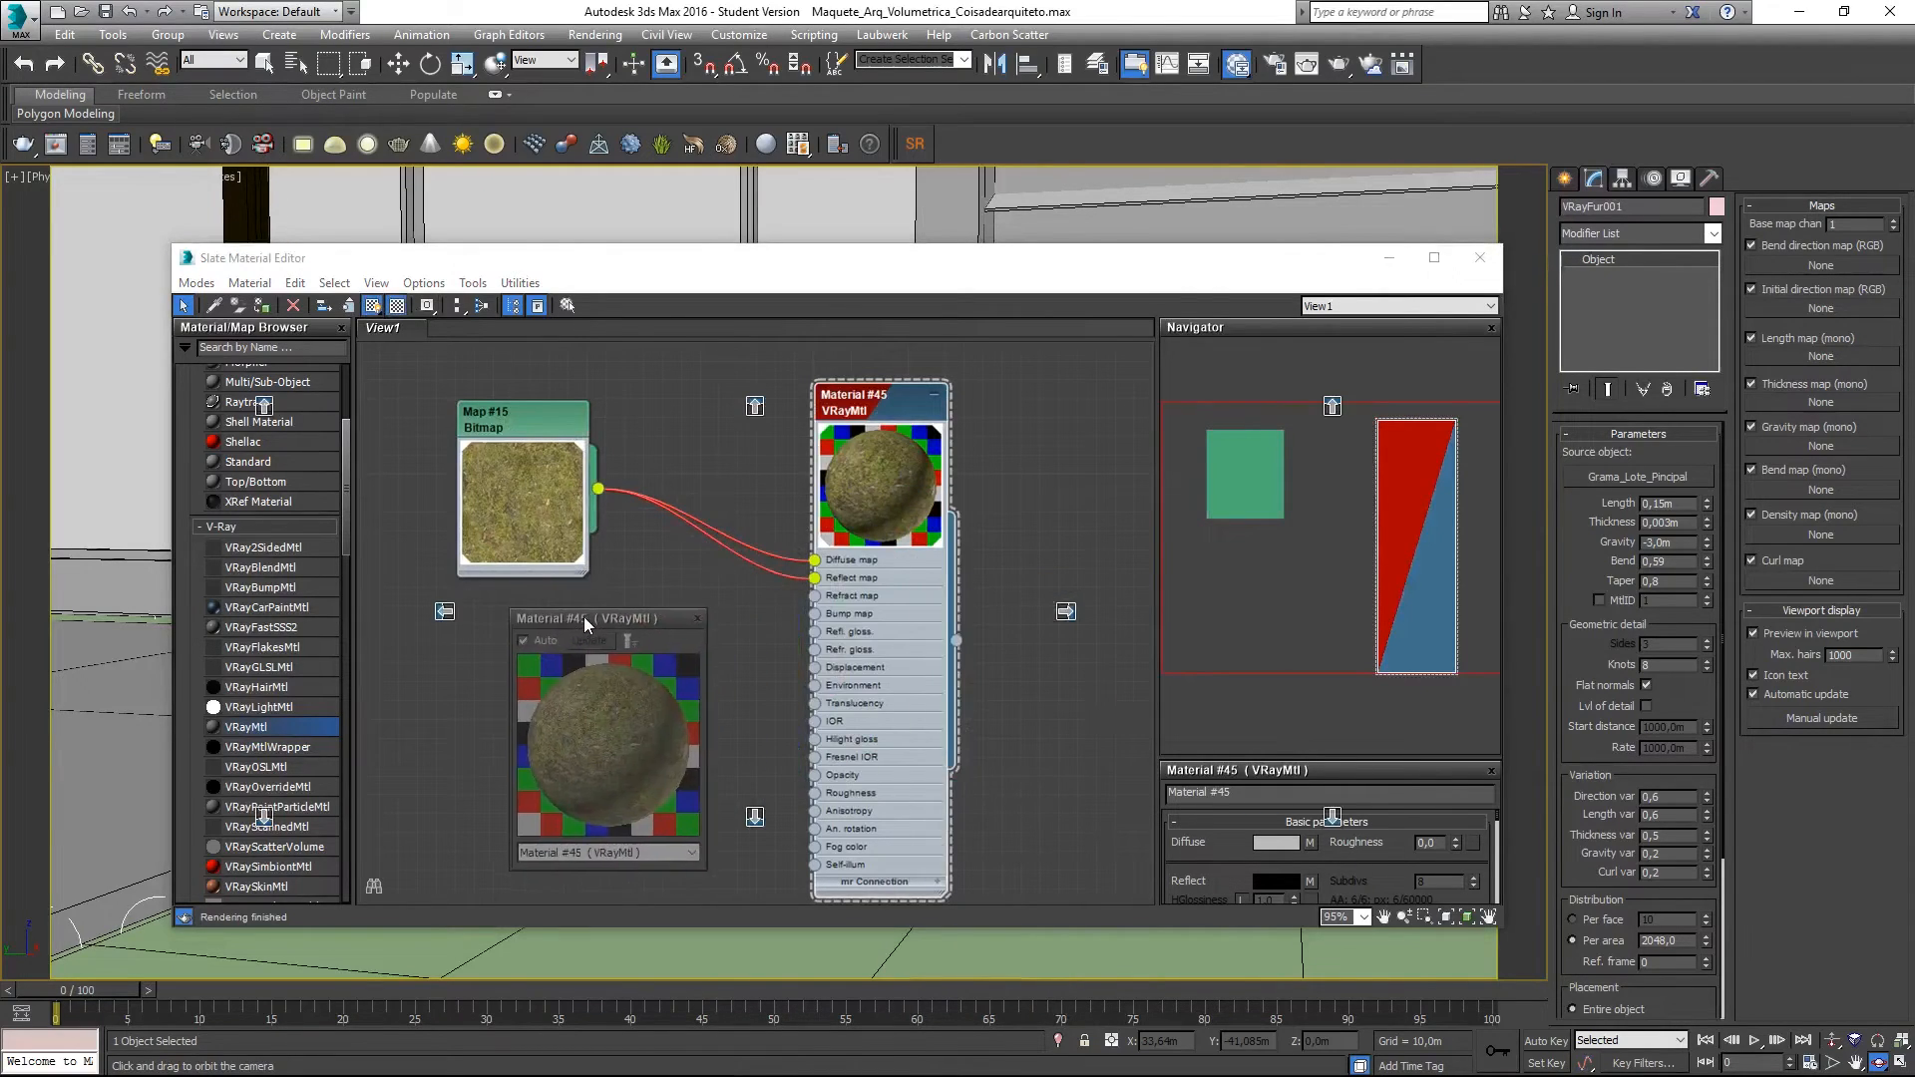
left_click_drag(706, 610, 889, 427)
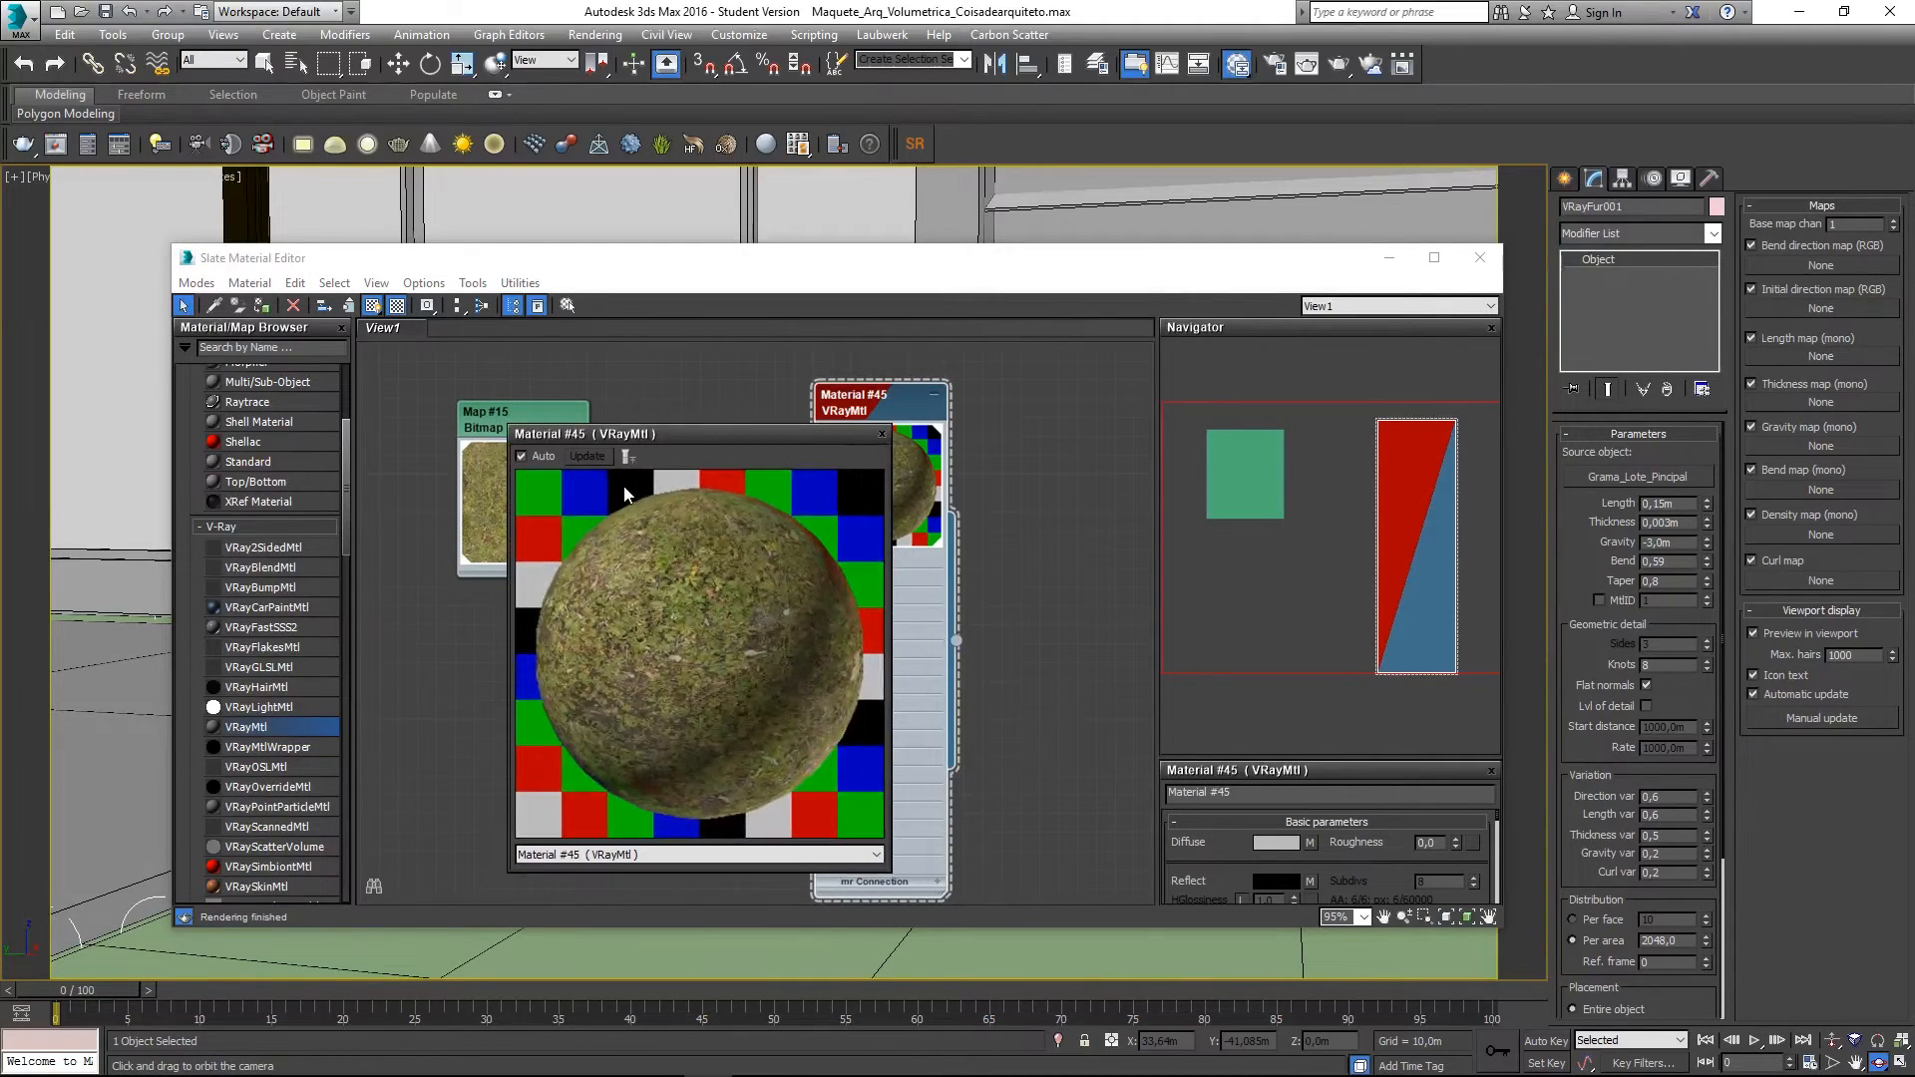
left_click_drag(690, 441, 1205, 408)
left_click_drag(853, 400, 834, 401)
left_click_drag(1177, 413, 1642, 167)
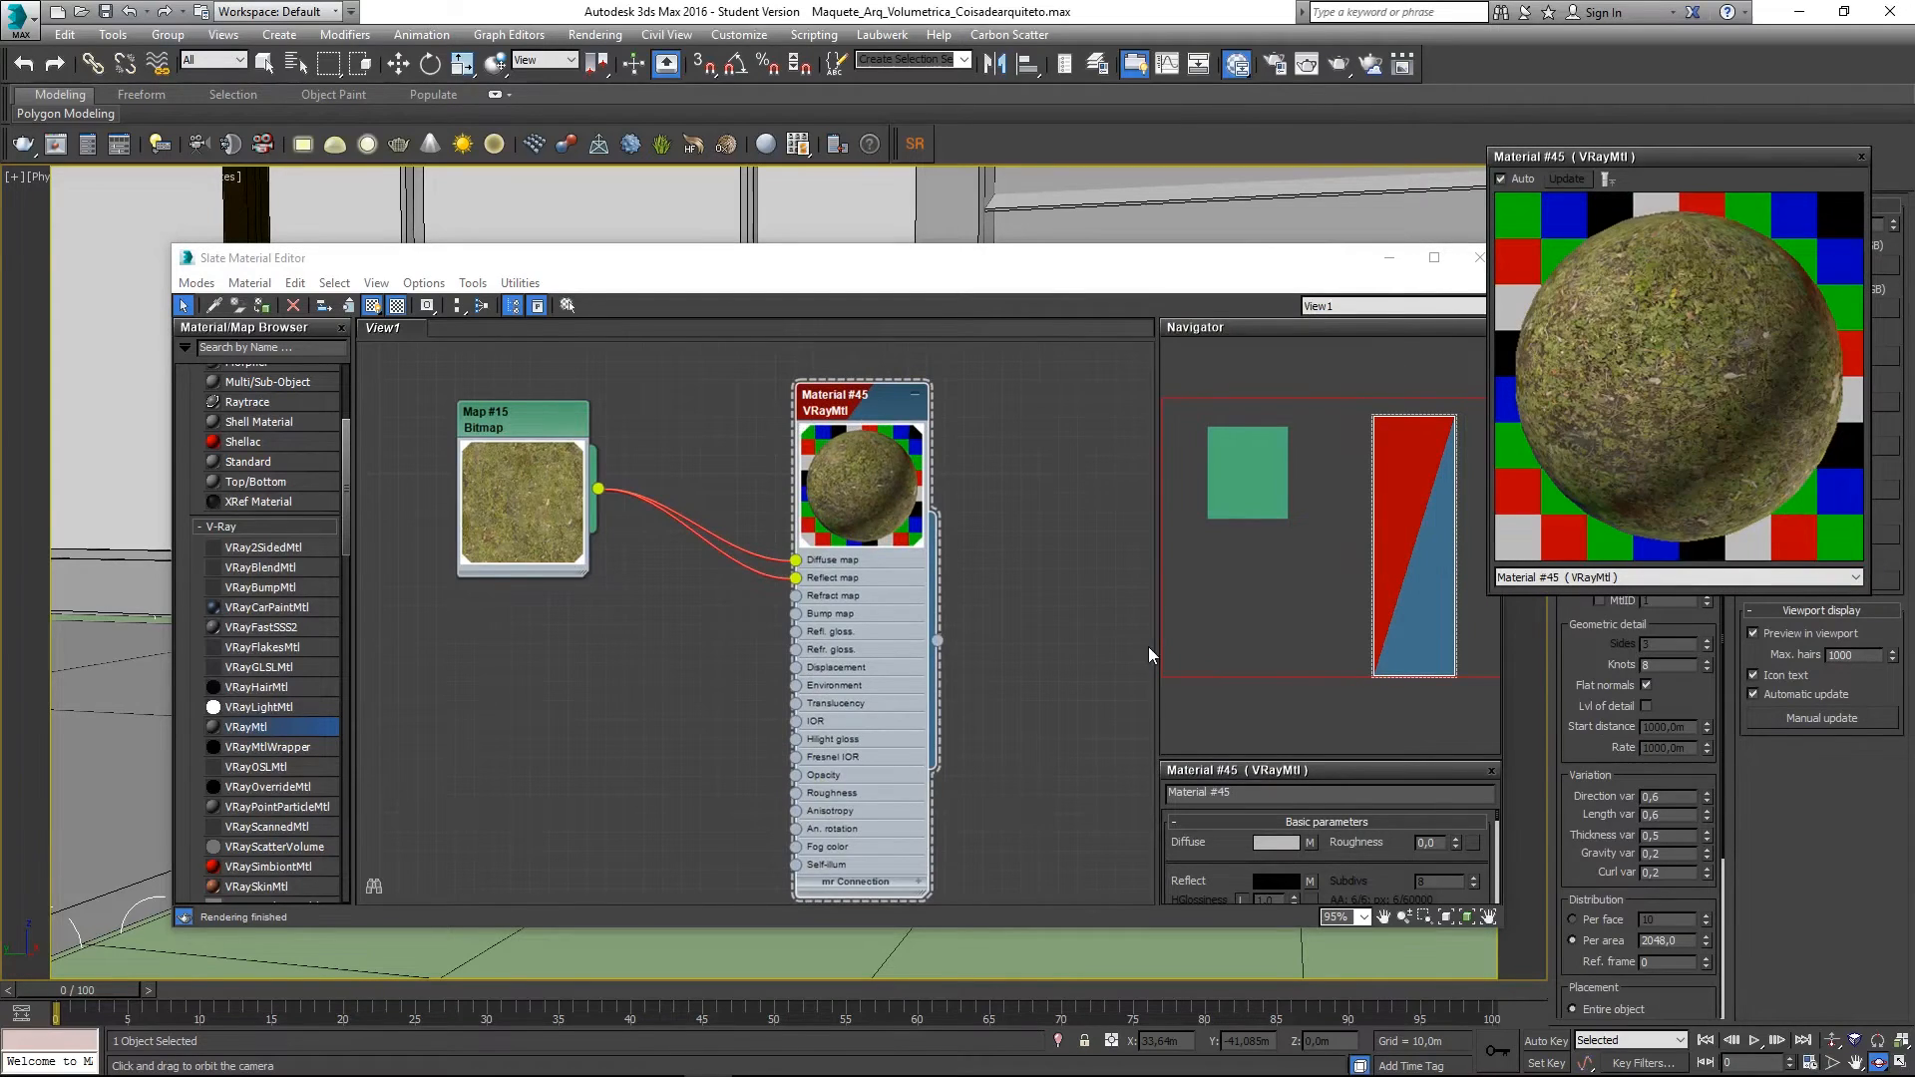
scroll(1149, 654, "down", 3)
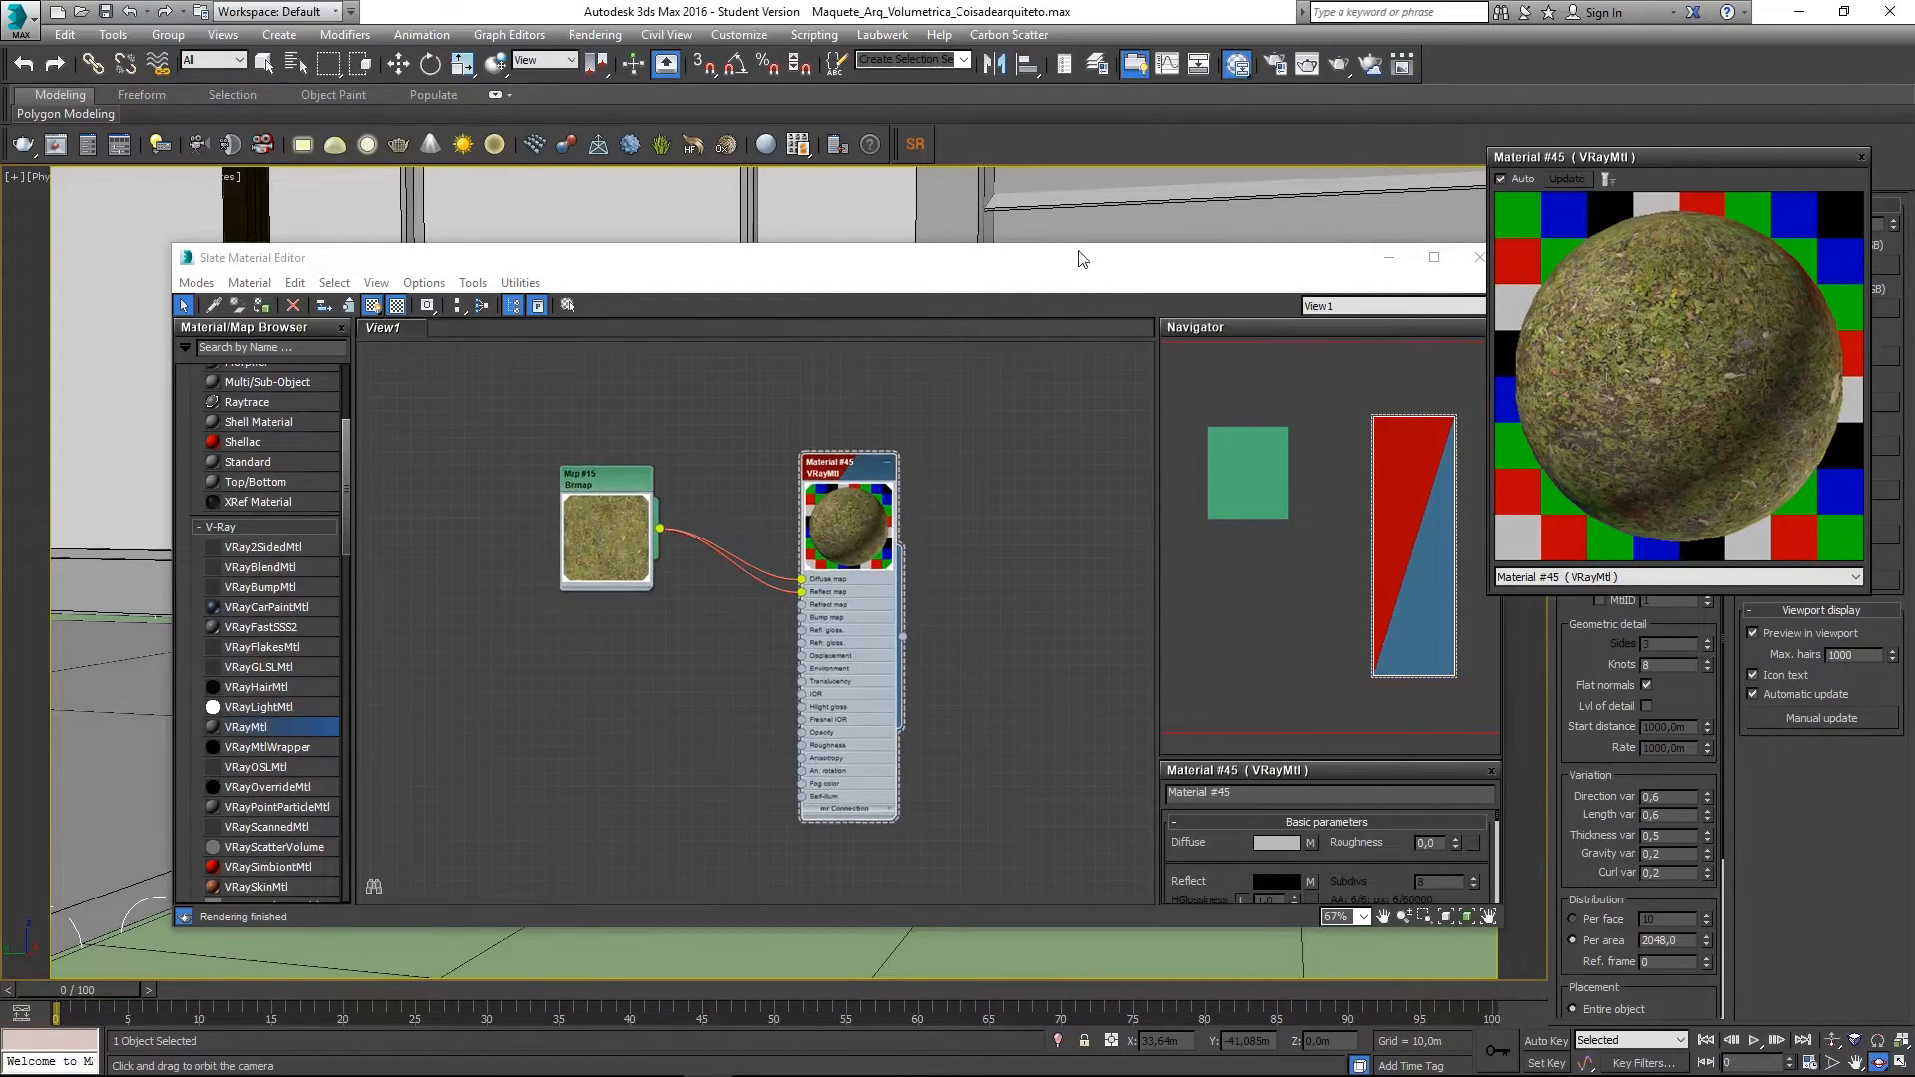
scroll(1253, 838, "down", 5)
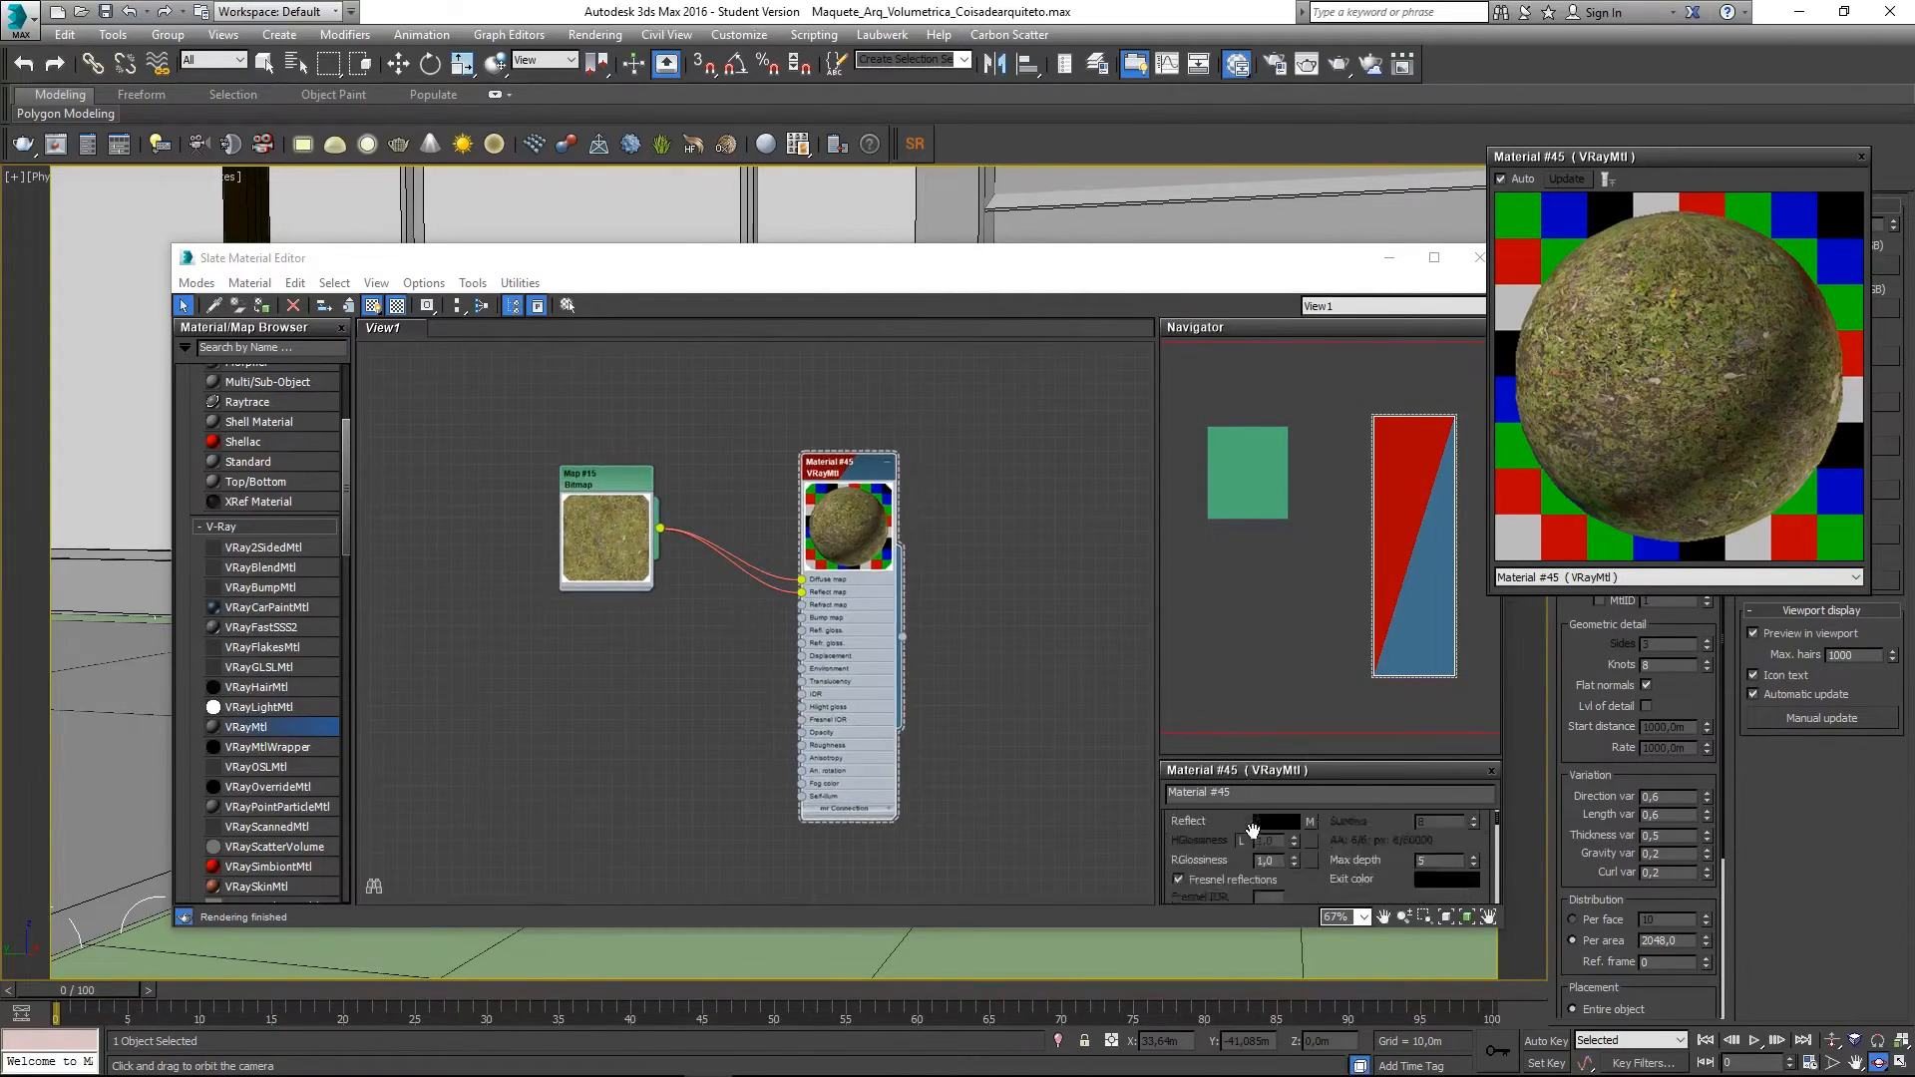
- Connect the grass bitmap to Material #45's Refl. gloss. slot
left_click(1273, 751)
left_click_drag(1273, 758, 1275, 502)
middle_click_drag(852, 520, 568, 810)
middle_click_drag(579, 583, 745, 617)
scroll(745, 616, "up", 4)
mouse_move(729, 546)
middle_mouse_down()
mouse_move(766, 600)
mouse_move(714, 545)
middle_mouse_up()
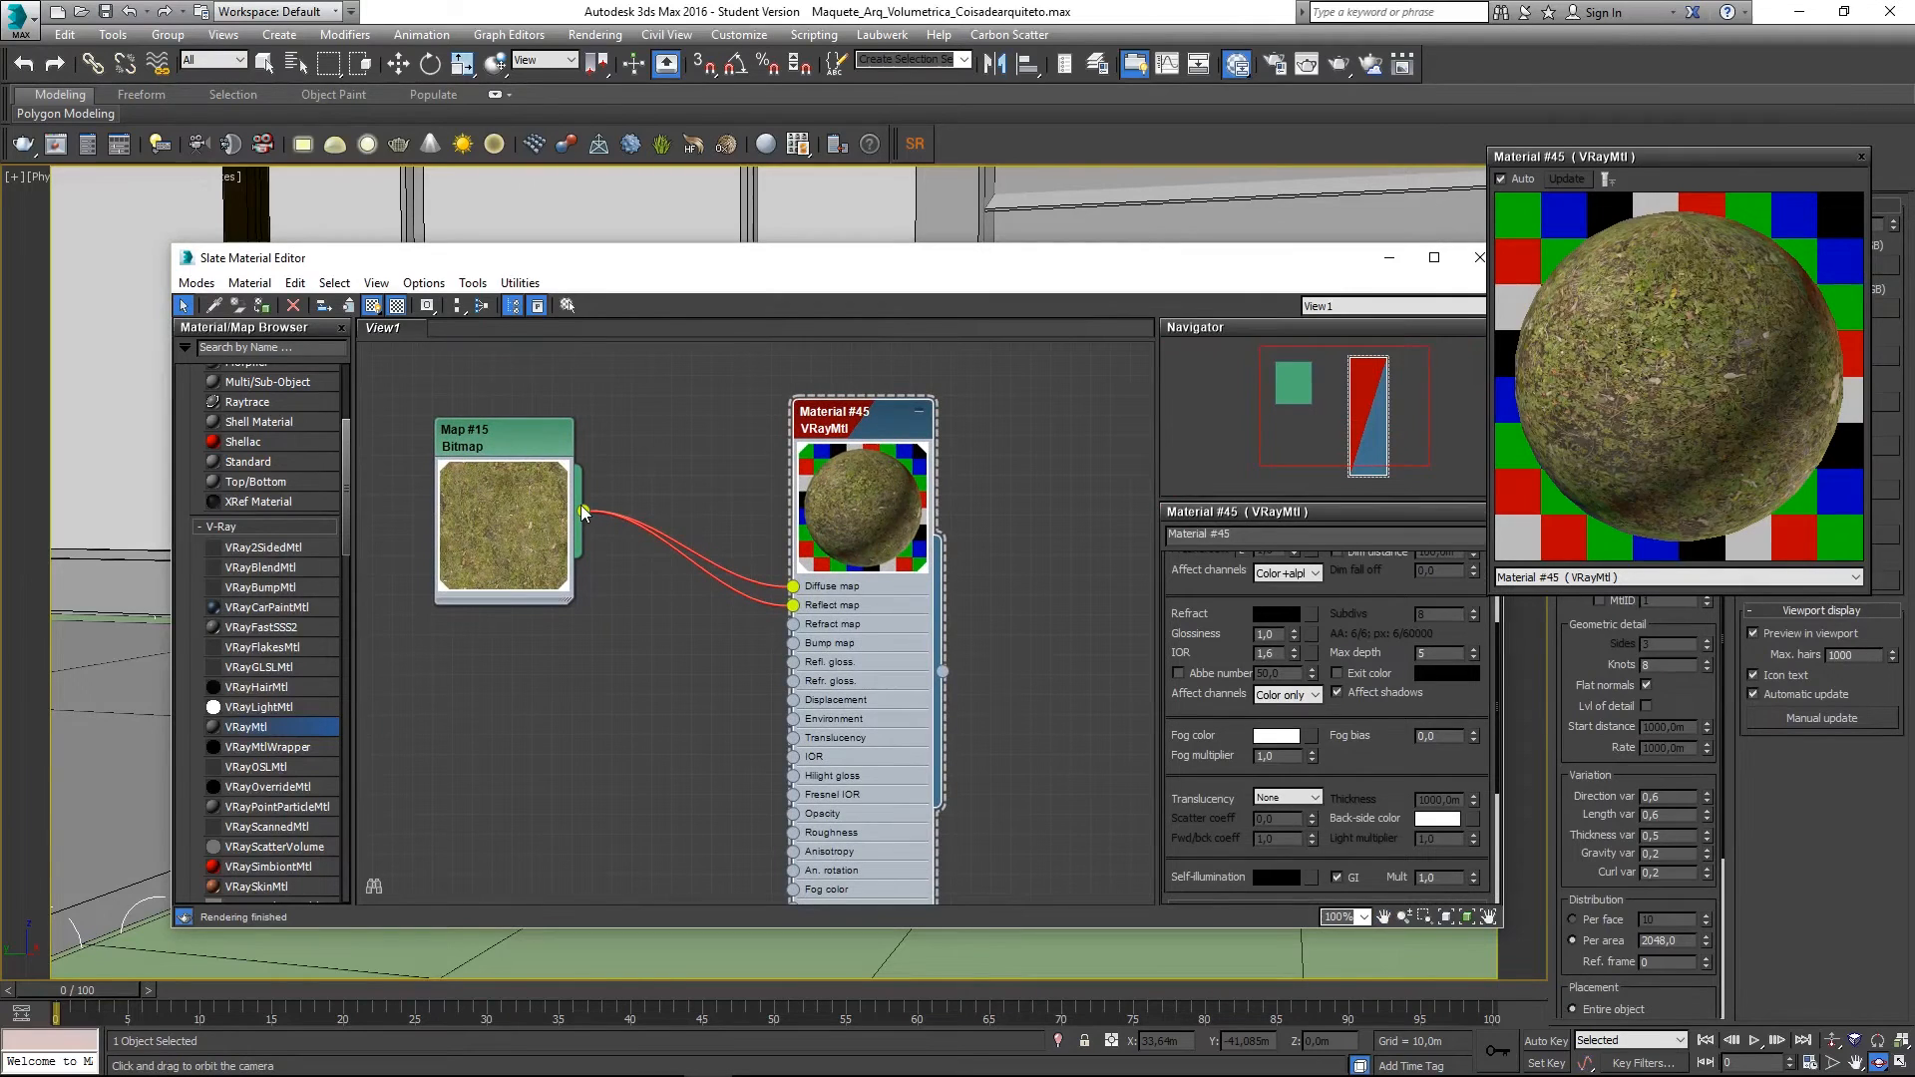
left_click_drag(583, 513, 794, 662)
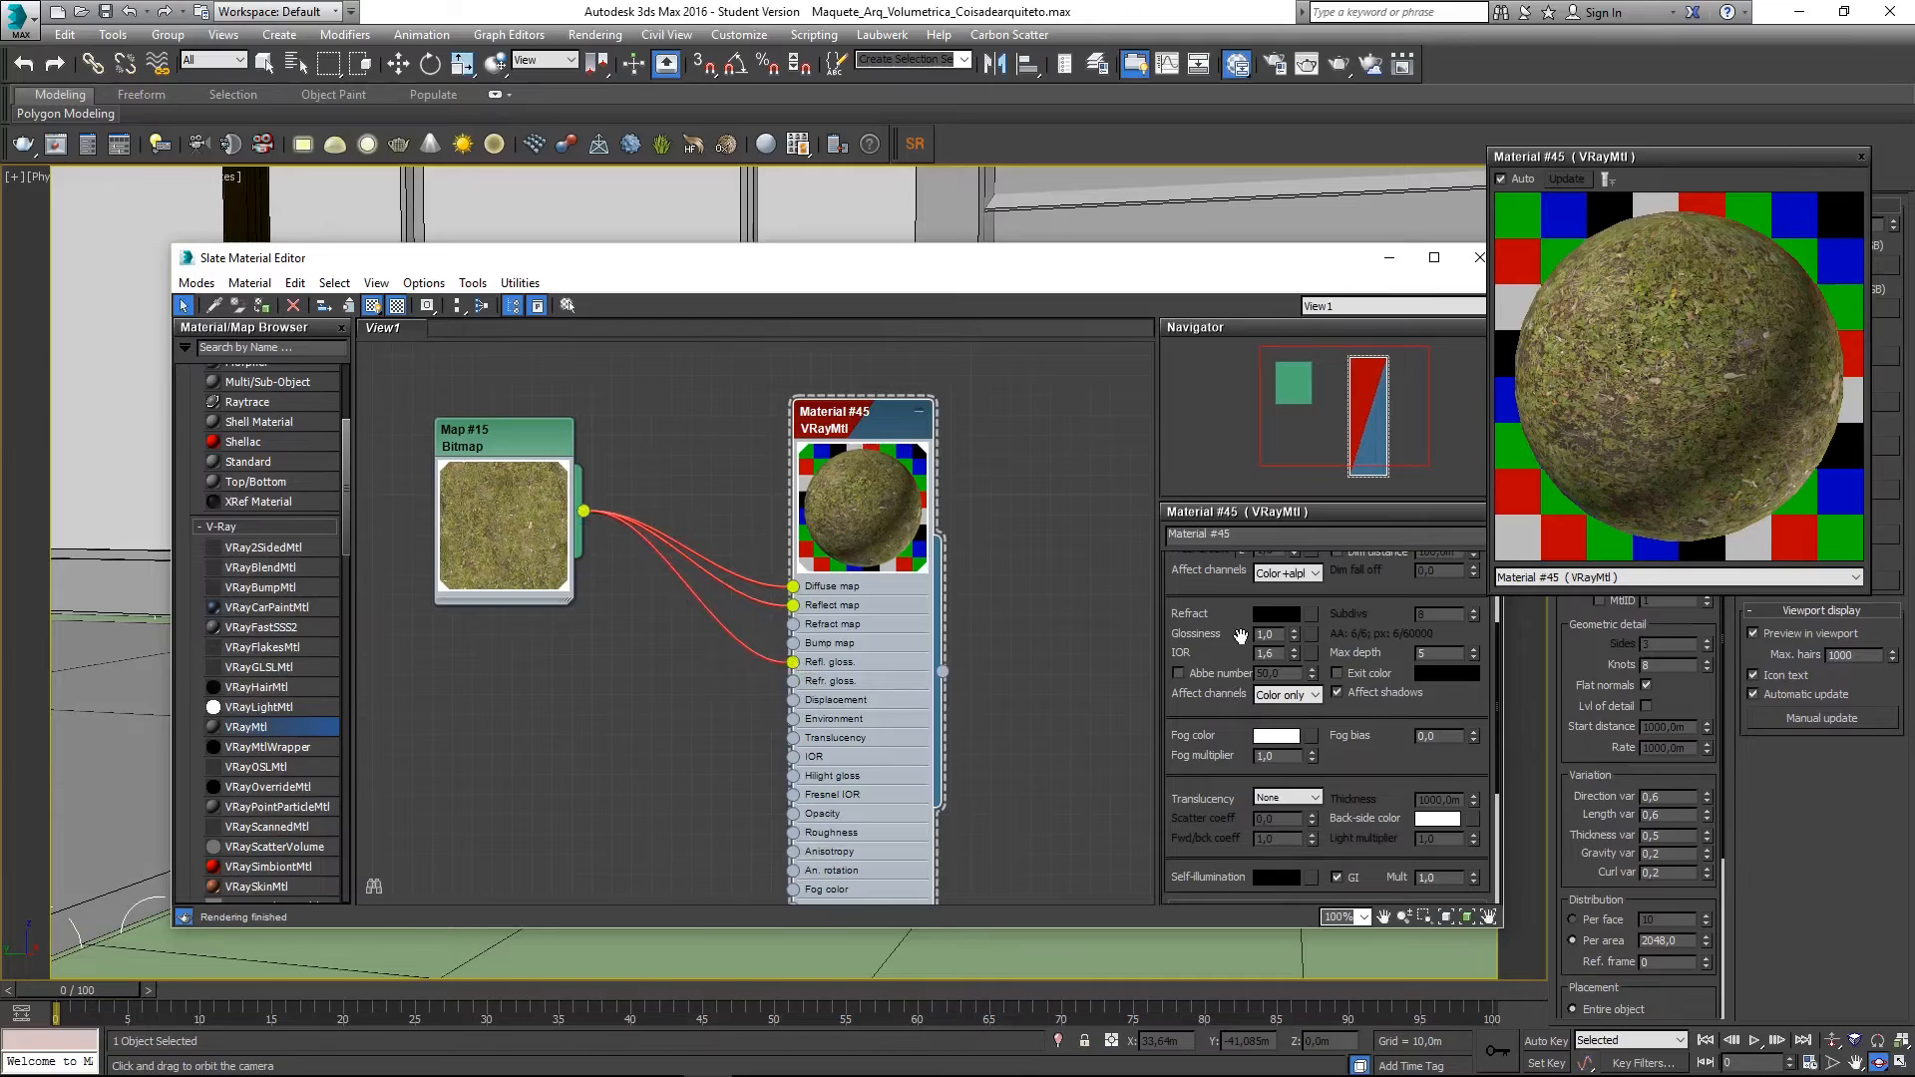
- Set RGlossiness to 0,7 and close the floating material preview
scroll(1205, 632, "up", 5)
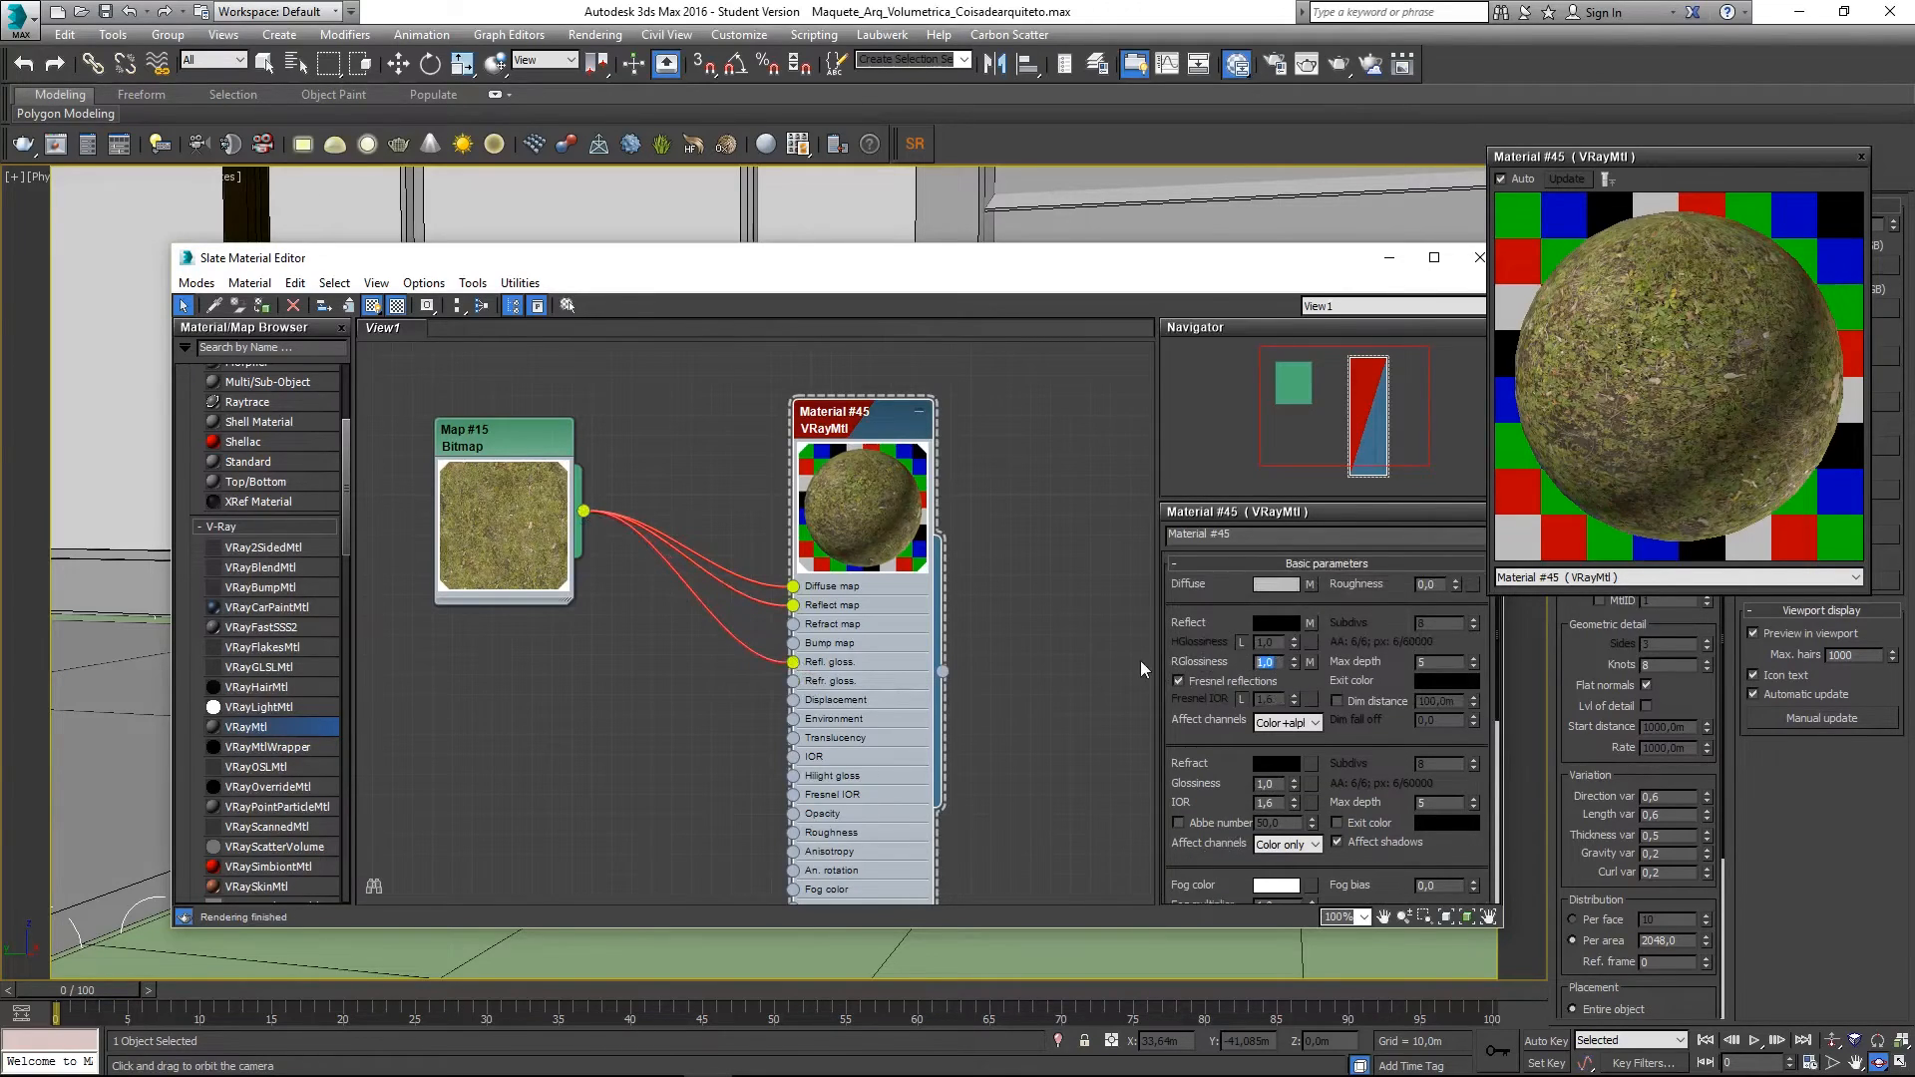
type("0,7")
key("Return")
left_click(1063, 655)
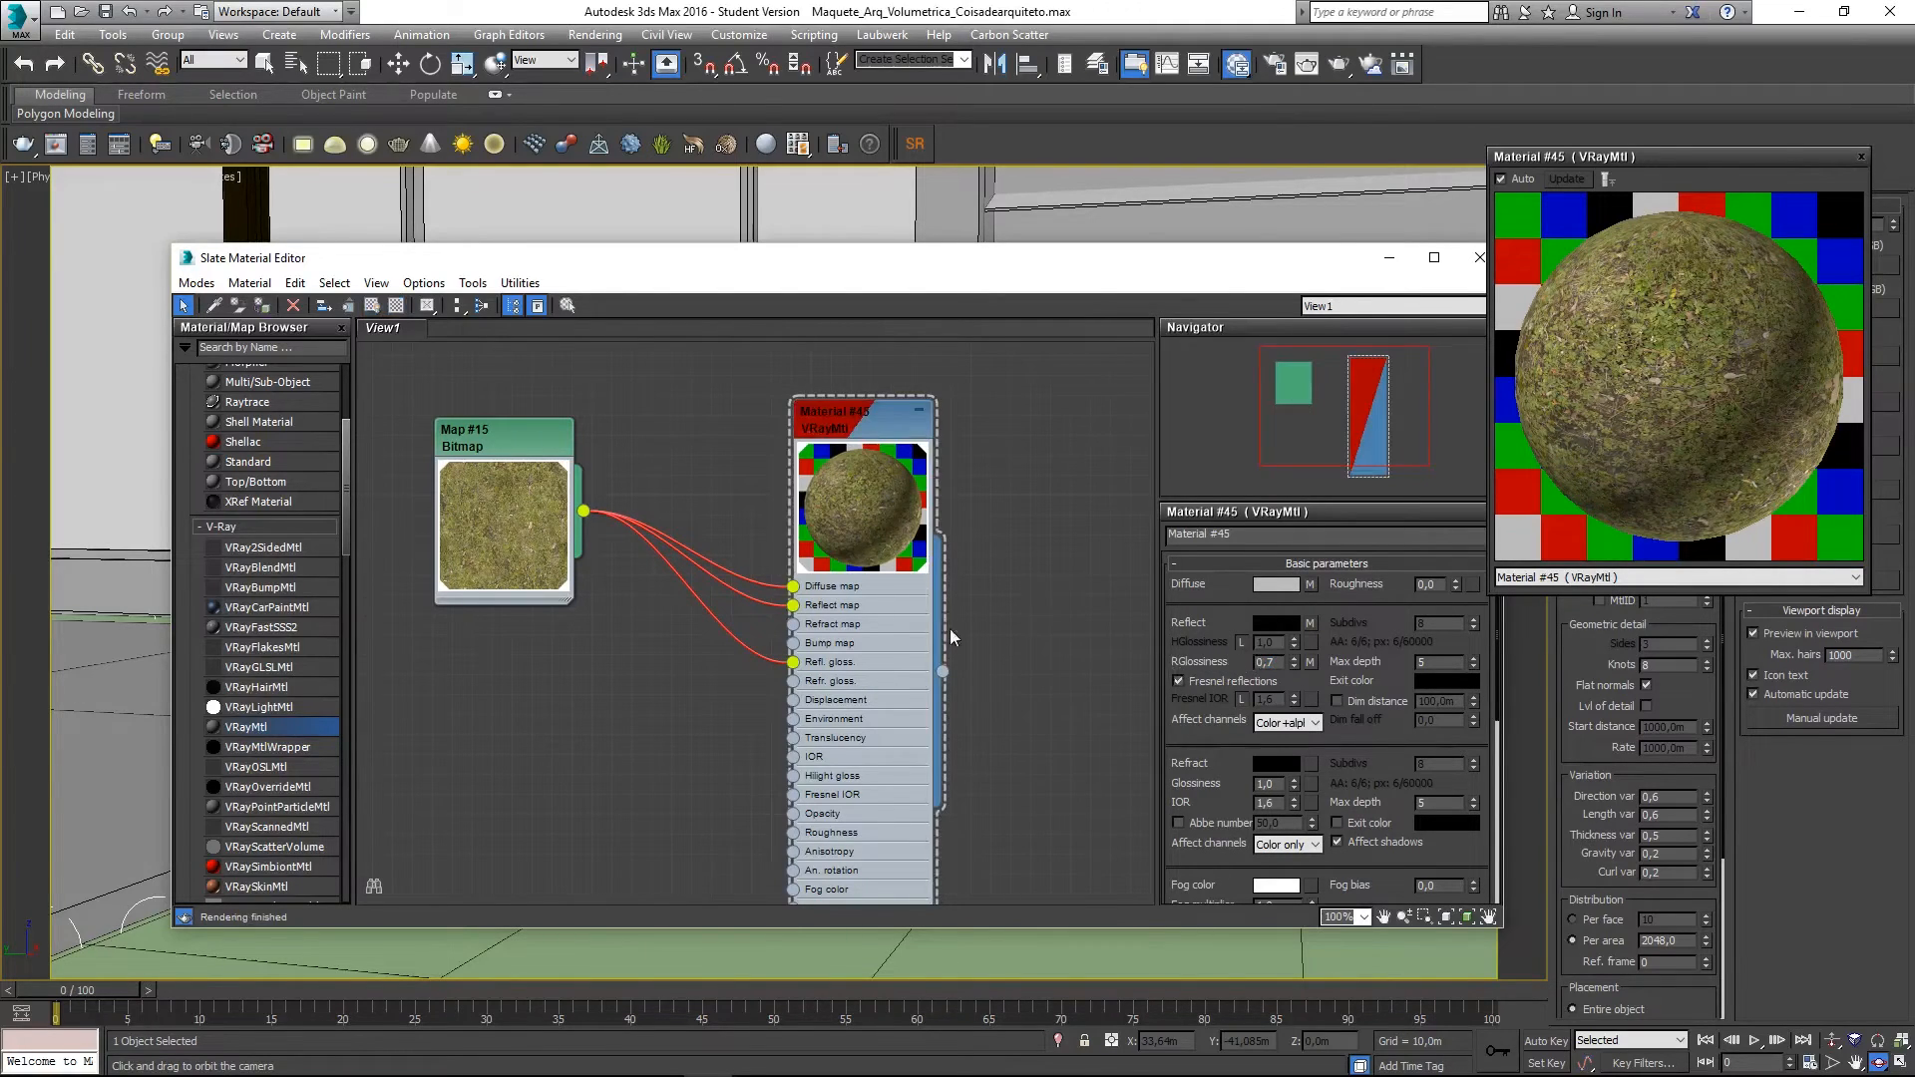
left_click(1859, 157)
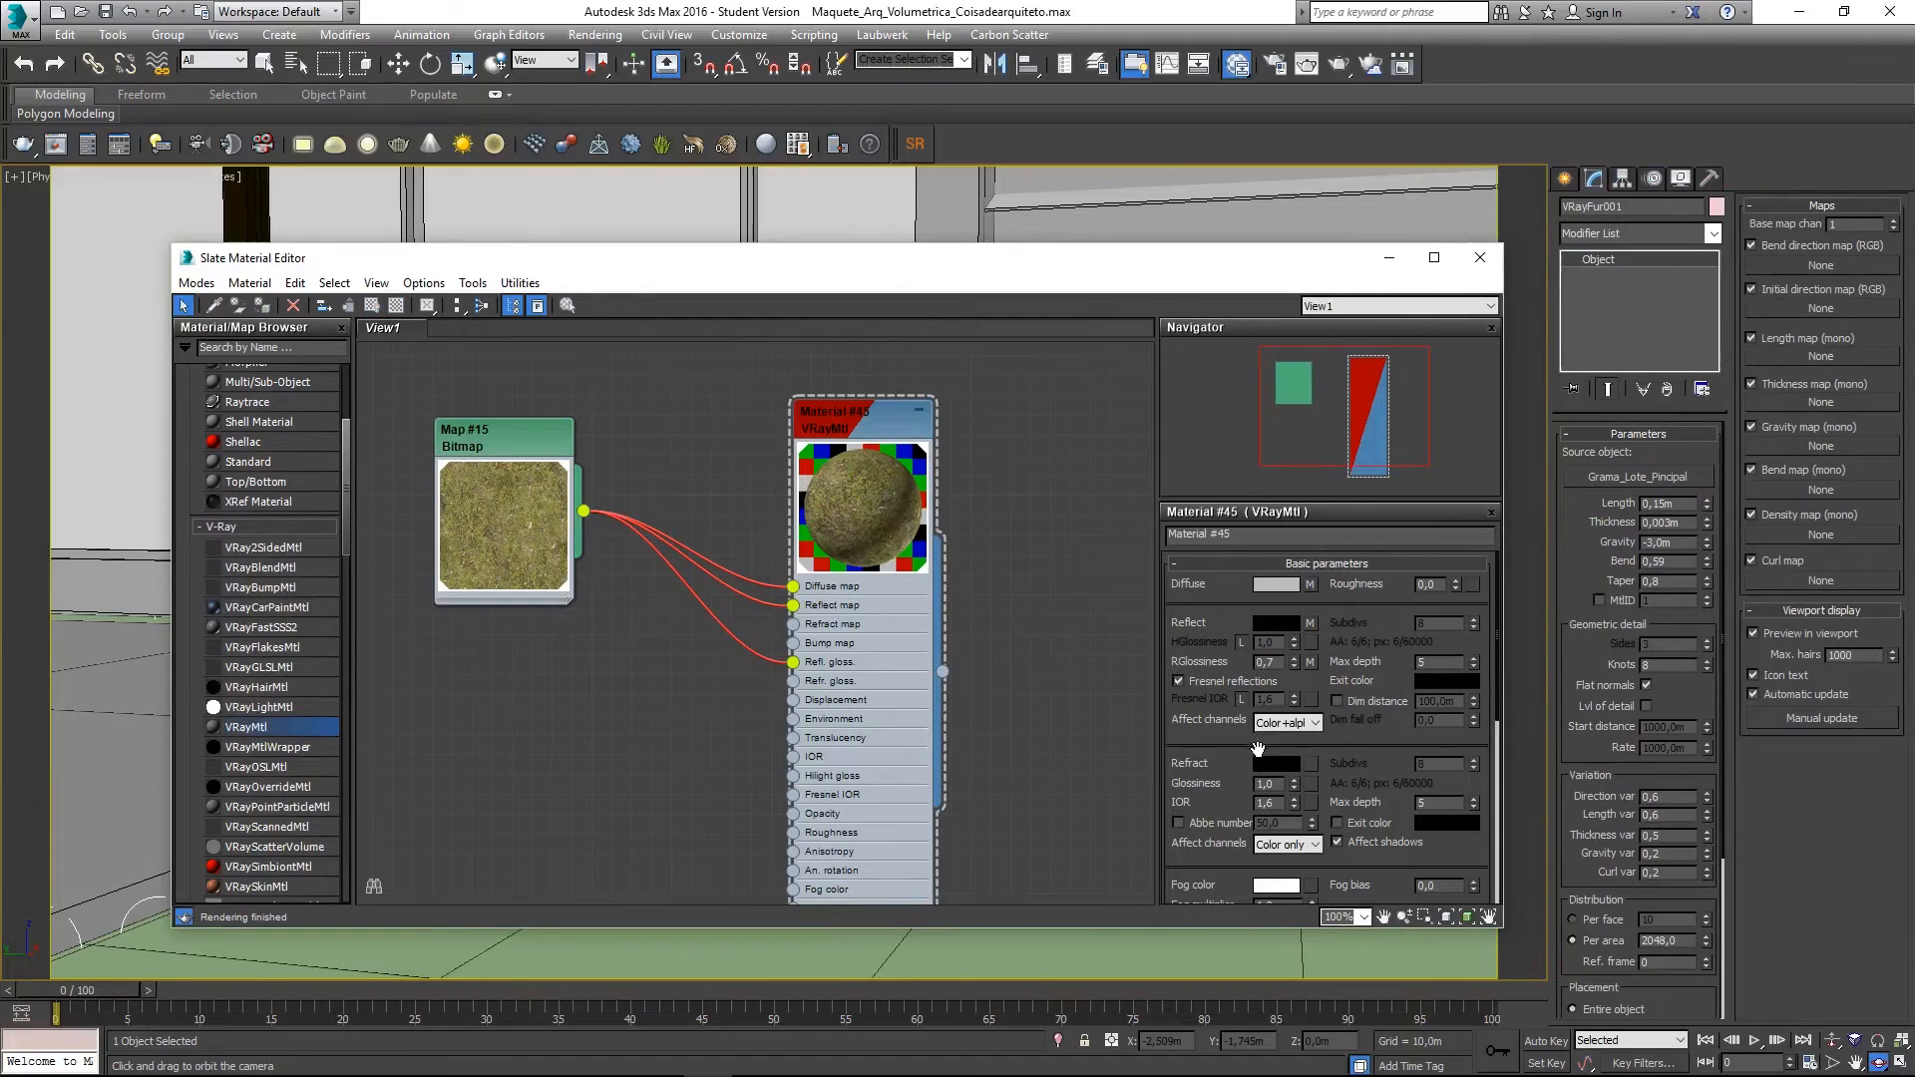
middle_click_drag(651, 746, 722, 704)
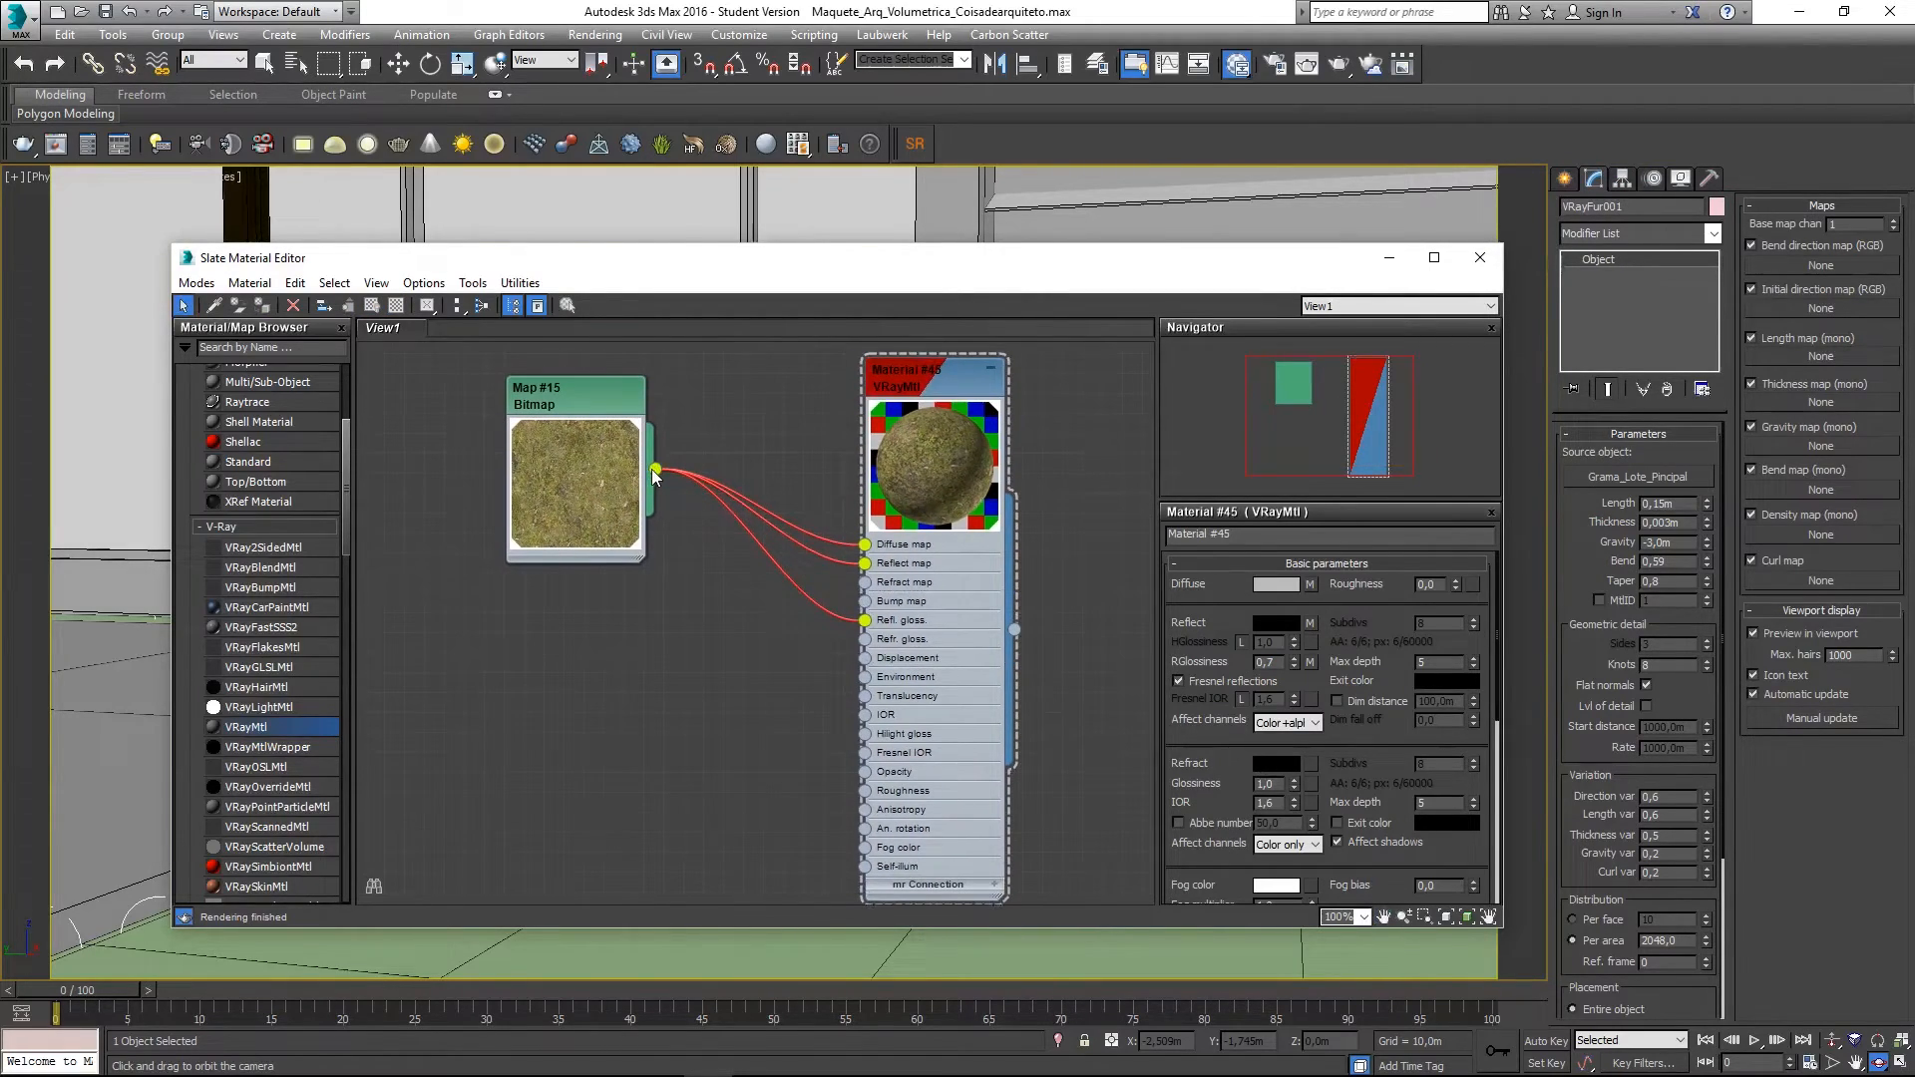
left_click_drag(655, 469, 640, 660)
- Drop the loose bitmap wire and delete an accidentally added Output map node
mouse_move(725, 704)
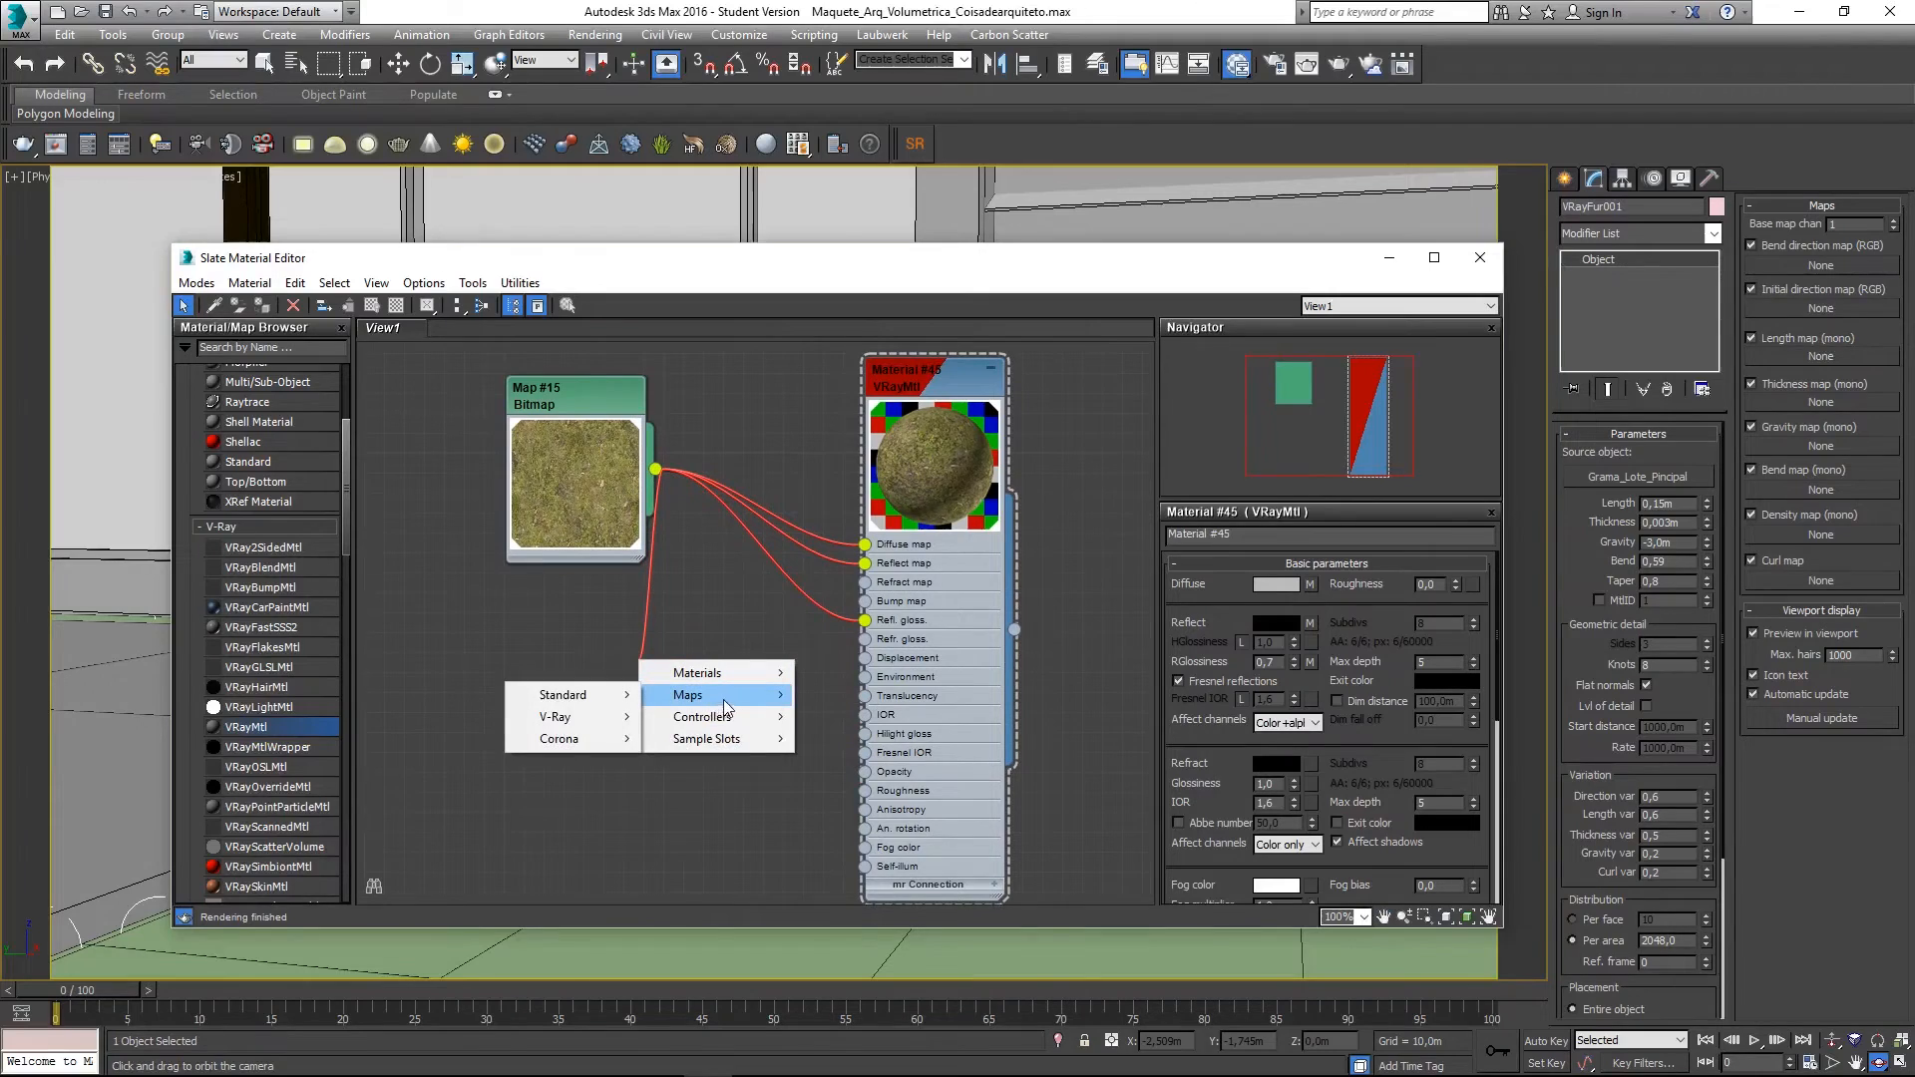
mouse_move(595, 698)
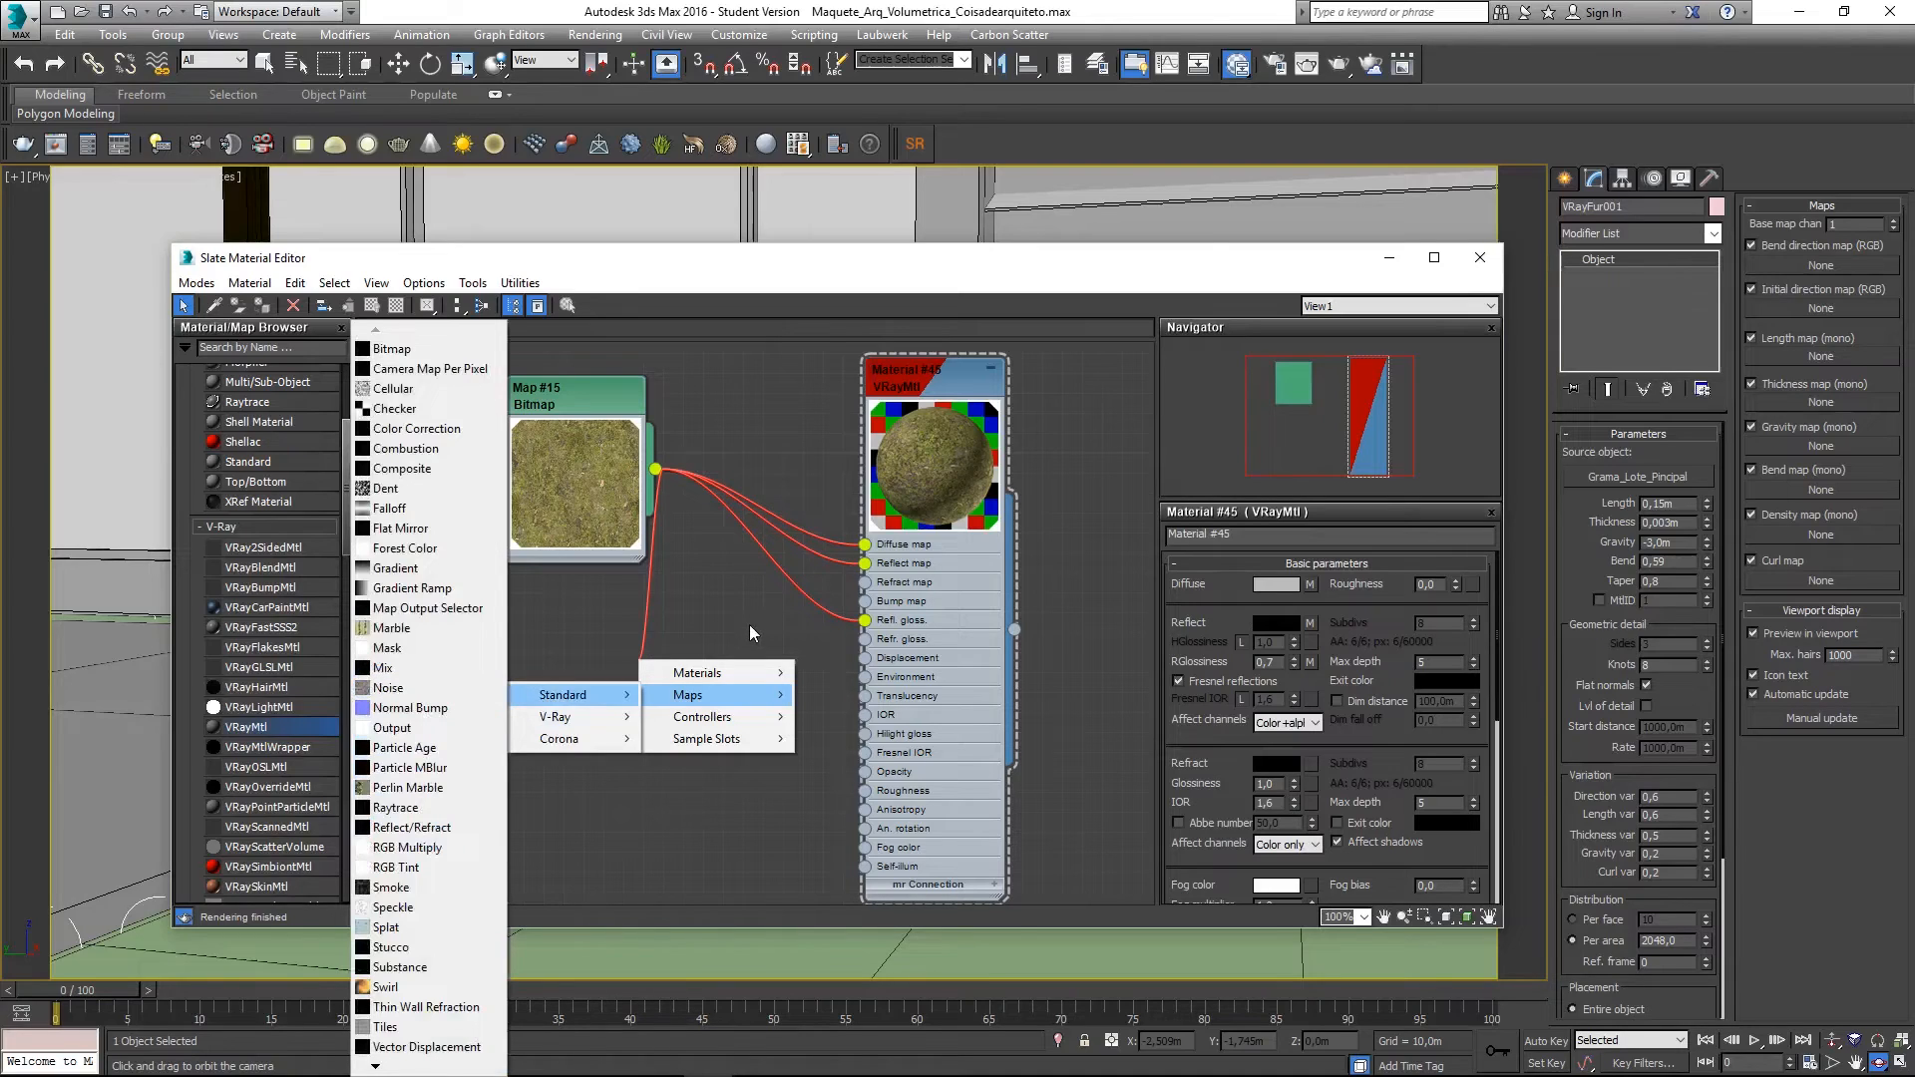
left_click(732, 601)
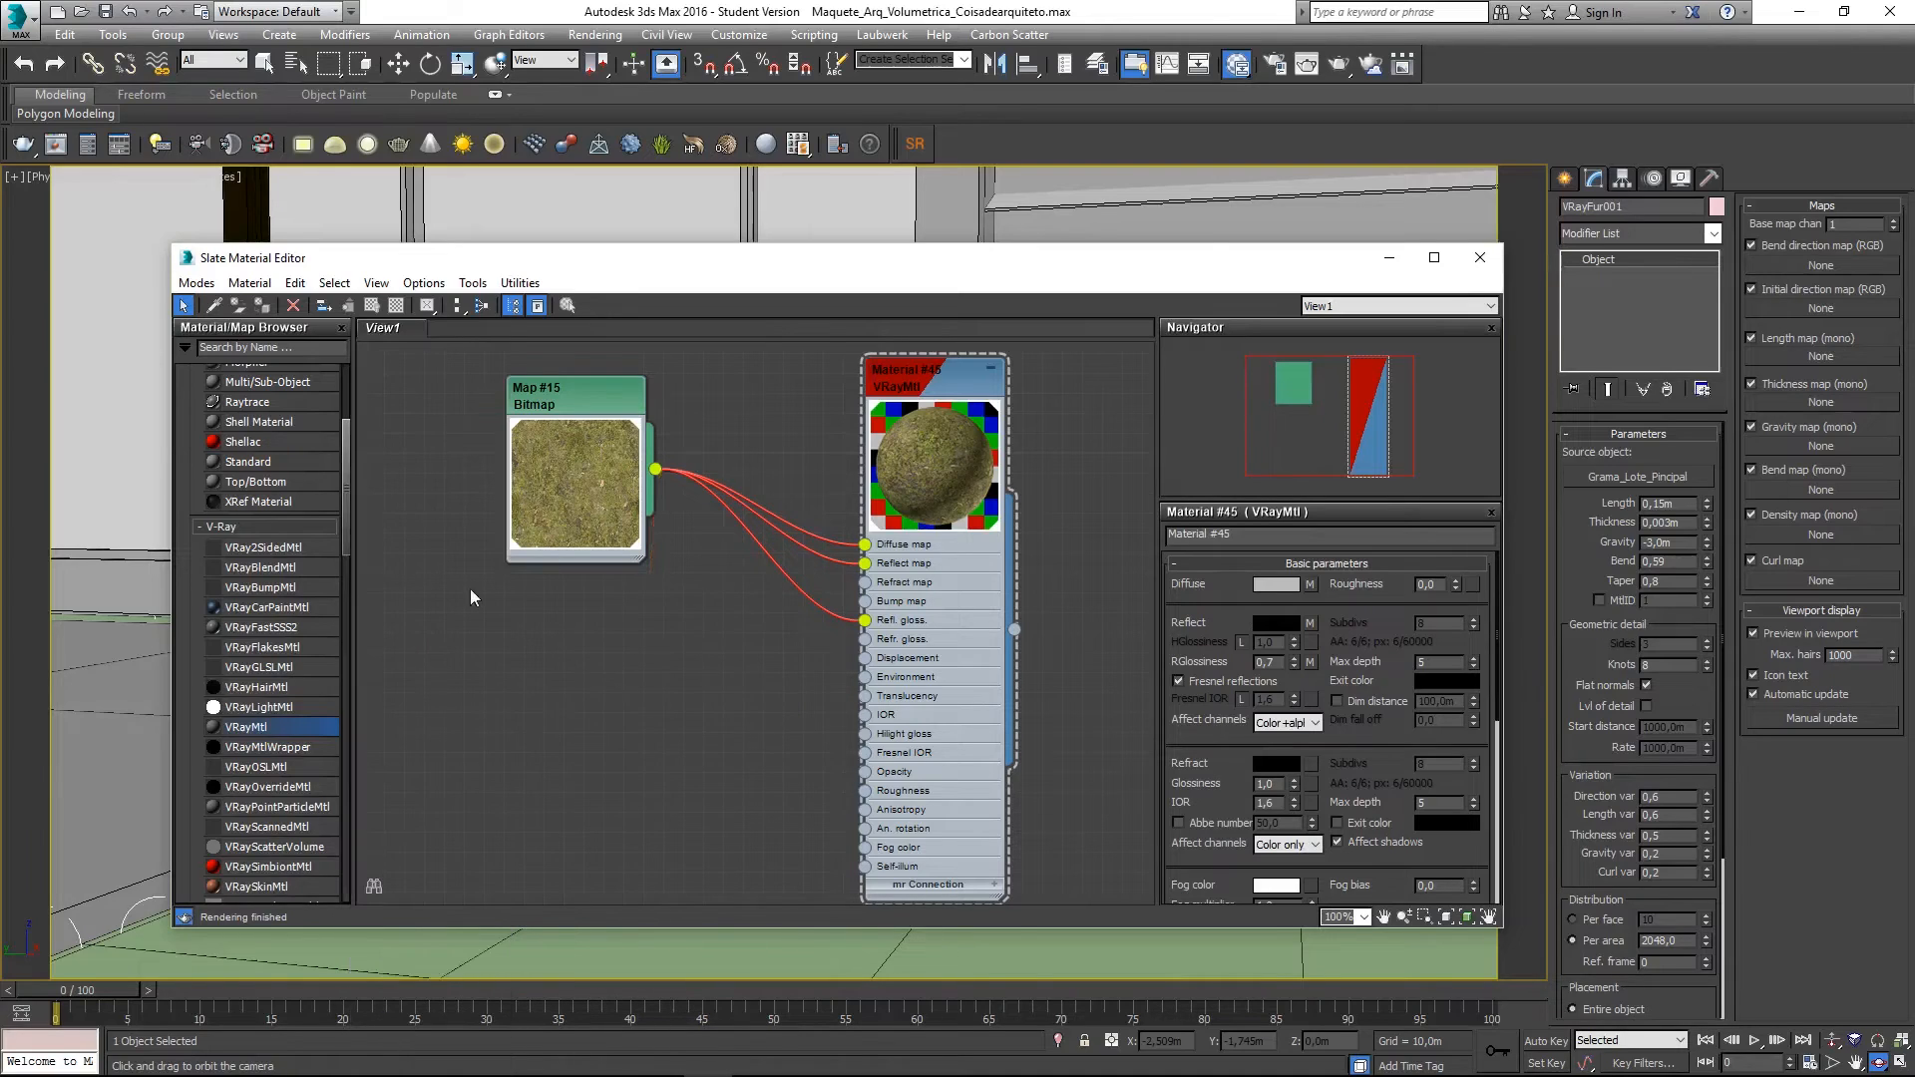
scroll(253, 457, "up", 3)
scroll(254, 457, "up", 1)
scroll(319, 534, "down", 6)
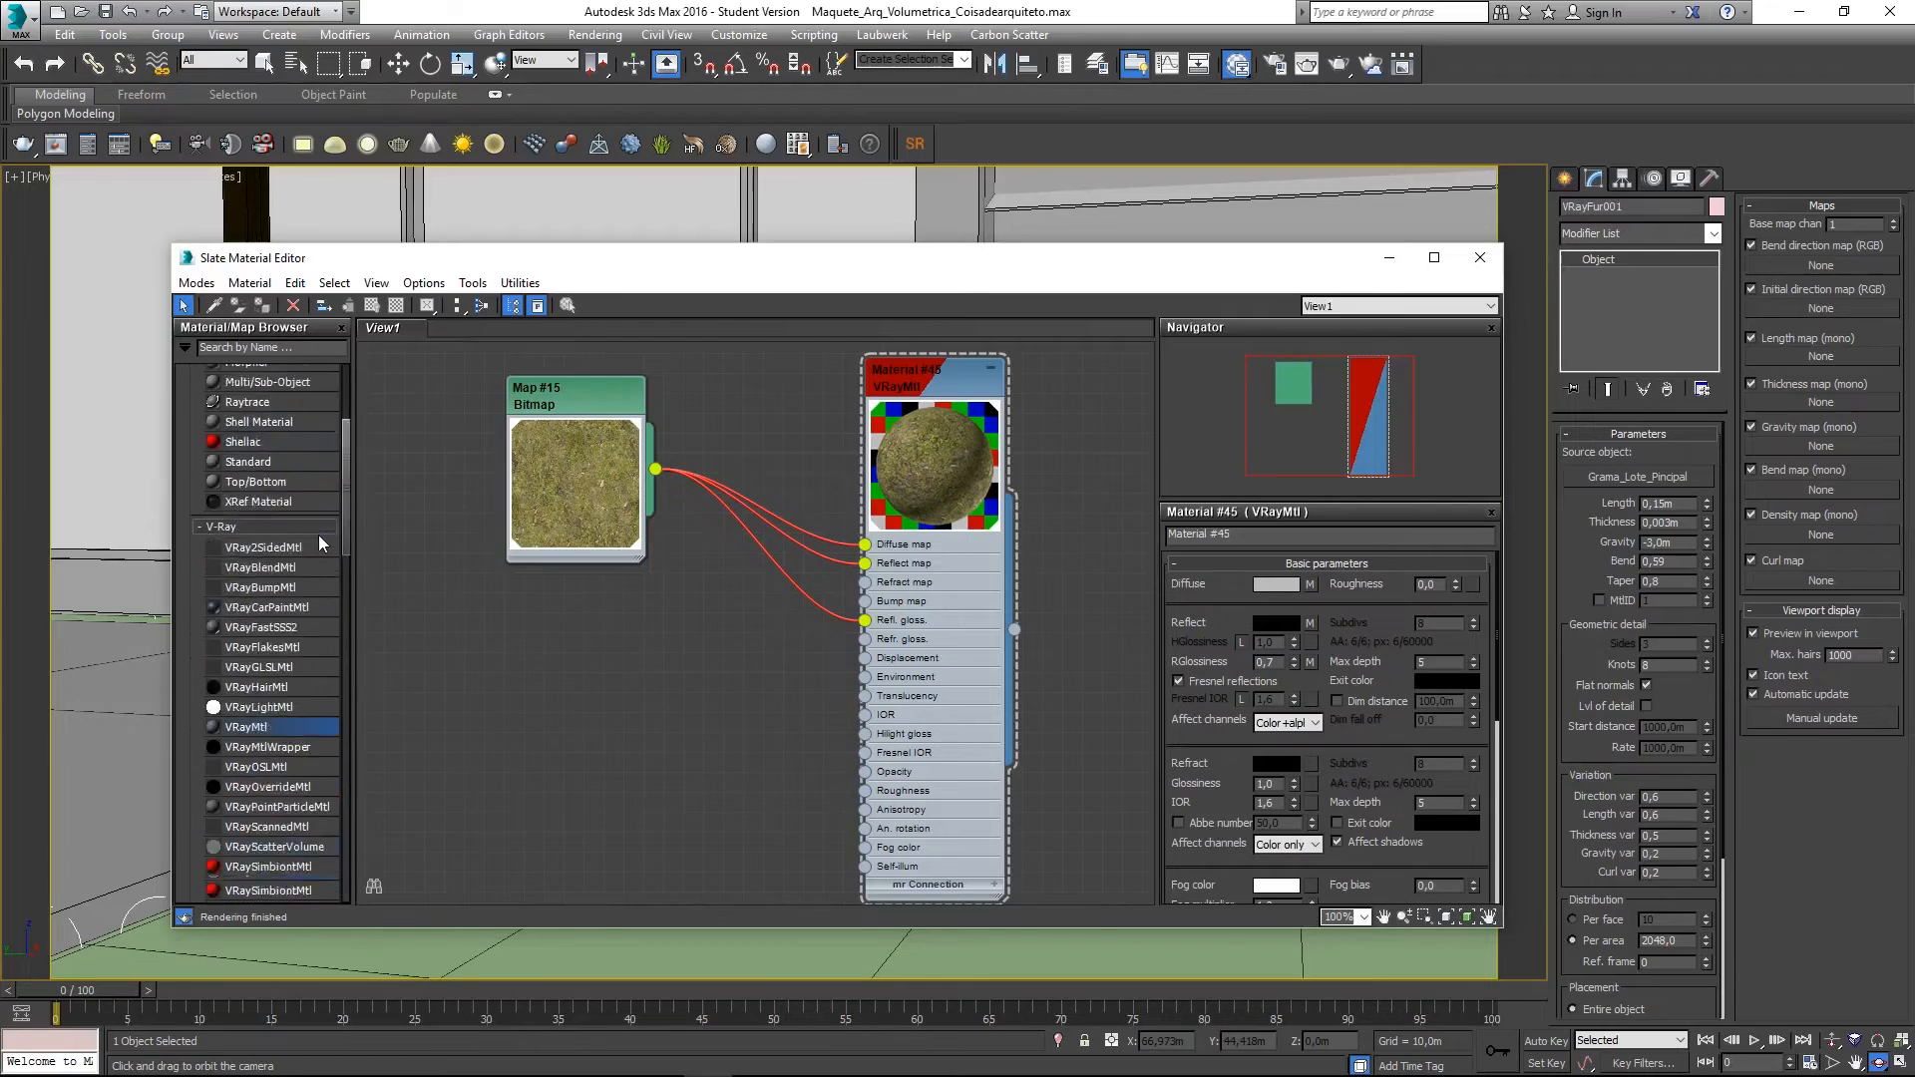
scroll(247, 793, "down", 7)
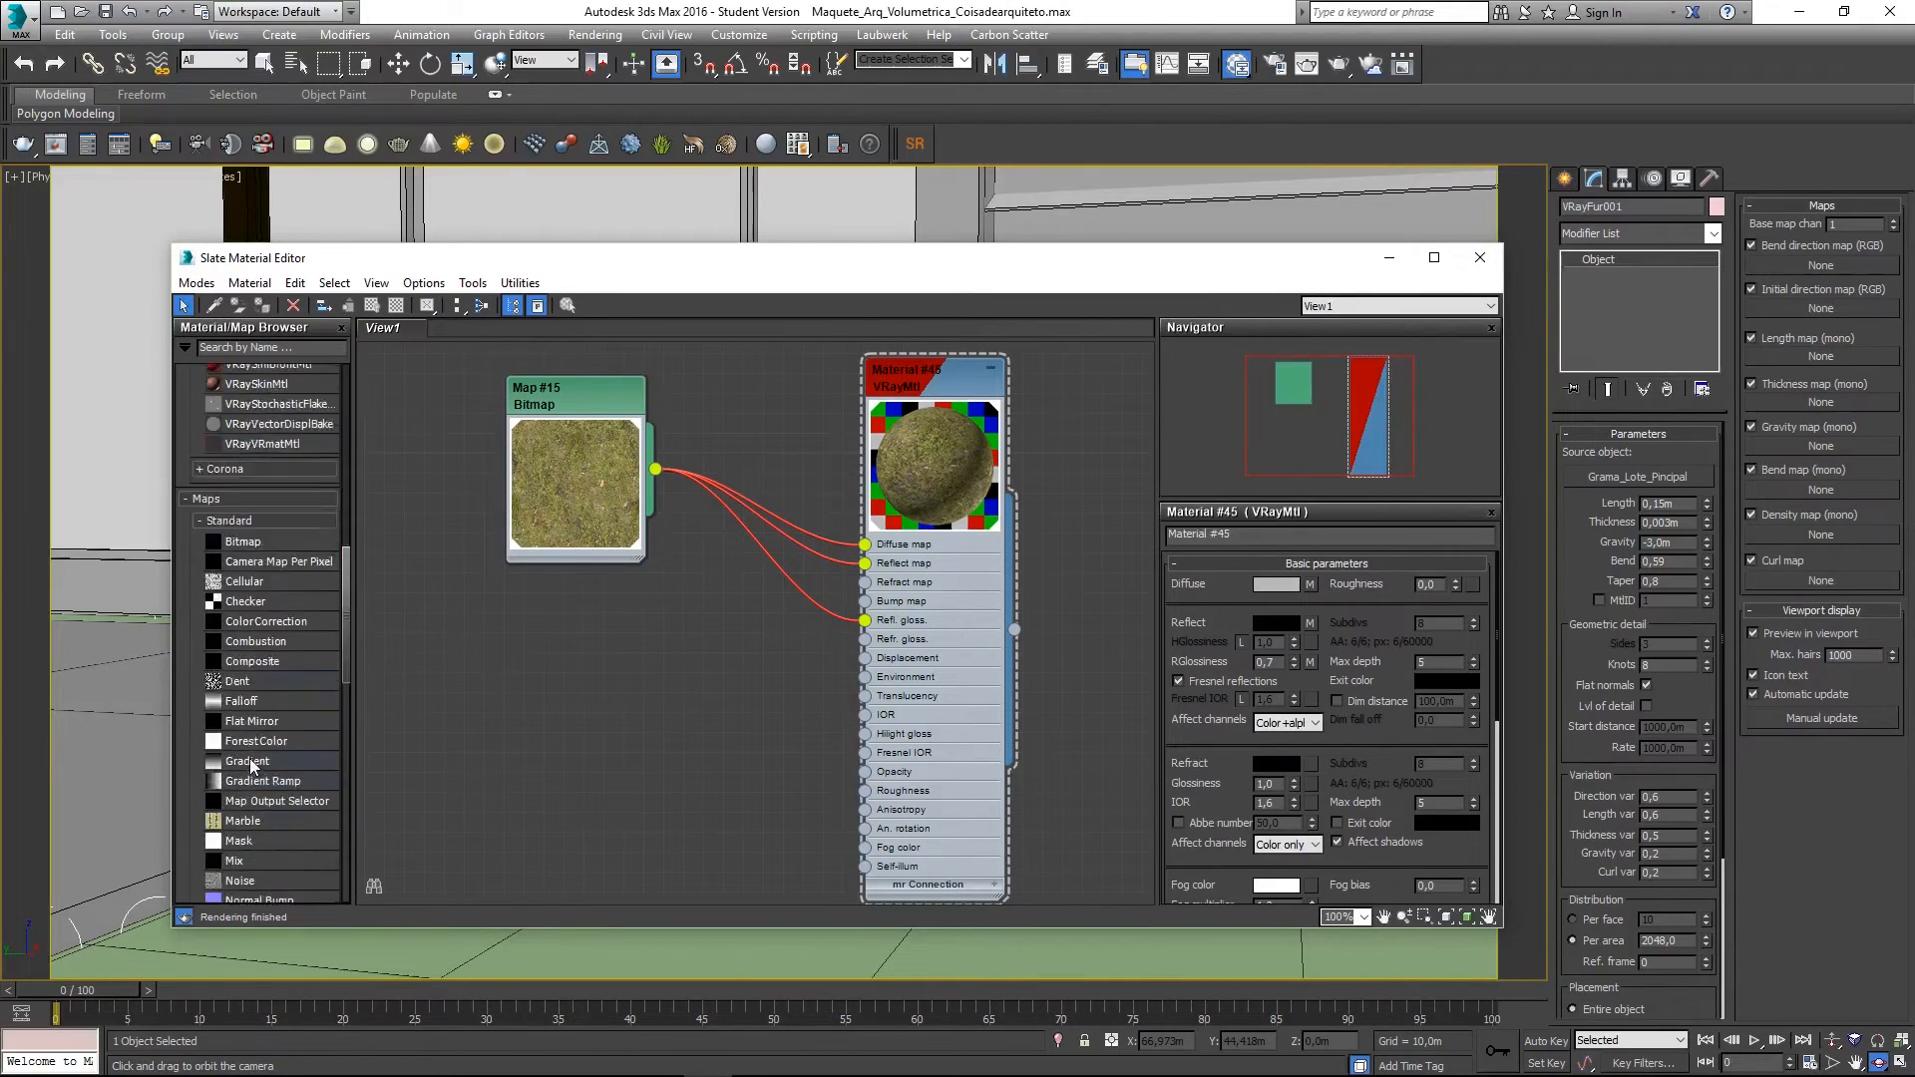
scroll(249, 841, "down", 7)
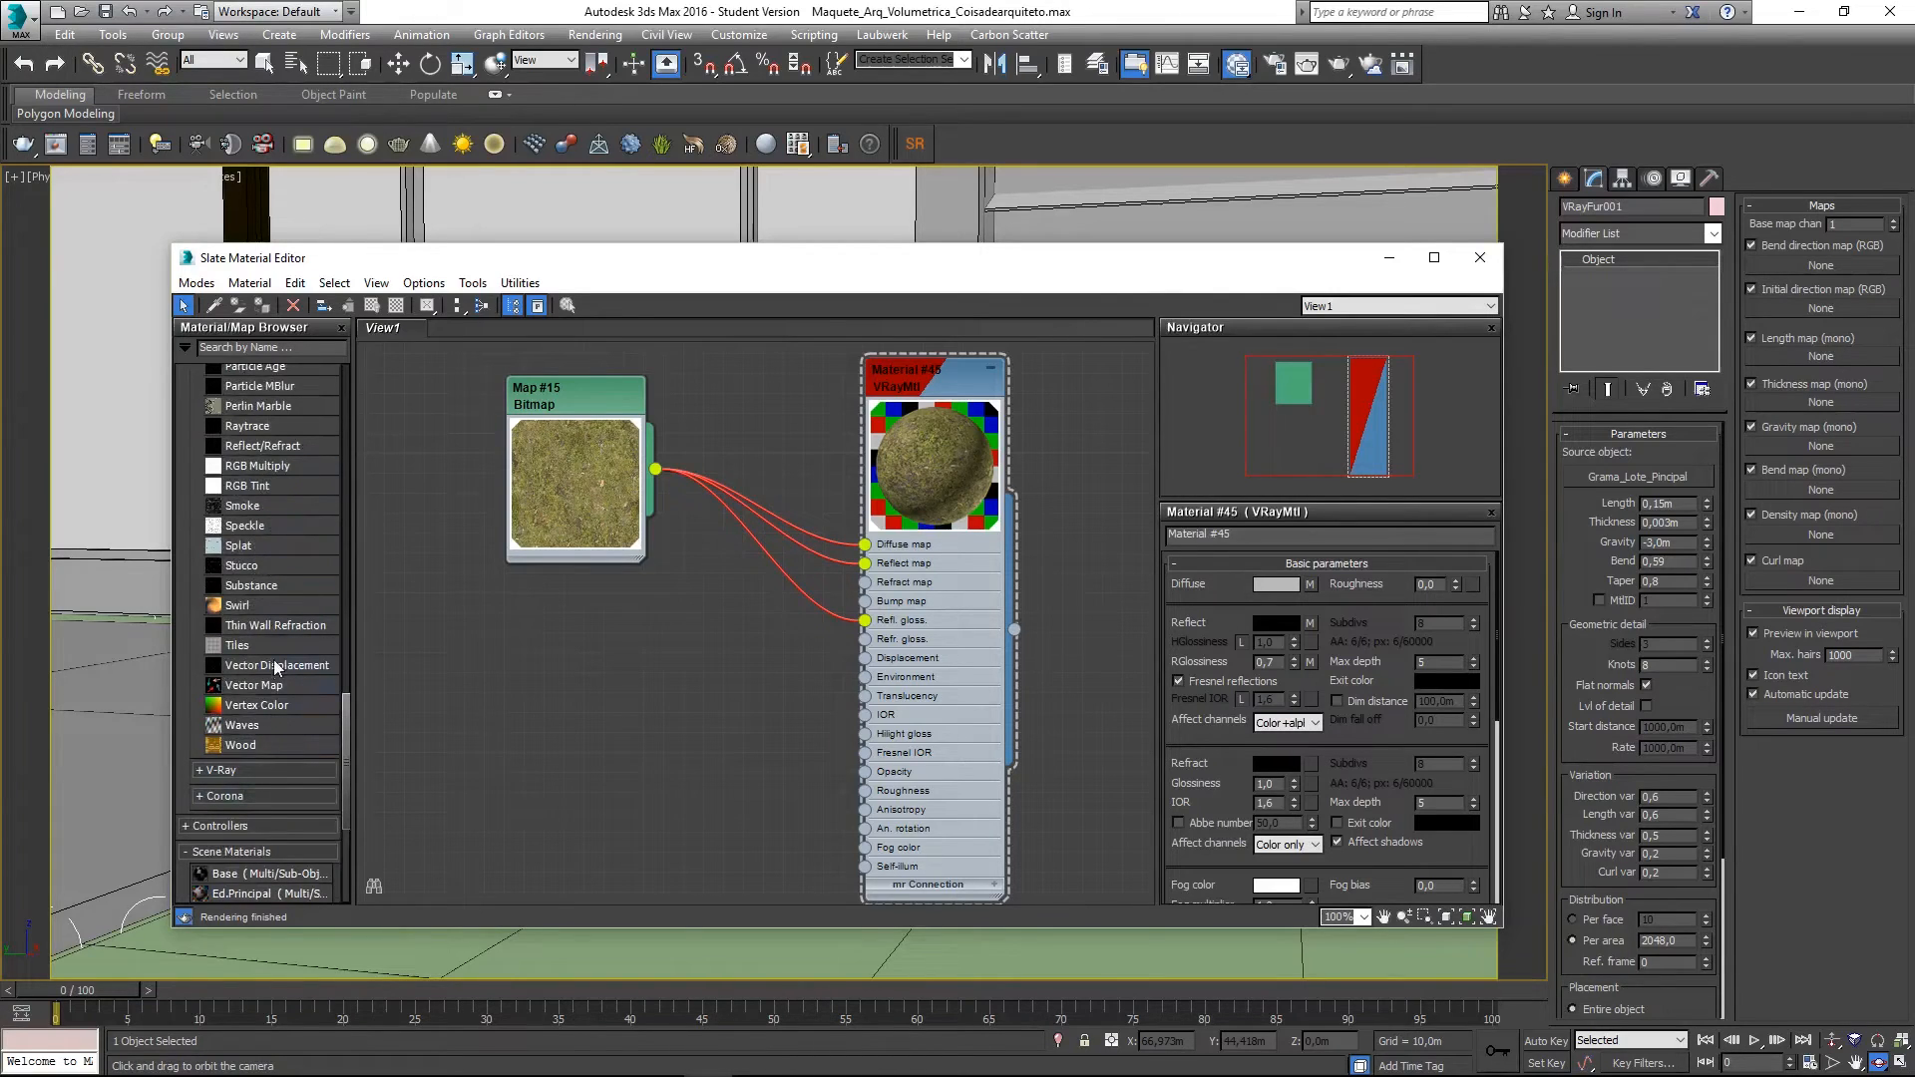
scroll(289, 636, "up", 2)
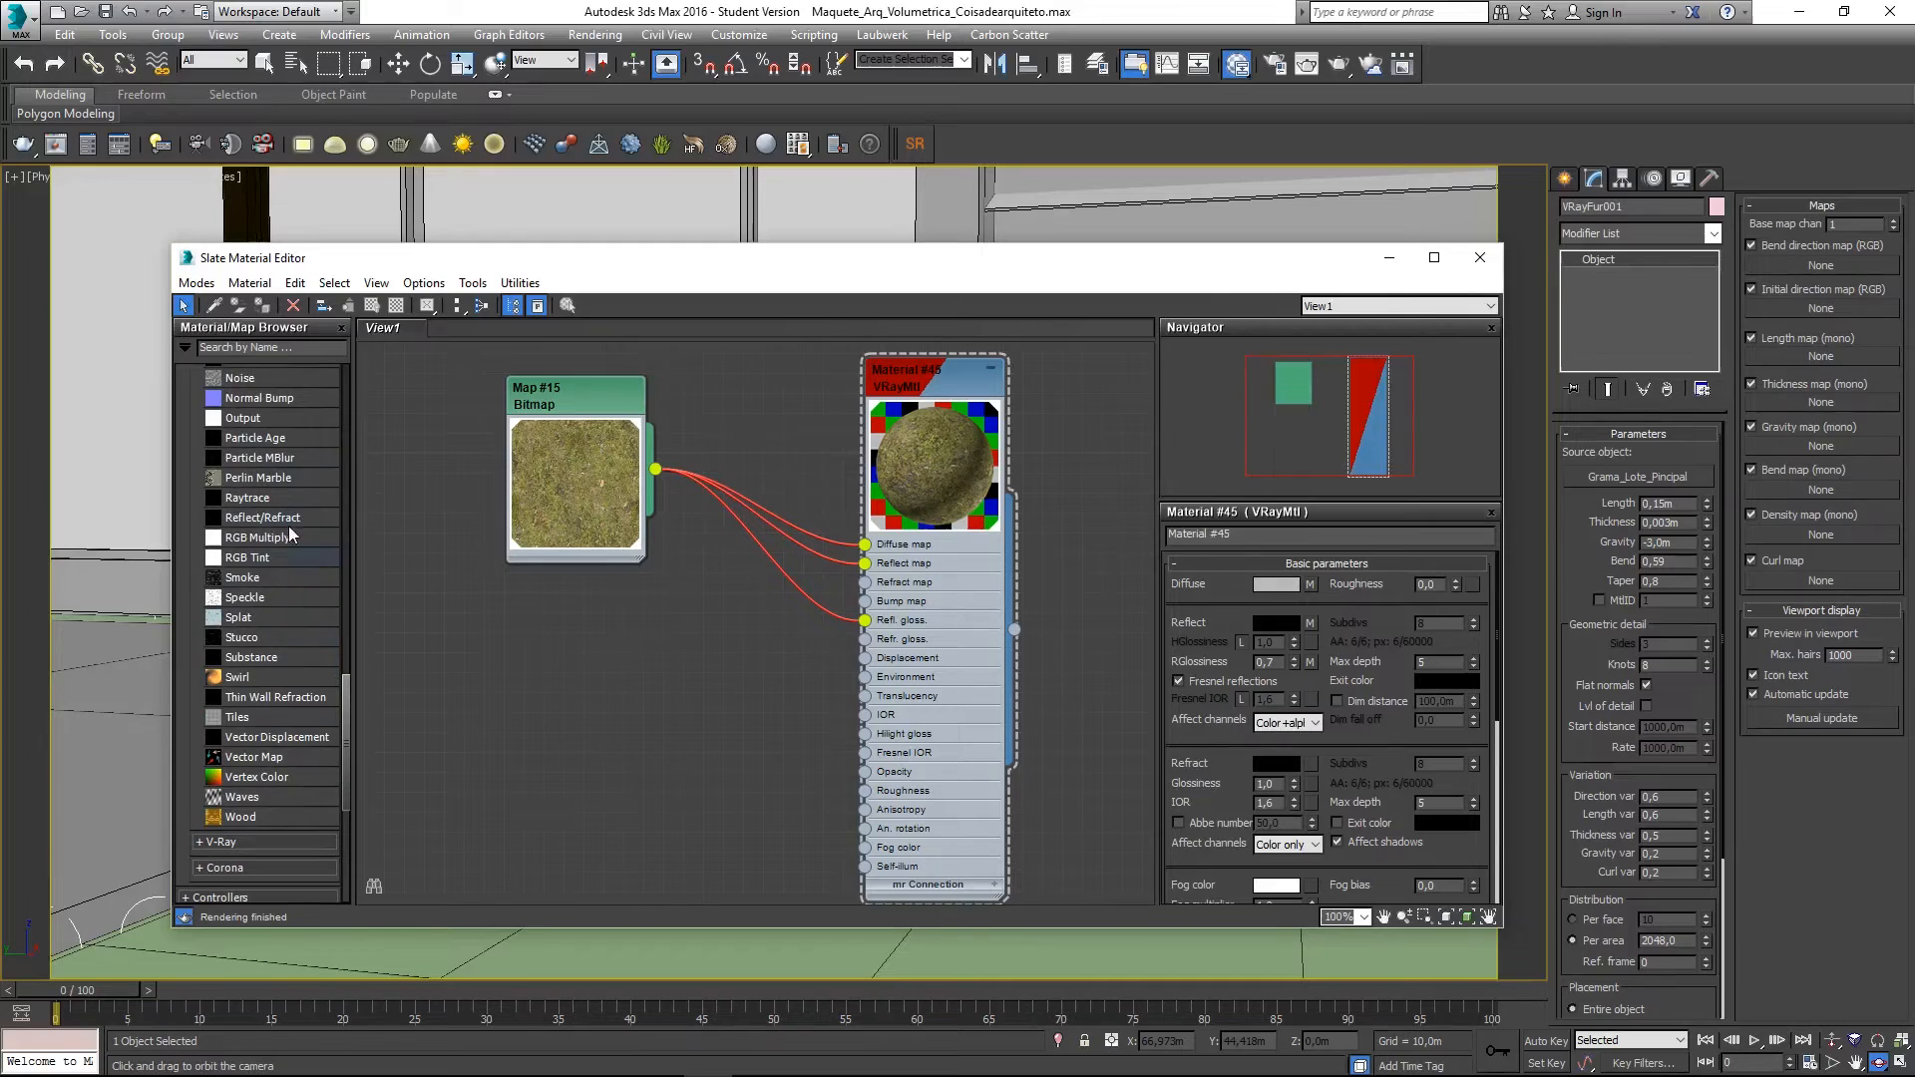
left_click_drag(269, 417, 694, 683)
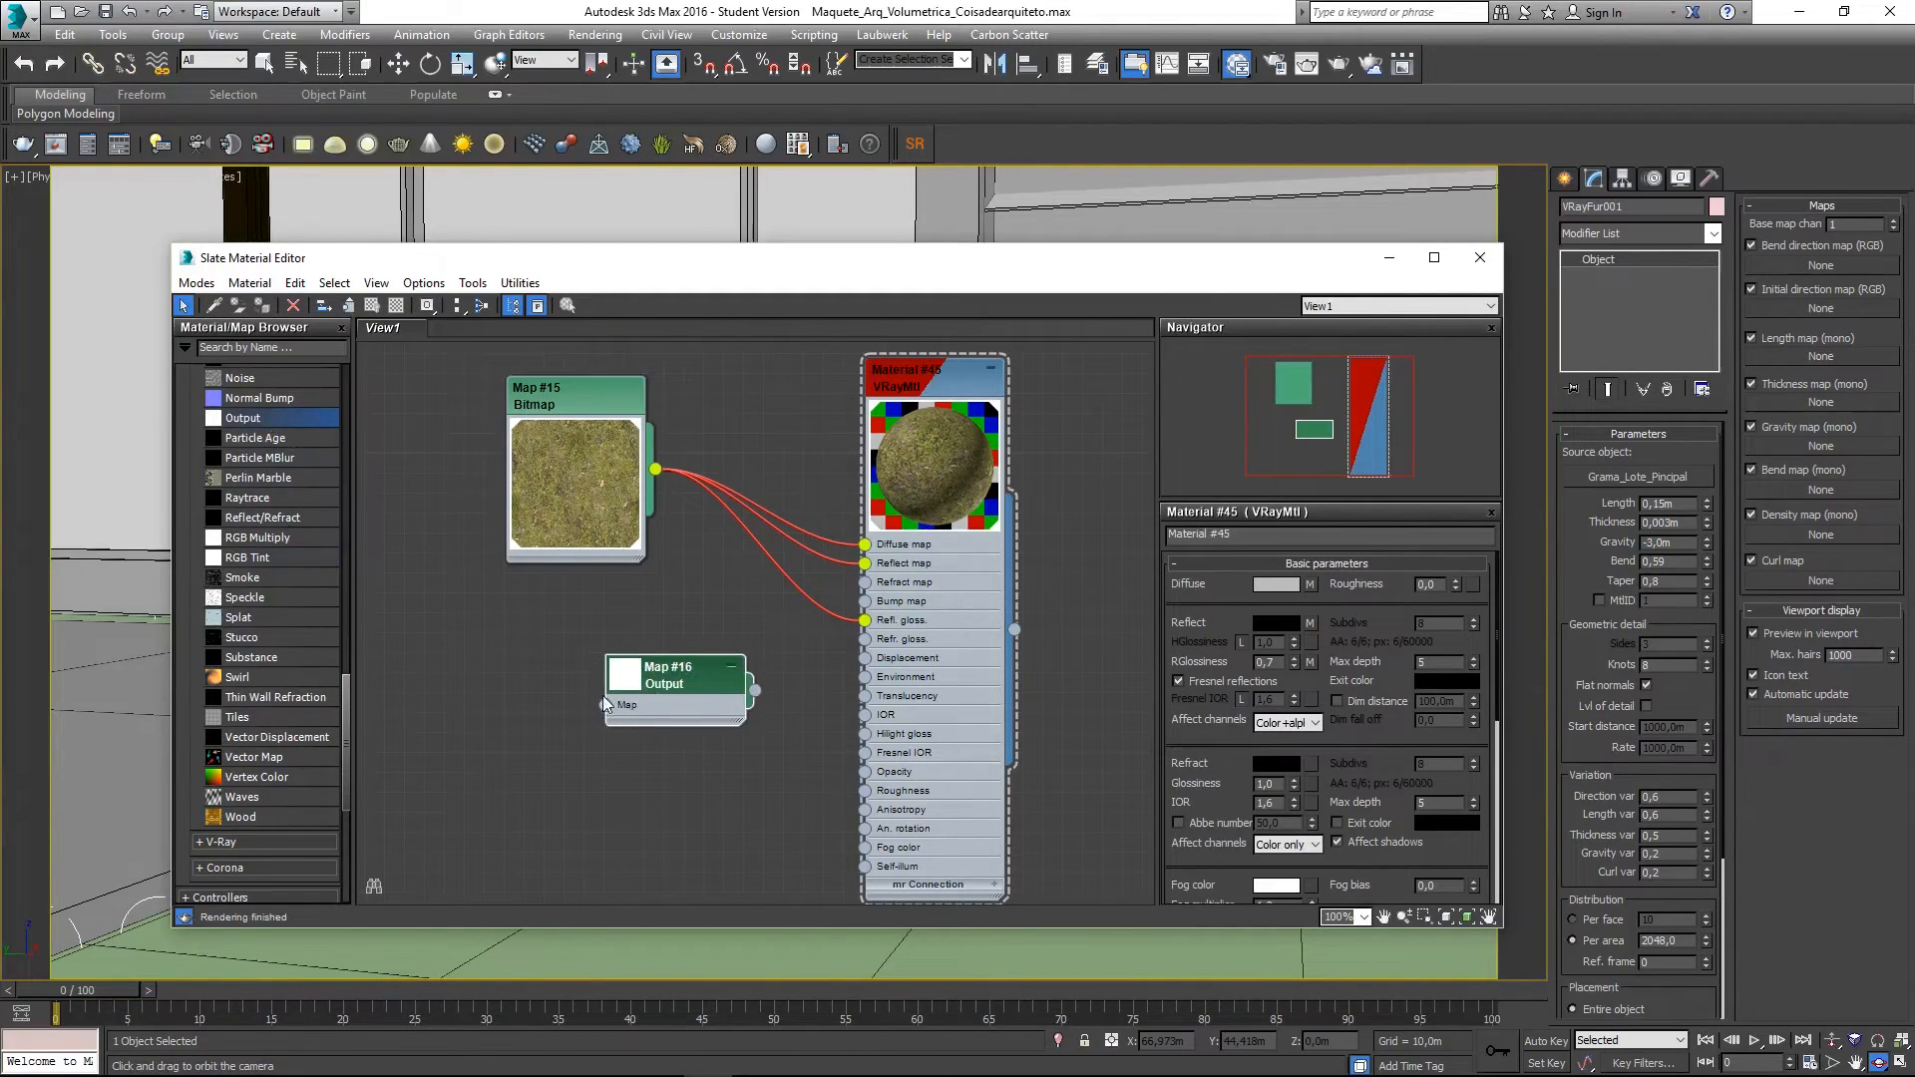
left_click(654, 680)
key("Delete")
scroll(299, 587, "up", 3)
- Add a Mix map whose Mix Amount is driven by the grass bitmap, feeding Material #45's Bump
left_click_drag(239, 501, 664, 630)
left_click_drag(654, 469, 586, 703)
left_click_drag(738, 669, 865, 602)
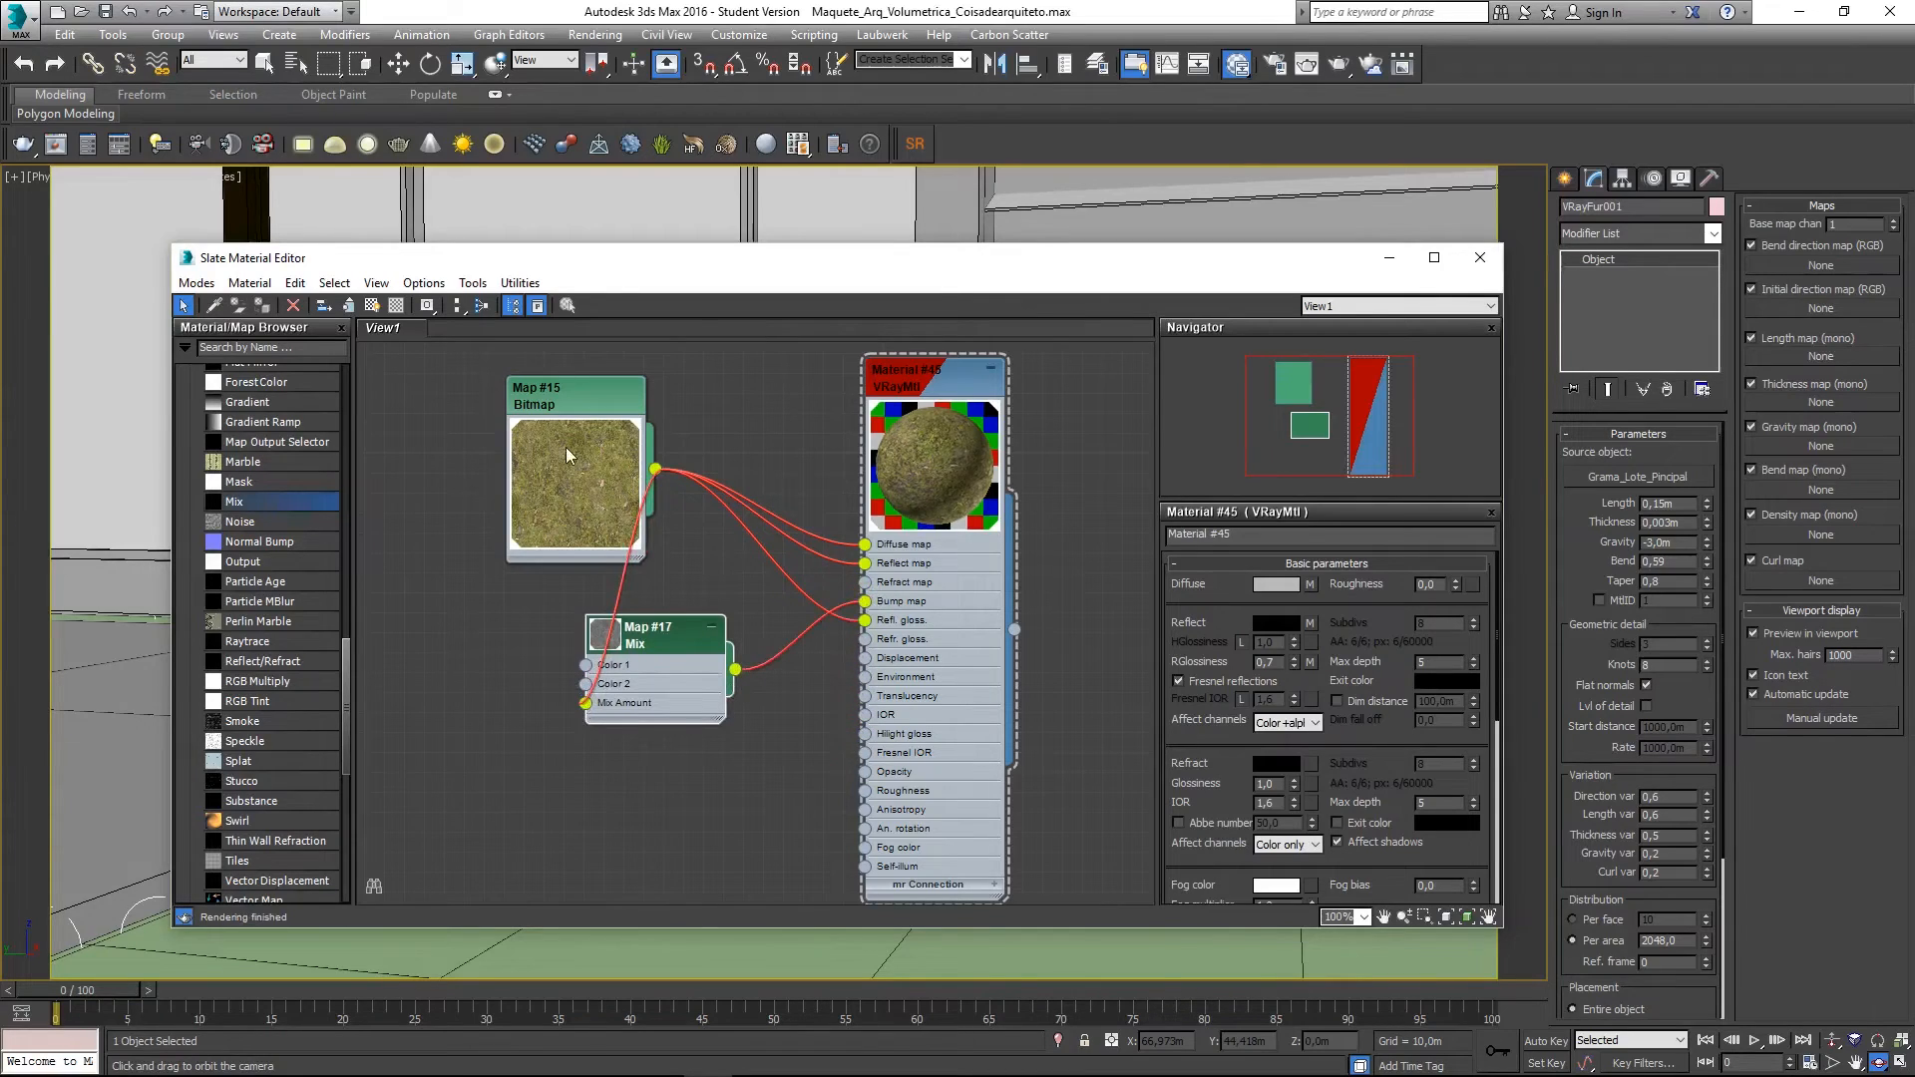
left_click_drag(566, 455, 507, 475)
- Reposition the Mix node and set Material #45's Bump amount to 20
left_click_drag(671, 628, 707, 608)
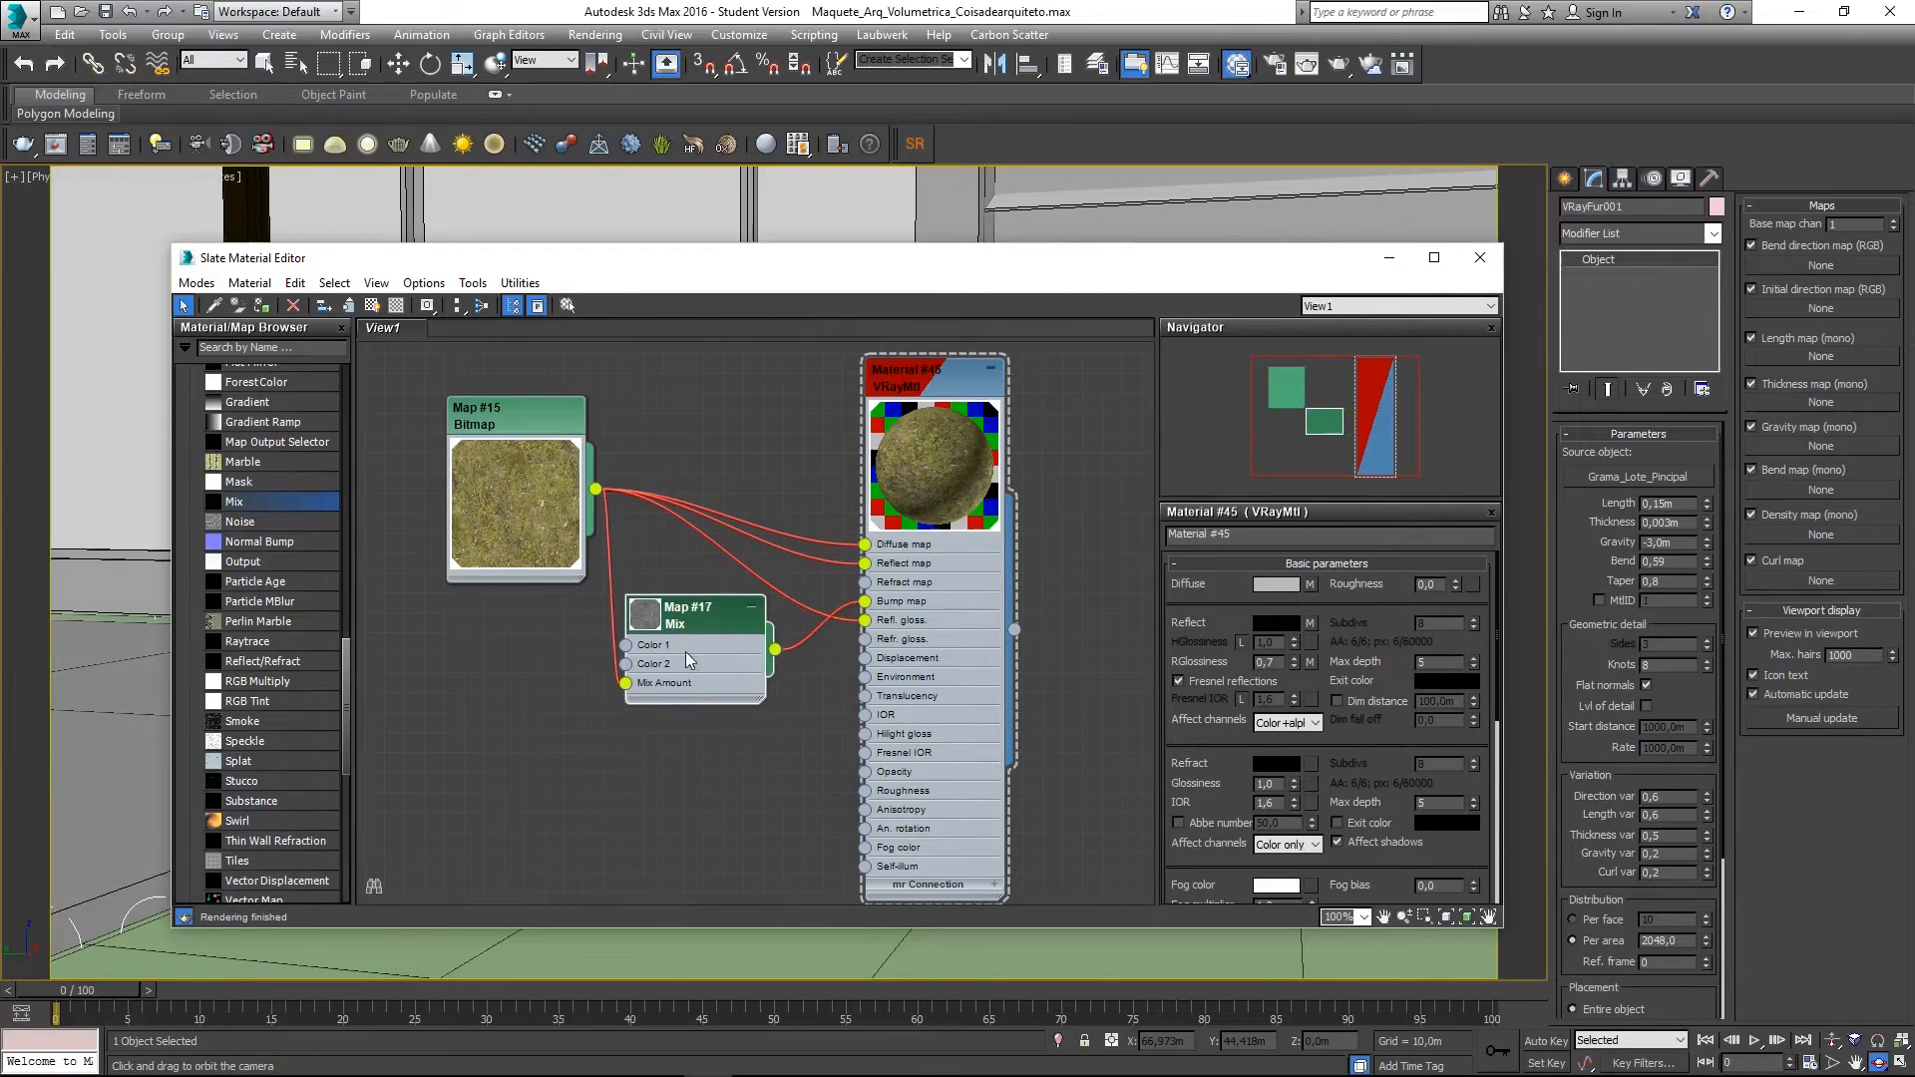
double_click(648, 616)
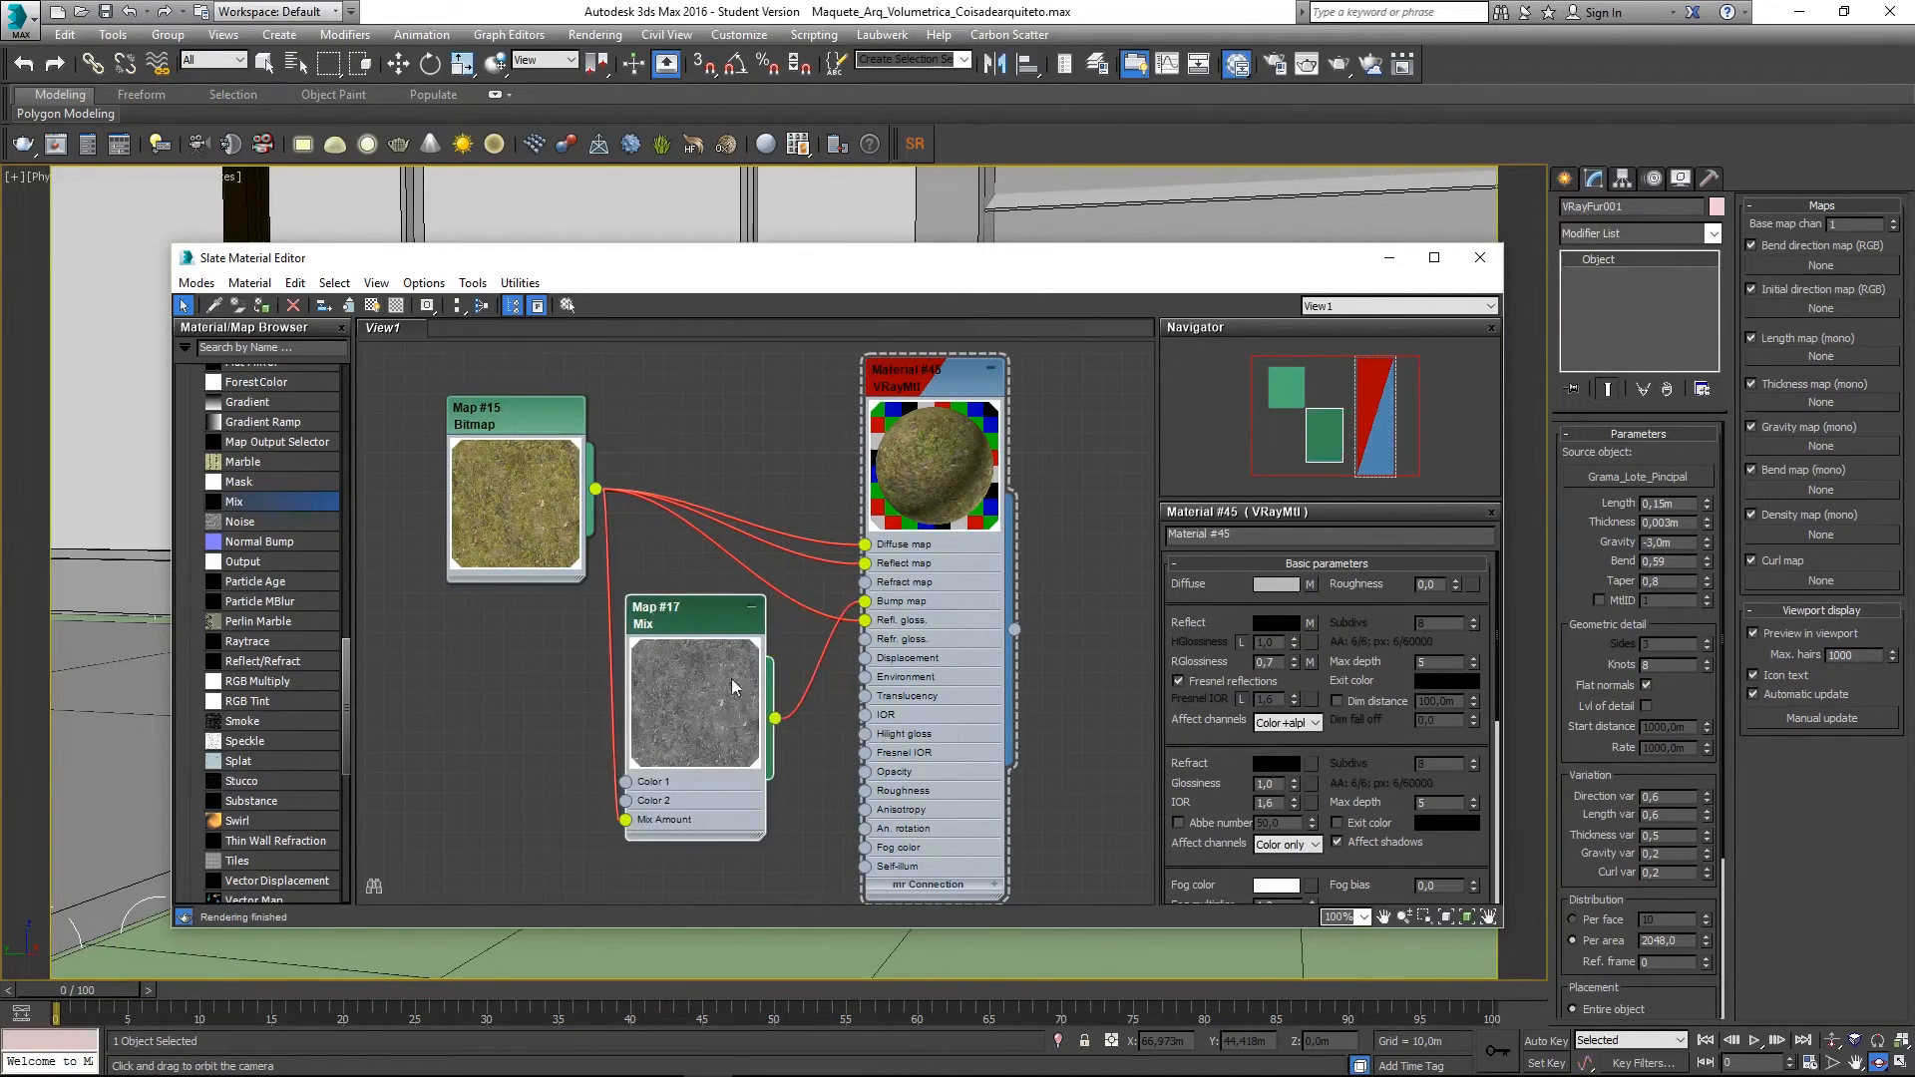
double_click(690, 708)
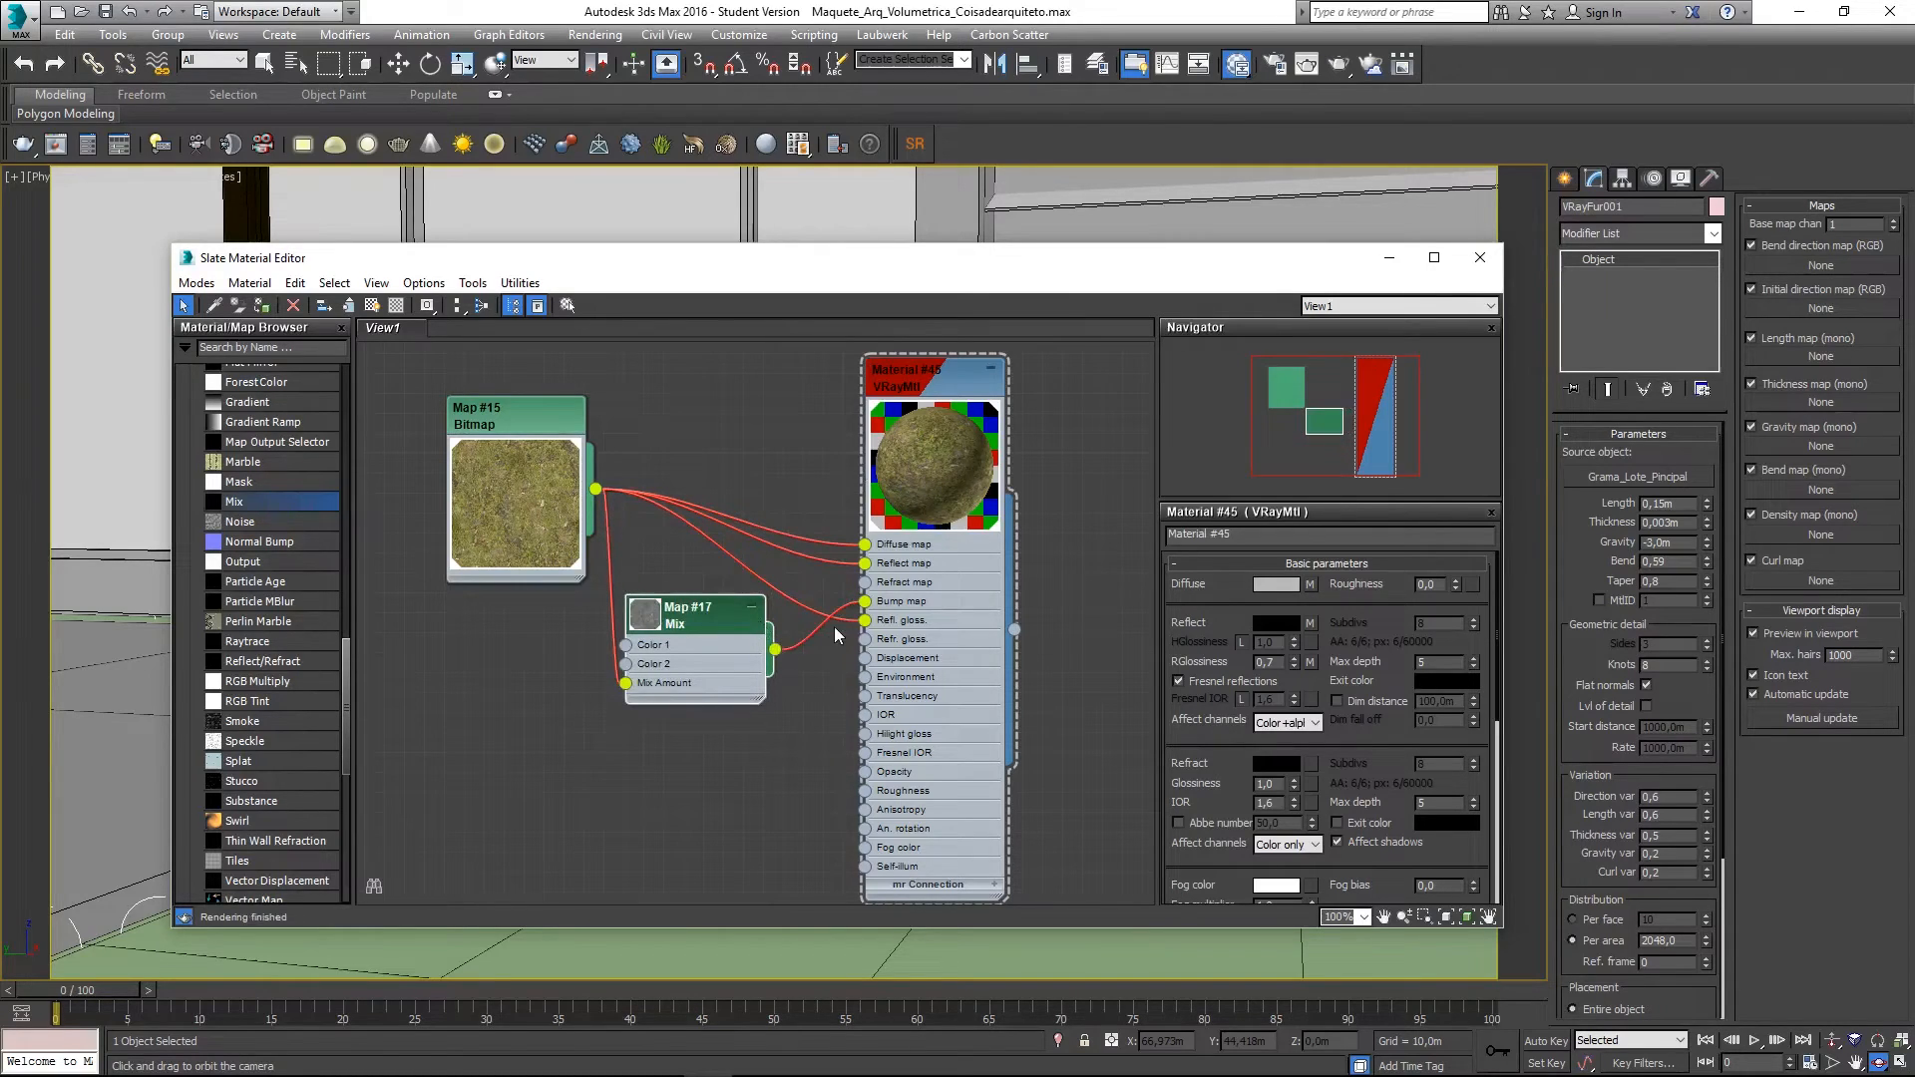
left_click(926, 381)
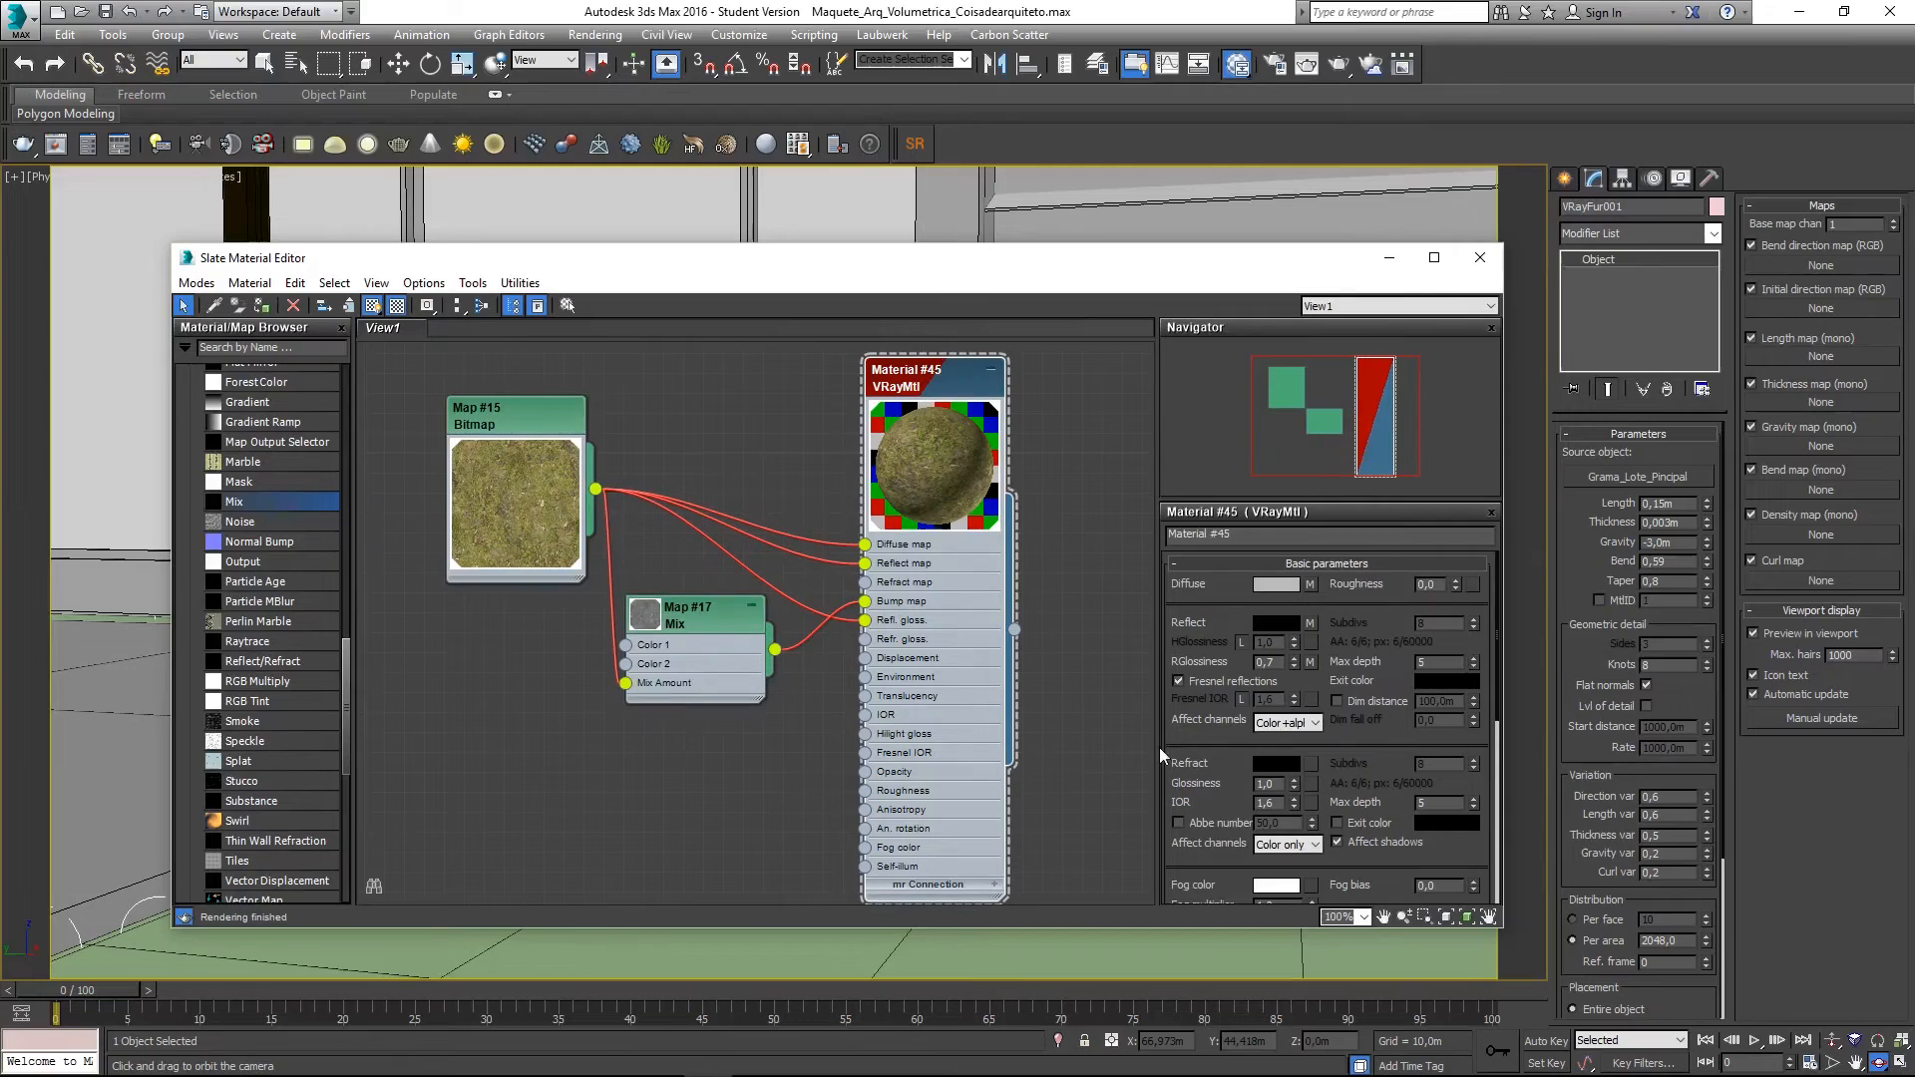
scroll(1188, 769, "down", 3)
scroll(1188, 769, "down", 5)
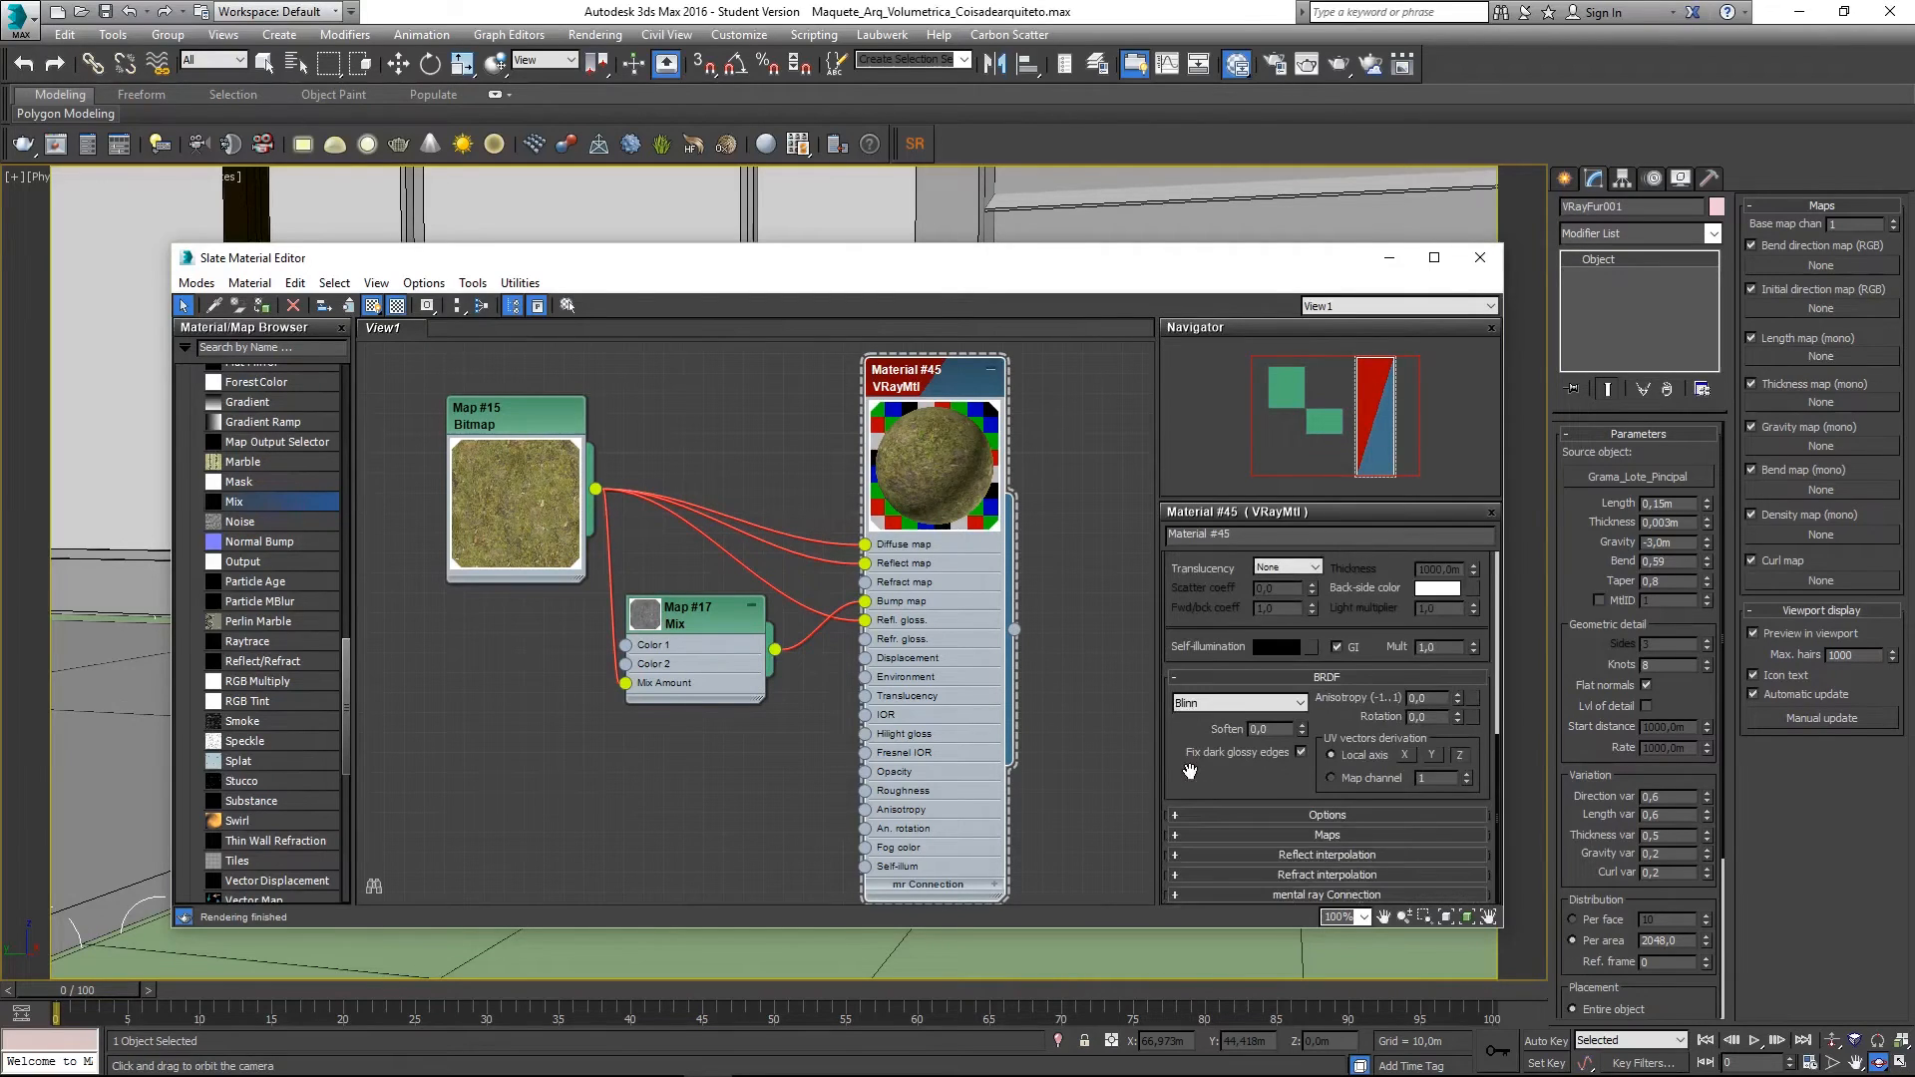
left_click(1231, 838)
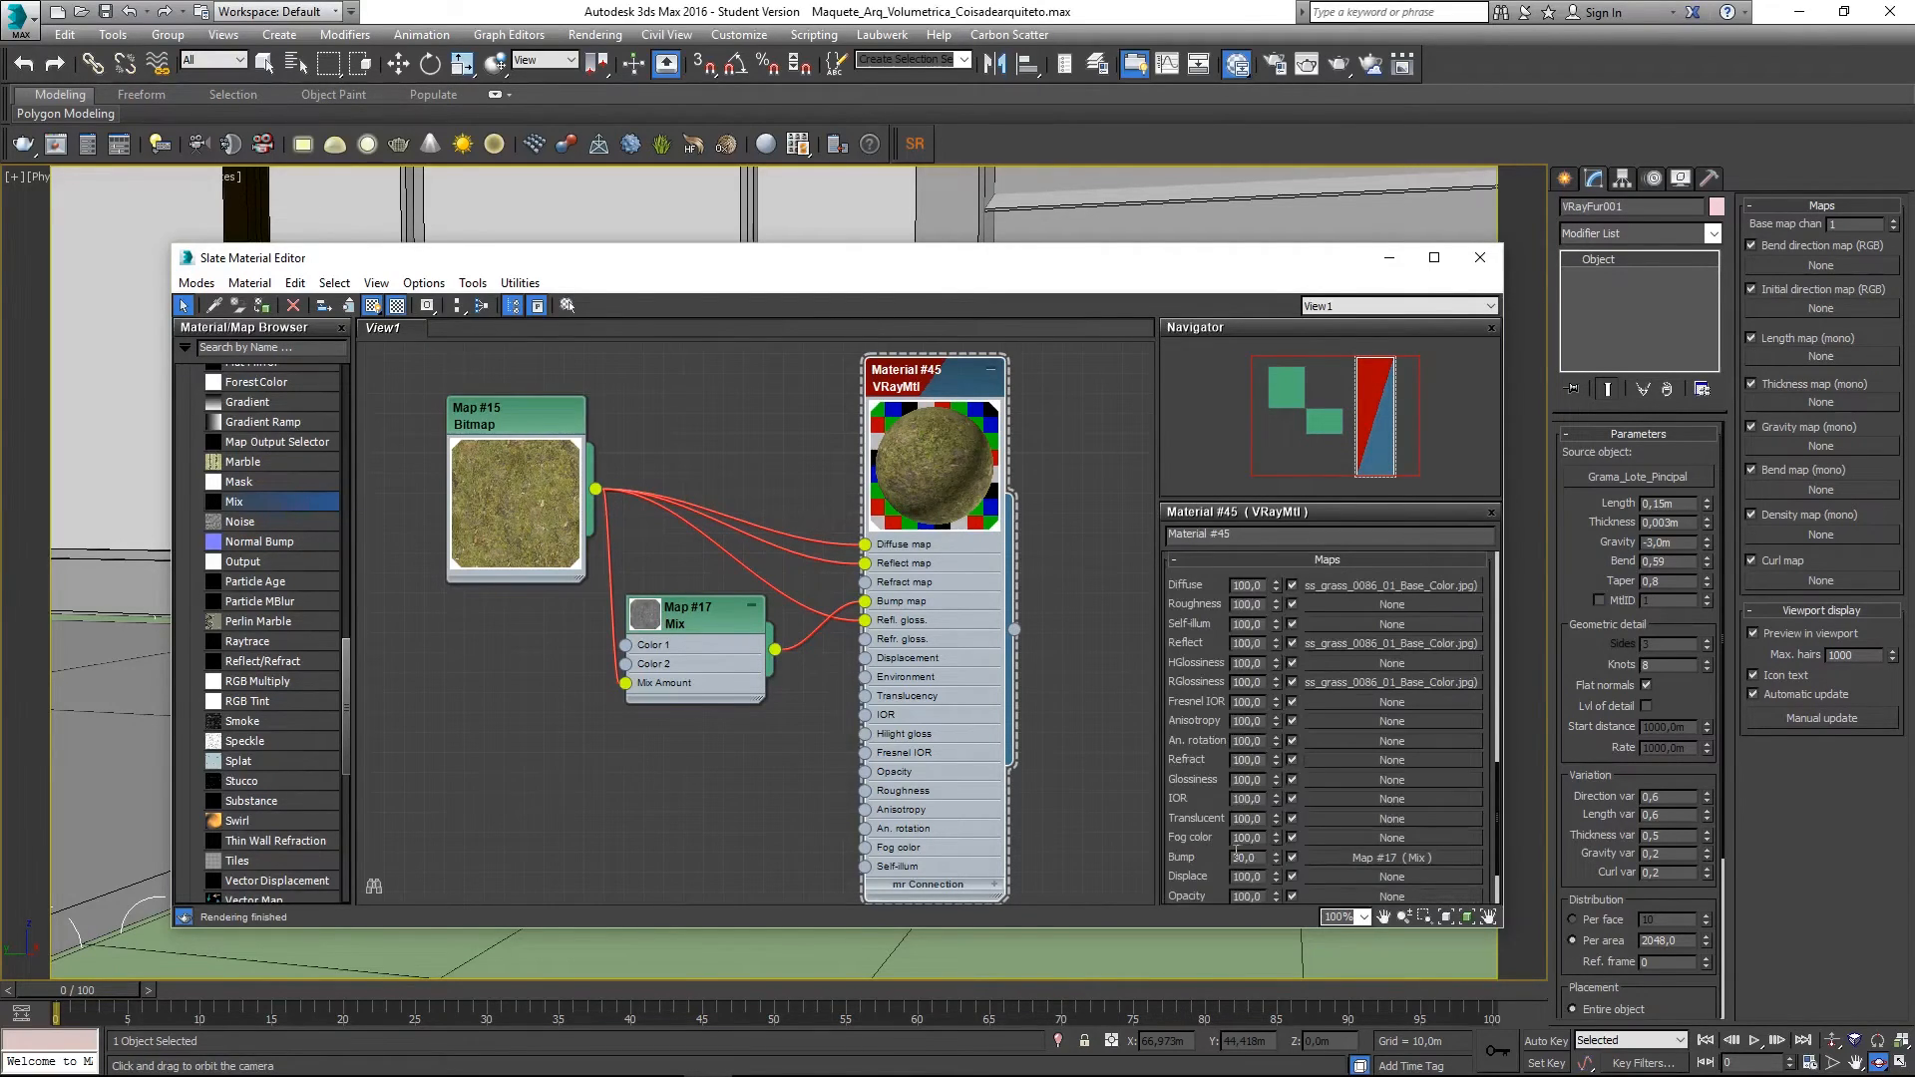
double_click(1254, 856)
type("20")
key("Return")
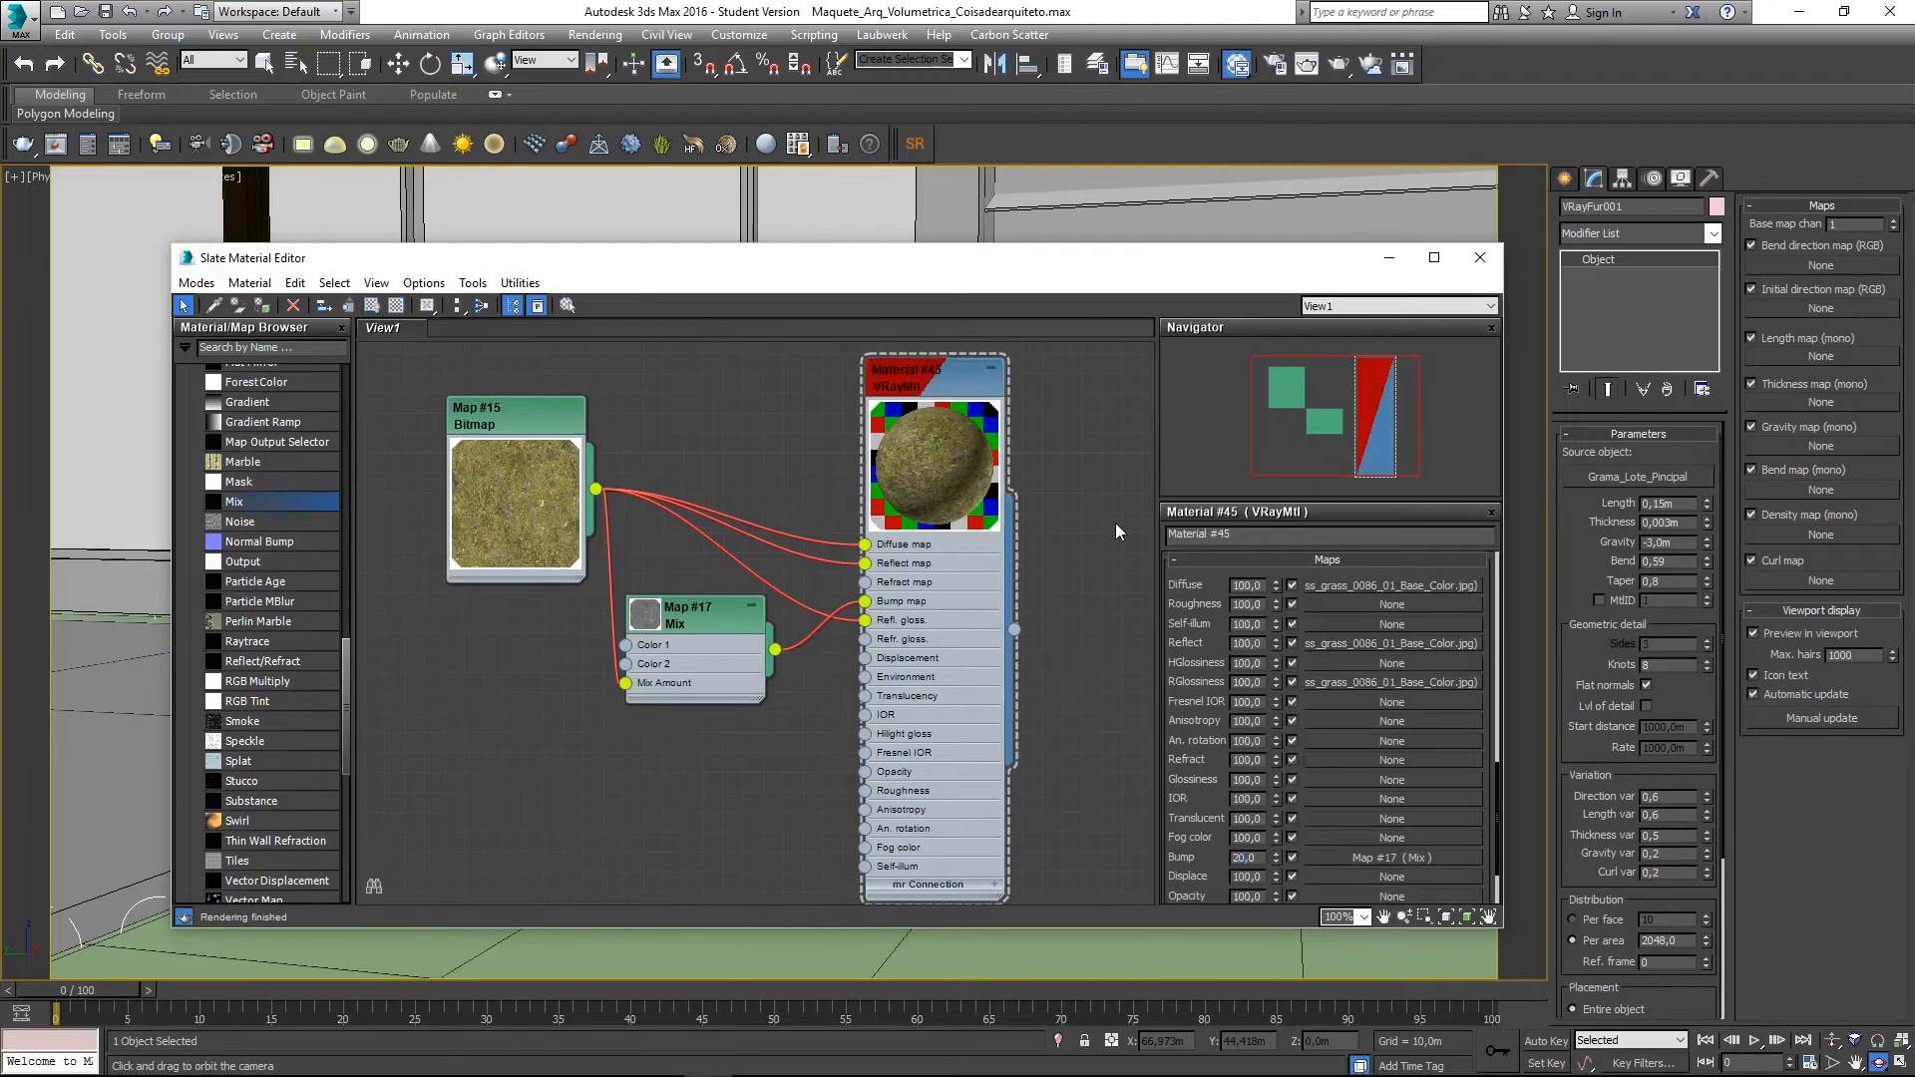
- Collapse the Bitmap and Mix node previews and slots, then lay out the whole grass node chain
middle_click_drag(793, 467, 658, 466)
scroll(760, 474, "down", 1)
key("h")
double_click(543, 551)
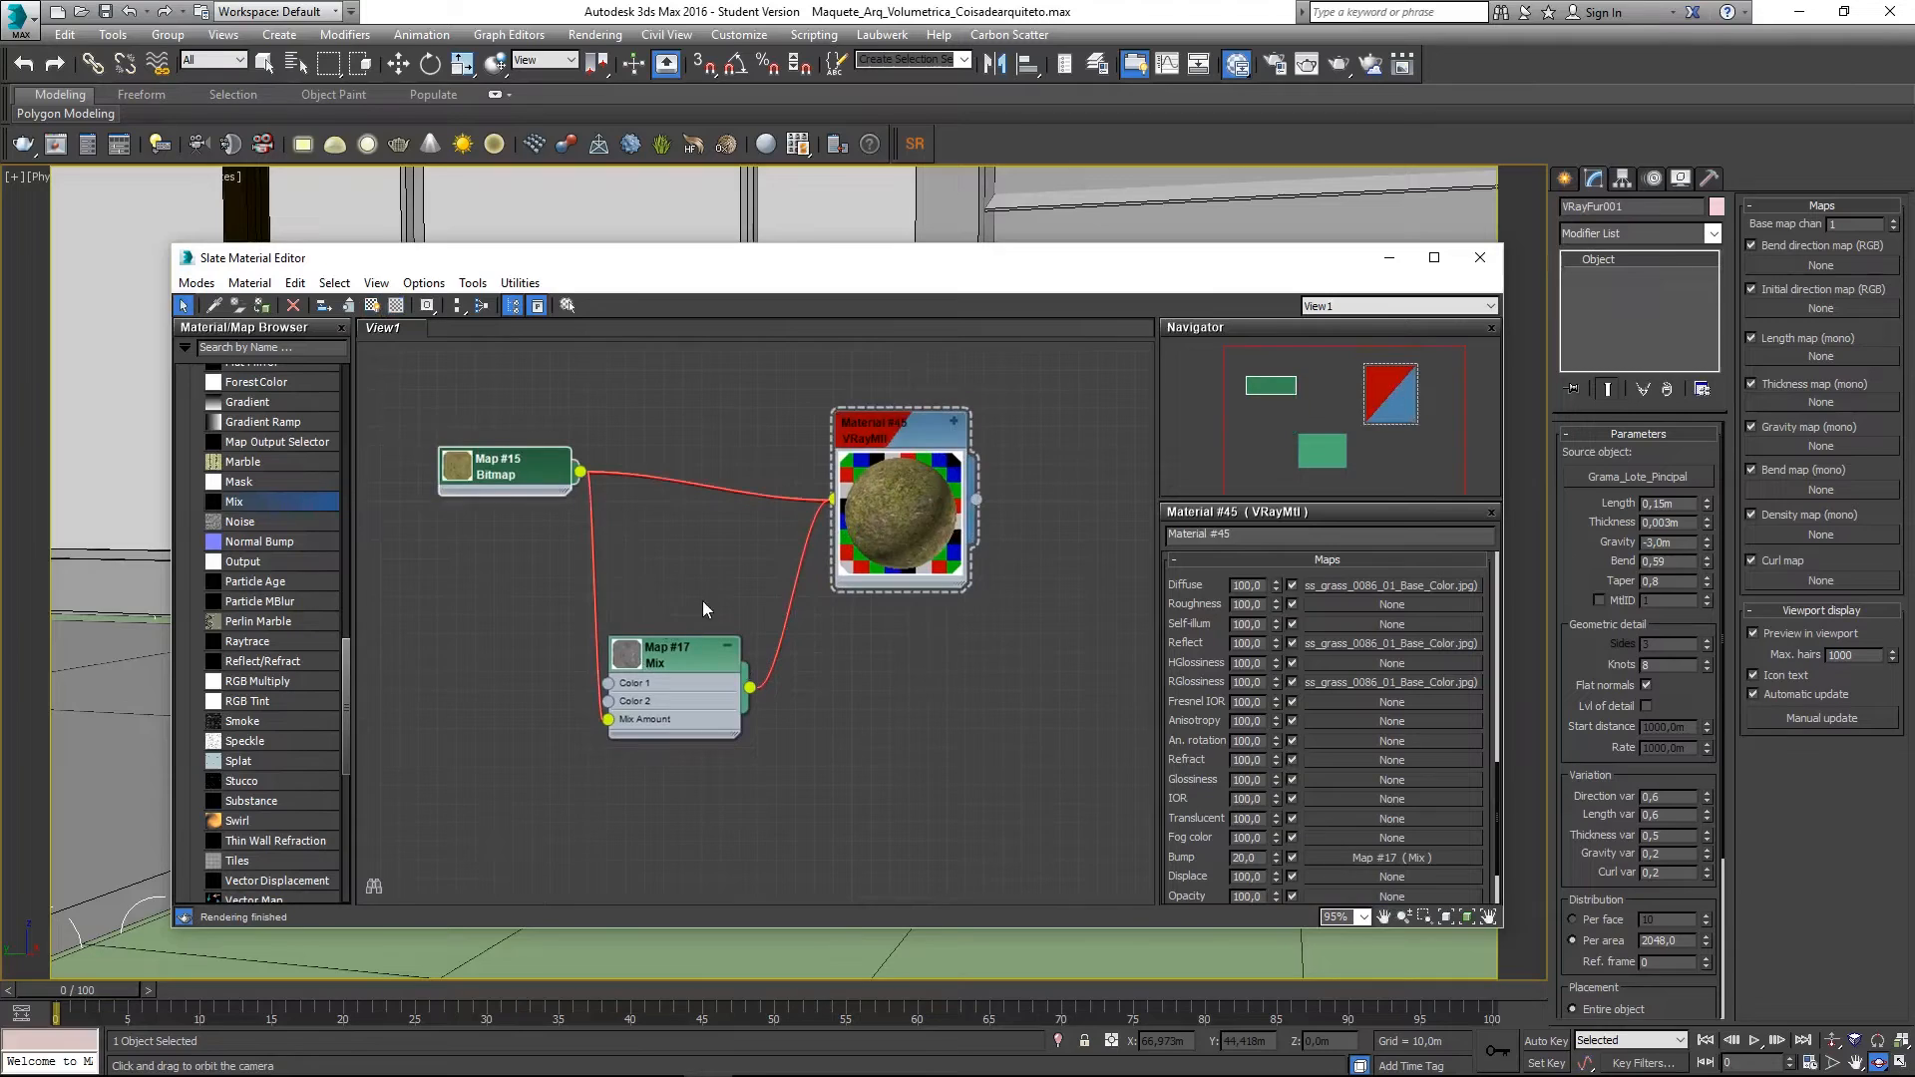
middle_click_drag(703, 608, 651, 679)
left_click(674, 716)
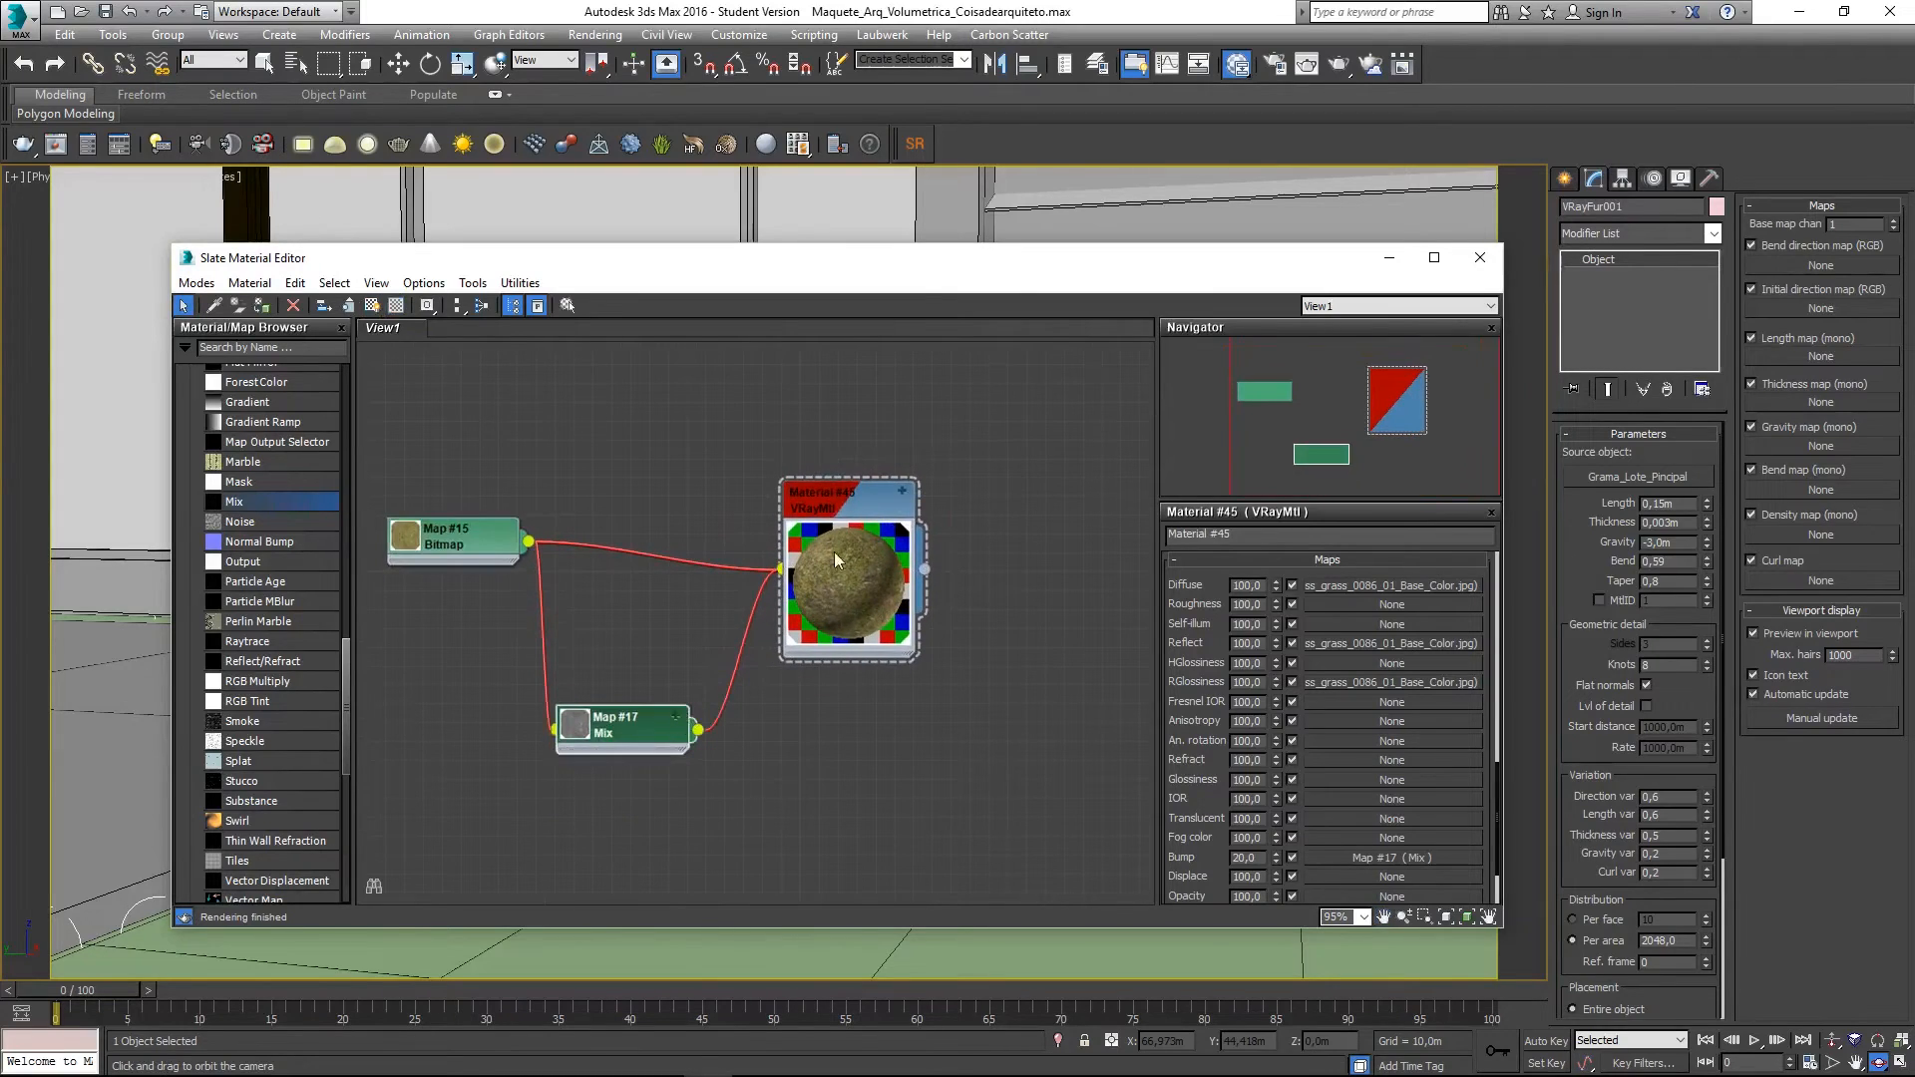
left_click(862, 499)
key("ctrl+a")
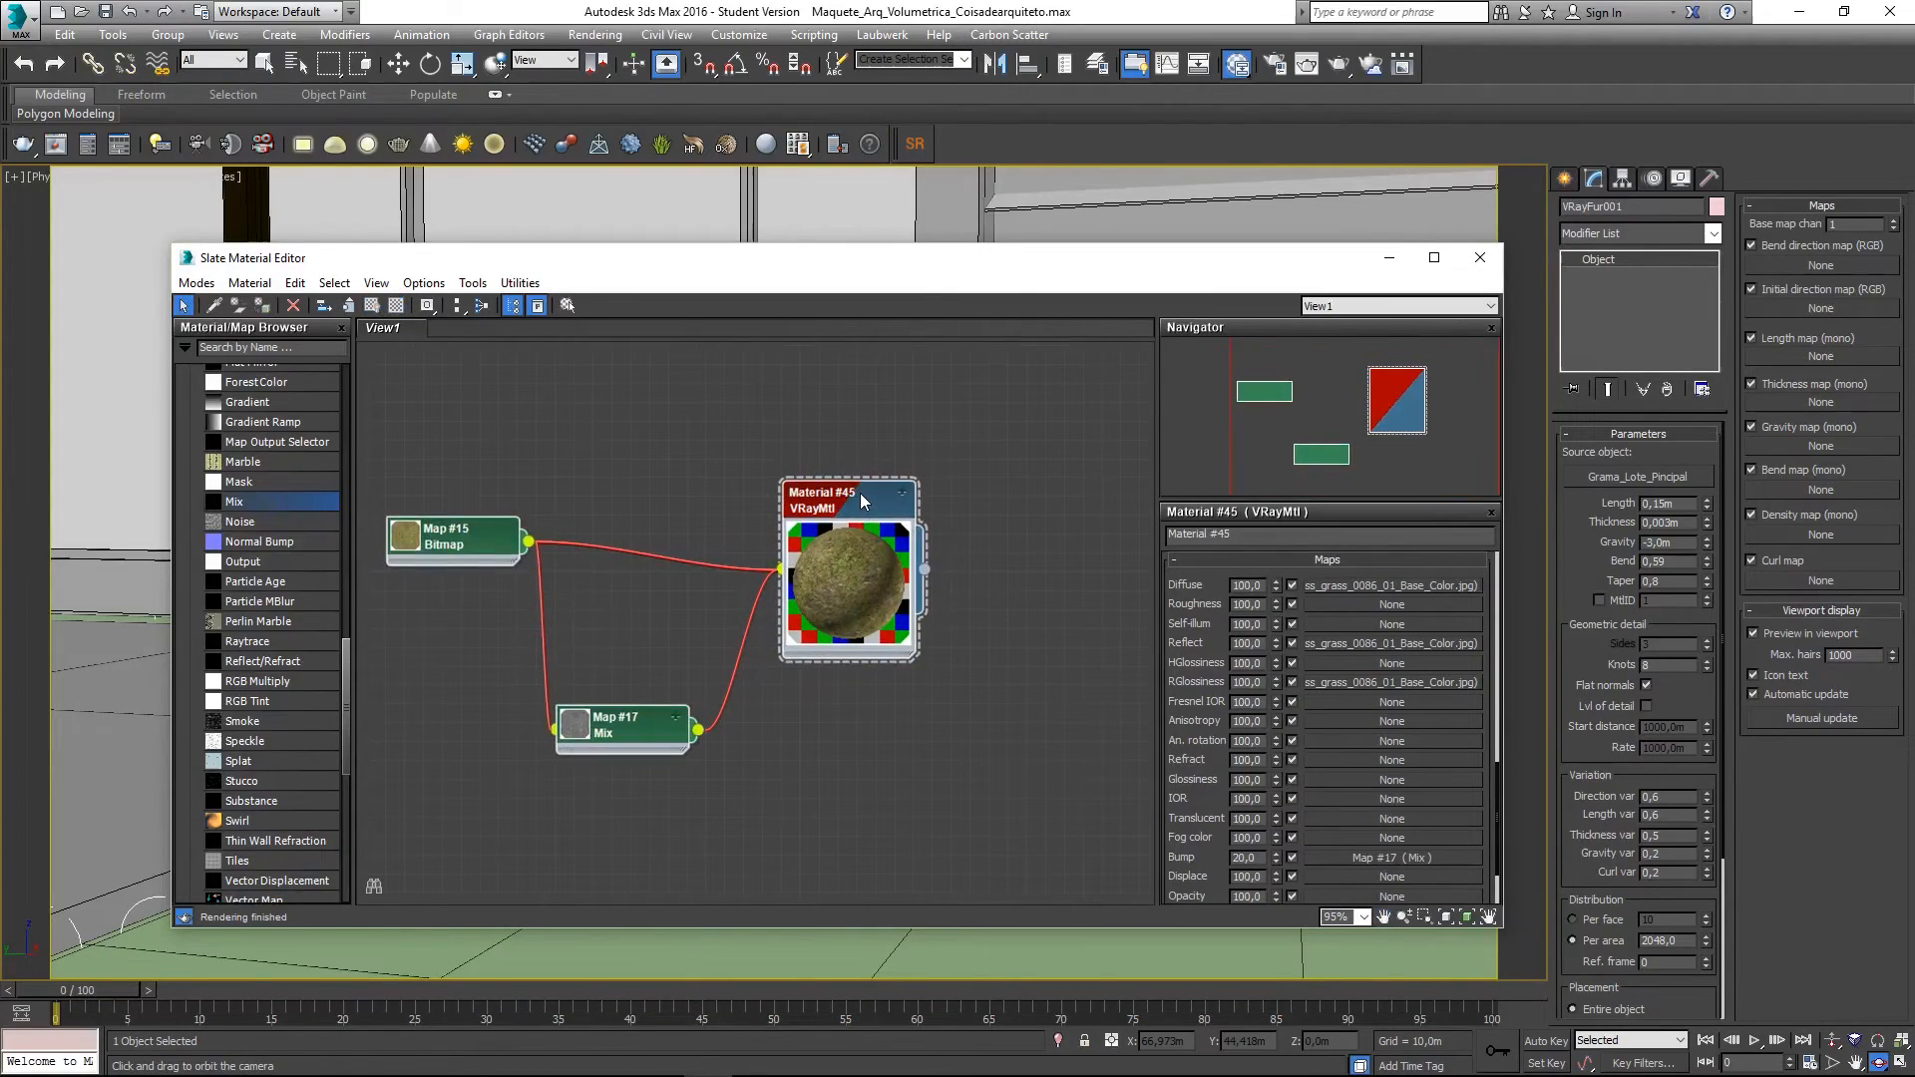
left_click(456, 305)
- Shrink Material #45's preview and line up its child nodes Map #15 and Map #17 in a row
middle_click_drag(678, 493, 714, 571)
scroll(714, 570, "down", 3)
scroll(714, 570, "up", 2)
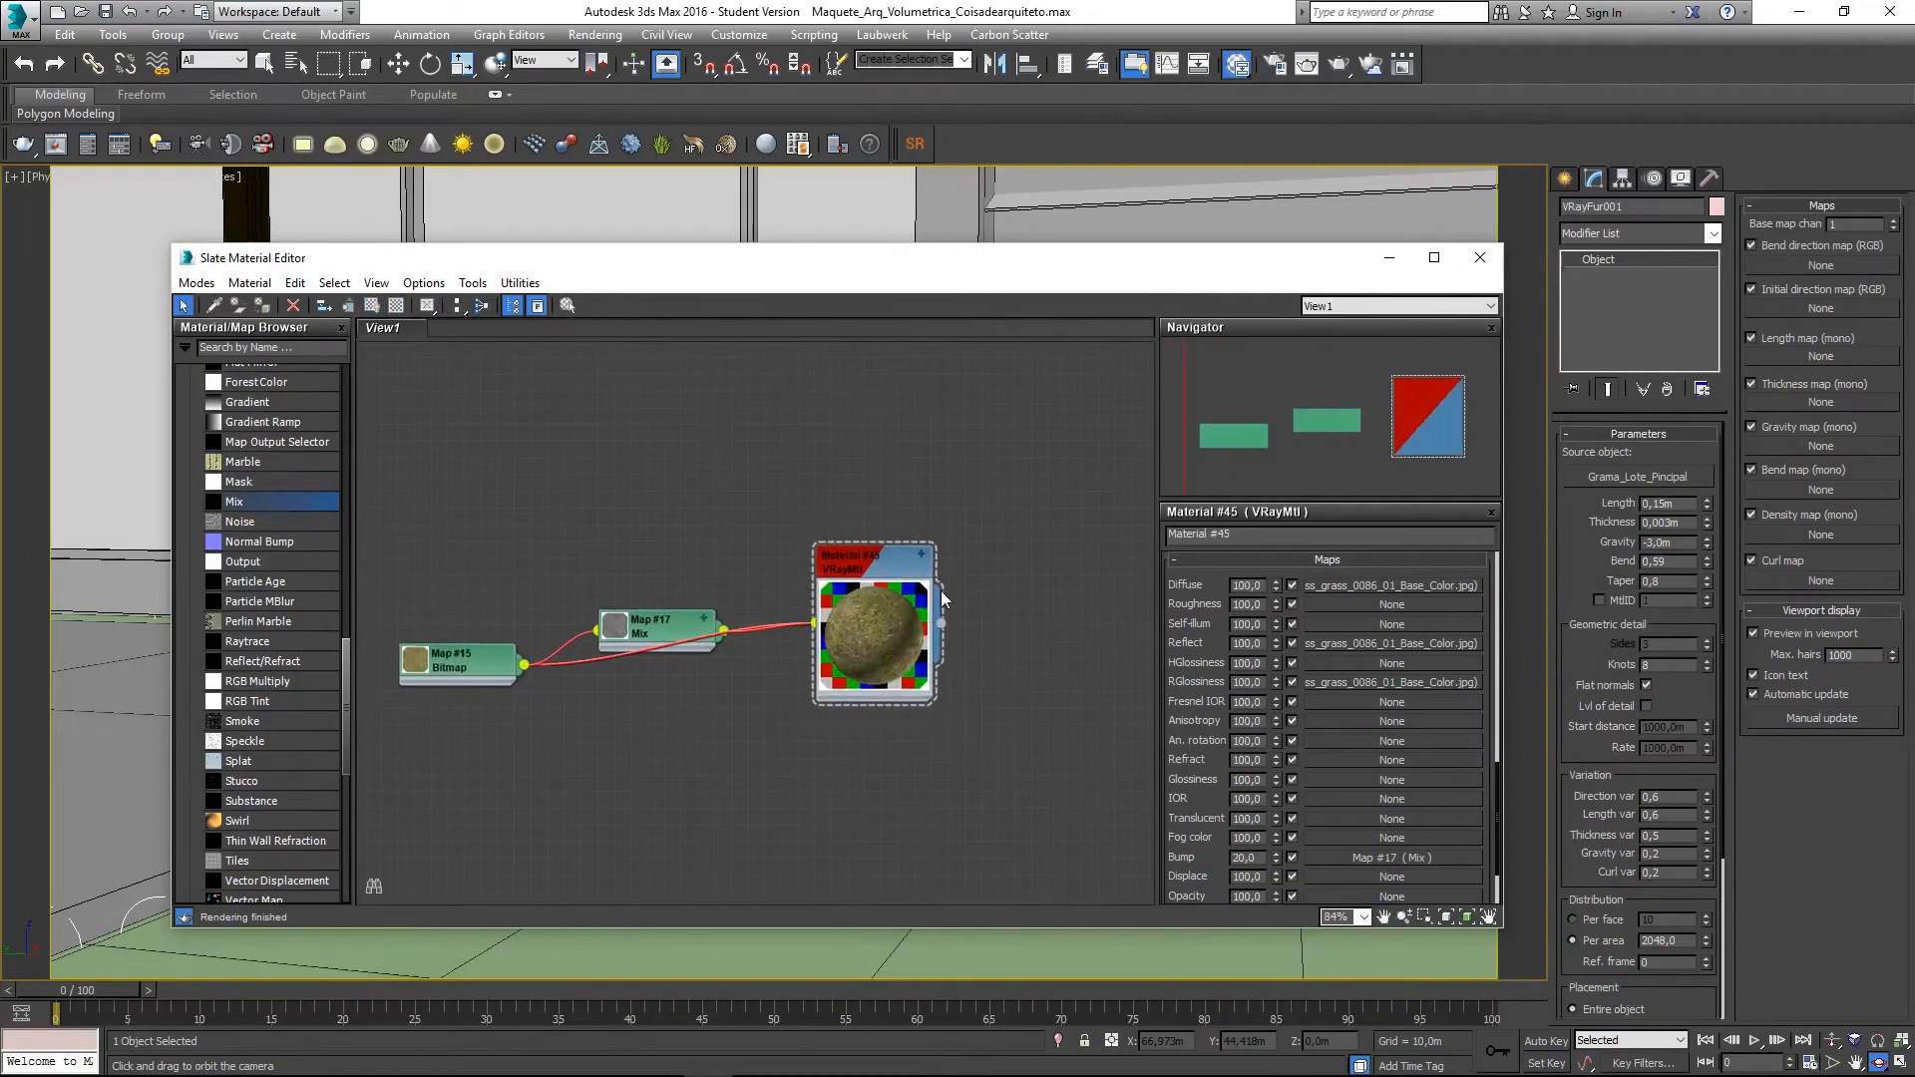
double_click(867, 616)
middle_click_drag(1044, 555, 967, 598)
scroll(942, 603, "down", 1)
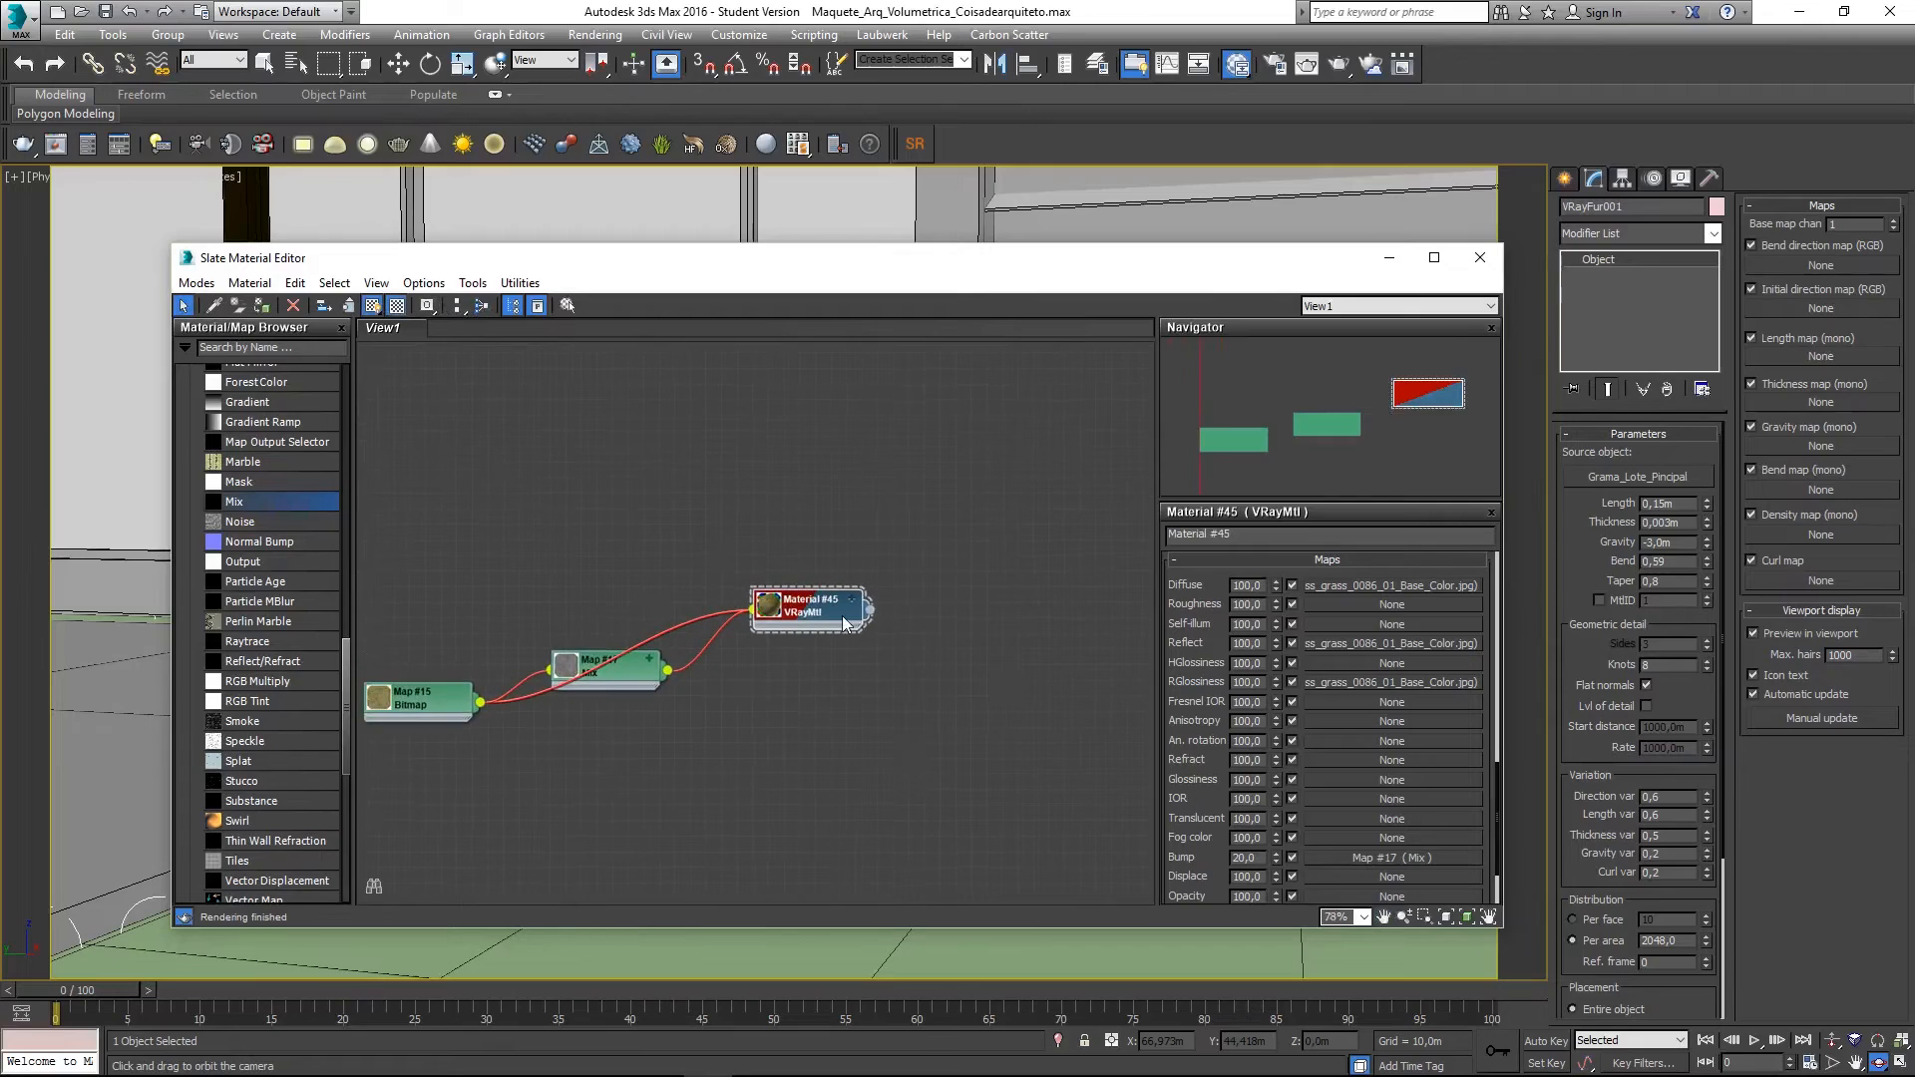
left_click(769, 512)
left_click(480, 307)
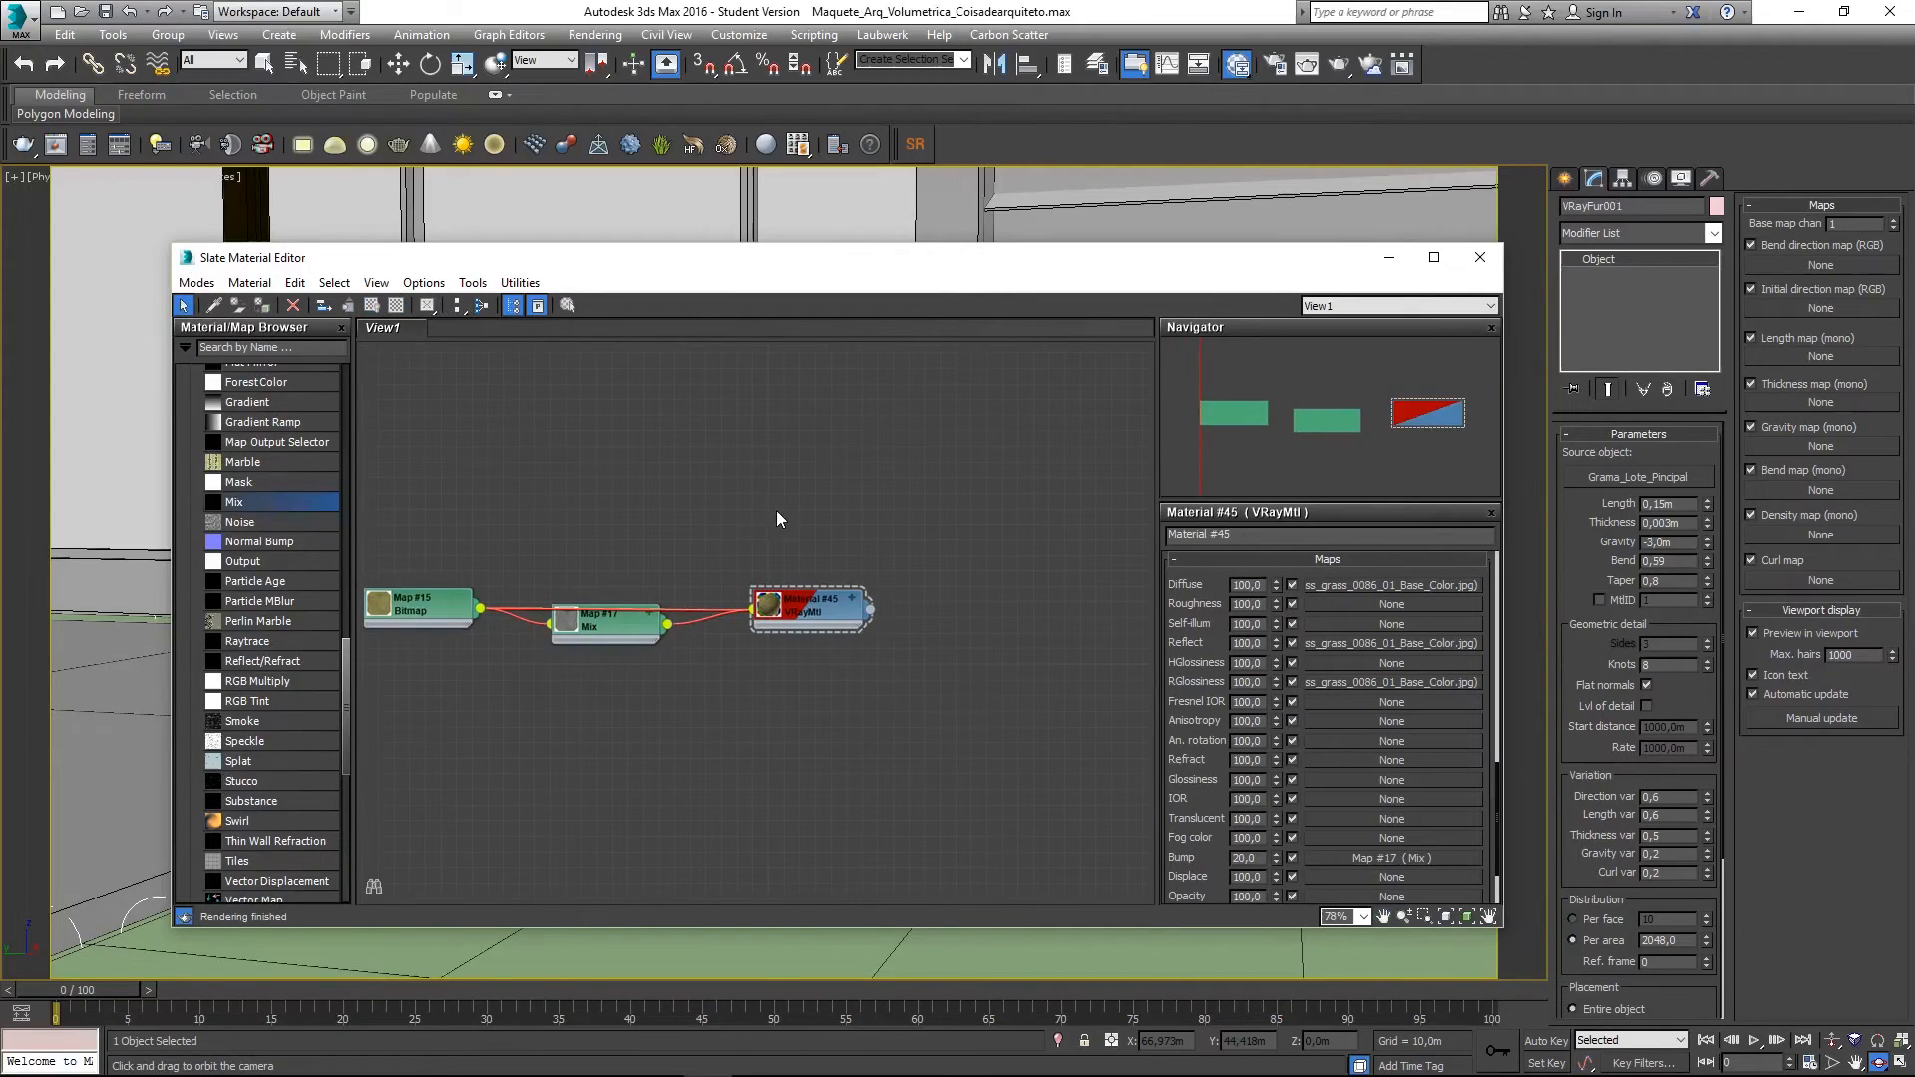
scroll(790, 595, "down", 2)
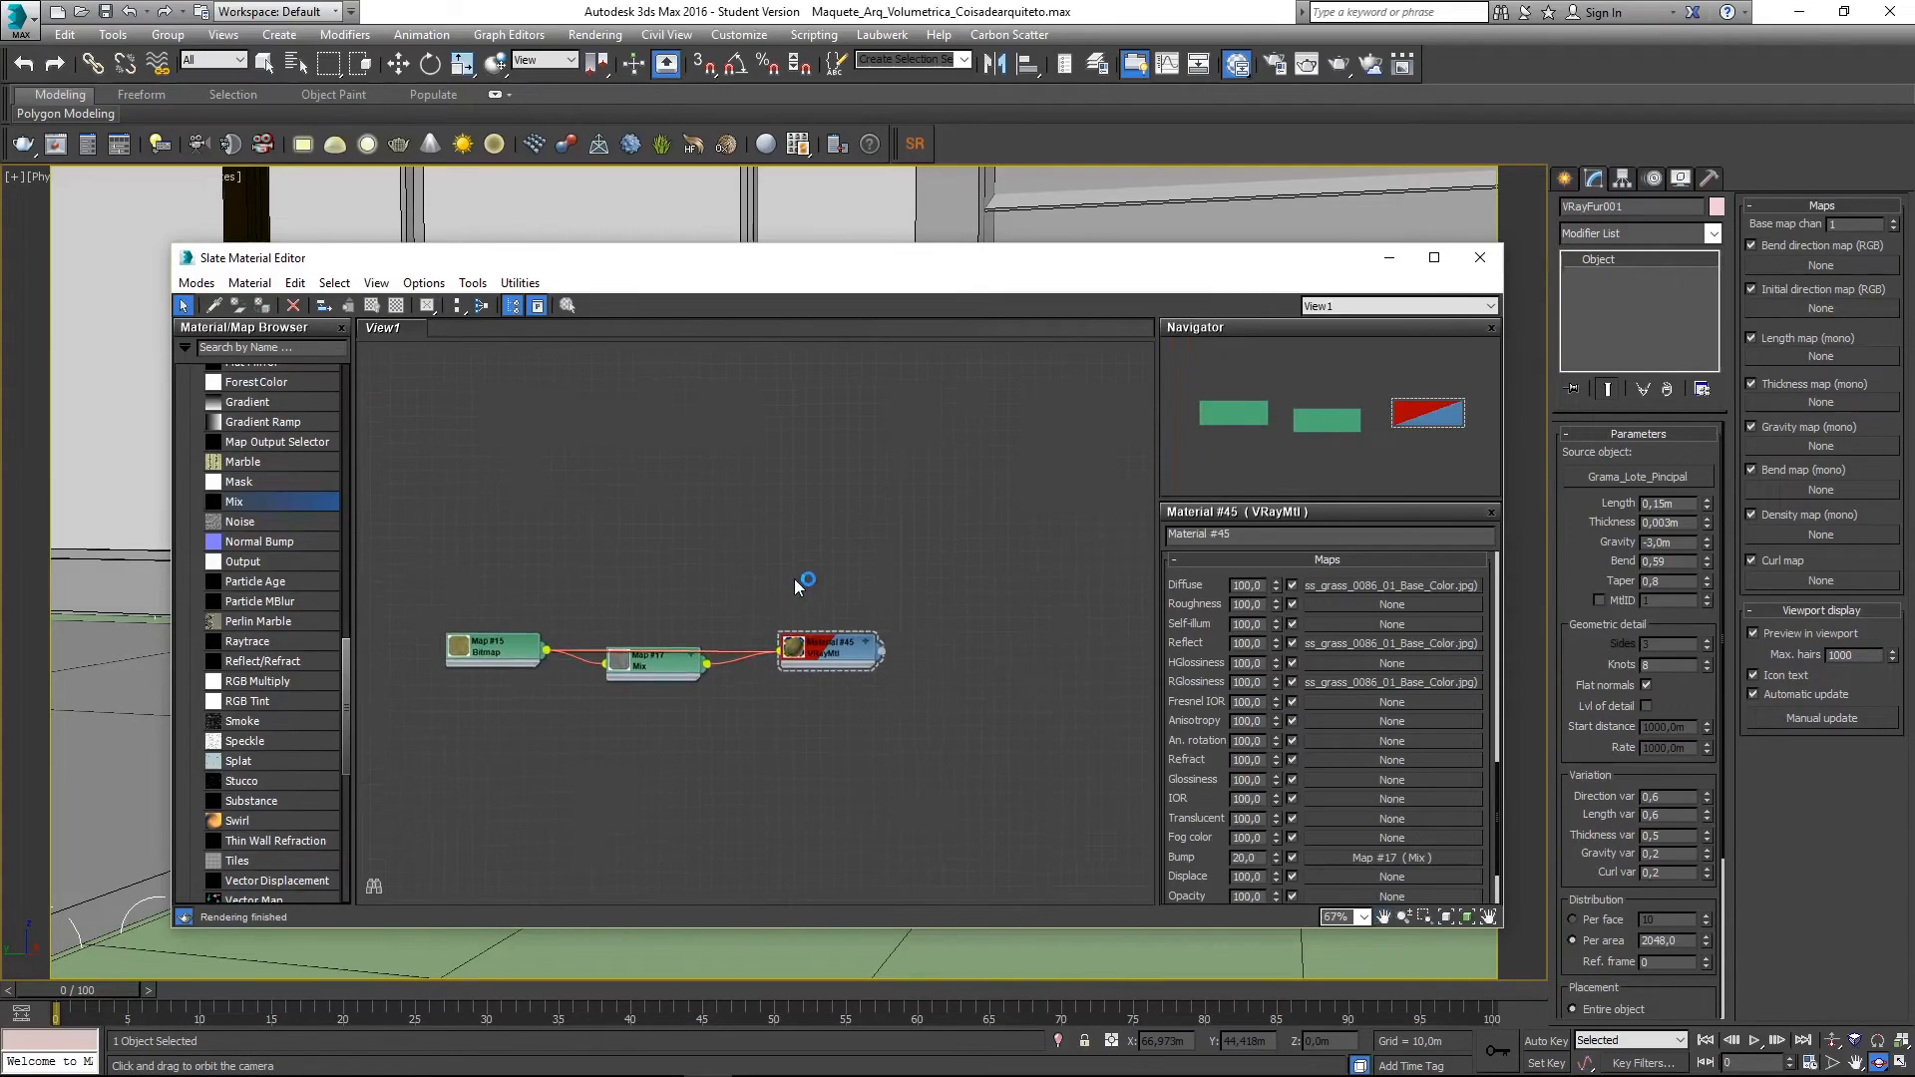
middle_click_drag(869, 568, 829, 517)
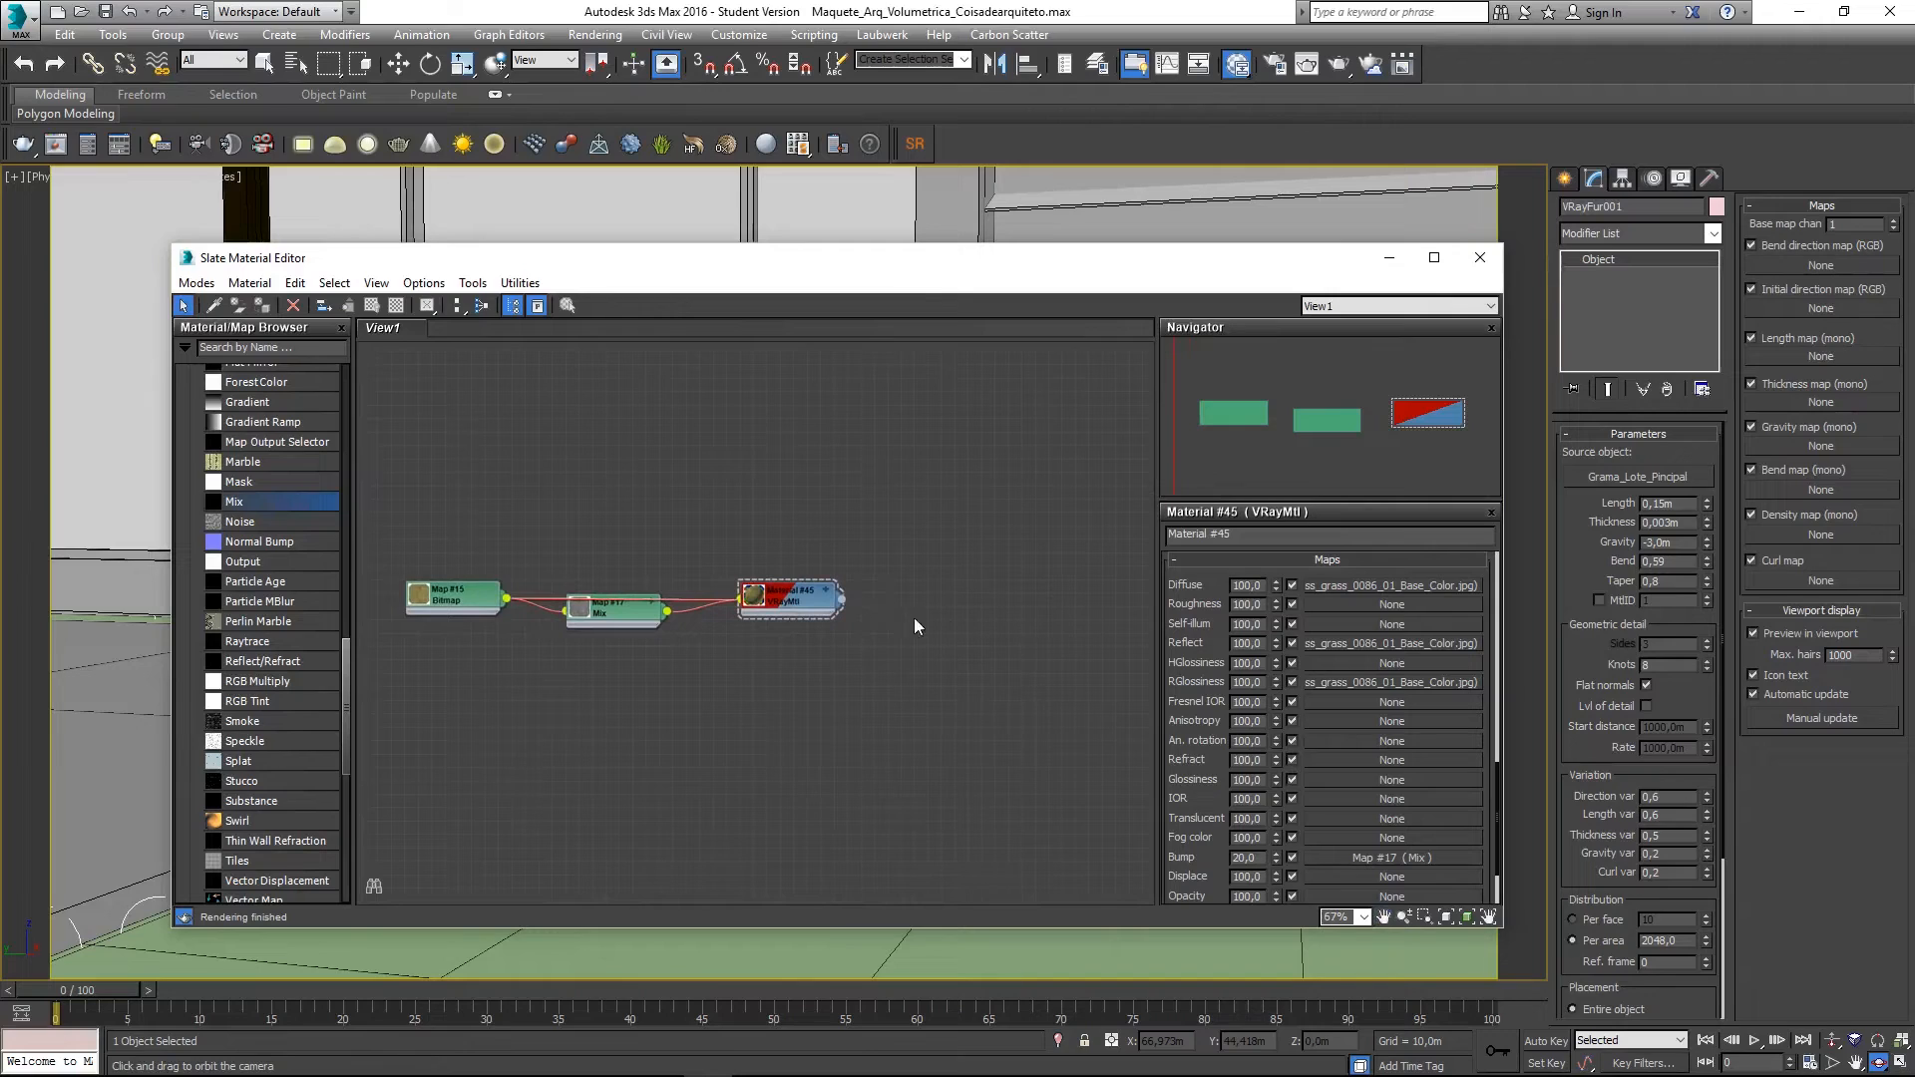
- Add a new VRayMtl, Material #46, below Material #45 and assign it to the ground
right_click(774, 681)
mouse_move(863, 692)
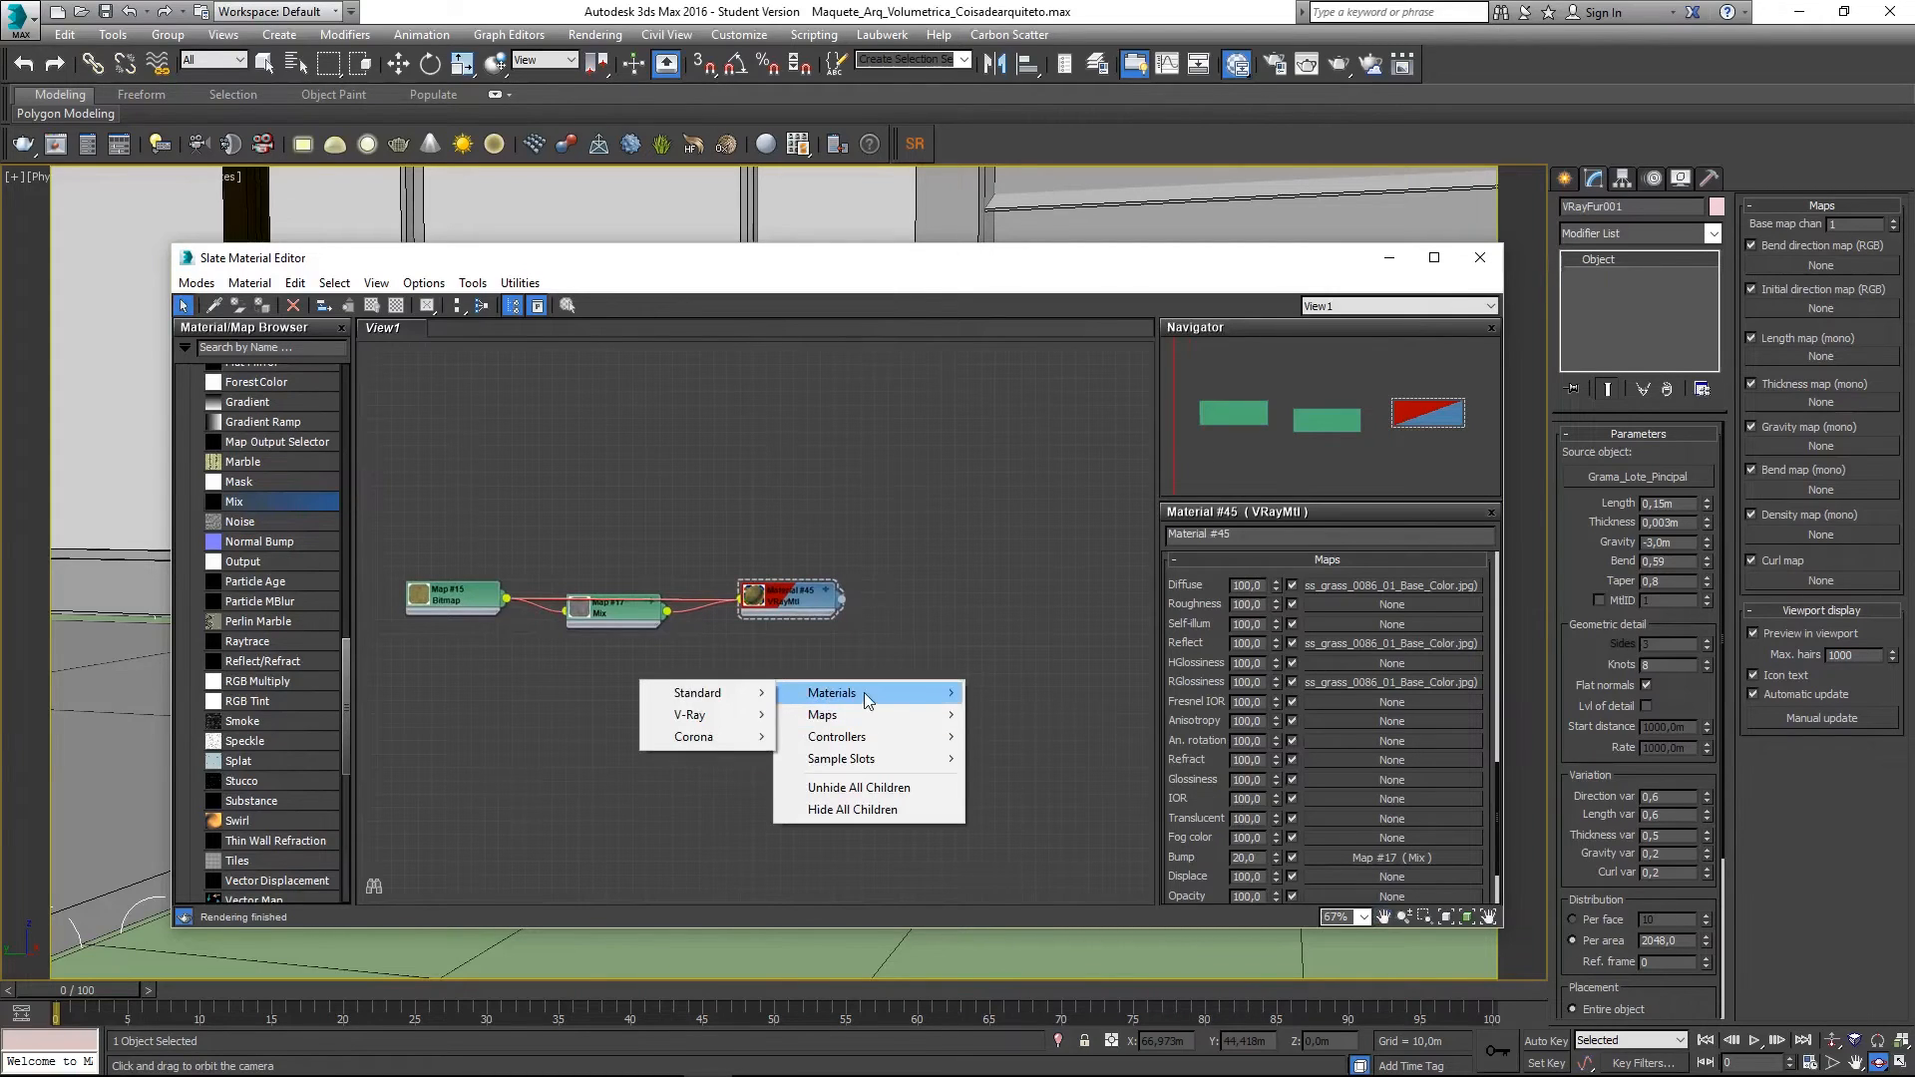
left_click(700, 654)
scroll(266, 804, "up", 8)
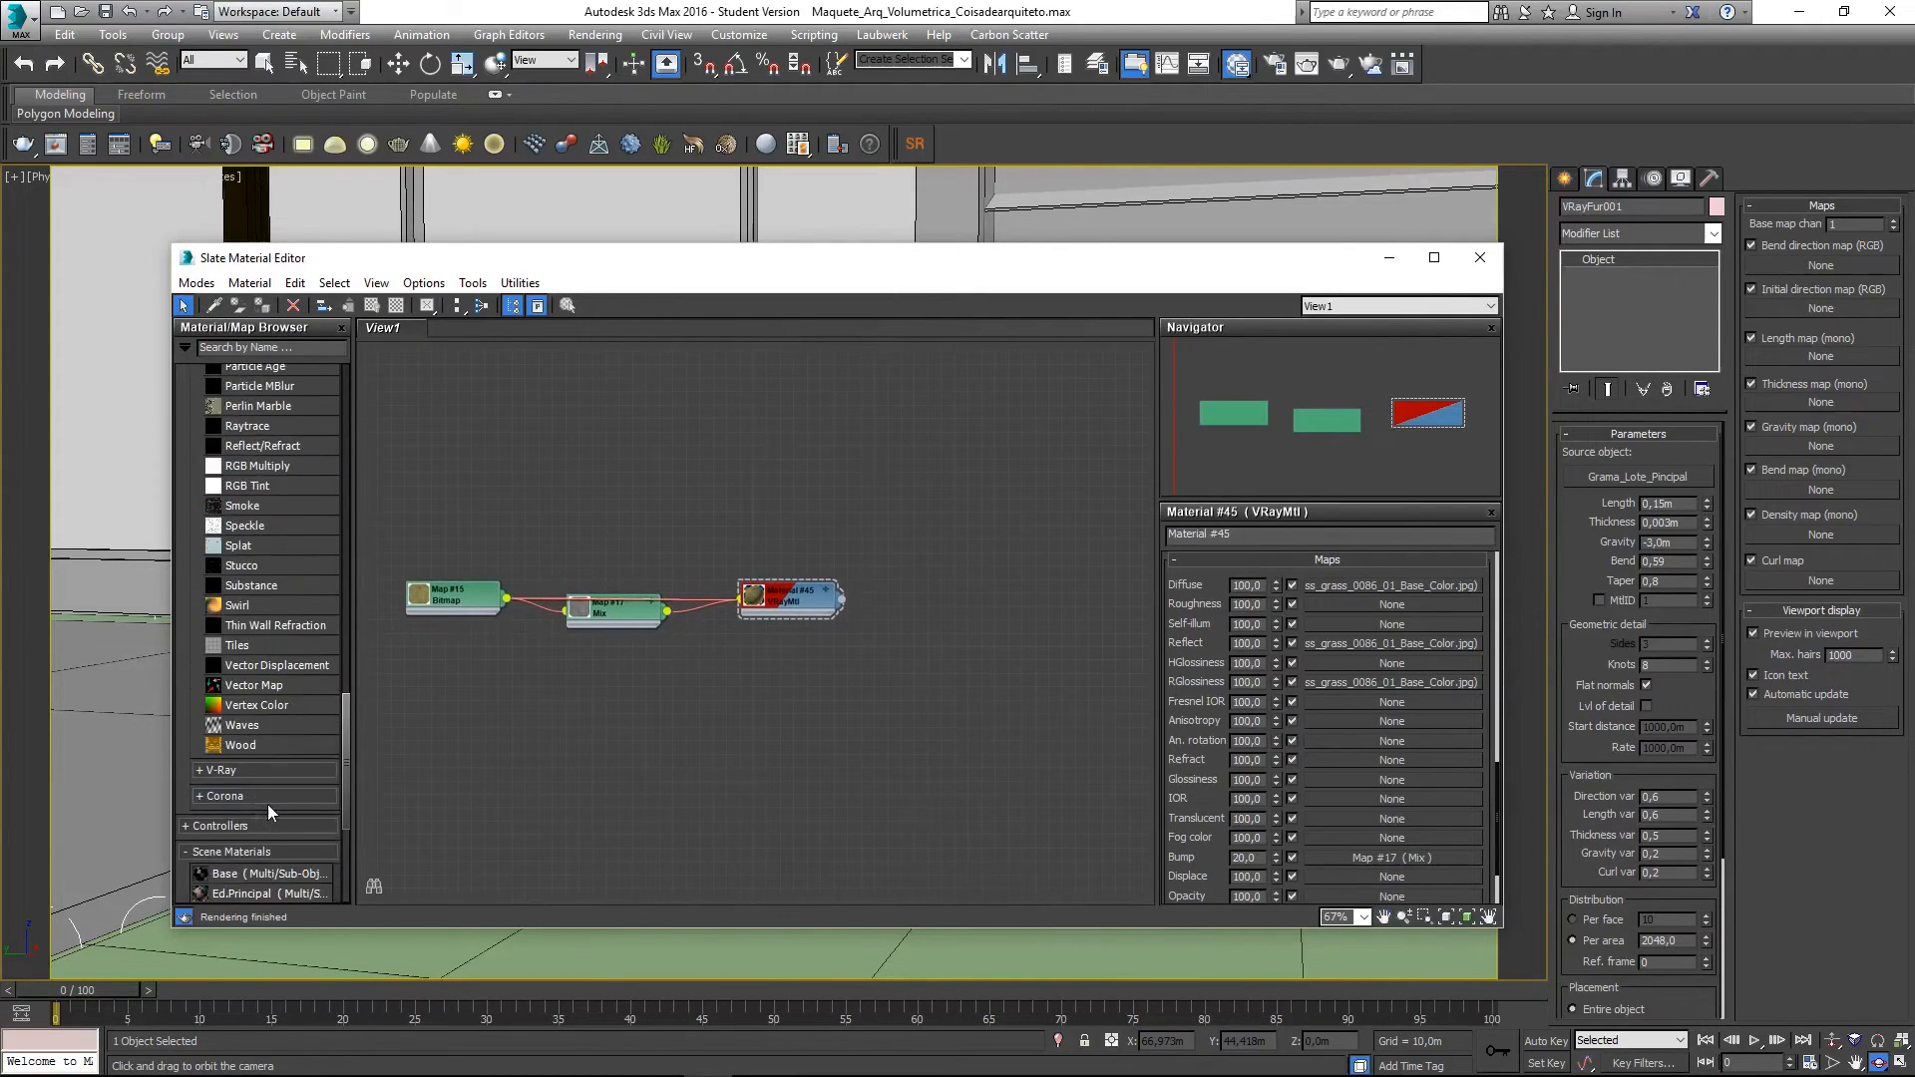
scroll(279, 728, "up", 6)
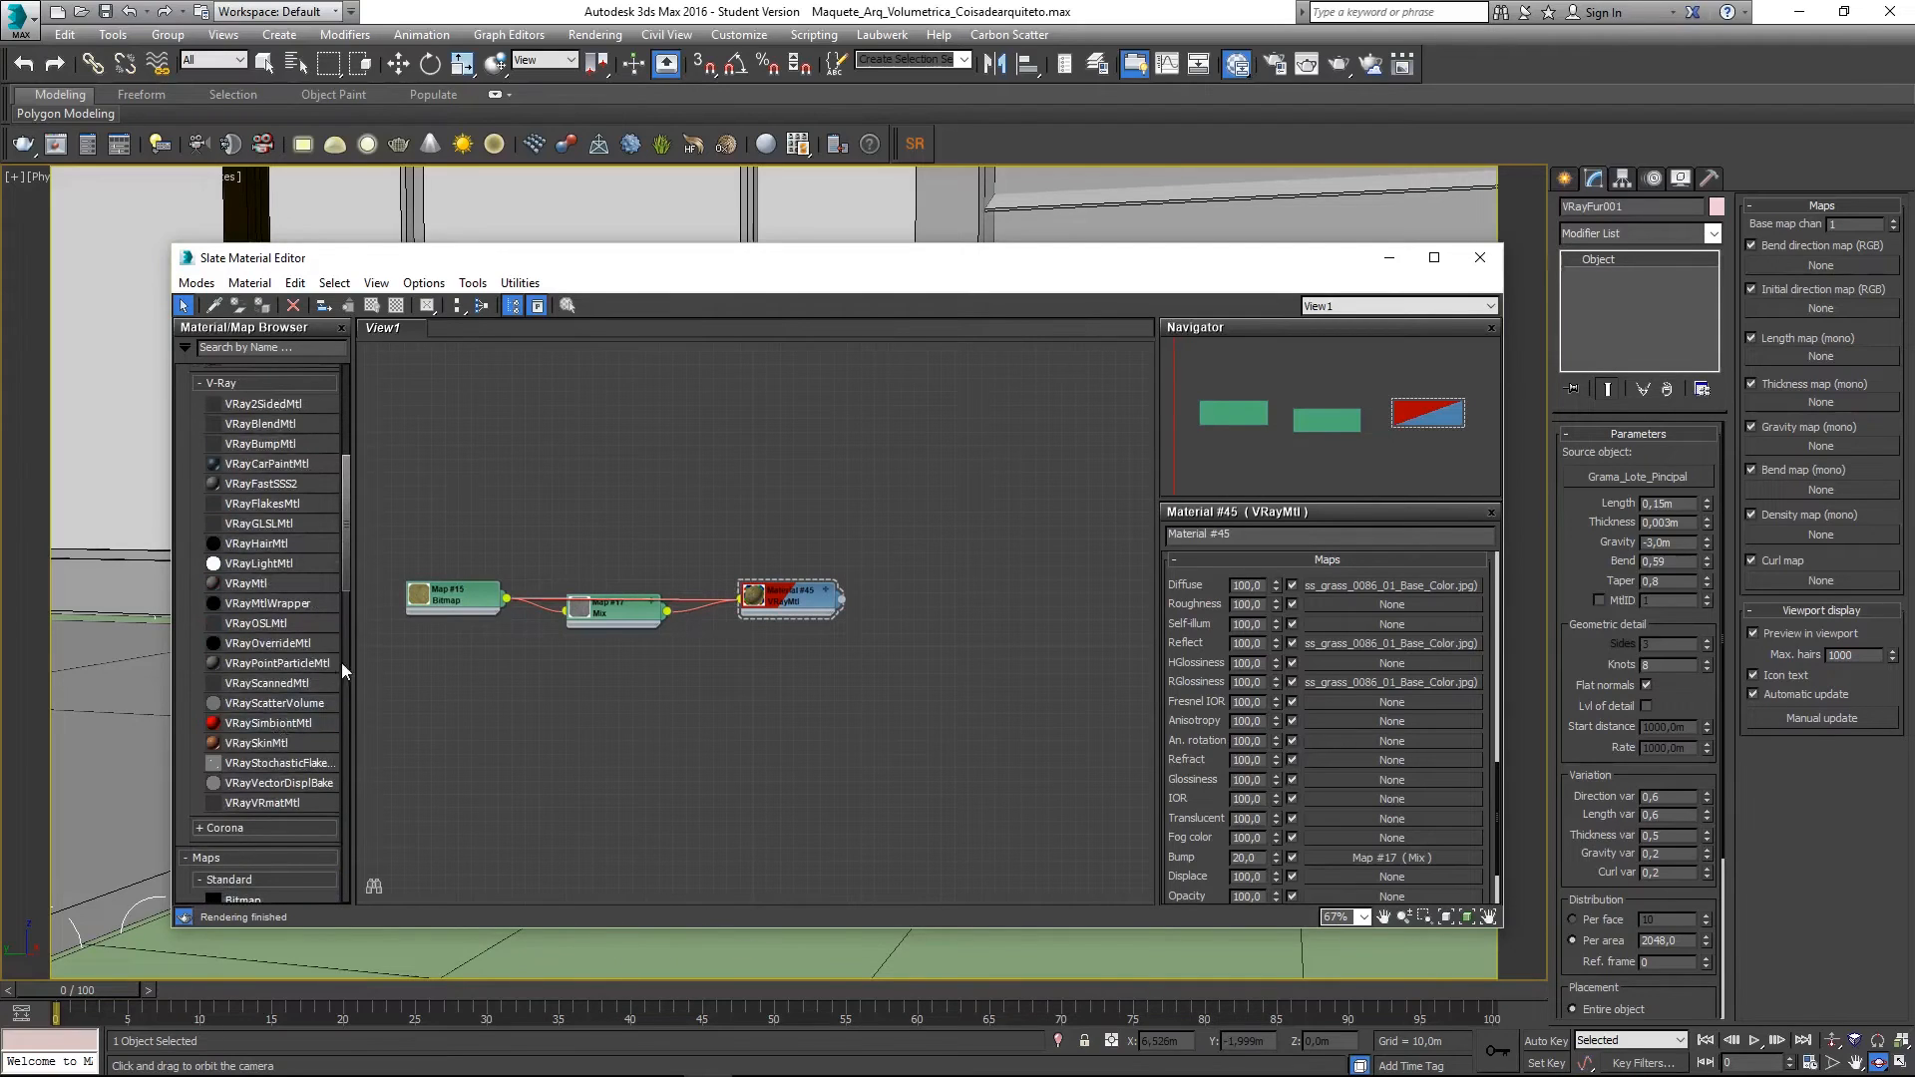
left_click_drag(264, 583, 565, 650)
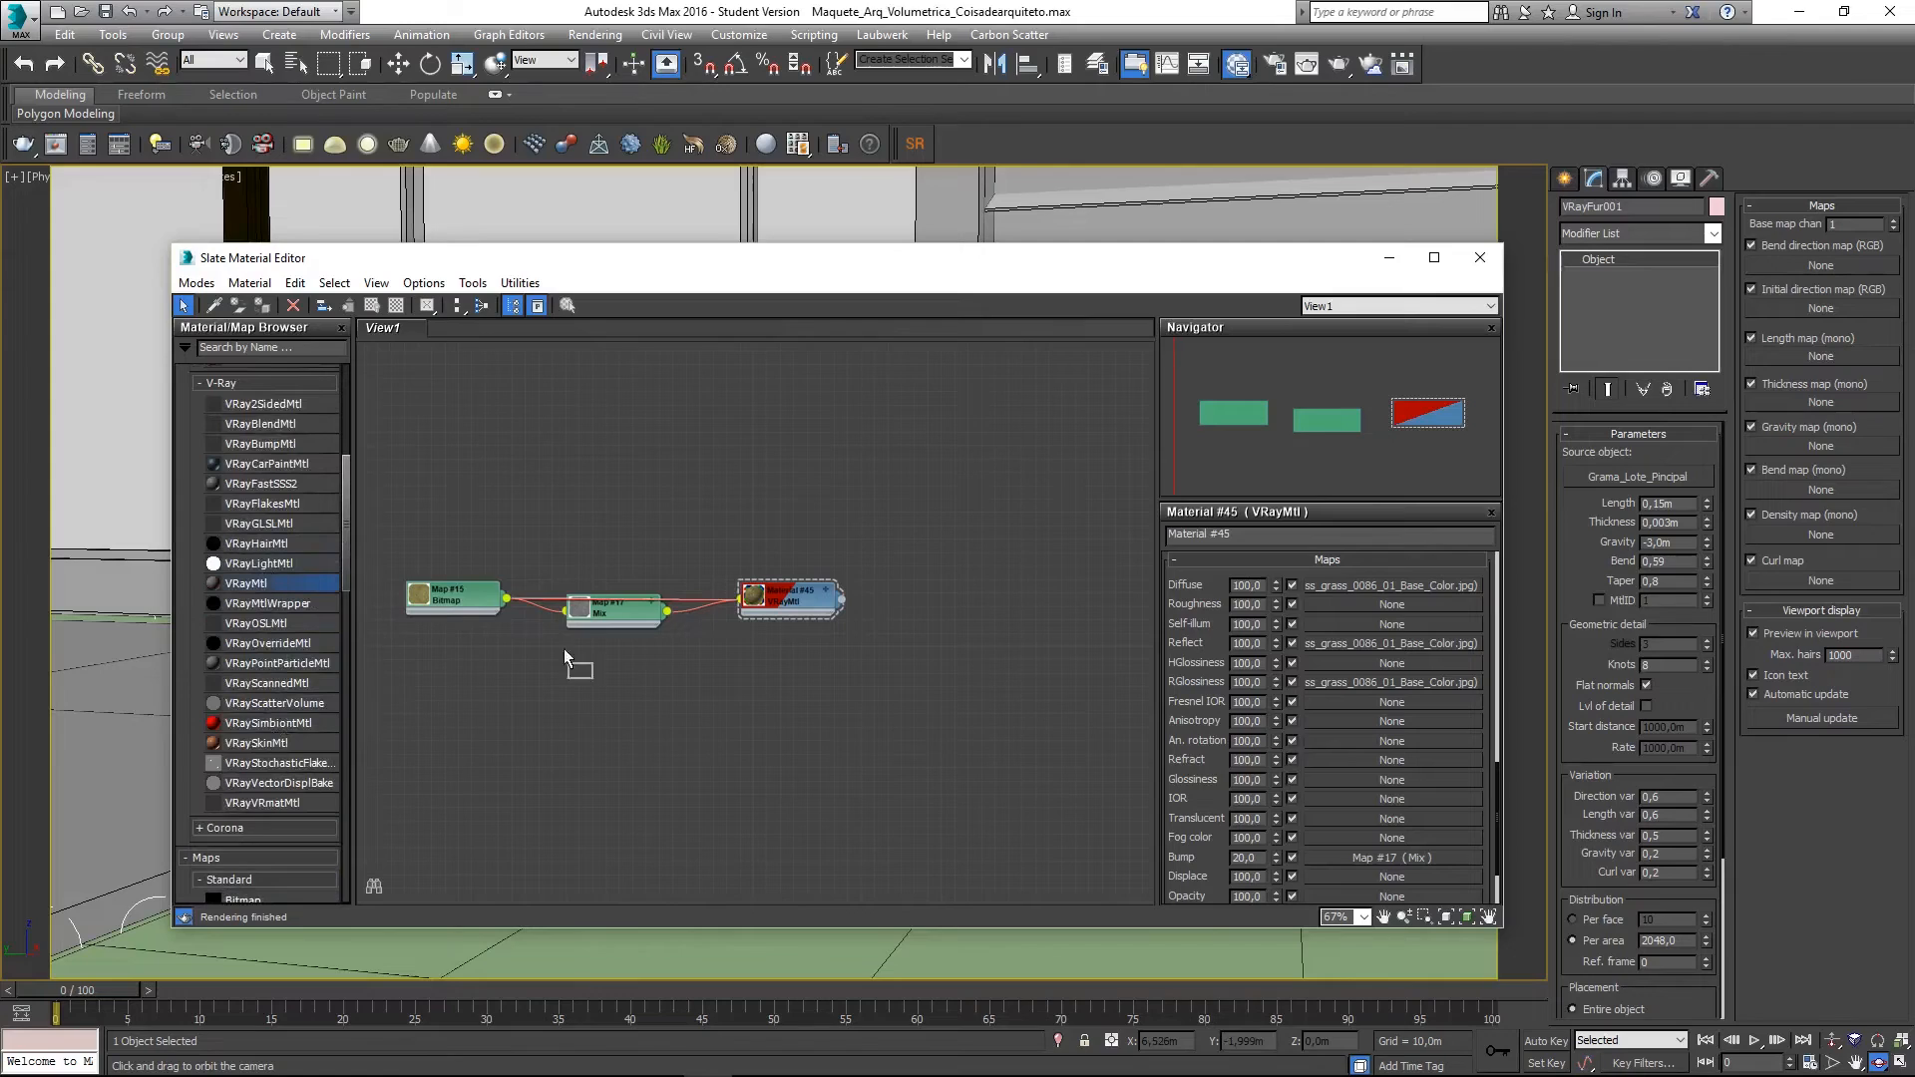
left_click_drag(755, 720, 808, 663)
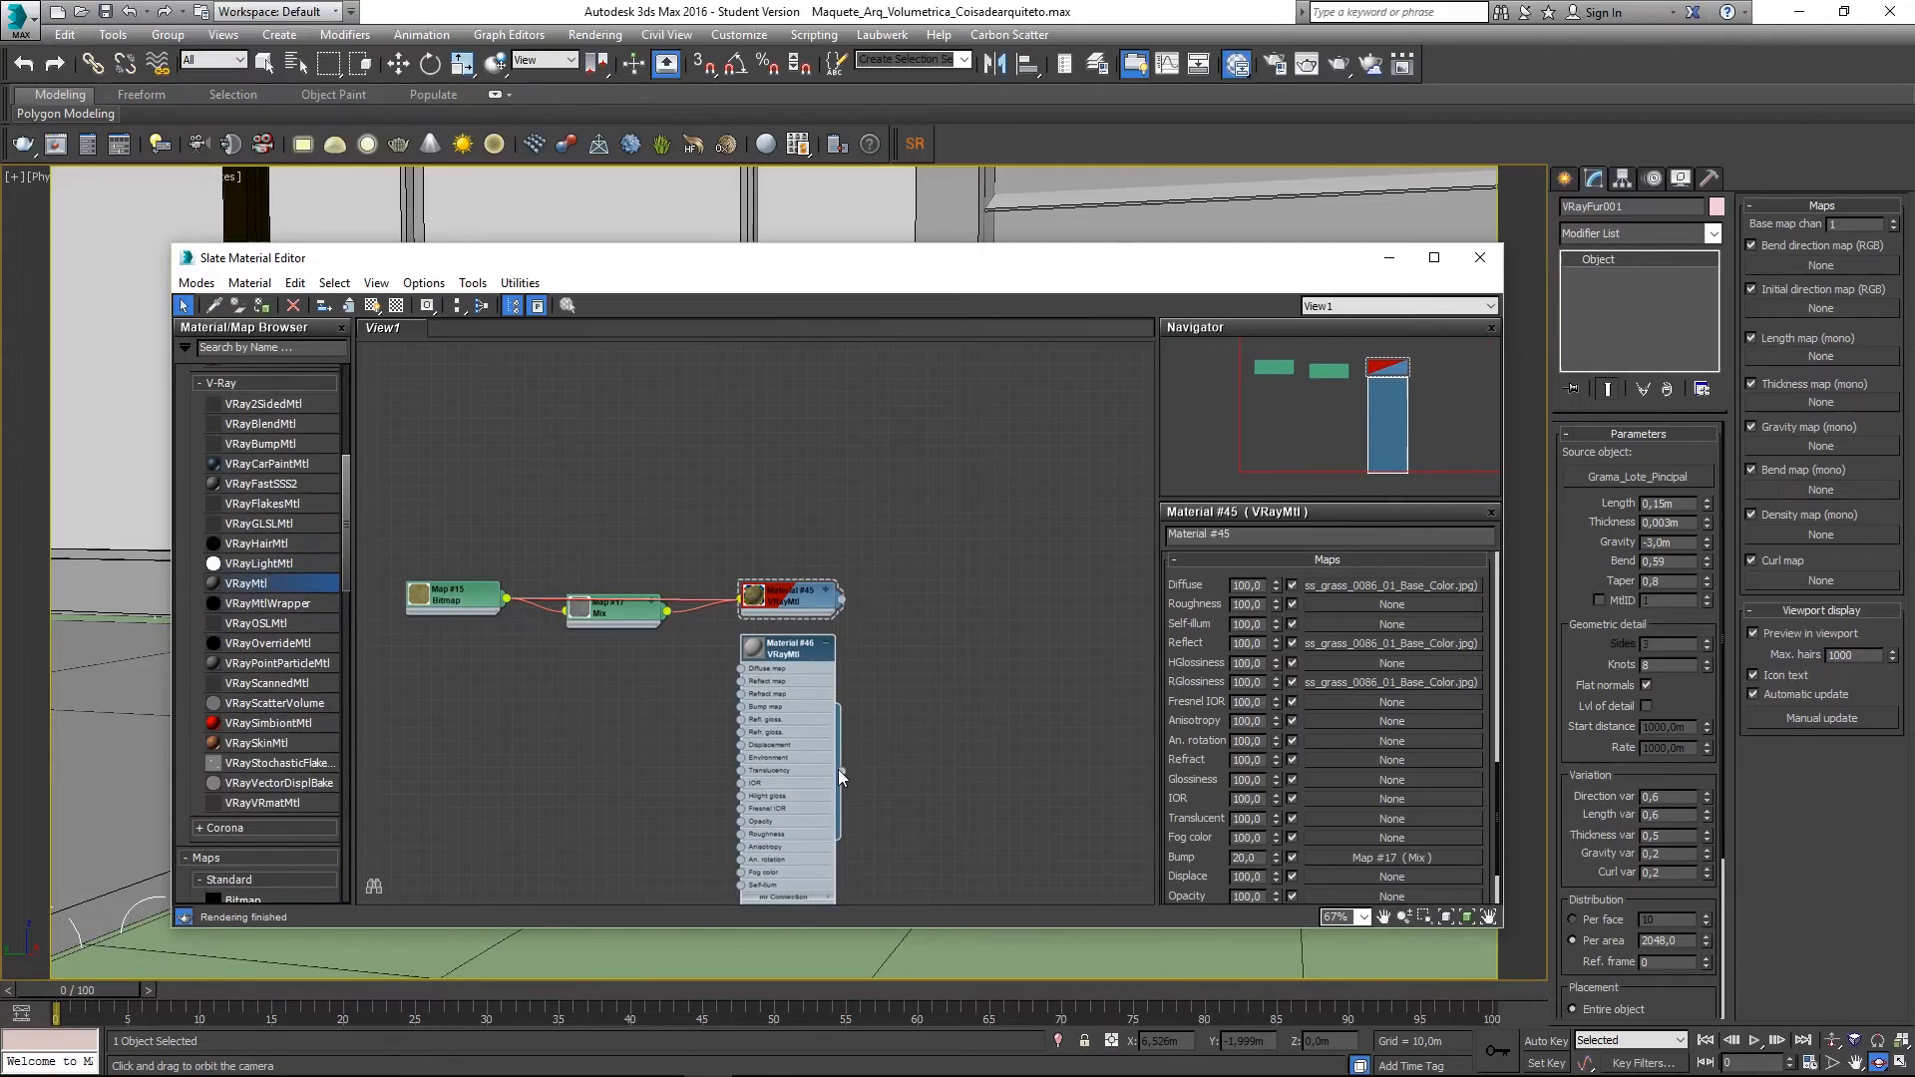
left_click_drag(840, 770, 1097, 952)
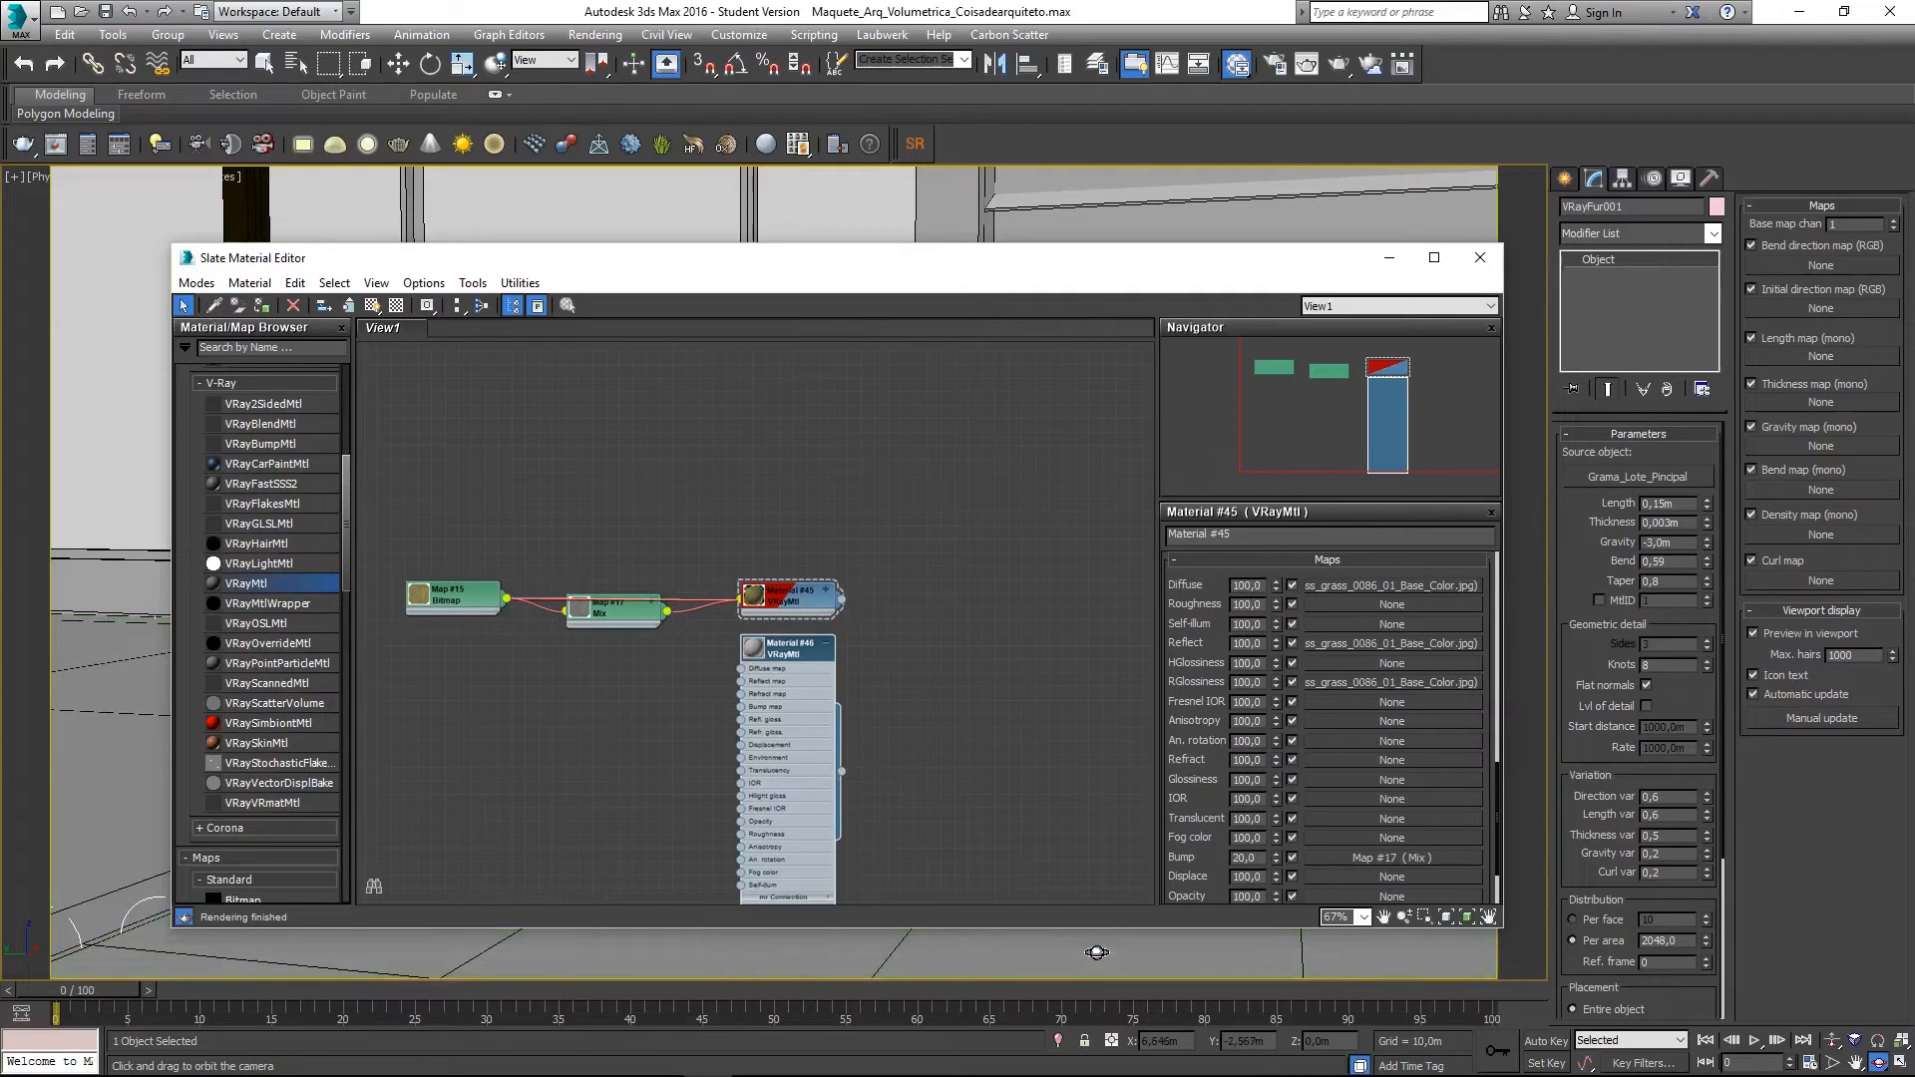
- Set bitmap Map #15's Blur to 0,1
scroll(713, 662, "up", 3)
scroll(710, 661, "up", 1)
middle_click_drag(604, 662, 681, 737)
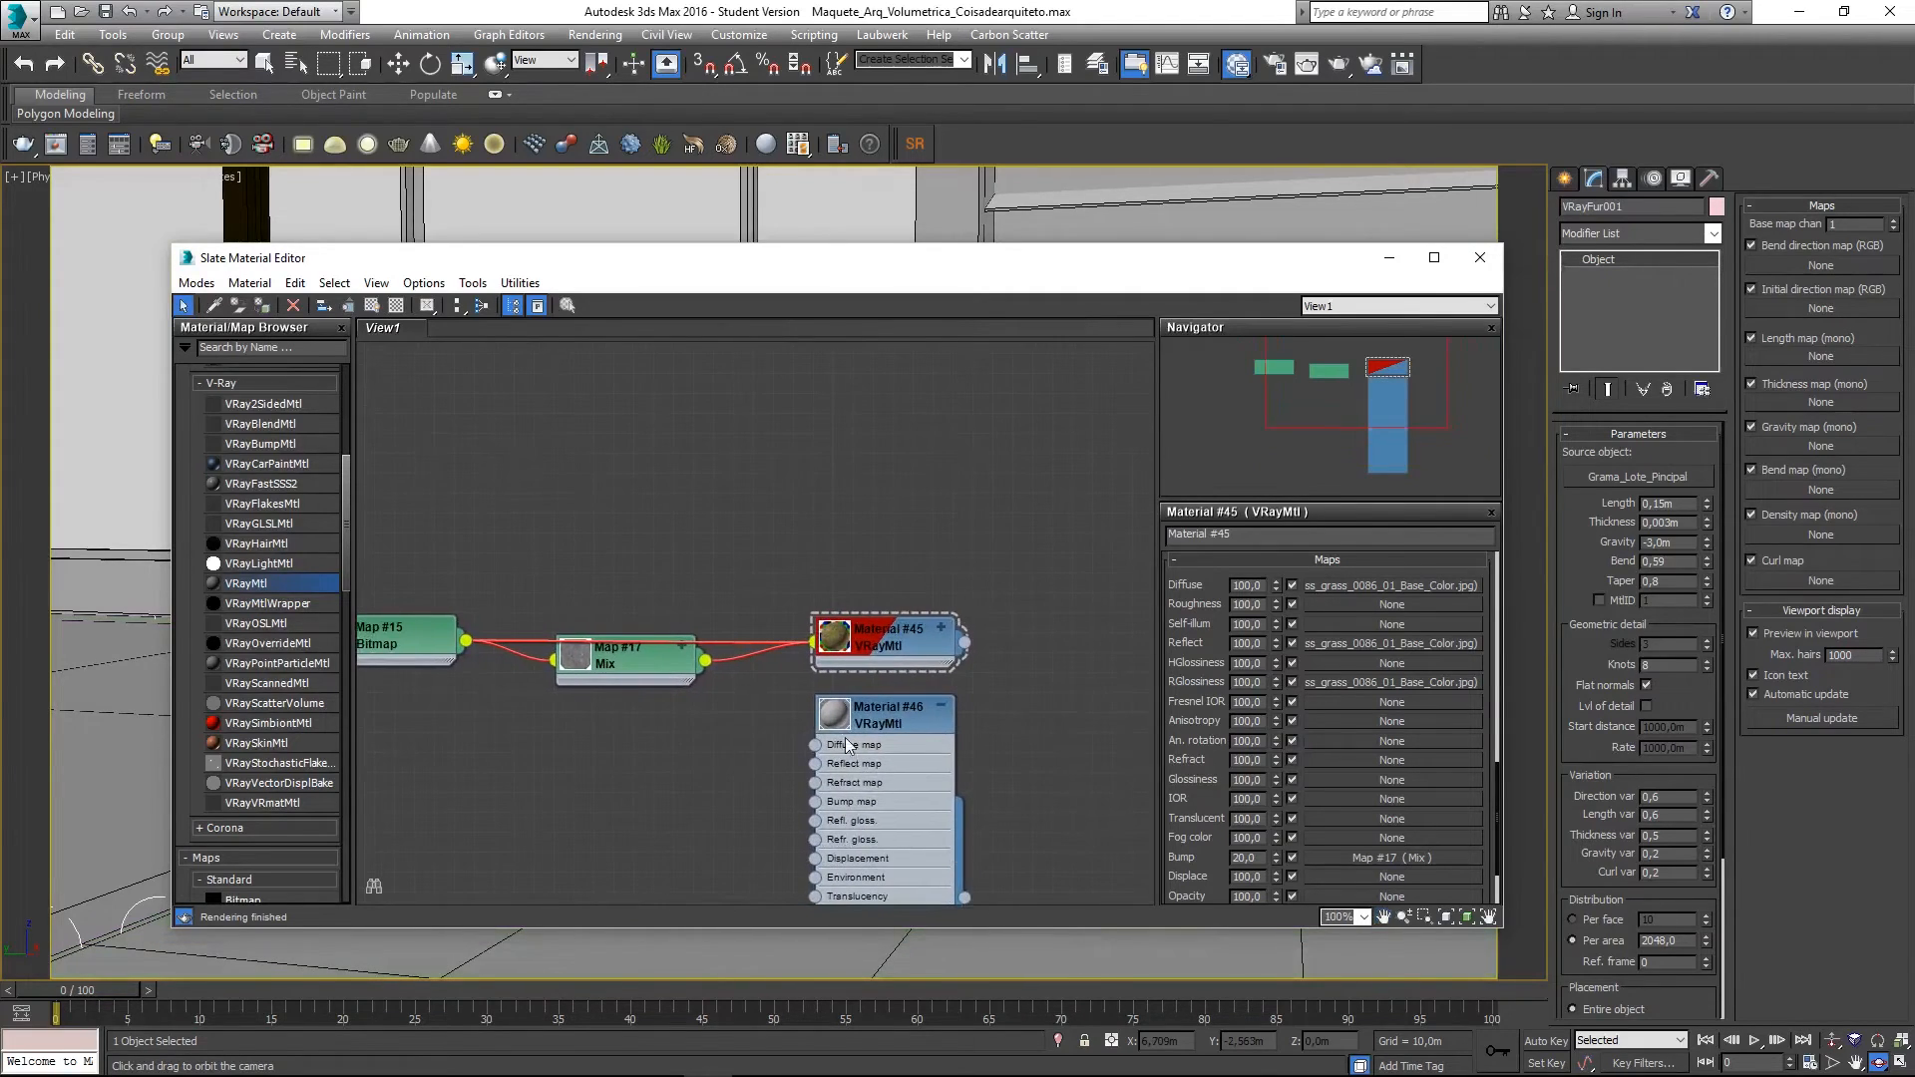
left_click(939, 708)
middle_click_drag(489, 743, 516, 690)
double_click(627, 670)
double_click(604, 678)
type("0,1")
key("Return")
- Use Map #15 as Material #46's Diffuse map and add the grass normal image as Map #18
middle_click_drag(951, 733, 857, 743)
scroll(860, 741, "down", 2)
scroll(901, 700, "up", 3)
middle_click_drag(411, 651, 587, 659)
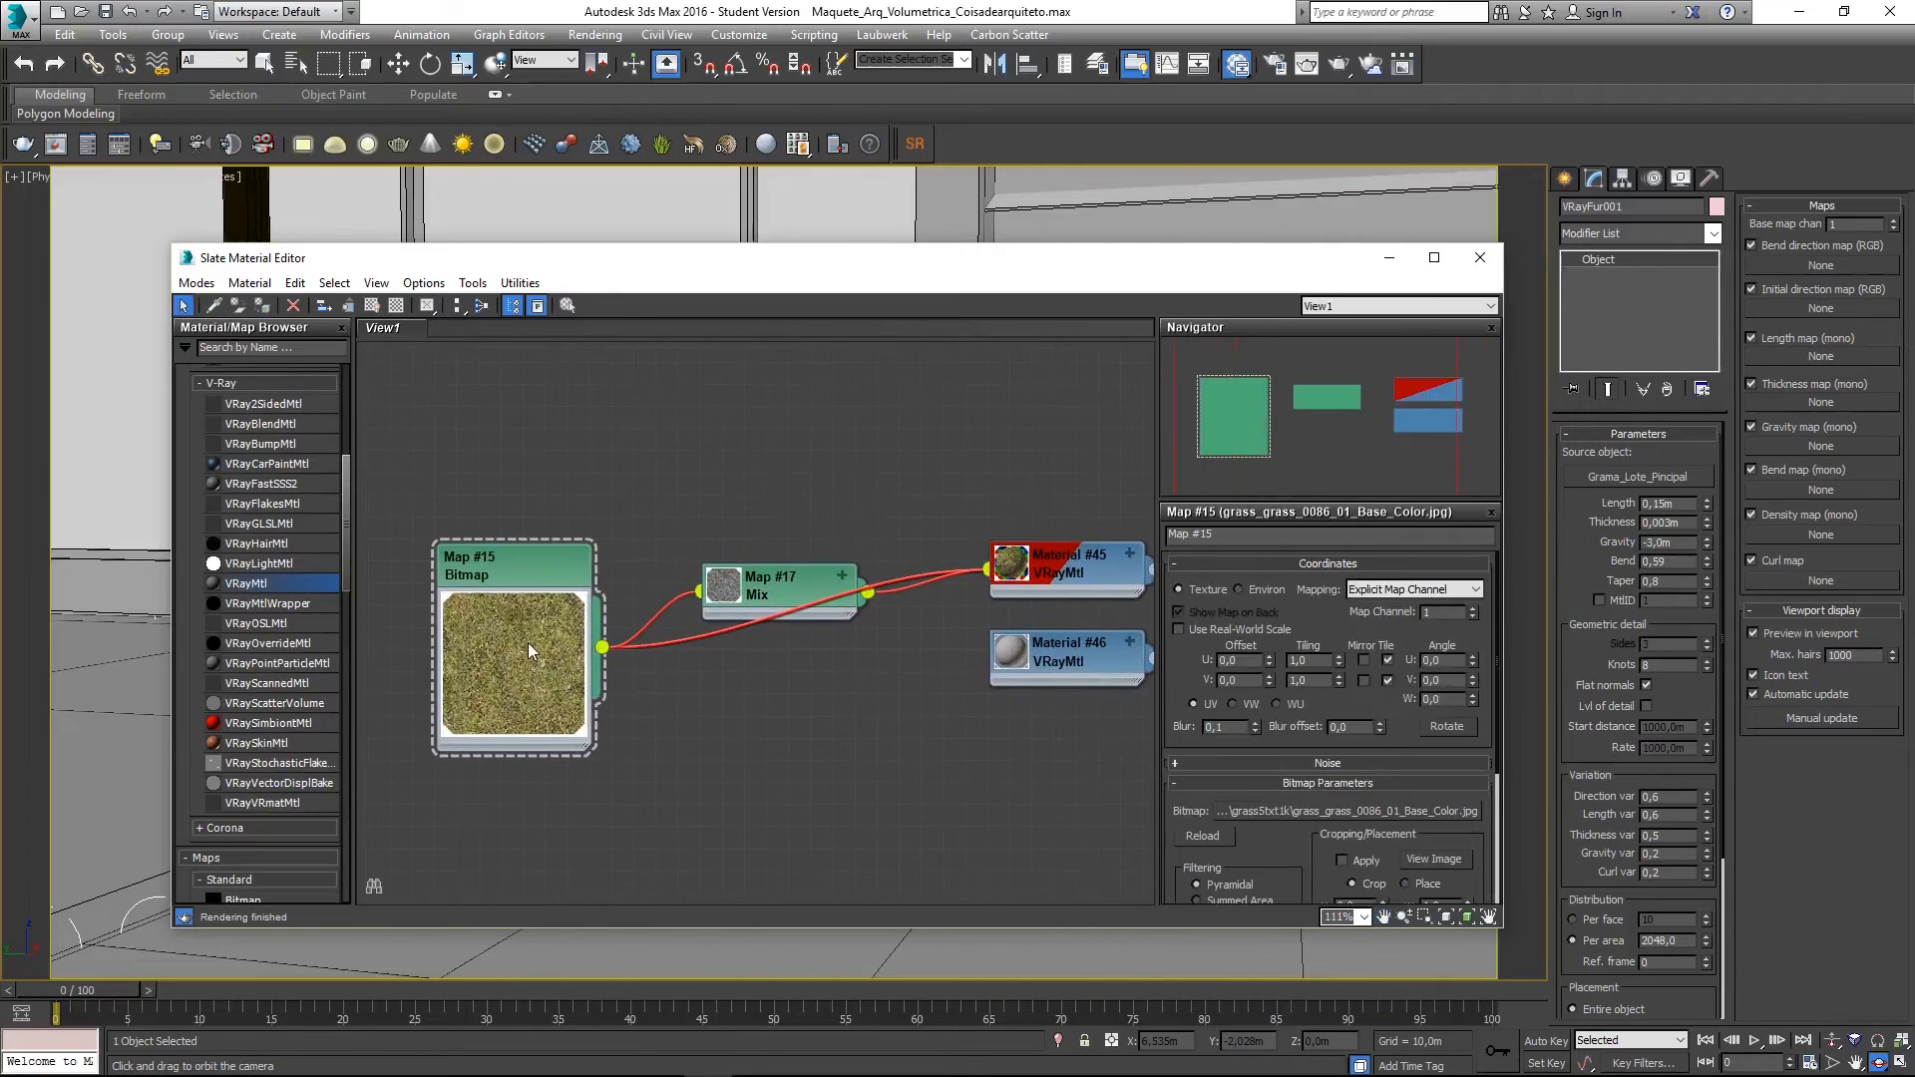
double_click(575, 650)
left_click_drag(816, 632, 1105, 663)
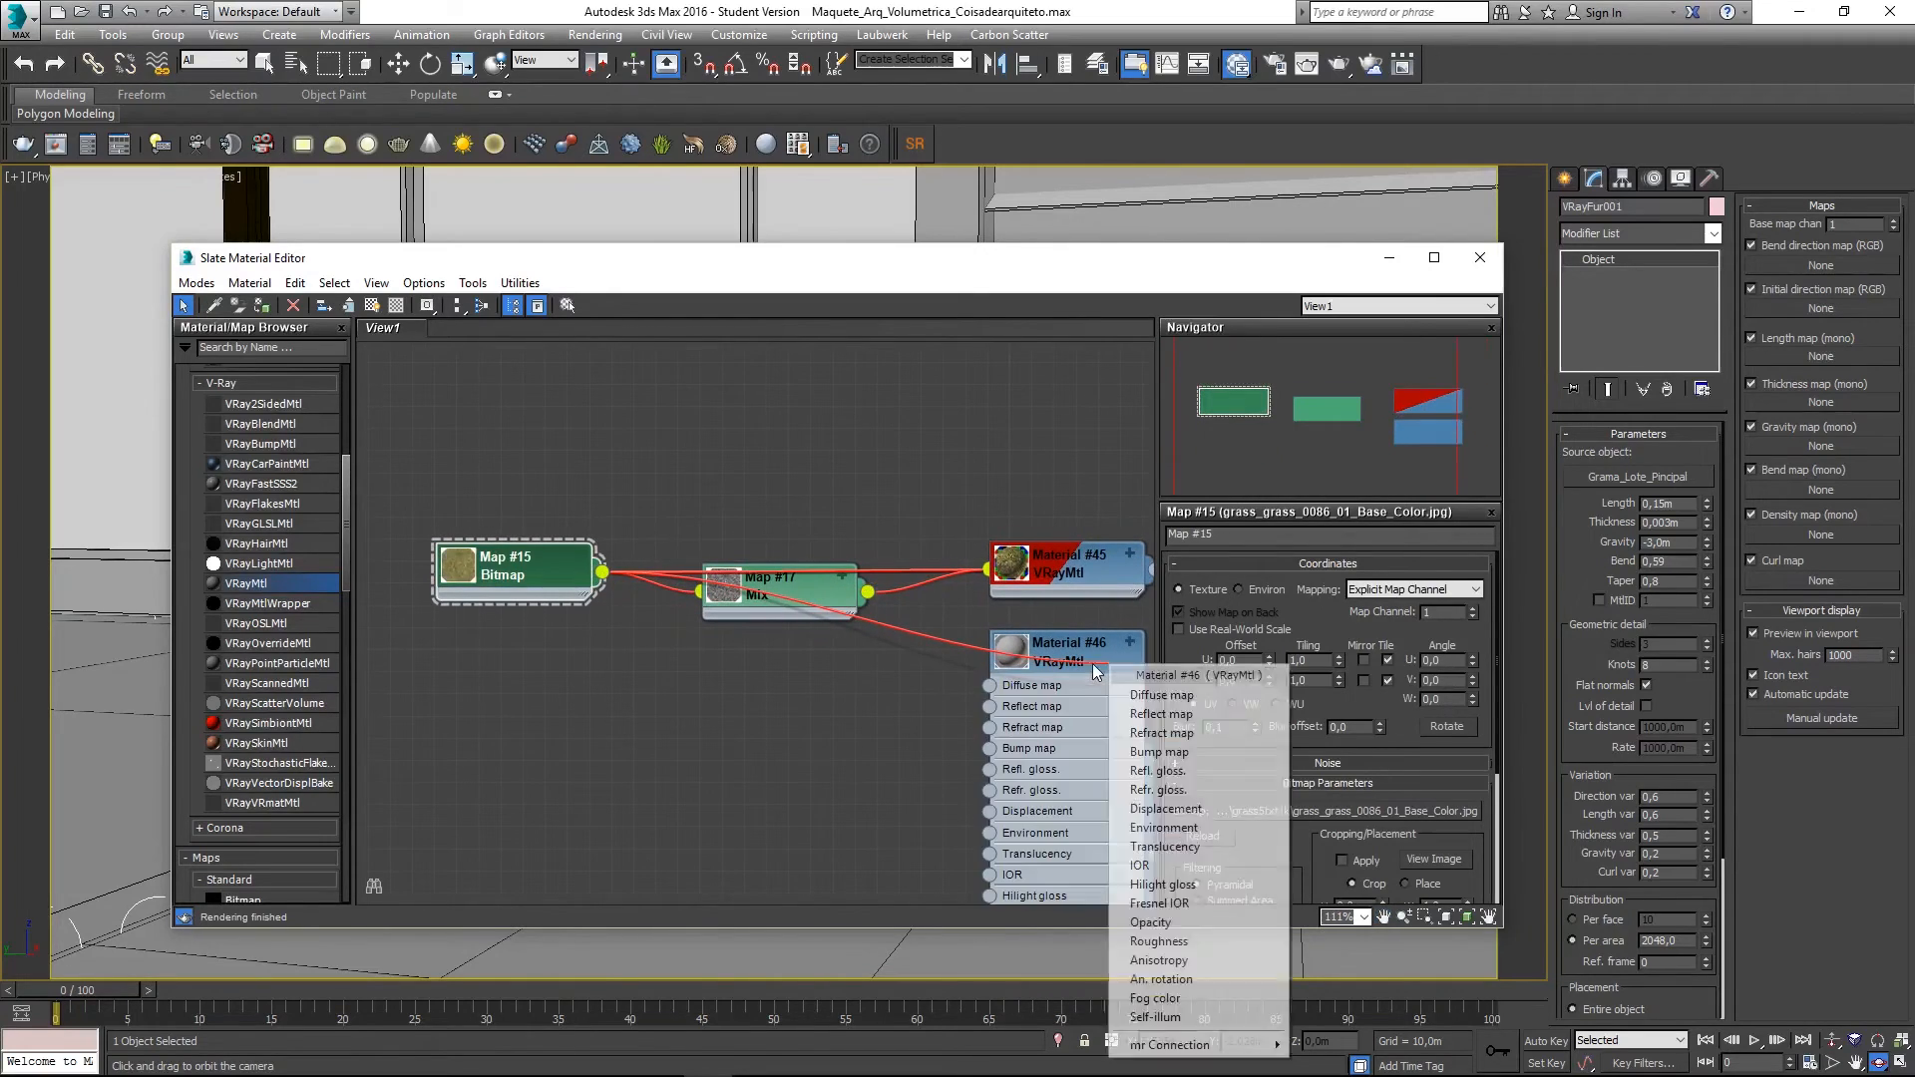
left_click(1135, 695)
middle_click_drag(917, 725, 821, 687)
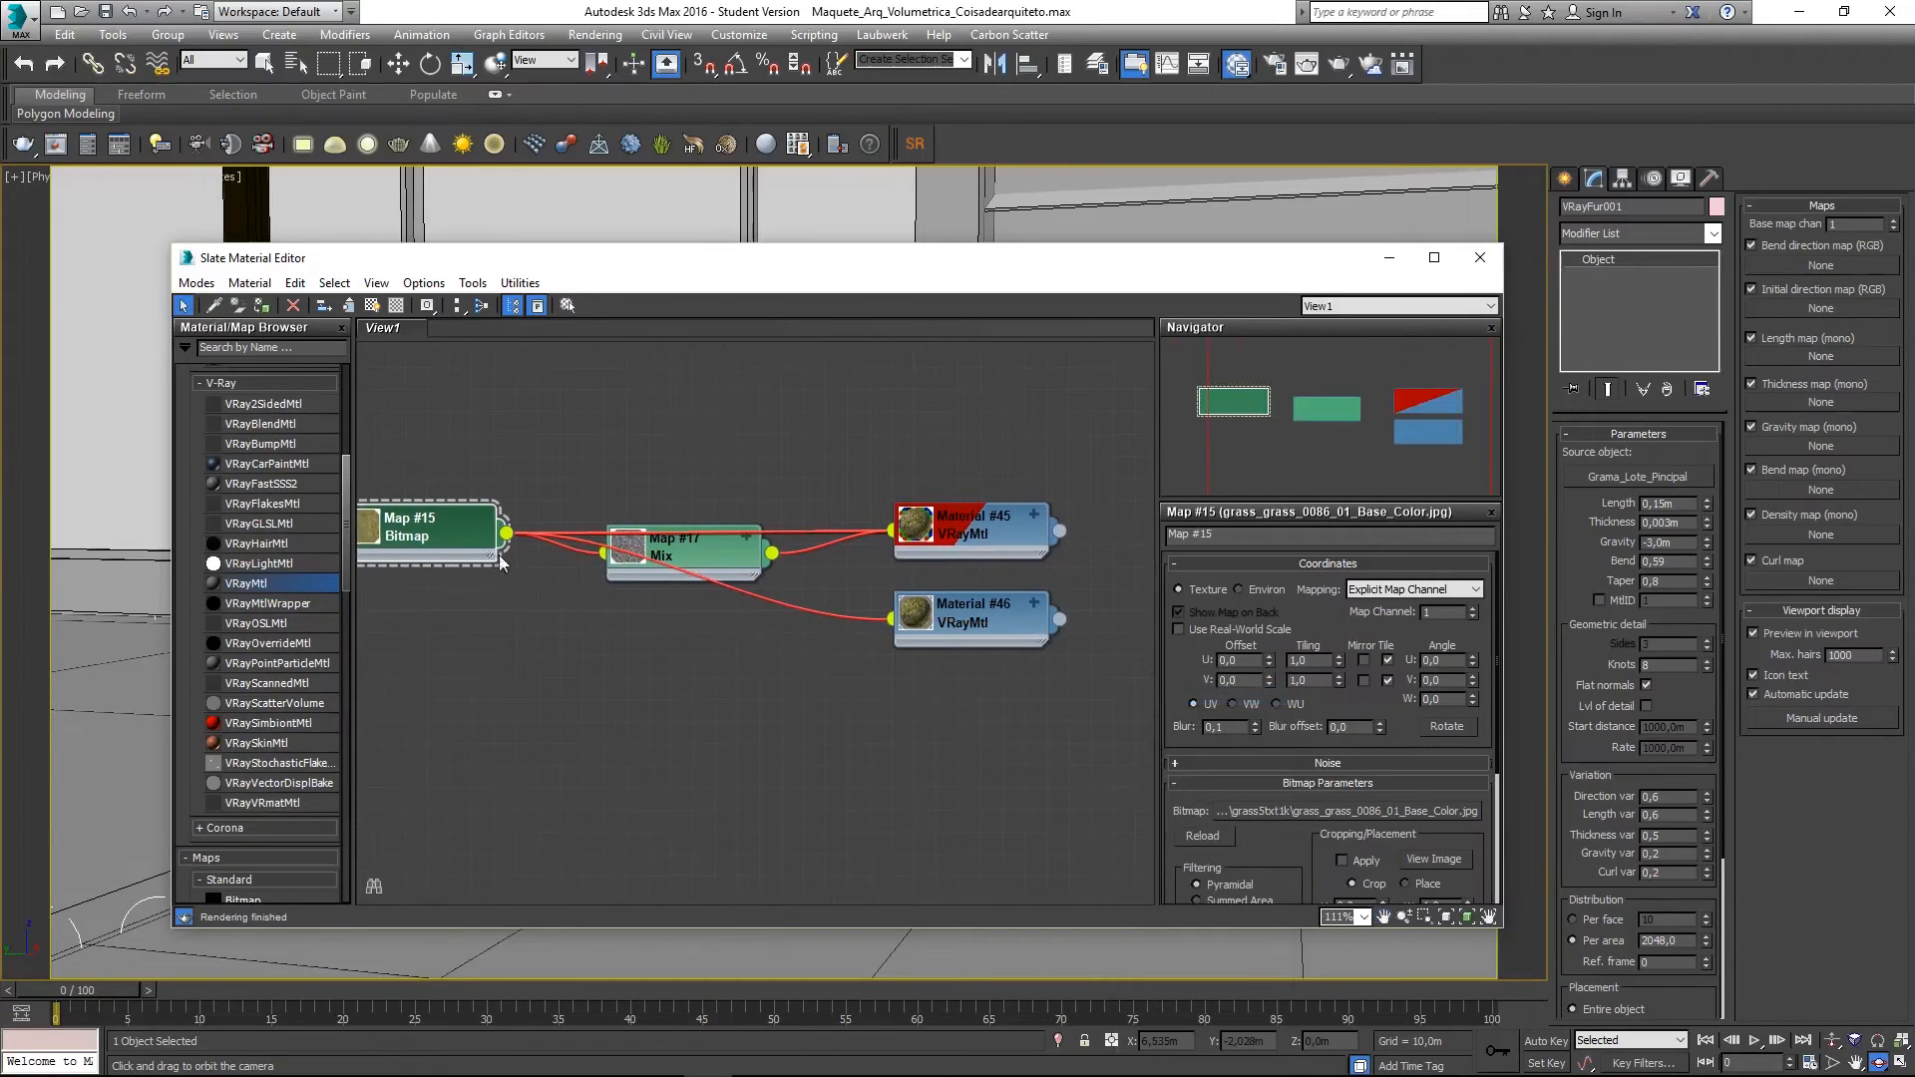
middle_click_drag(979, 595, 1029, 591)
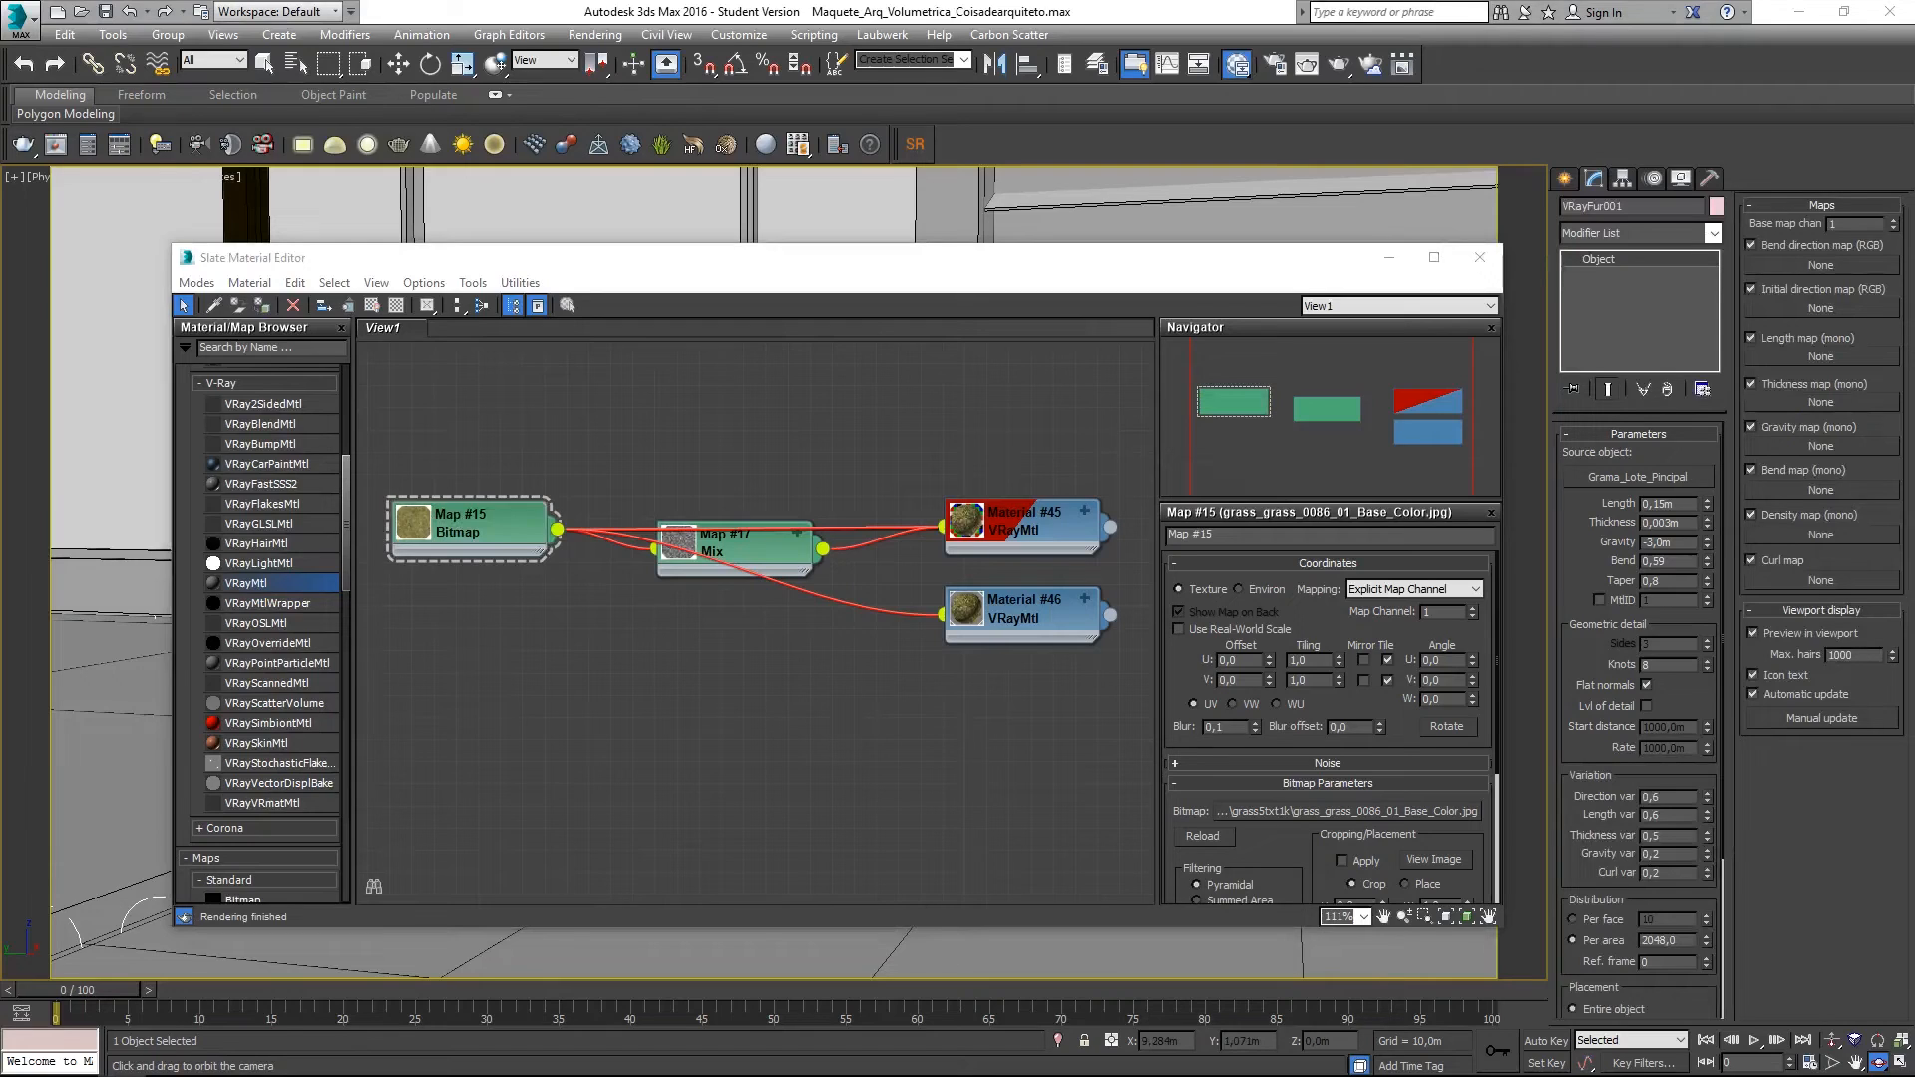
left_click_drag(146, 576, 671, 730)
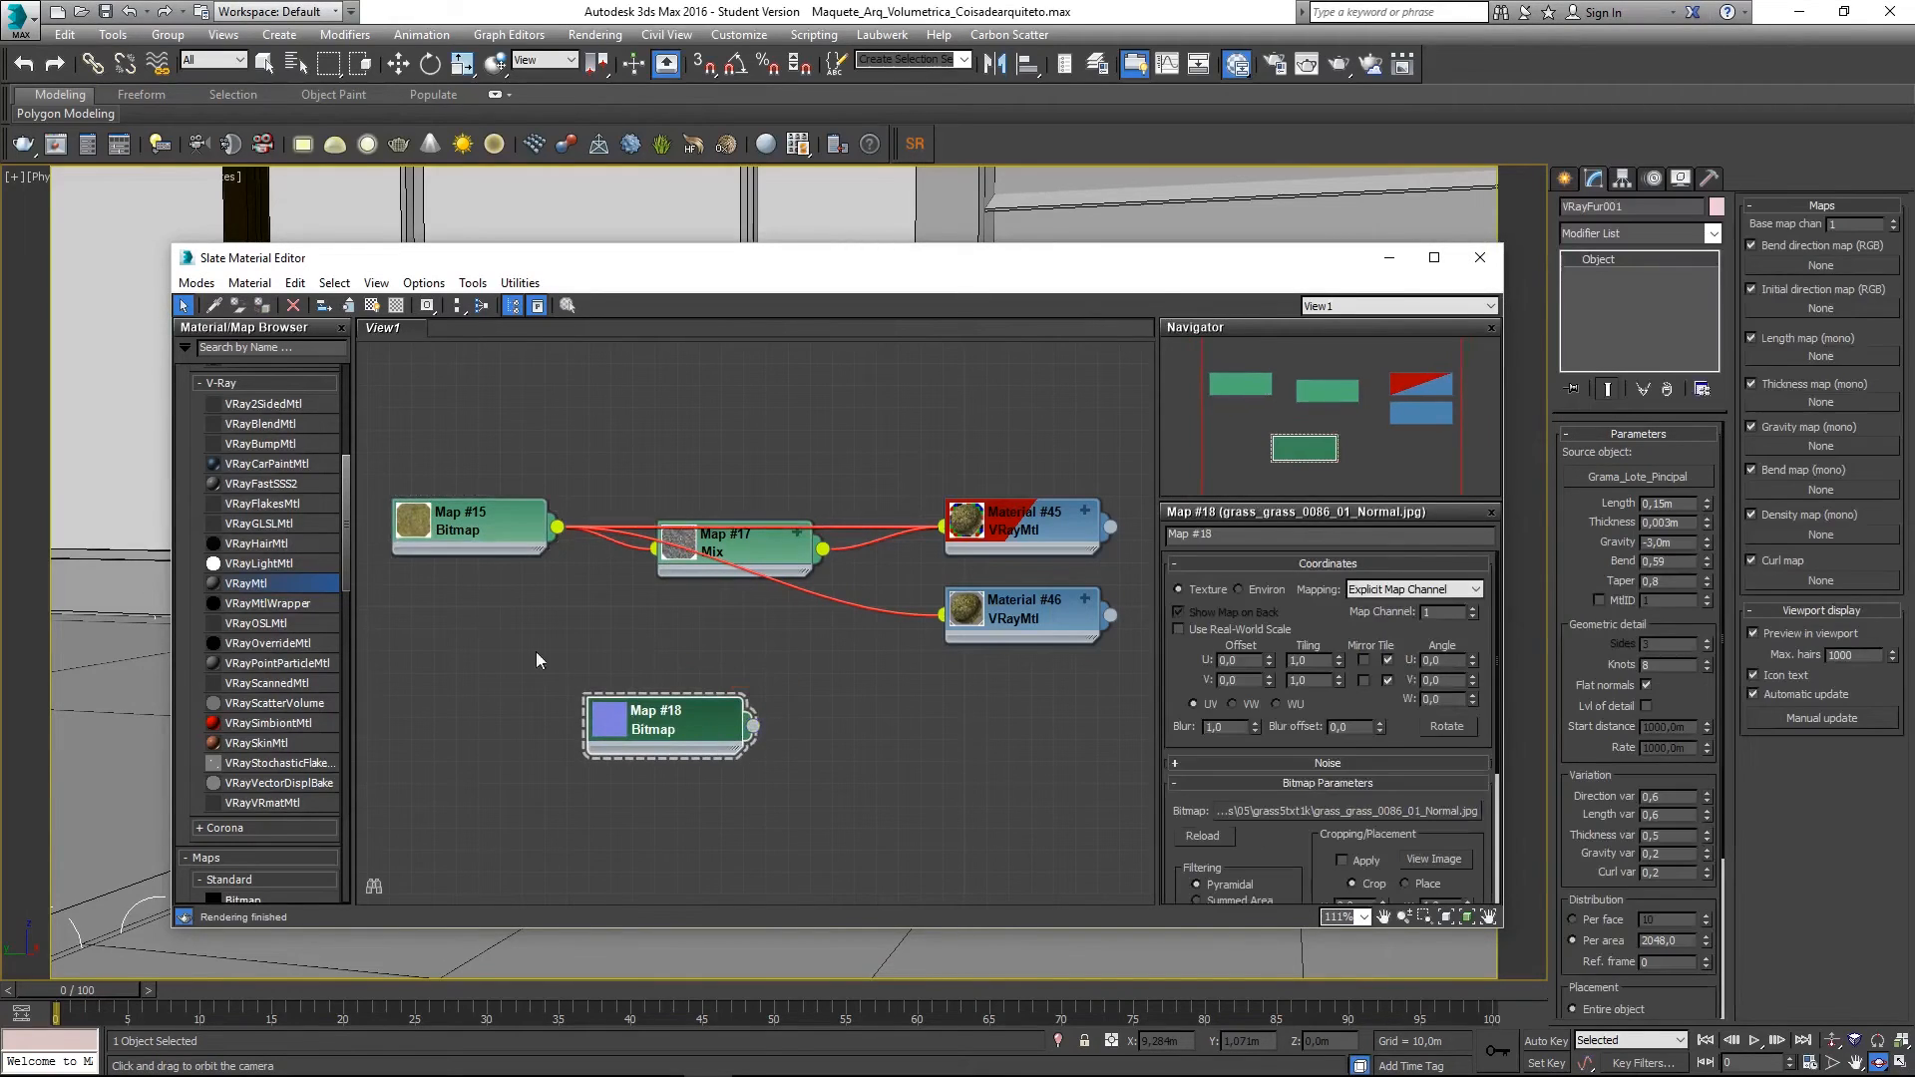
- Add the ambient occlusion image as Map #19, and wire Map #18 to Bump and Map #19 into Material #46
left_click_drag(2, 609, 675, 800)
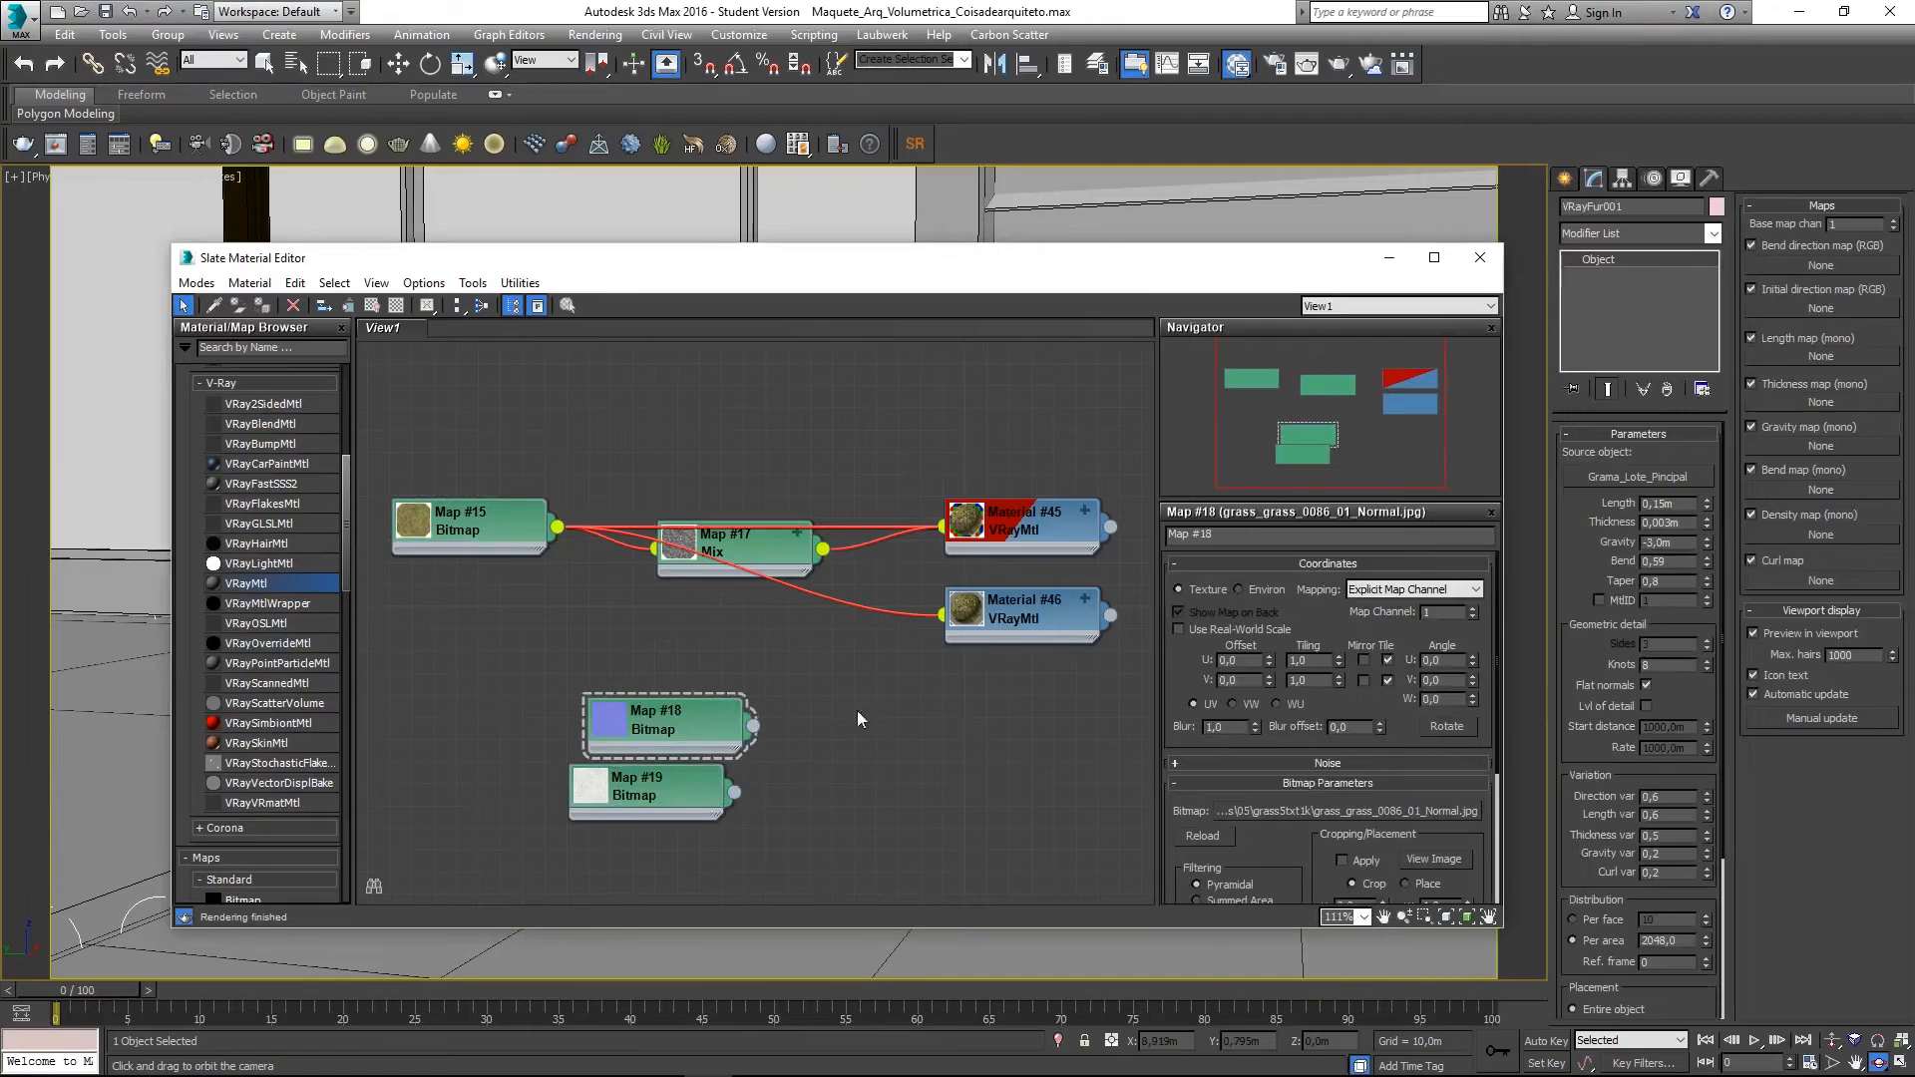
middle_click_drag(968, 758, 916, 735)
scroll(965, 750, "down", 1)
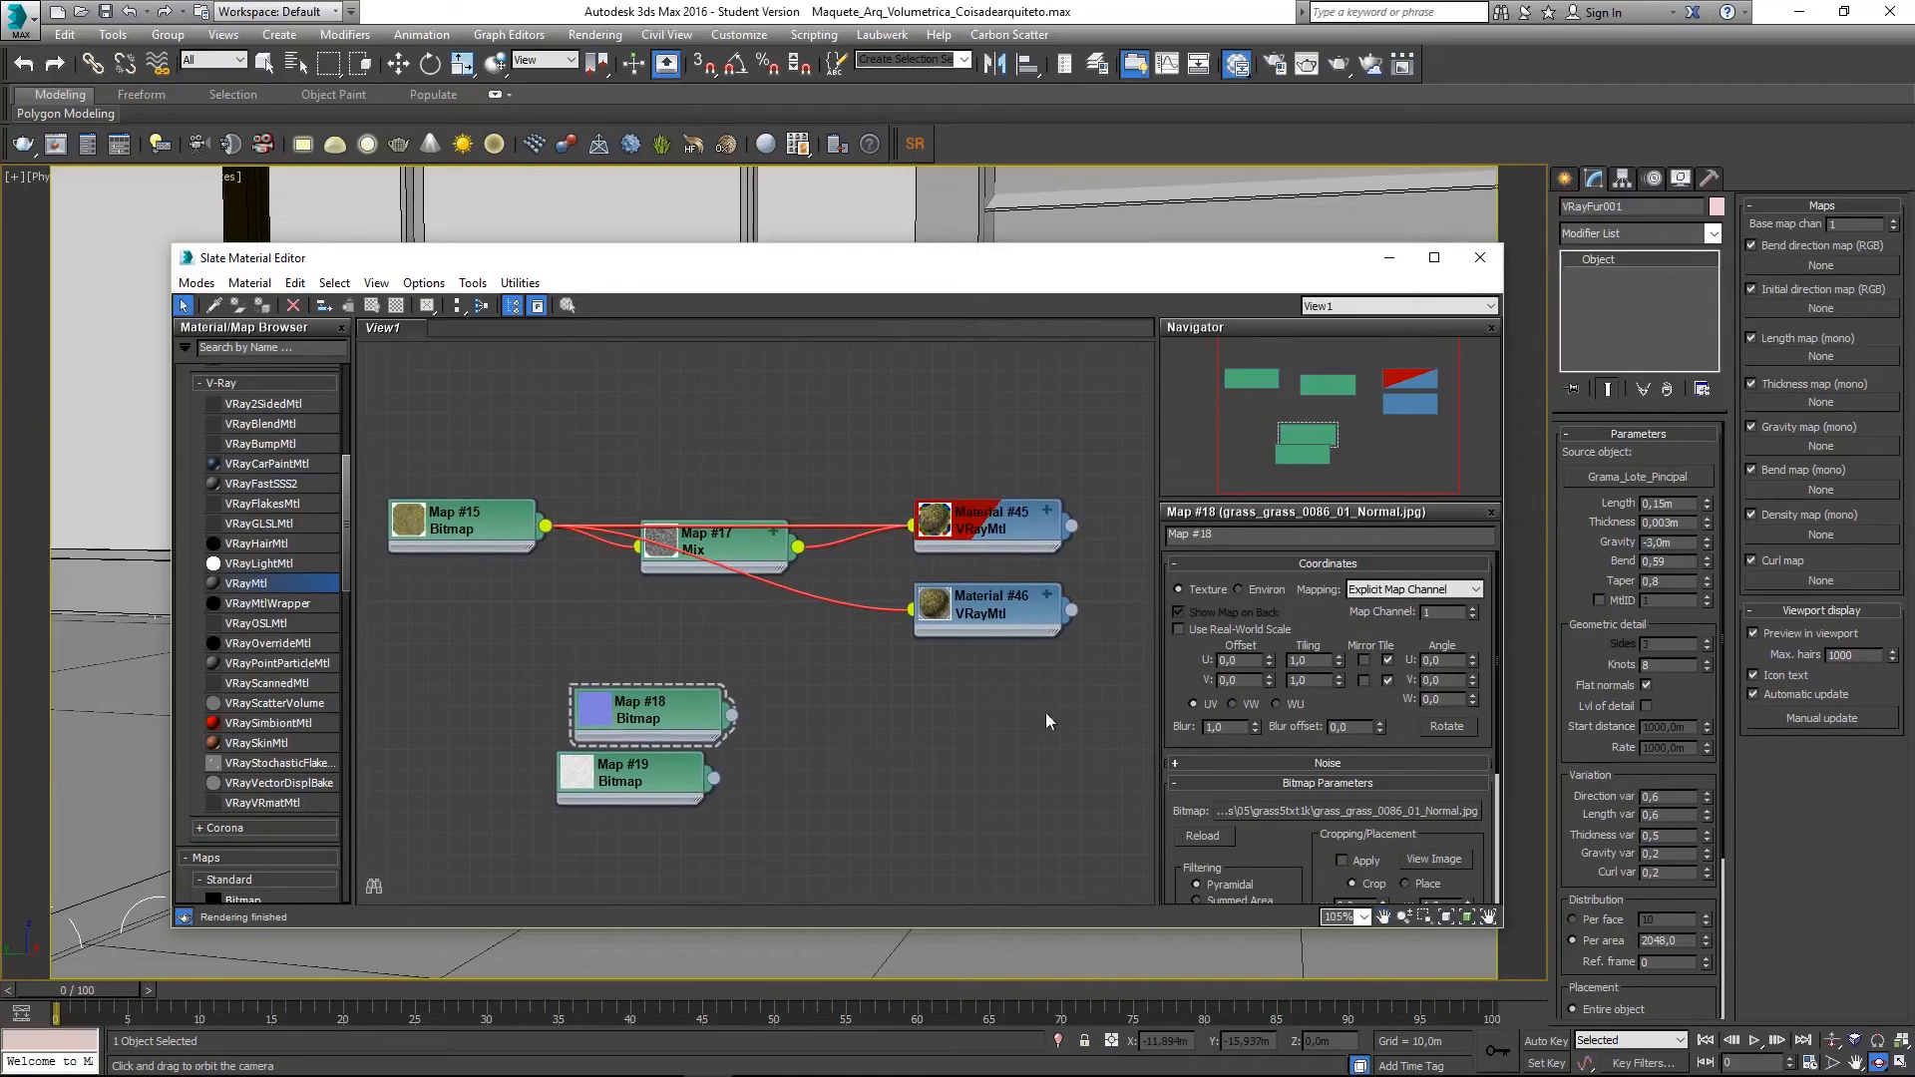
left_click_drag(731, 716, 1001, 619)
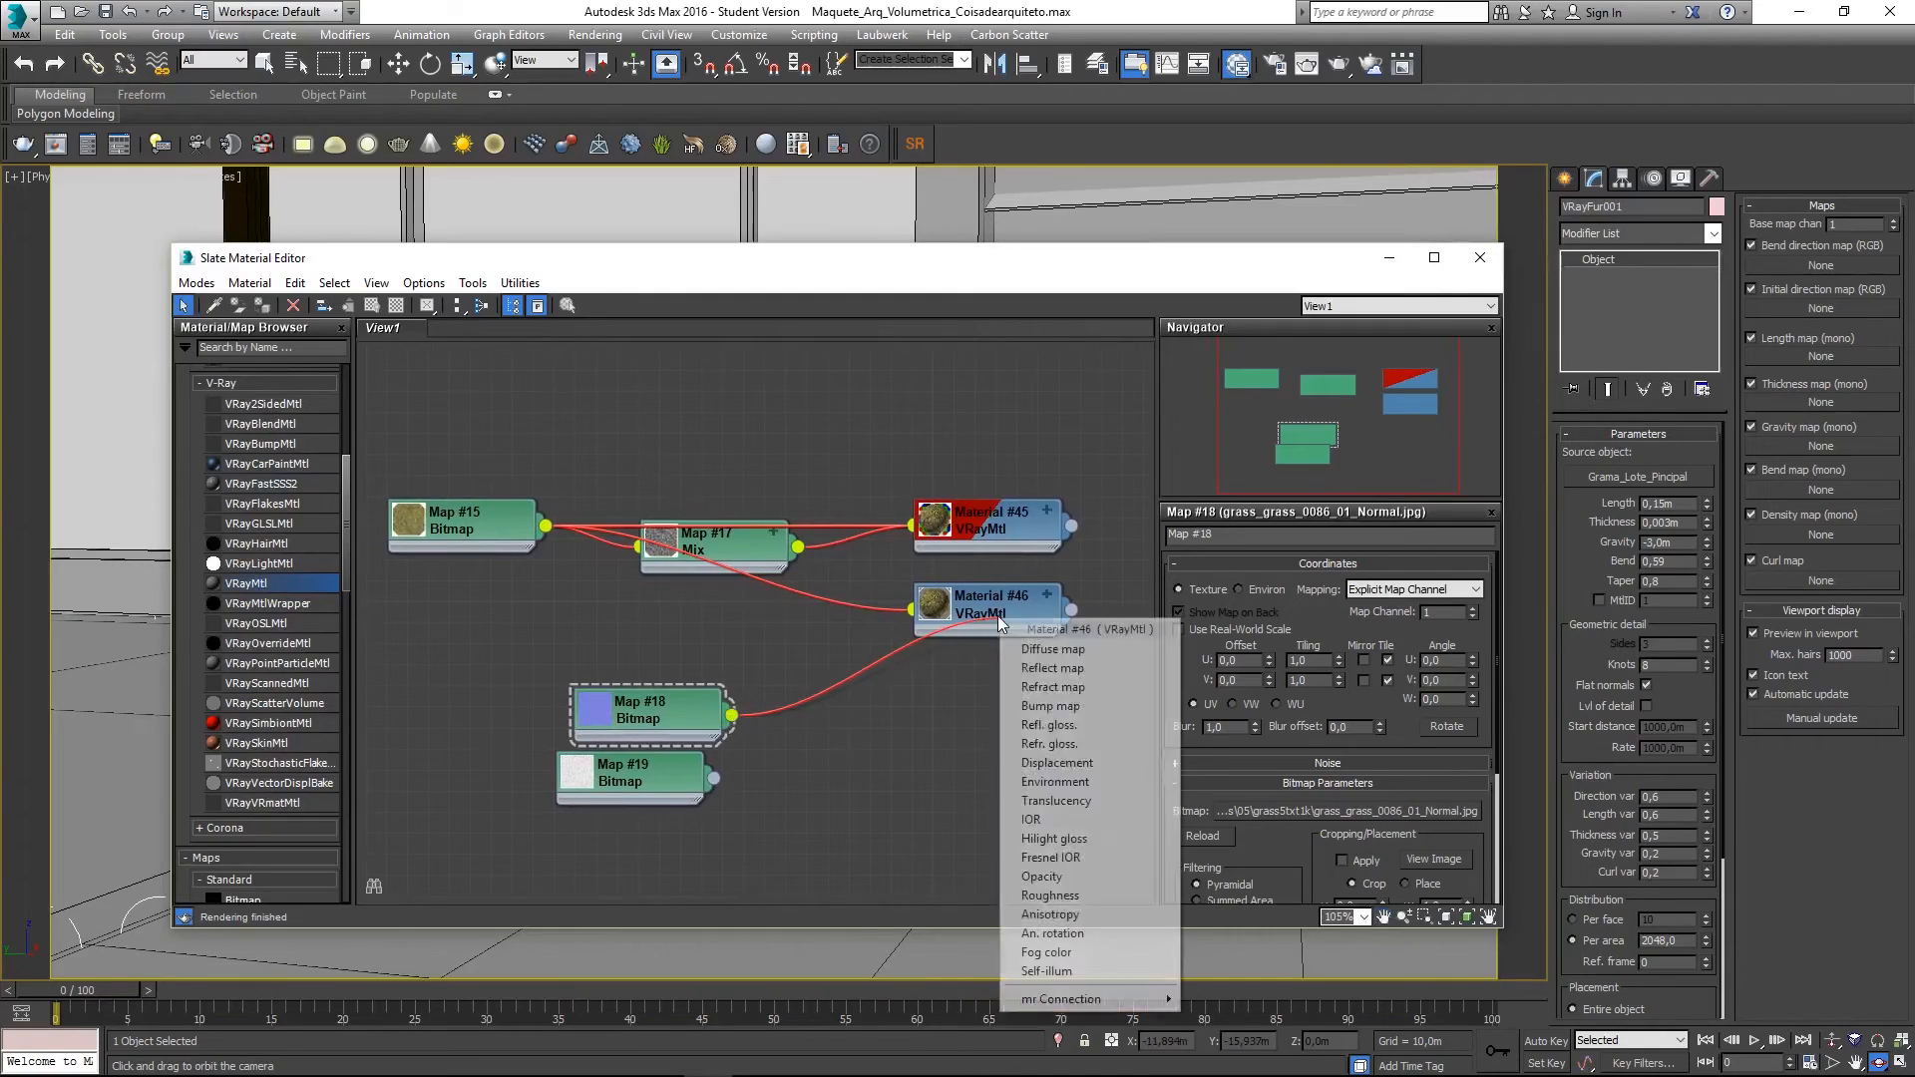
left_click(1044, 714)
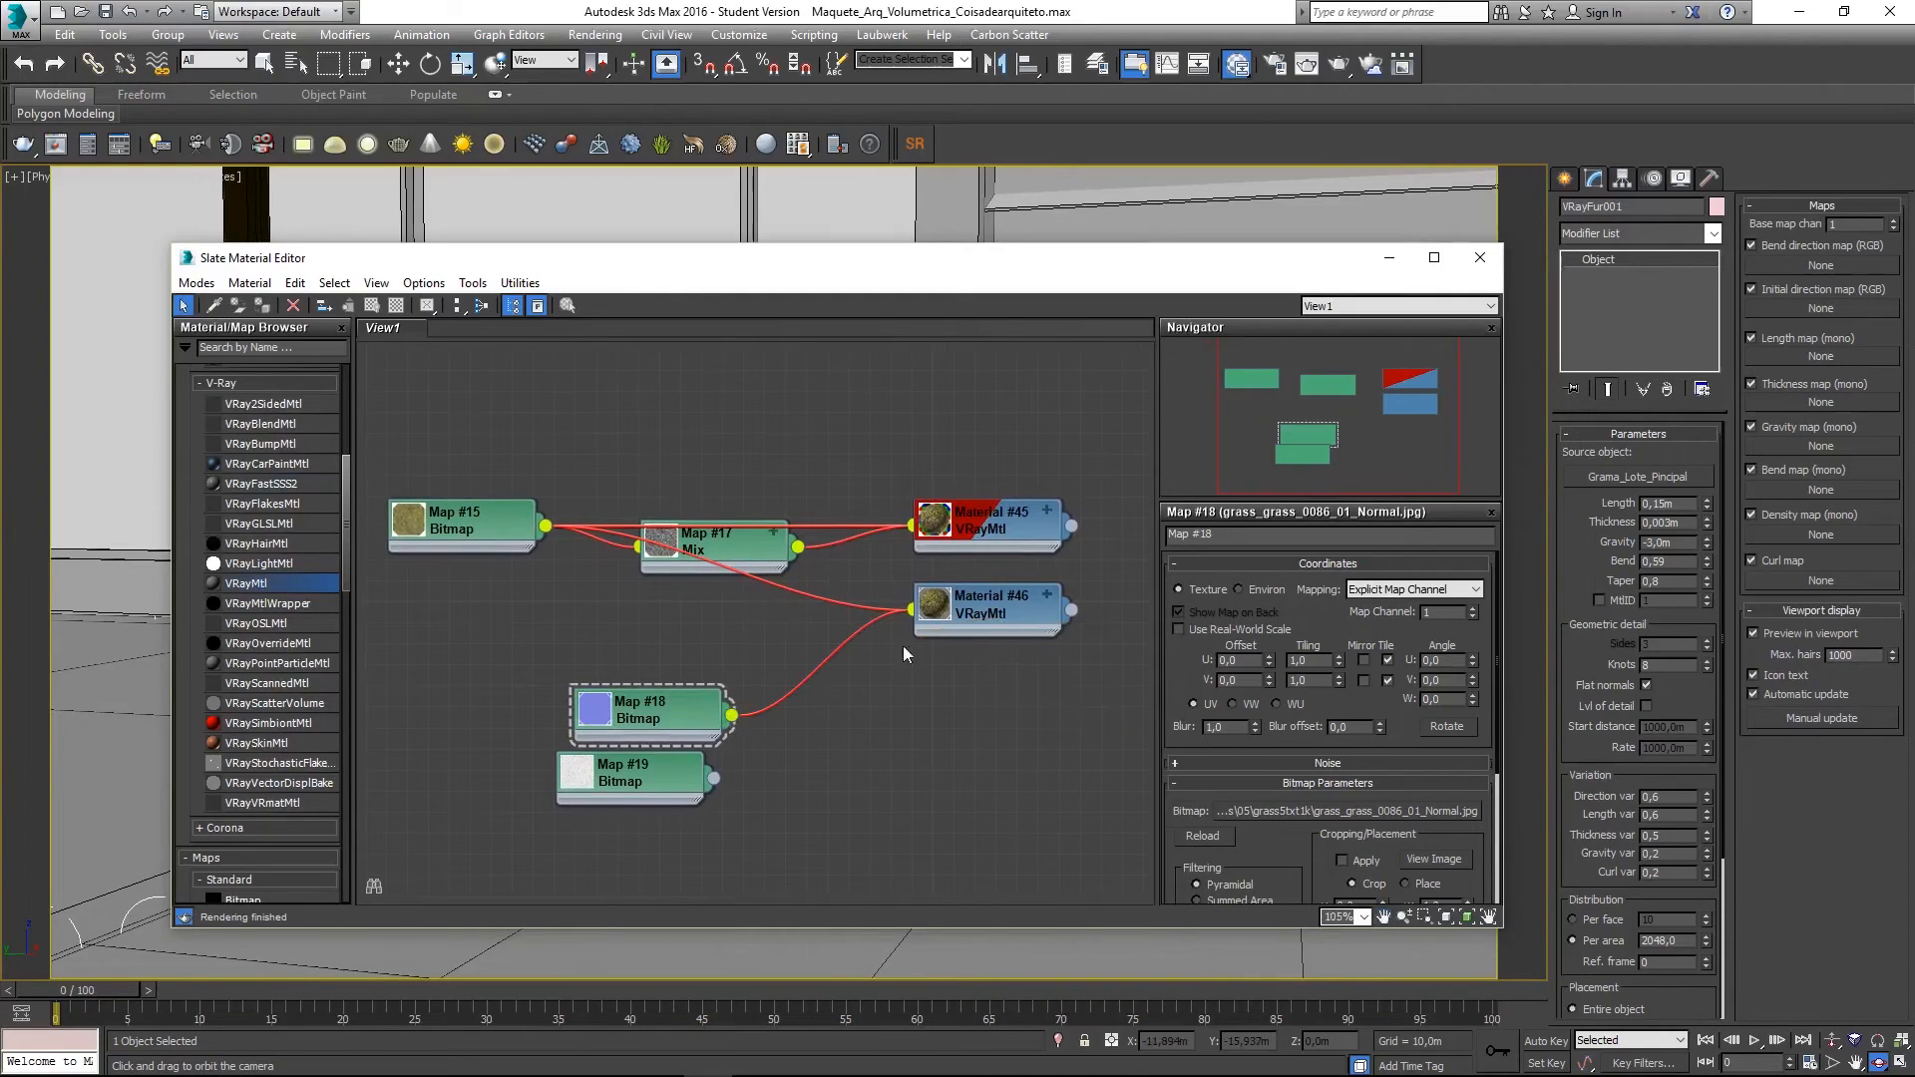
left_click_drag(714, 779, 966, 610)
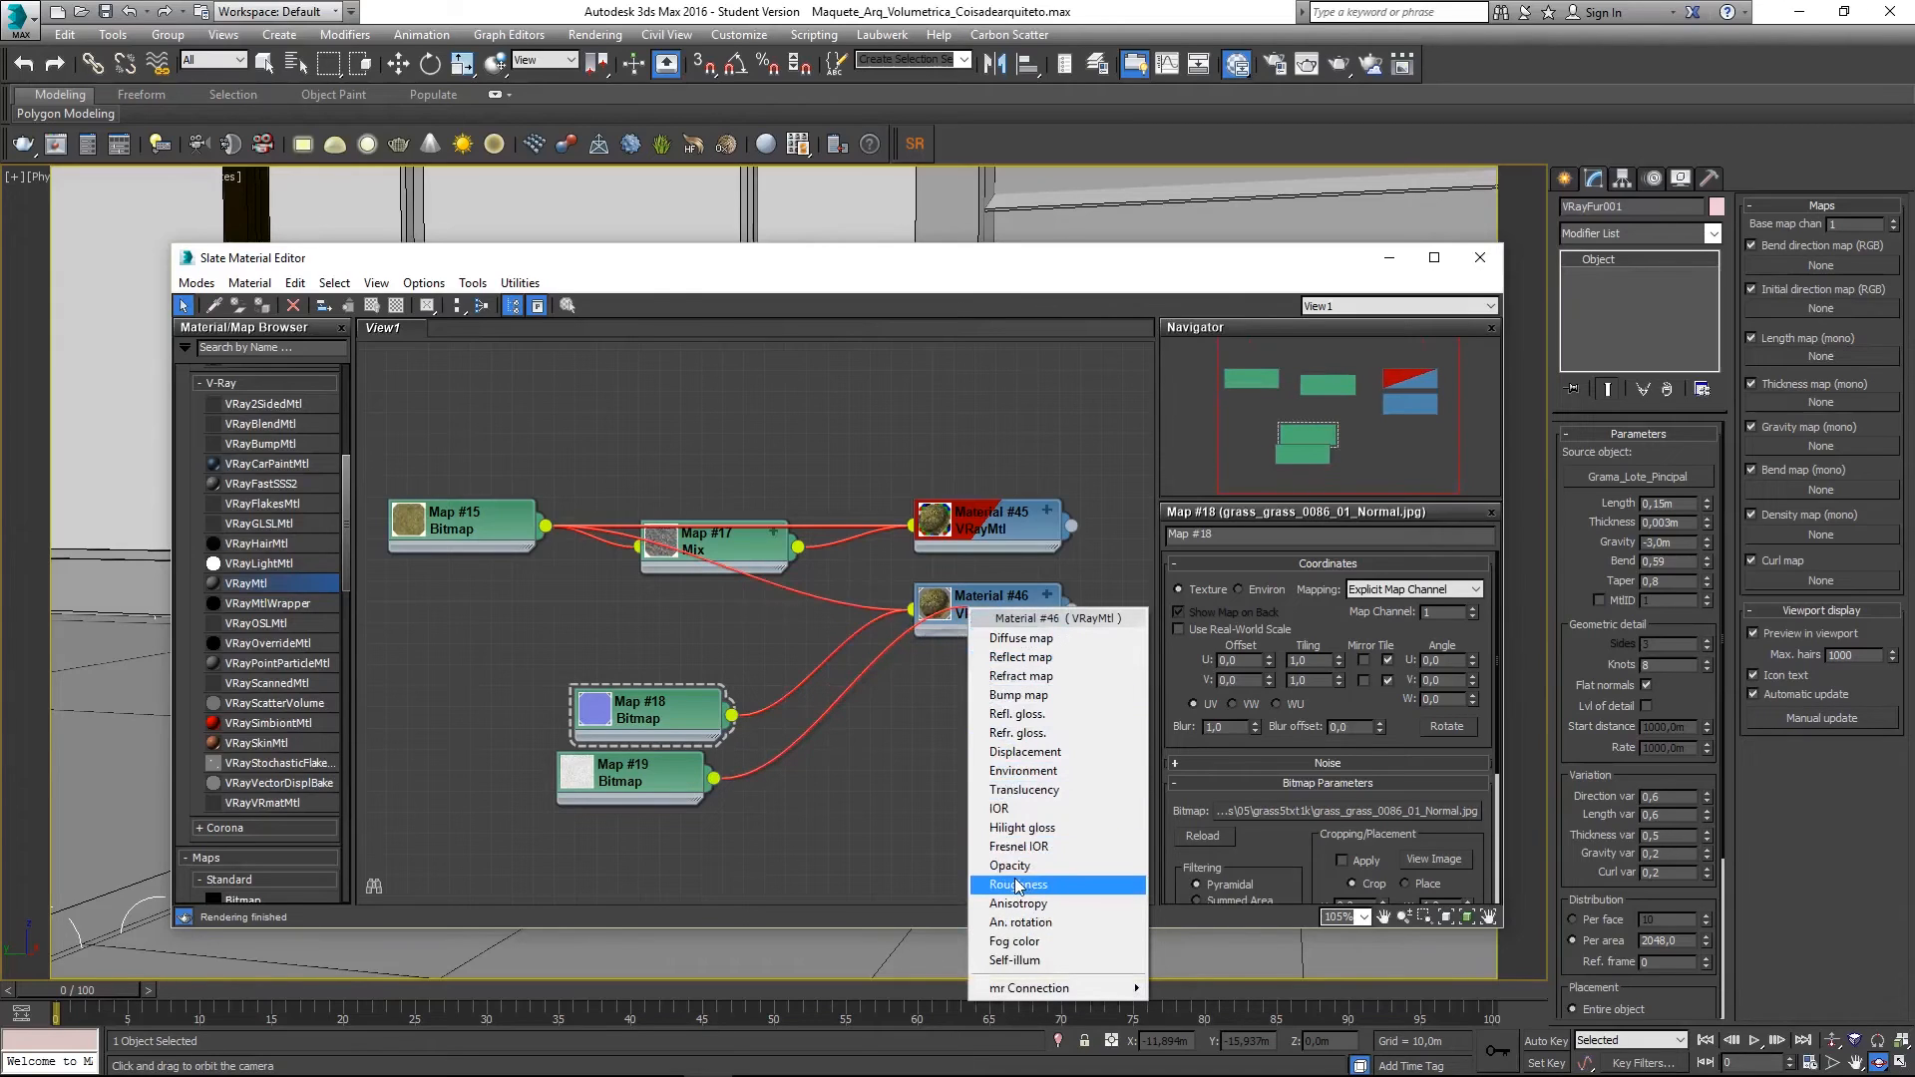
left_click(1023, 771)
- Set Blur to 0,1 on both Map #18 and Map #19
double_click(935, 611)
middle_click_drag(673, 771, 559, 766)
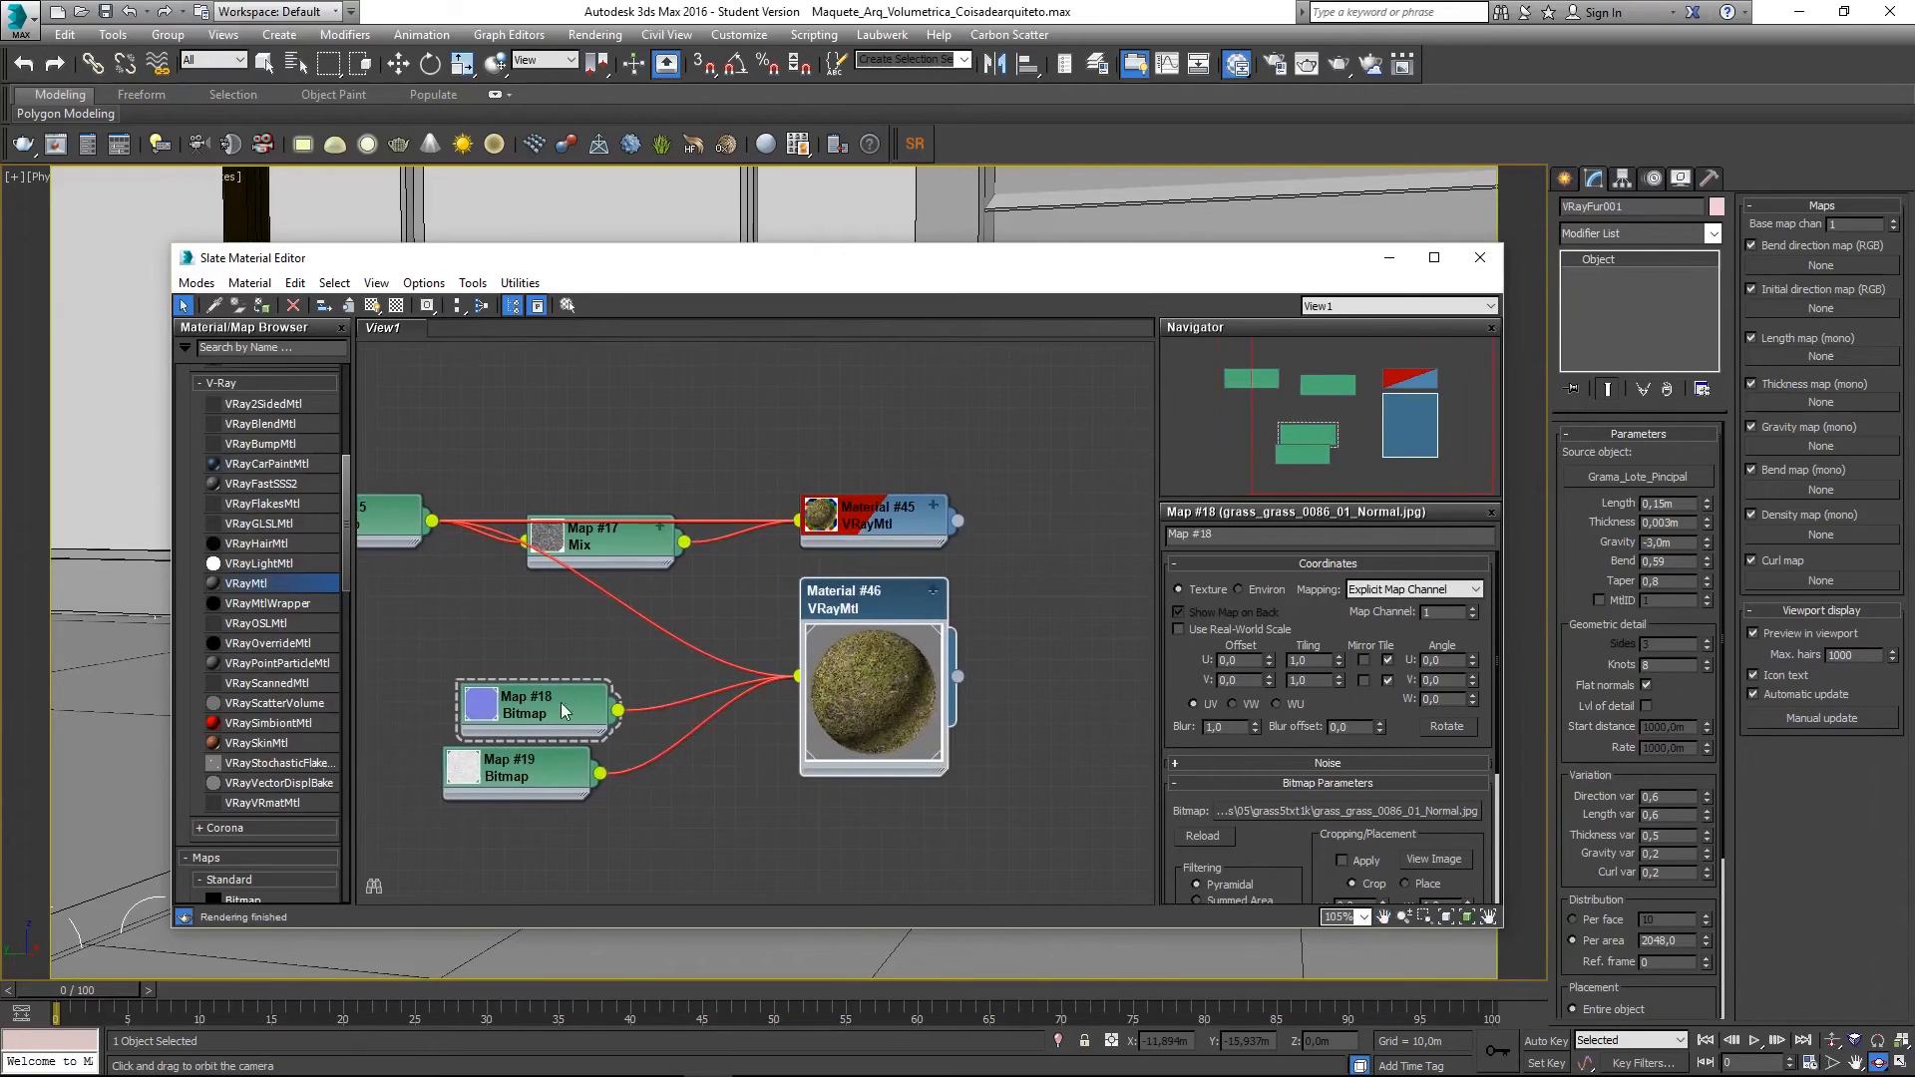
left_click(570, 712)
double_click(1224, 727)
type("0,1")
key("Return")
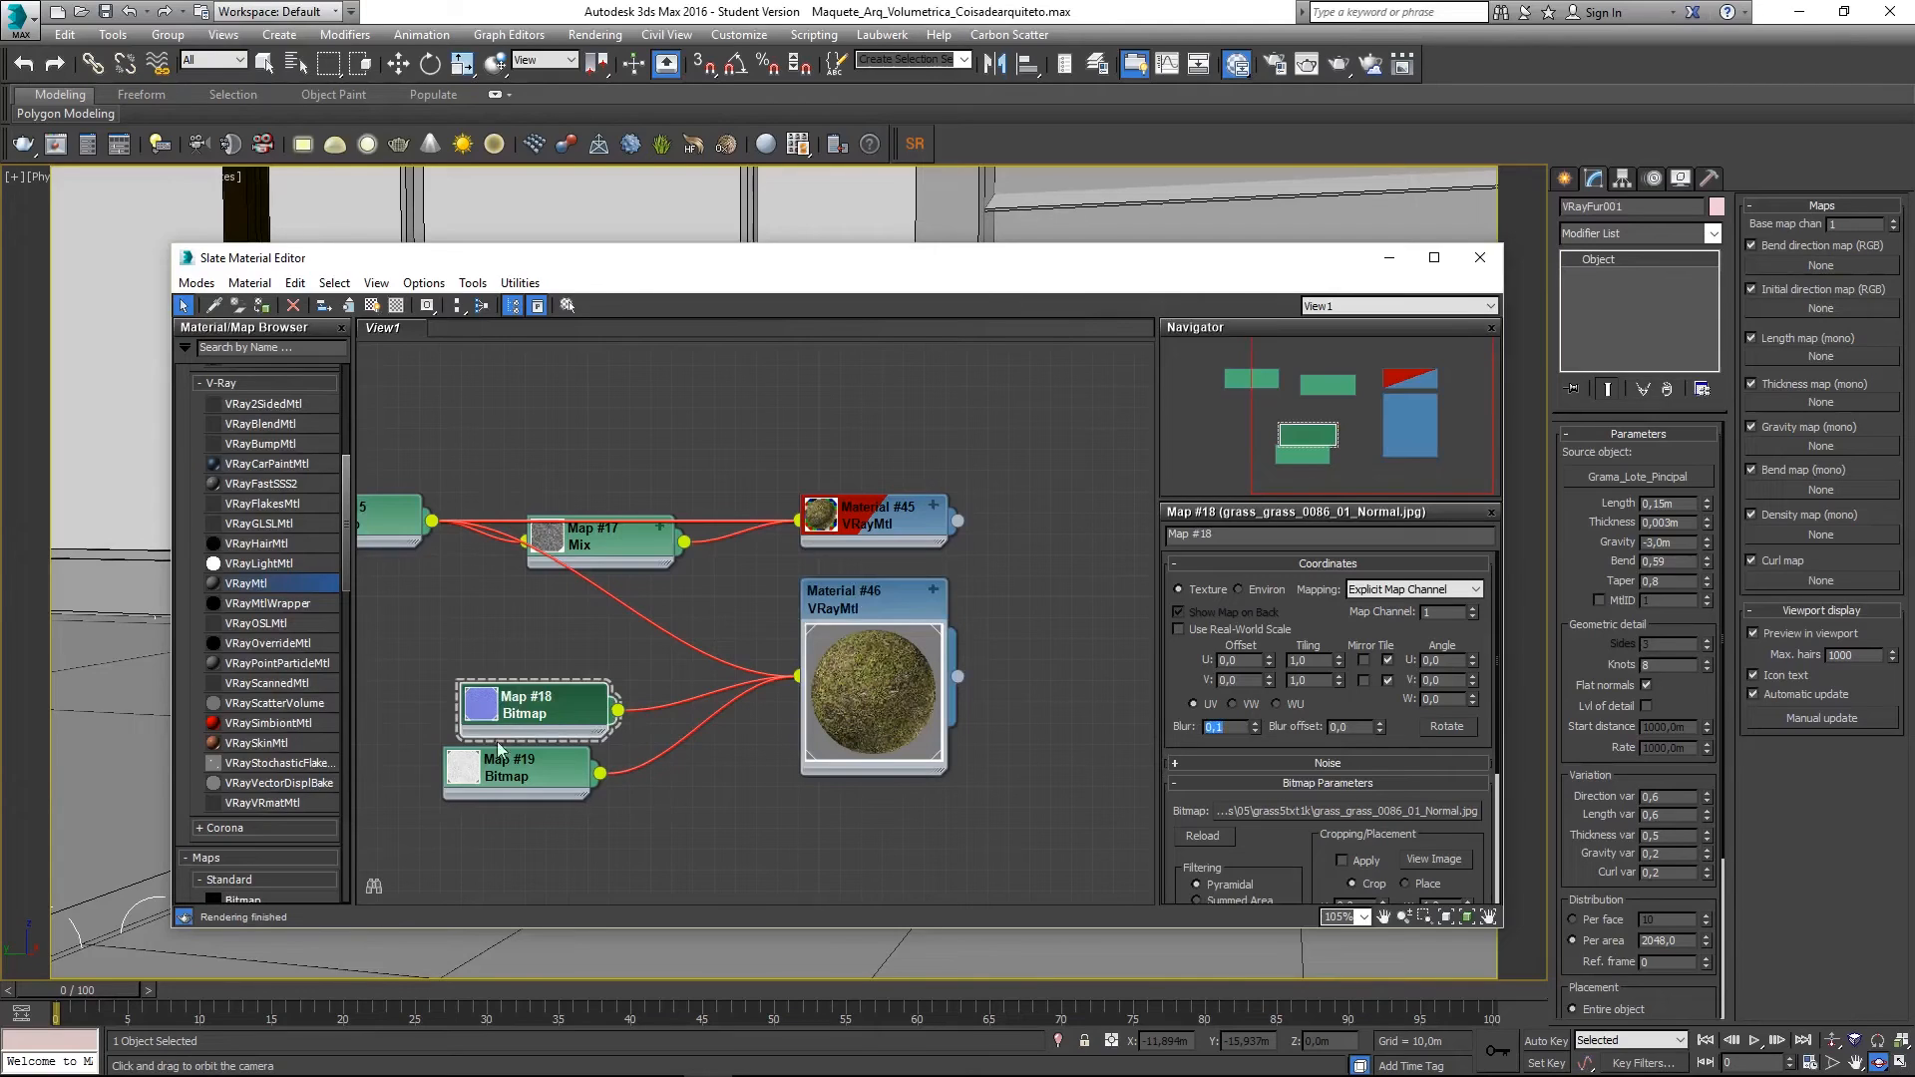
left_click(567, 770)
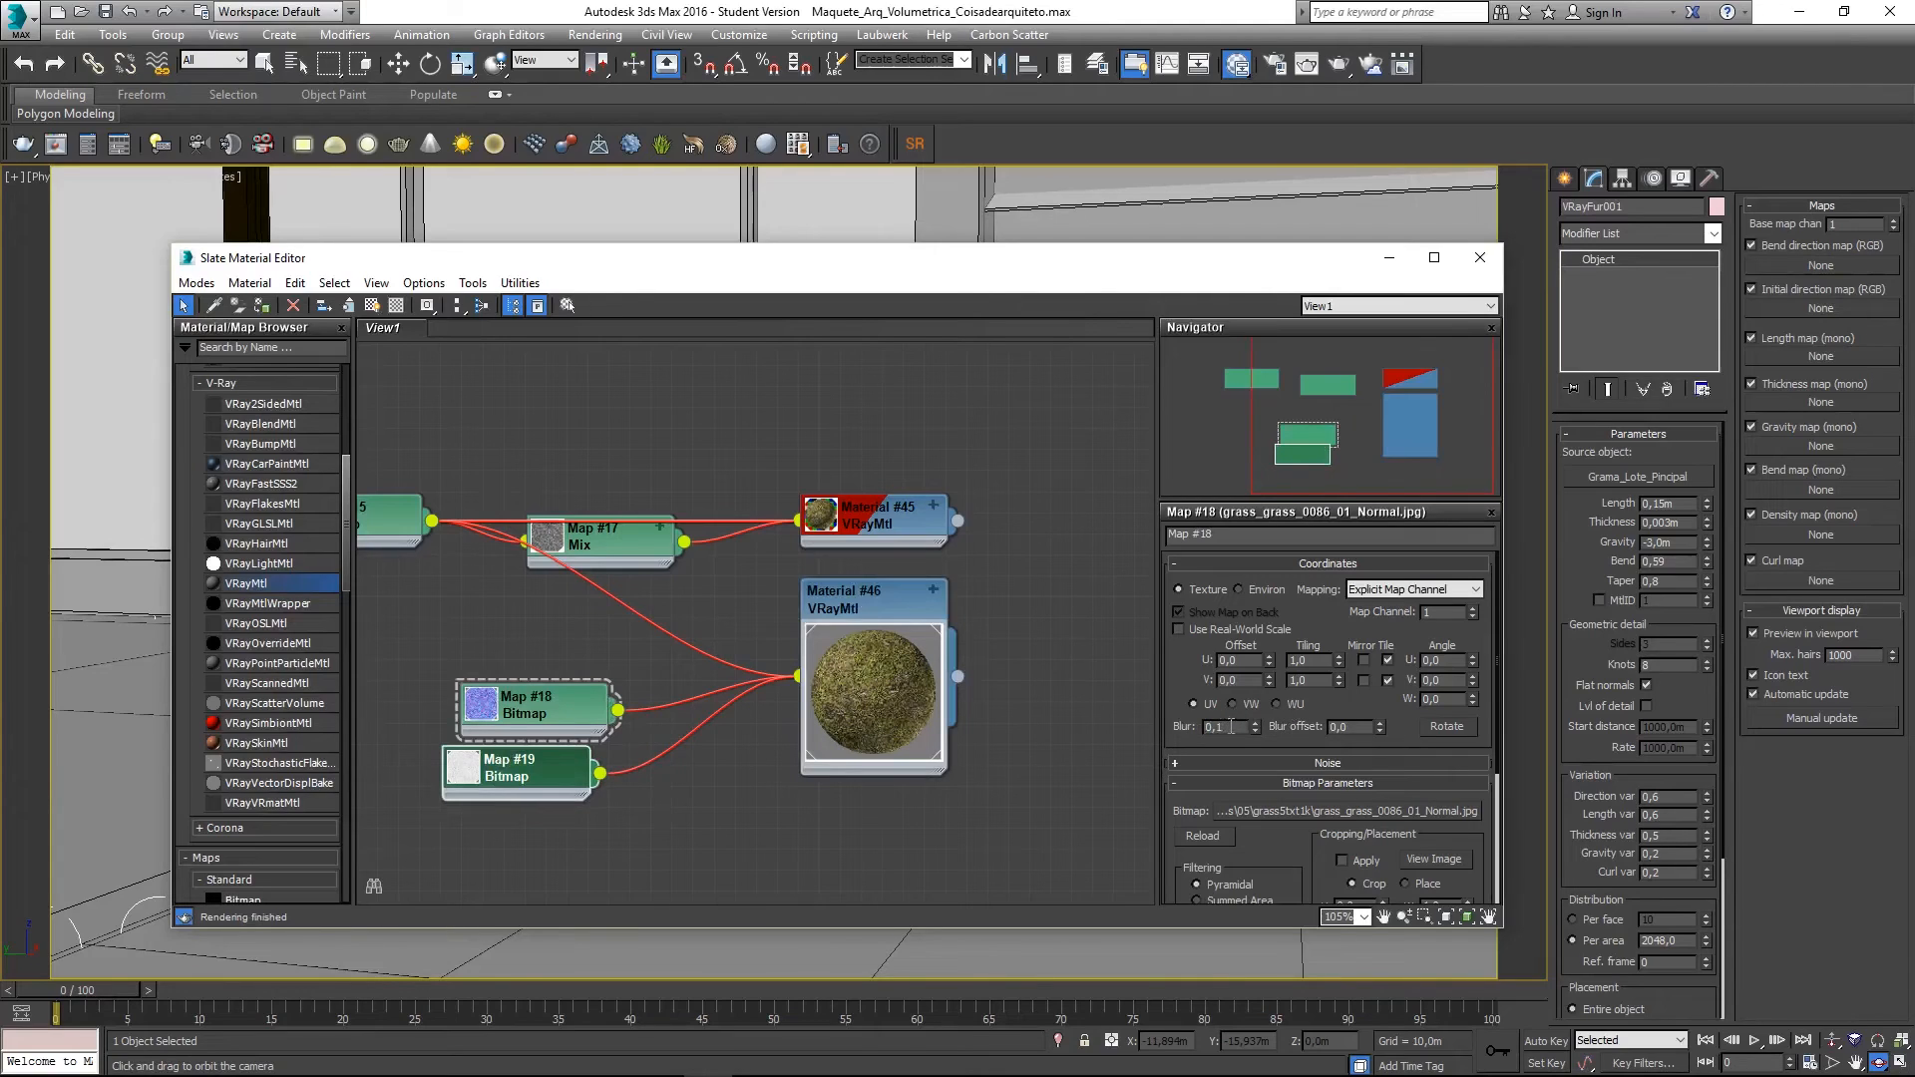
left_click(577, 790)
double_click(1224, 728)
type("0,1")
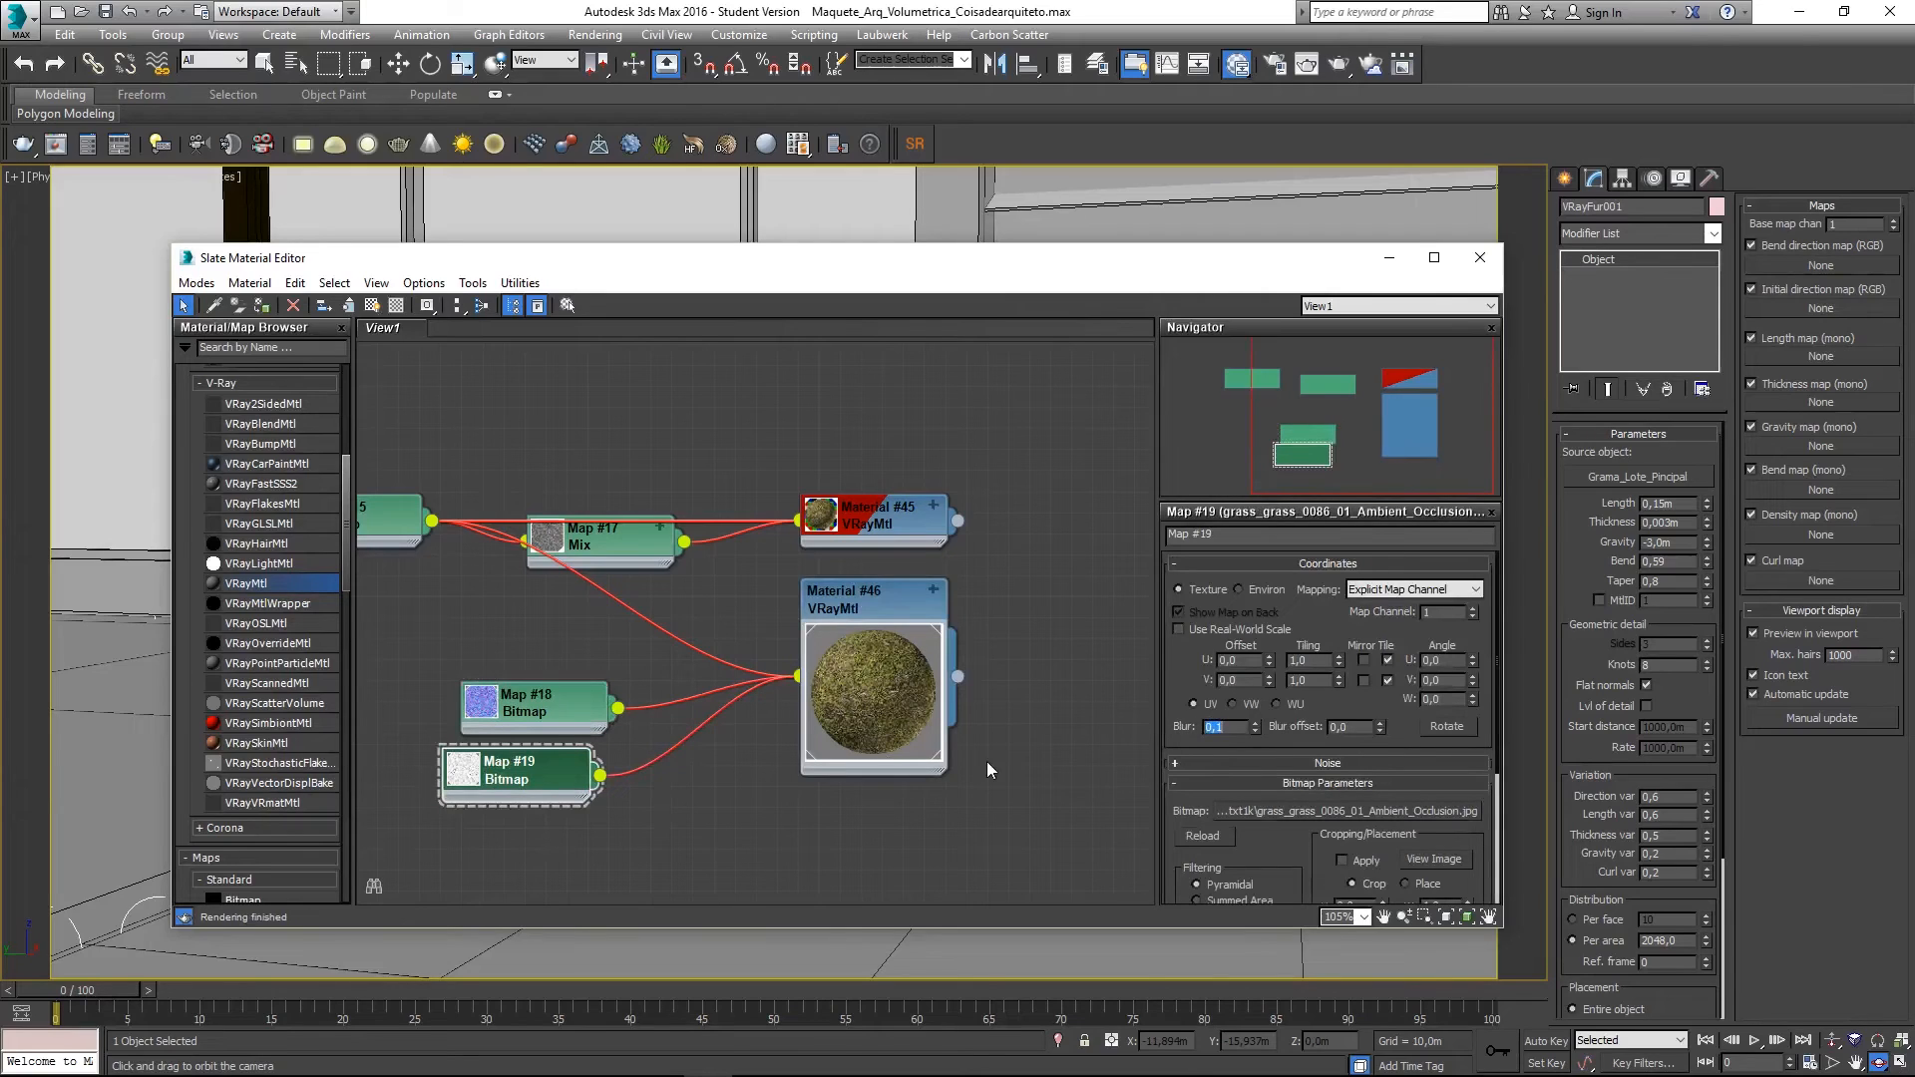
key("Return")
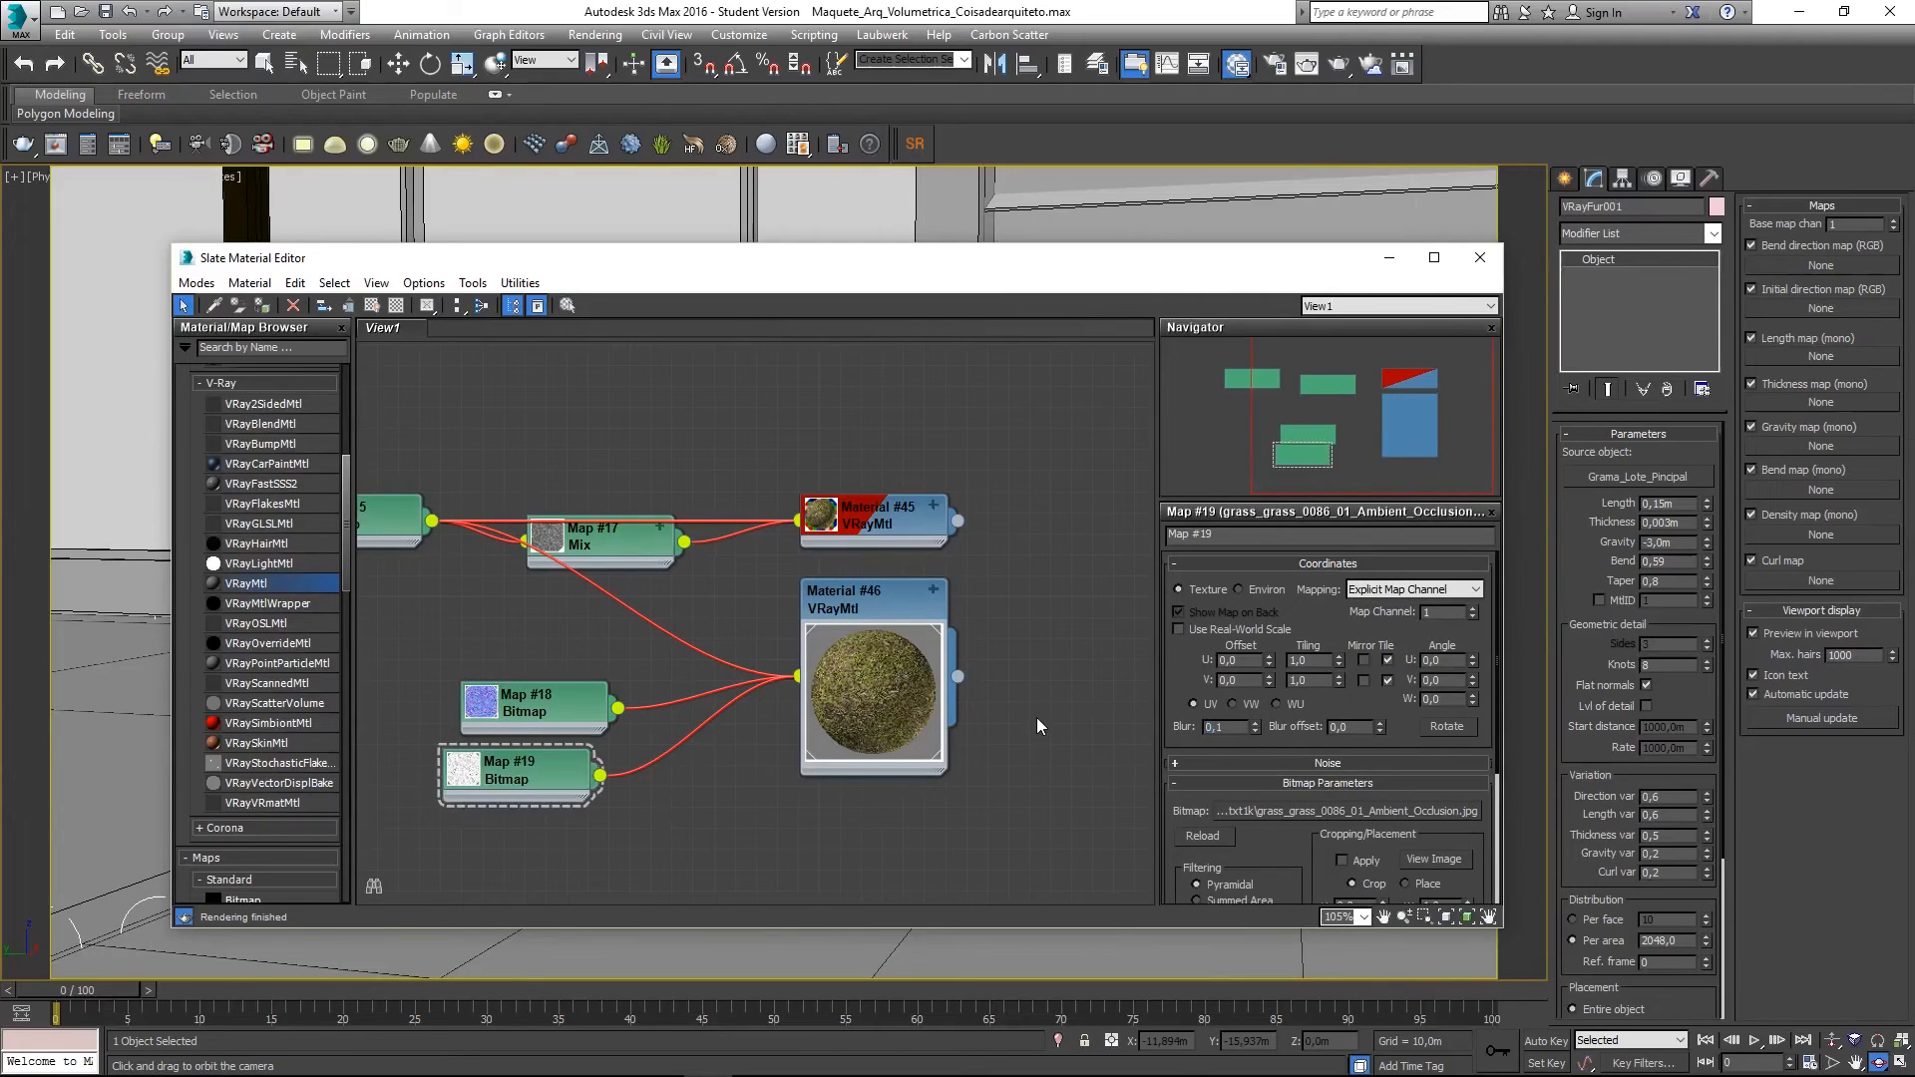
left_click(864, 605)
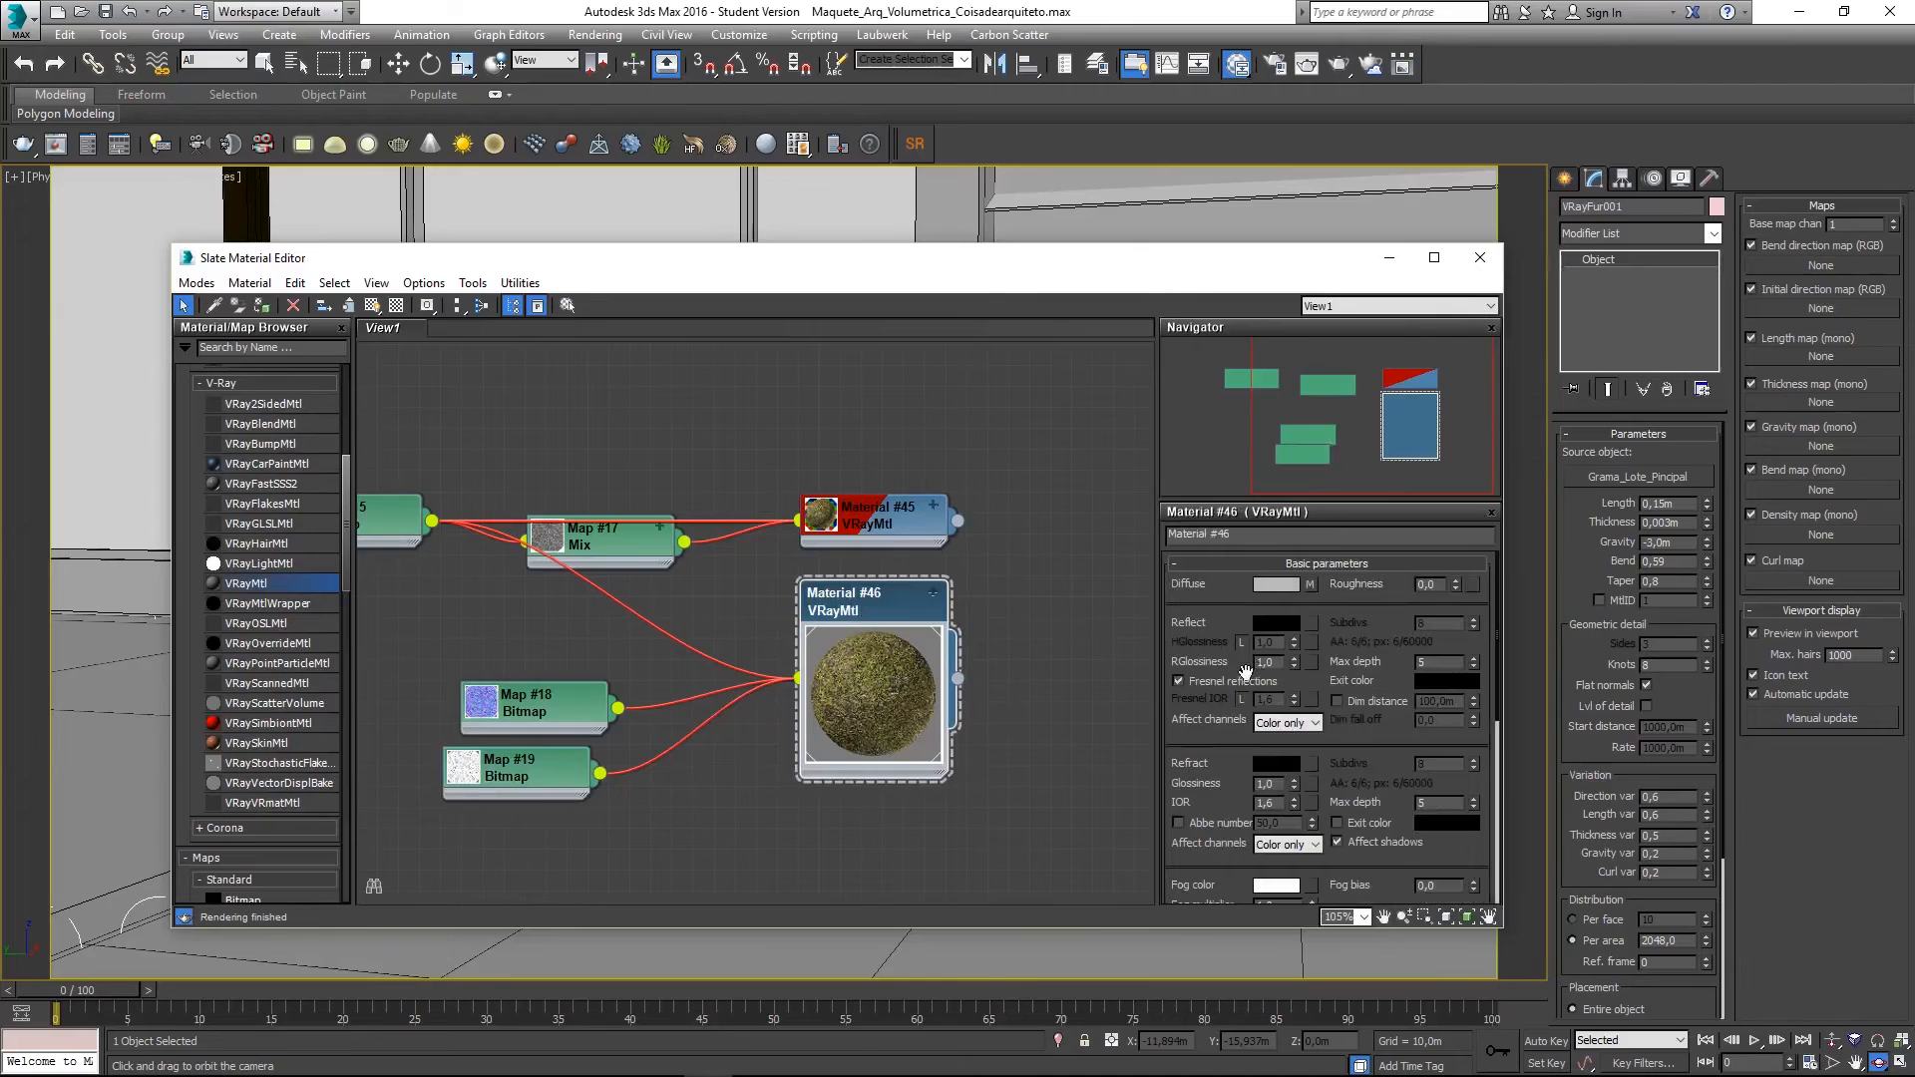
- Add the grass glossiness image as bitmap Map #20 with Blur 0,1
middle_click_drag(651, 749, 718, 691)
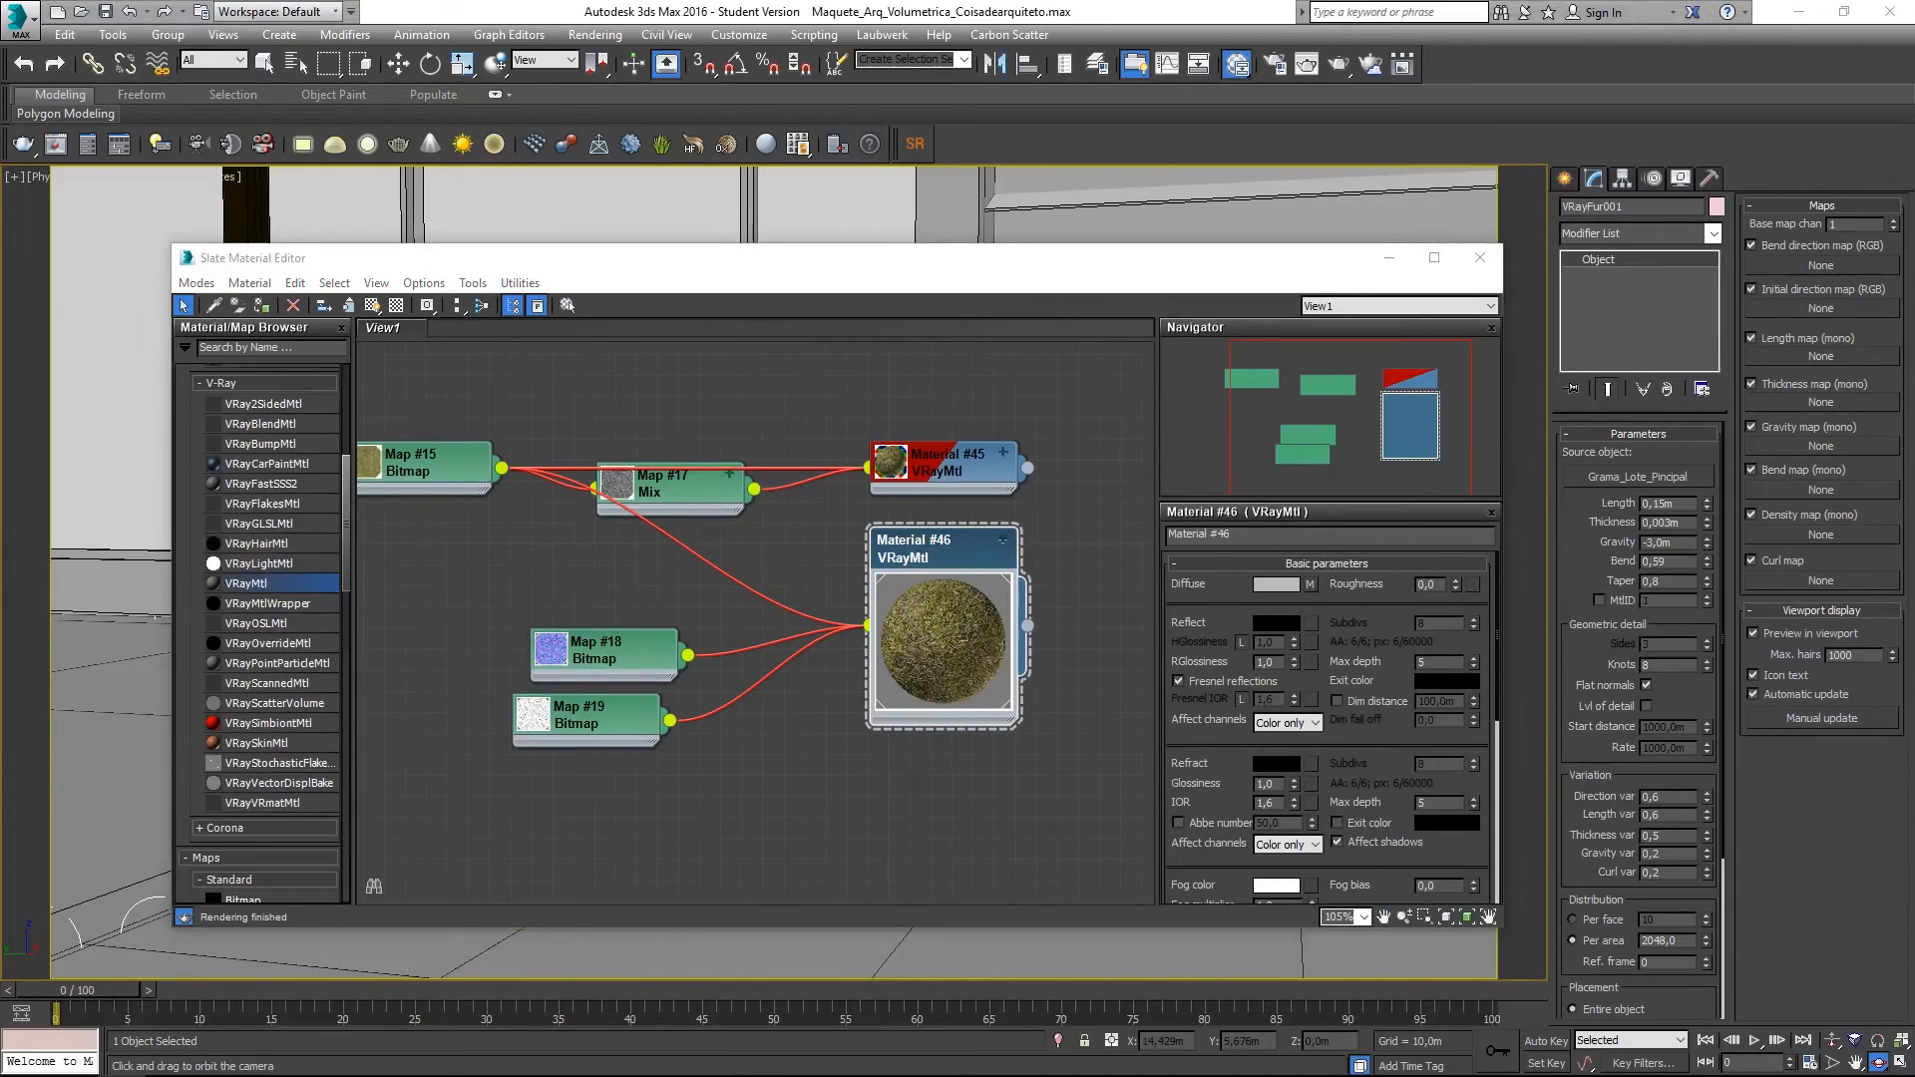
mouse_move(607, 796)
left_mouse_down()
mouse_move(539, 798)
mouse_move(607, 784)
left_mouse_up()
double_click(512, 780)
middle_click_drag(754, 823, 773, 708)
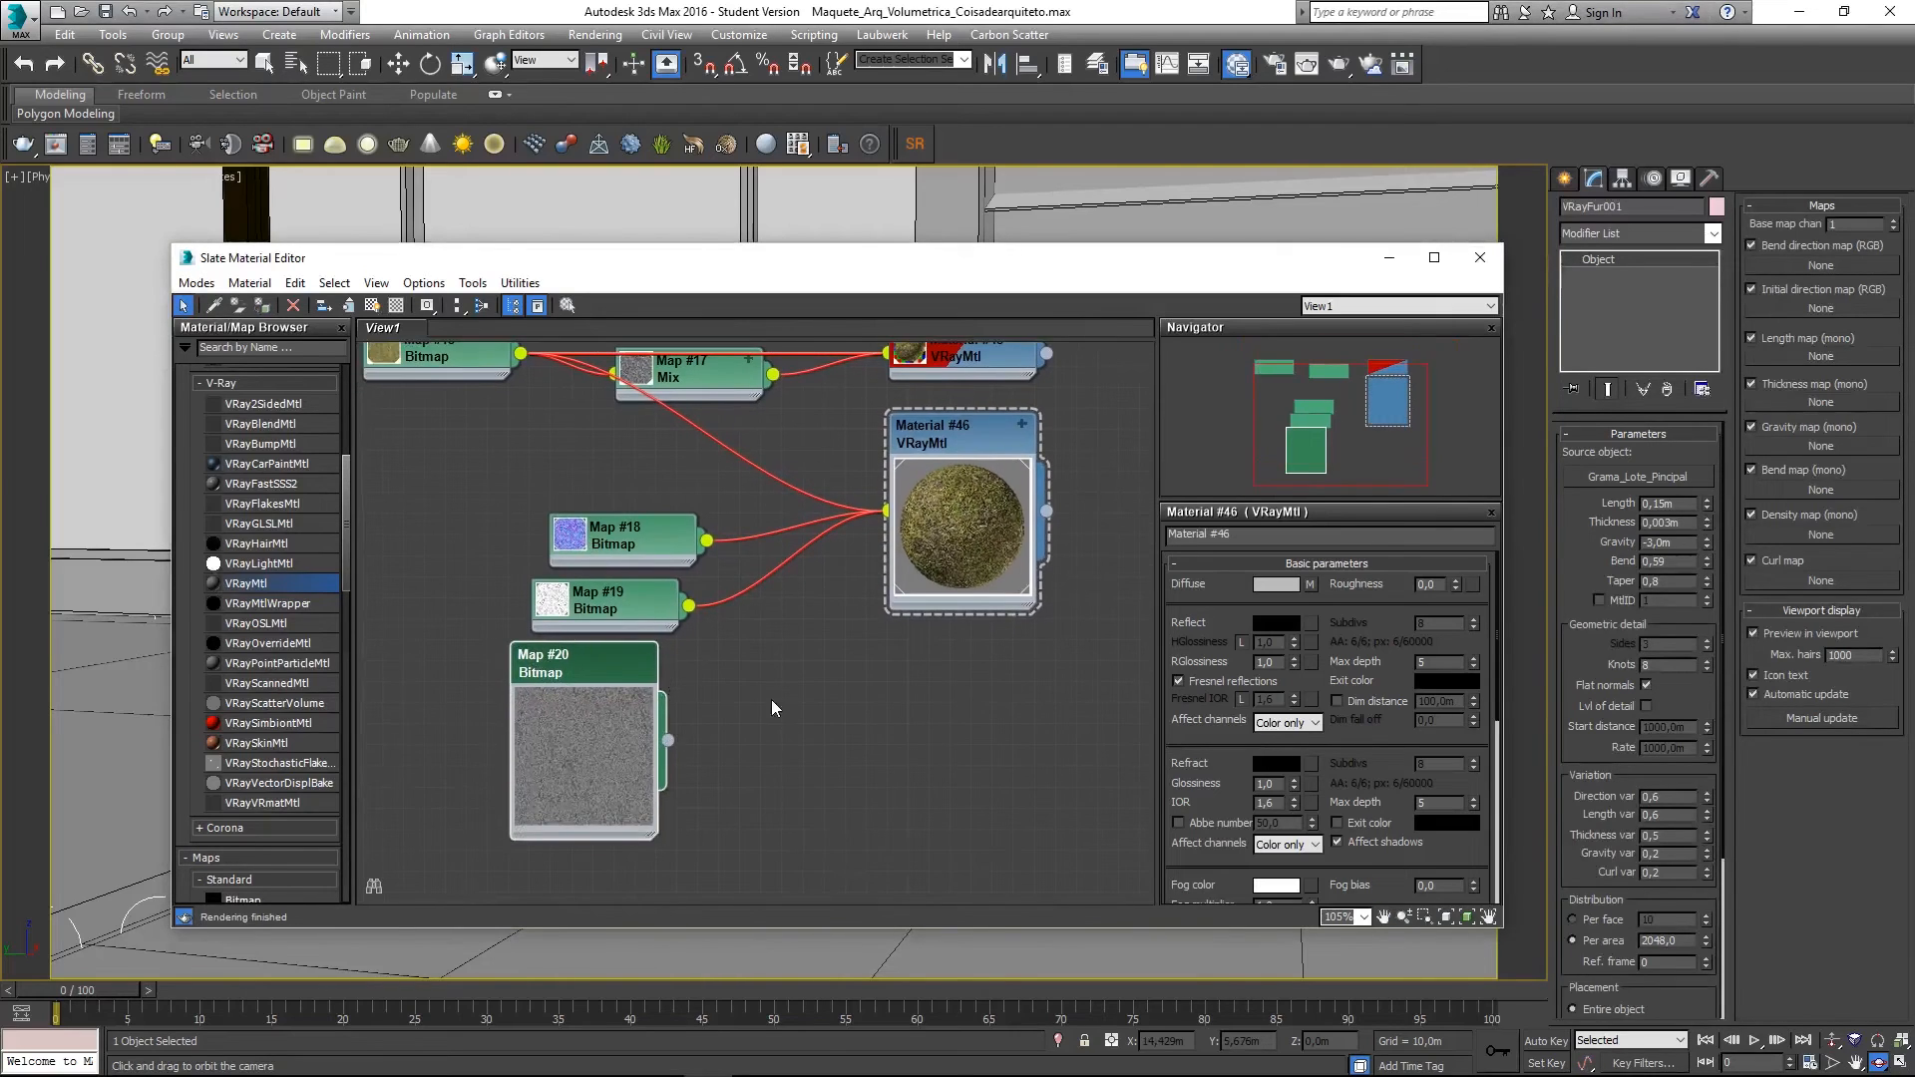
double_click(606, 746)
double_click(626, 670)
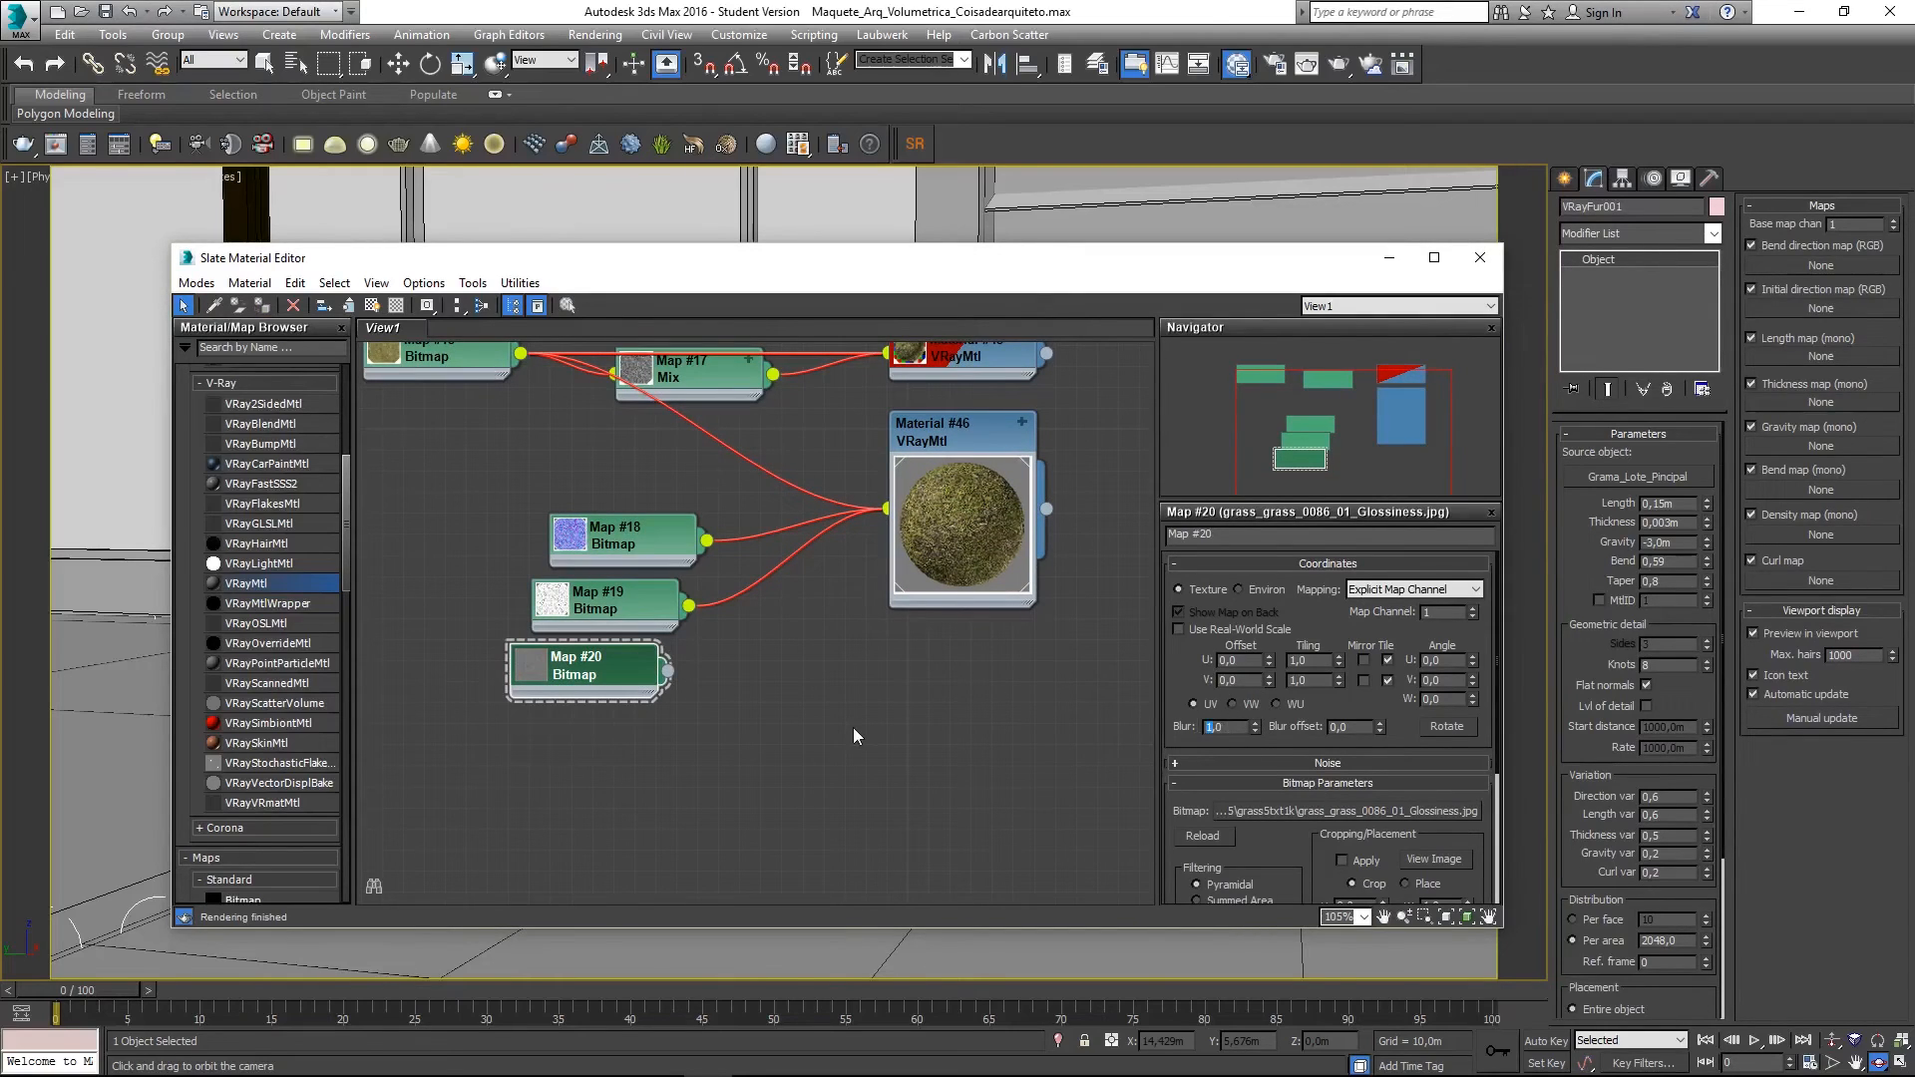
type(",1")
key("Return")
- Wire Map #20 to reflection glossiness and Map #15 to the reflection map, and set RGlossiness to 0,6
left_click_drag(667, 670, 1000, 477)
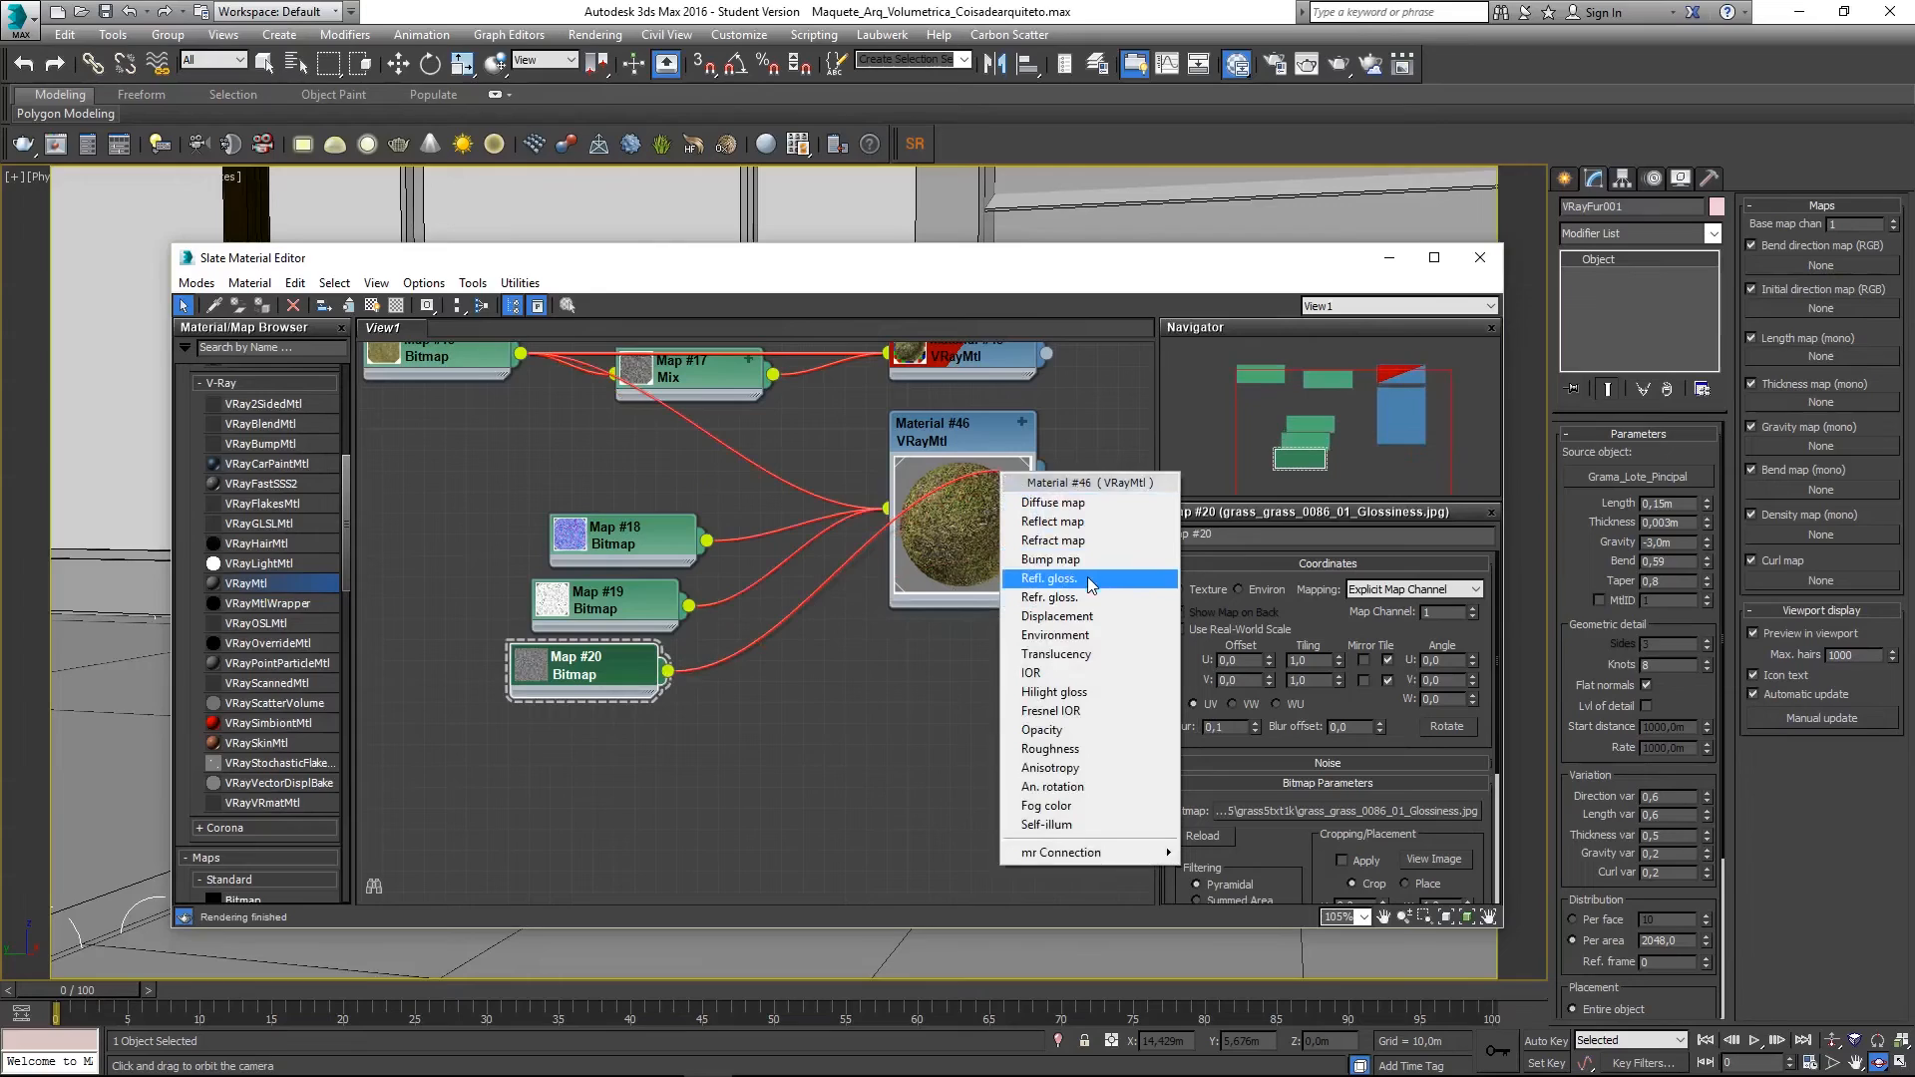
left_click(1048, 578)
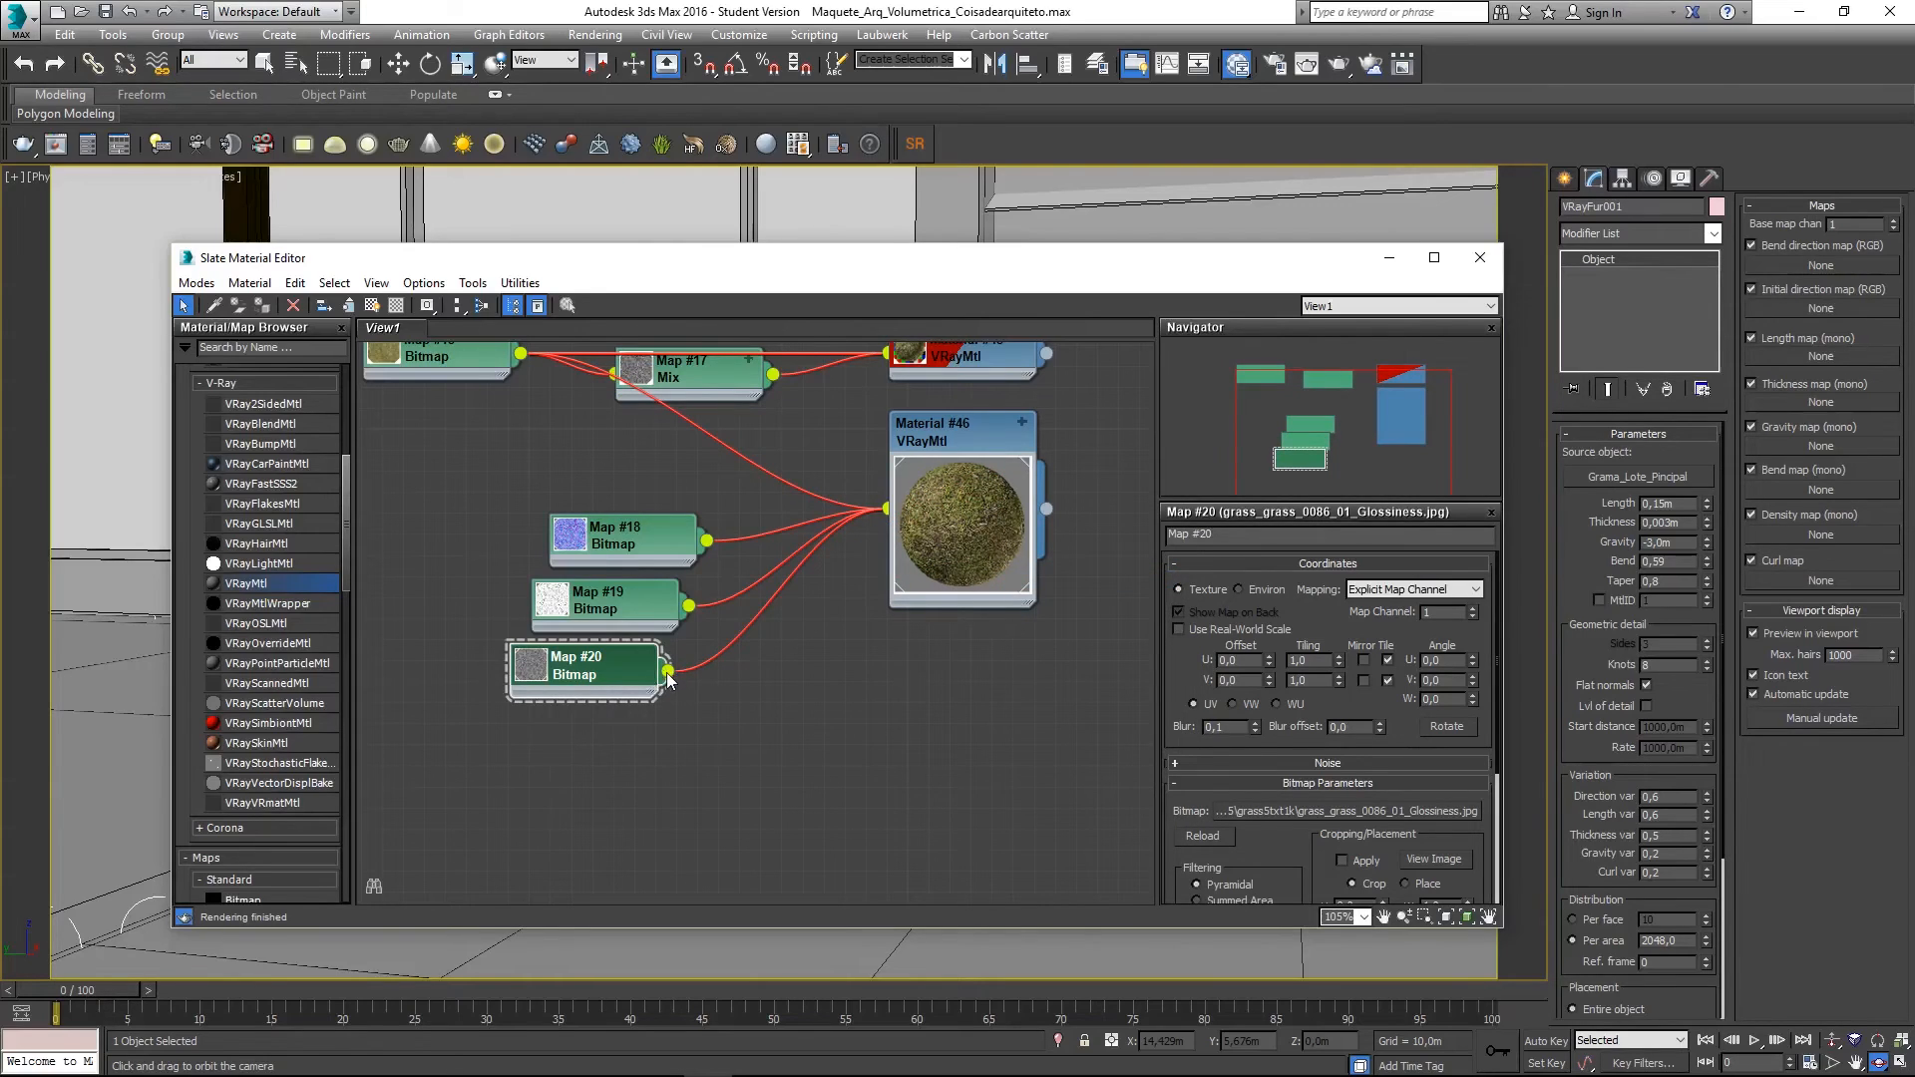
scroll(670, 544, "up", 3)
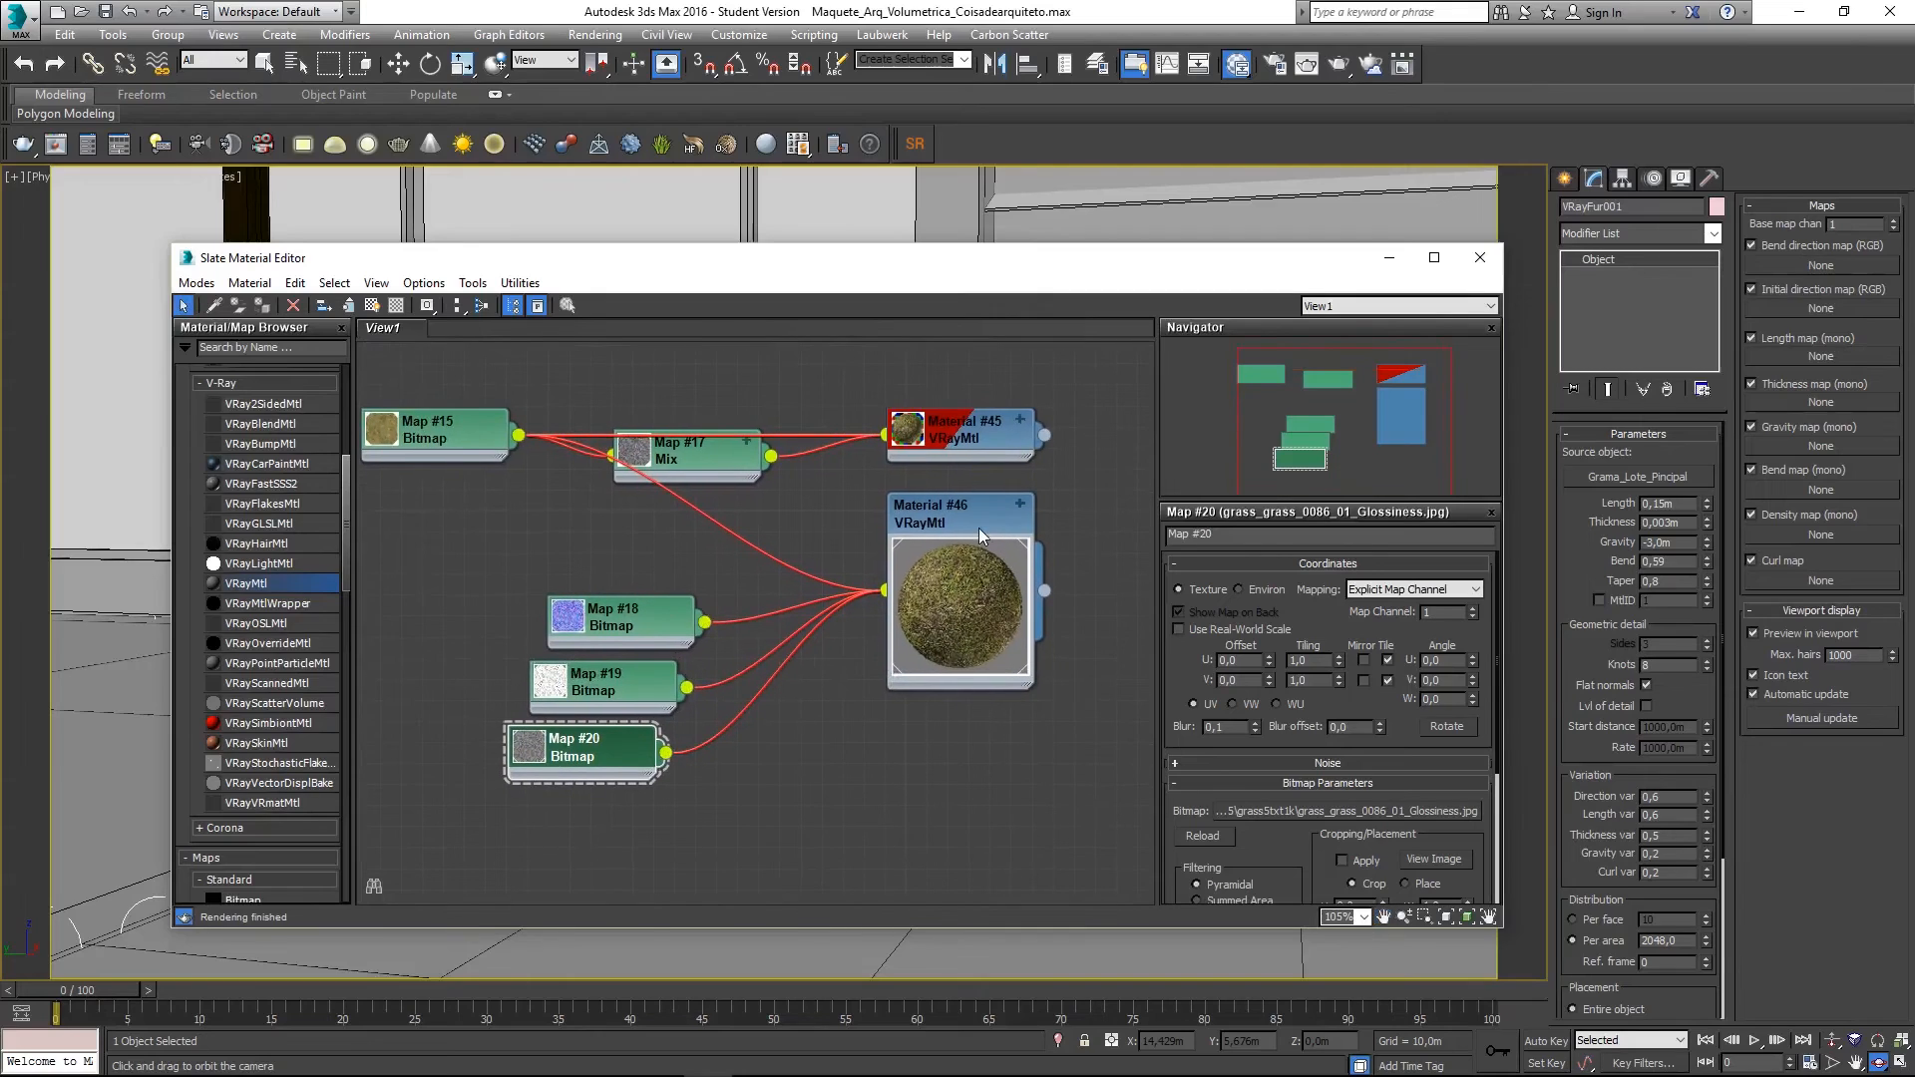
left_click_drag(518, 436, 943, 528)
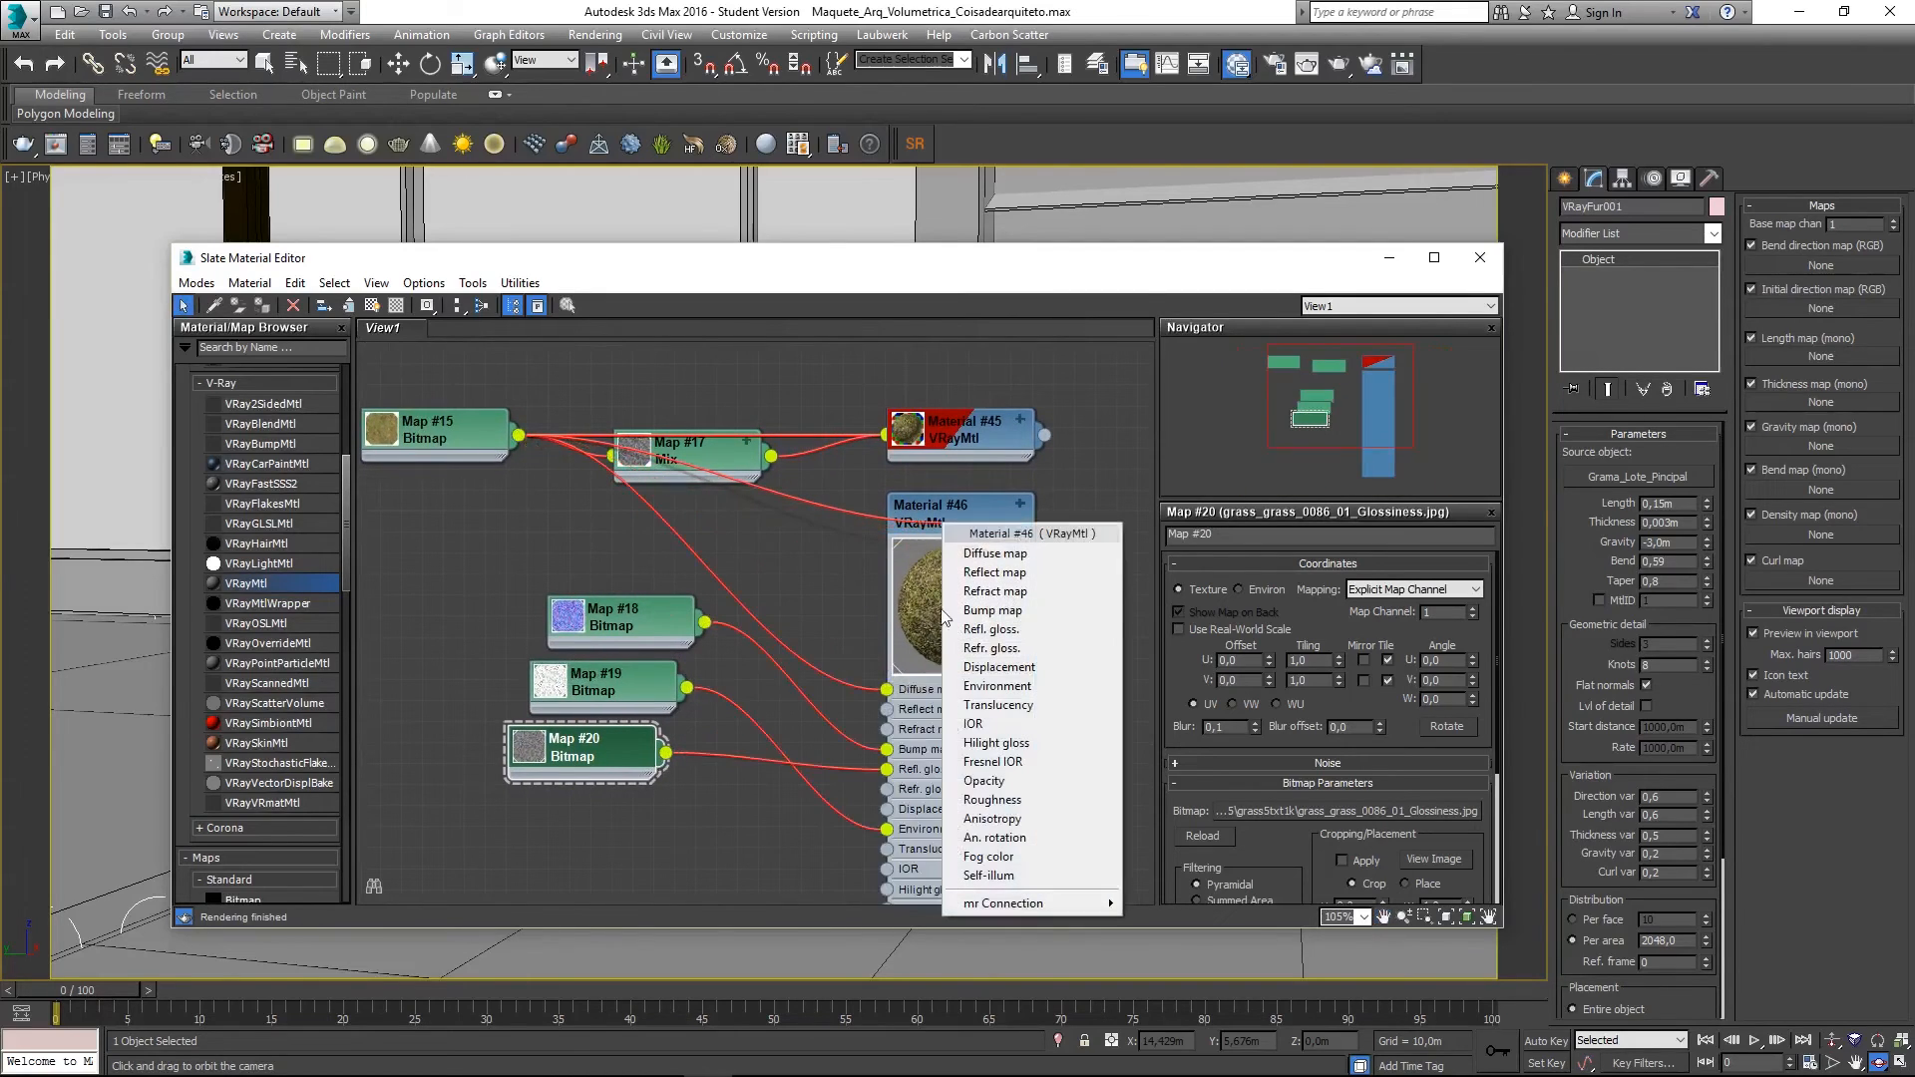
left_click(1021, 573)
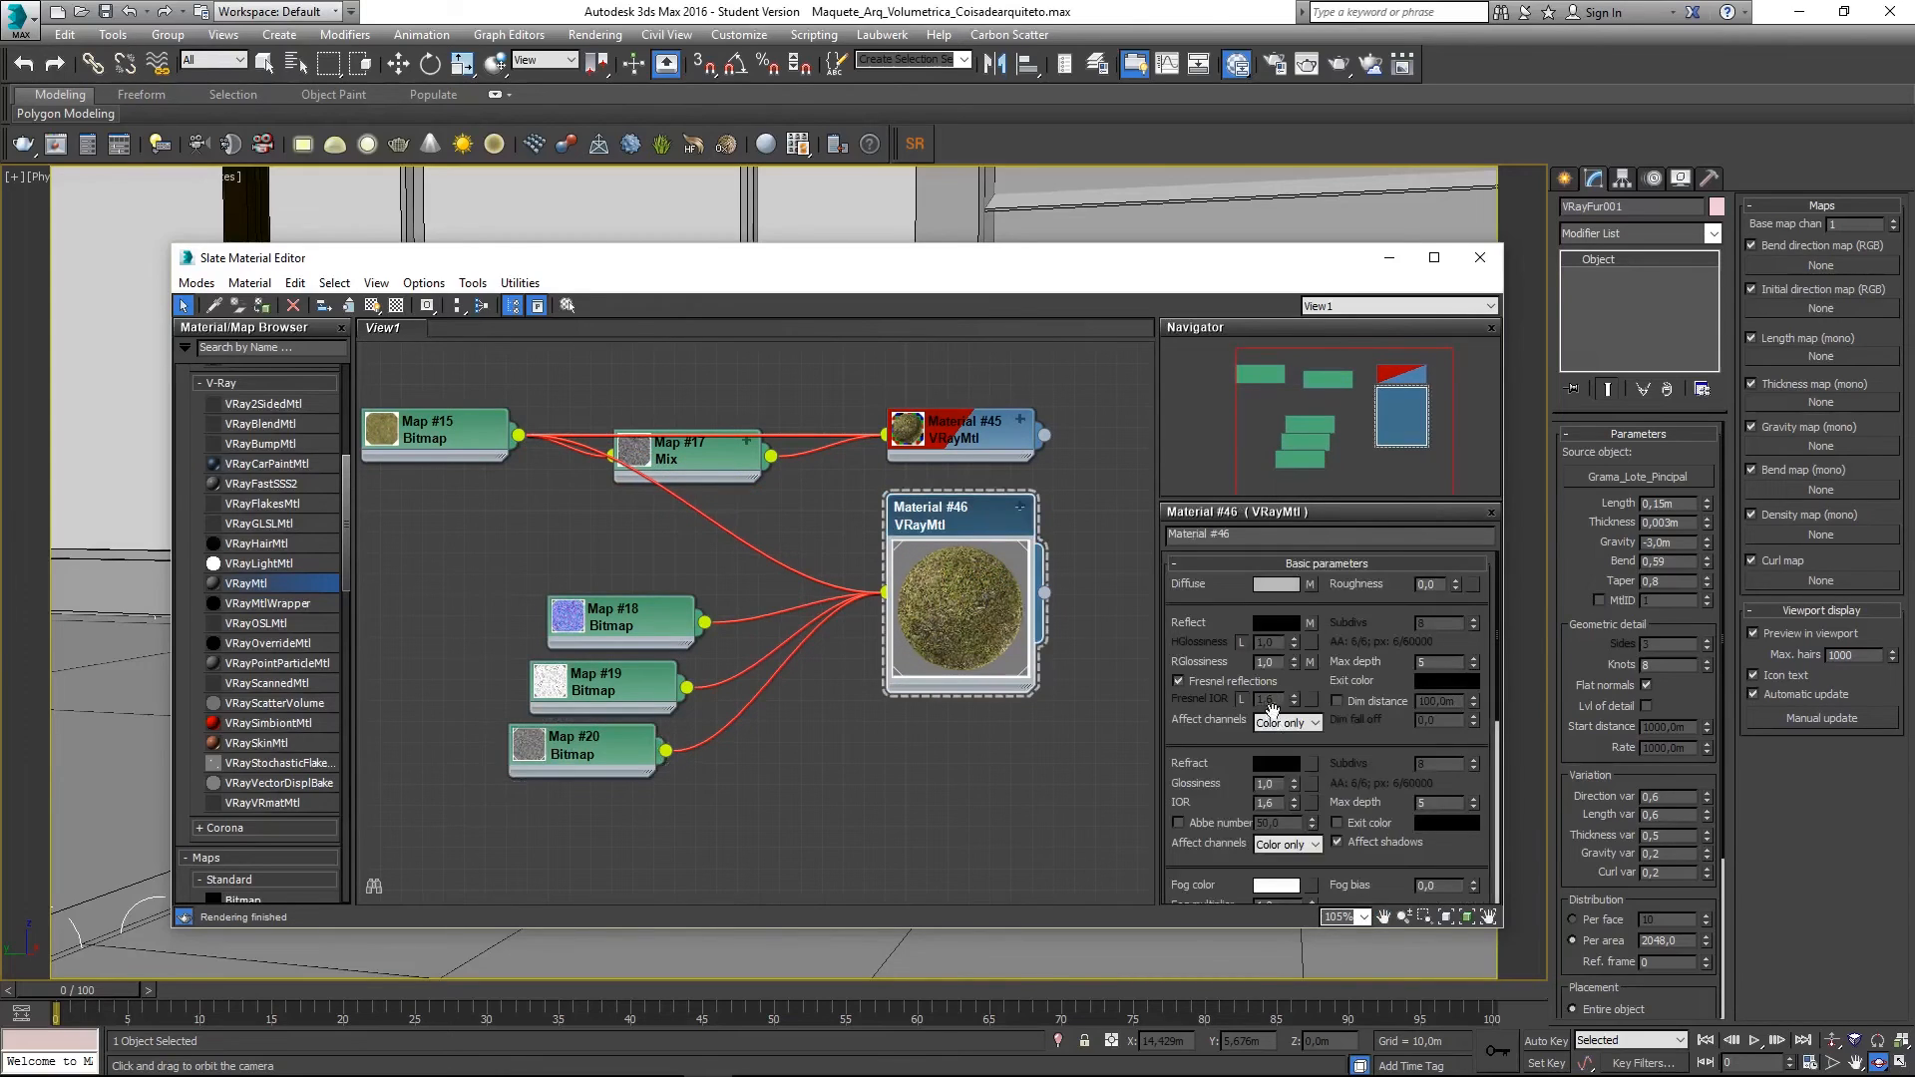
left_click(1284, 663)
type("0,6")
key("Return")
- Show Material #46 shaded in the viewport and lay out its child map nodes neatly
left_click(1022, 775)
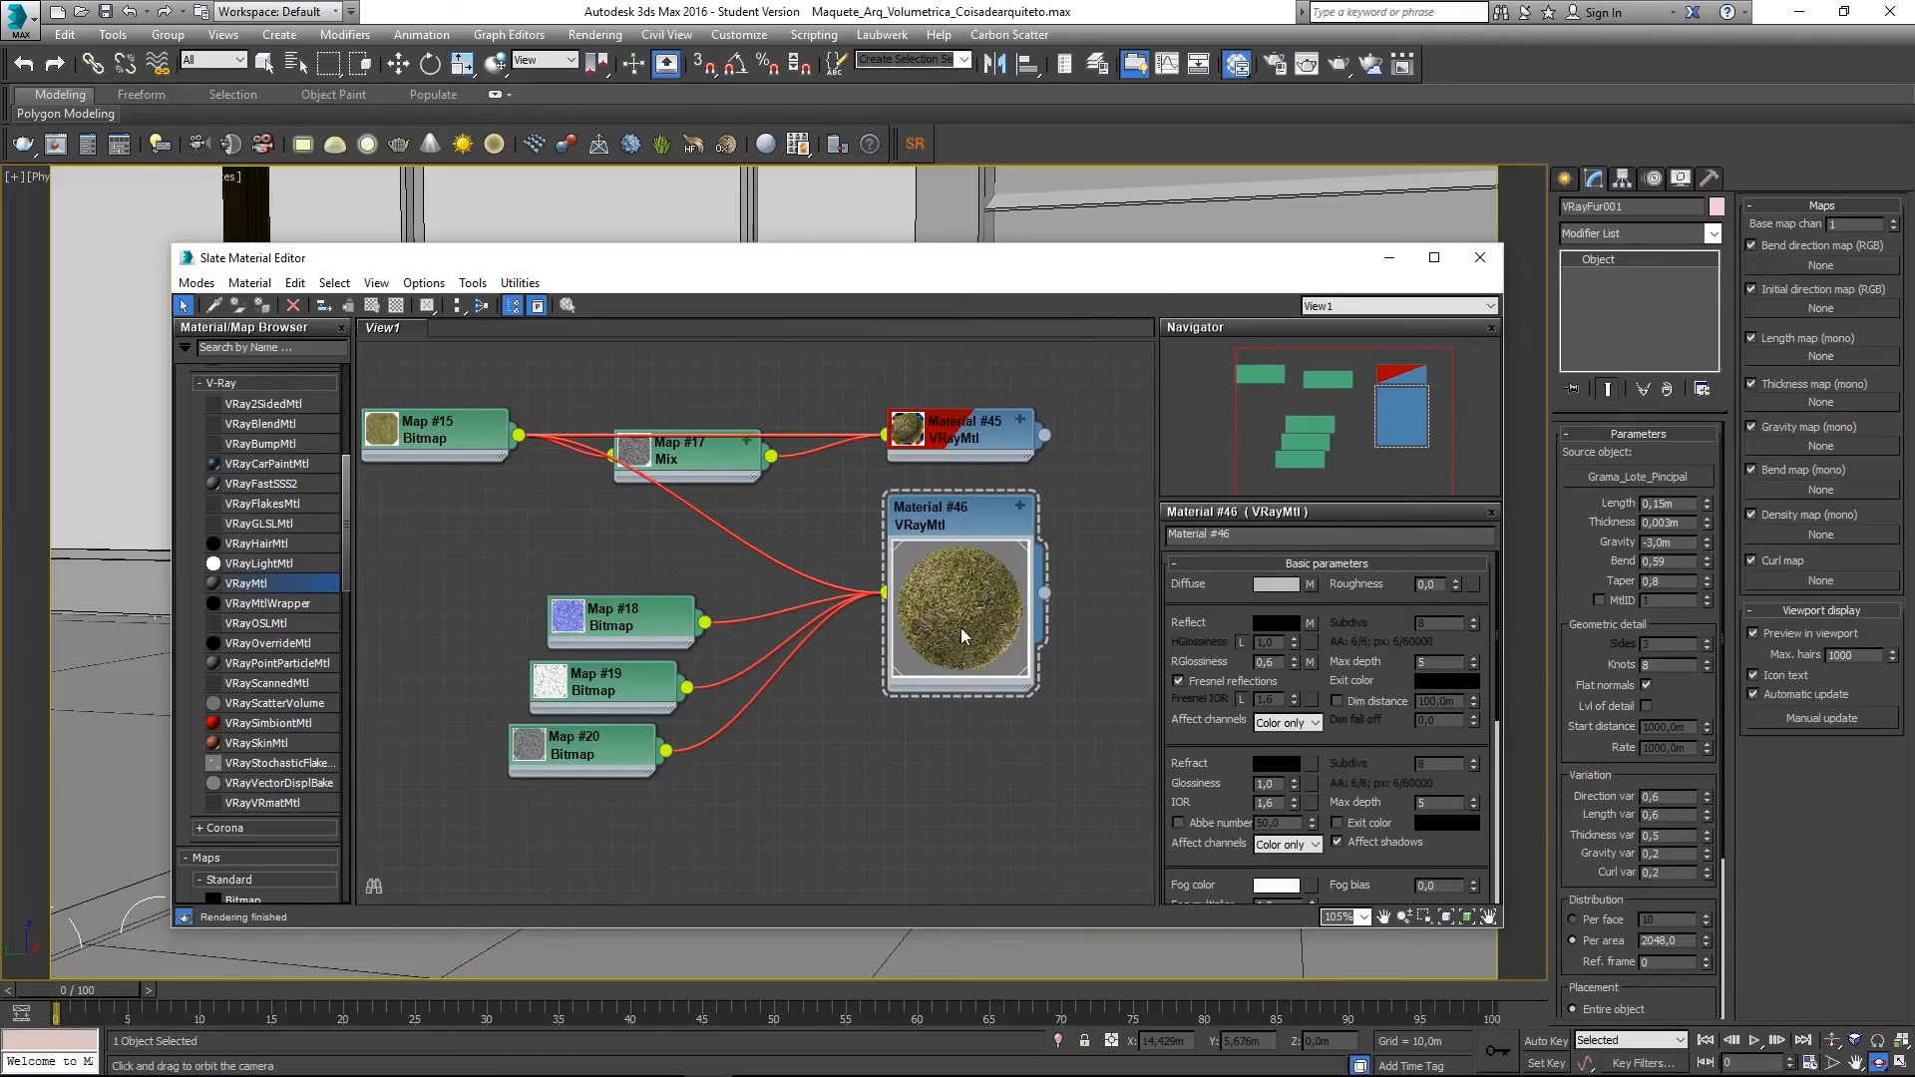
left_click_drag(600, 752, 517, 794)
left_click(944, 599)
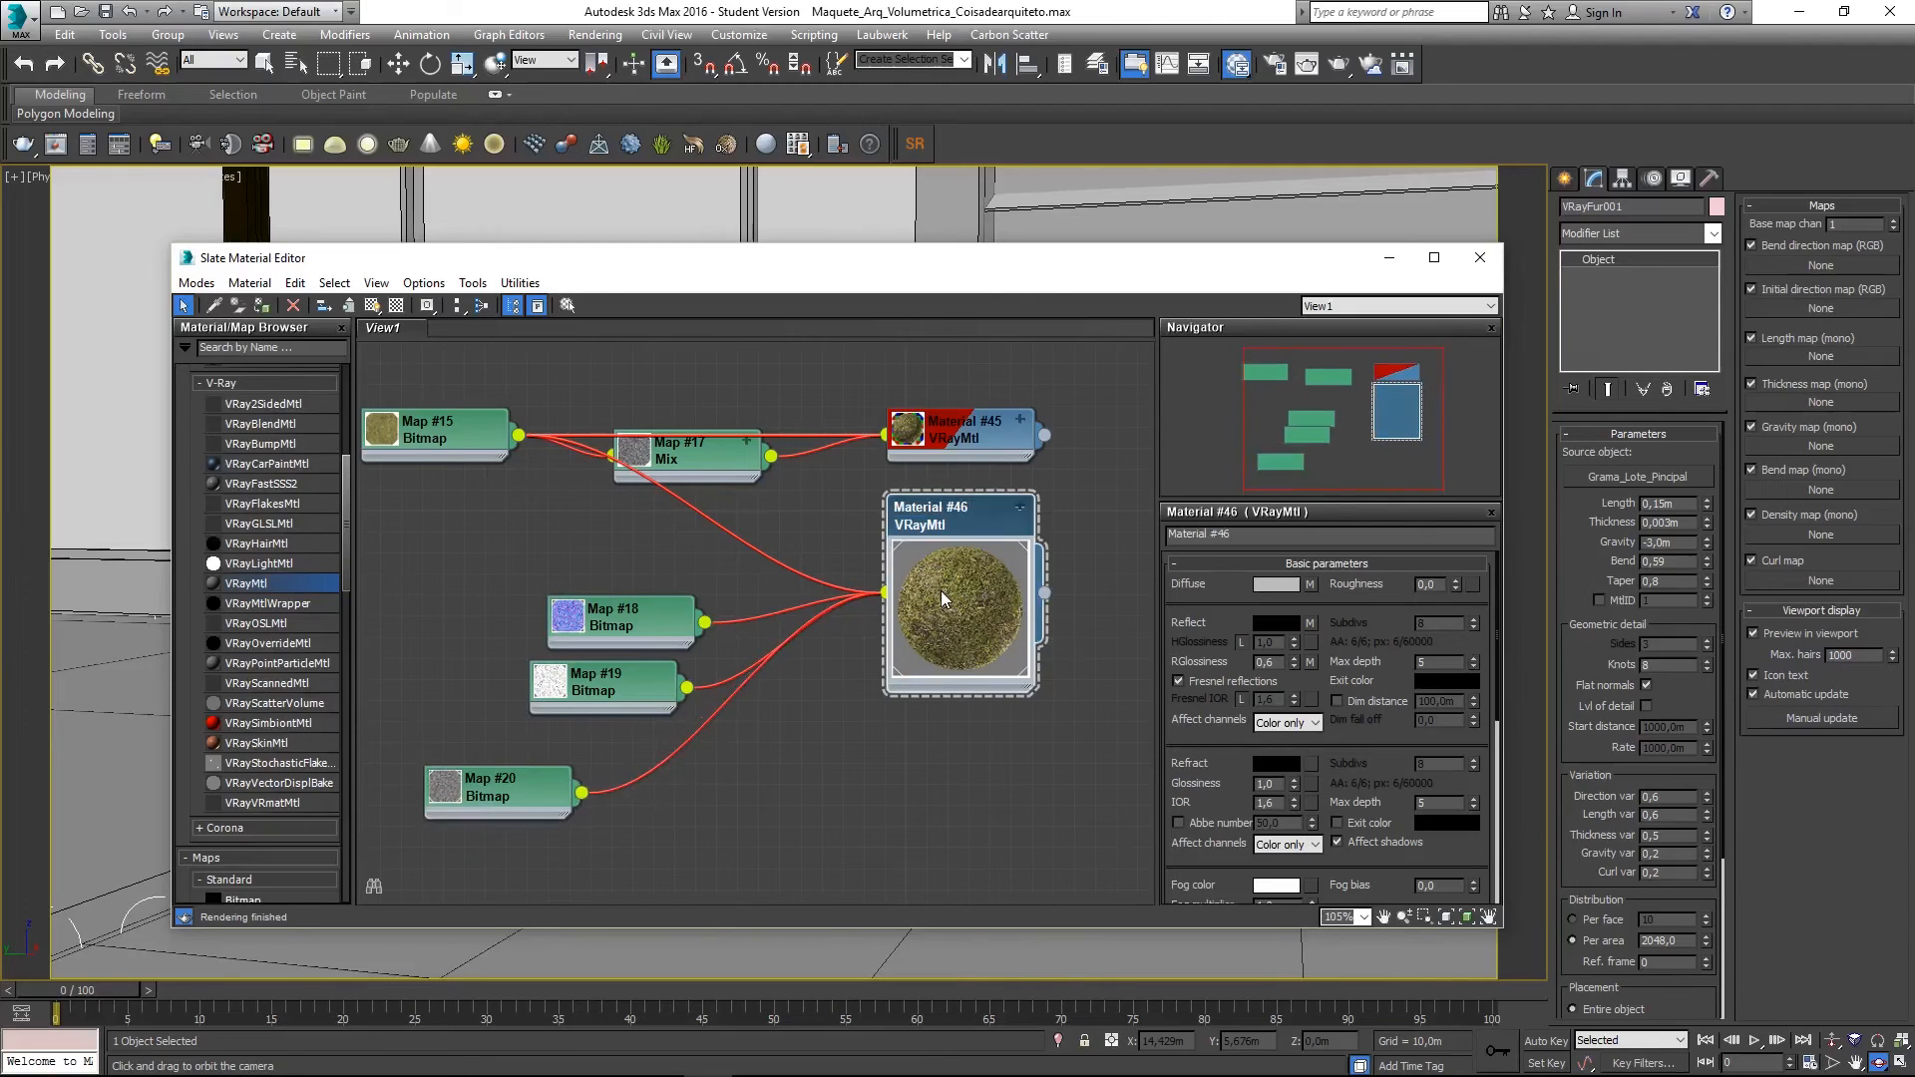
left_click(372, 305)
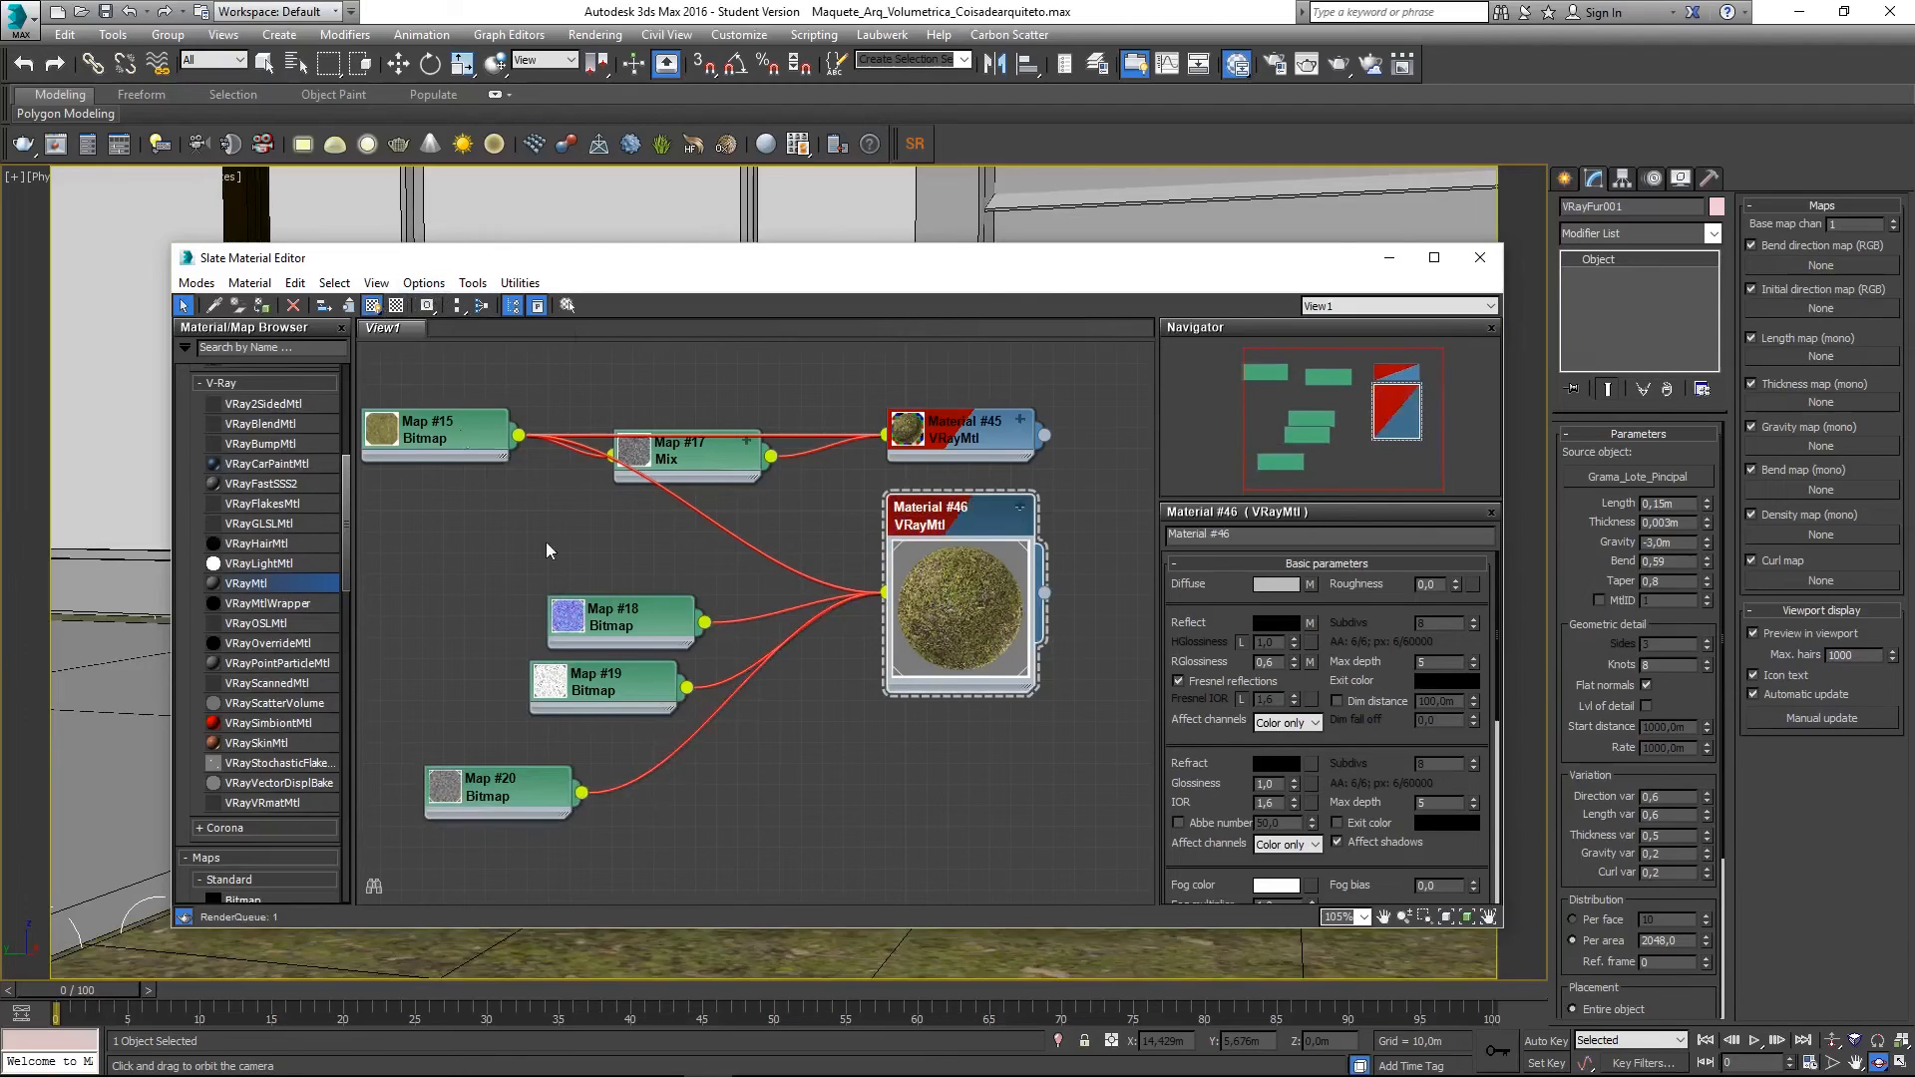
left_click(868, 864)
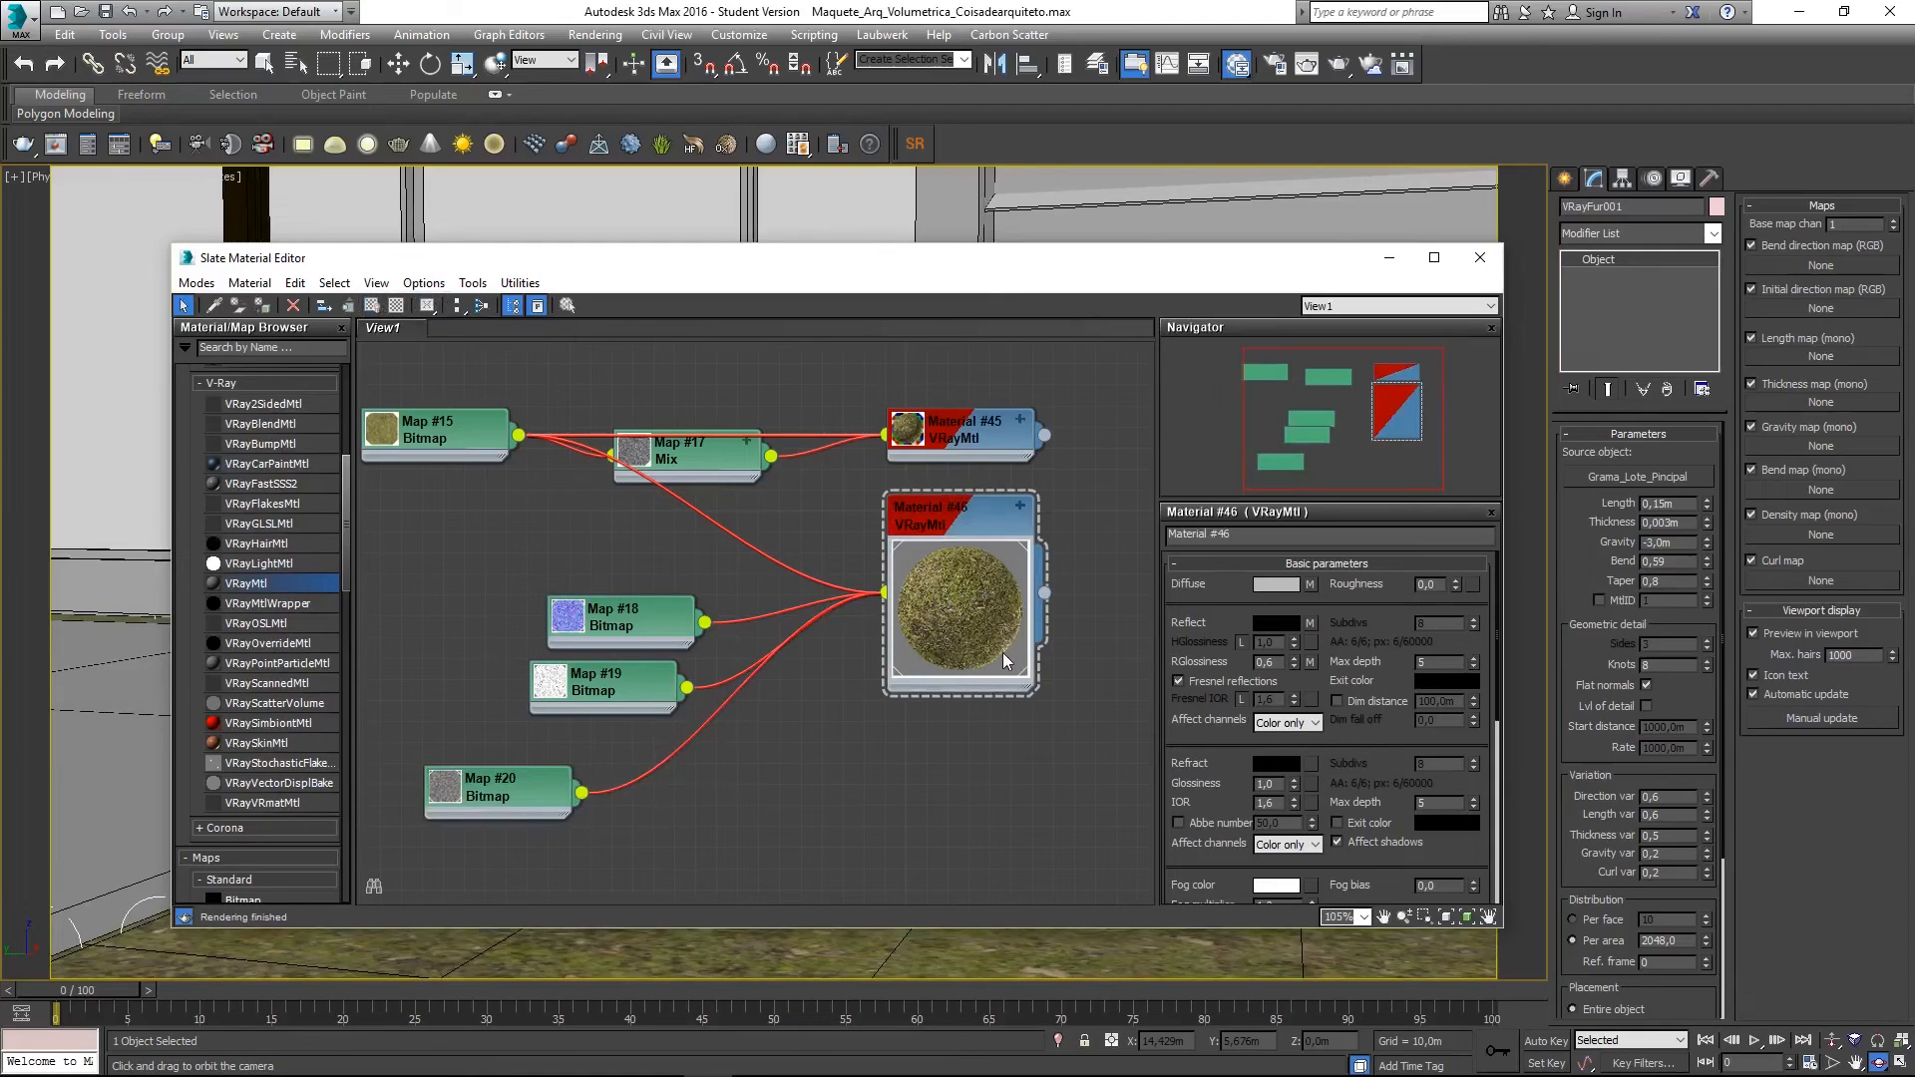
left_click(950, 590)
double_click(968, 575)
key("ctrl+c")
left_click(981, 431, "ctrl")
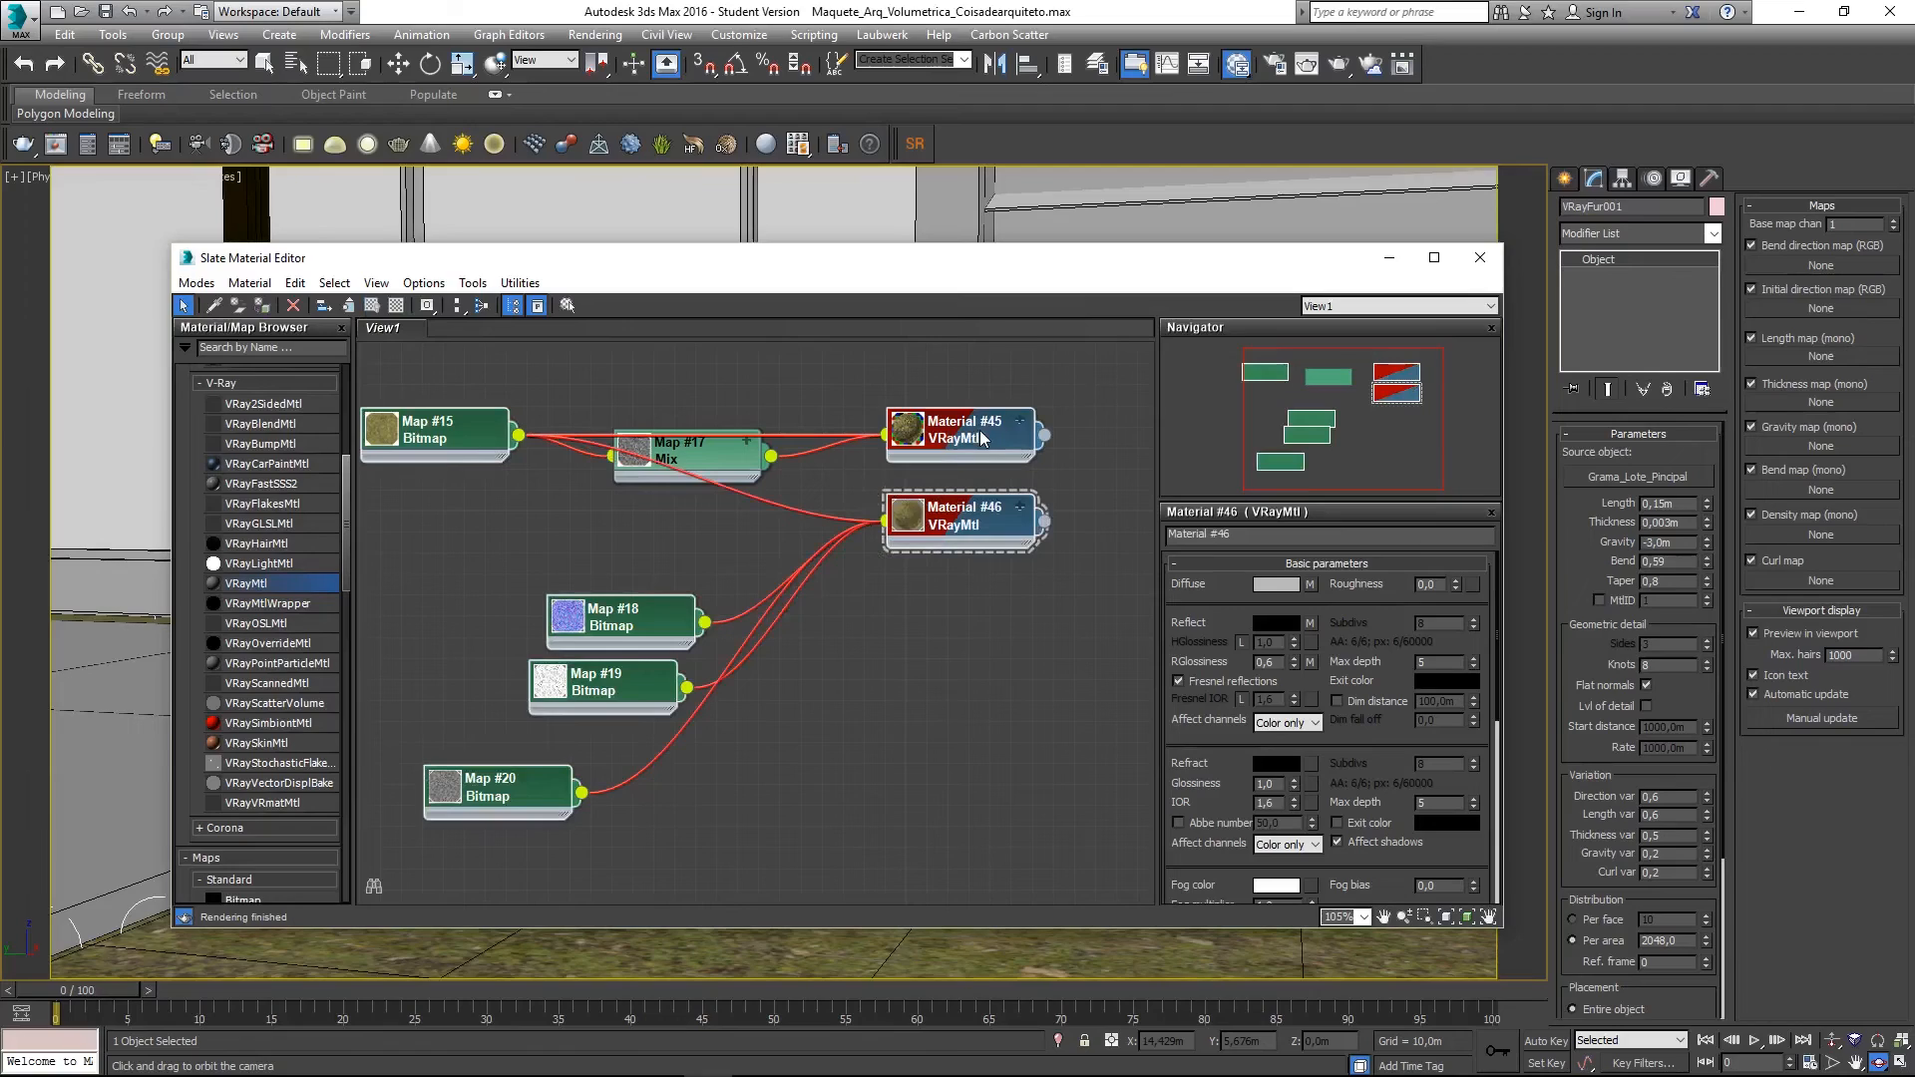
left_click(482, 307)
- Close the Slate editor, switch to Perspective, and orbit down over the two grass lots
middle_click_drag(1005, 689, 1060, 727)
scroll(1027, 731, "down", 1)
key("m")
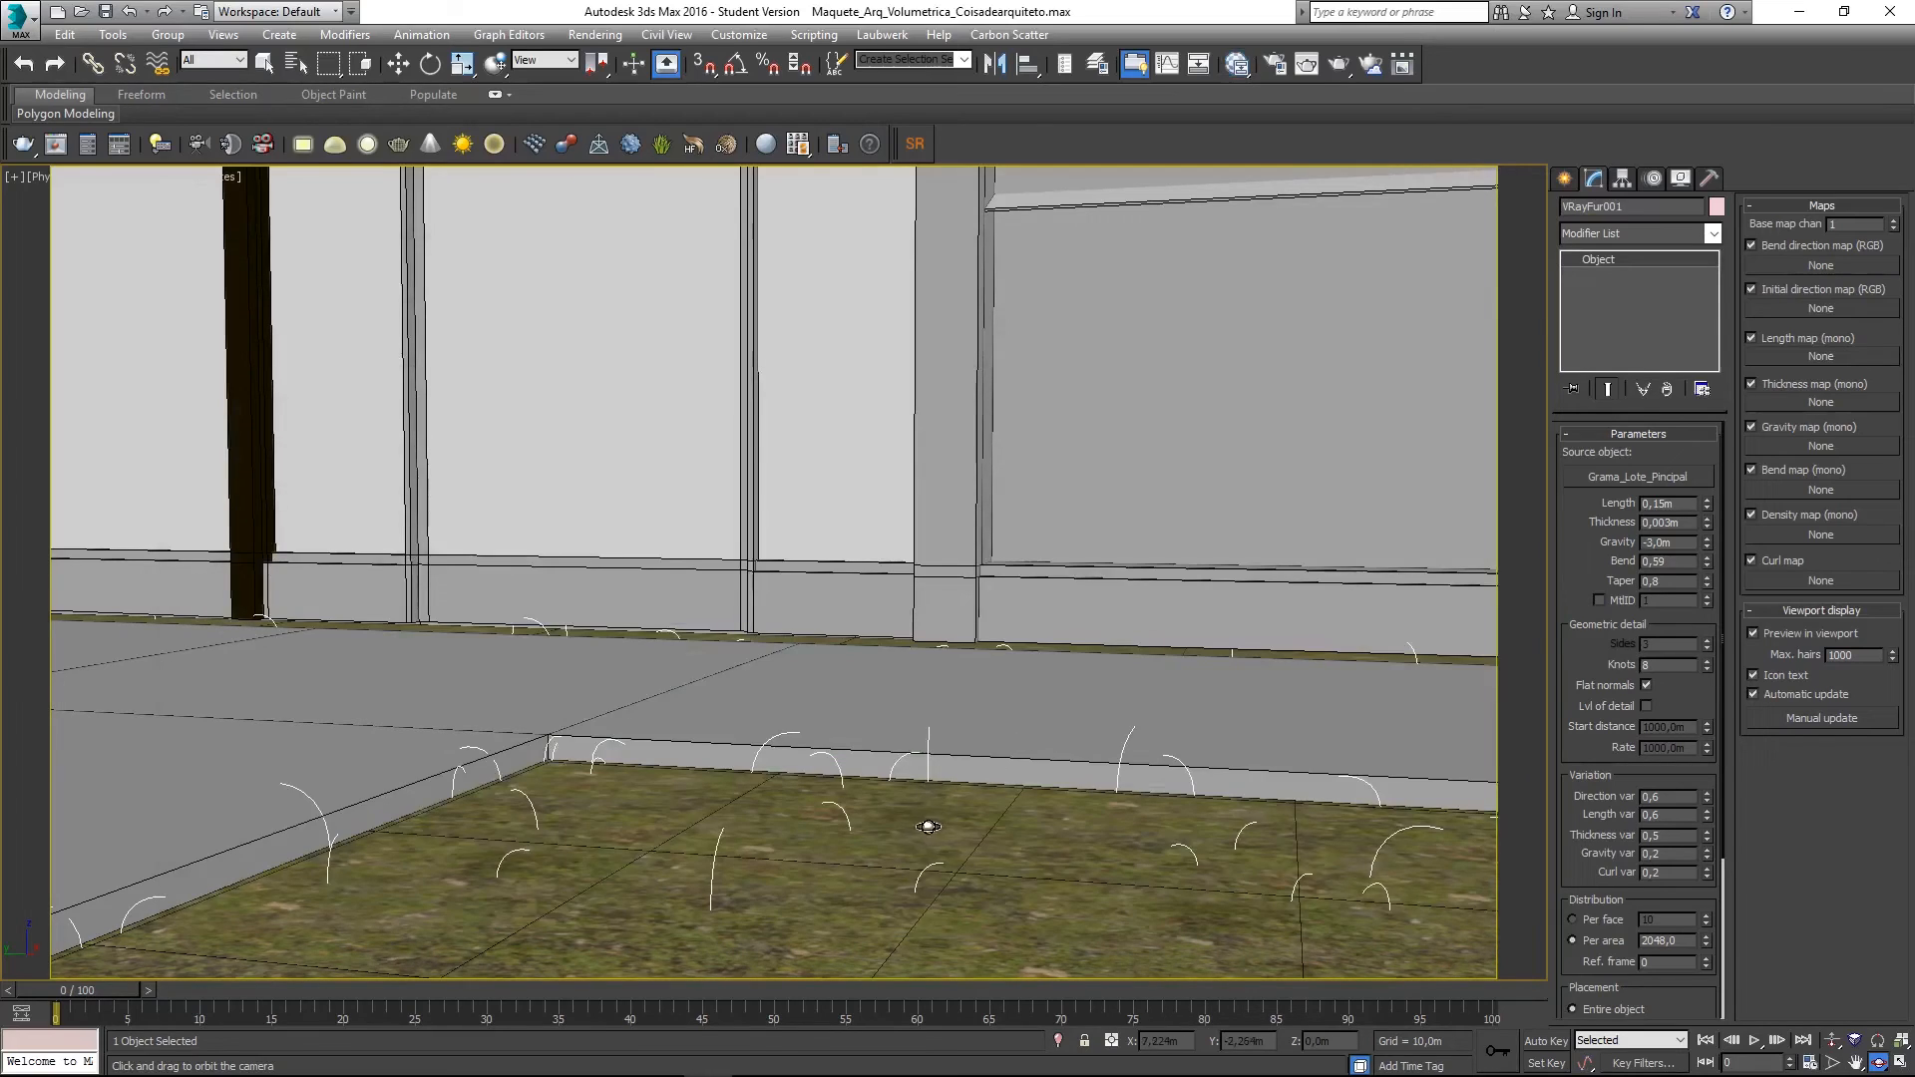
key("p")
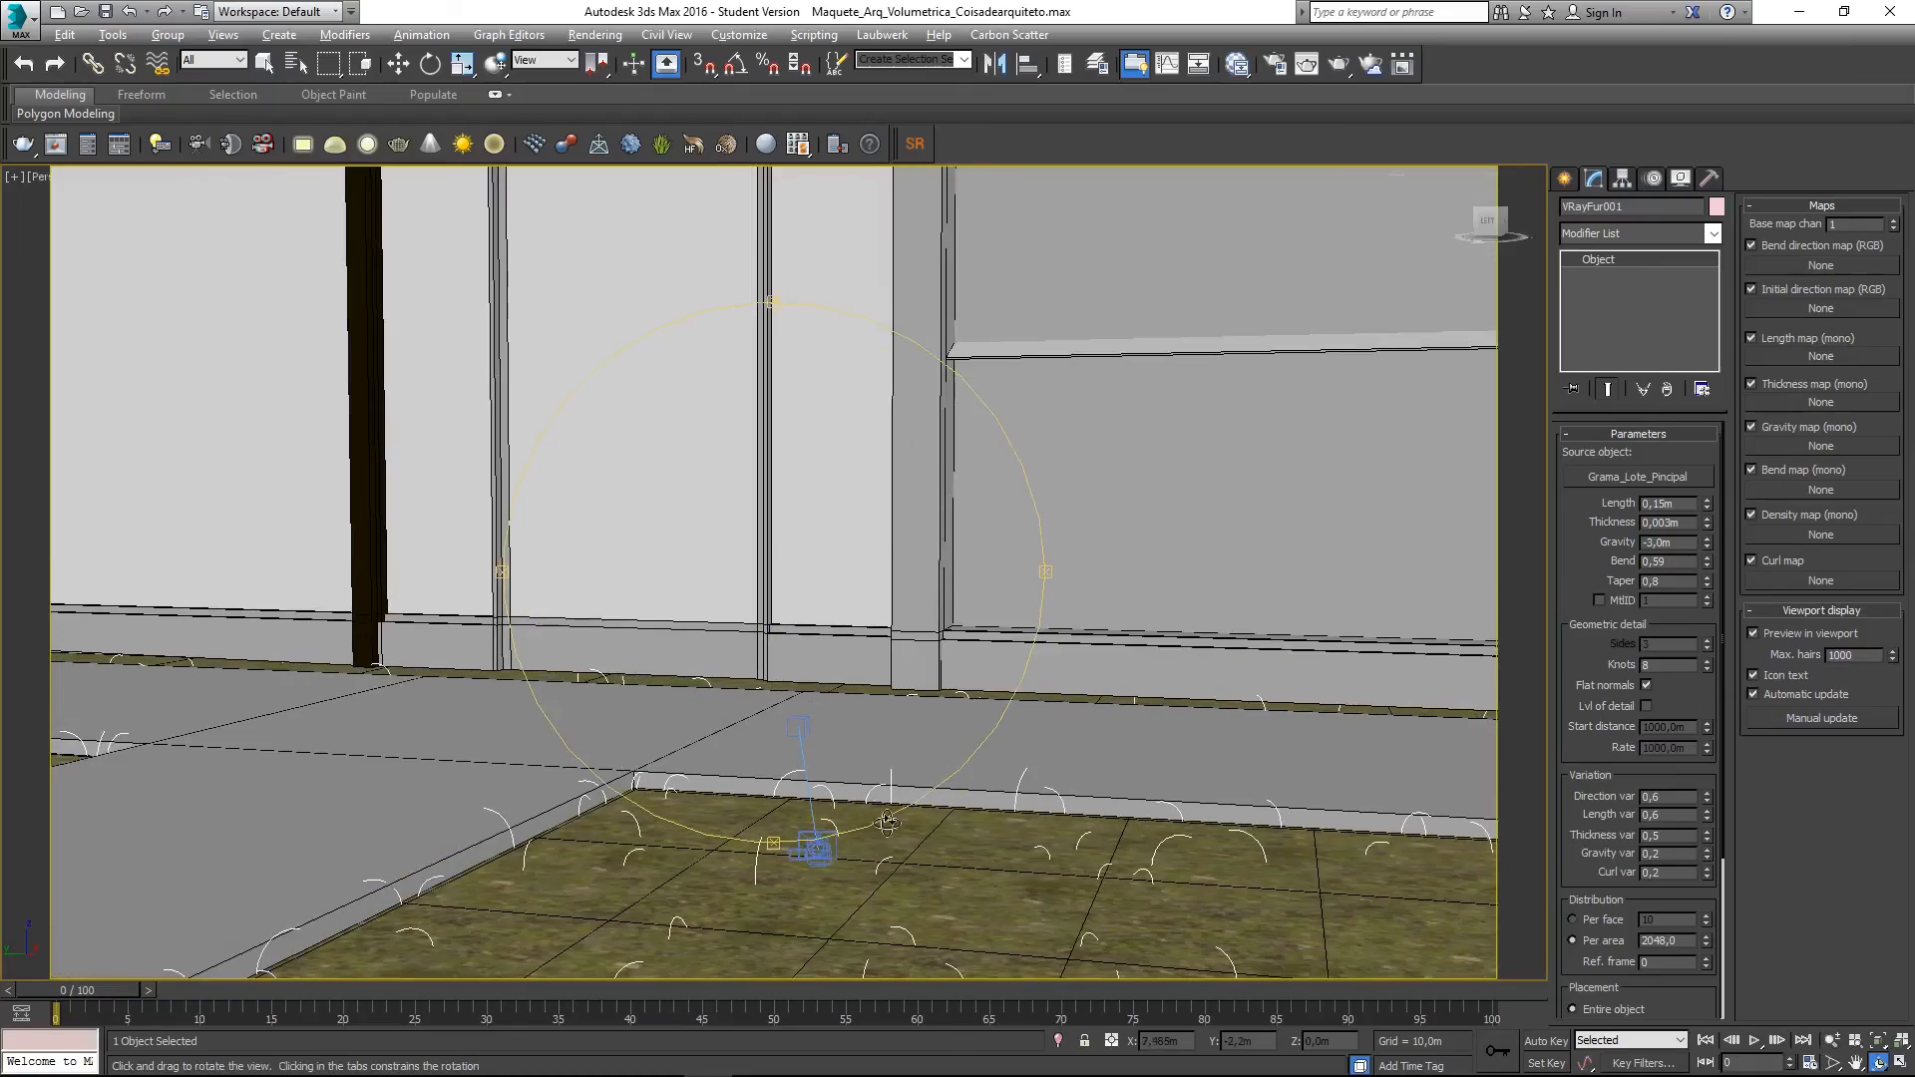
left_click_drag(810, 845, 889, 888)
scroll(789, 693, "down", 2)
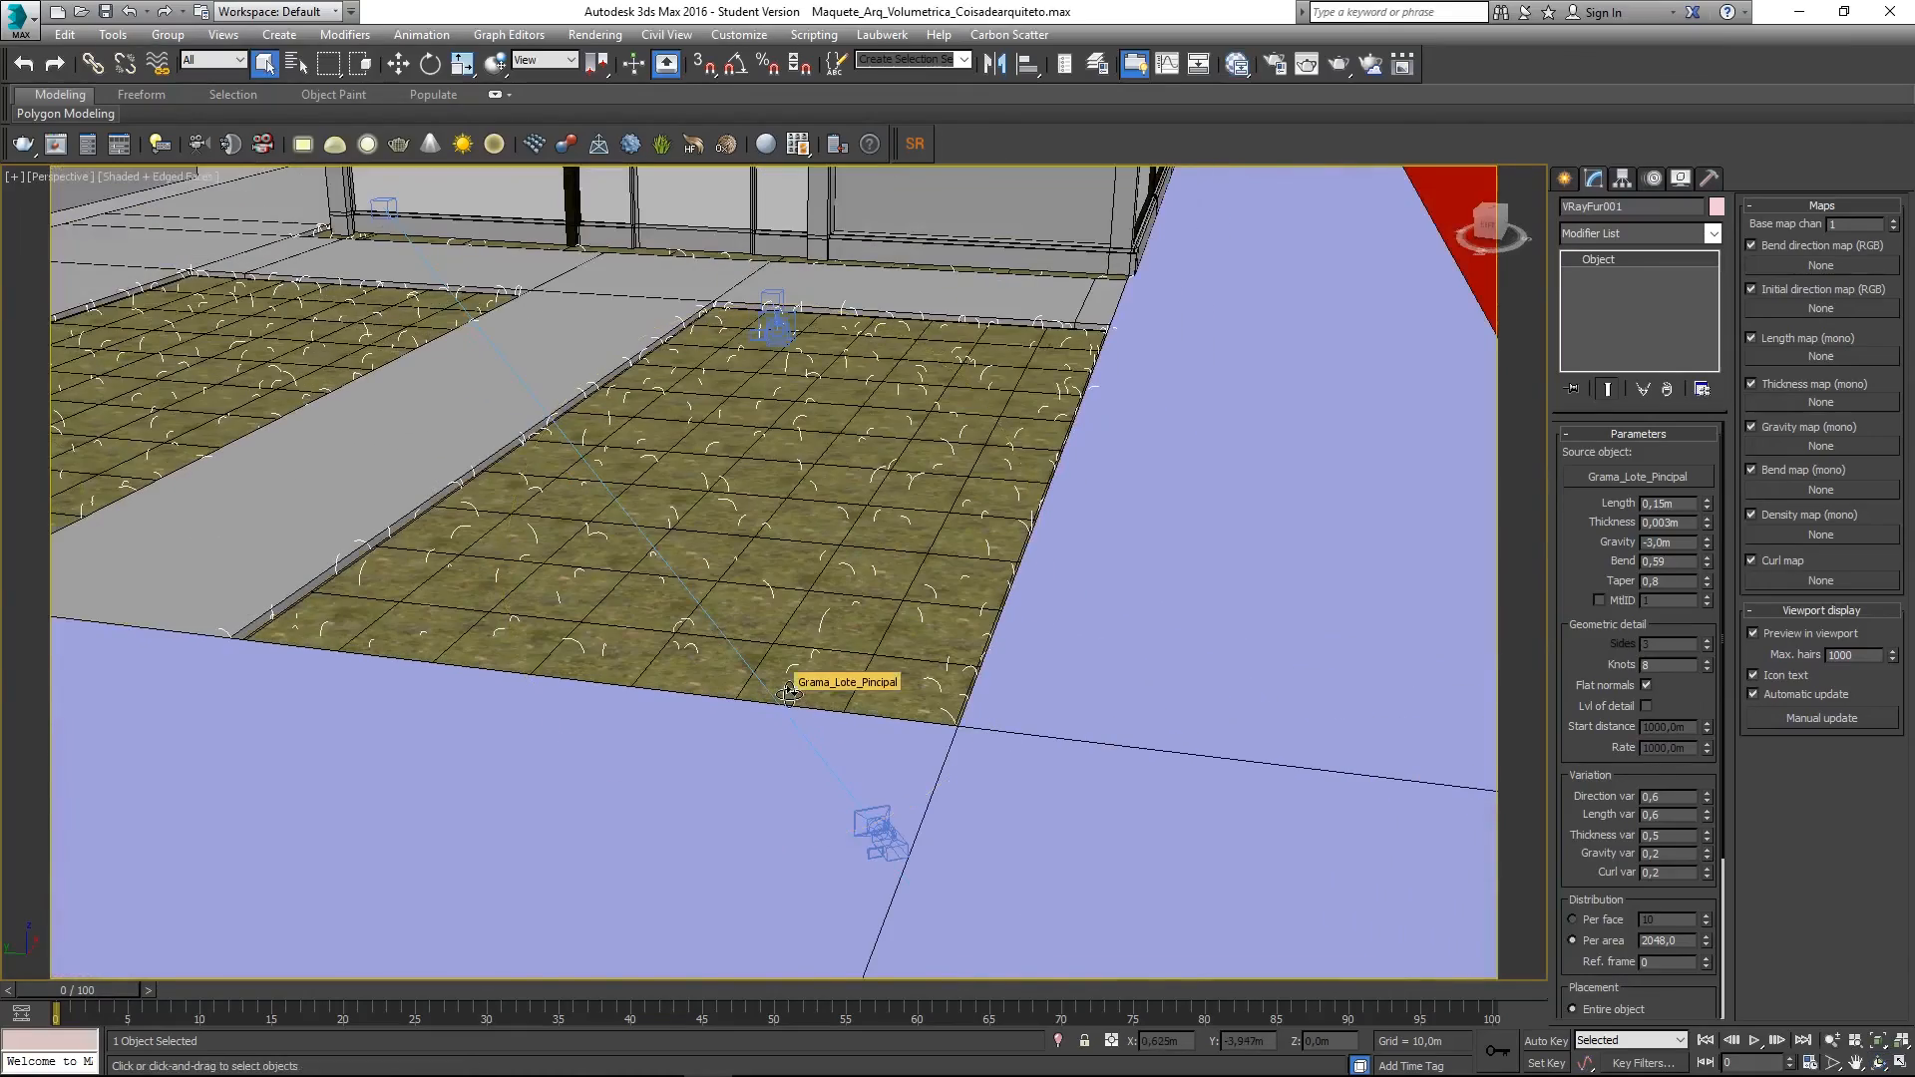
middle_click_drag(812, 555, 804, 680)
scroll(804, 680, "up", 5)
middle_click_drag(798, 599, 776, 669, "alt")
scroll(776, 669, "down", 10)
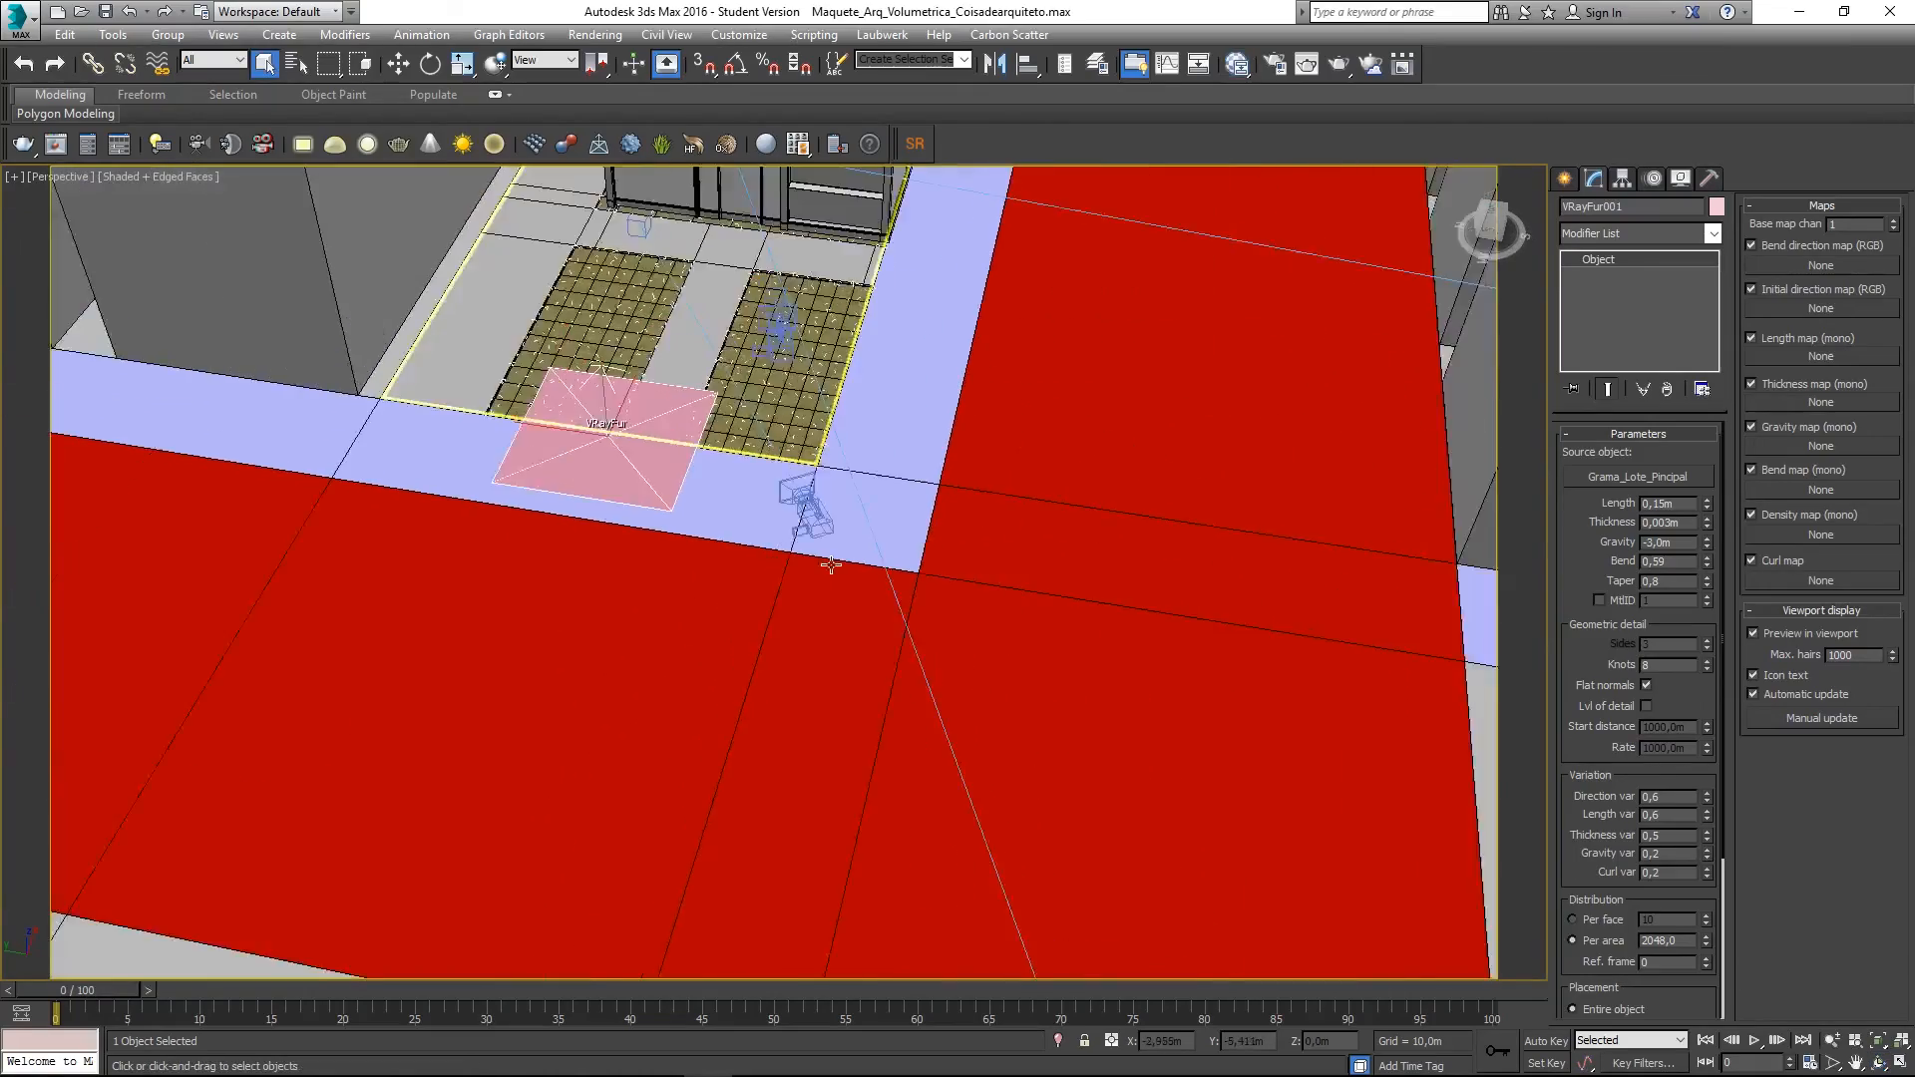
scroll(810, 618, "up", 8)
- Set Grama_Lote_Pincipal's UVW Map length and width to 0,5m
scroll(810, 619, "up", 2)
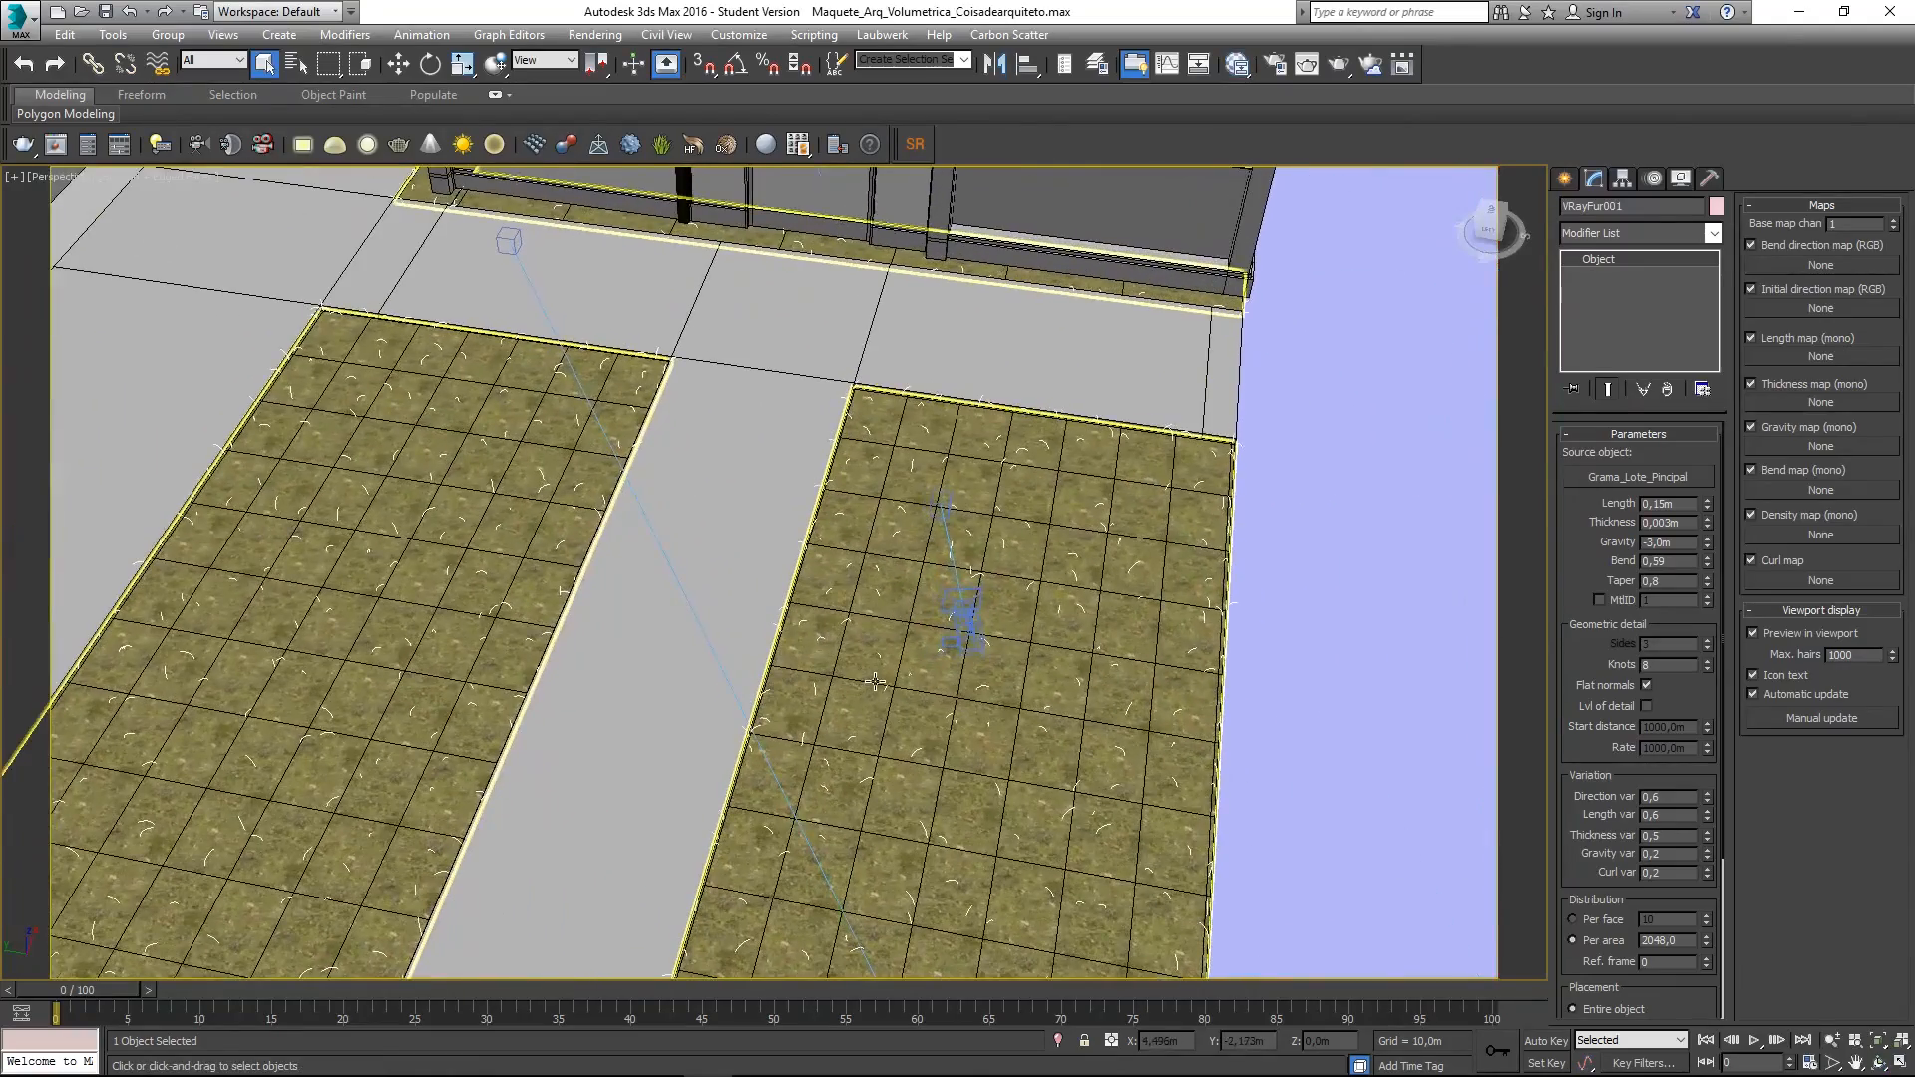
left_click(864, 687)
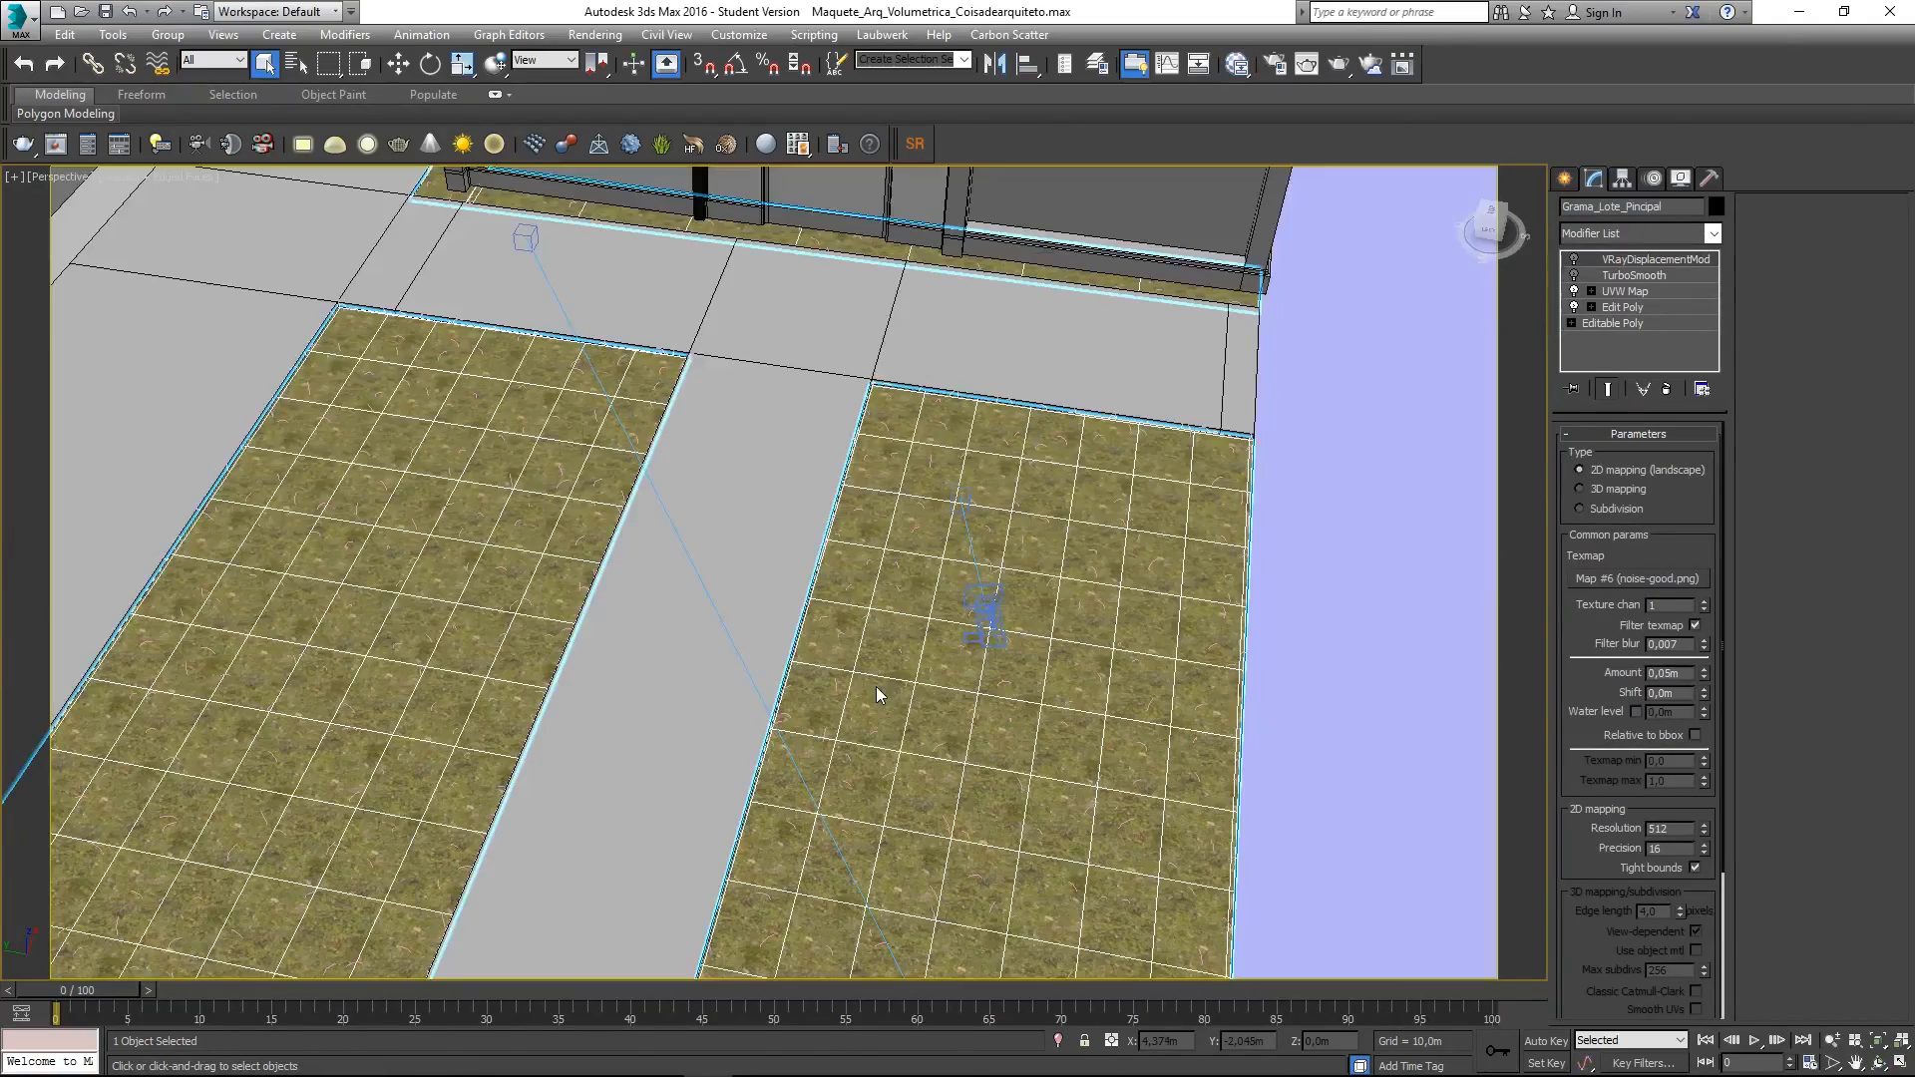
scroll(878, 688, "up", 5)
middle_click_drag(930, 682, 866, 703)
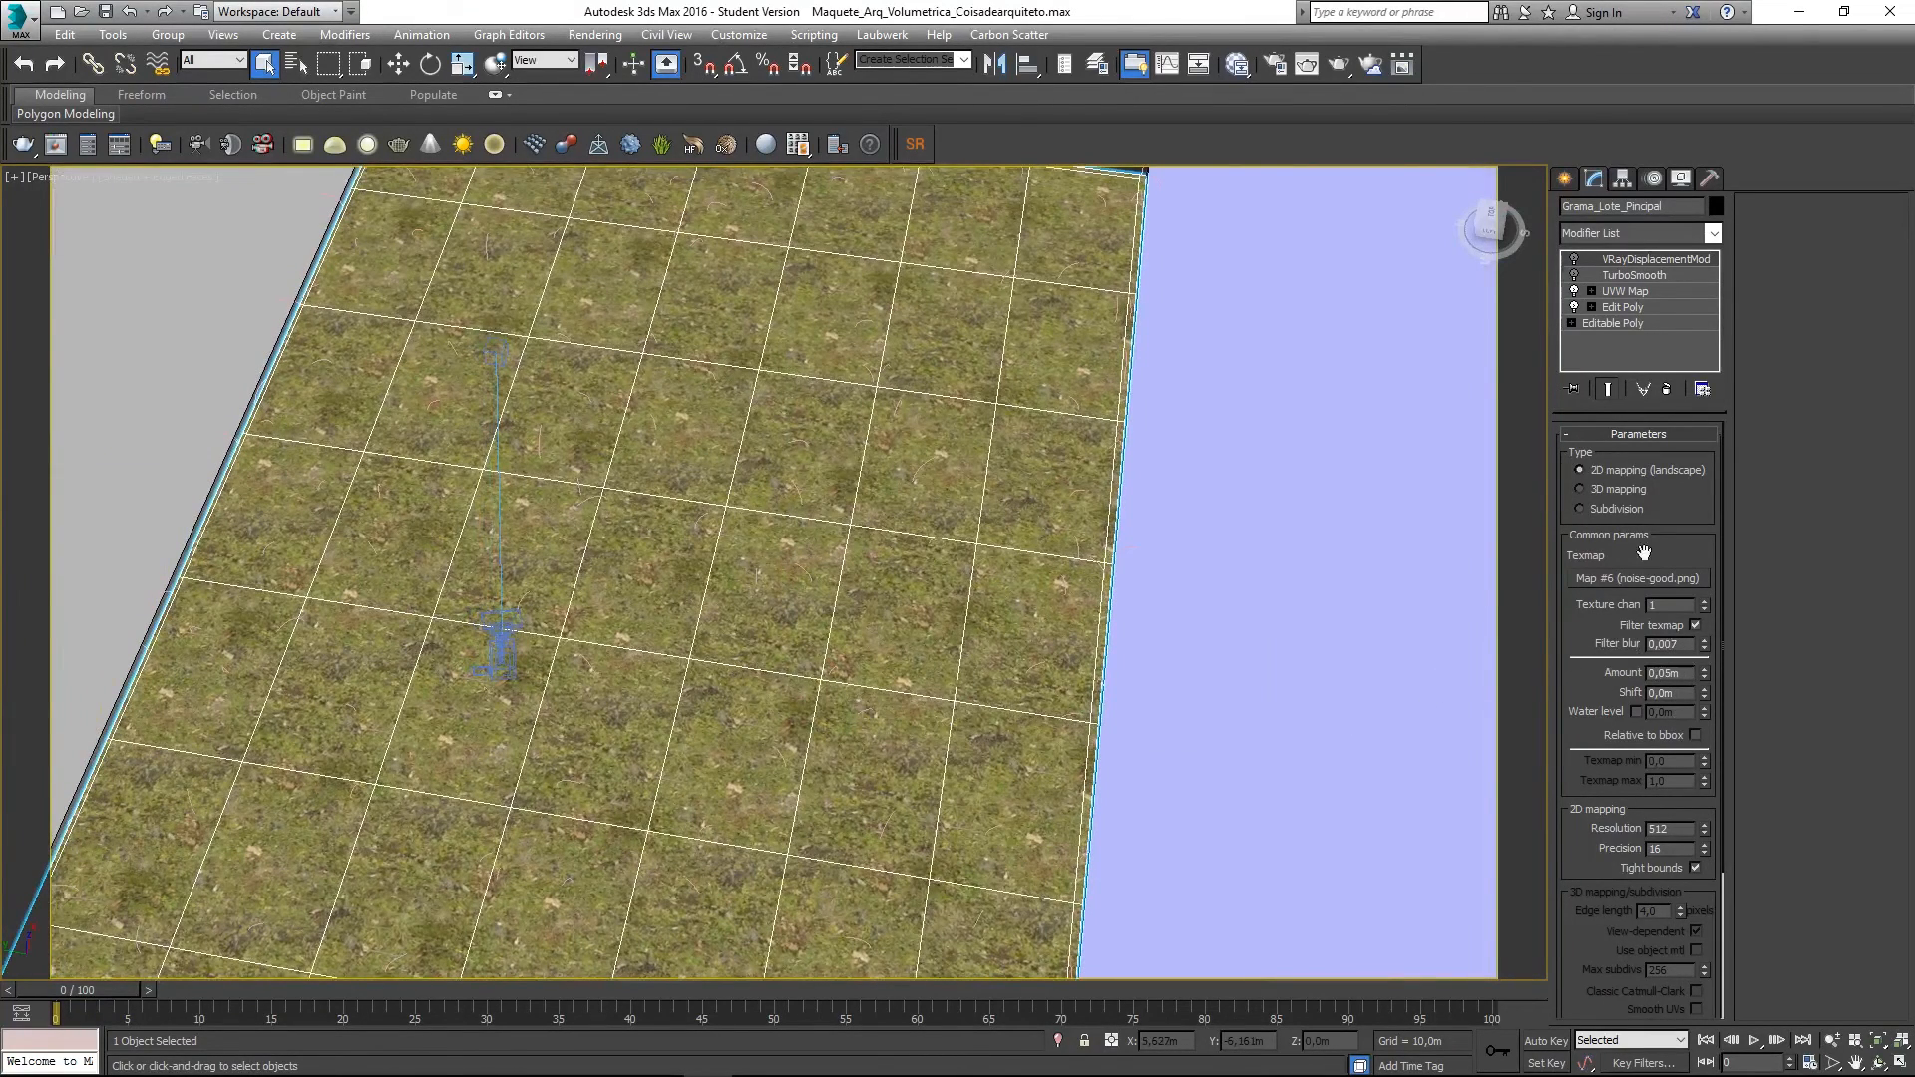
left_click(1624, 291)
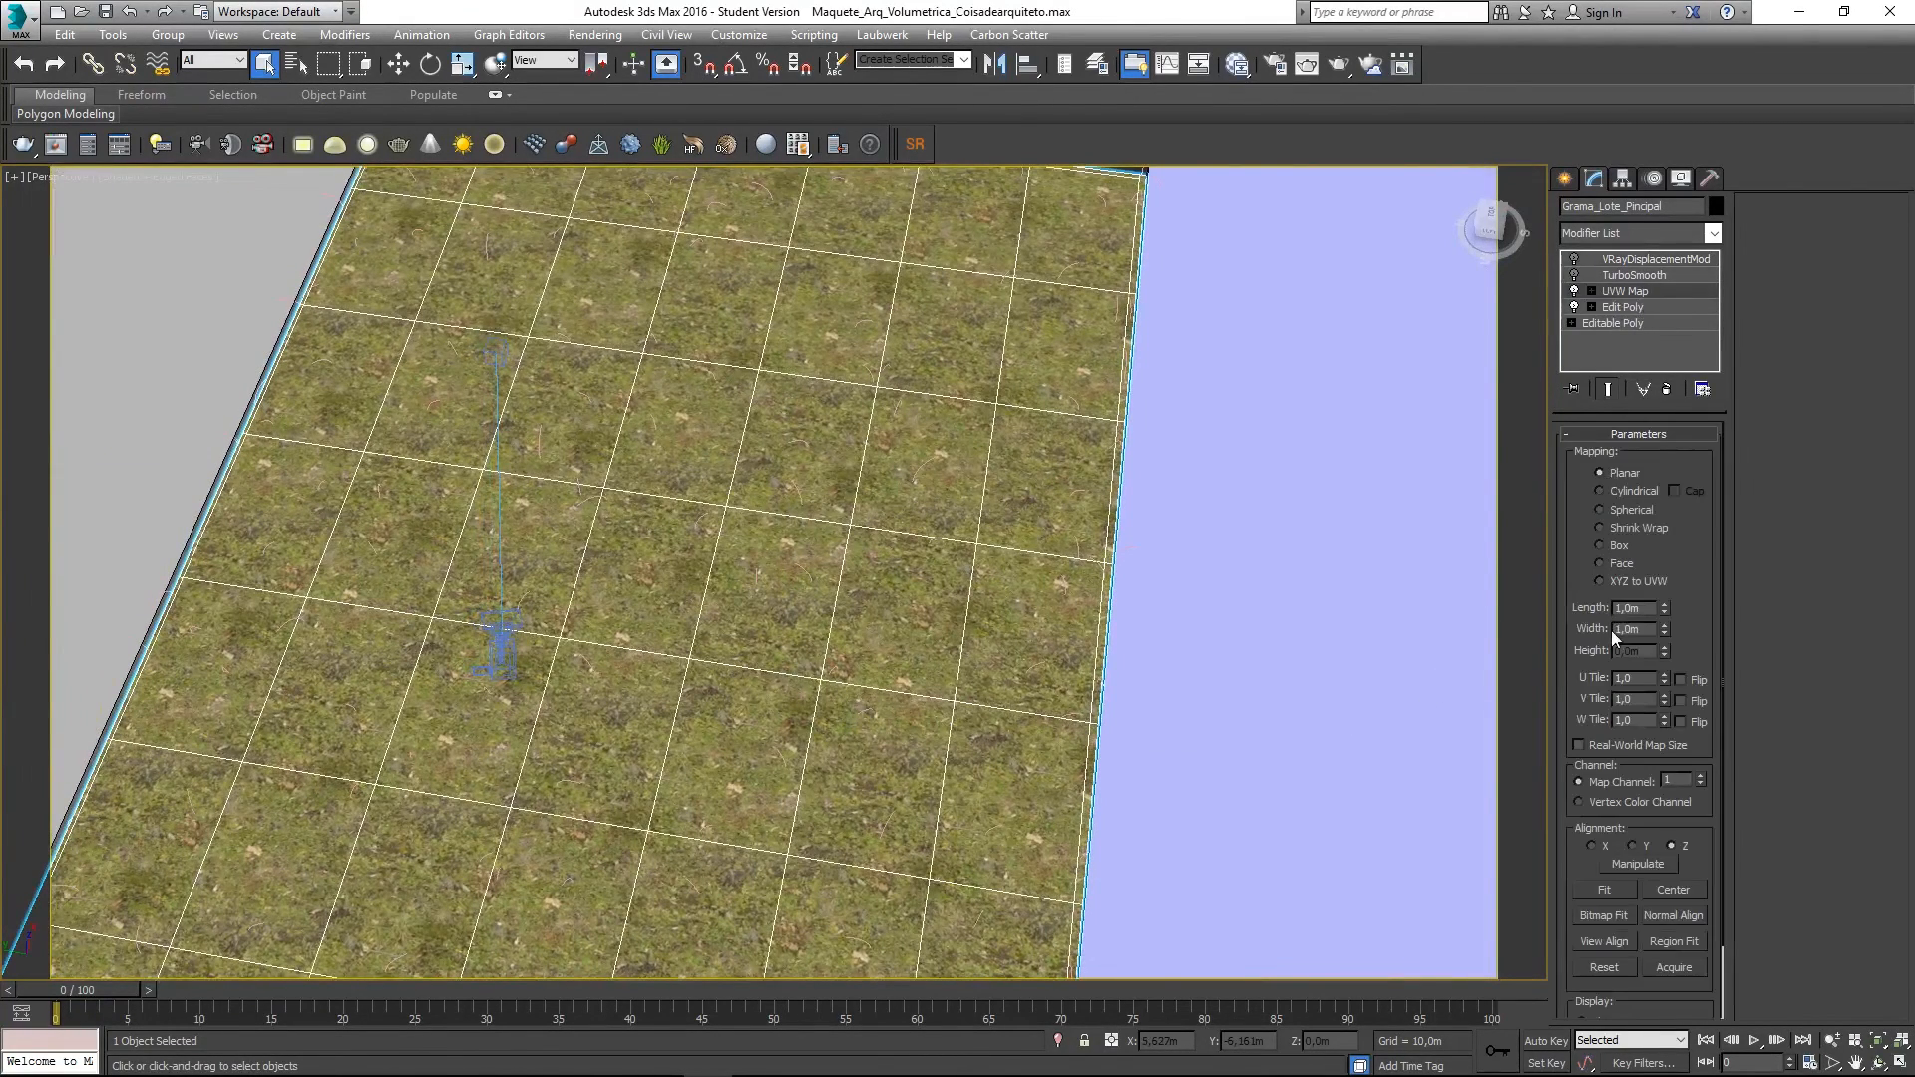
left_click_drag(1651, 610, 1467, 578)
type(",5")
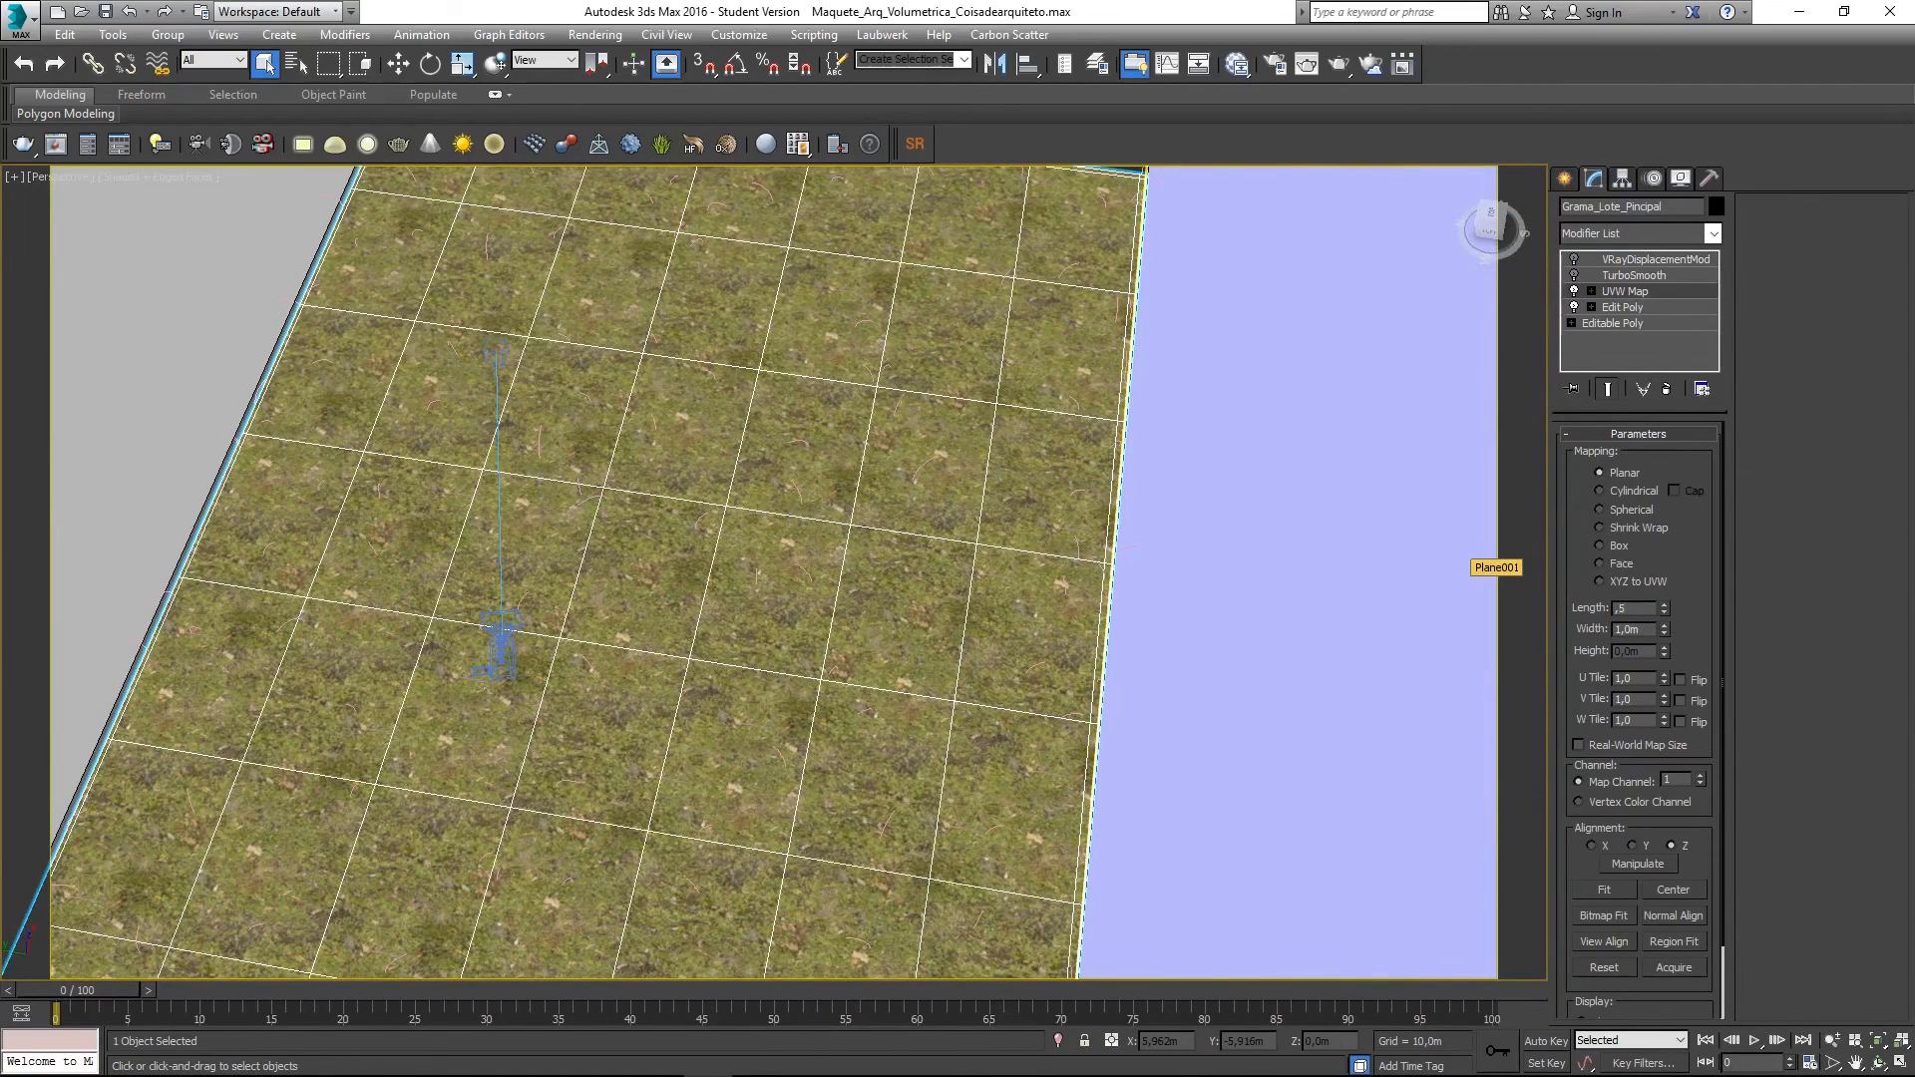
key("Tab")
type(",5")
key("Return")
scroll(776, 408, "down", 6)
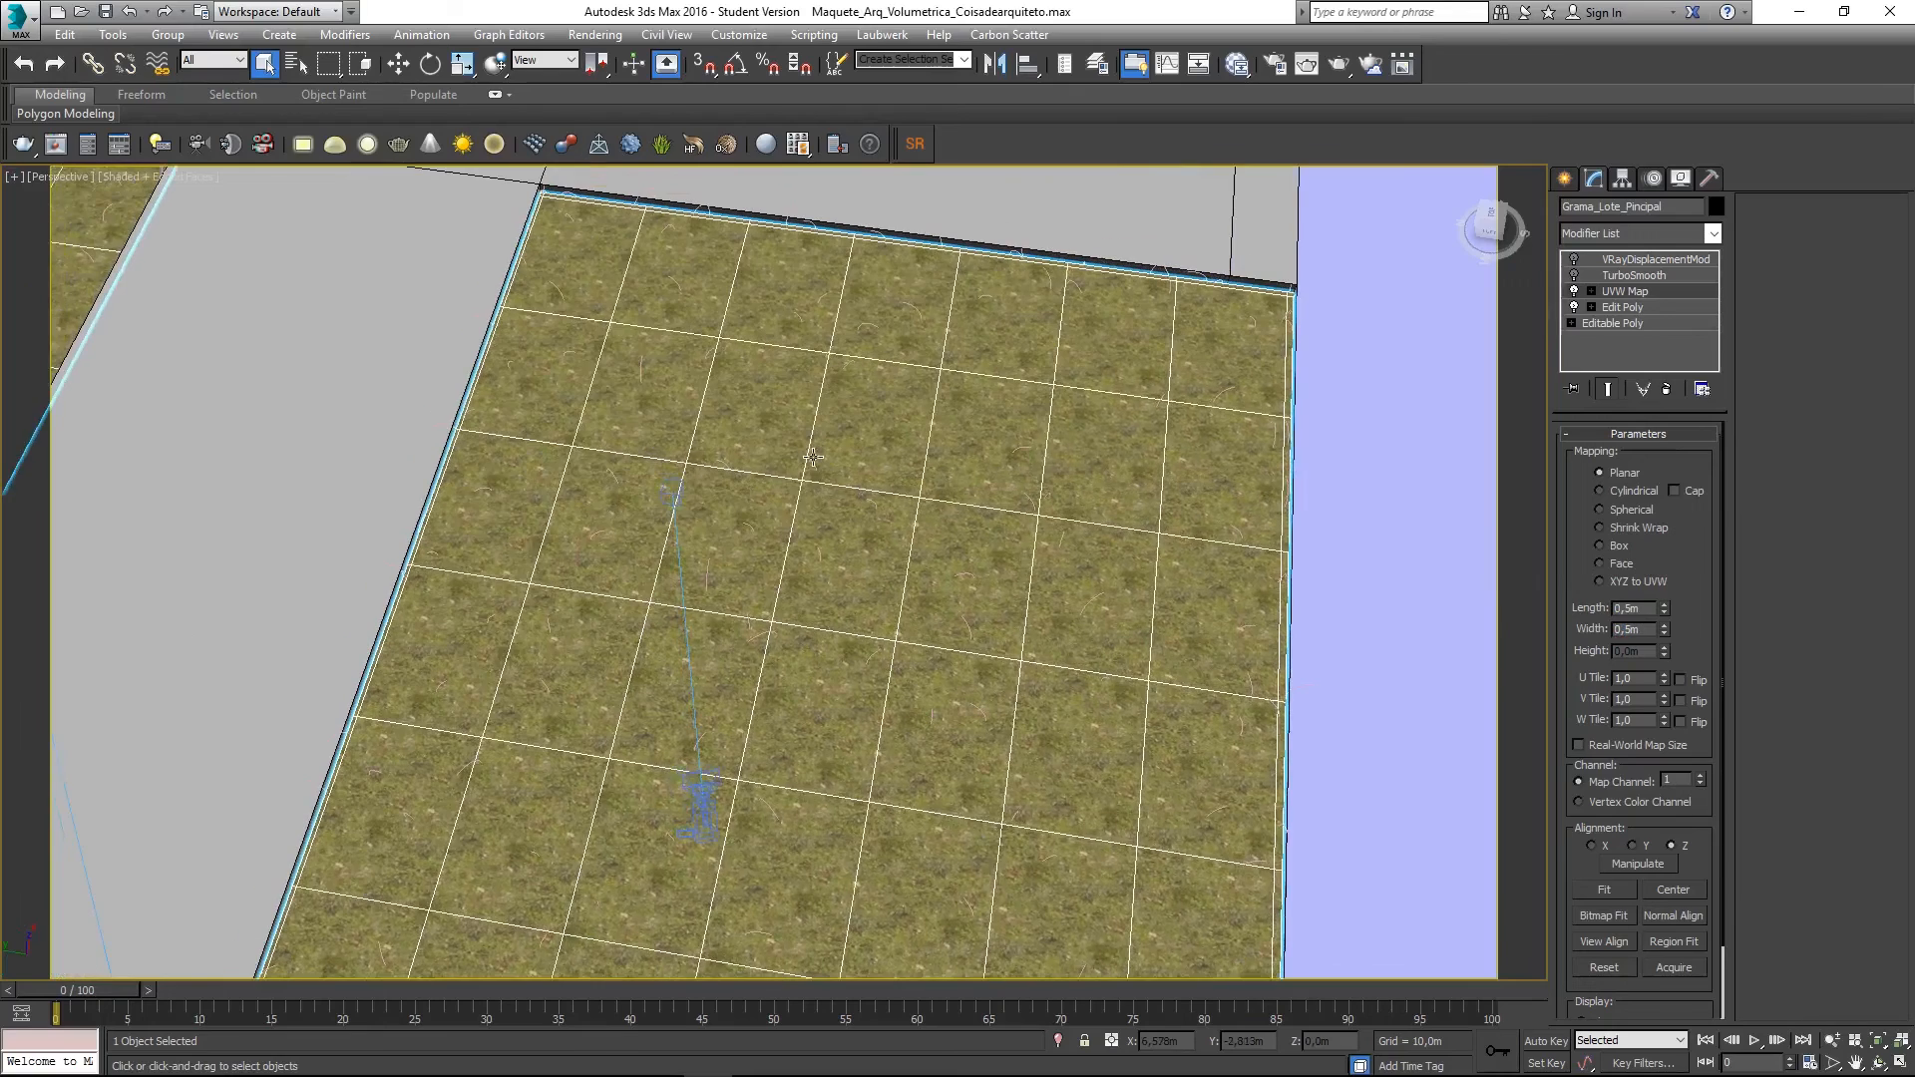
- Switch to the PhysCamera view and orbit it to show more of the lawn
key("c")
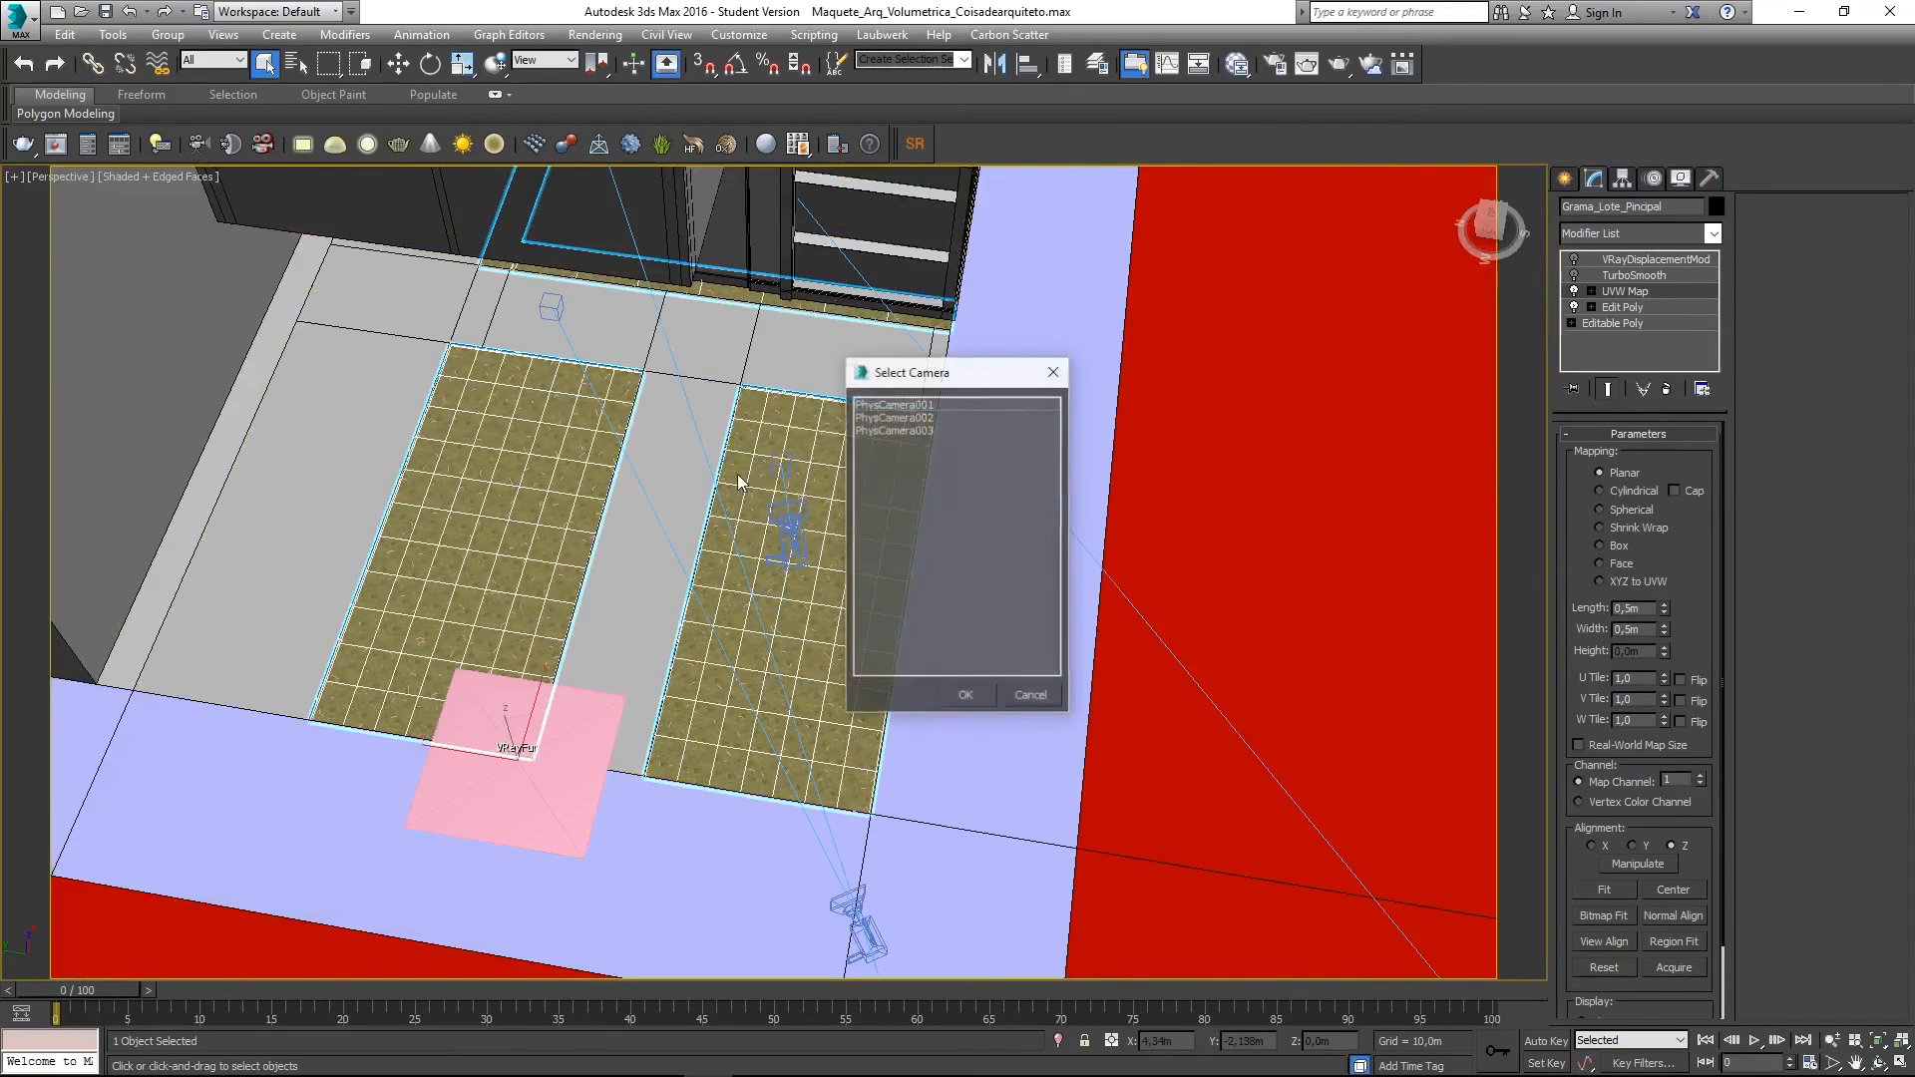
double_click(898, 433)
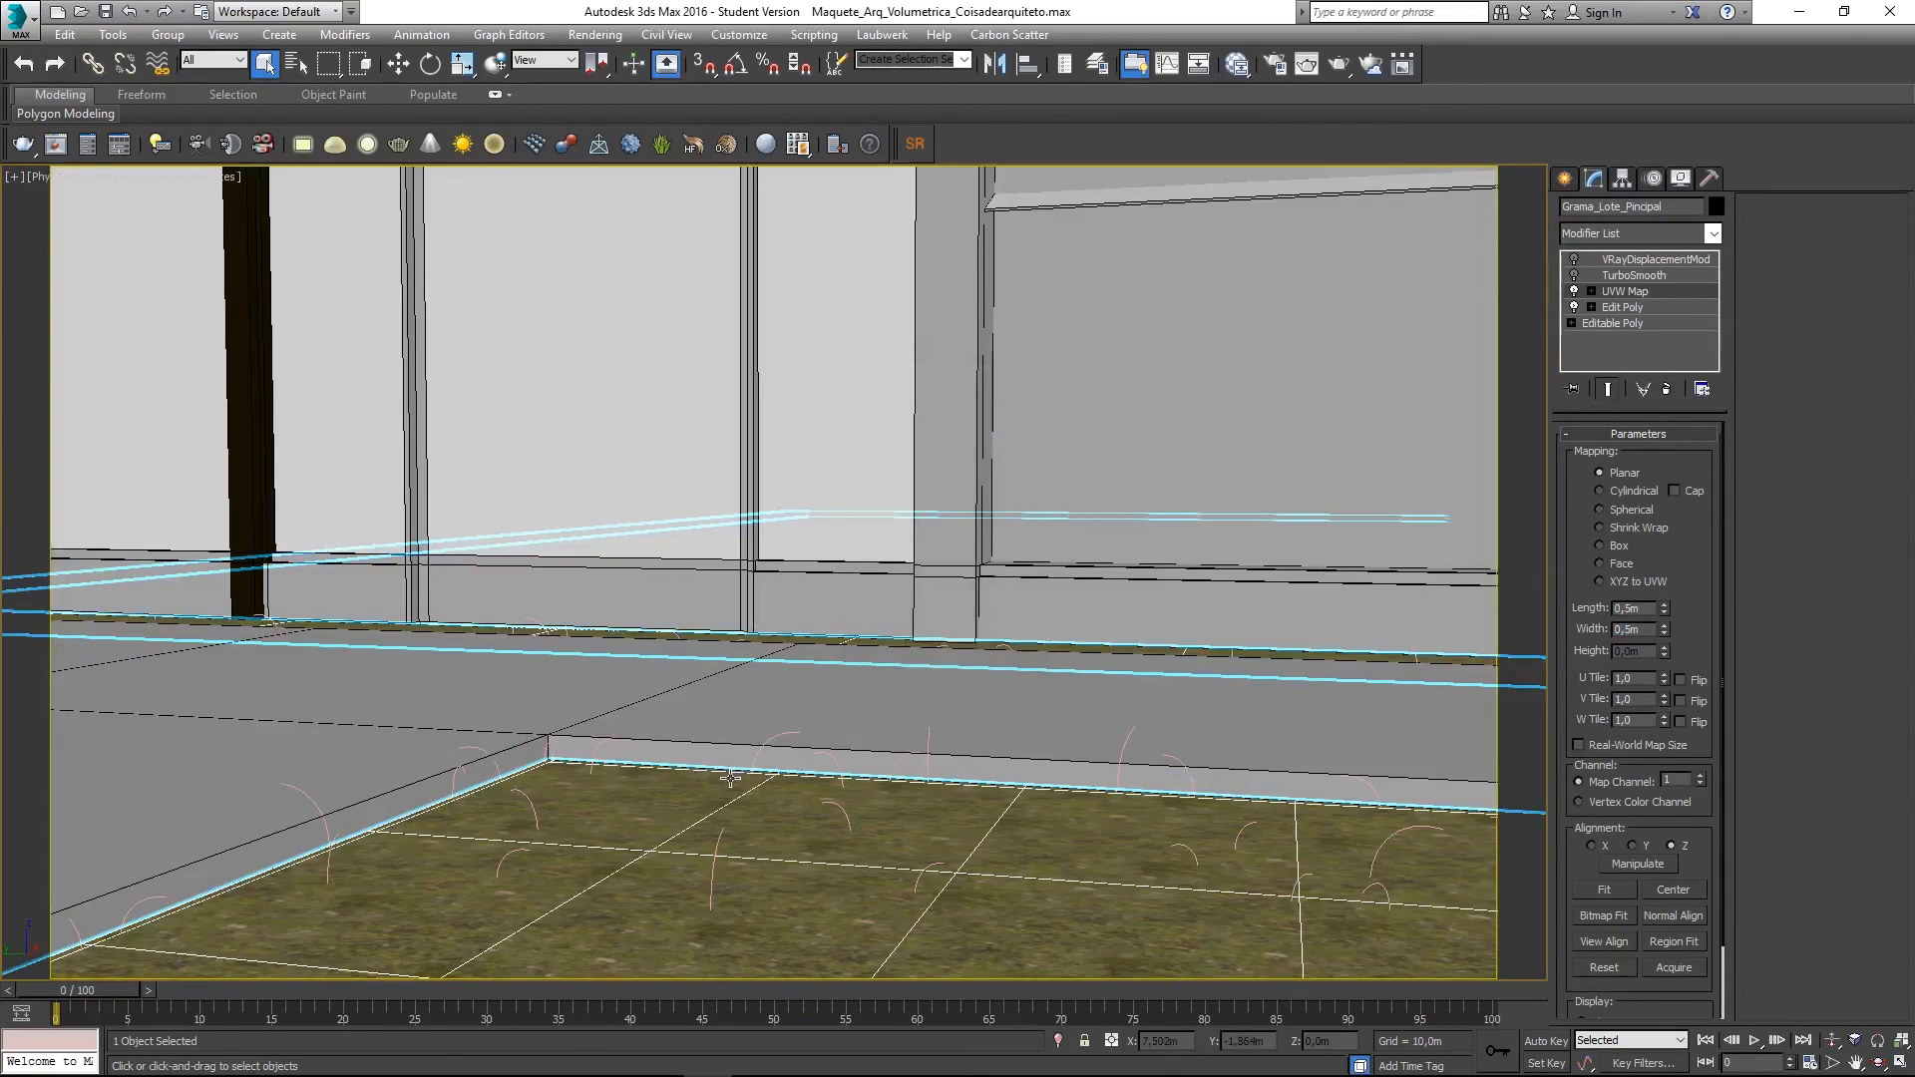
middle_click_drag(694, 768, 709, 624)
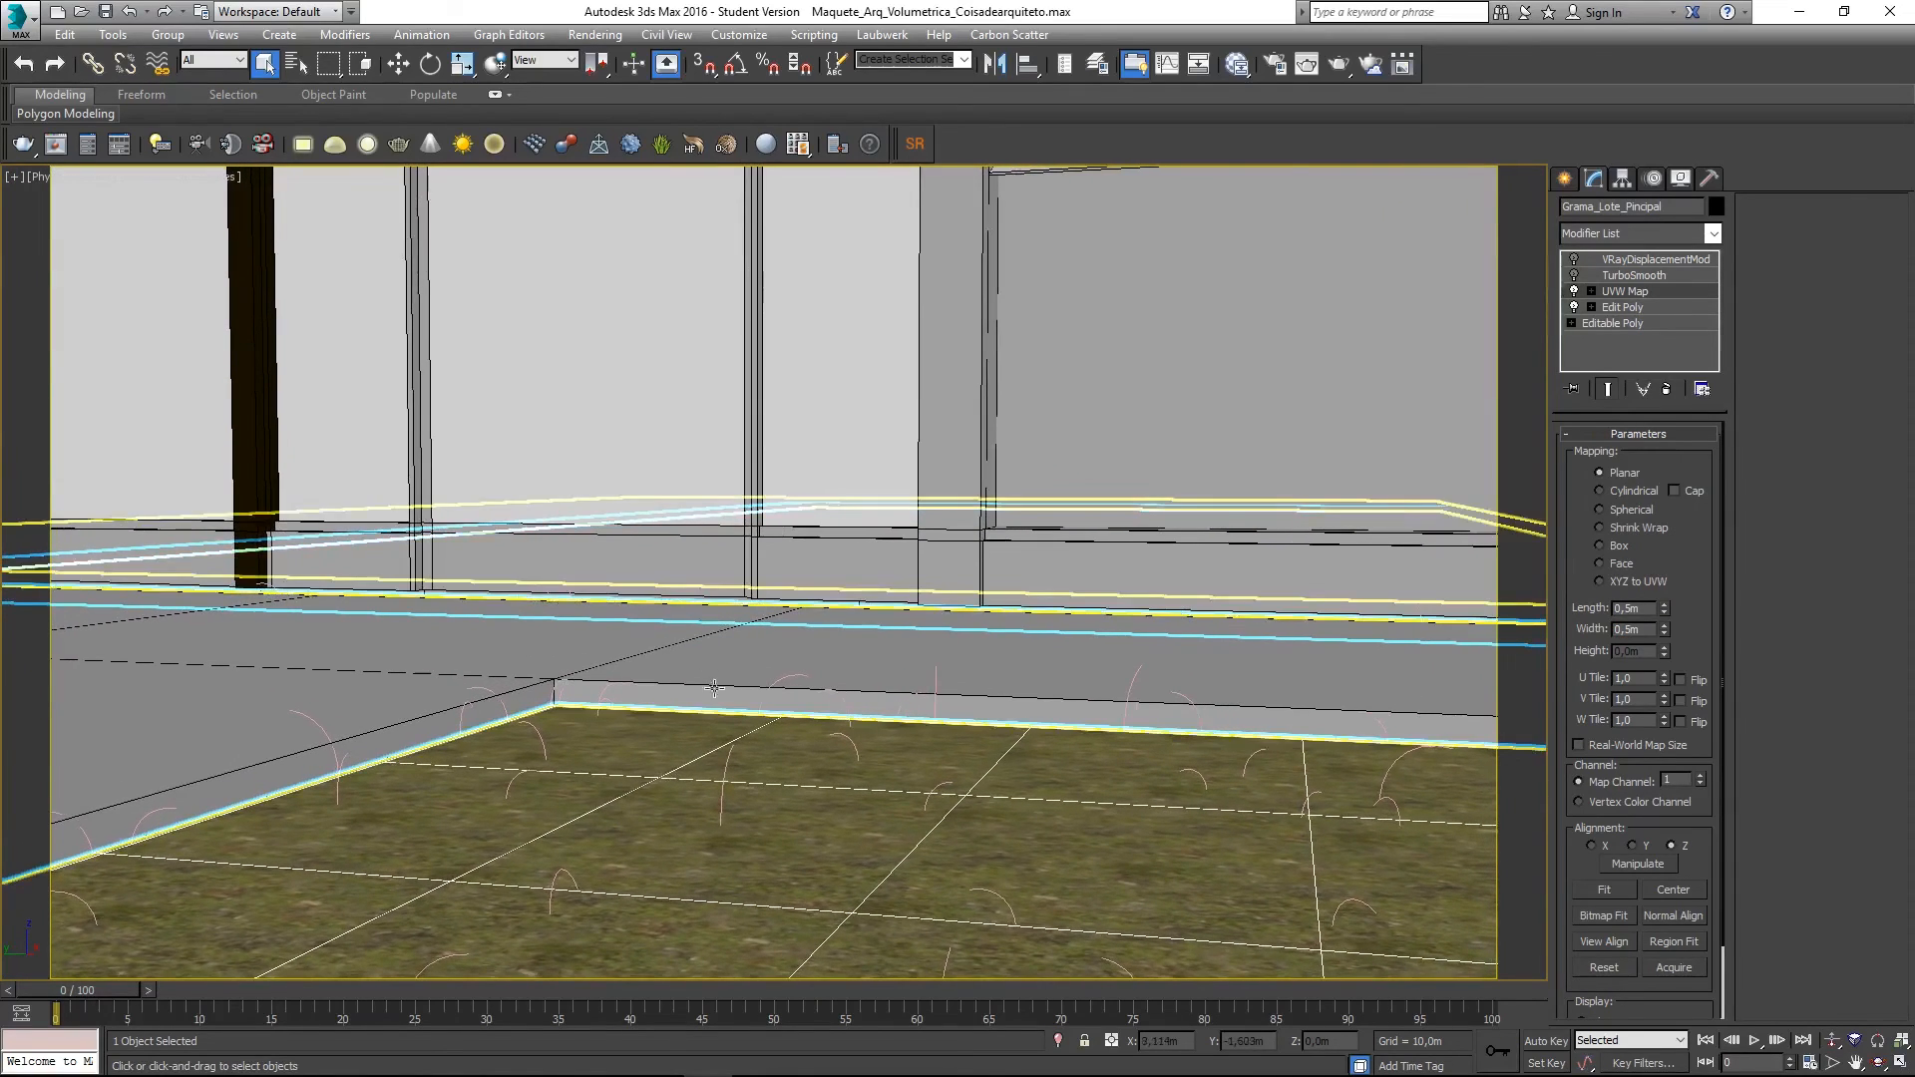
left_click(1878, 1063)
left_click_drag(1047, 825, 1045, 837)
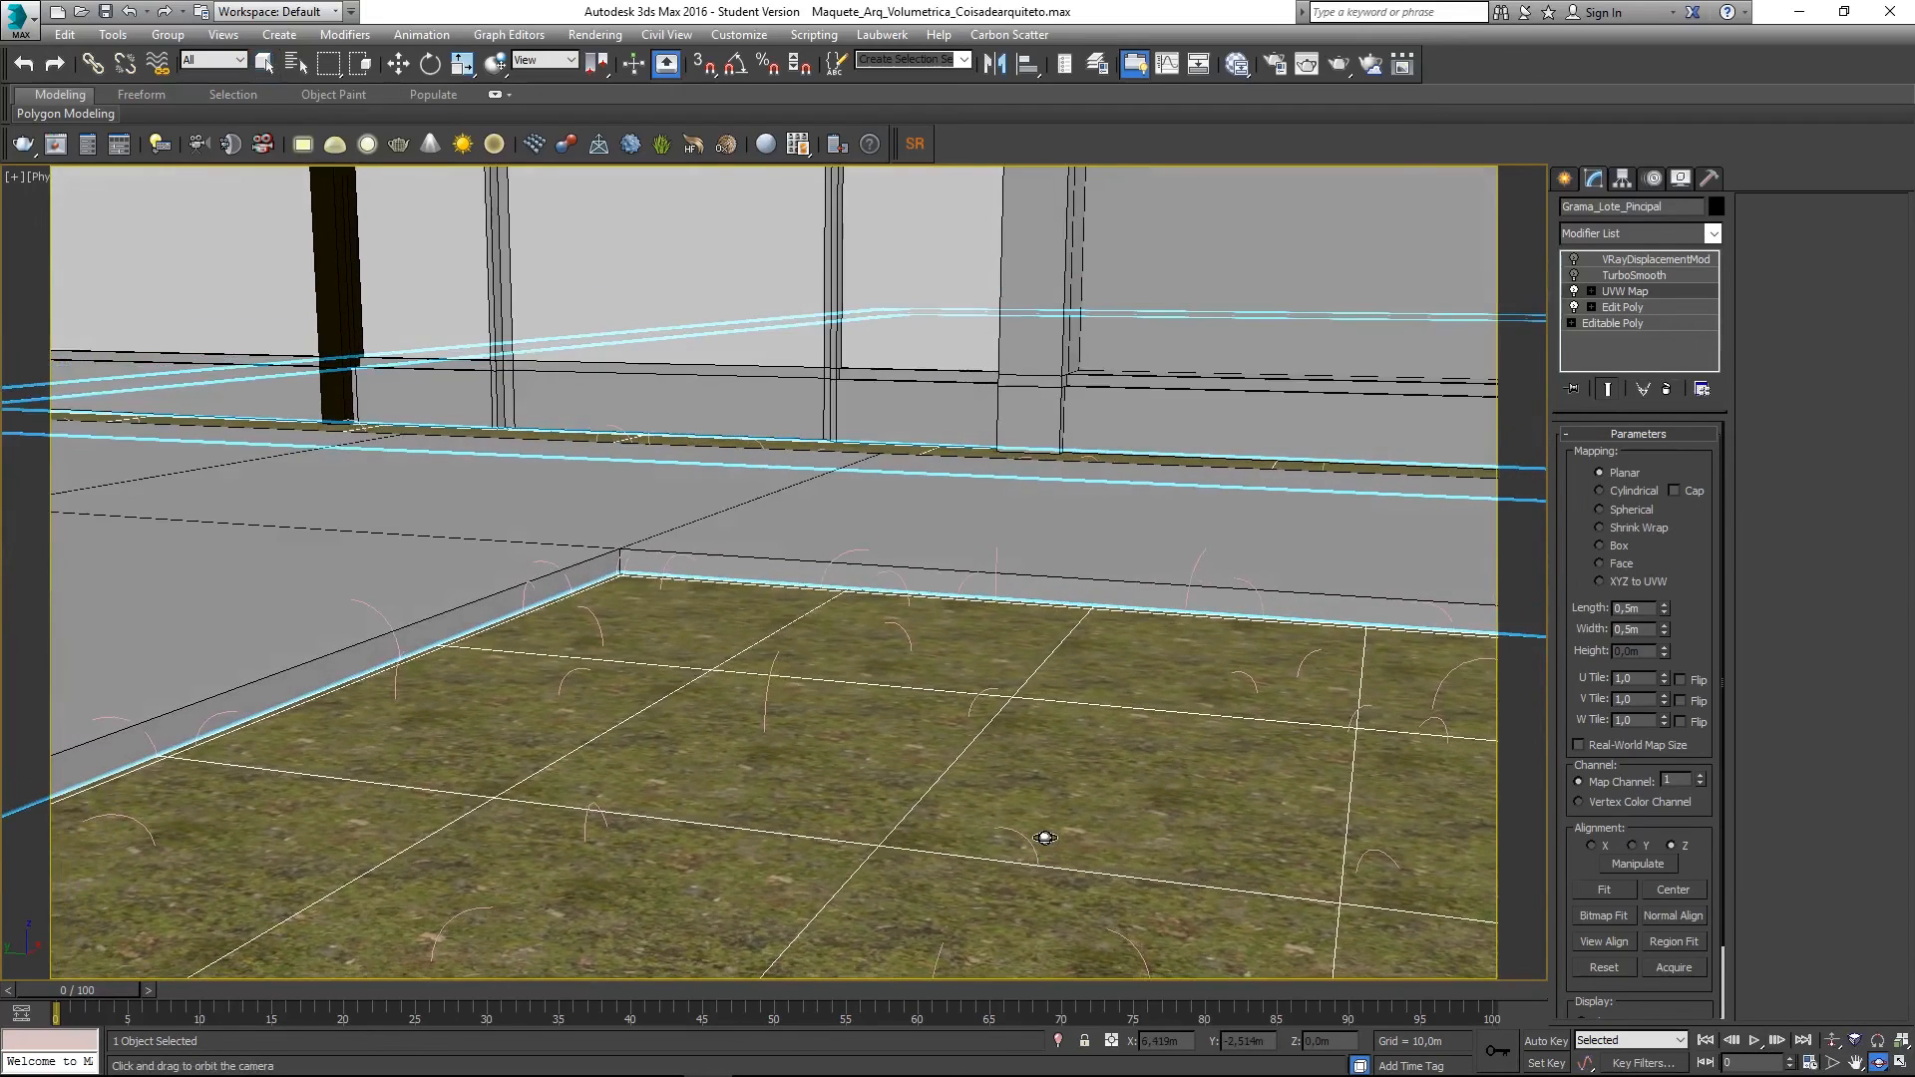
- Select the grass fur object and the Grama_Lote_Pincipal ground
key("q")
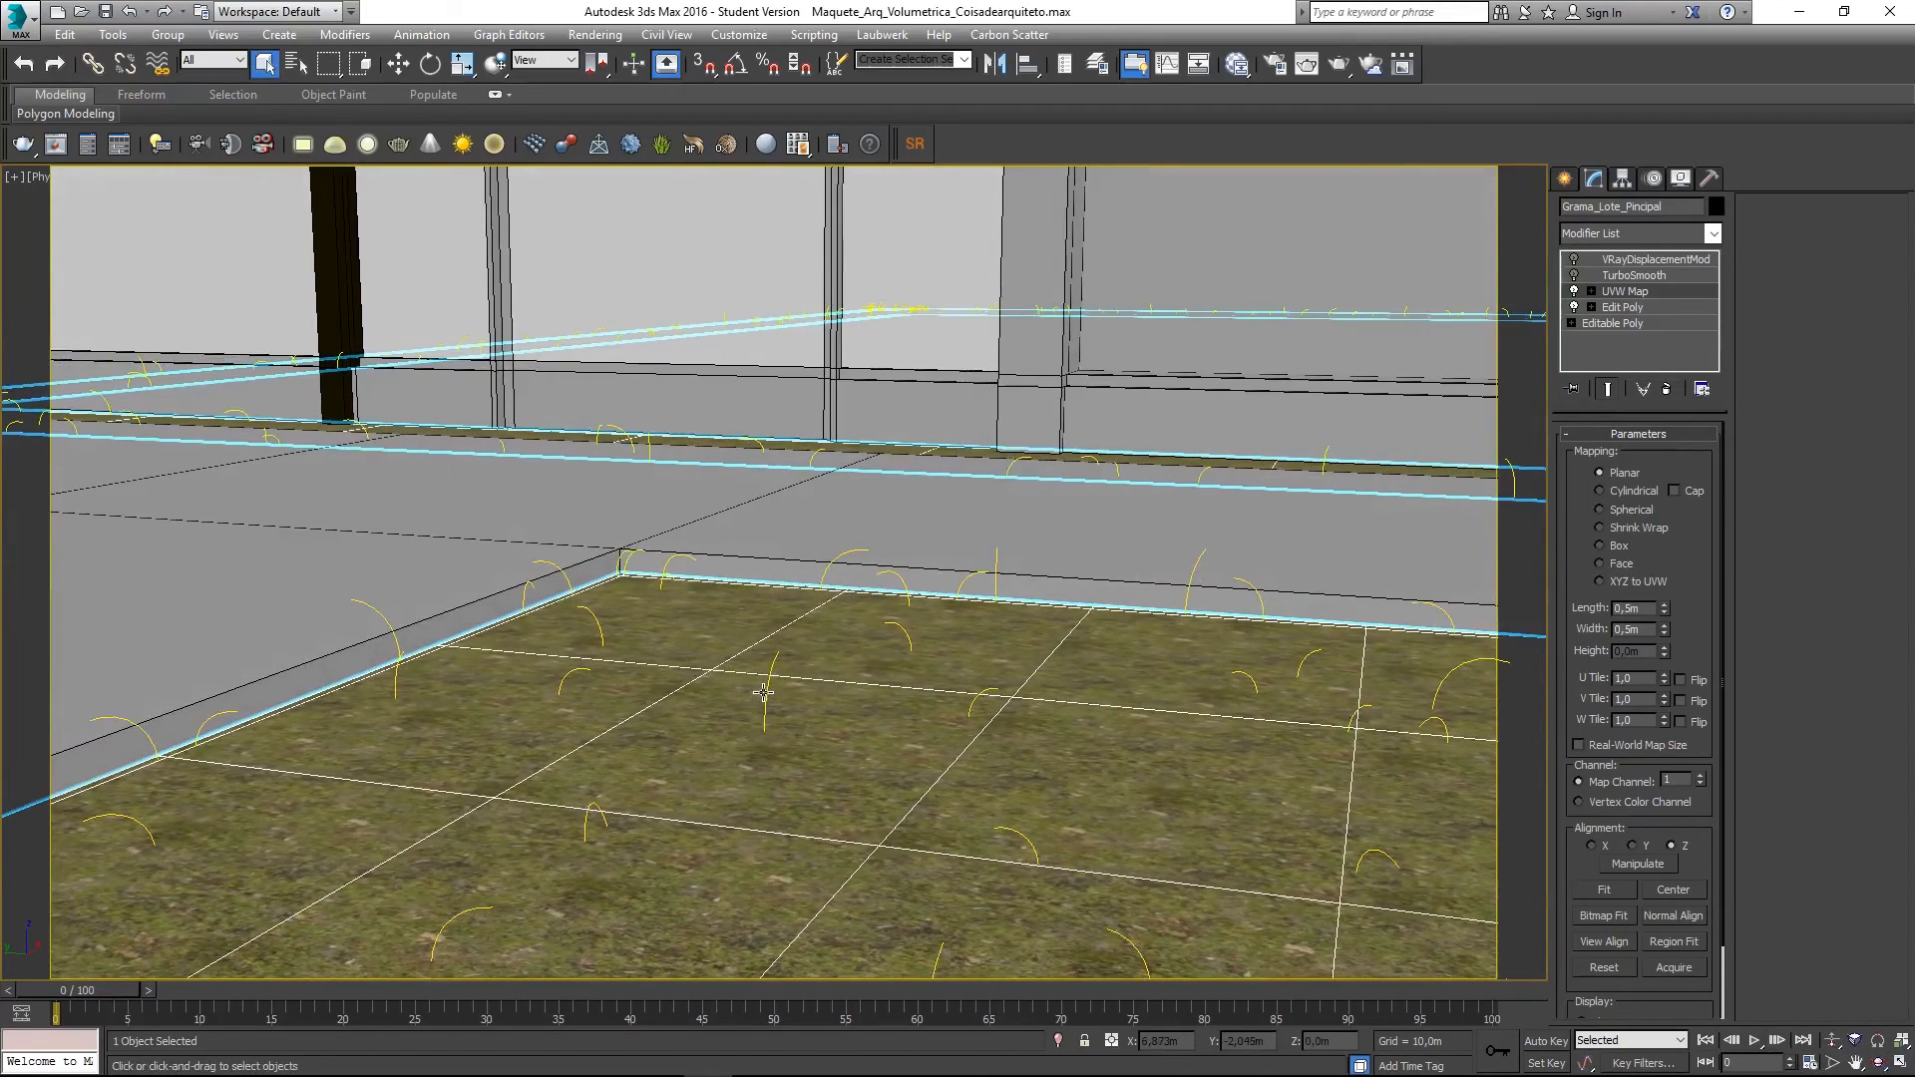
left_click(766, 698)
left_click(1039, 808)
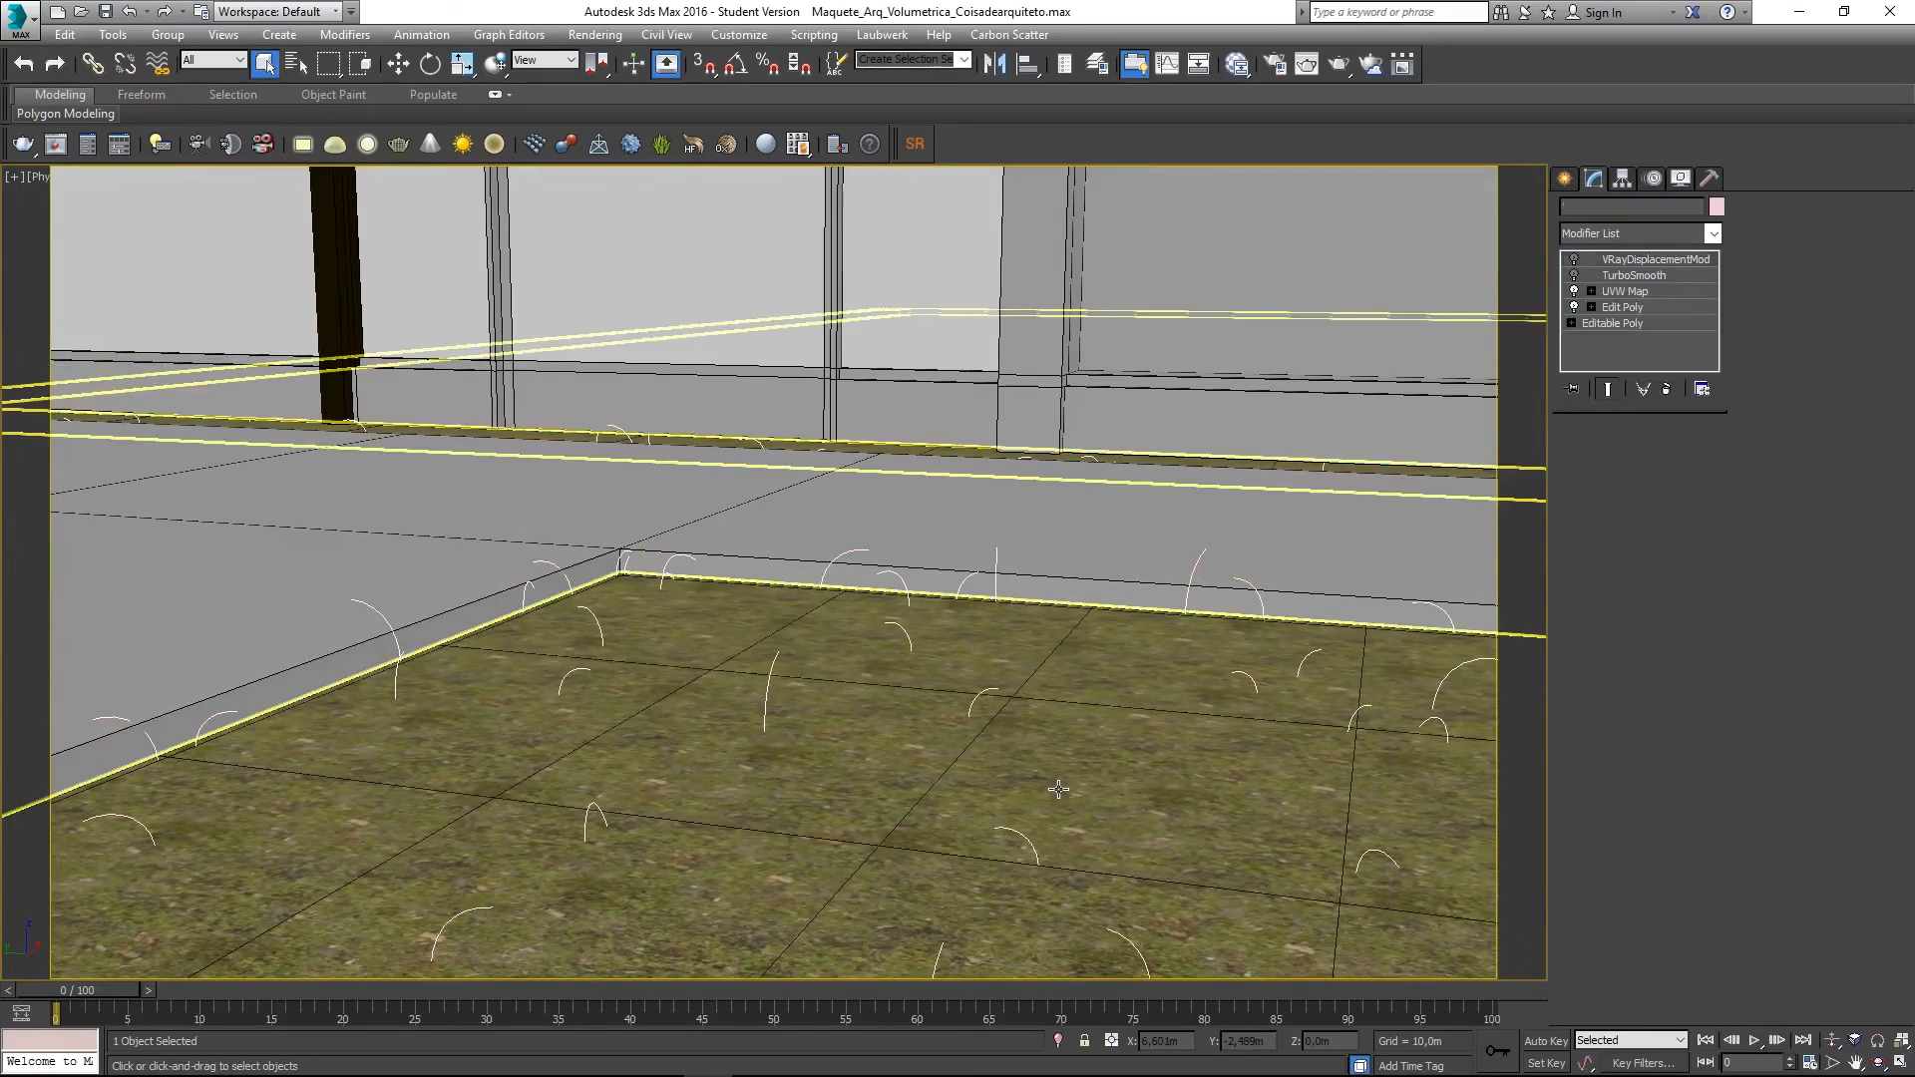
key("F10")
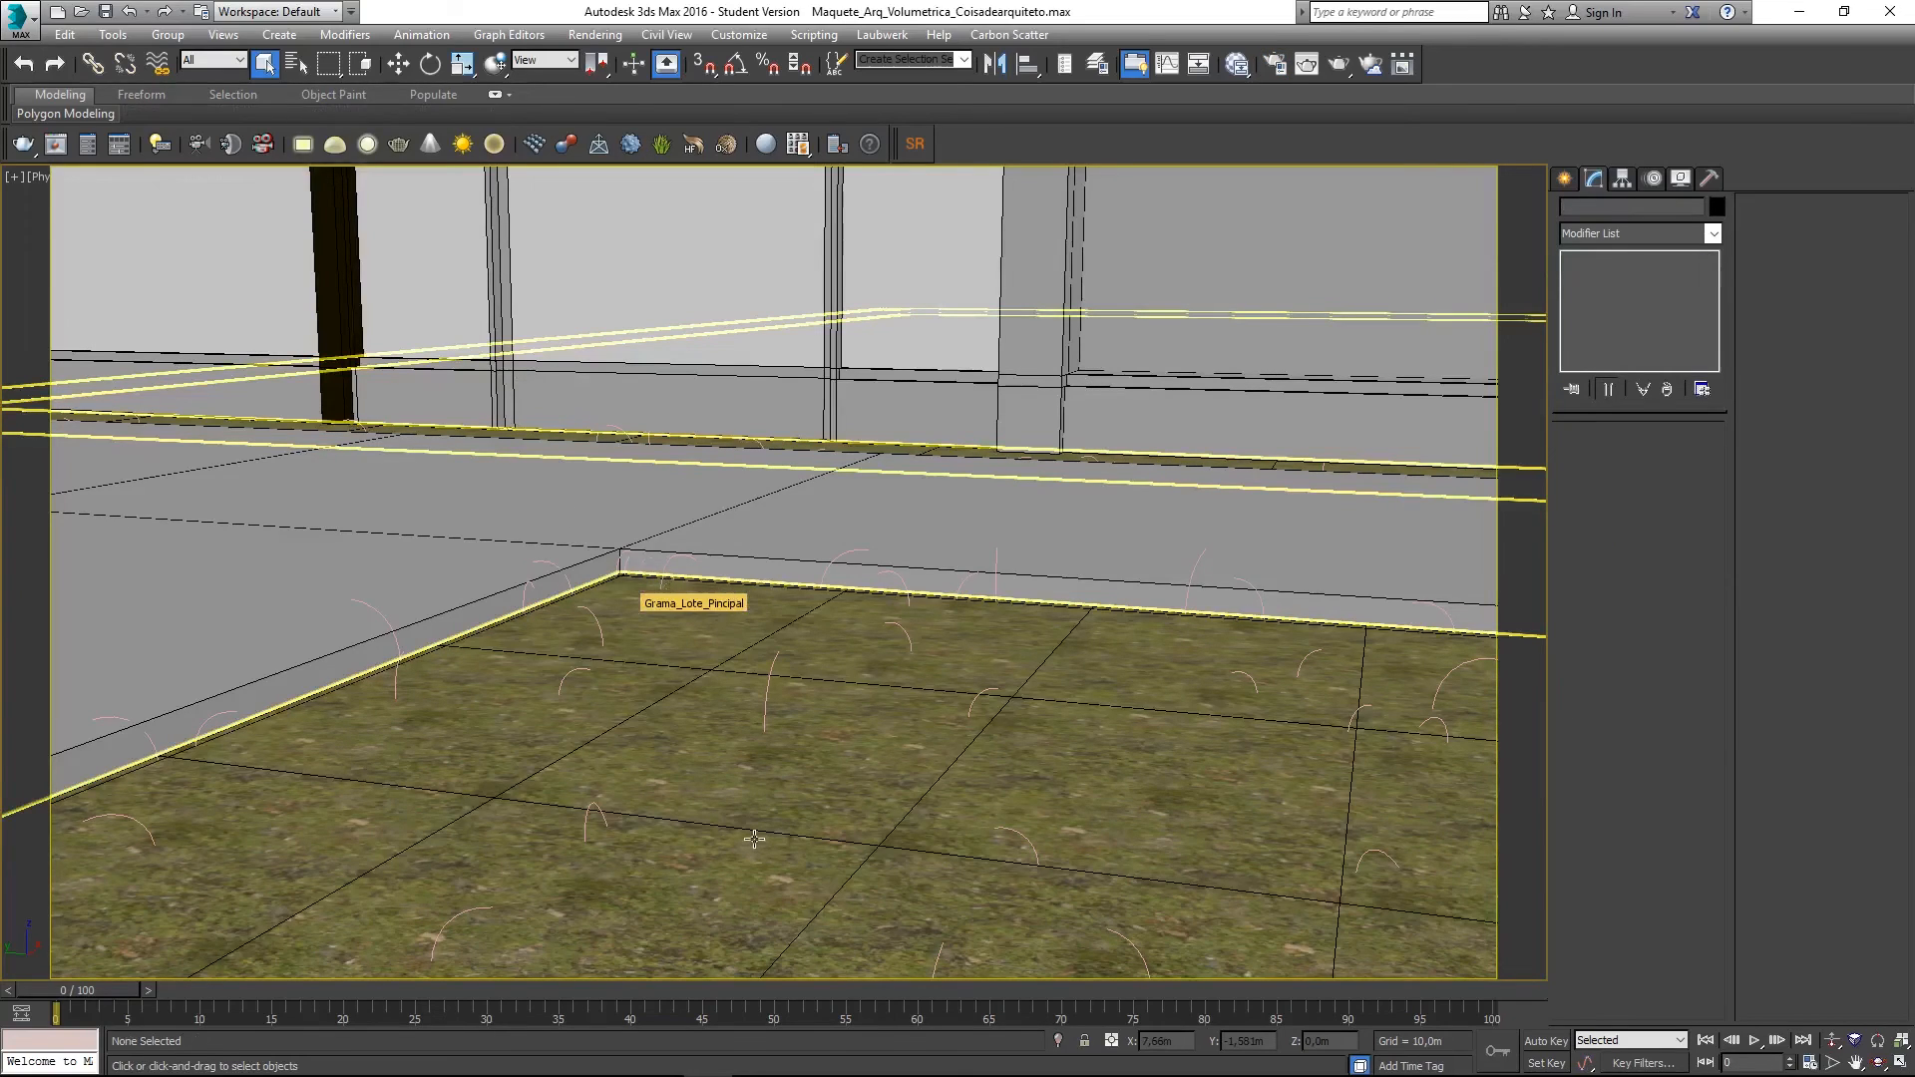
- Render the camera view again in V-Ray with Render Production to see the grass
key("shift+q")
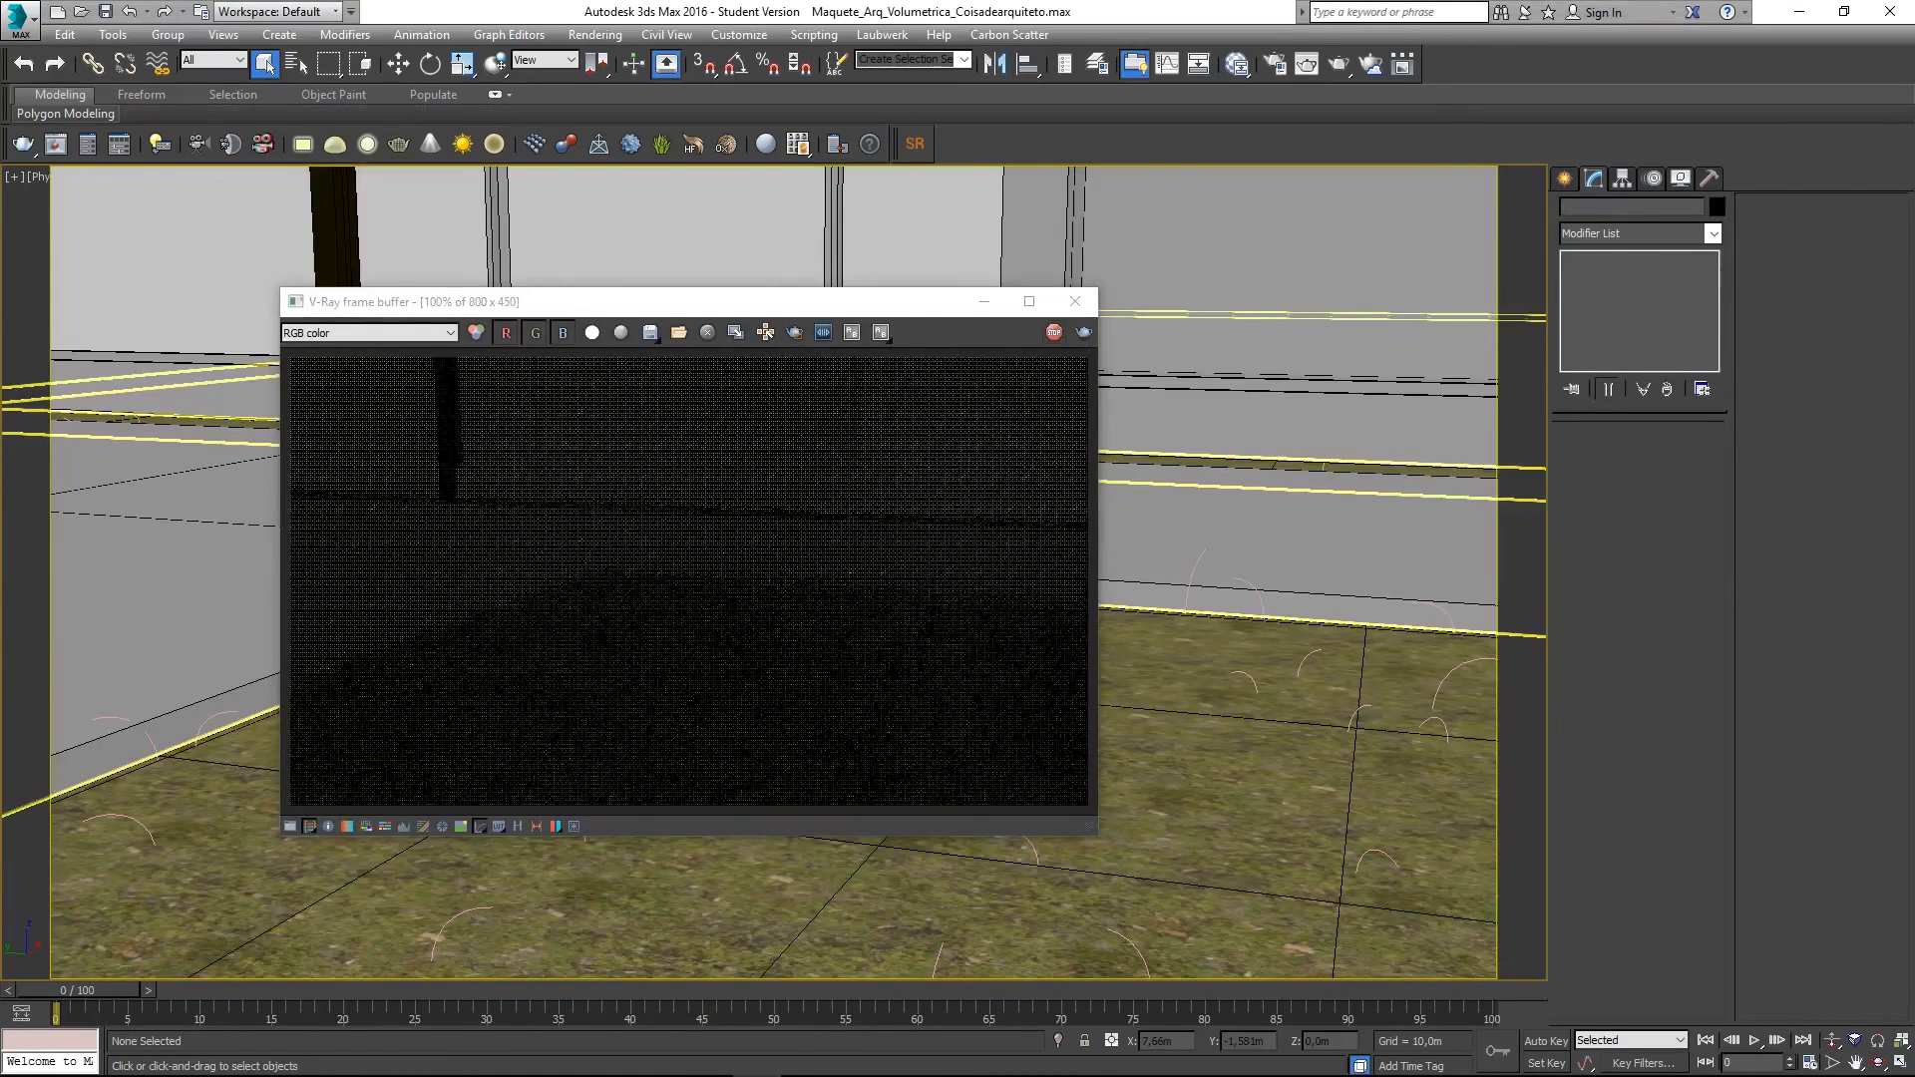
left_click(648, 308)
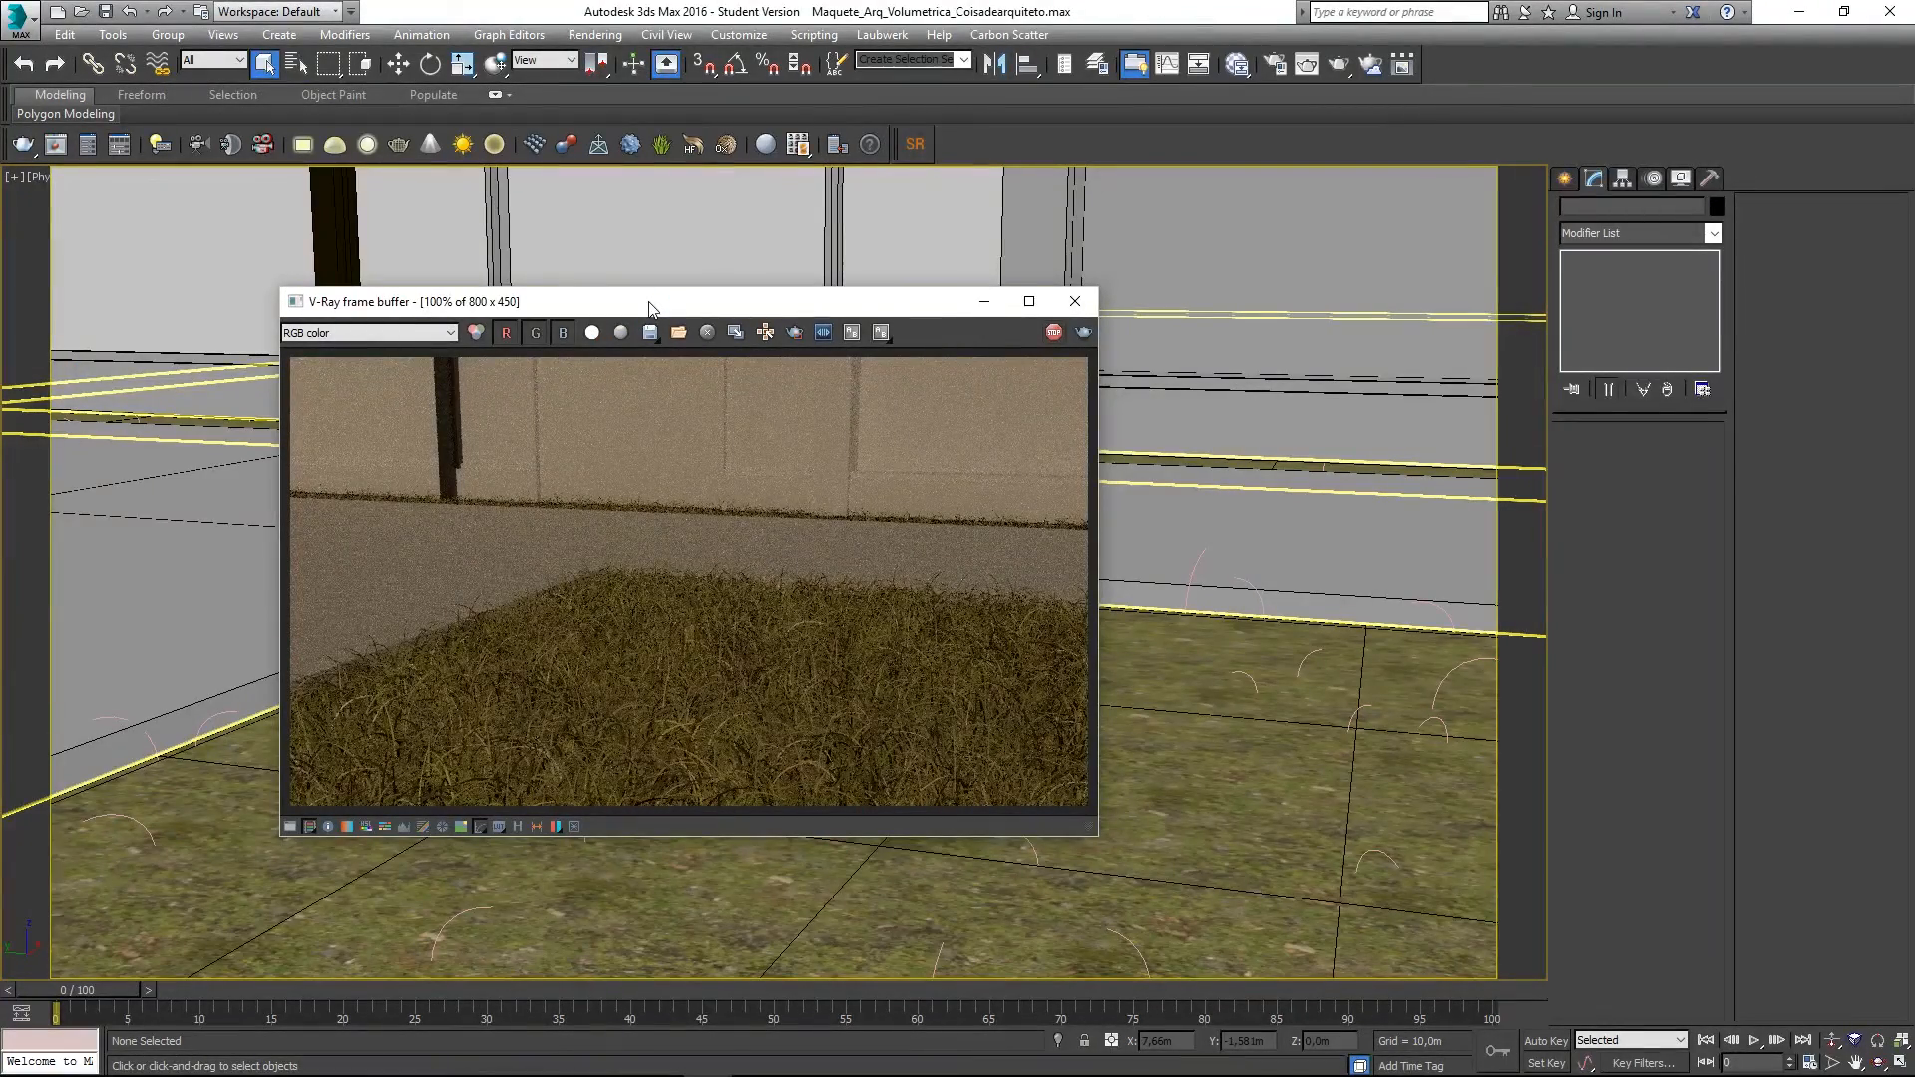
key("shift+q")
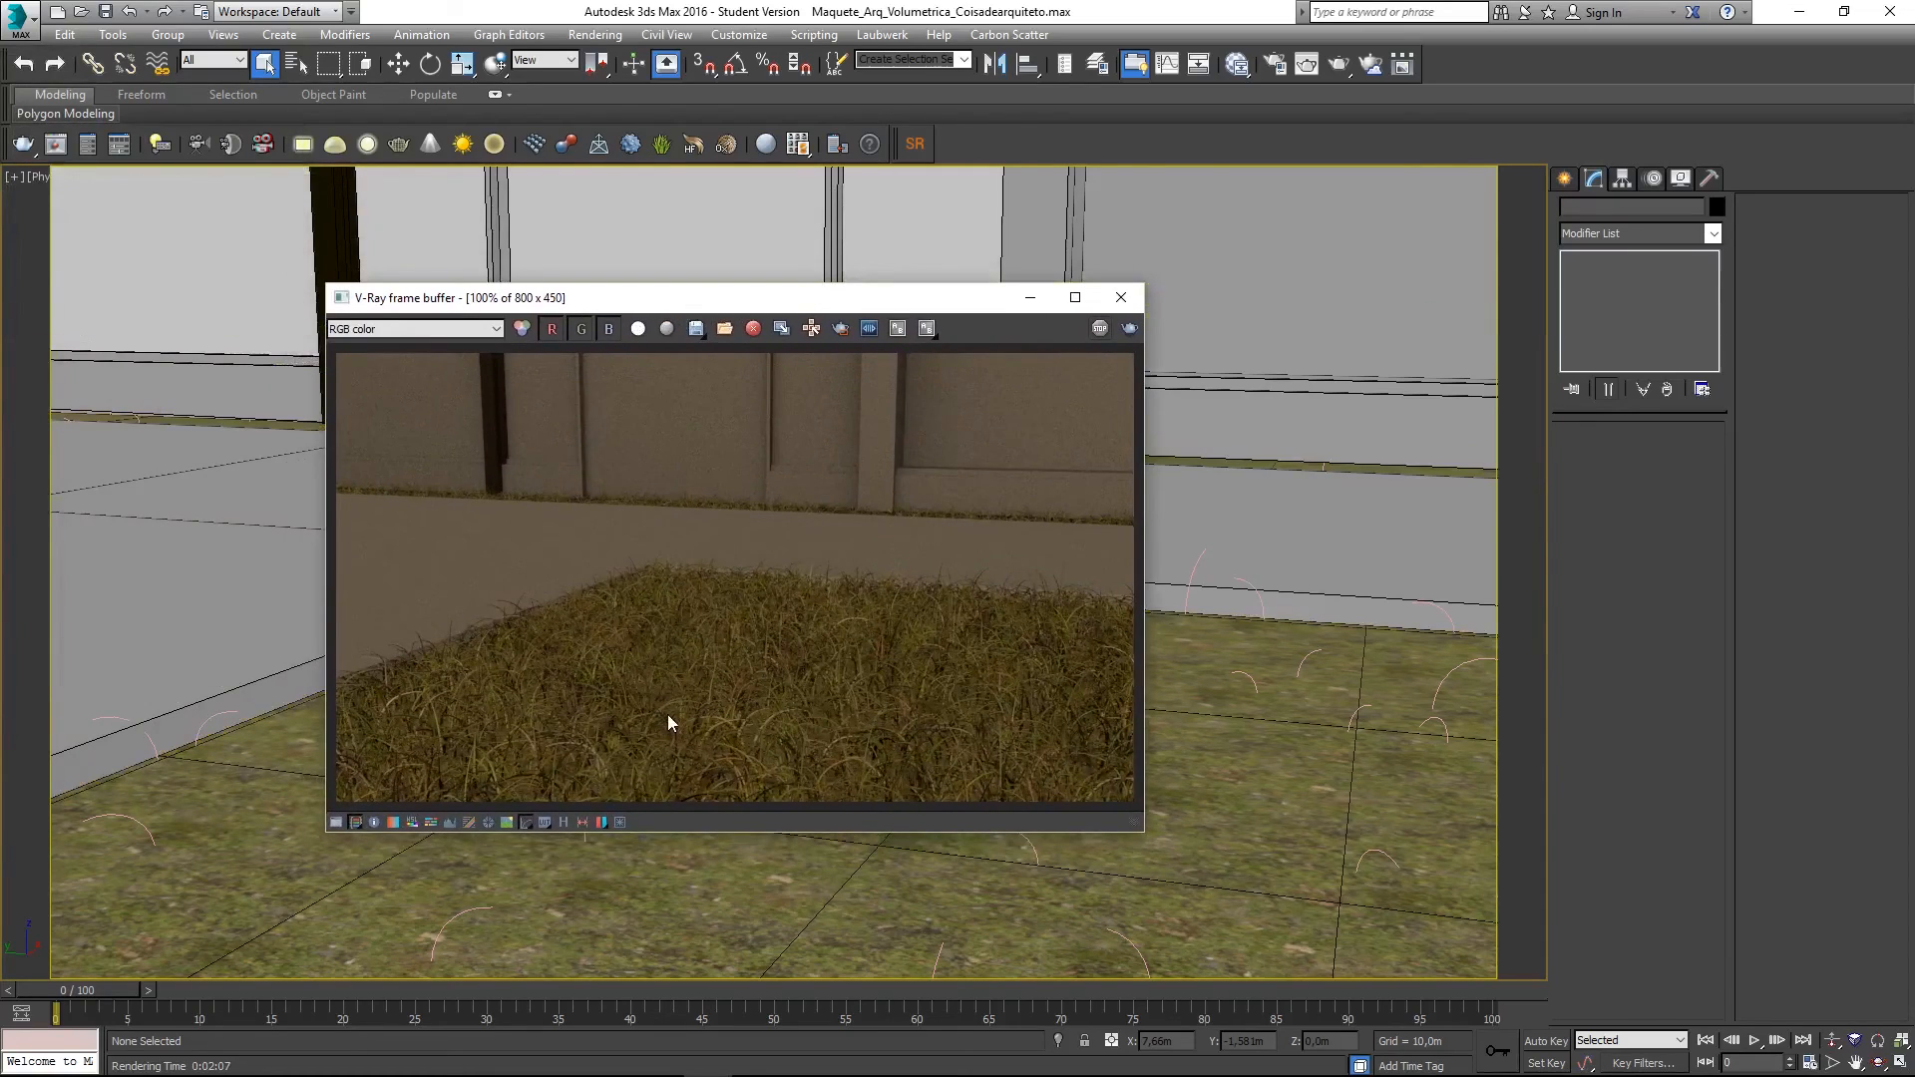
- Zoom and pan the frame buffer to inspect the yellowish grass patch, returning to 100%
scroll(667, 714, "up", 1)
scroll(688, 702, "down", 2)
scroll(716, 661, "up", 1)
scroll(709, 708, "up", 2)
scroll(697, 714, "down", 1)
middle_click_drag(698, 714, 589, 748)
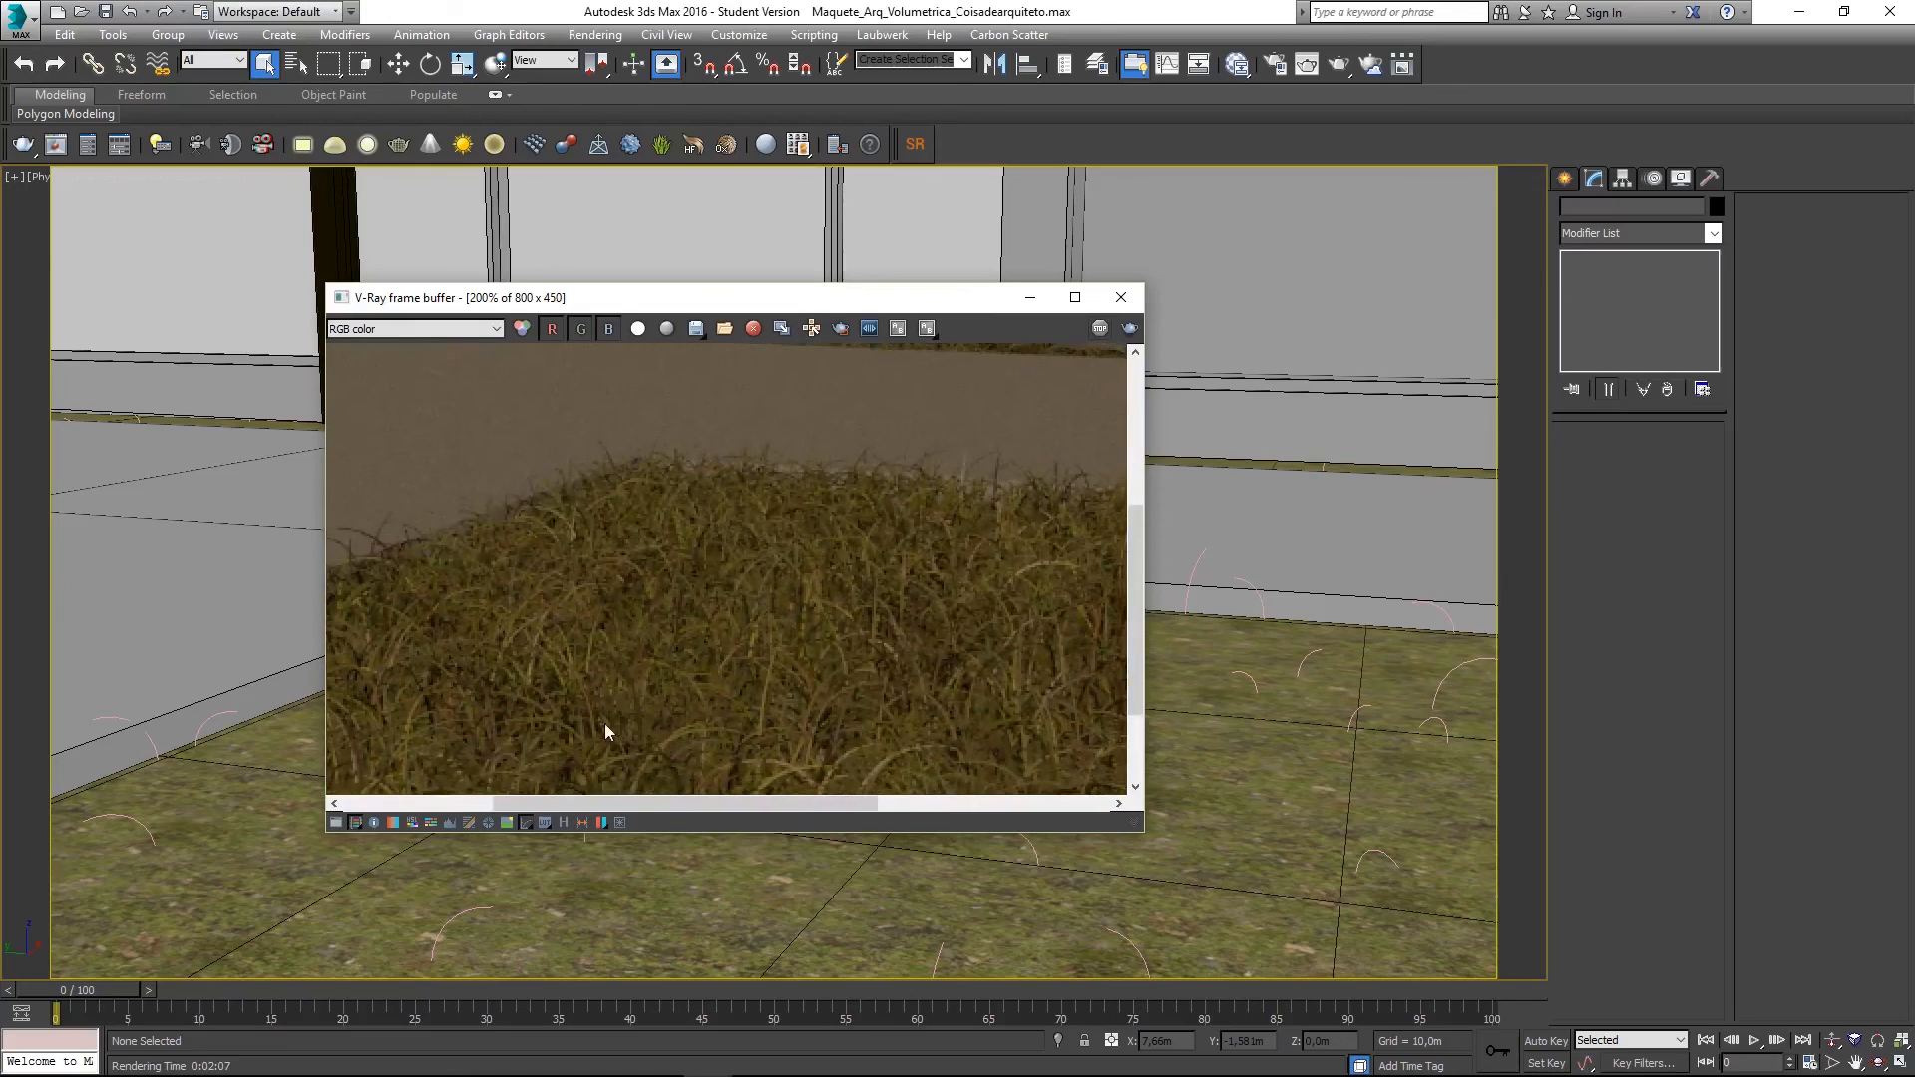
scroll(618, 710, "down", 1)
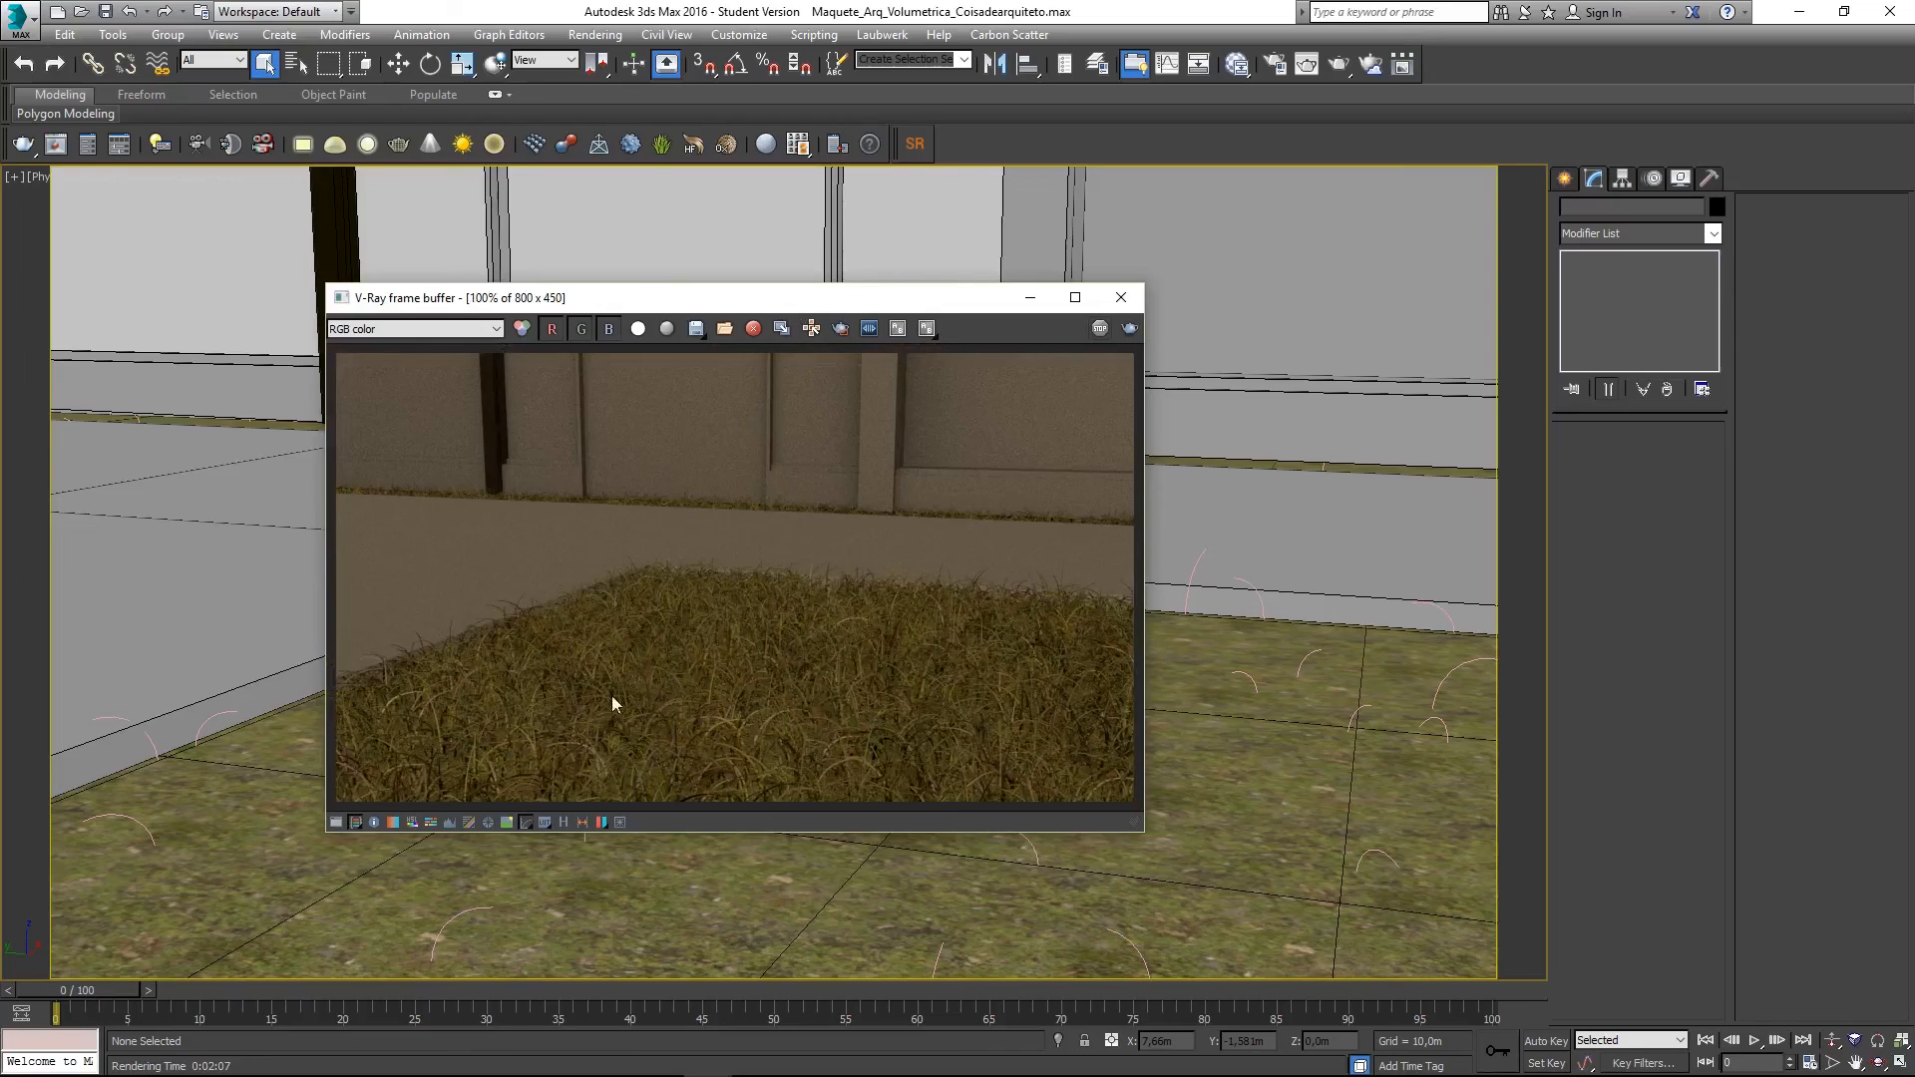
- Give VRayFur001 Thickness 0,005m, Bend 0,3 and Length 0,12m
left_click(459, 914)
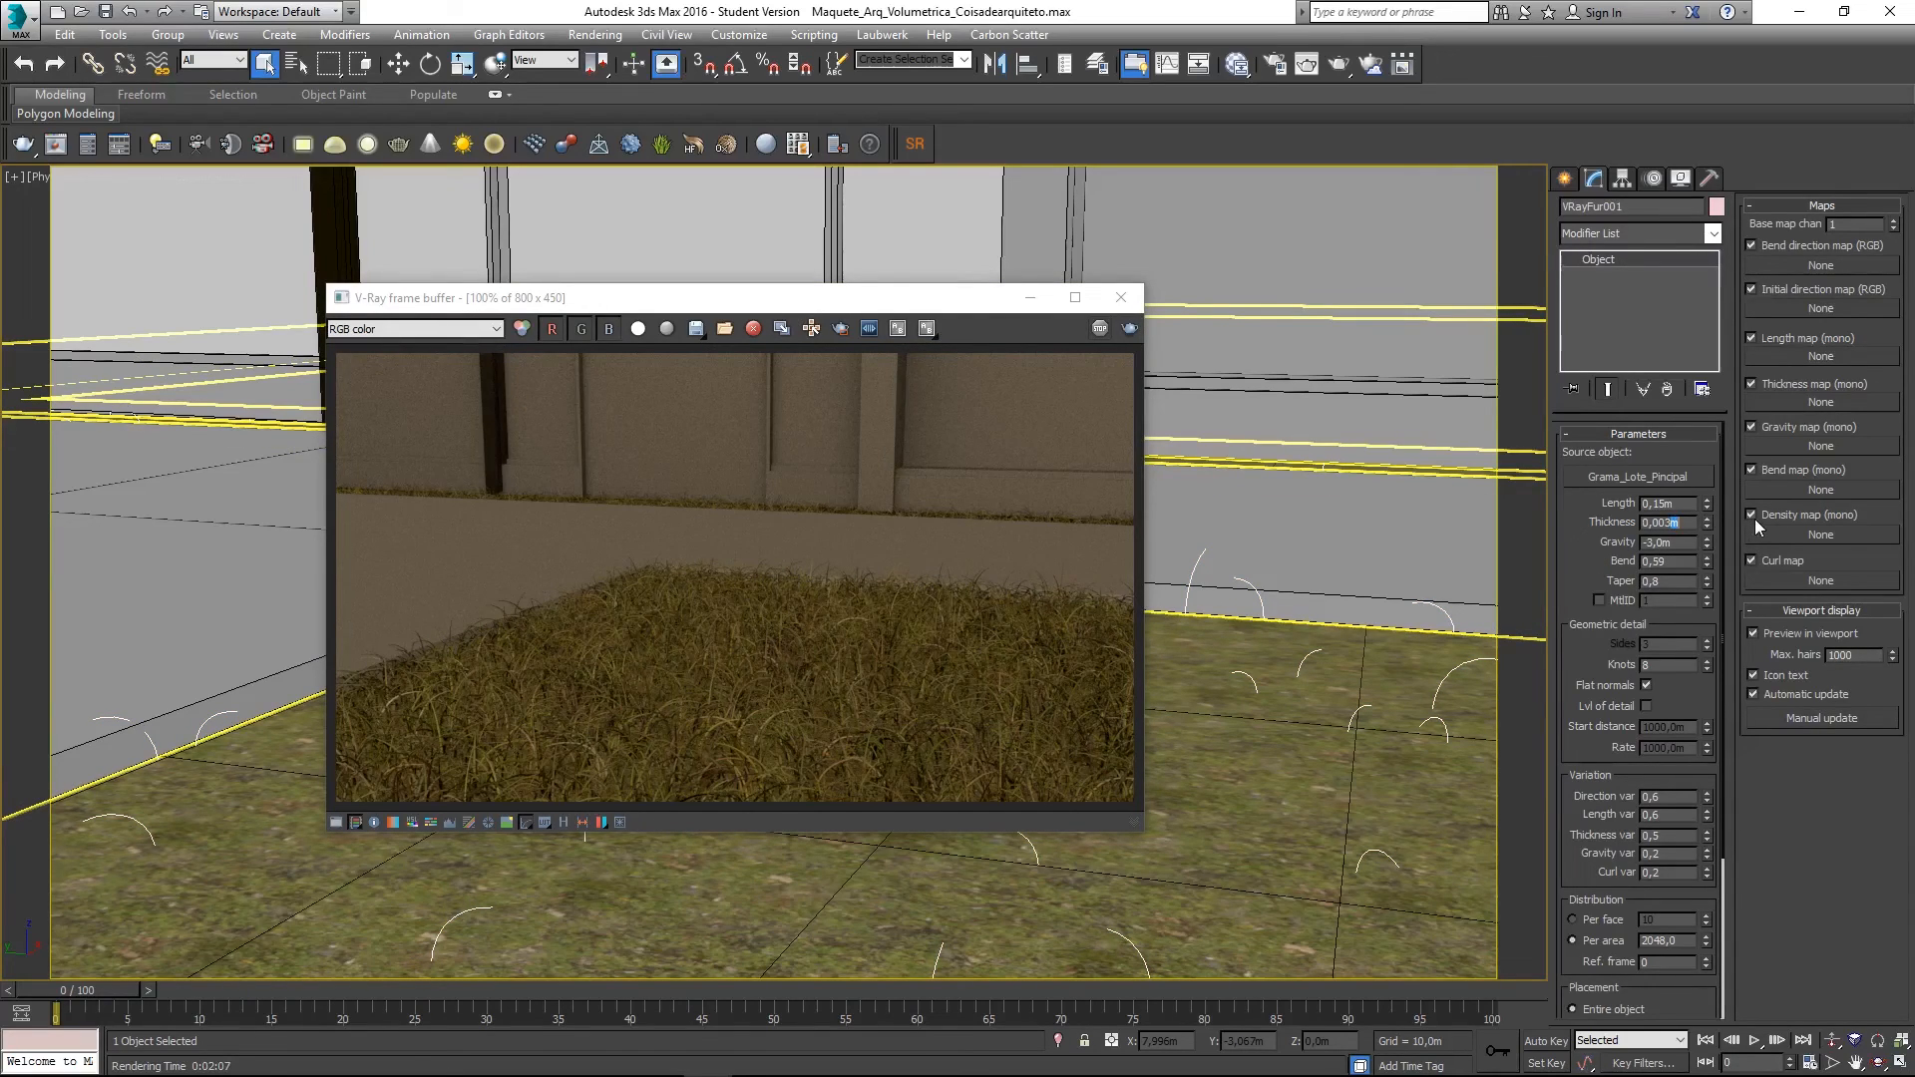
key("BackSpace")
key("BackSpace")
type("5")
key("Return")
left_click(862, 538)
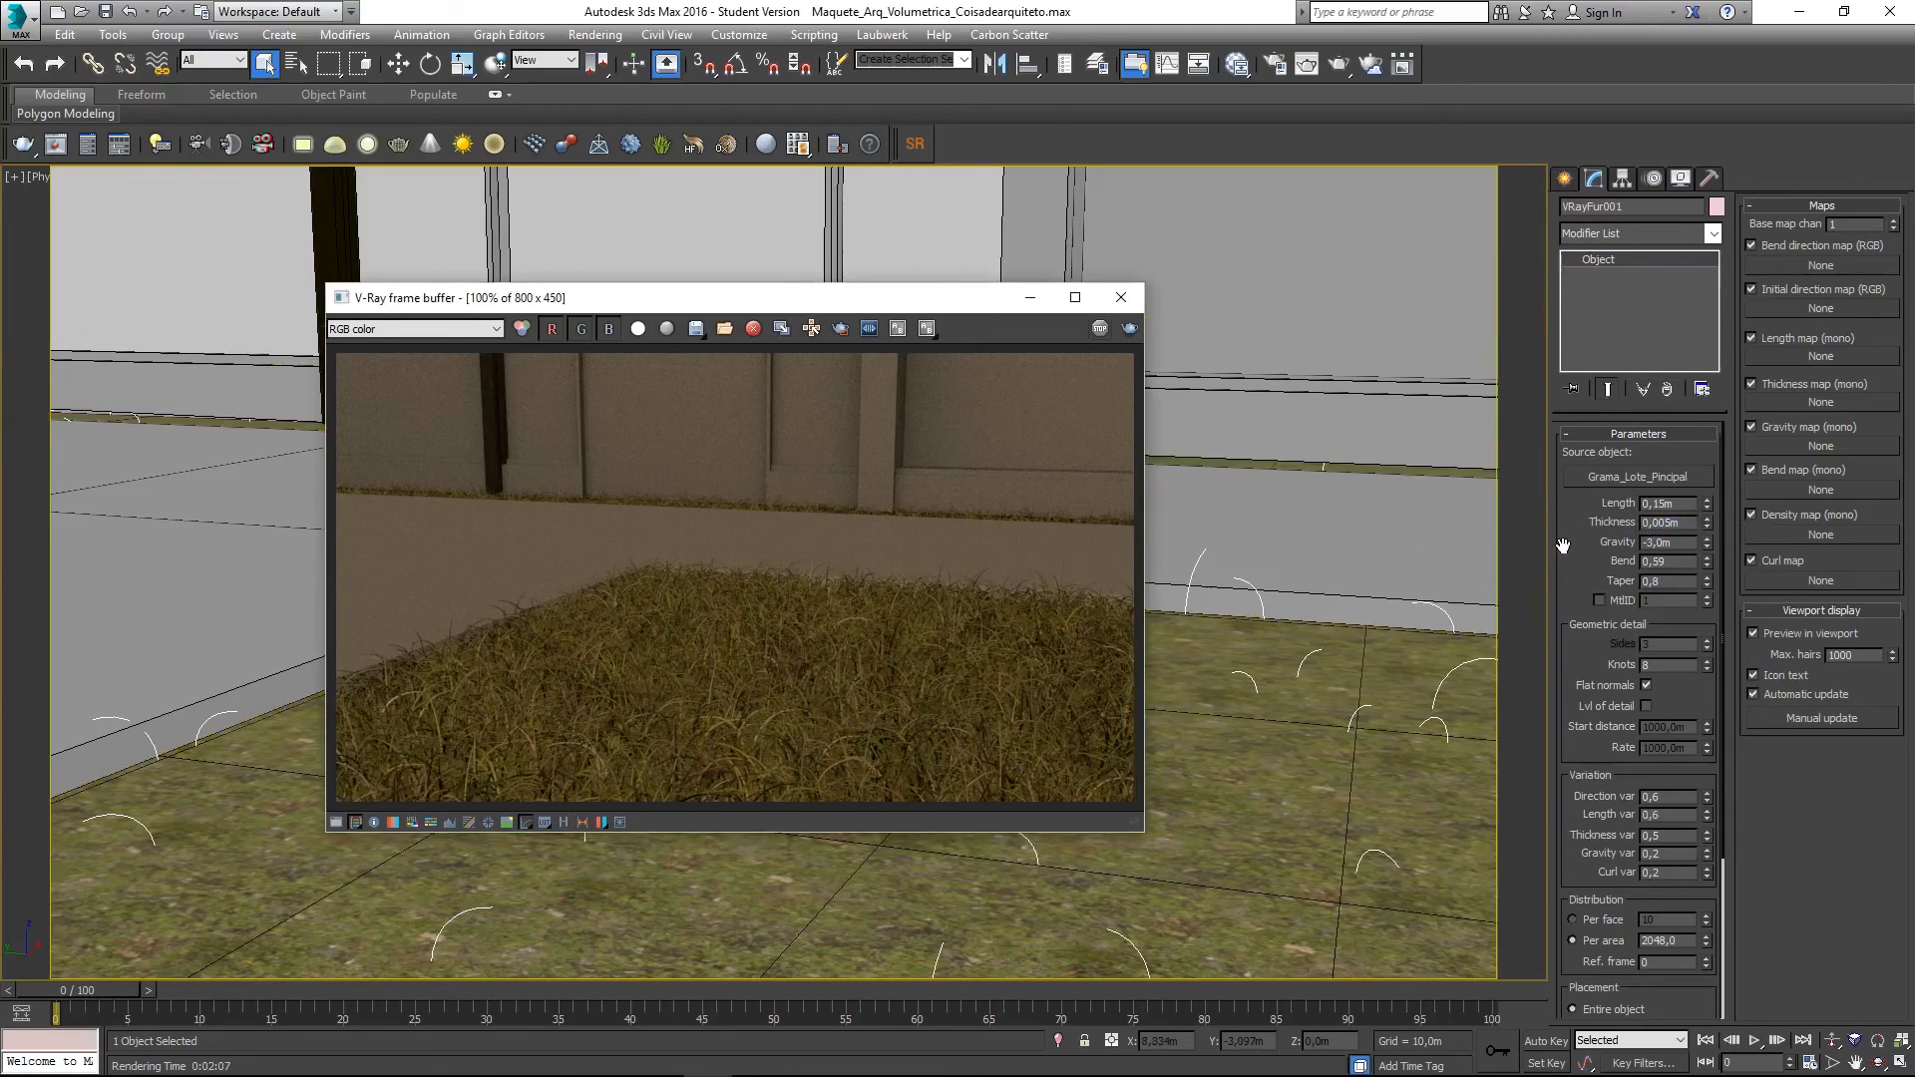
scroll(1651, 571, "down", 2)
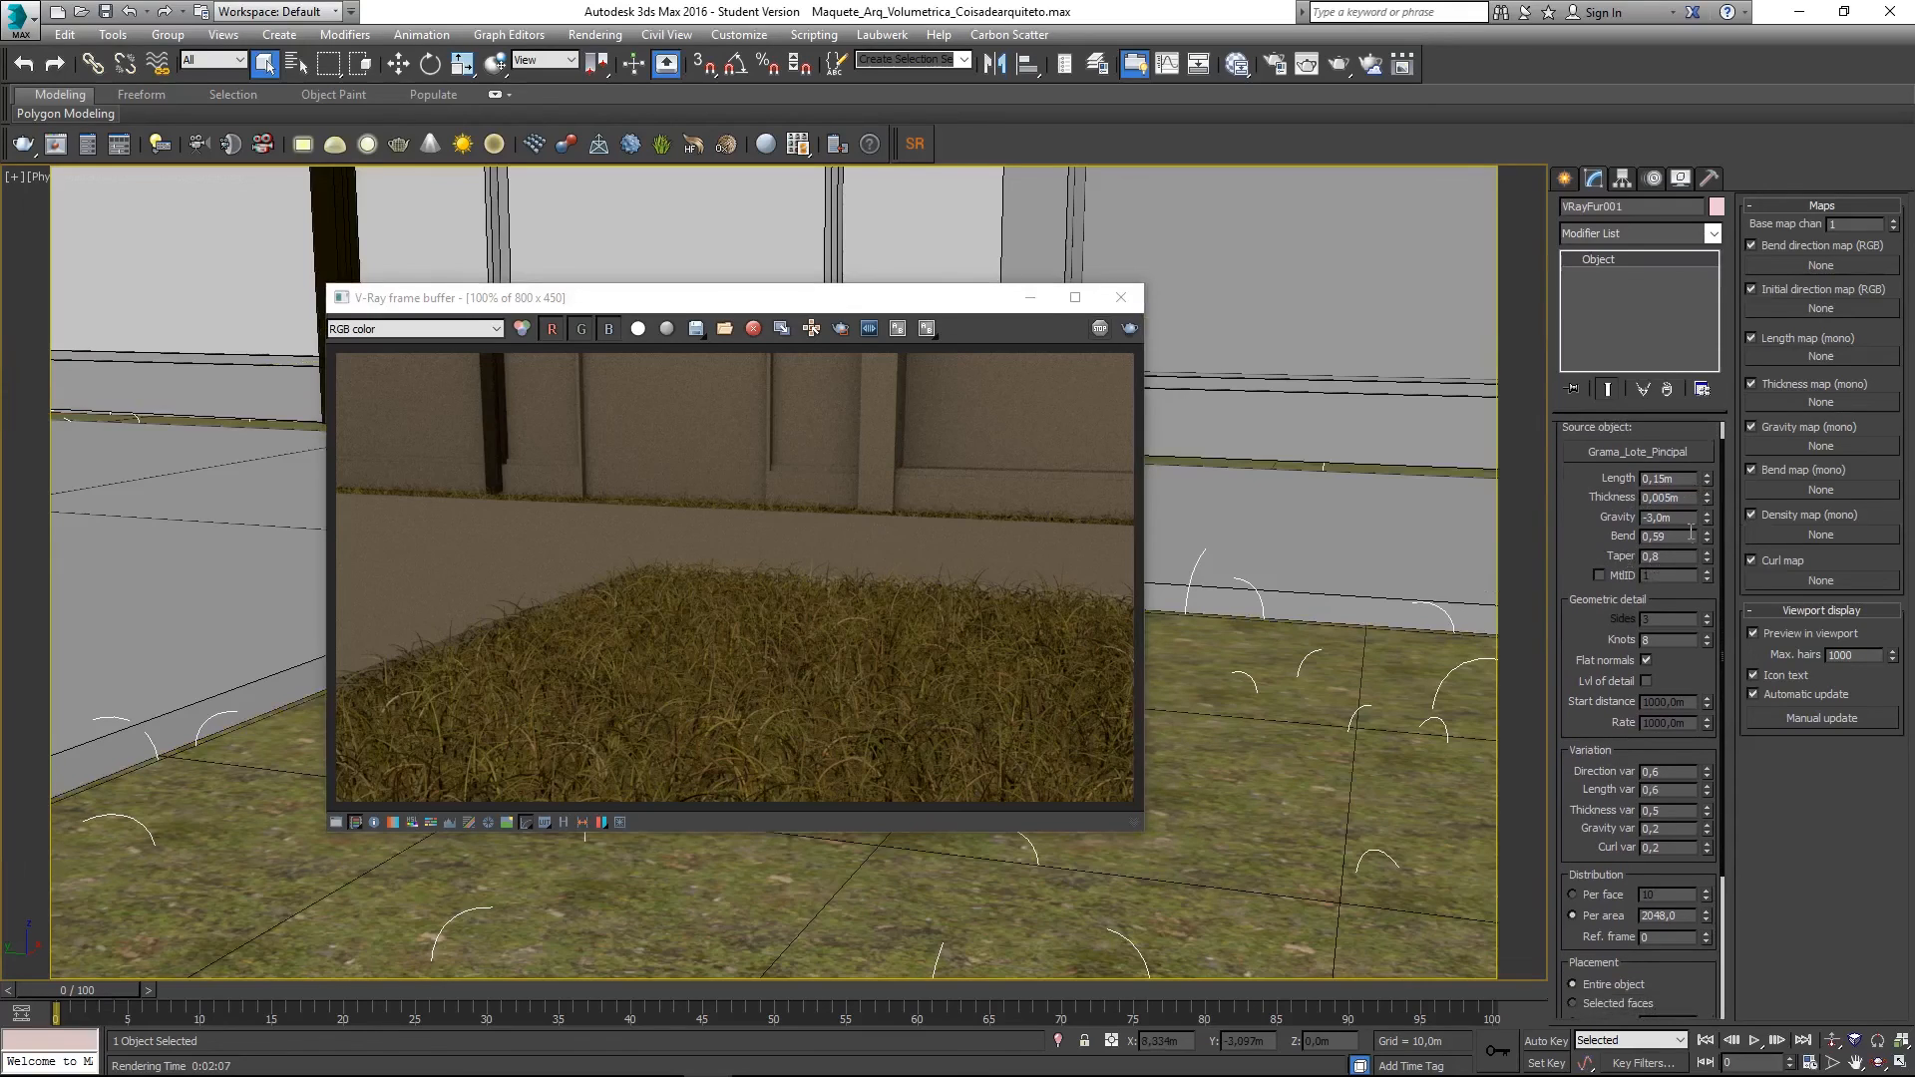
left_click_drag(1706, 539, 1711, 564)
left_click_drag(1675, 479, 1660, 479)
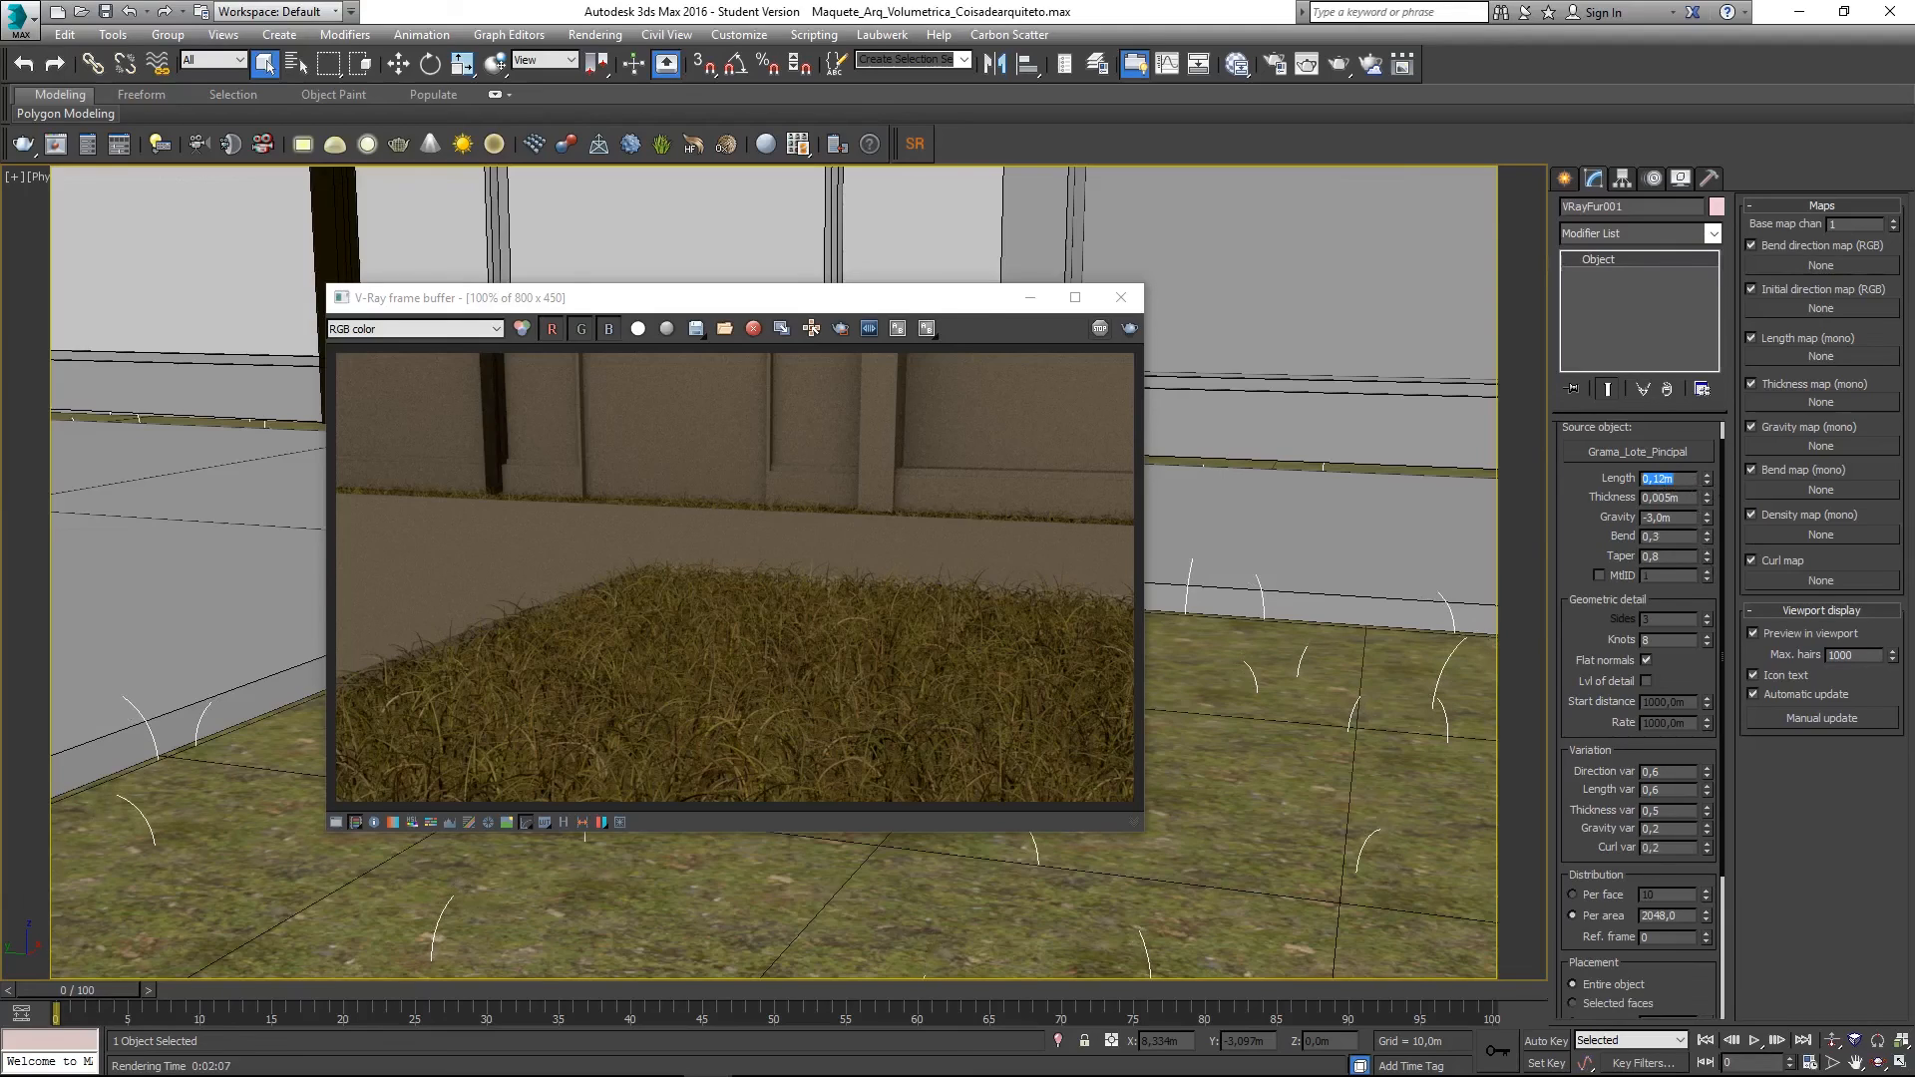
left_click_drag(1580, 533, 1586, 509)
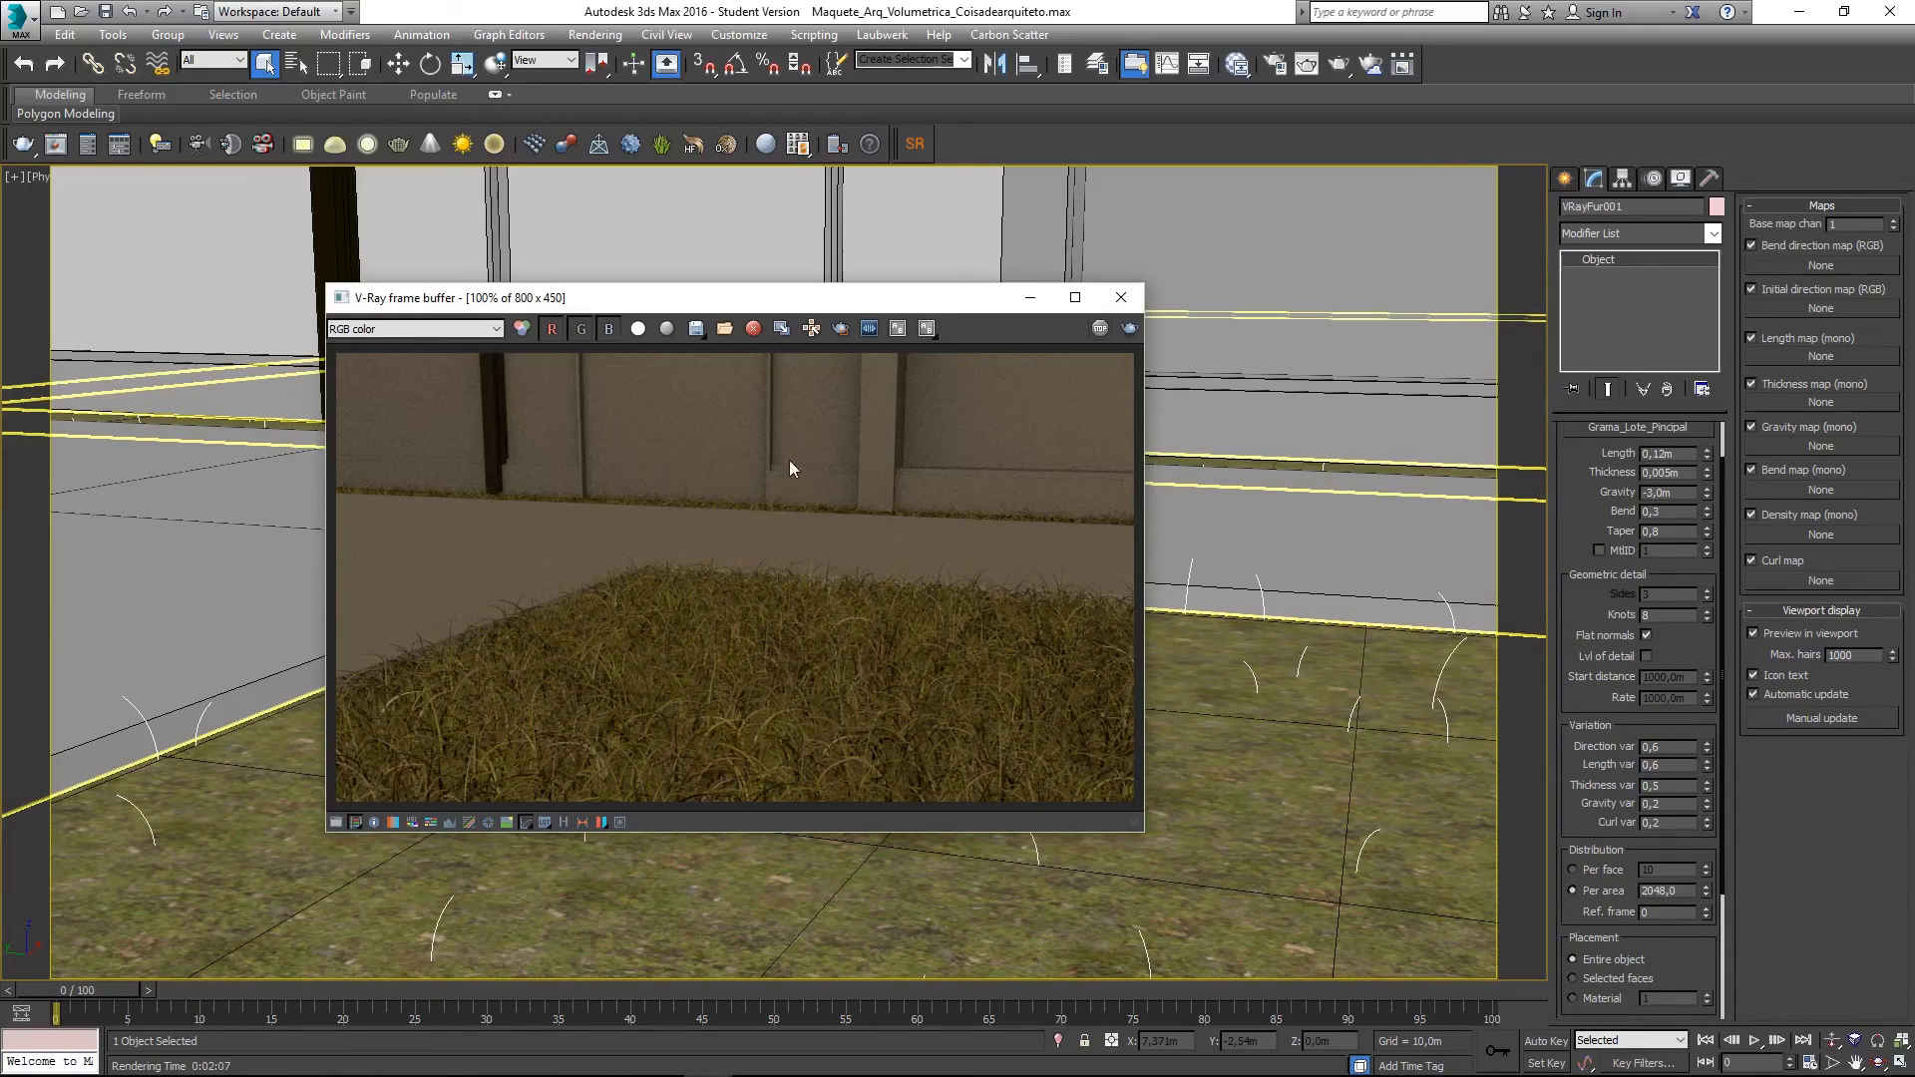
- Close the frame buffer, switch the viewport to PhysCamera001 and deselect the fur
left_click(1121, 298)
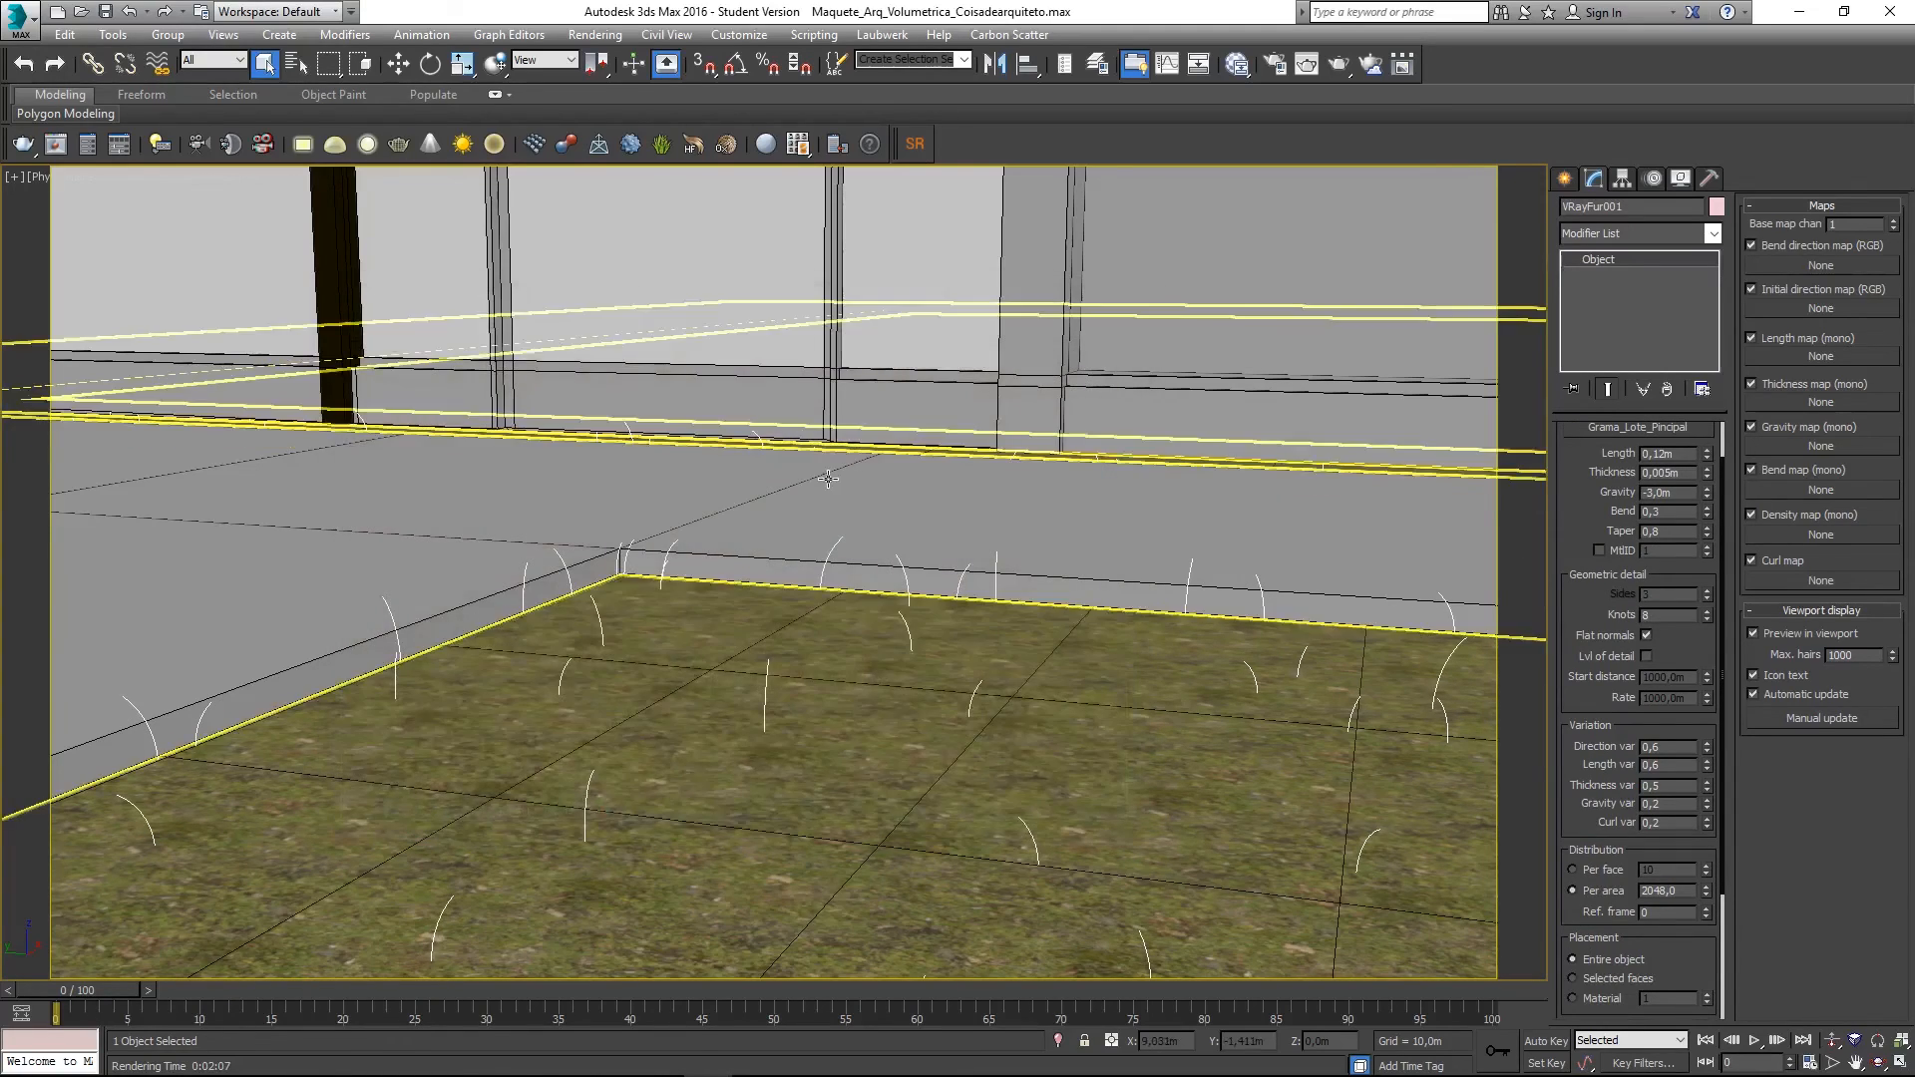
key("c")
double_click(892, 418)
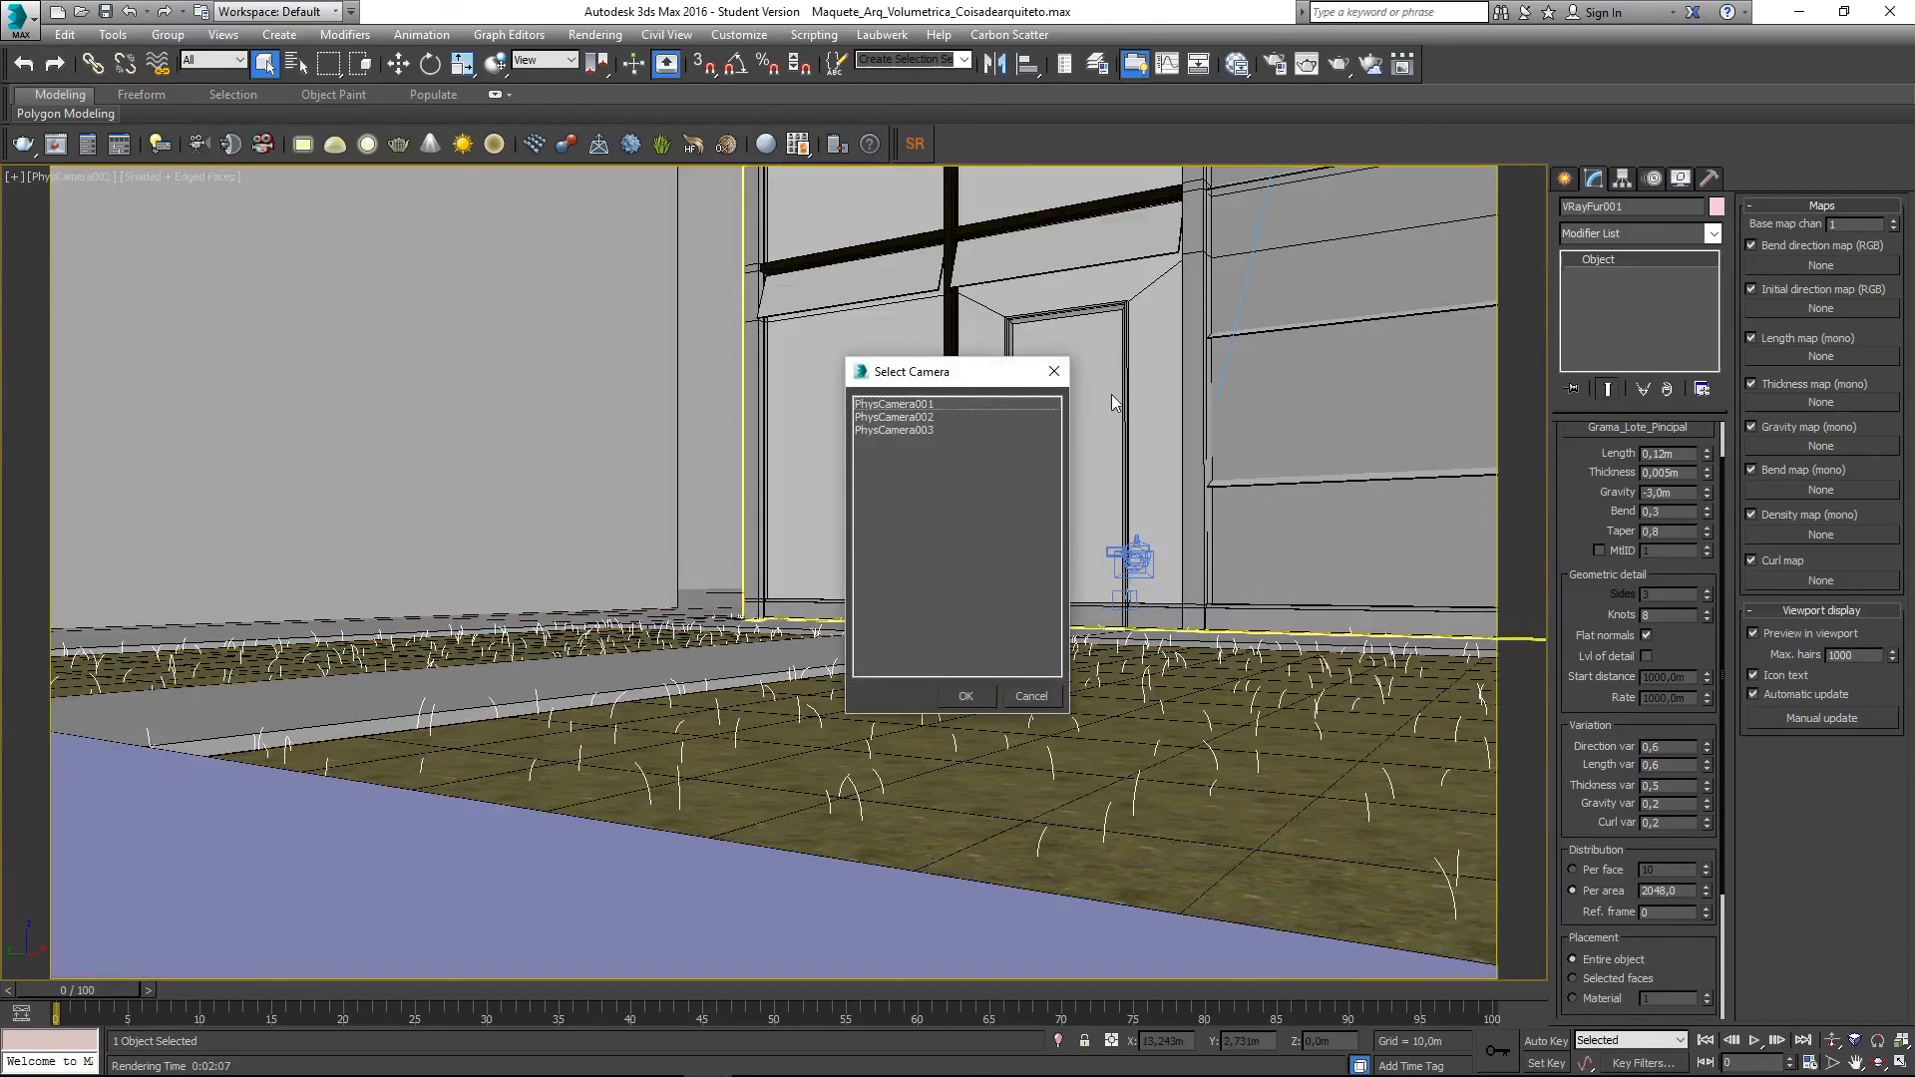
double_click(882, 405)
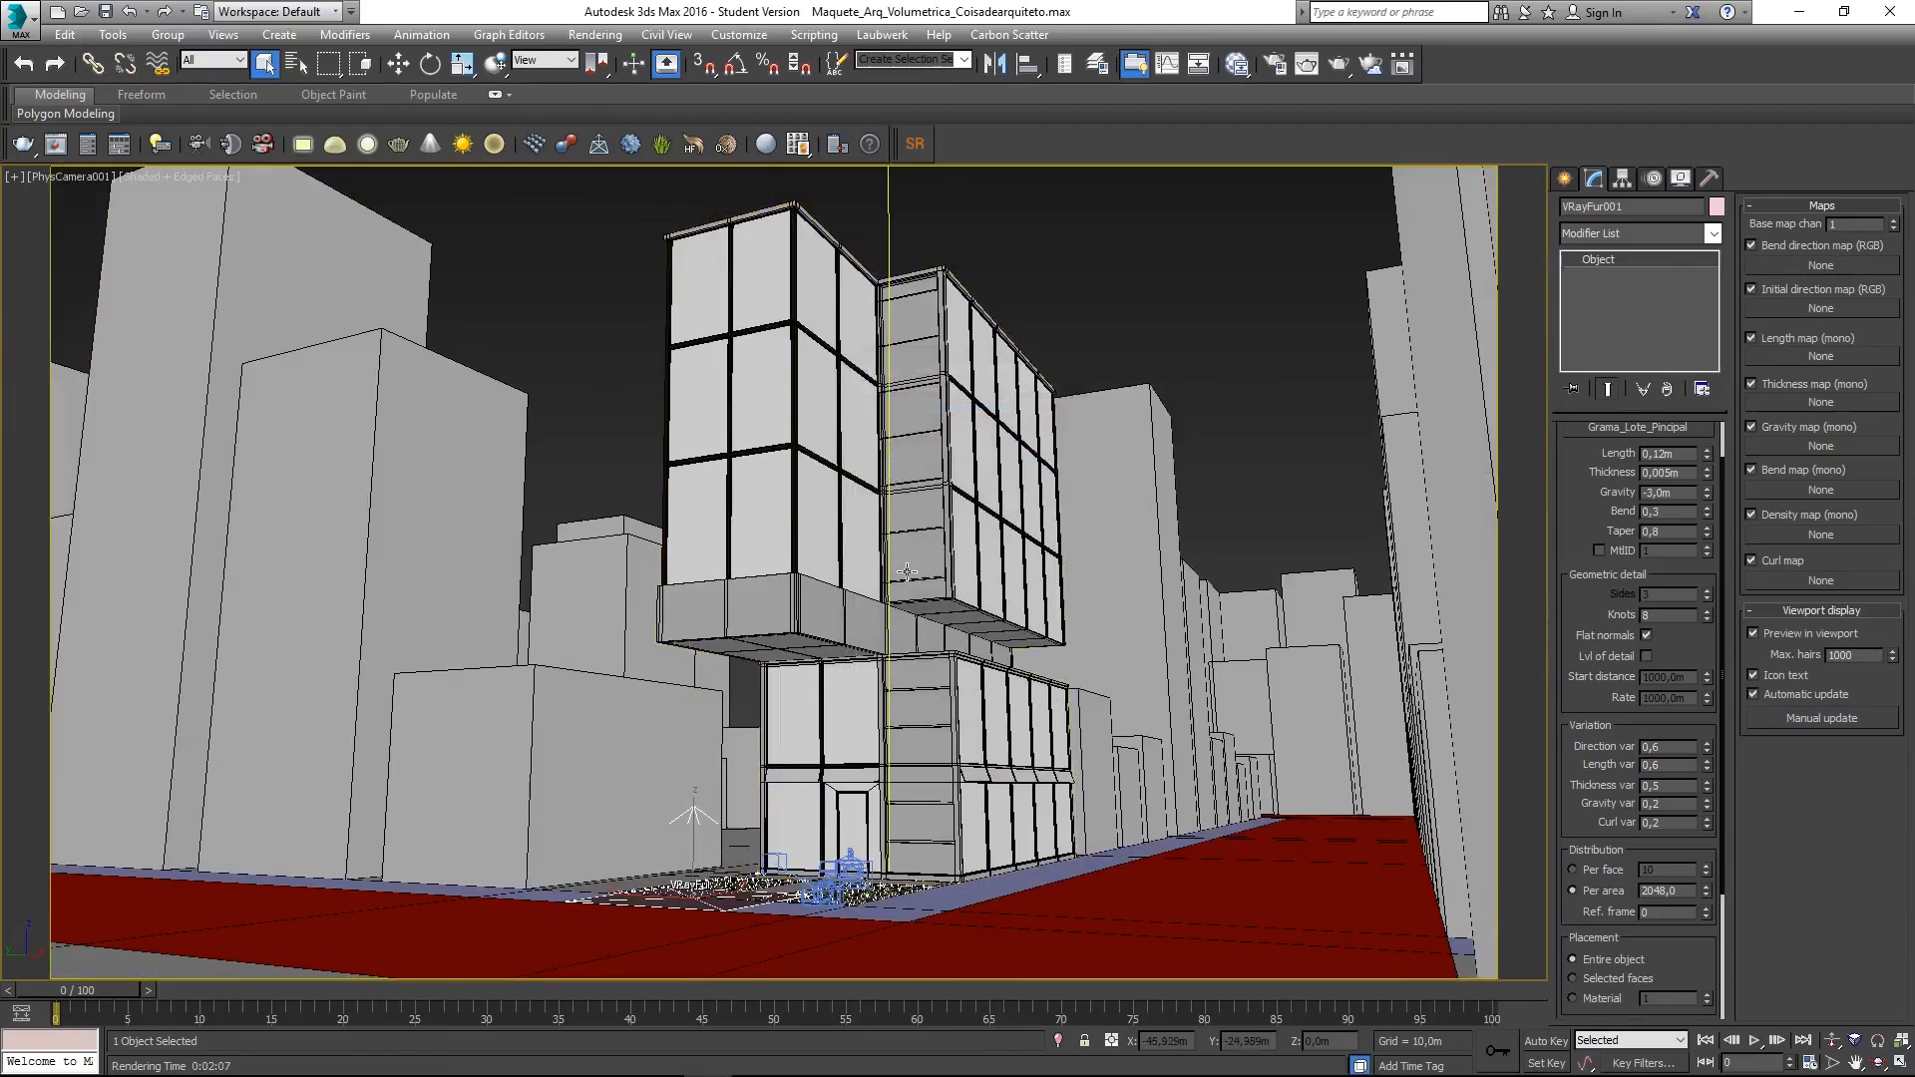
left_click(1225, 383)
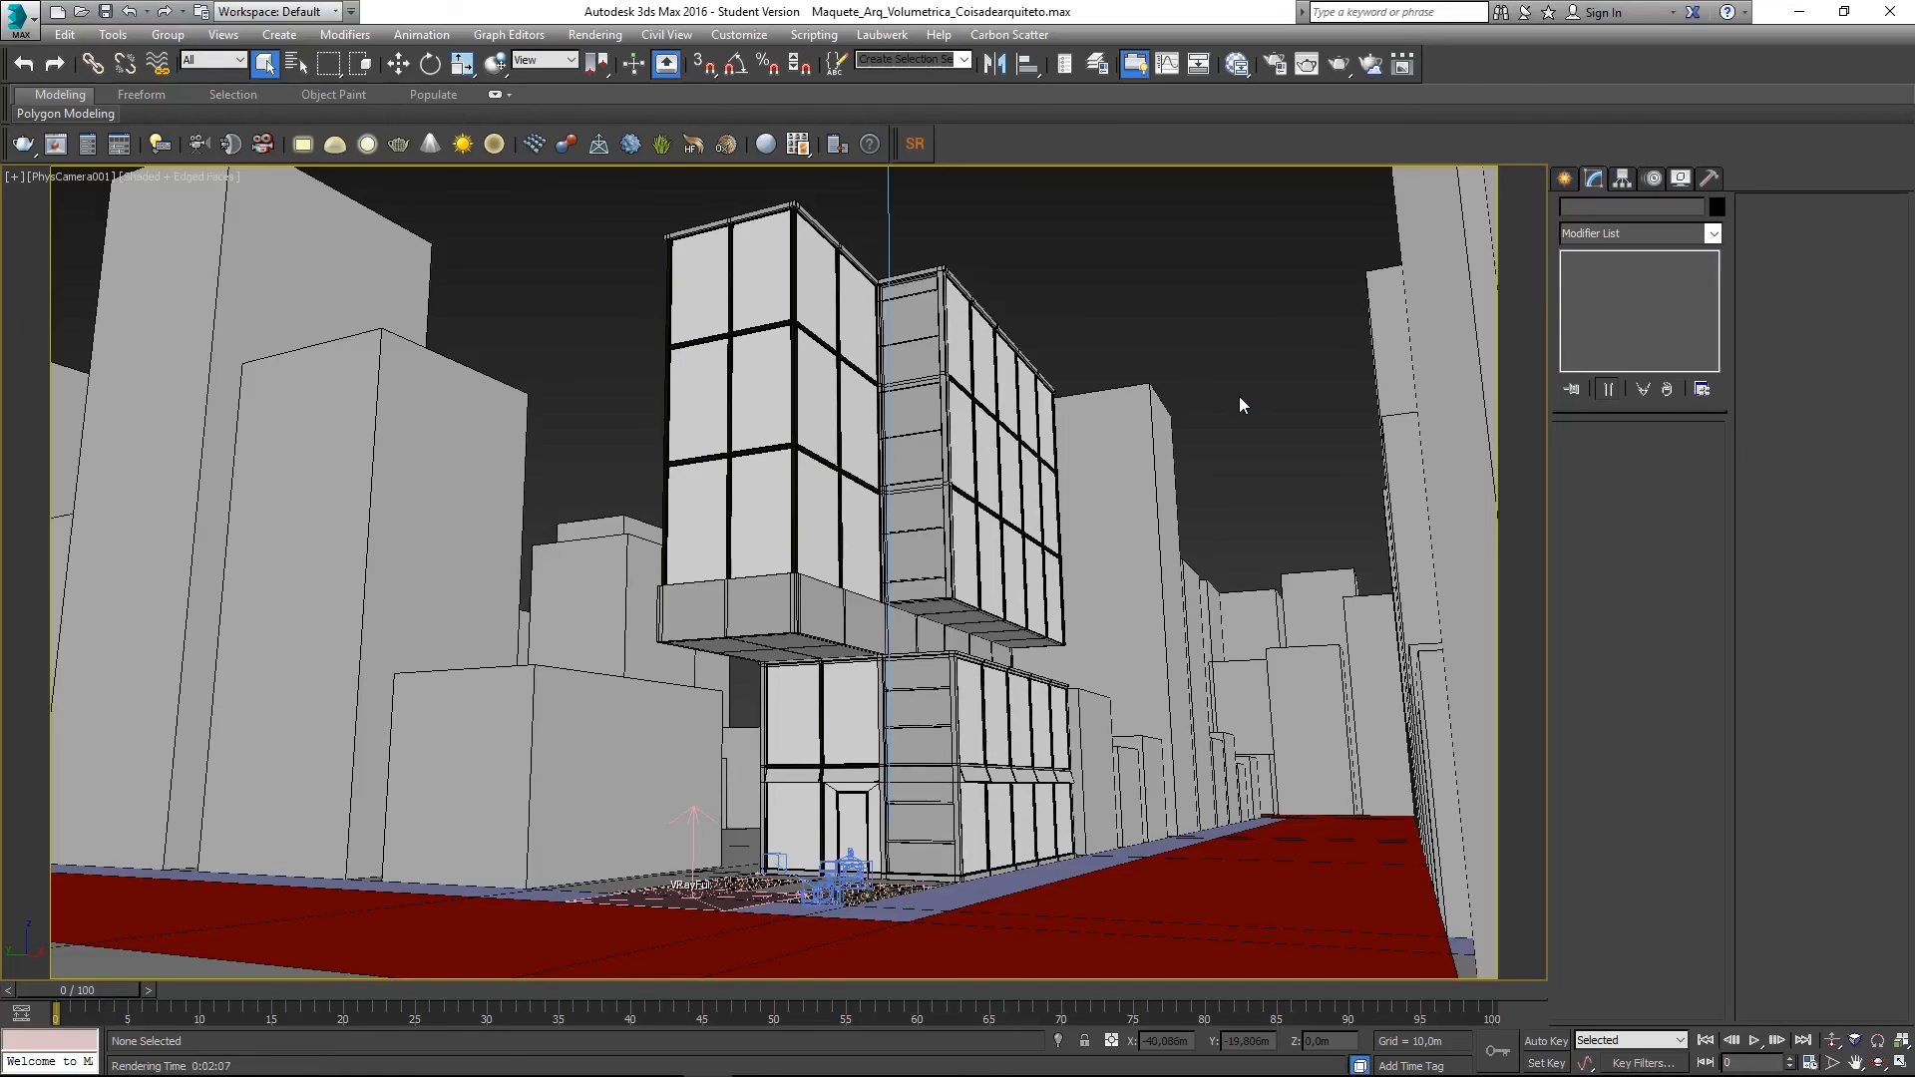
- Start a quick test render of the PhysCamera001 view, stop it and close the frame buffer
key("shift+q")
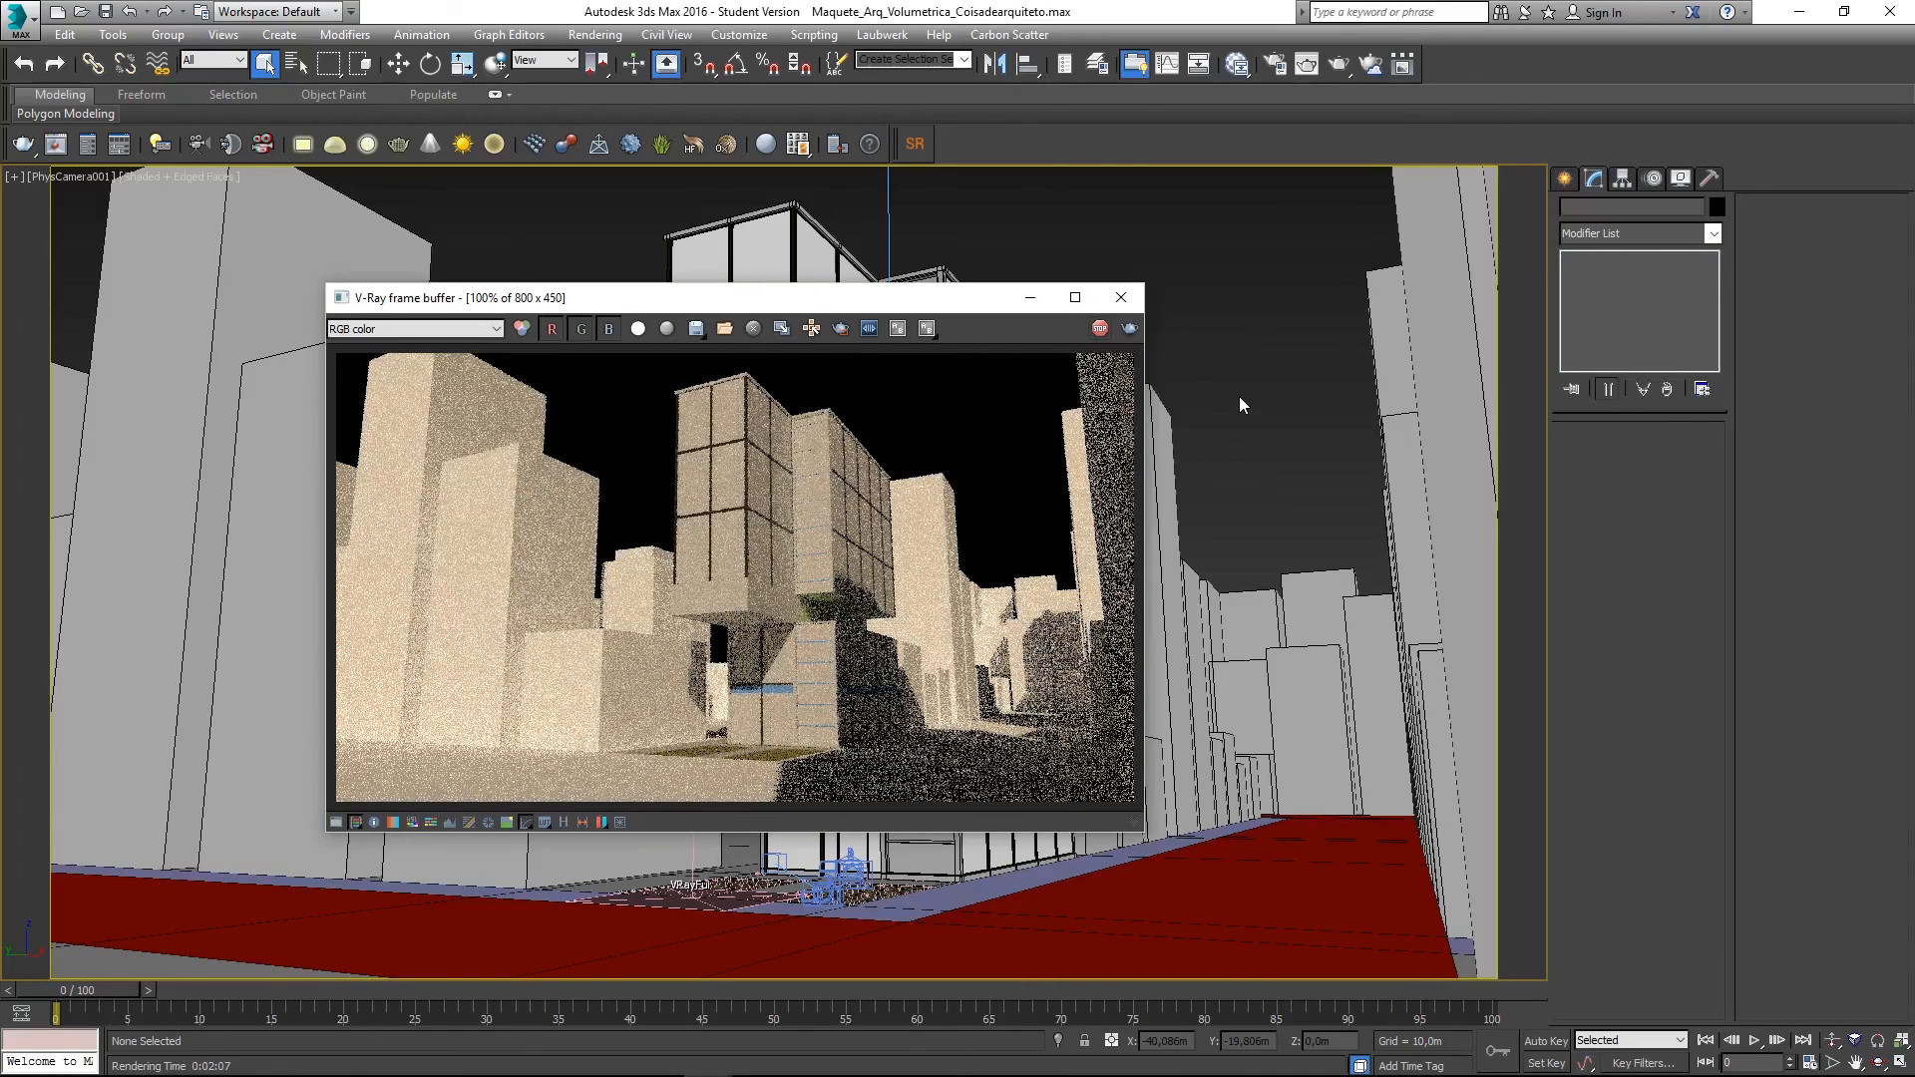
left_click(1102, 334)
left_click_drag(975, 310, 983, 342)
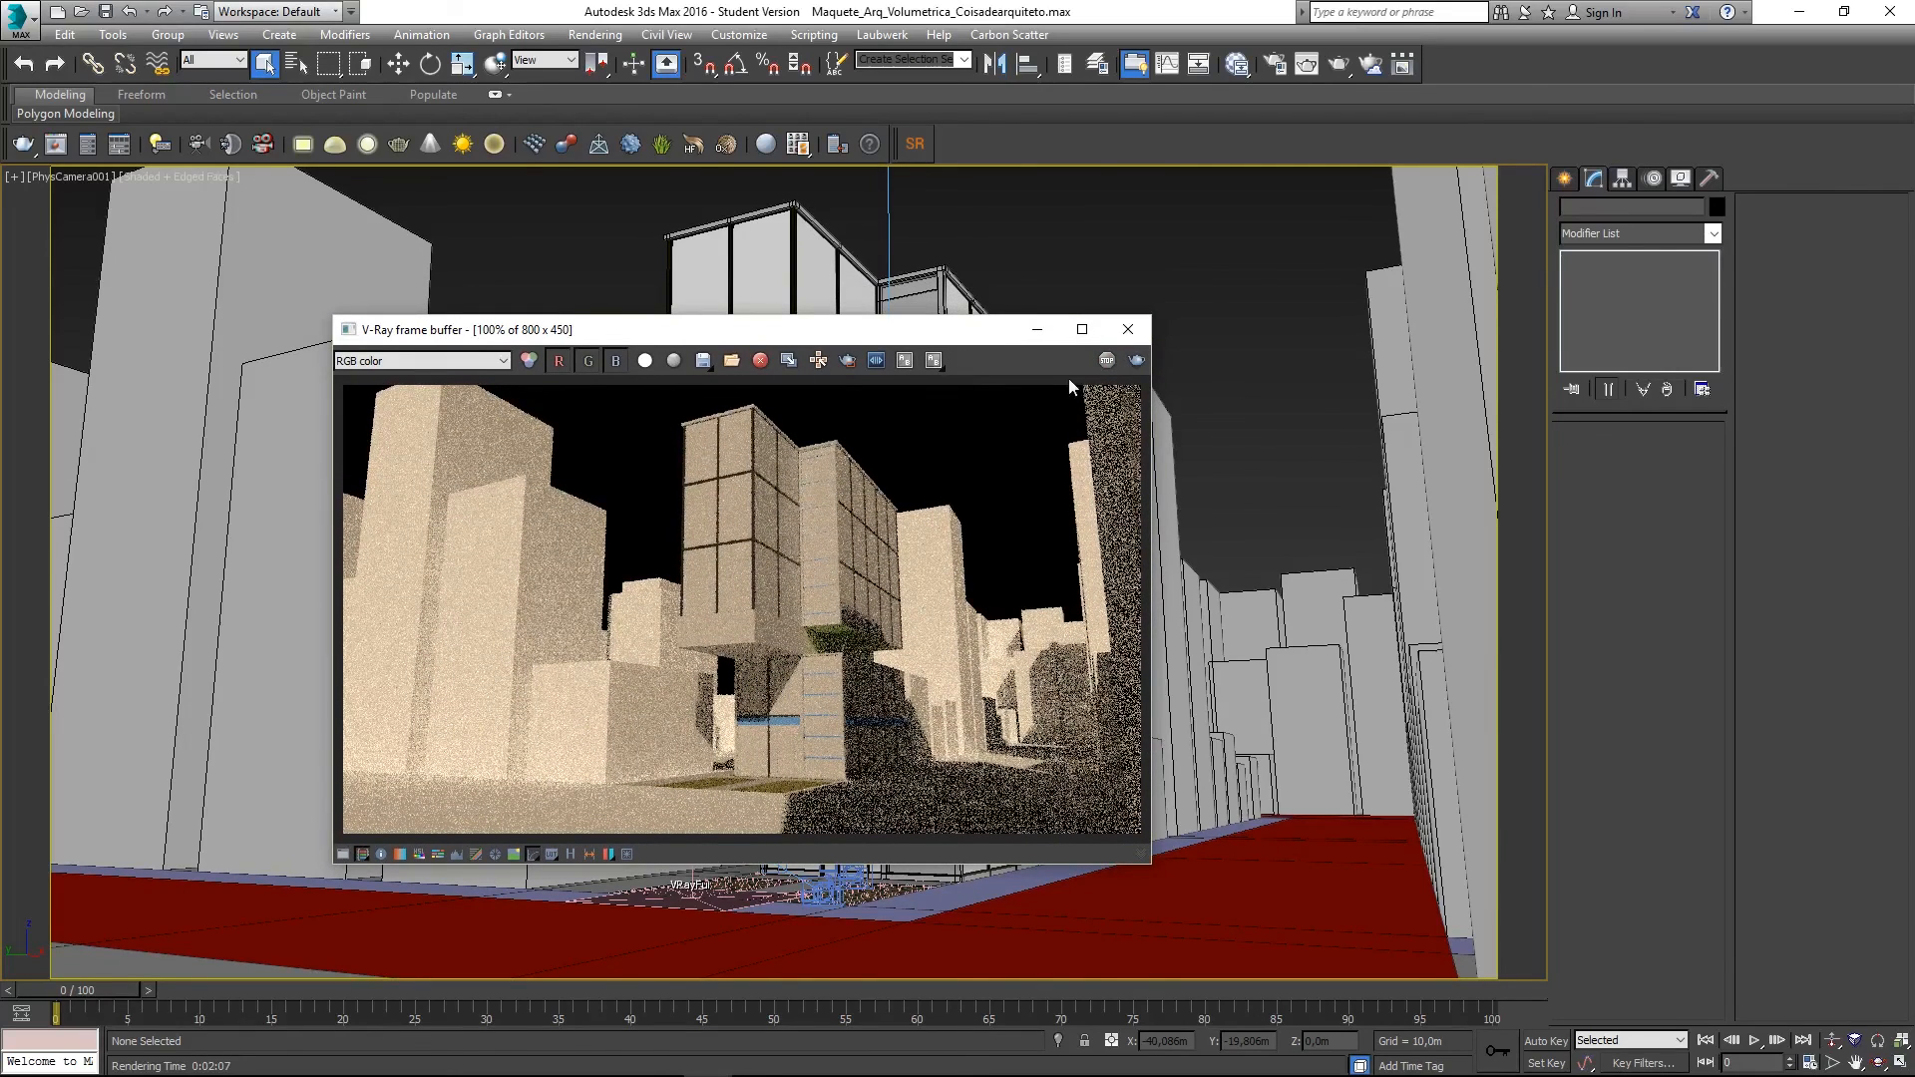
left_click(1128, 330)
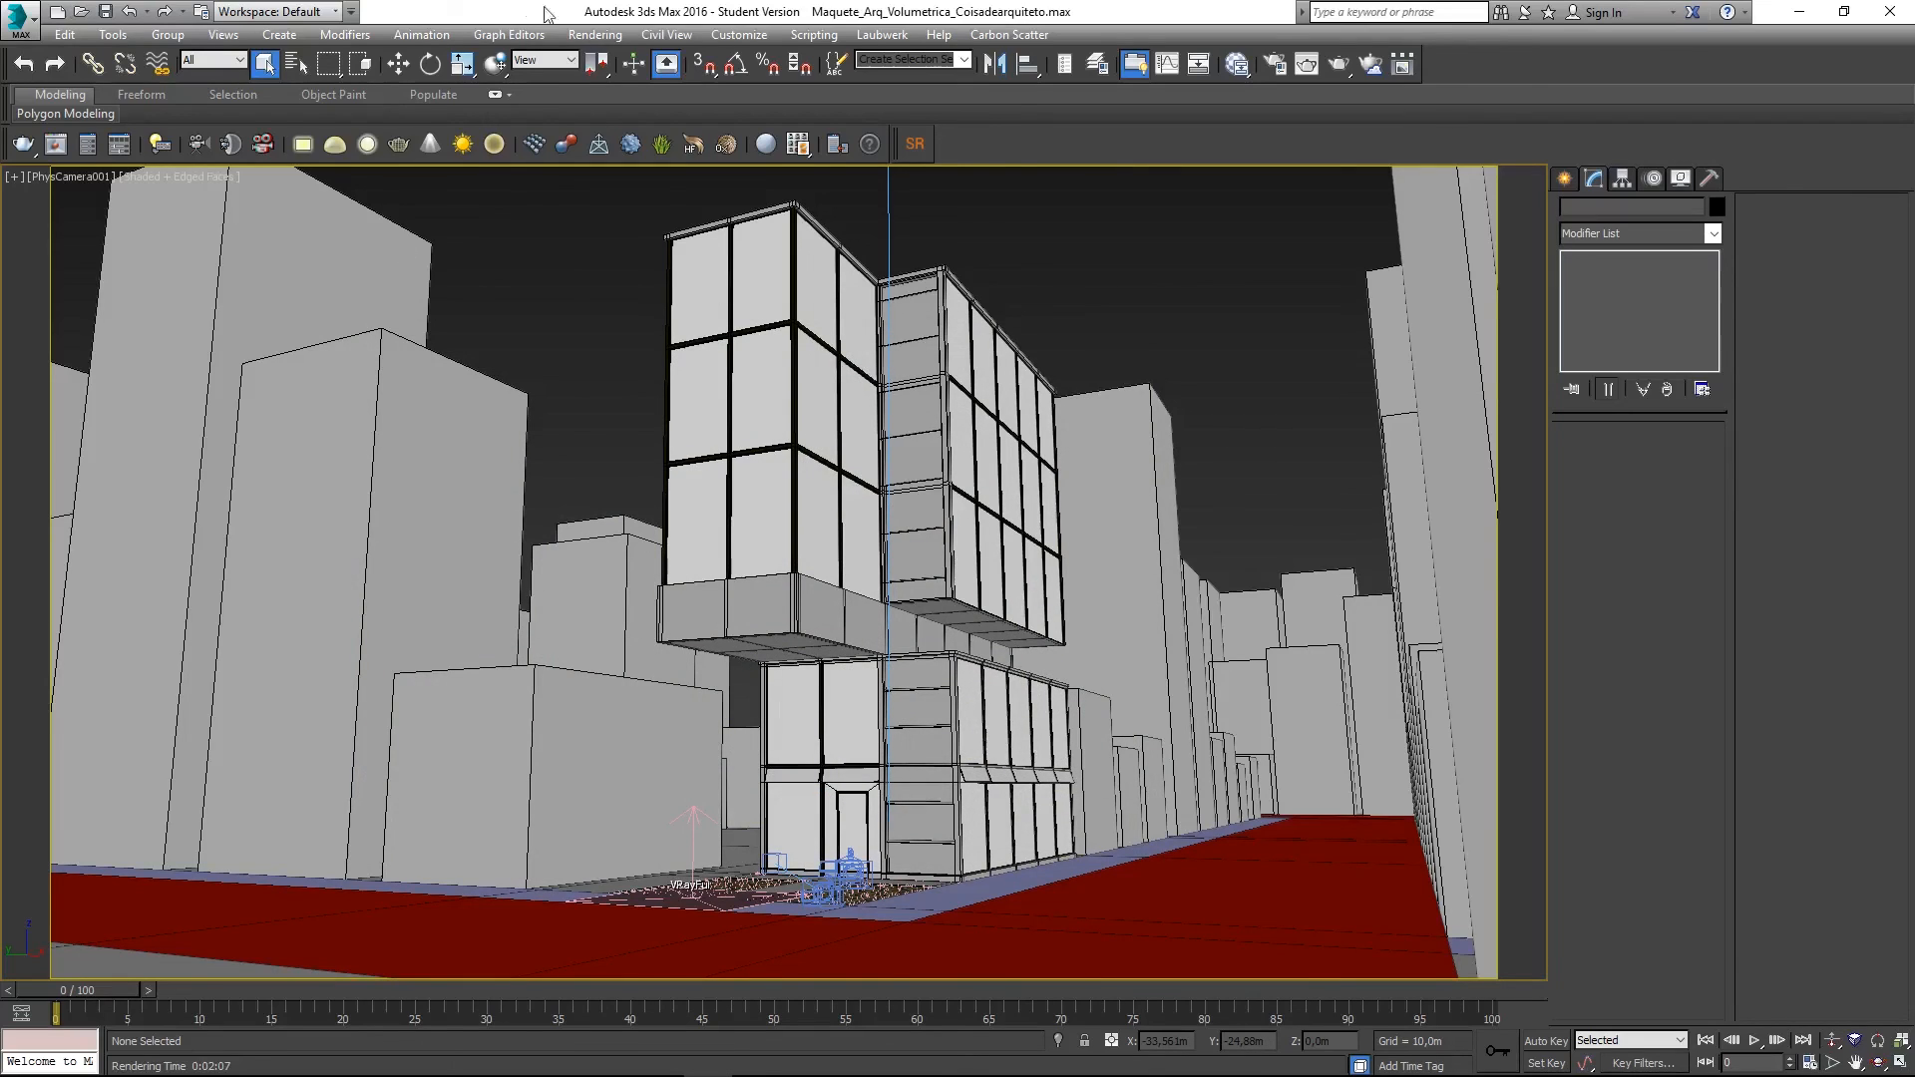
- Look through the Customize and Rendering menus, then dismiss them without choosing anything
left_click(756, 36)
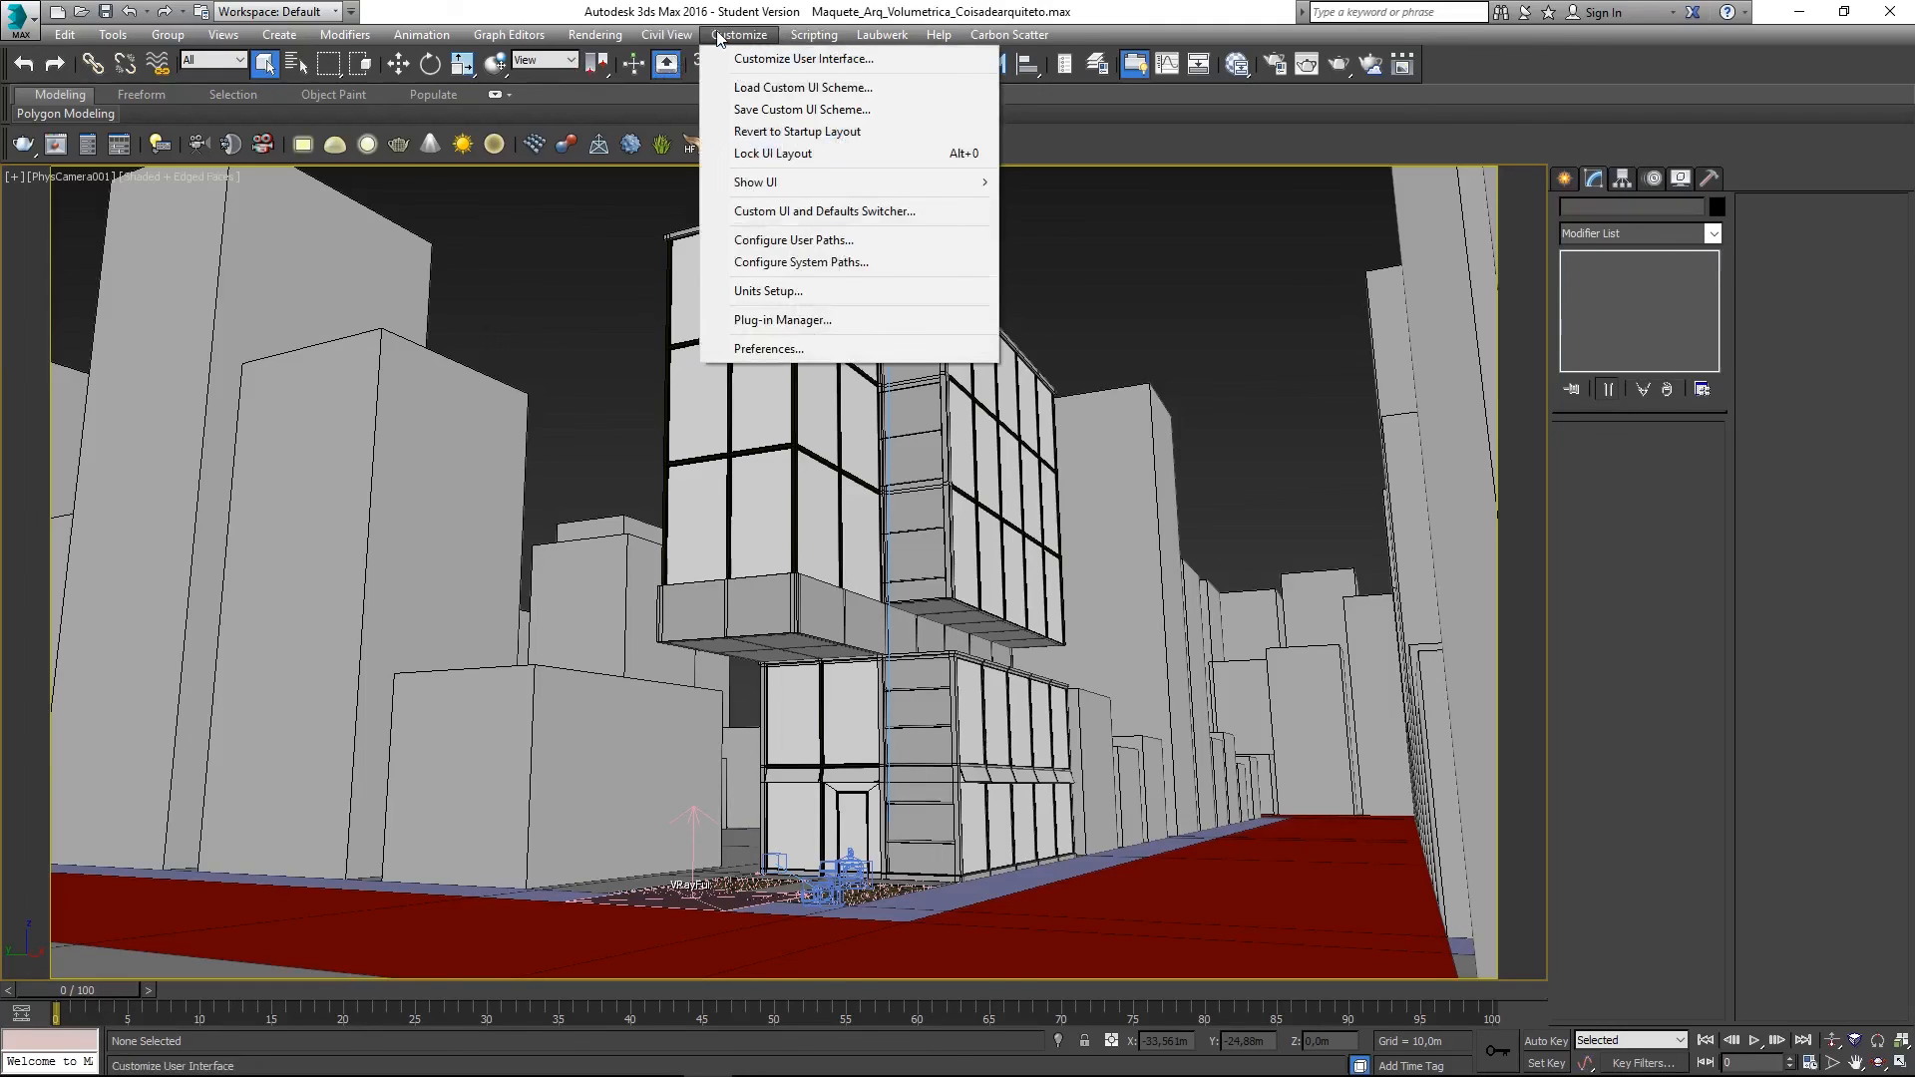
left_click(738, 38)
left_click(598, 36)
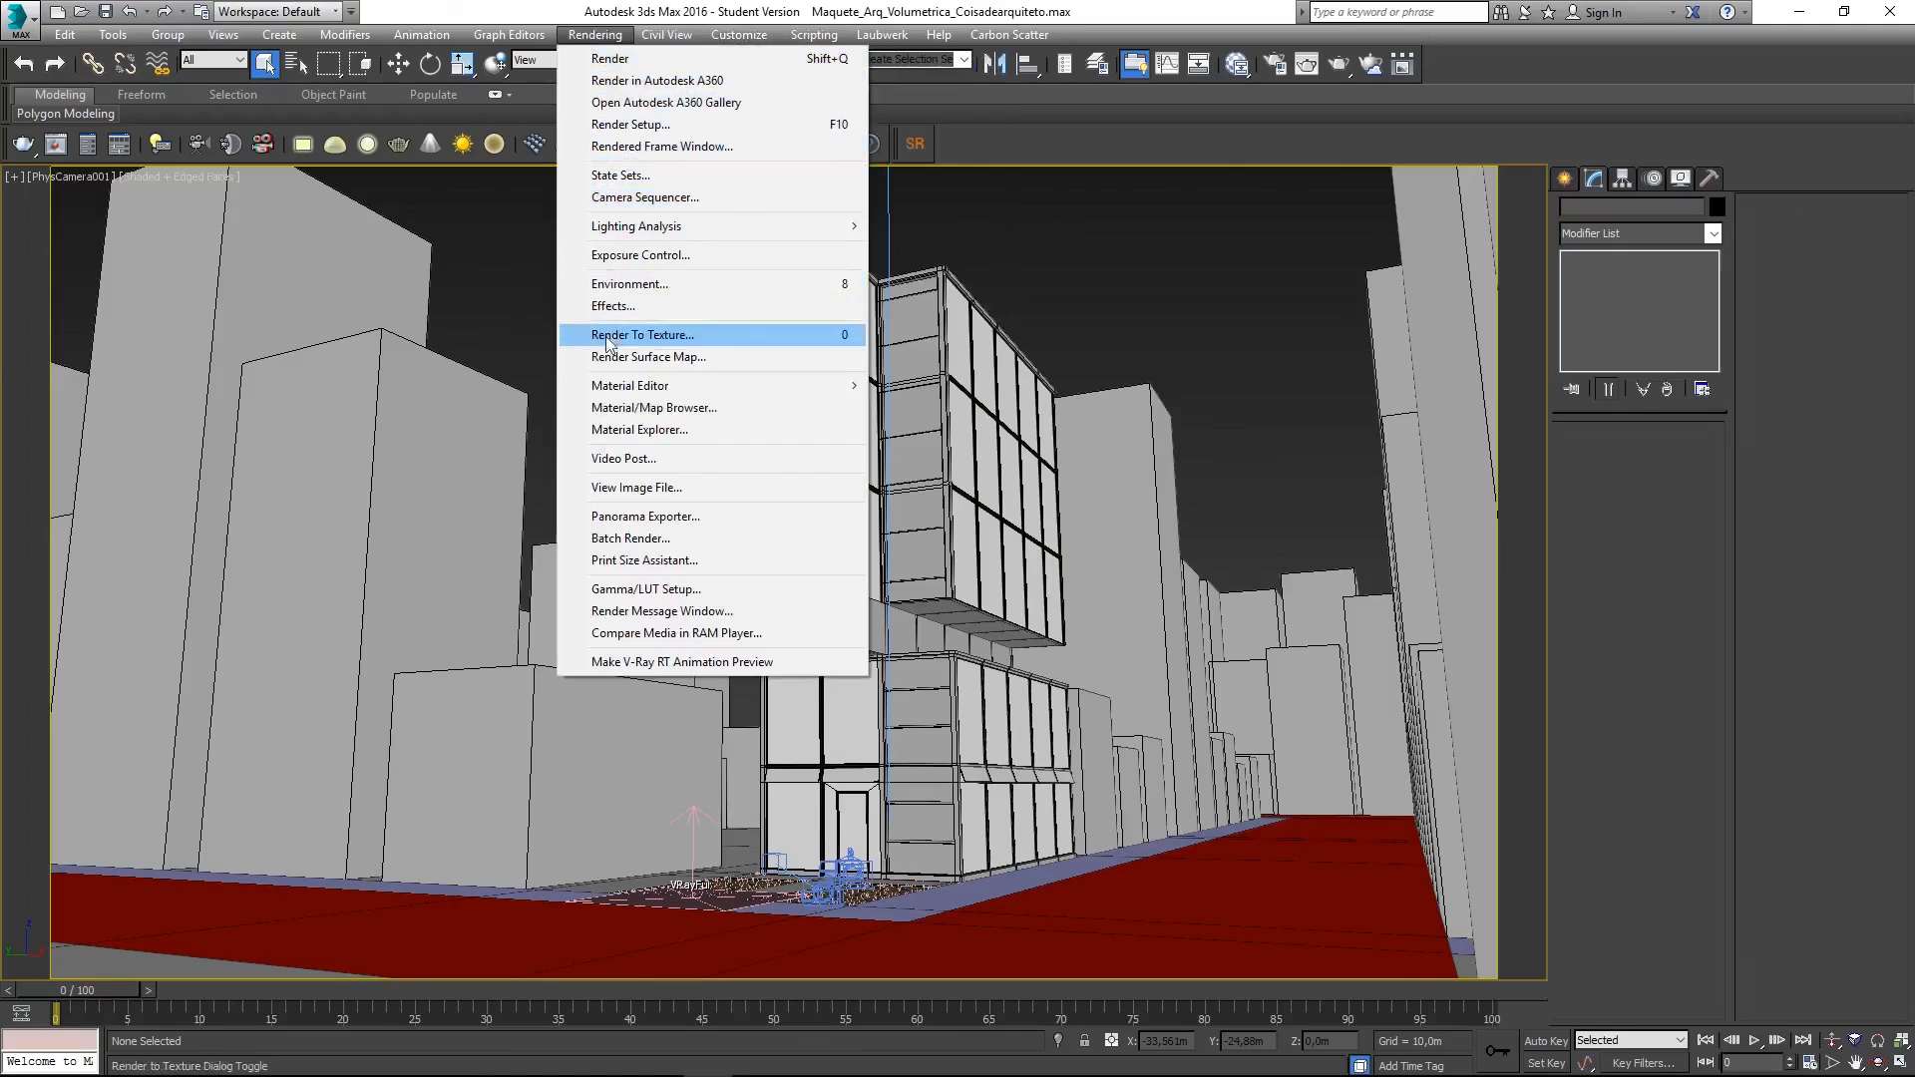
left_click(733, 37)
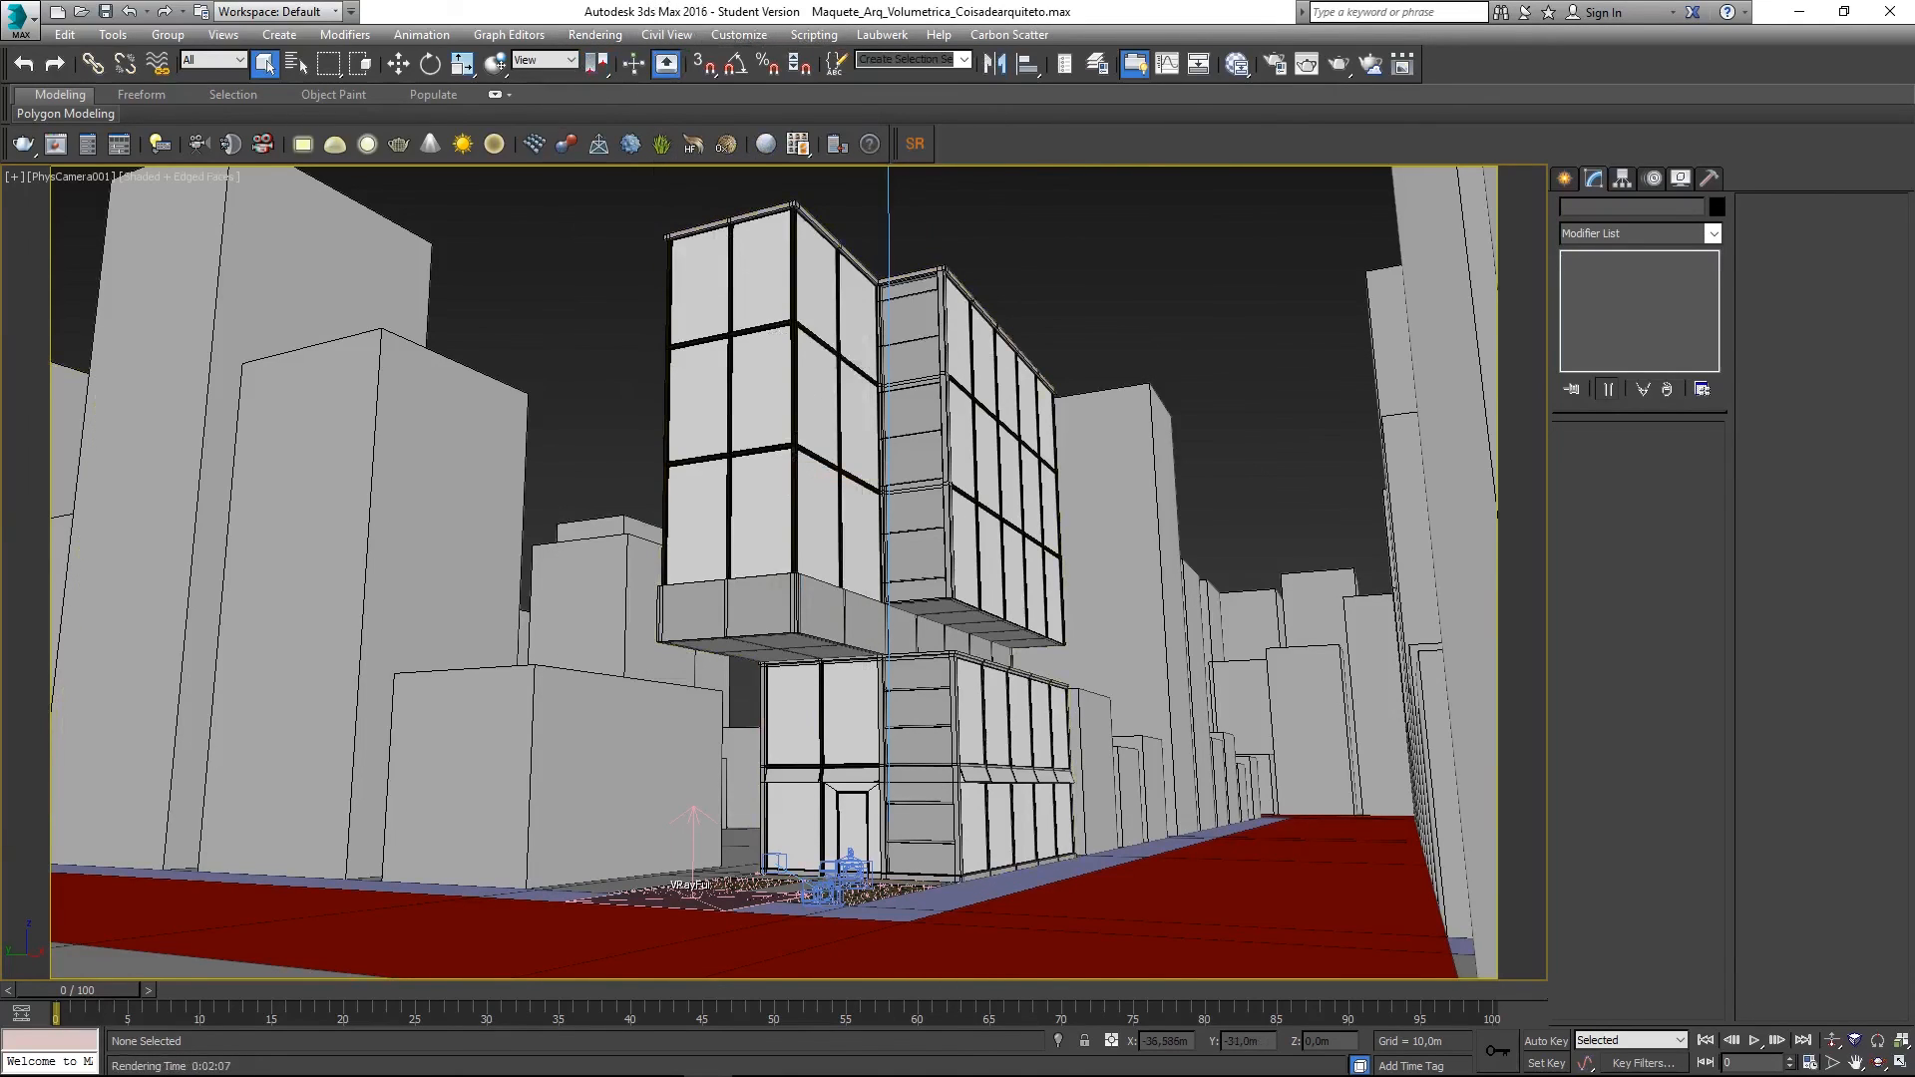
- Set the environment map to VRaySky (Map #21) with Use Map on, then close Environment and Effects
key("8")
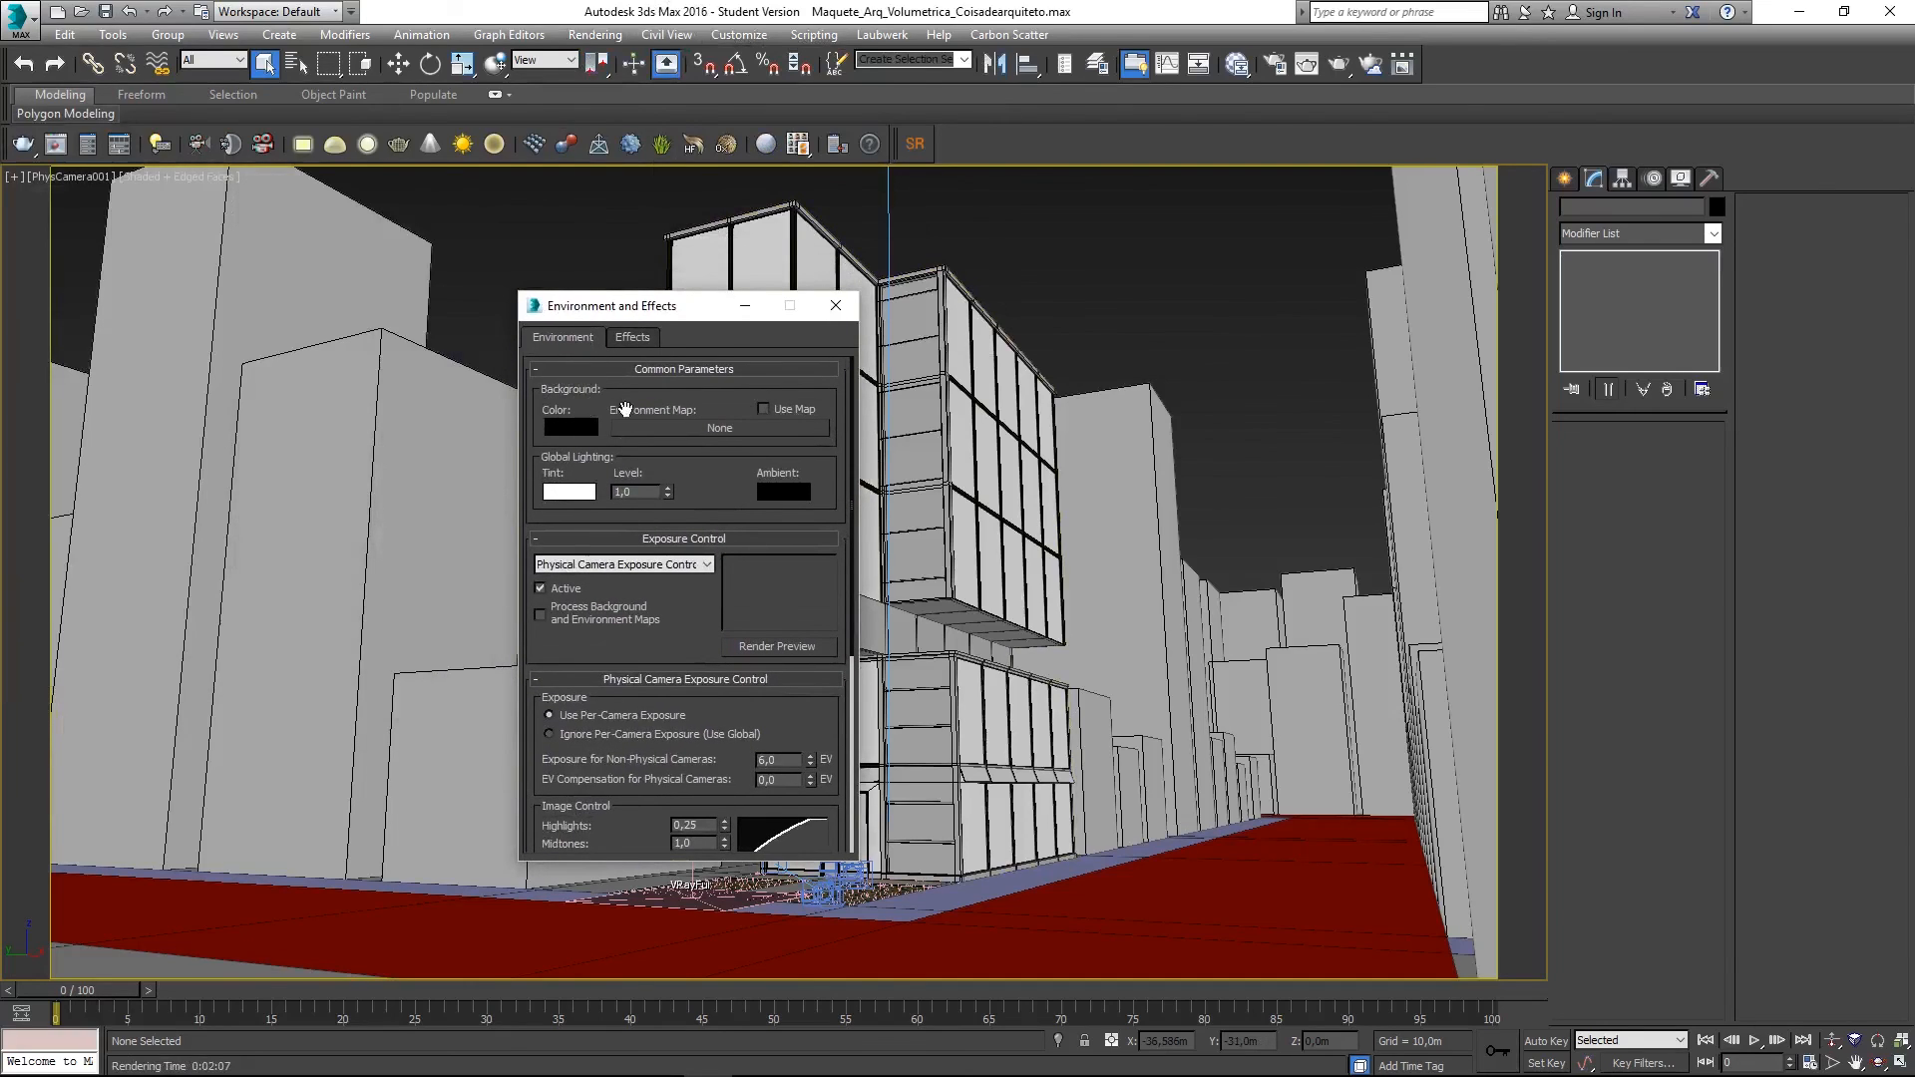
left_click(726, 429)
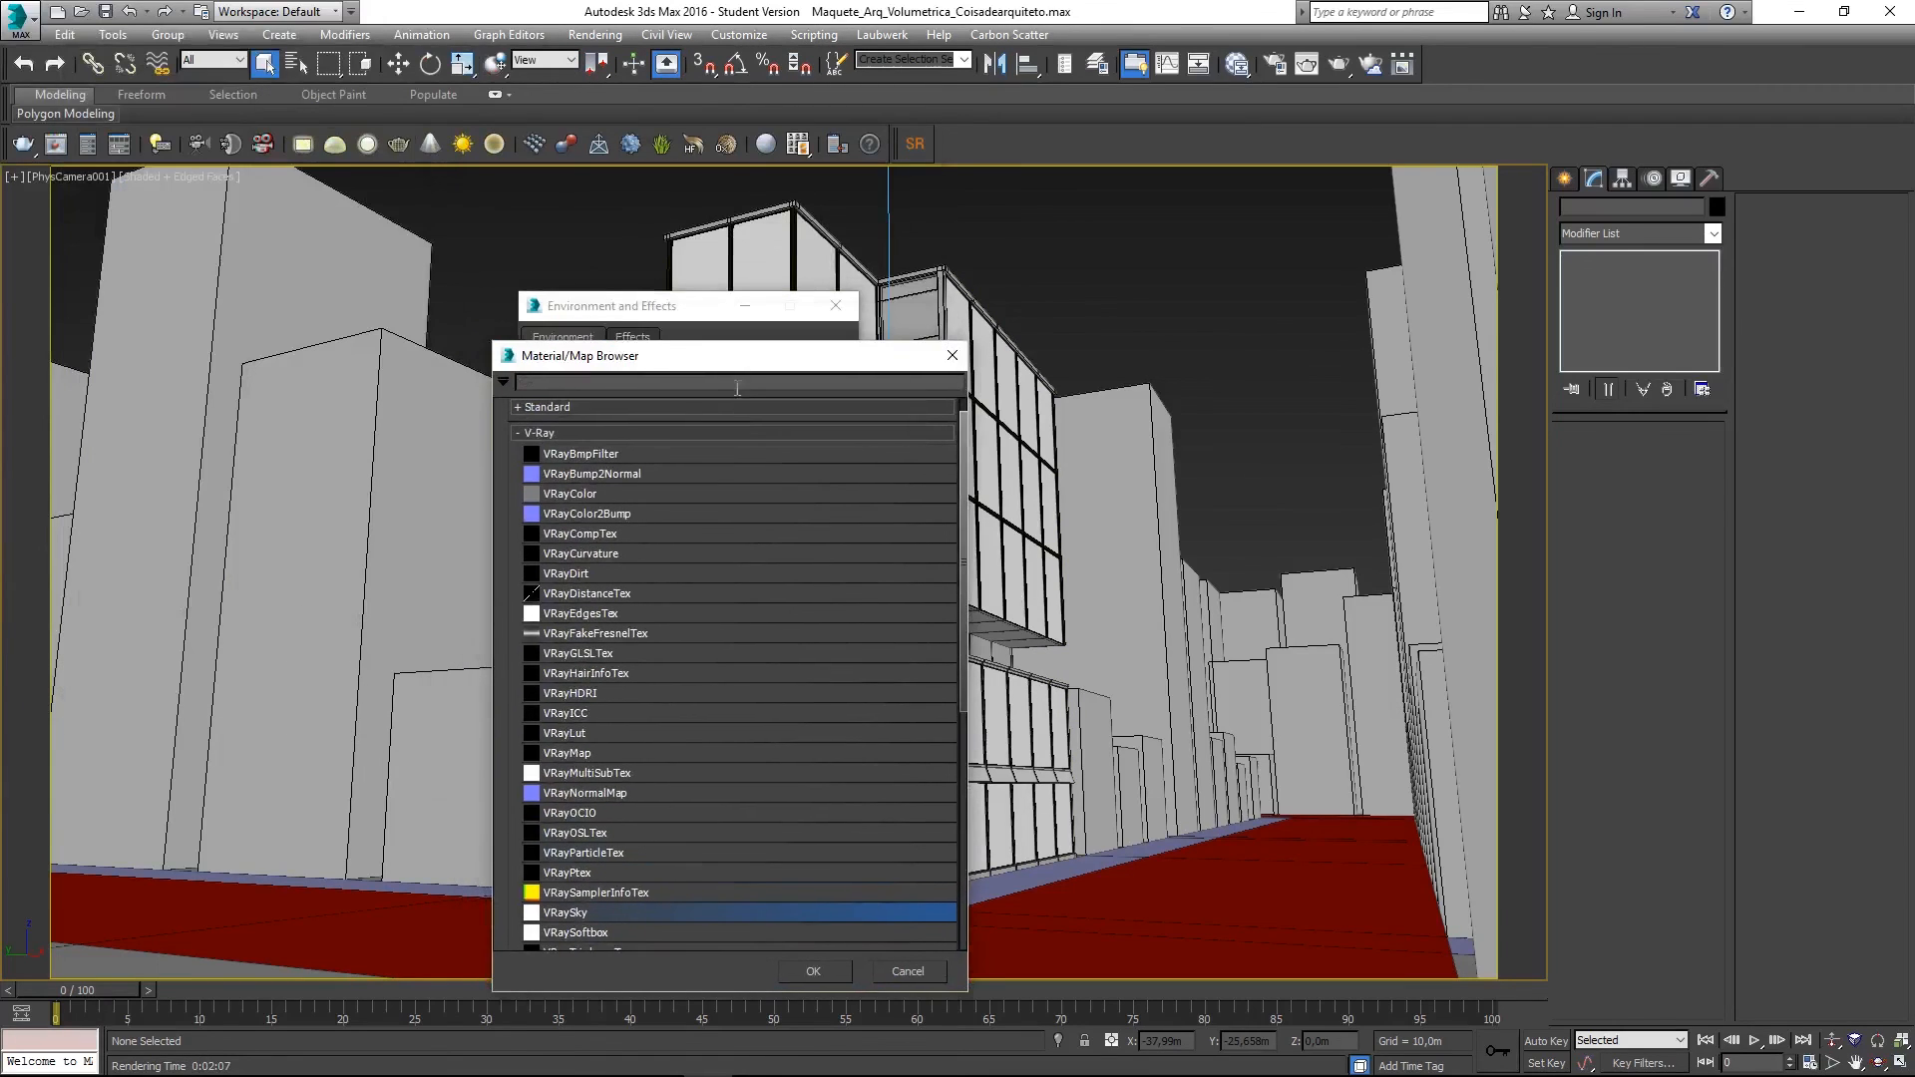
double_click(599, 913)
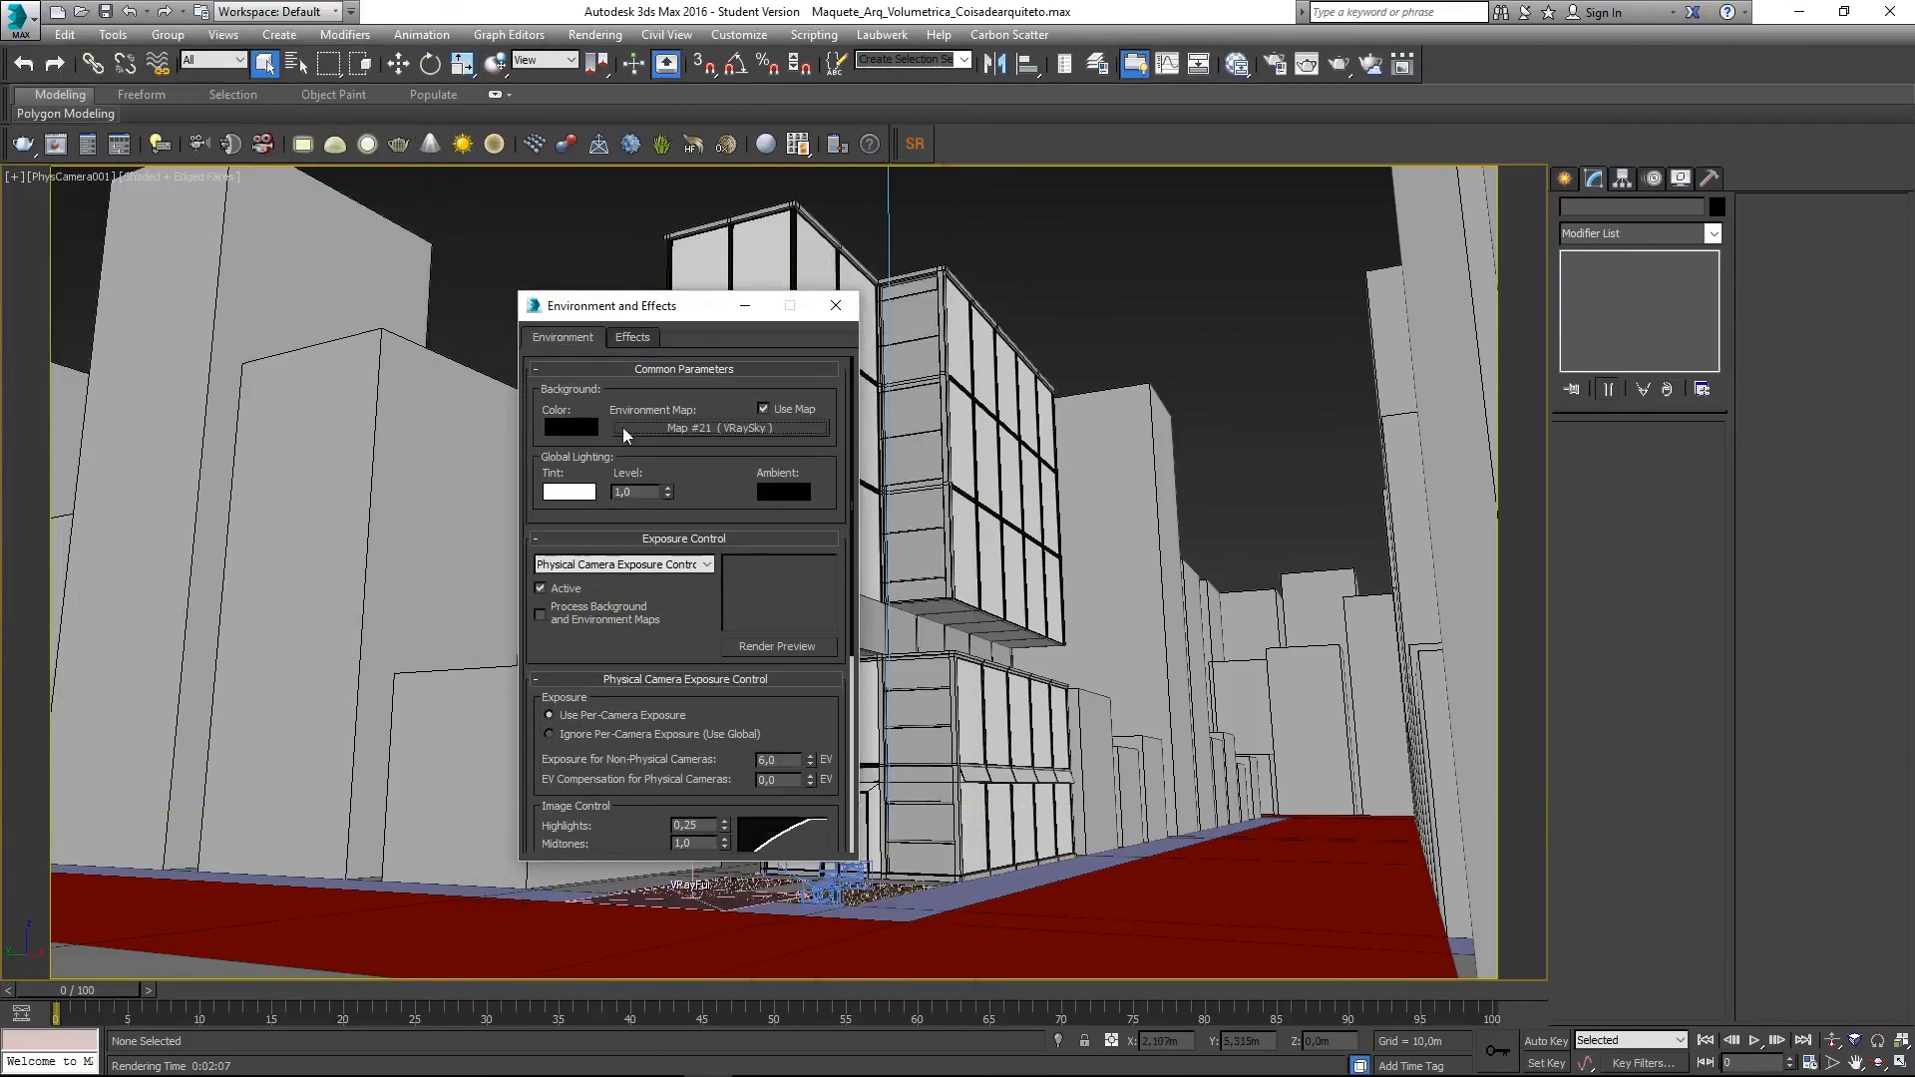
left_click(686, 429)
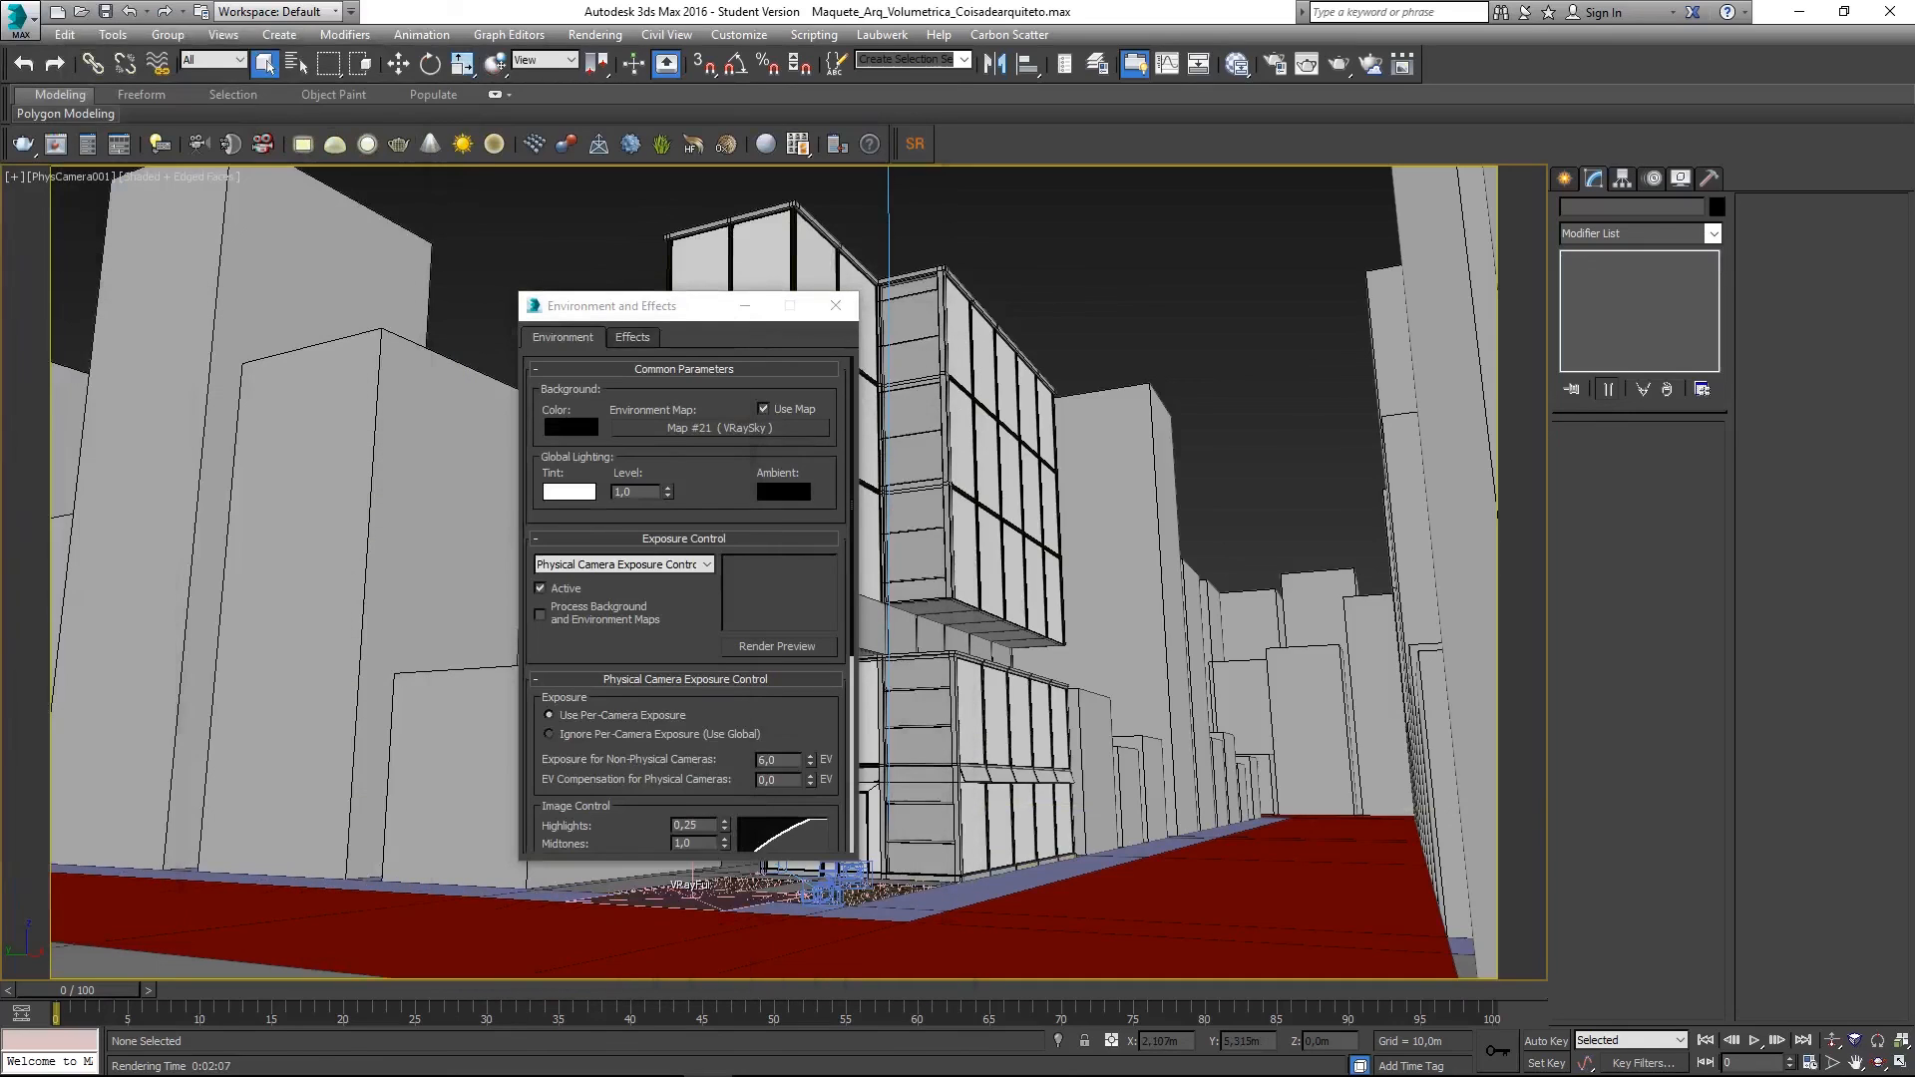
left_click_drag(718, 308, 651, 264)
left_click(766, 262)
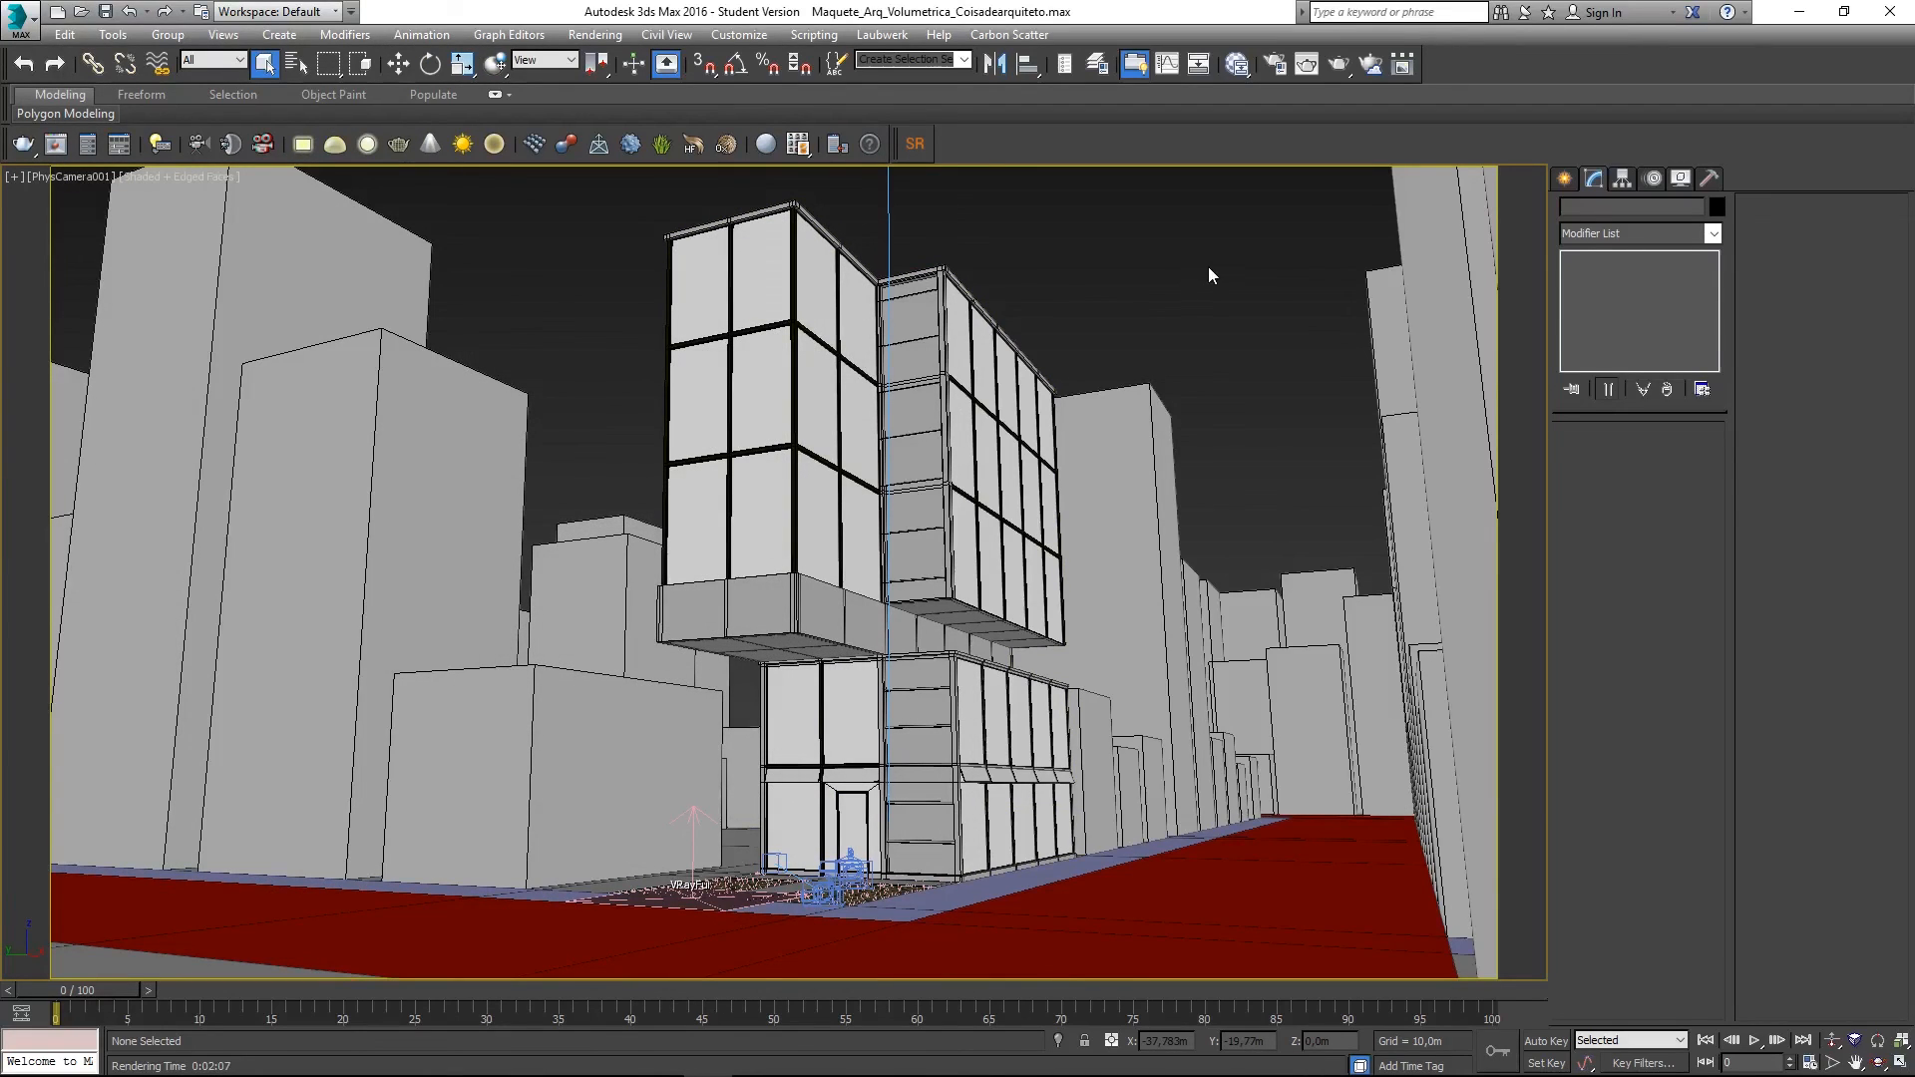
- Render the PhysCamera001 view with the new VRaySky blue sky
key("shift+q")
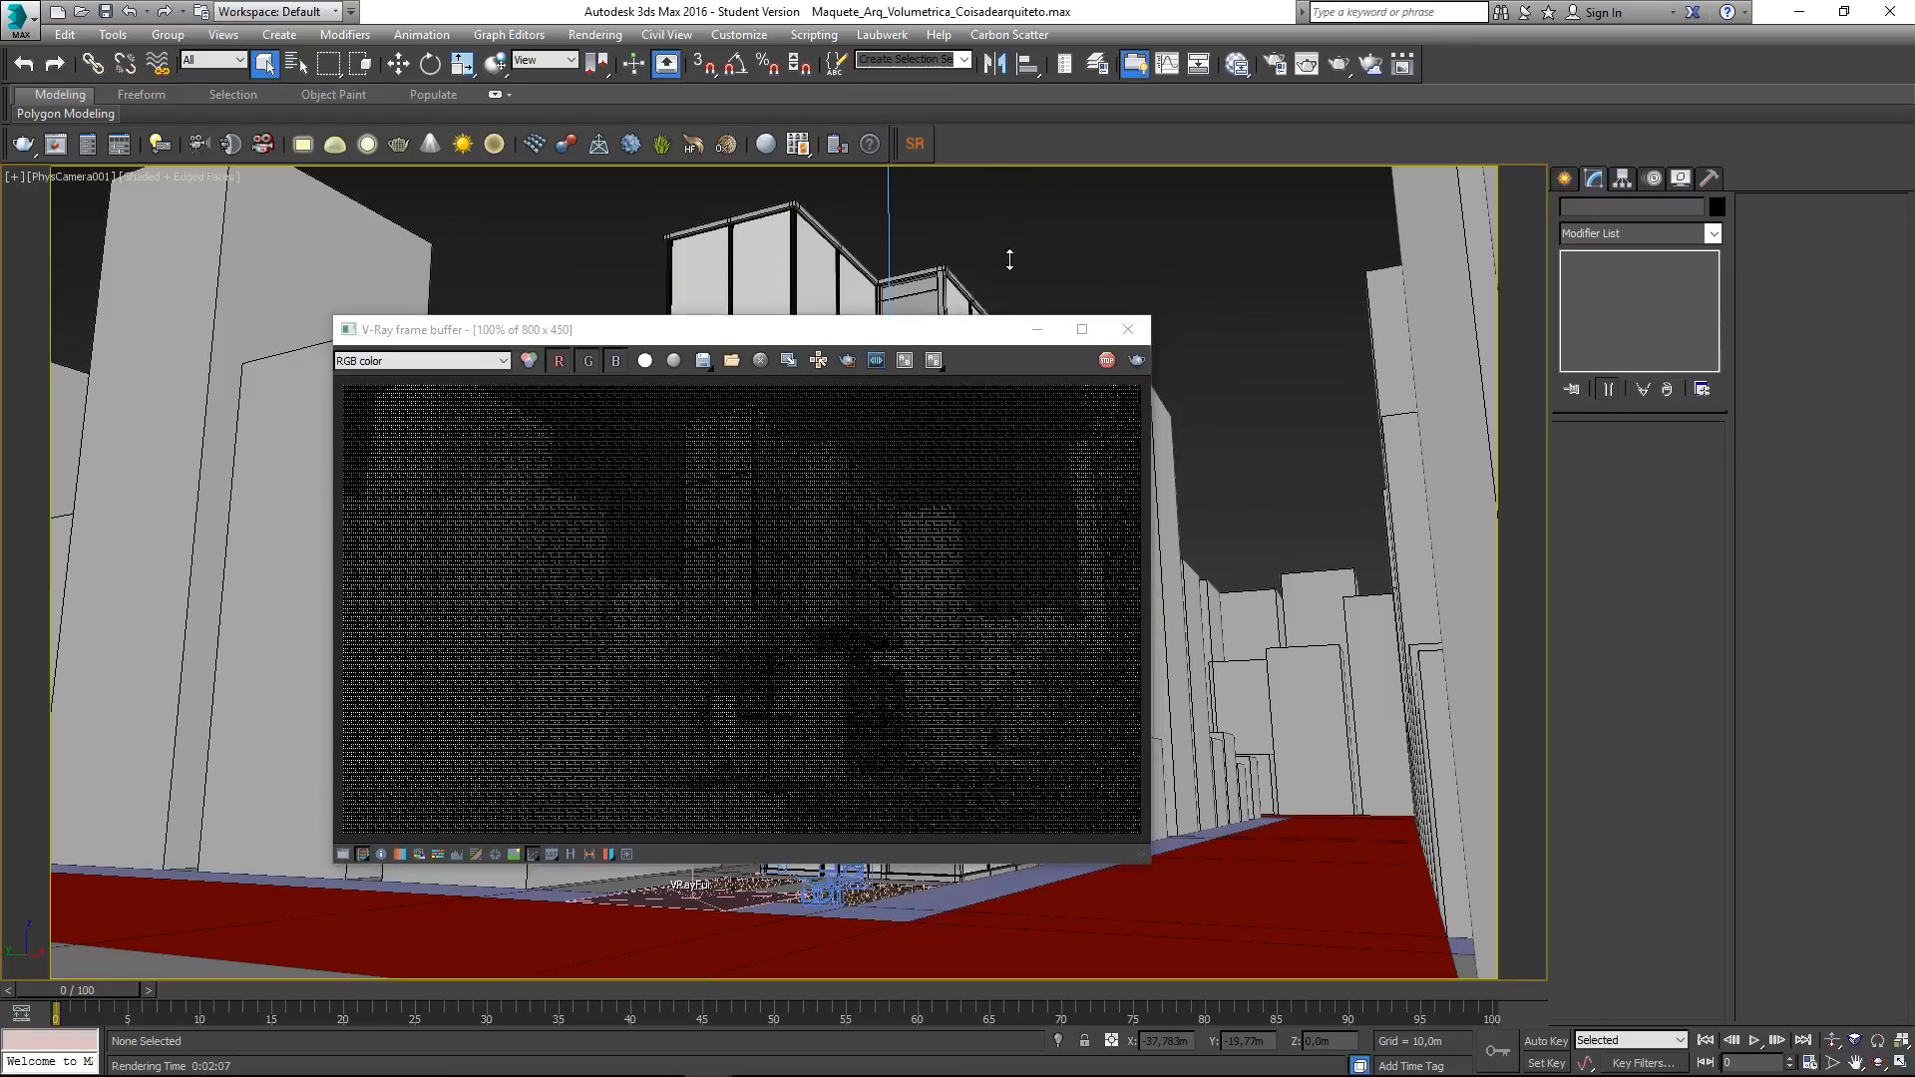
left_click_drag(938, 335, 916, 324)
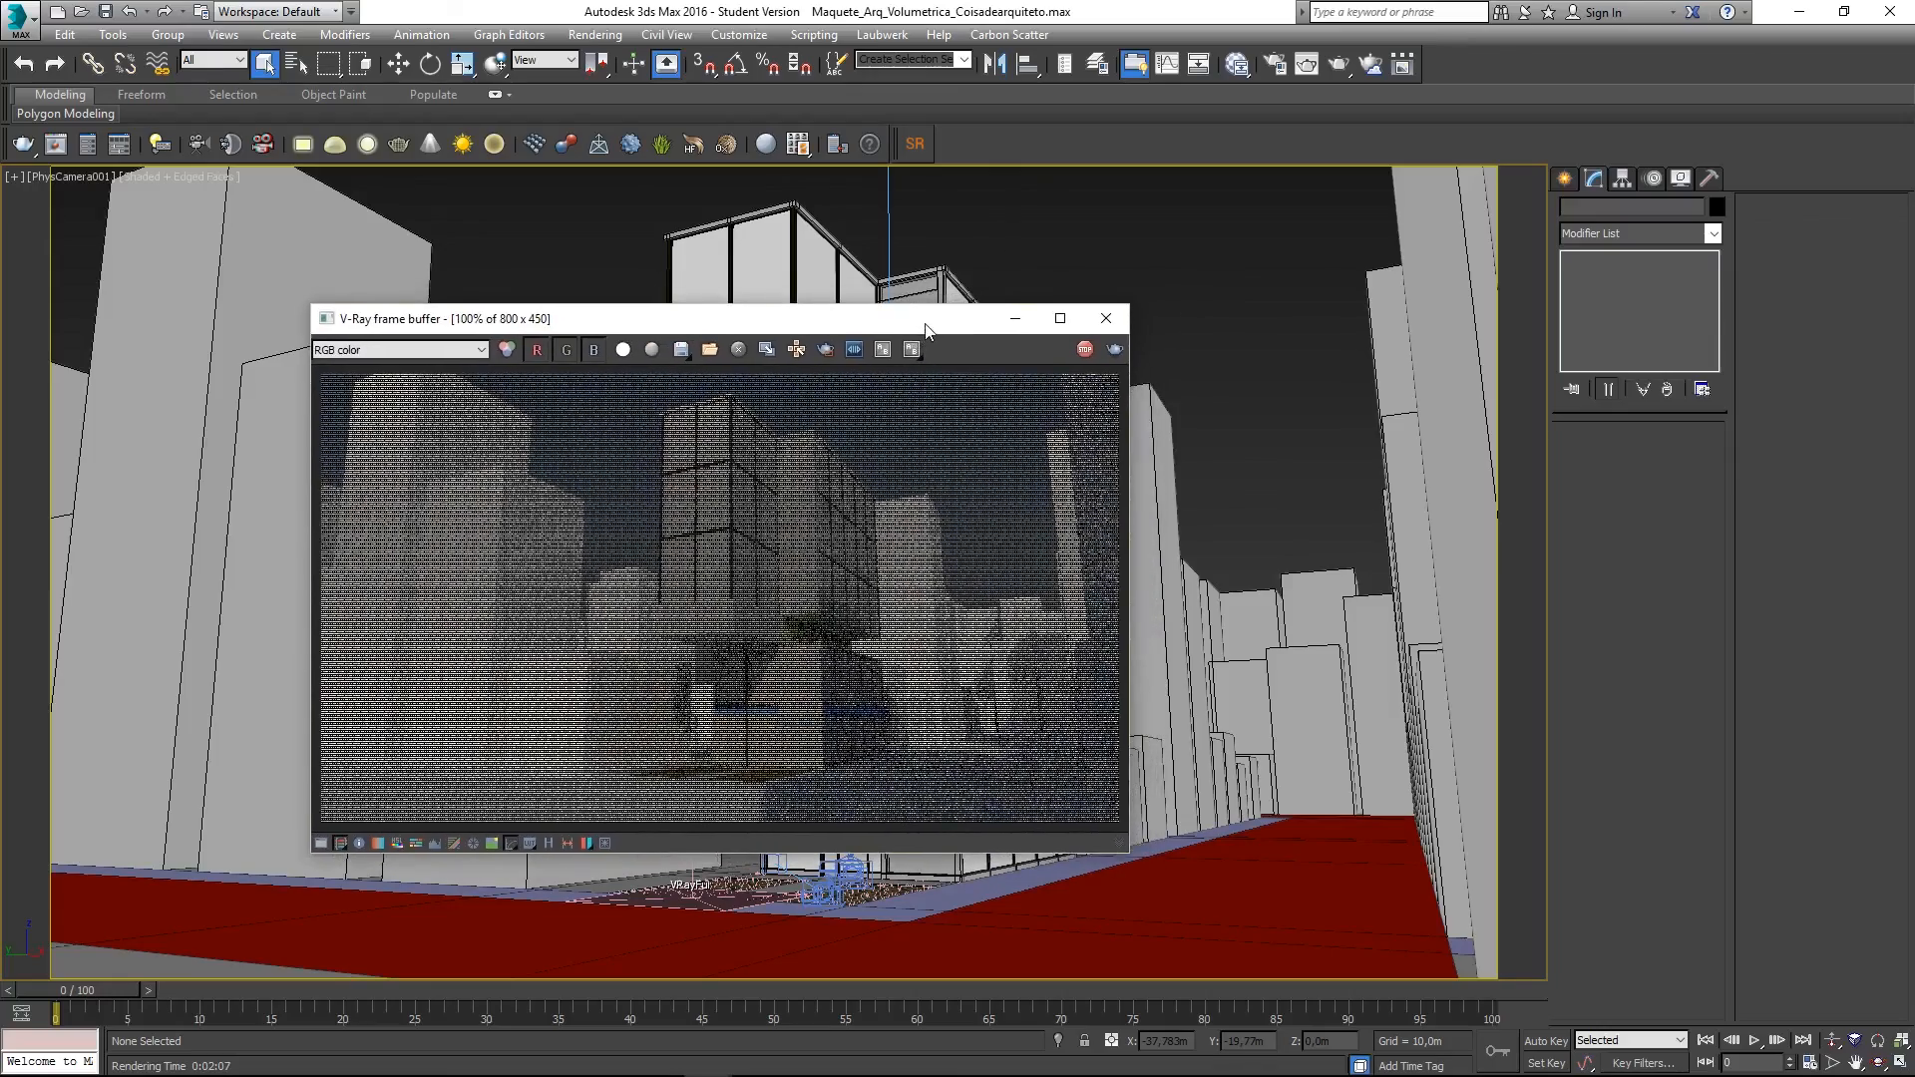